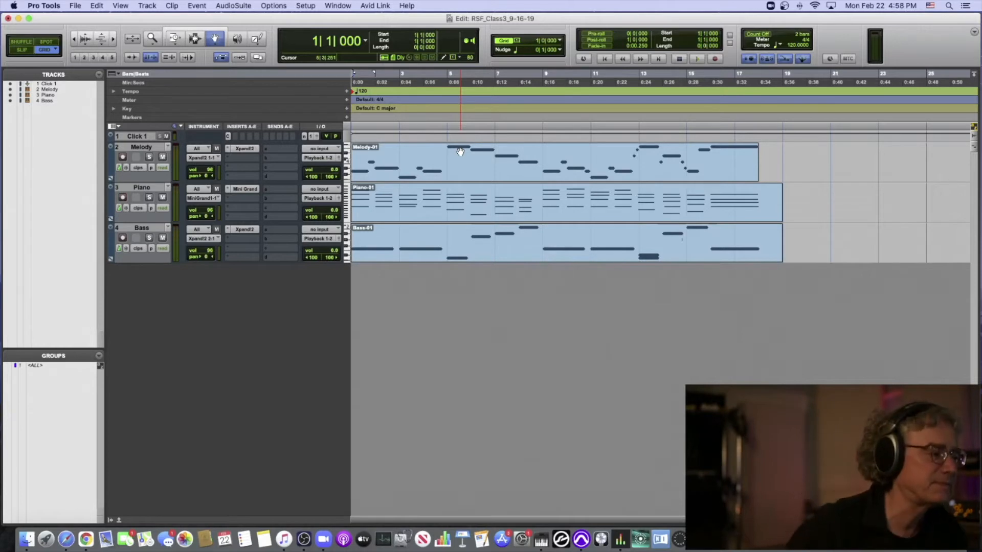
- Play the session from bar 1 to hear the melody, piano and bass tracks together, and stop playback
{"action": "key", "text": "space"}
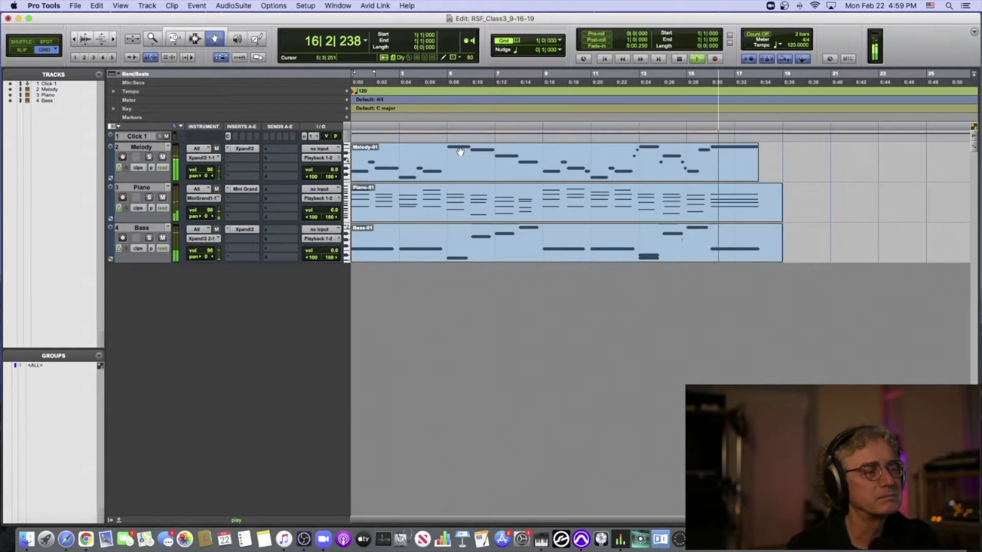
{"action": "key", "text": "space"}
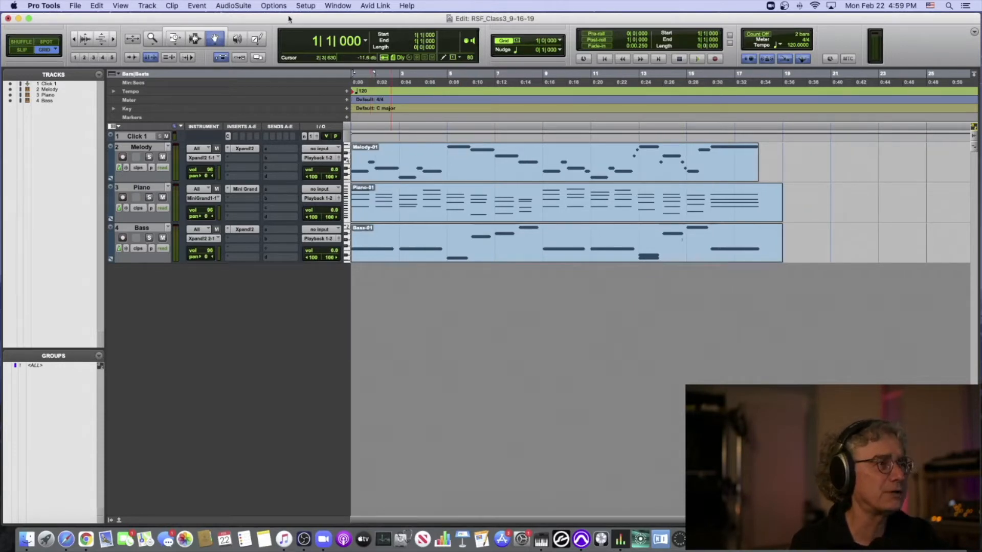
- Set the default clip color coding to Track Color in the display preferences and confirm
{"action": "left_click", "coordinate": [306, 6]}
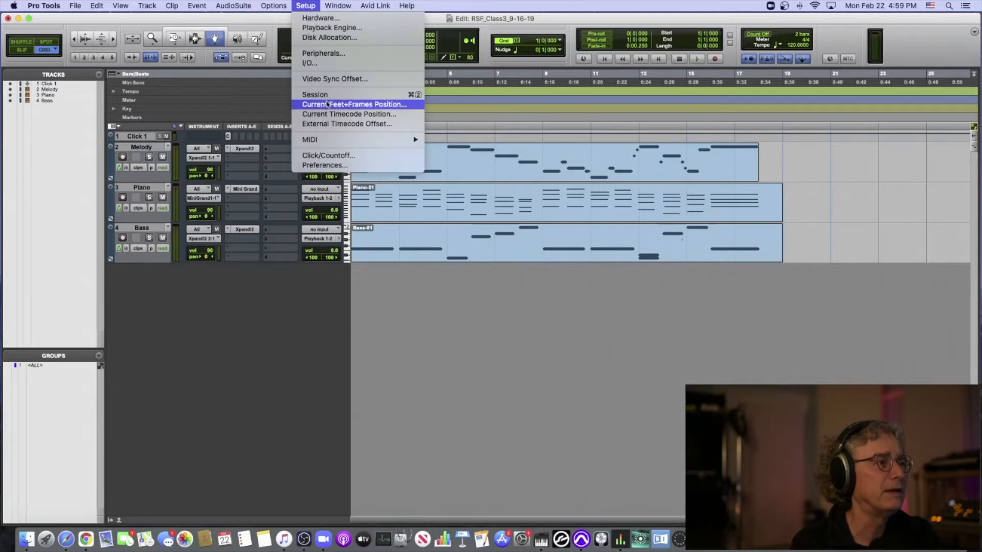
{"action": "left_click", "coordinate": [324, 164]}
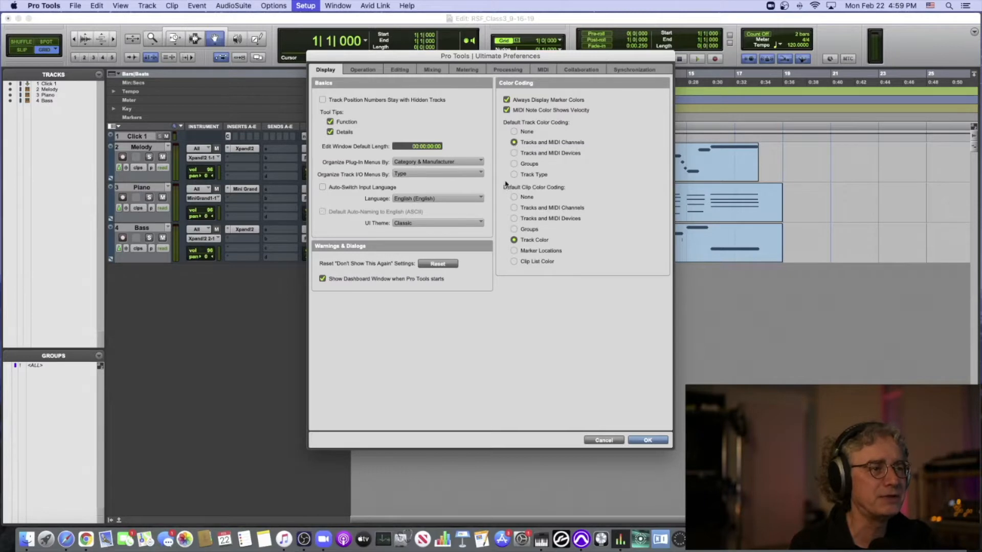
{"action": "left_click", "coordinate": [514, 240]}
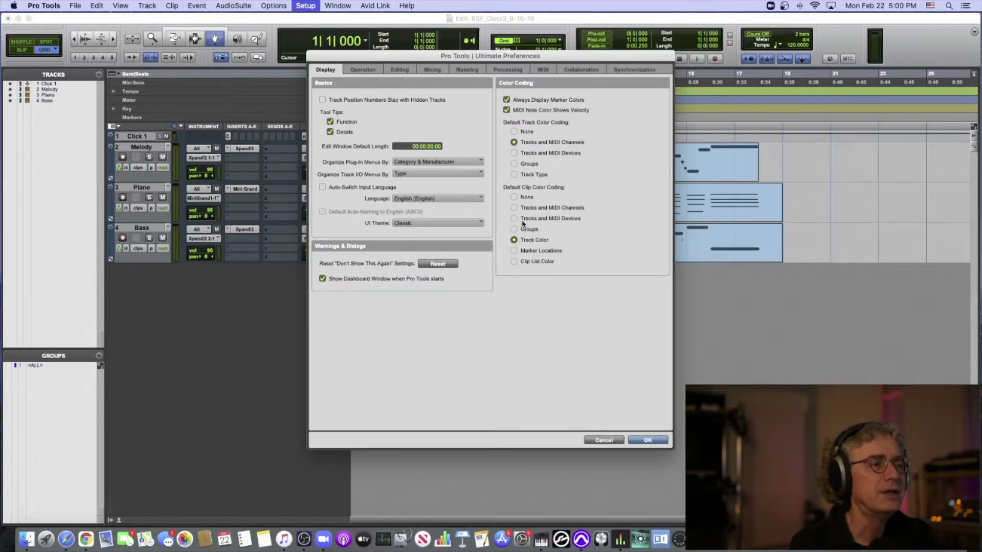
{"action": "left_click", "coordinate": [647, 440]}
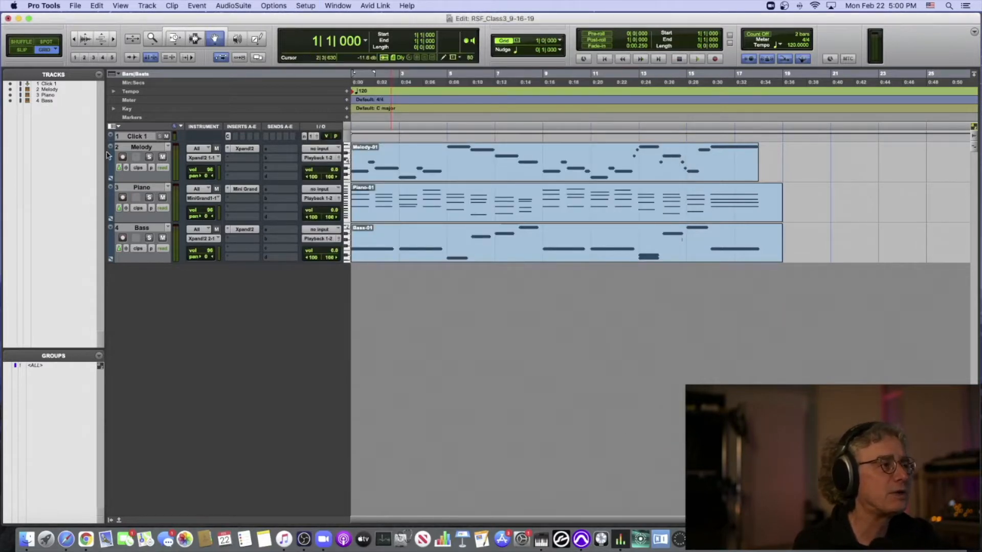
- Try copying the Melody clip to start at bar 20, and undo the copy
{"action": "left_click", "coordinate": [372, 167]}
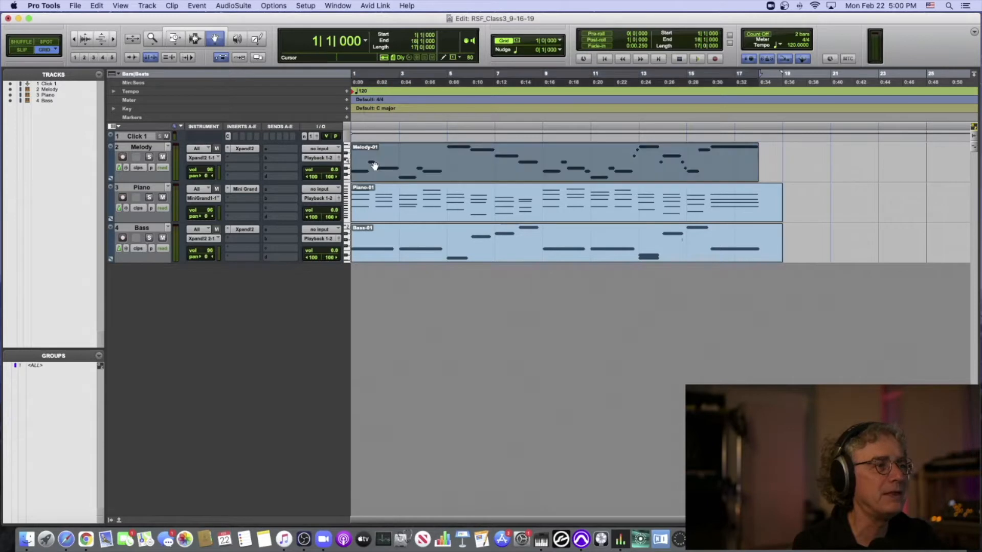
{"action": "left_click", "coordinate": [377, 215]}
{"action": "left_click", "coordinate": [377, 241]}
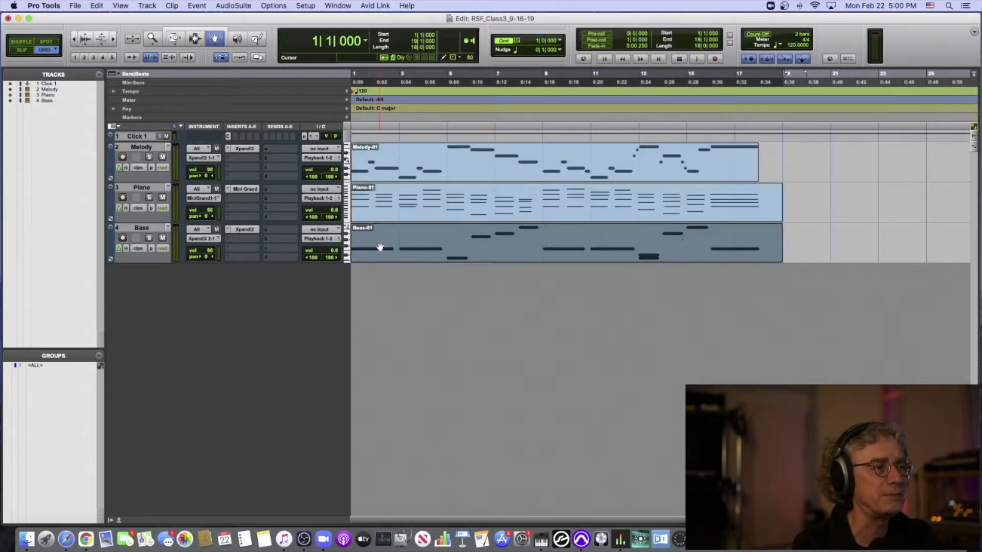
{"action": "left_click", "coordinate": [379, 177]}
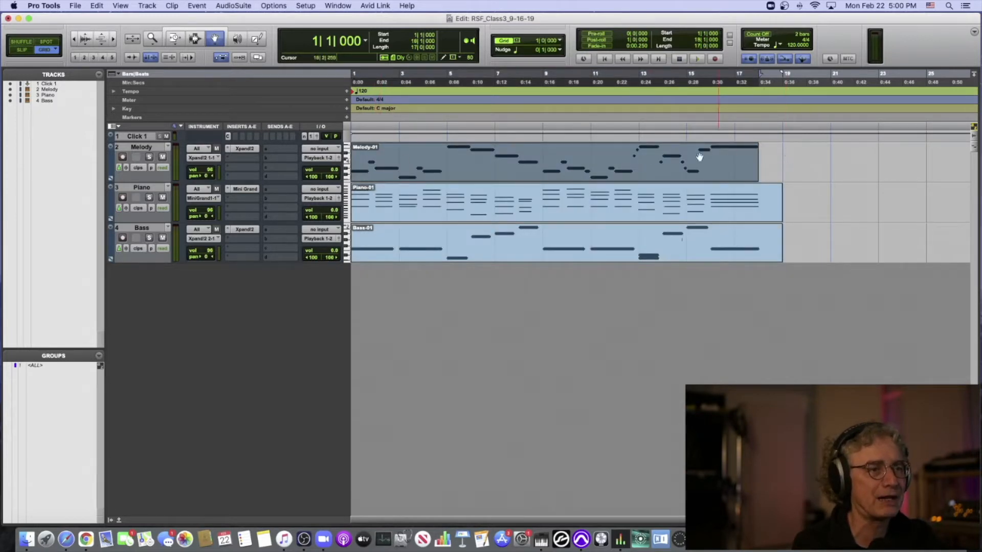
{"action": "left_click_drag", "start_coordinate": [520, 162], "coordinate": [951, 159]}
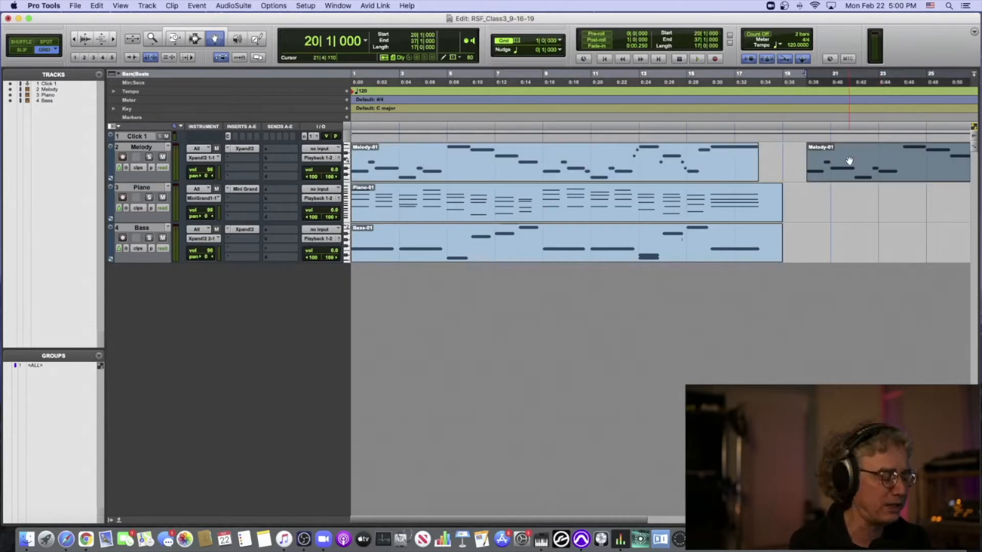
{"action": "key", "text": "super+z"}
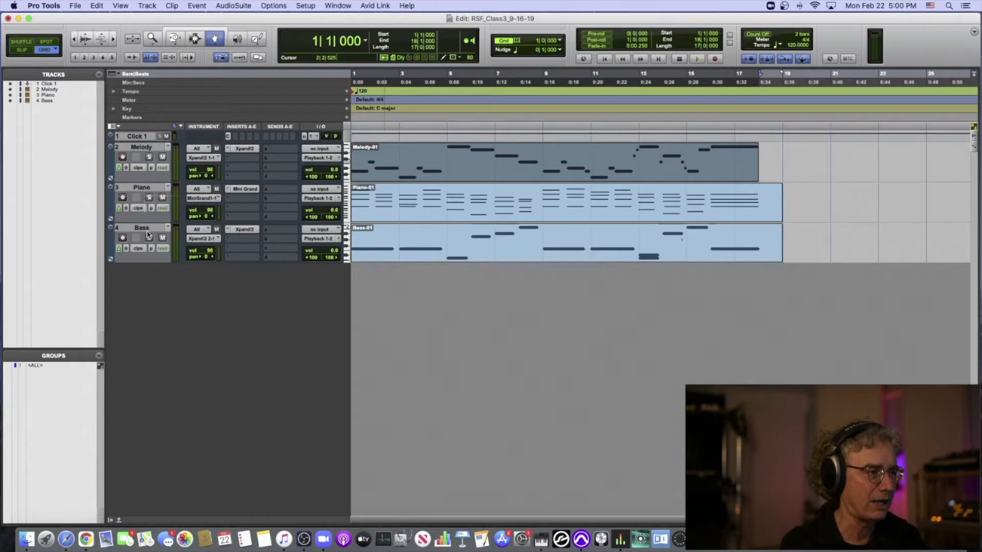
- Increase the height of all tracks in the Edit window by two sizes
{"action": "key", "text": "ctrl+Up"}
{"action": "key", "text": "ctrl+Up"}
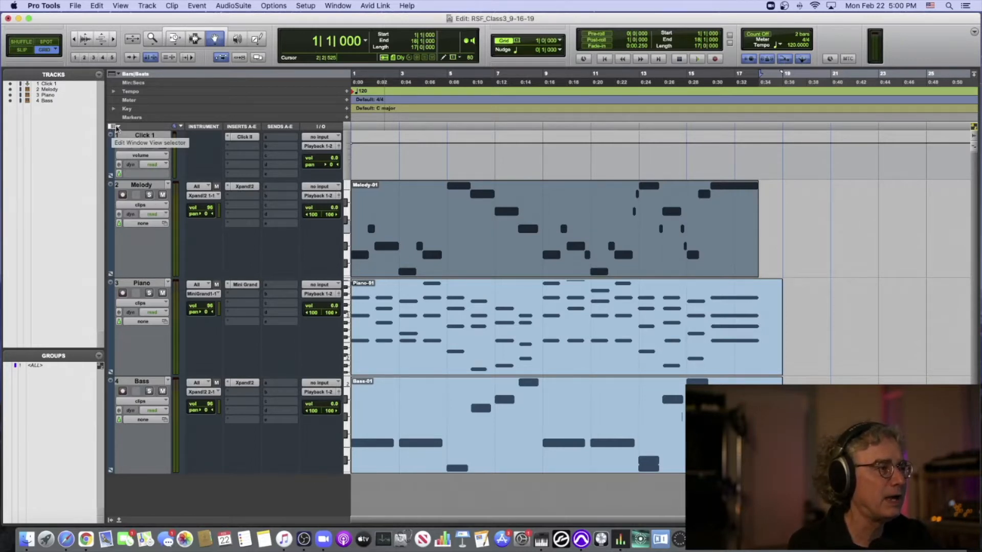
- Turn the Track Color display off and back on in the Edit window view options
{"action": "left_click", "coordinate": [118, 126]}
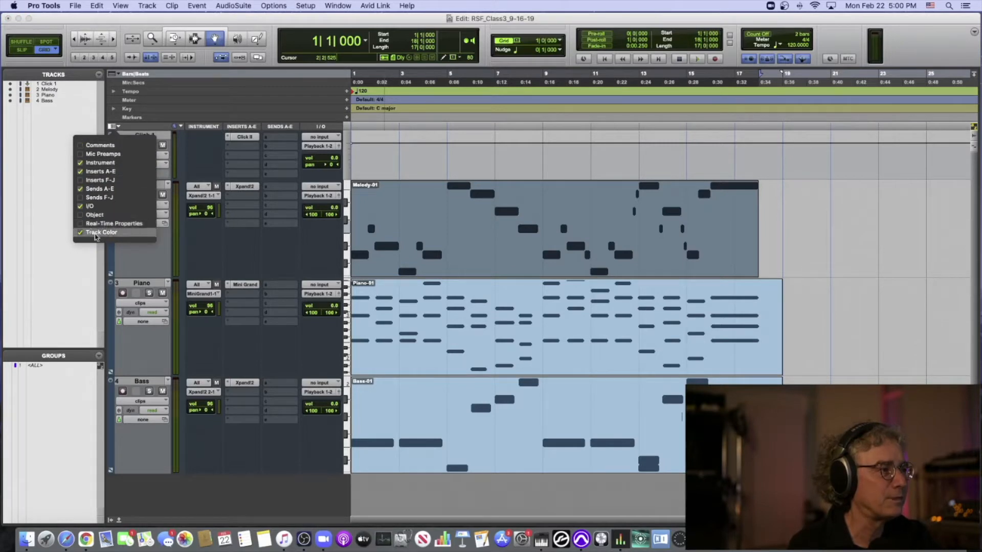
{"action": "left_click", "coordinate": [81, 233]}
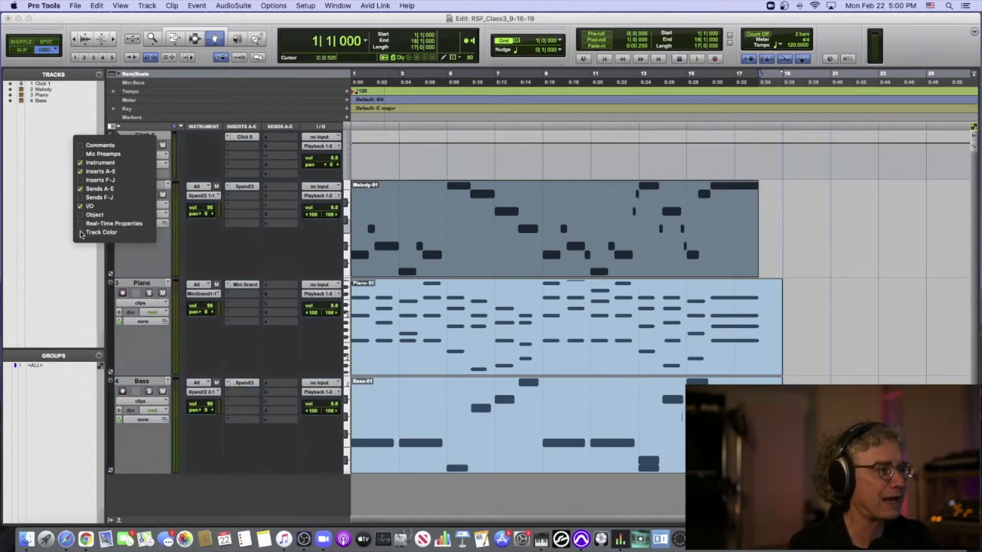
{"action": "left_click", "coordinate": [81, 233]}
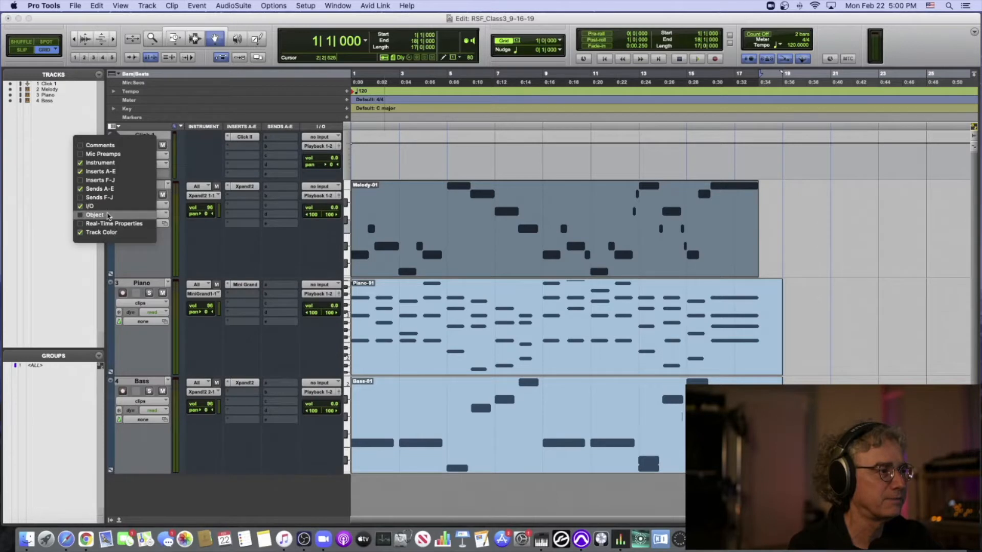
{"action": "left_click", "coordinate": [181, 191]}
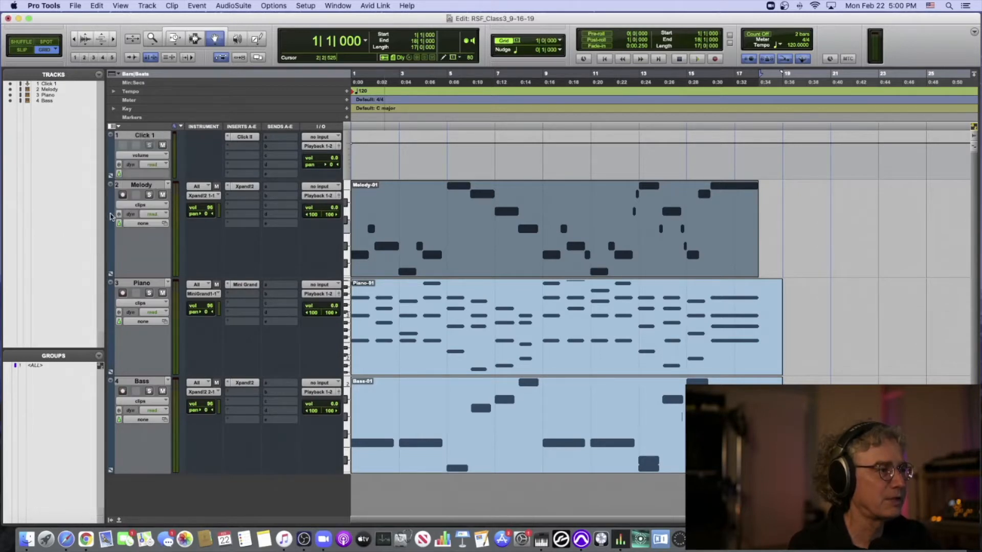
- Open the Color Palette for the Melody track, move it clear of the track controls, and color the track bright blue
{"action": "double_click", "coordinate": [110, 216]}
{"action": "left_click_drag", "start_coordinate": [229, 254], "coordinate": [238, 162]}
{"action": "left_click", "coordinate": [272, 175]}
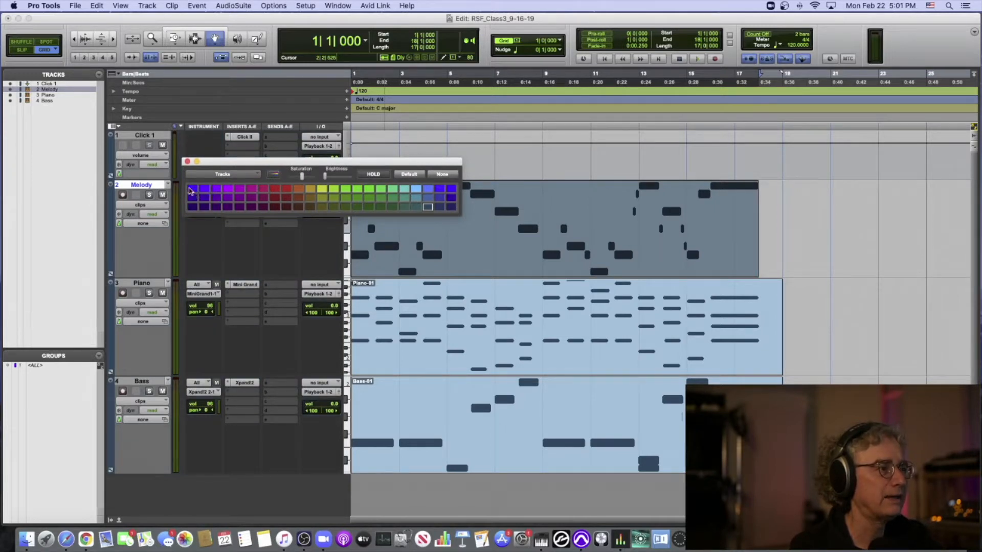
{"action": "left_click_drag", "start_coordinate": [217, 164], "coordinate": [403, 137]}
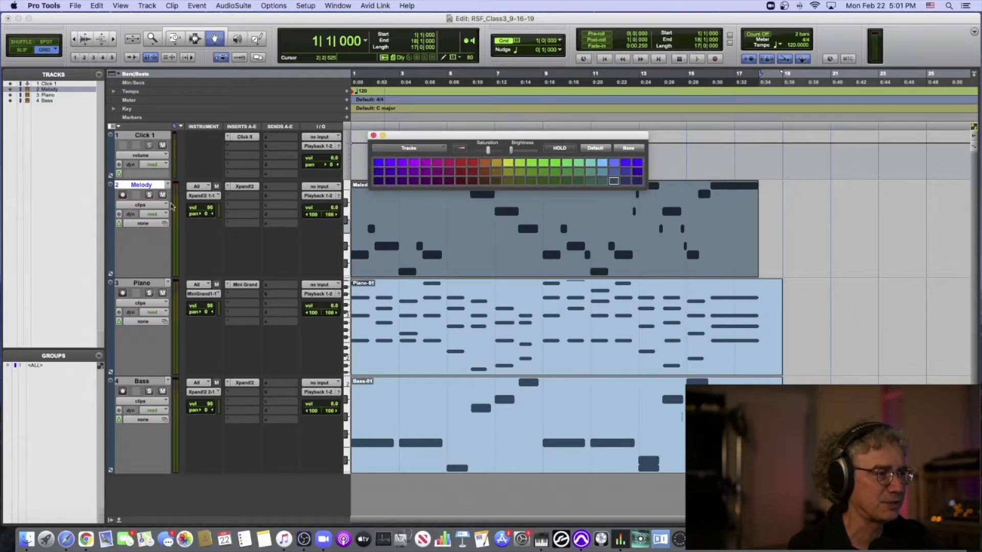
{"action": "left_click", "coordinate": [378, 163]}
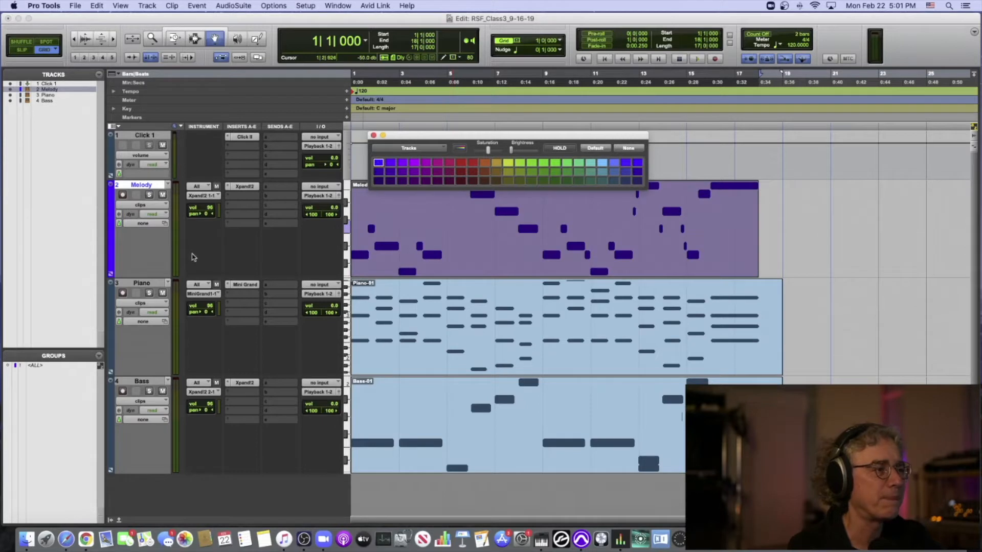
- Color the Piano track dark magenta and the Bass track dark green, close the Color Palette and deselect the Bass track
{"action": "left_click", "coordinate": [111, 297]}
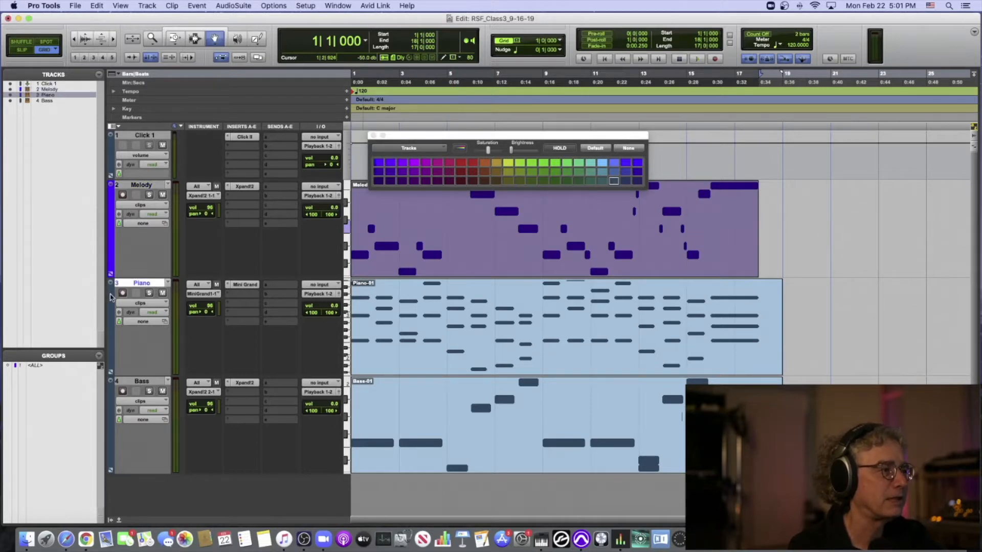
{"action": "left_click", "coordinate": [449, 182]}
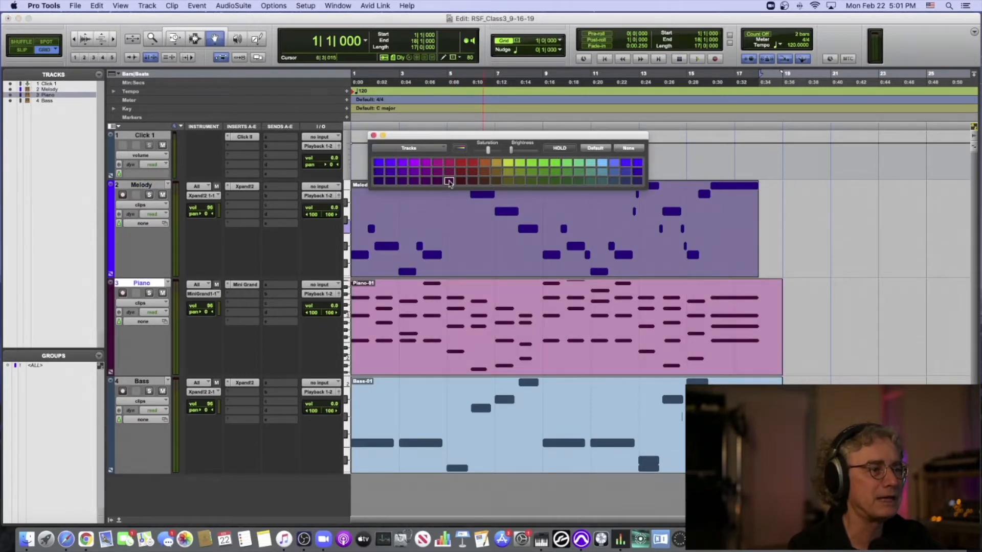
{"action": "left_click", "coordinate": [119, 398]}
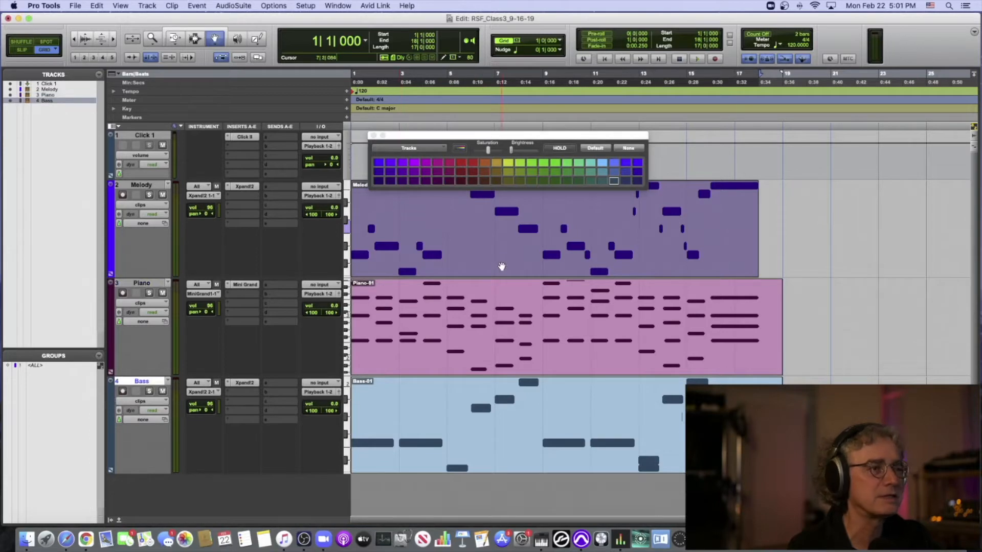
{"action": "left_click", "coordinate": [555, 172]}
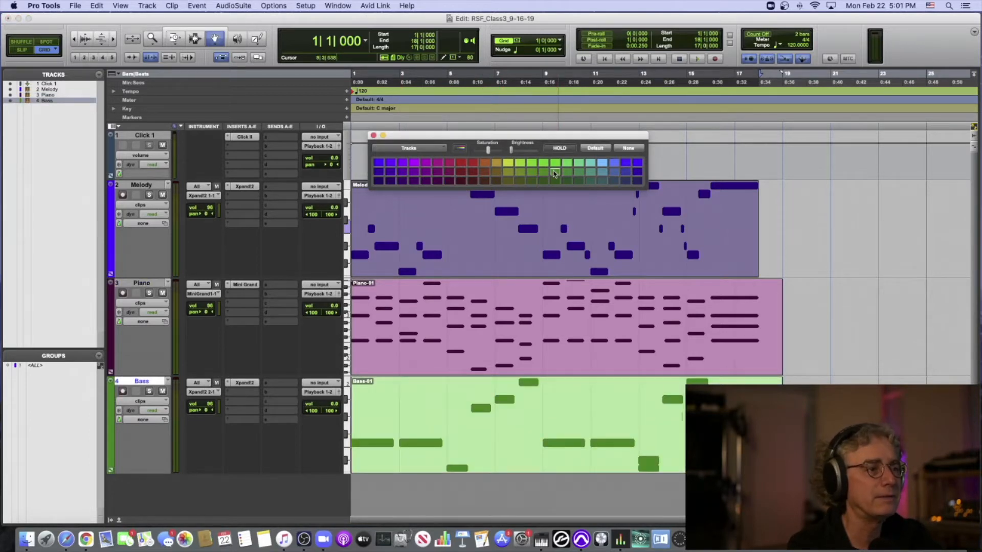
{"action": "left_click", "coordinate": [554, 181]}
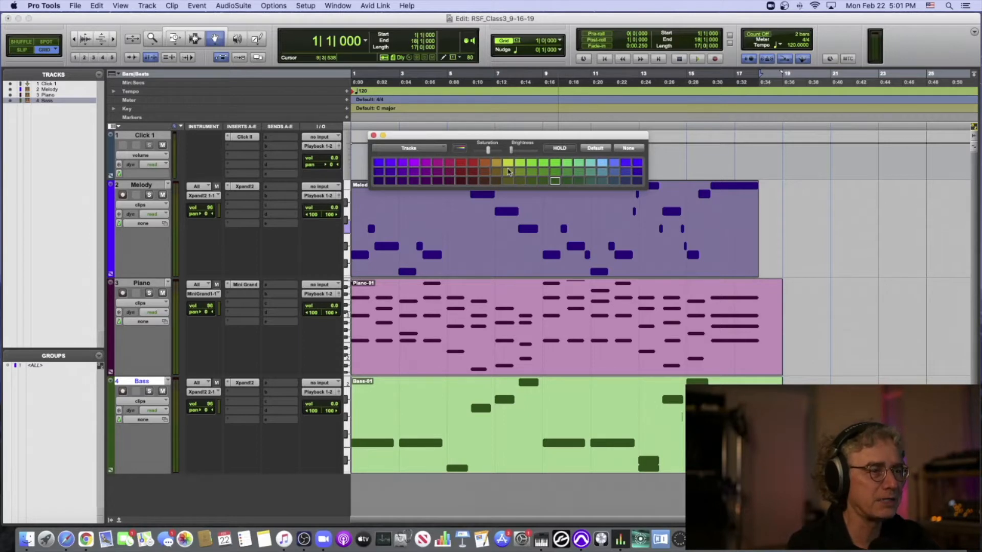
{"action": "left_click", "coordinate": [373, 136]}
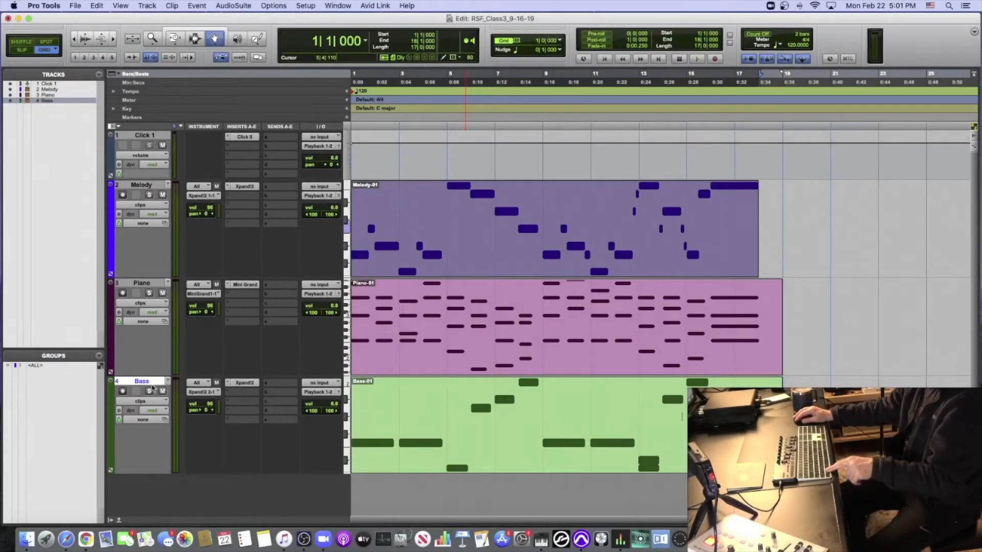
{"action": "left_click", "coordinate": [149, 382]}
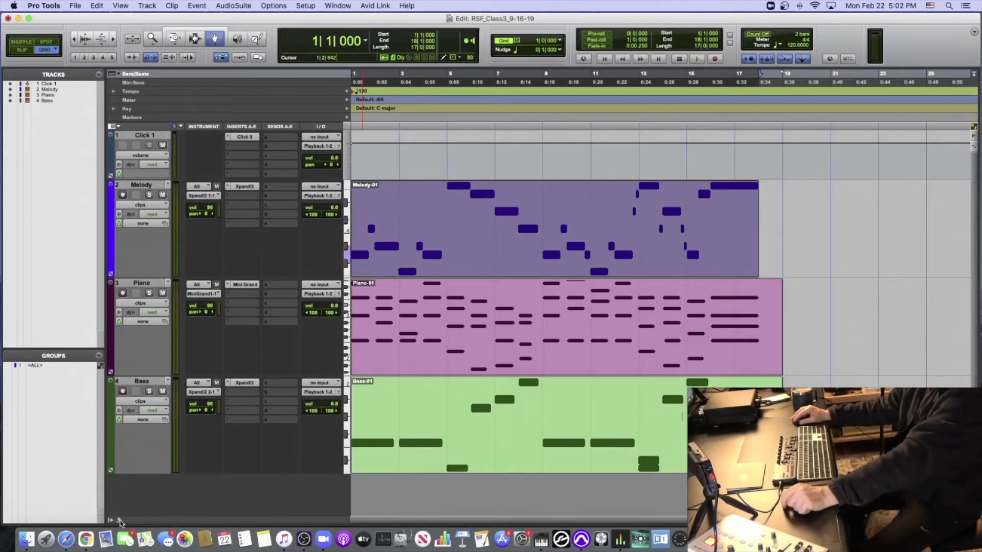
- Show the docked MIDI editor with the Melody notes and hide its MIDI volume lane
{"action": "left_click", "coordinate": [120, 521]}
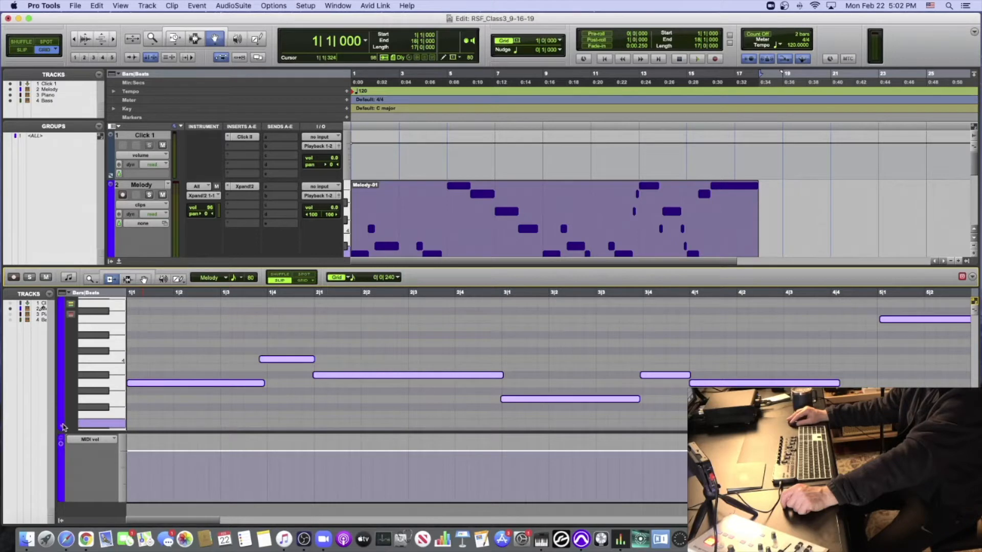
{"action": "left_click", "coordinate": [62, 428]}
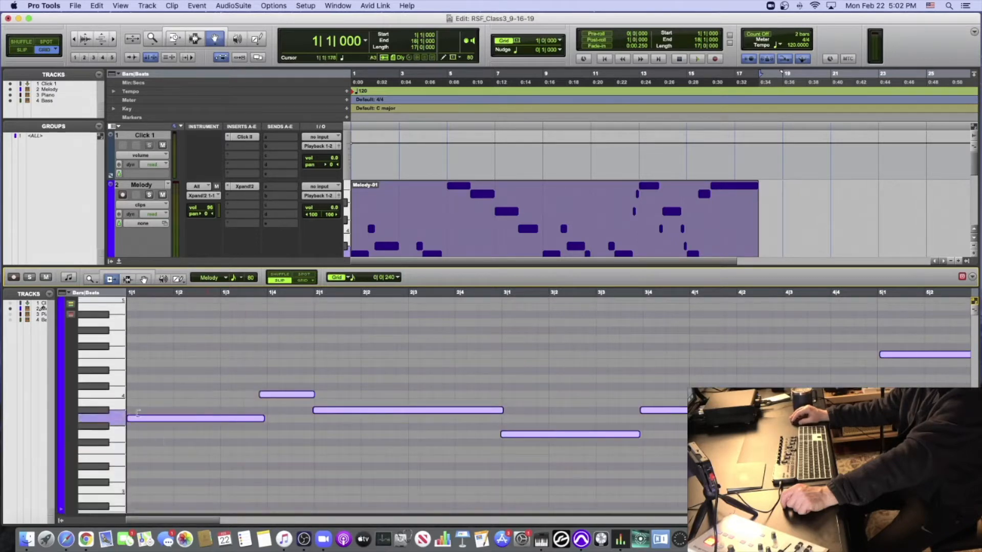
{"action": "scroll", "coordinate": [212, 331], "scroll_direction": "down", "scroll_amount": 1}
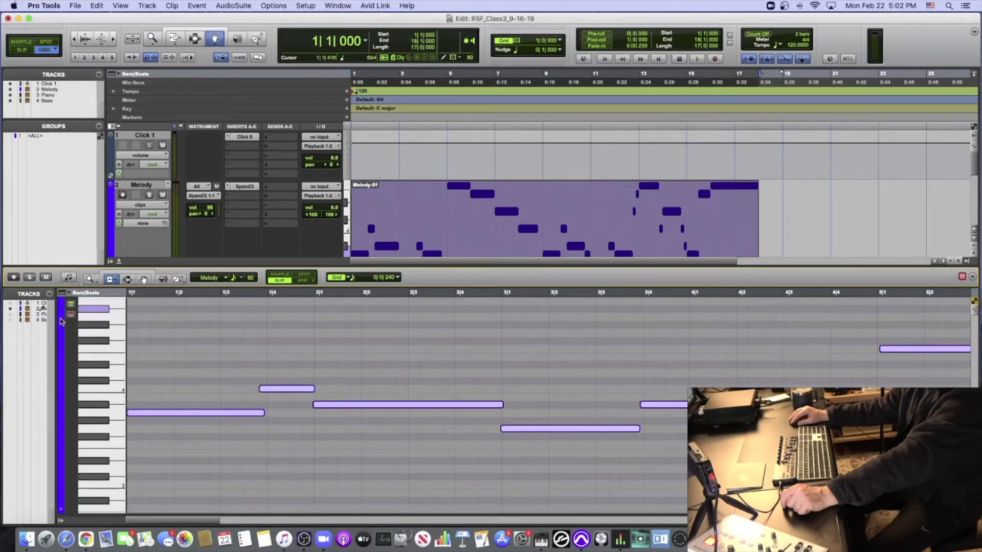
- Widen the MIDI editor's track list just enough to read the full track names
{"action": "left_click_drag", "start_coordinate": [55, 319], "coordinate": [122, 322]}
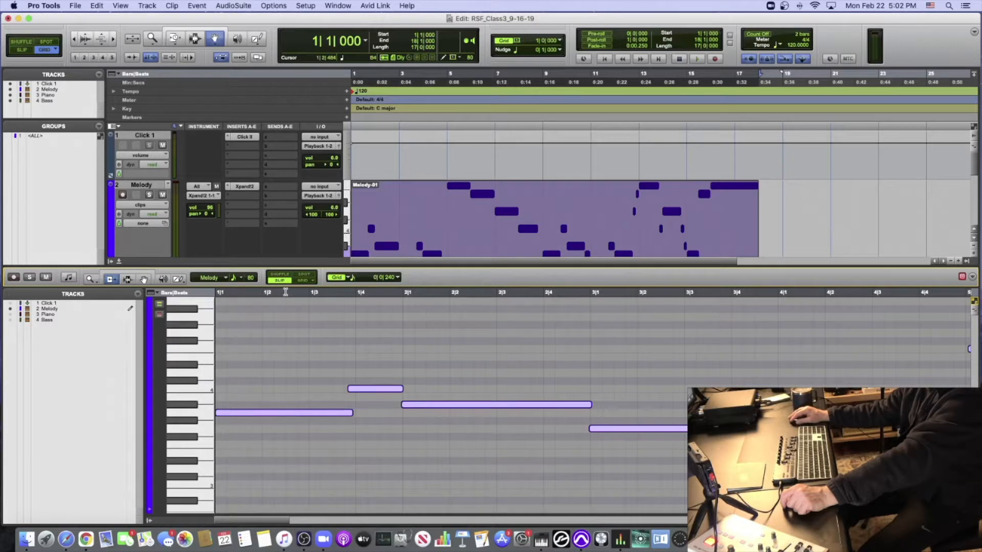
{"action": "left_click", "coordinate": [286, 292]}
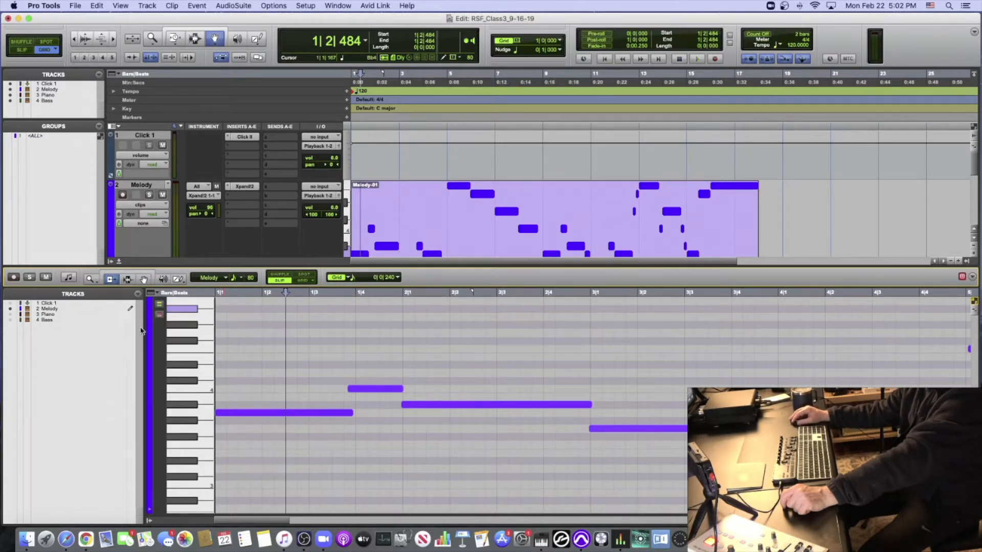
{"action": "left_click_drag", "start_coordinate": [144, 327], "coordinate": [139, 326]}
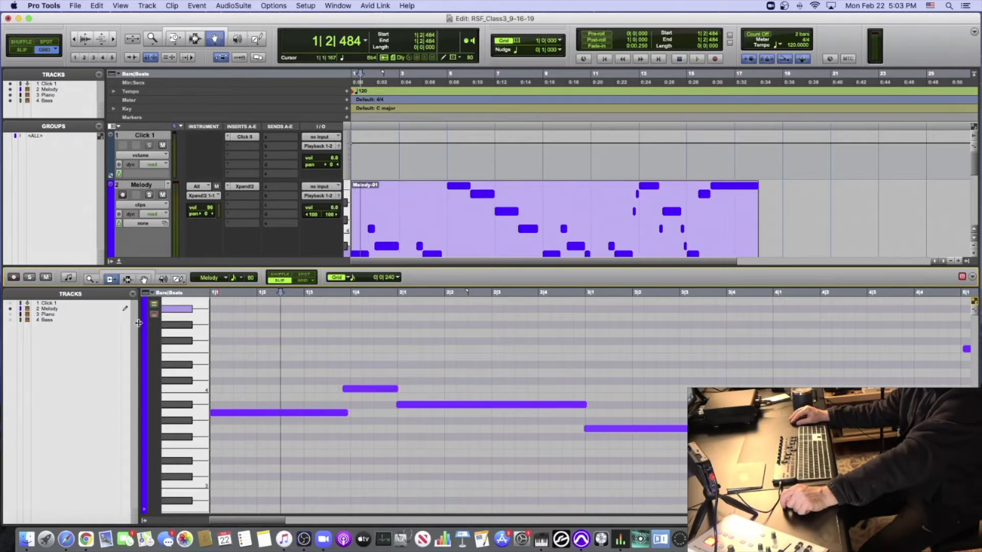
{"action": "mouse_move", "coordinate": [137, 323]}
{"action": "left_mouse_down"}
{"action": "mouse_move", "coordinate": [94, 327]}
{"action": "mouse_move", "coordinate": [129, 328]}
{"action": "left_mouse_up"}
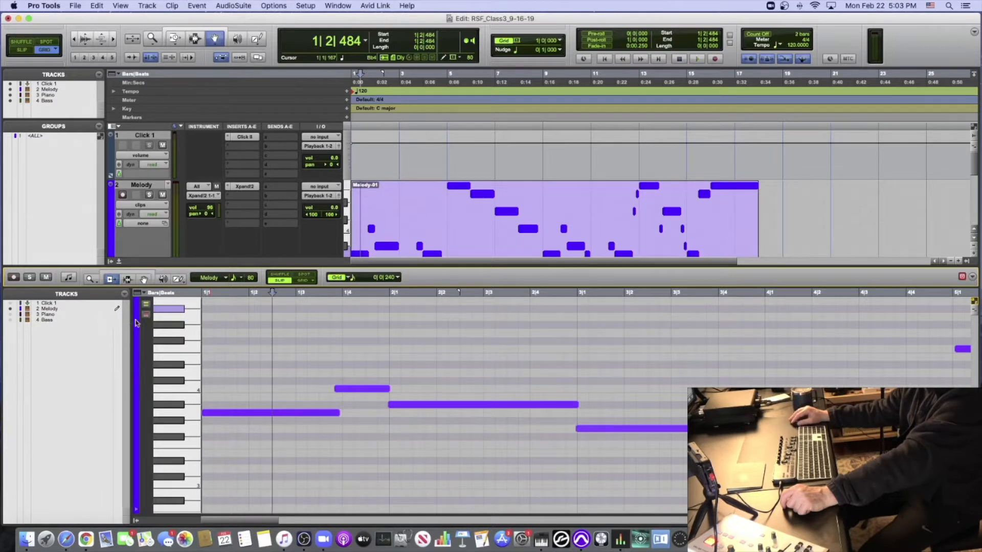
{"action": "left_click_drag", "start_coordinate": [131, 320], "coordinate": [94, 321]}
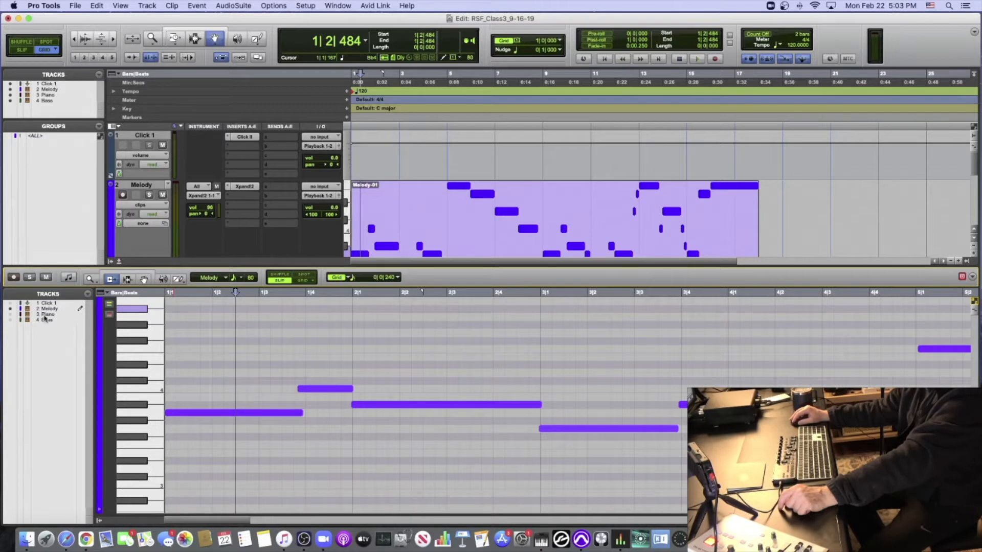
- Hide and reshow the Melody notes in the MIDI editor, view the Piano notes, and return to the Melody track
{"action": "left_click", "coordinate": [10, 309]}
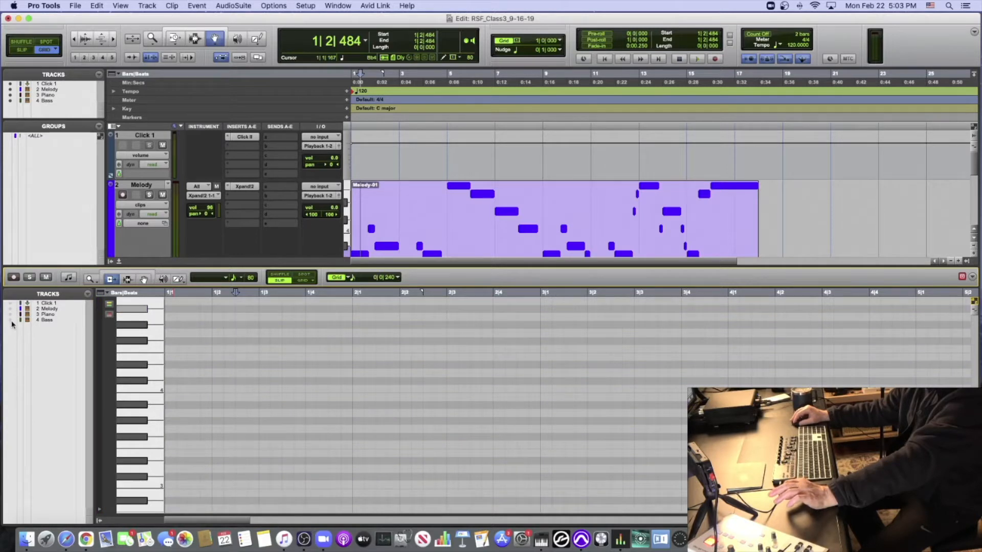
{"action": "left_click", "coordinate": [10, 309]}
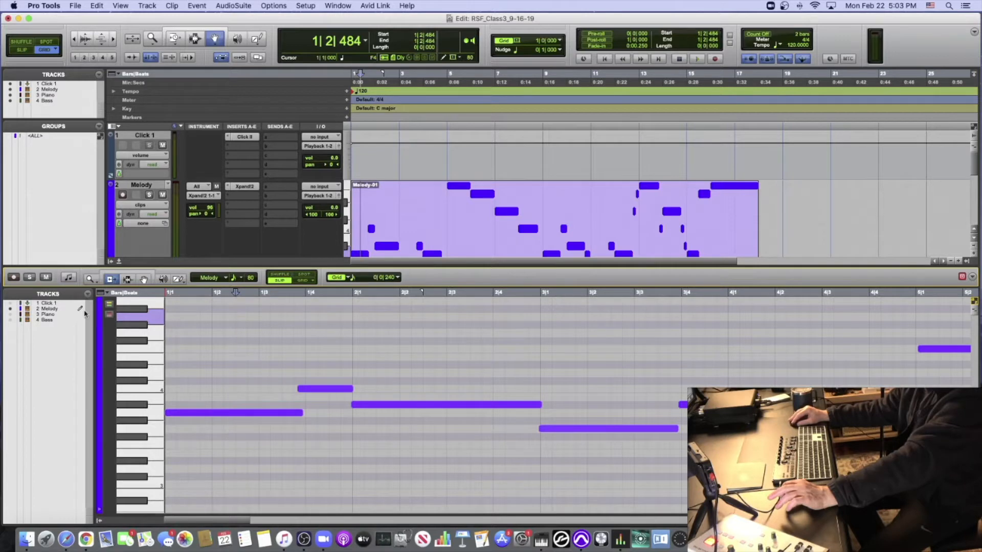
{"action": "left_click", "coordinate": [11, 314]}
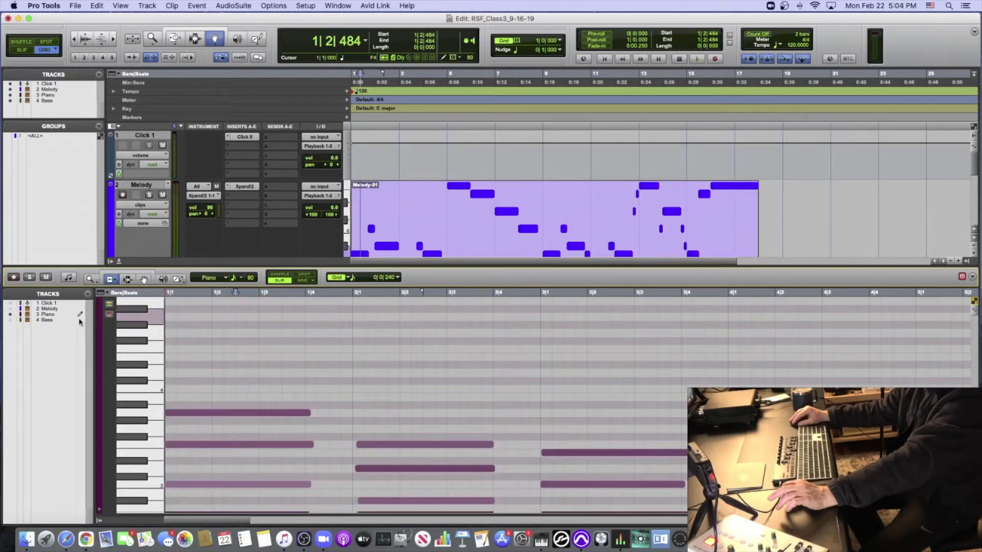
{"action": "left_click", "coordinate": [11, 309]}
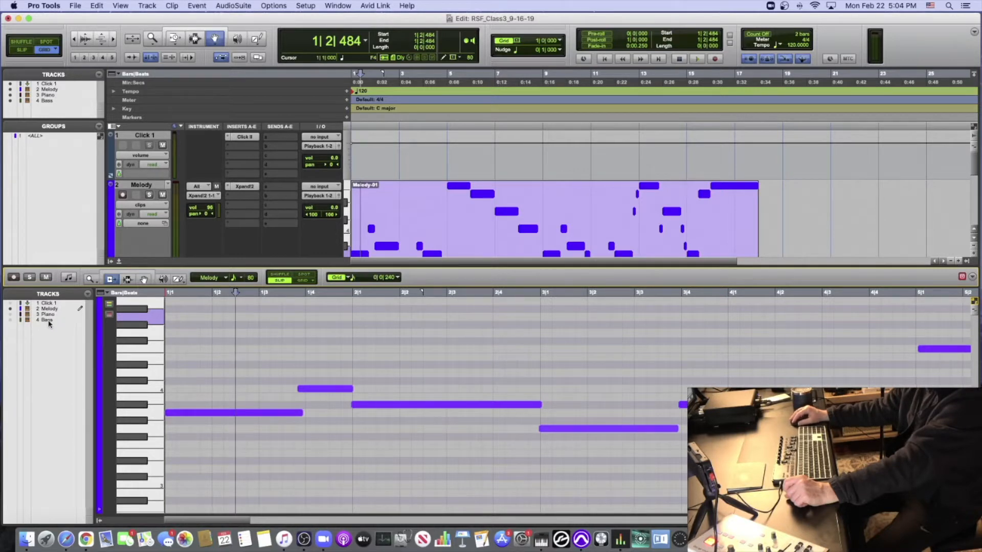
- Reorder the Bass track above Melody in the MIDI editor's track list, restore it below Piano, and leave all tracks deselected
{"action": "left_click", "coordinate": [48, 320]}
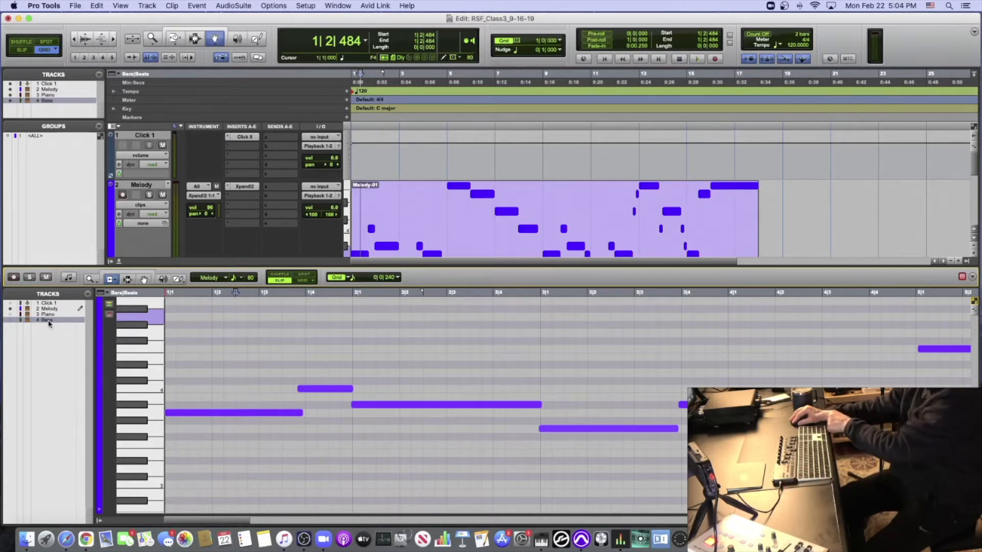
{"action": "left_click_drag", "start_coordinate": [49, 312], "coordinate": [48, 307]}
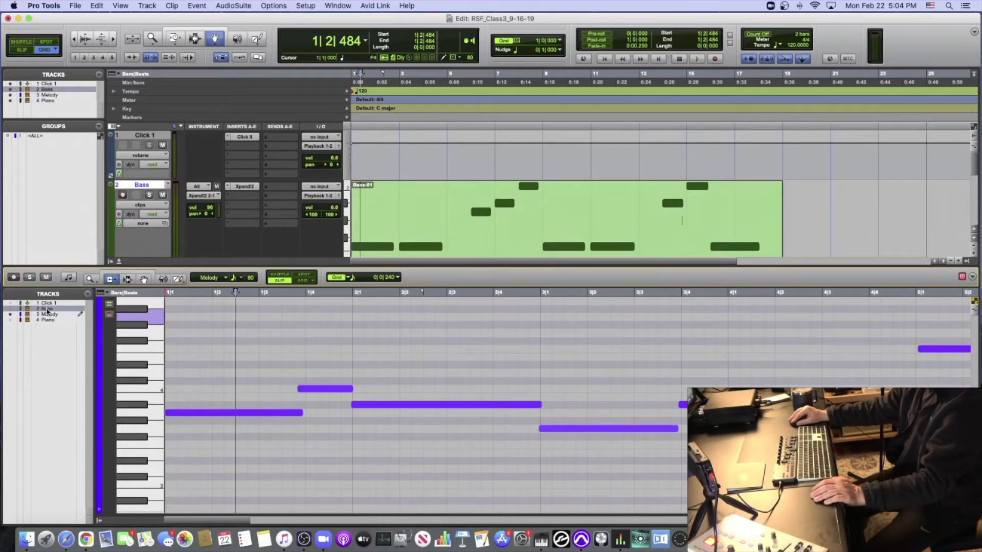
{"action": "left_click_drag", "start_coordinate": [47, 315], "coordinate": [49, 326]}
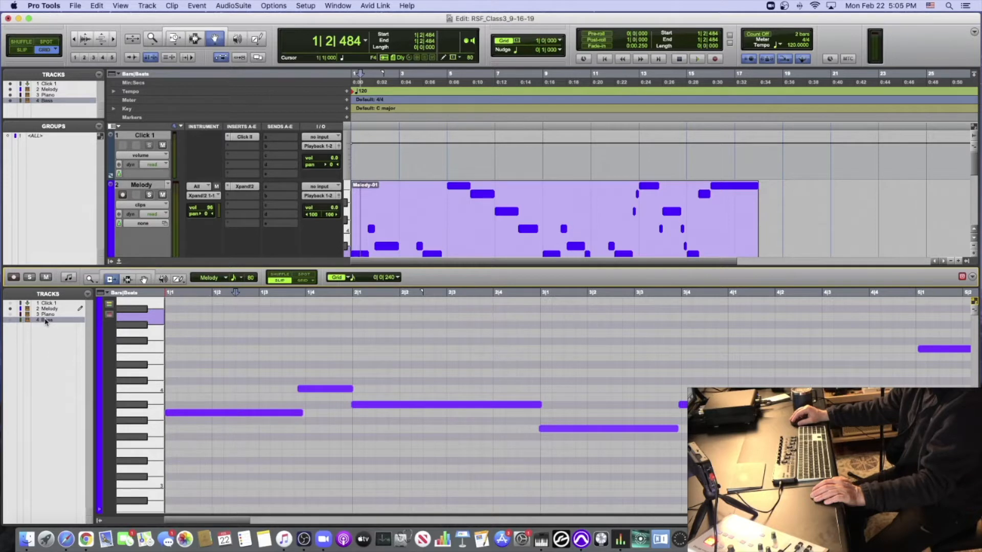
{"action": "left_click", "coordinate": [44, 310]}
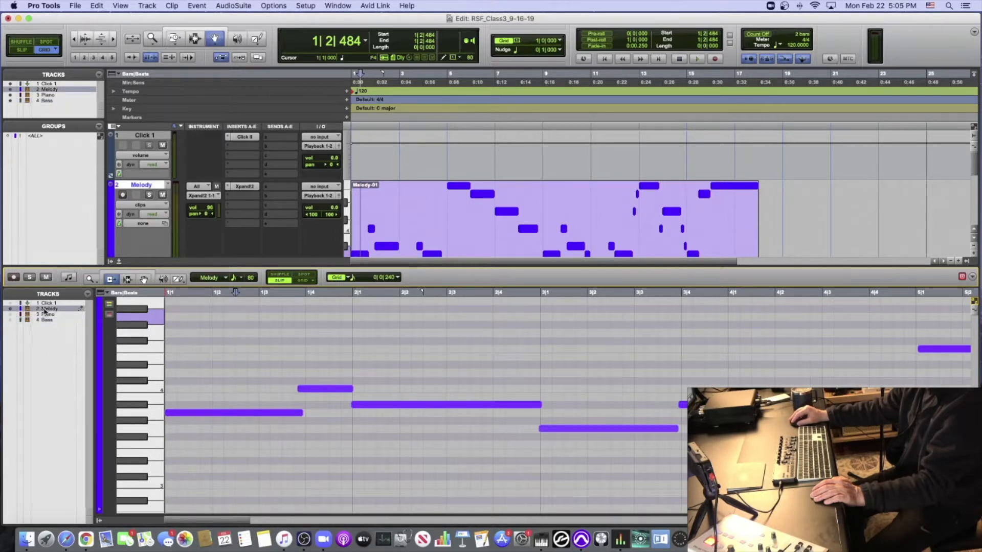
{"action": "left_click", "coordinate": [145, 187]}
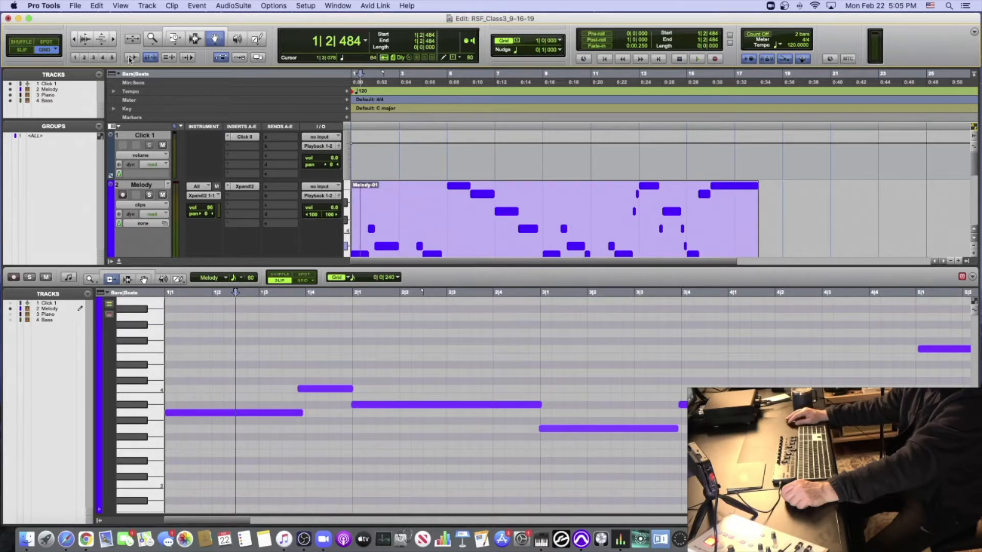
- Place the insertion point in bar 2 with the Selector tool and set the MIDI editor to Absolute Grid mode with grid lines shown
{"action": "left_click_drag", "start_coordinate": [185, 40], "coordinate": [190, 60]}
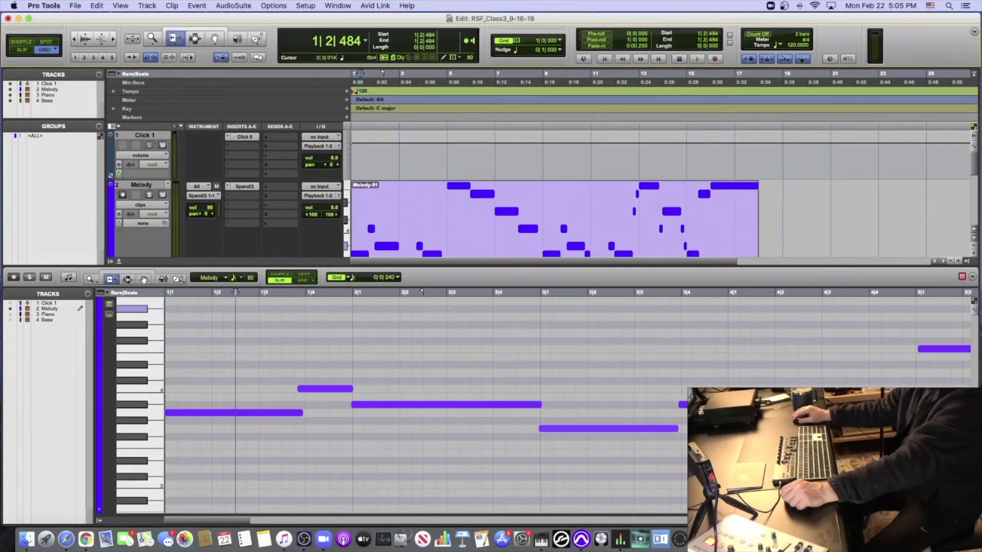
{"action": "left_click", "coordinate": [465, 305]}
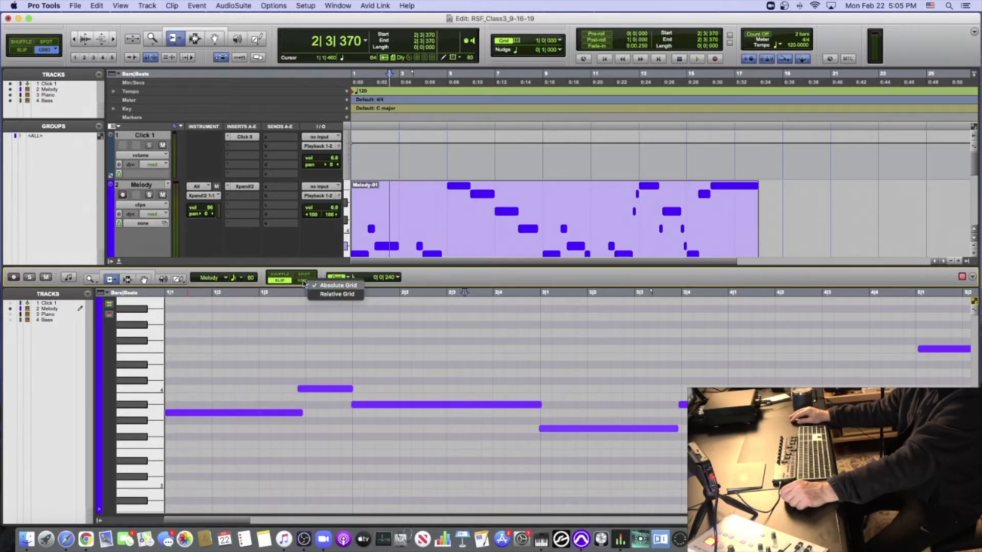
{"action": "left_click", "coordinate": [304, 281]}
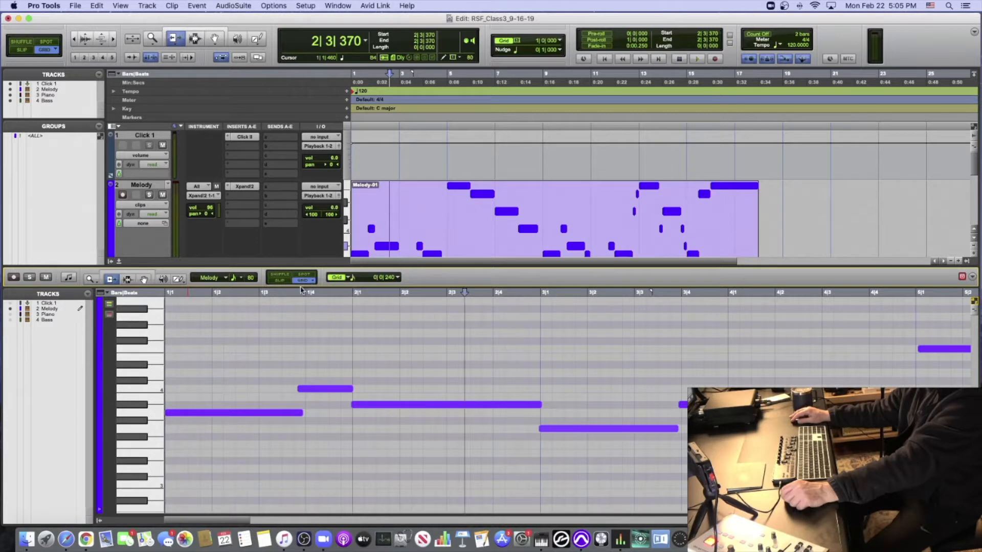
{"action": "left_click", "coordinate": [336, 278]}
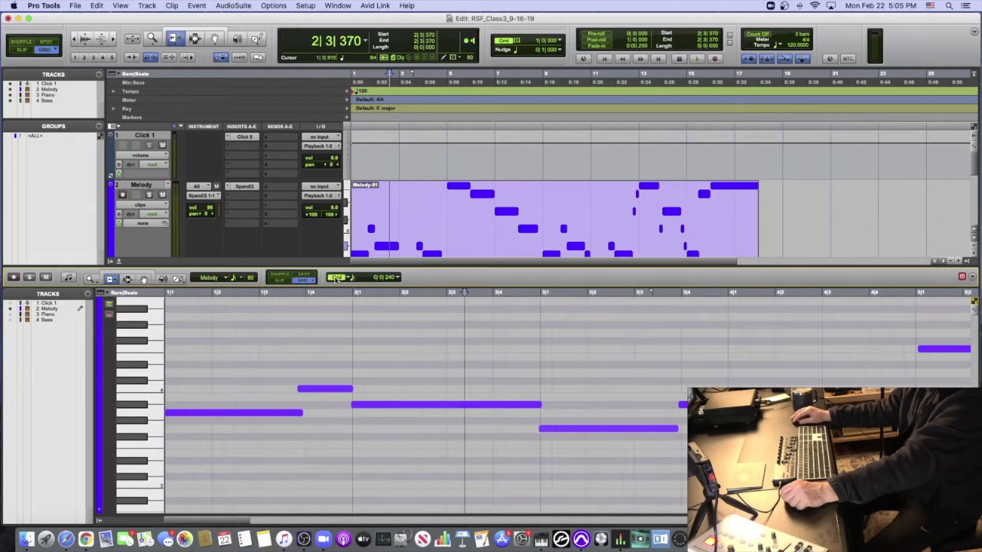
{"action": "left_click", "coordinate": [340, 278]}
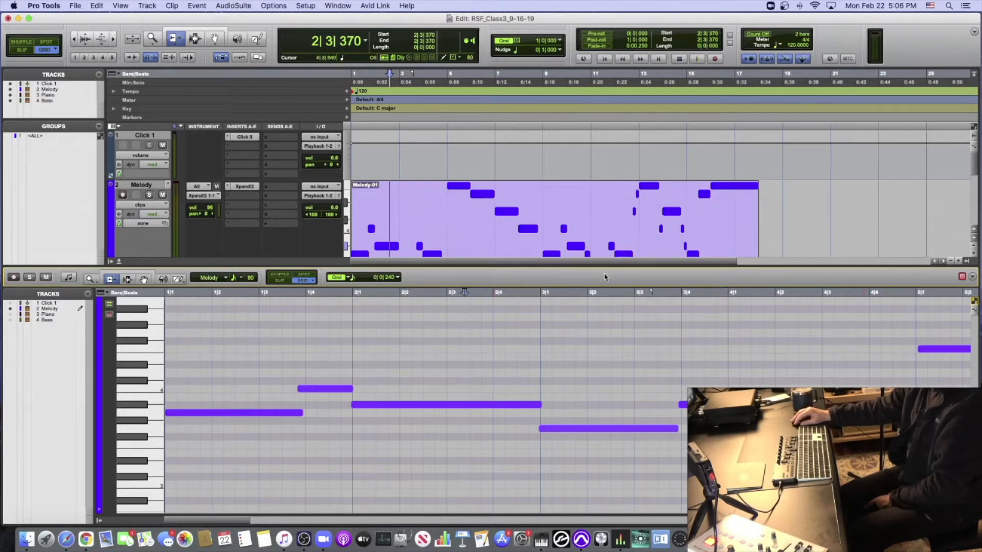
- Show the Melody notes in the MIDI editor again and place the insertion point at 7|3|720
{"action": "left_click", "coordinate": [501, 101]}
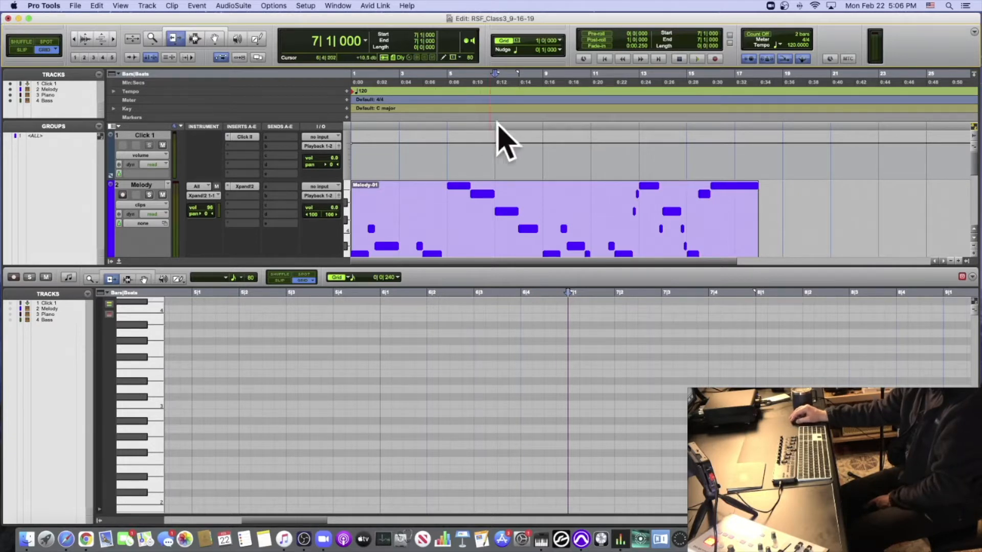
{"action": "left_click", "coordinate": [451, 292]}
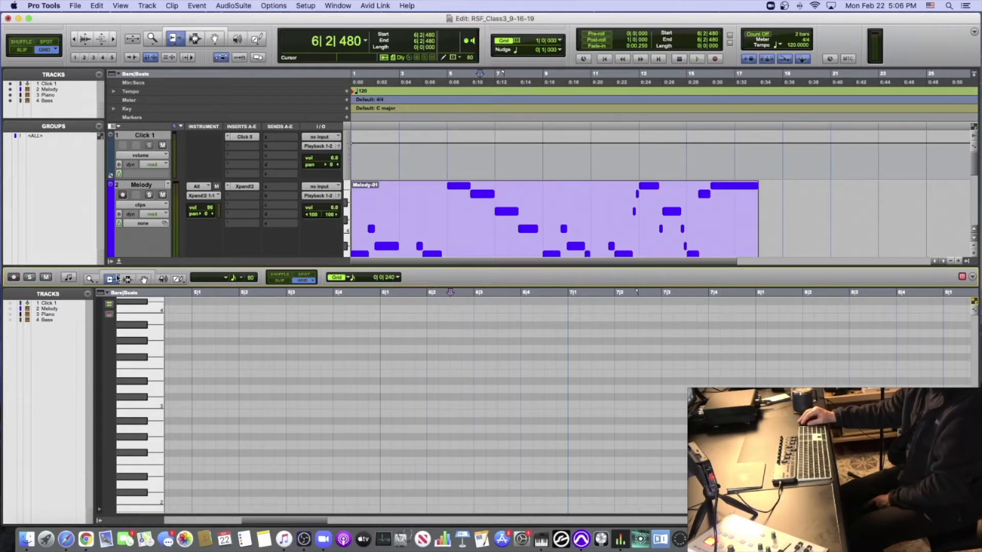
{"action": "left_click", "coordinate": [10, 309]}
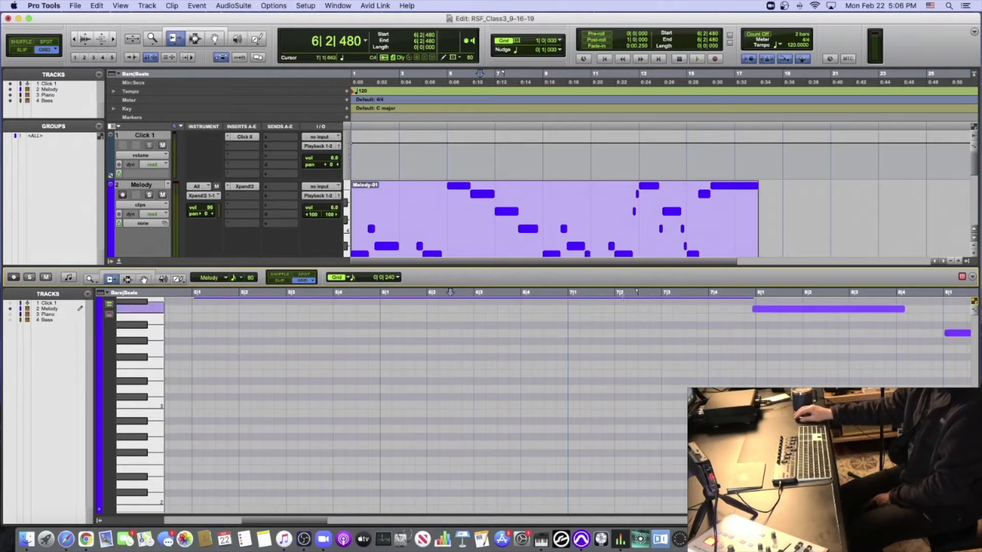
{"action": "left_click", "coordinate": [973, 127]}
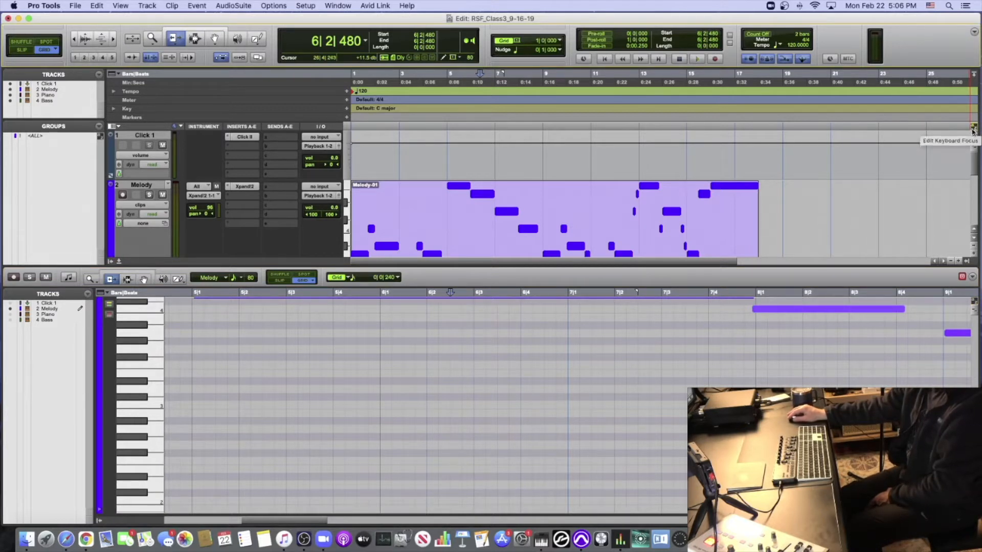
{"action": "left_click", "coordinate": [703, 294]}
{"action": "scroll", "coordinate": [900, 302], "scroll_direction": "up", "scroll_amount": 5}
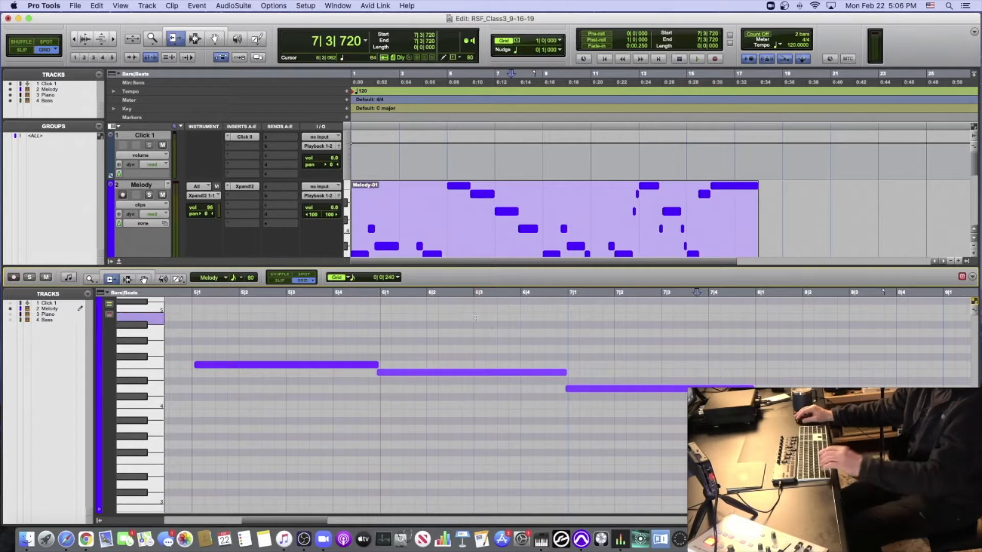
- Zoom the MIDI editor out to the whole Melody part and back in to the notes around bars 4 to 10
{"action": "key", "text": "r"}
{"action": "key", "text": "r"}
{"action": "key", "text": "r"}
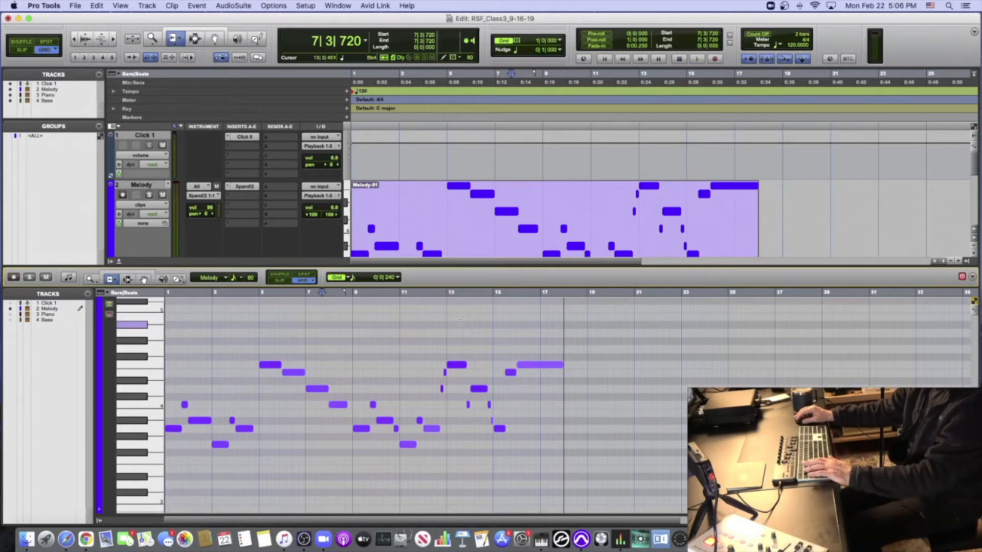
{"action": "key", "text": "t"}
{"action": "key", "text": "t"}
{"action": "key", "text": "r"}
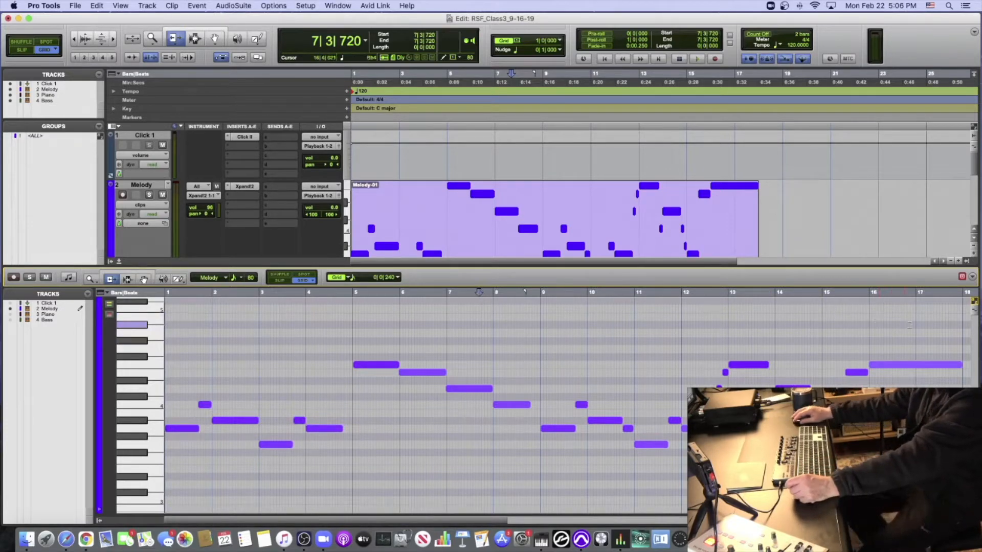
{"action": "key", "text": "r"}
{"action": "key", "text": "r"}
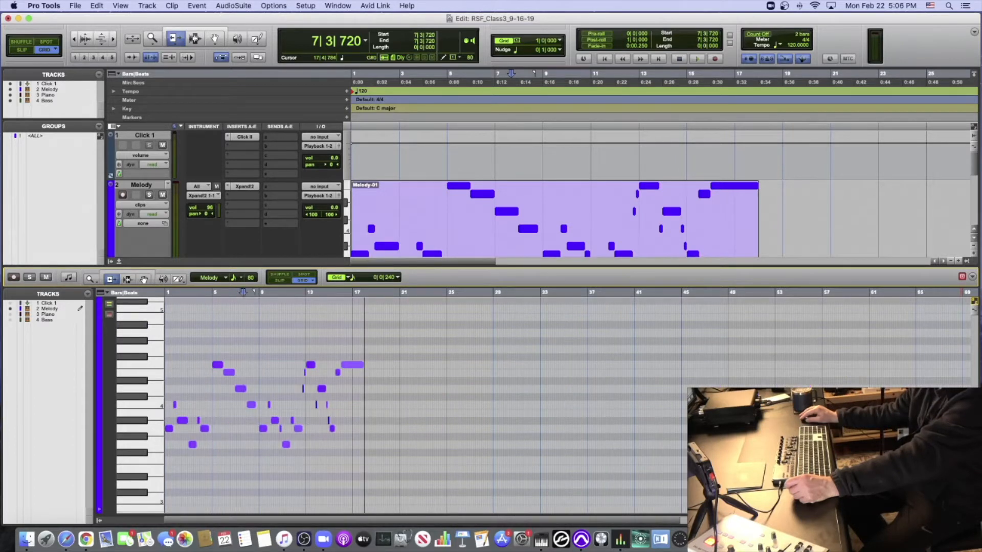
{"action": "key", "text": "t"}
{"action": "key", "text": "t"}
{"action": "key", "text": "t"}
{"action": "key", "text": "t"}
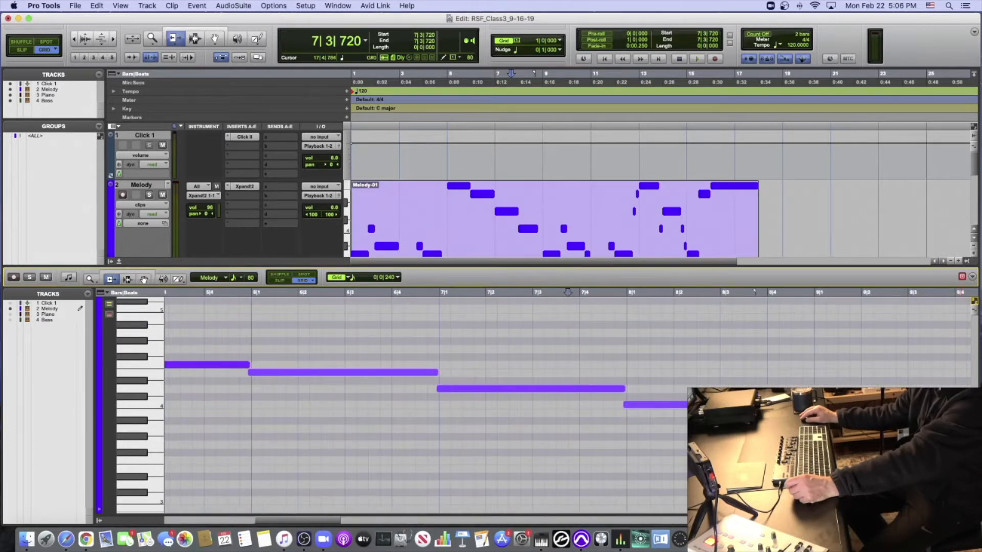
{"action": "key", "text": "r"}
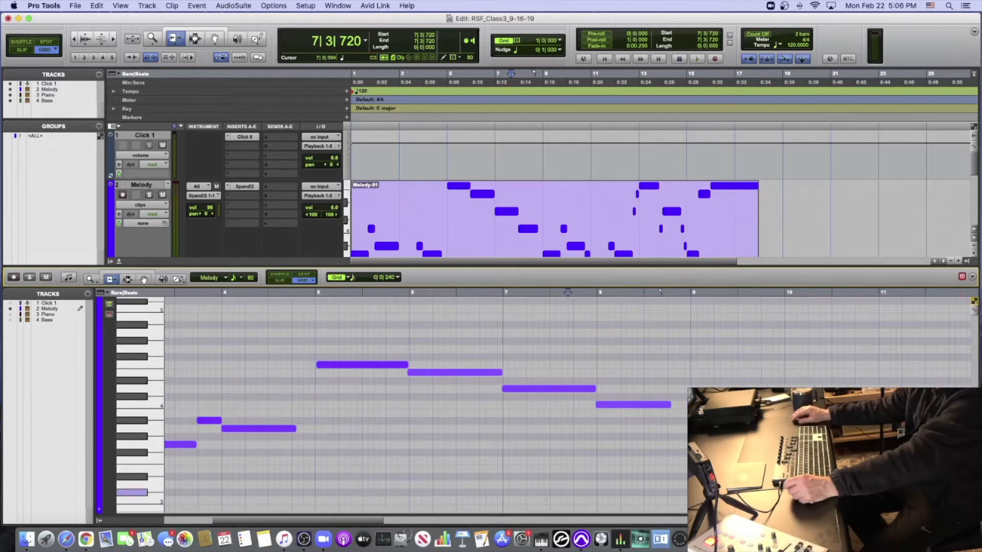
- Look through the Melody notes along the MIDI editor's timeline, before and after bar 7
{"action": "left_click_drag", "start_coordinate": [235, 521], "coordinate": [272, 504]}
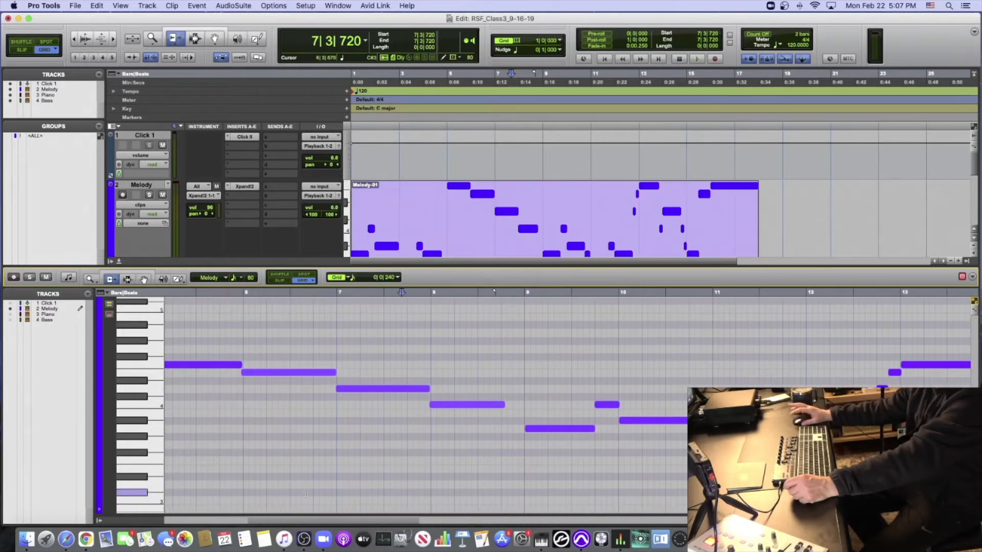
{"action": "scroll", "coordinate": [334, 490], "scroll_direction": "left", "scroll_amount": 5}
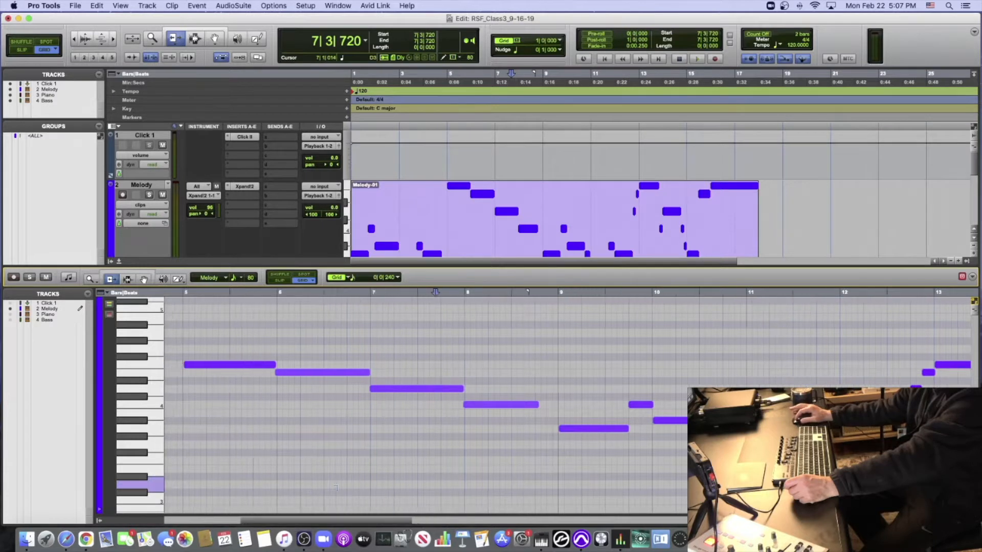
{"action": "scroll", "coordinate": [336, 489], "scroll_direction": "right", "scroll_amount": 5}
{"action": "scroll", "coordinate": [336, 489], "scroll_direction": "left", "scroll_amount": 5}
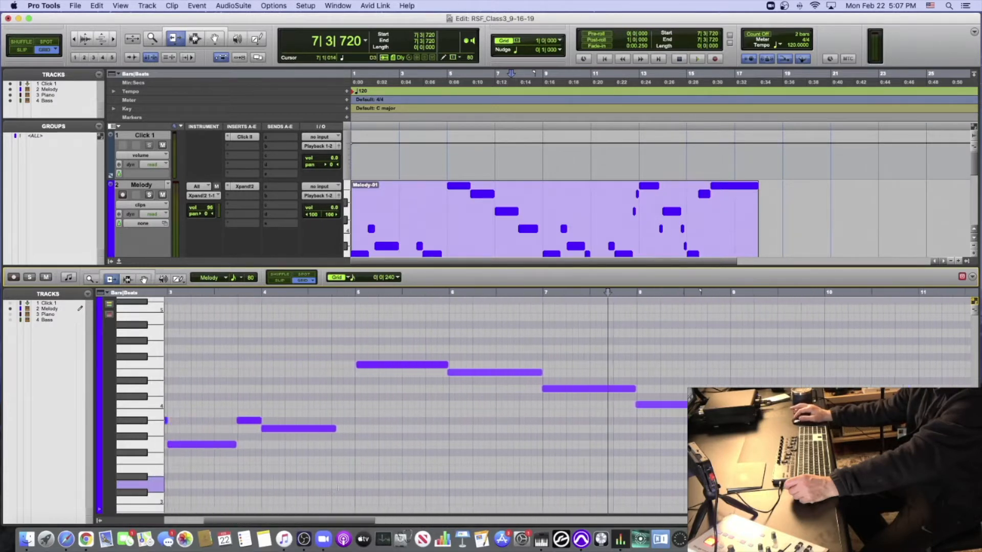
{"action": "scroll", "coordinate": [336, 489], "scroll_direction": "right", "scroll_amount": 2}
{"action": "scroll", "coordinate": [336, 489], "scroll_direction": "right", "scroll_amount": 1}
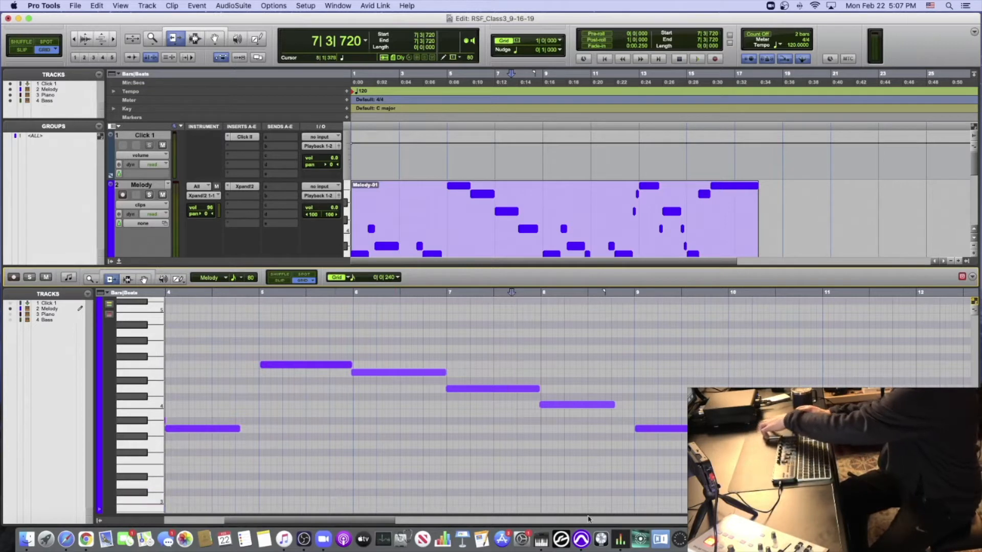
- Examine the MIDI editor's lower and higher pitch ranges and follow the Melody notes on to bars 7 through 14
{"action": "scroll", "coordinate": [603, 504], "scroll_direction": "down", "scroll_amount": 5}
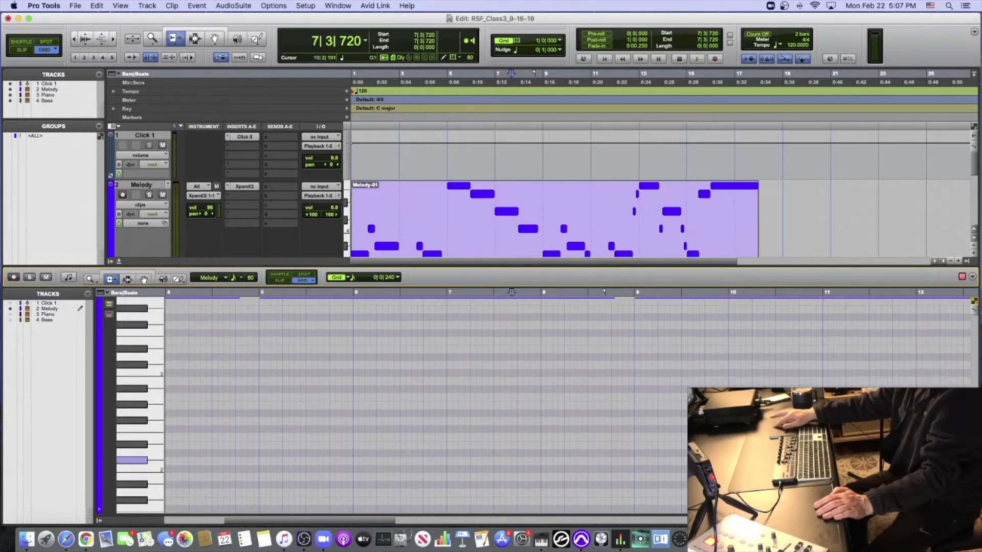
{"action": "scroll", "coordinate": [650, 457], "scroll_direction": "down", "scroll_amount": 1}
{"action": "scroll", "coordinate": [622, 404], "scroll_direction": "up", "scroll_amount": 2}
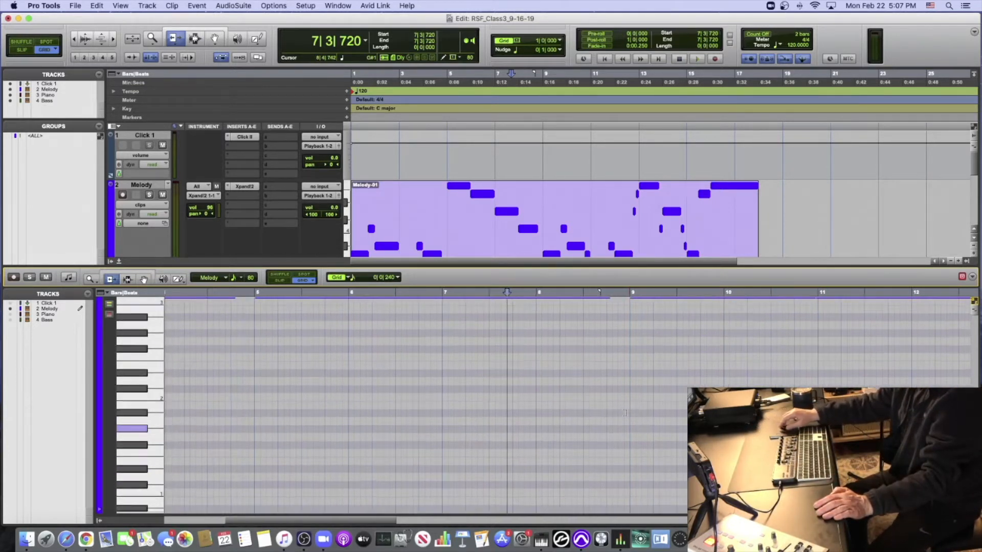
{"action": "scroll", "coordinate": [621, 390], "scroll_direction": "down", "scroll_amount": 3}
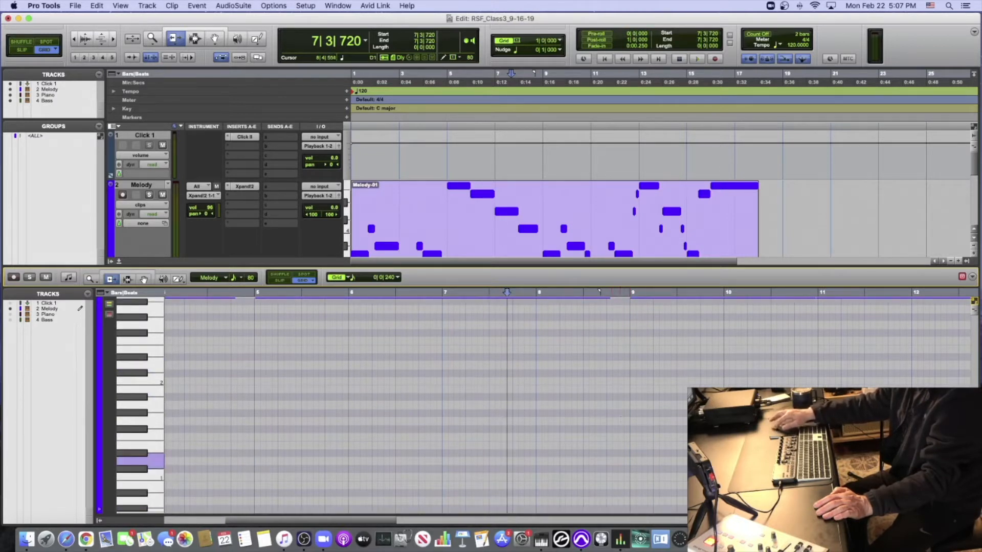
{"action": "scroll", "coordinate": [619, 411], "scroll_direction": "up", "scroll_amount": 6}
{"action": "scroll", "coordinate": [619, 411], "scroll_direction": "up", "scroll_amount": 15}
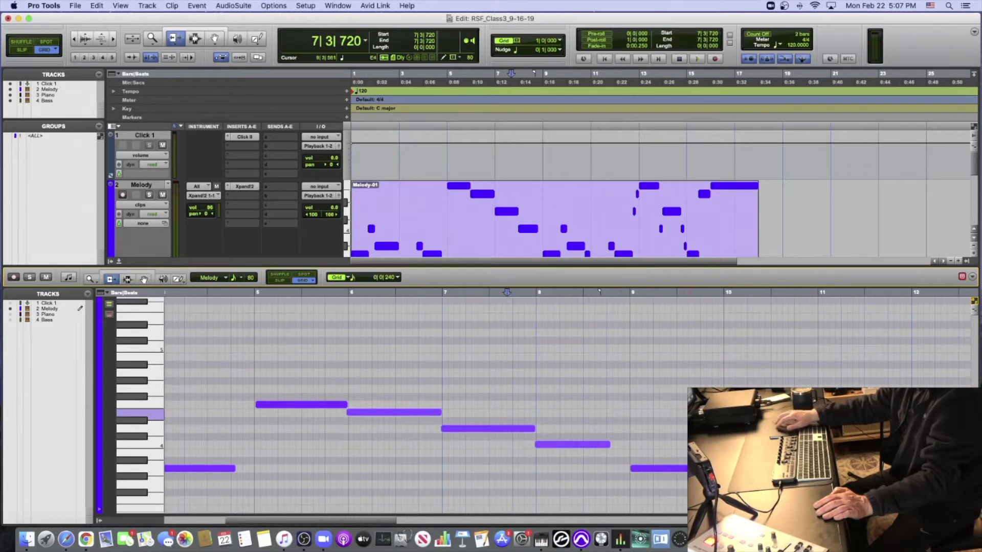
{"action": "scroll", "coordinate": [619, 412], "scroll_direction": "left", "scroll_amount": 5}
{"action": "scroll", "coordinate": [619, 412], "scroll_direction": "left", "scroll_amount": 15}
{"action": "scroll", "coordinate": [619, 411], "scroll_direction": "right", "scroll_amount": 20}
{"action": "scroll", "coordinate": [619, 412], "scroll_direction": "right", "scroll_amount": 5}
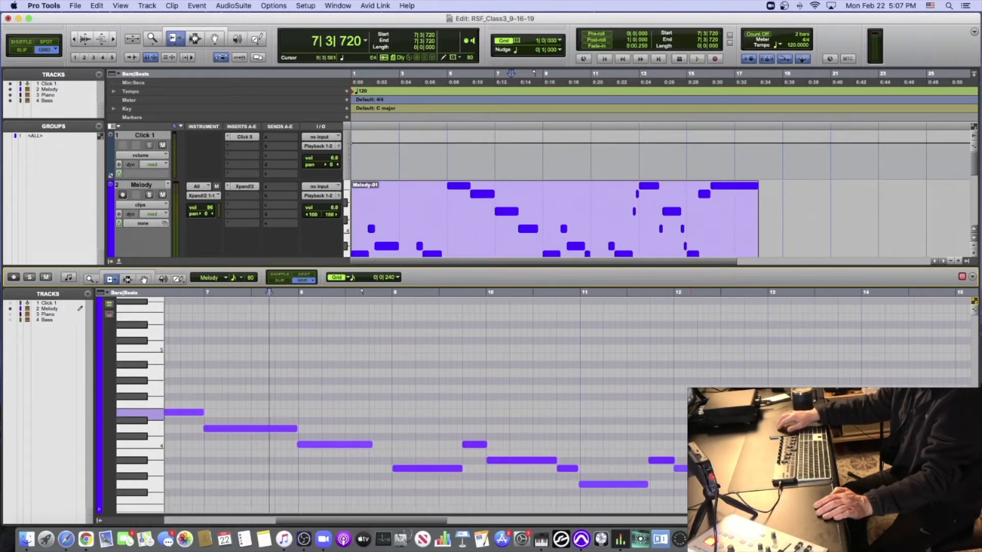
{"action": "scroll", "coordinate": [619, 411], "scroll_direction": "right", "scroll_amount": 1}
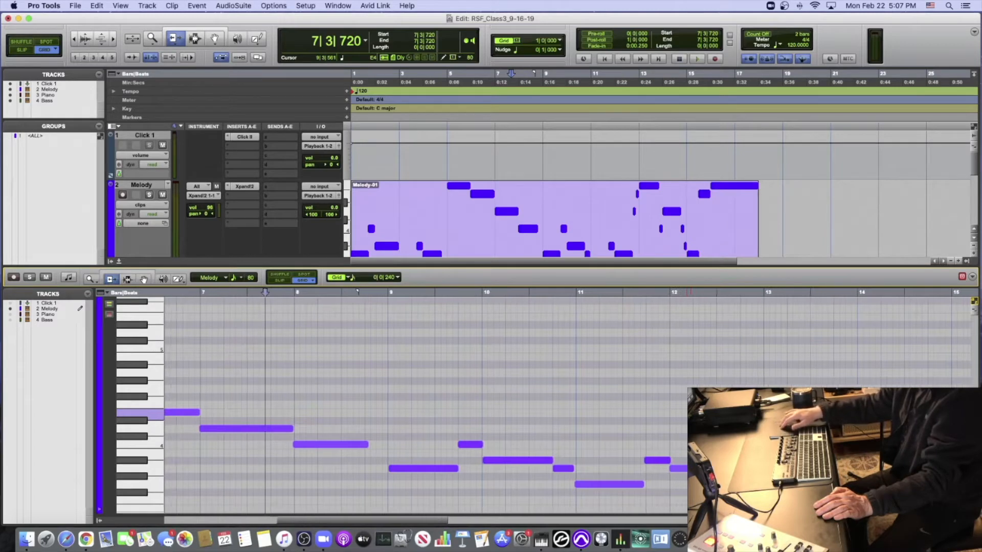
{"action": "scroll", "coordinate": [651, 405], "scroll_direction": "down", "scroll_amount": 7}
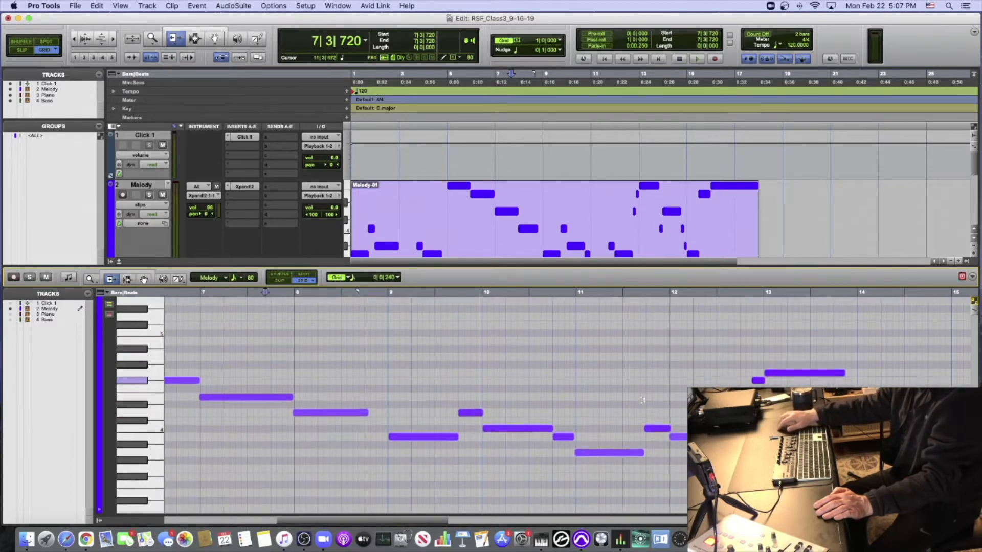
- Look over the pitch ranges above and below the Melody notes in the MIDI editor around bars 7 to 14
{"action": "scroll", "coordinate": [644, 400], "scroll_direction": "up", "scroll_amount": 10}
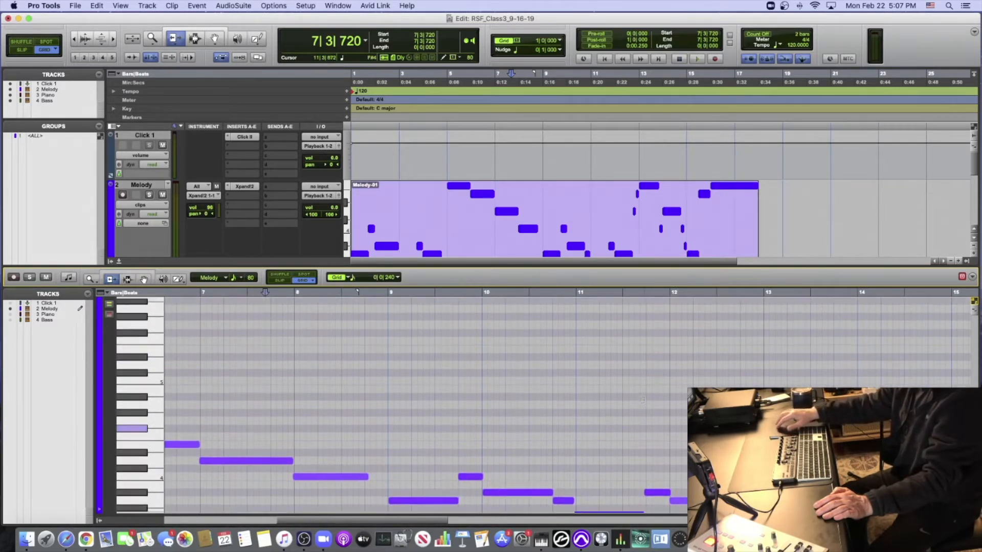
{"action": "scroll", "coordinate": [644, 400], "scroll_direction": "down", "scroll_amount": 8}
{"action": "scroll", "coordinate": [644, 400], "scroll_direction": "up", "scroll_amount": 5}
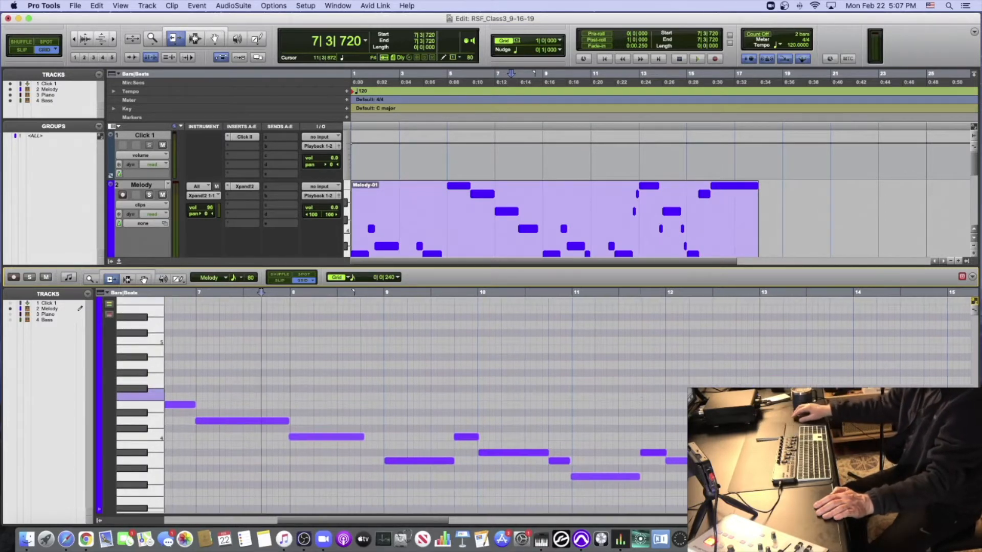
{"action": "scroll", "coordinate": [644, 400], "scroll_direction": "down", "scroll_amount": 1}
{"action": "scroll", "coordinate": [521, 392], "scroll_direction": "down", "scroll_amount": 5}
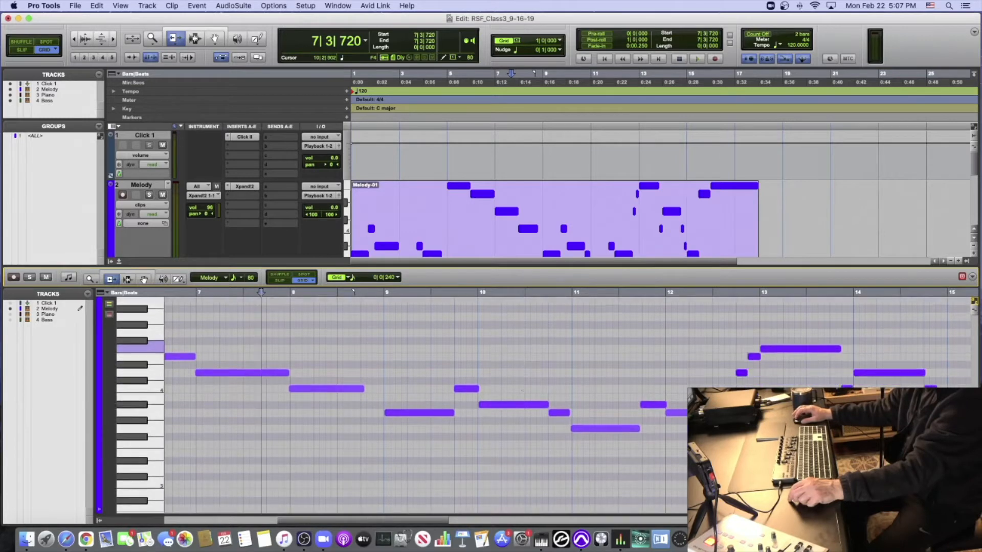
{"action": "scroll", "coordinate": [521, 394], "scroll_direction": "up", "scroll_amount": 2}
{"action": "scroll", "coordinate": [521, 396], "scroll_direction": "up", "scroll_amount": 1}
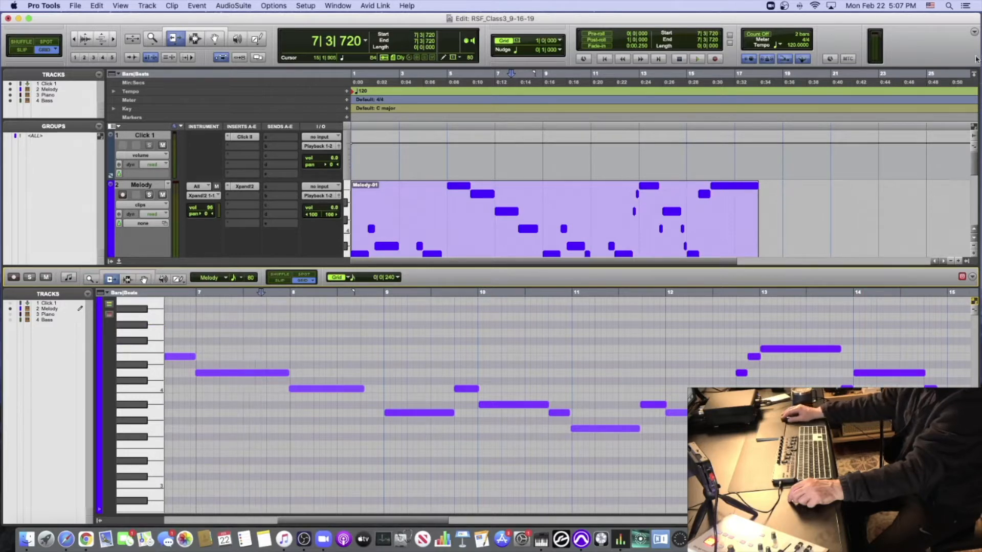
- Narrow the Edit window to about two thirds of the screen width, then shrink and enlarge the MIDI editor's note height
{"action": "left_click_drag", "start_coordinate": [978, 49], "coordinate": [655, 74]}
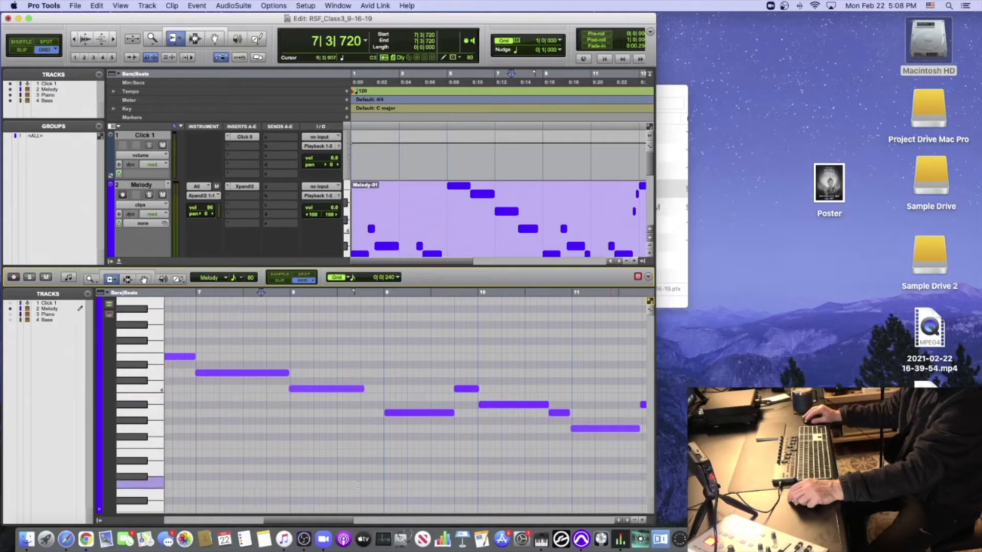
{"action": "scroll", "coordinate": [293, 523], "scroll_direction": "right", "scroll_amount": 3}
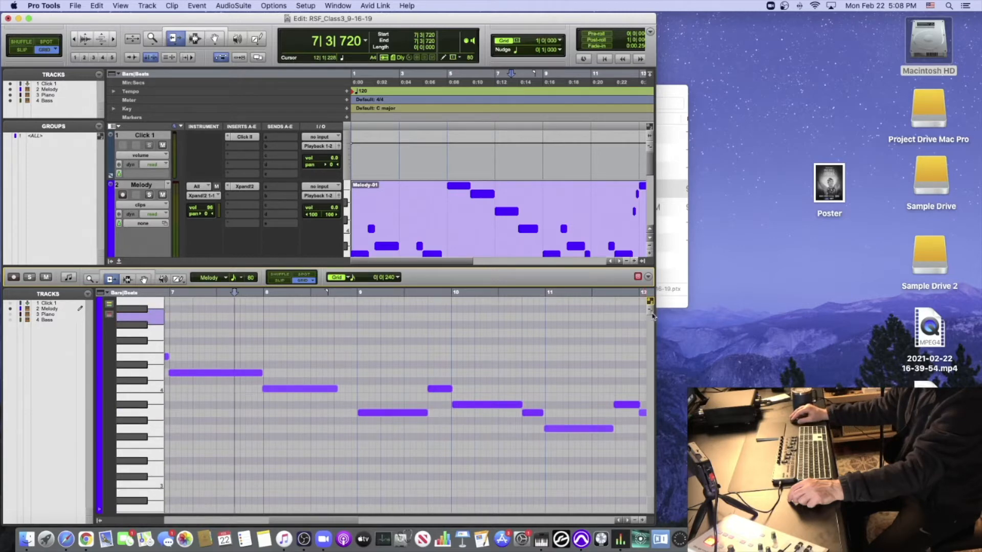
{"action": "left_click", "coordinate": [650, 313]}
{"action": "left_click", "coordinate": [650, 313]}
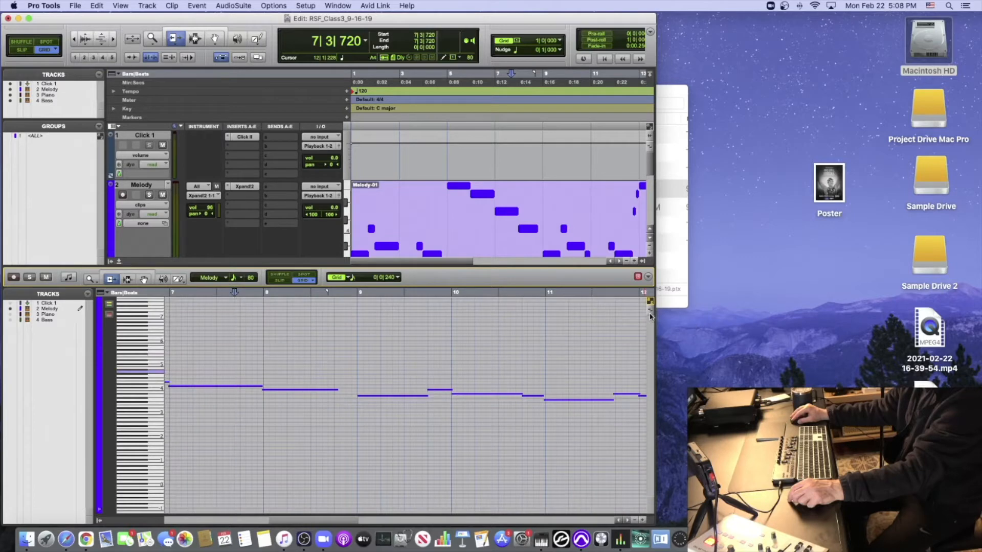
{"action": "left_click", "coordinate": [650, 310]}
{"action": "left_click", "coordinate": [650, 310]}
{"action": "left_click", "coordinate": [650, 310]}
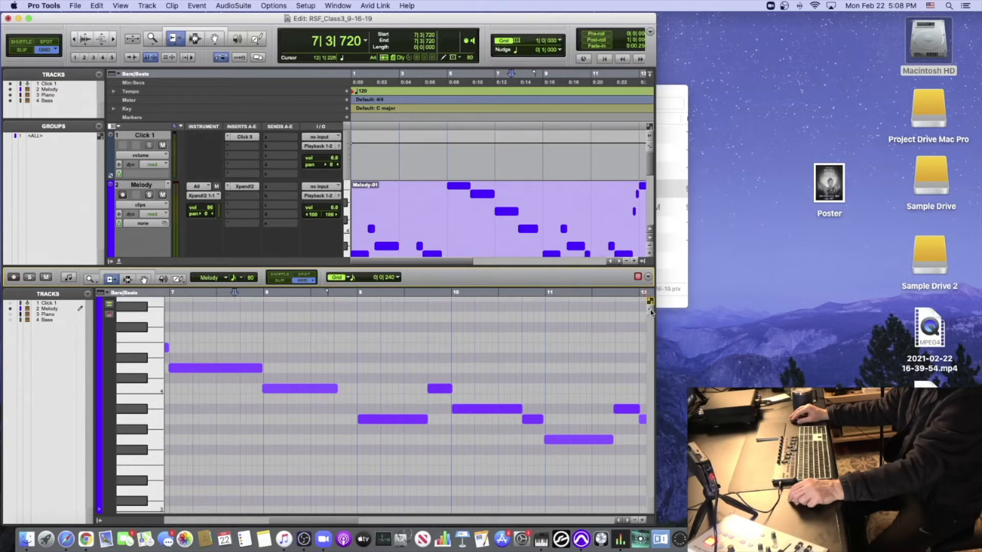
- Widen the Edit window back to the full screen width and show the Melody notes from bar 1 in the MIDI editor
{"action": "left_click_drag", "start_coordinate": [653, 519], "coordinate": [979, 509]}
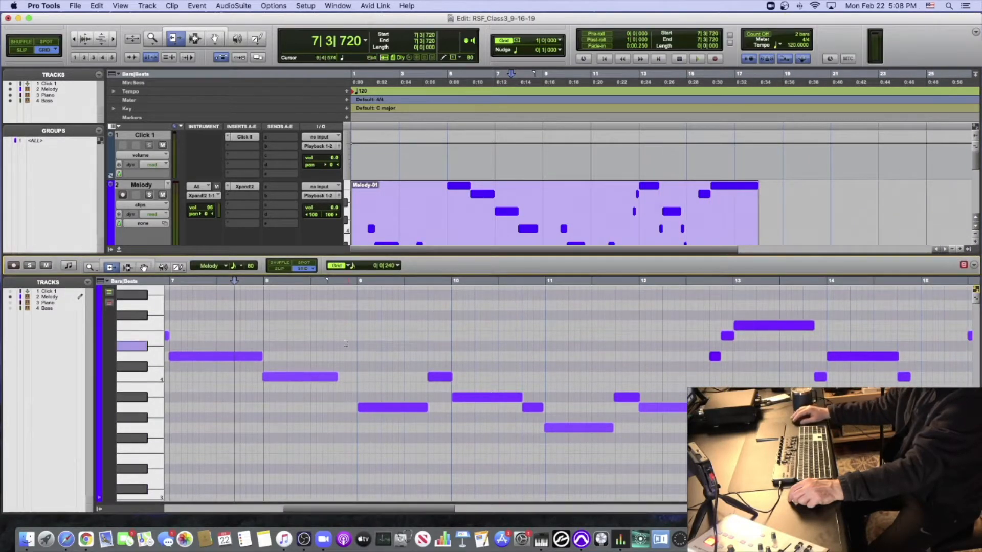
{"action": "scroll", "coordinate": [346, 344], "scroll_direction": "left", "scroll_amount": 10}
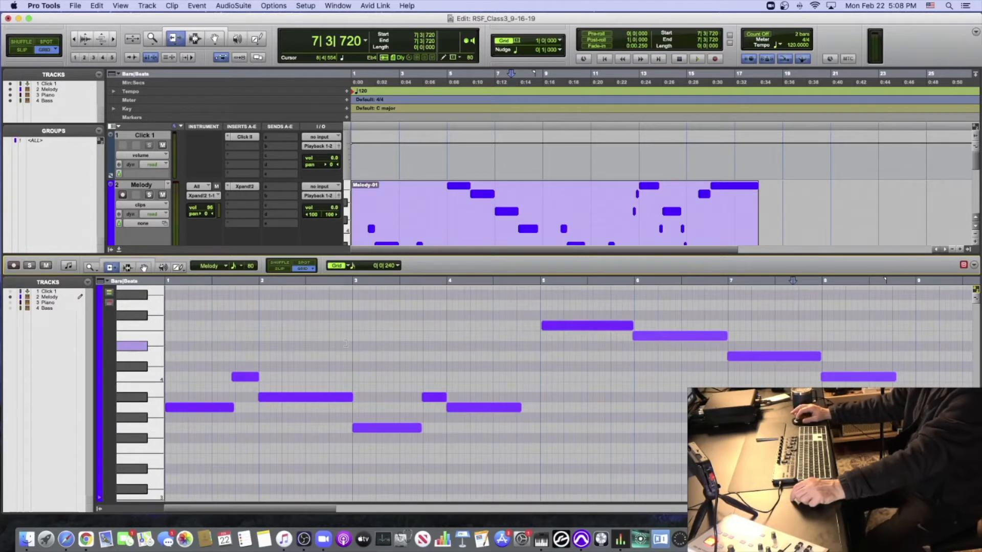
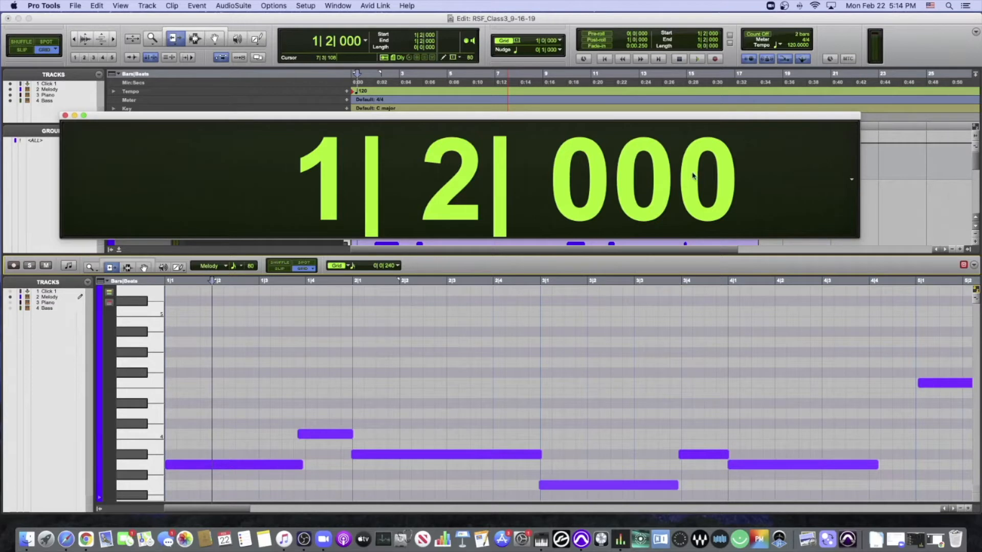
- Move the playback position to 1|2|480, halfway through the second beat of bar 1
{"action": "left_click", "coordinate": [655, 182]}
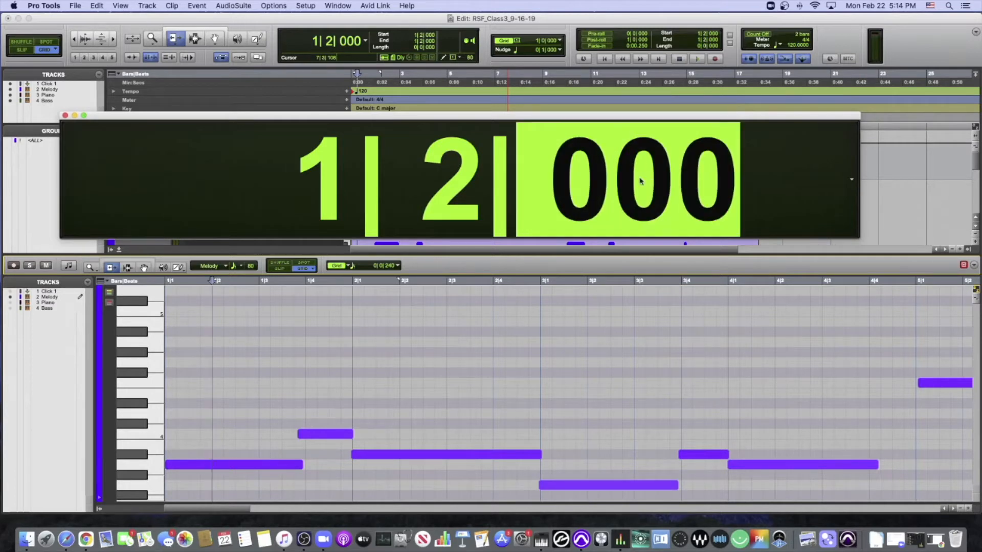
{"action": "type", "text": "480"}
{"action": "key", "text": "Return"}
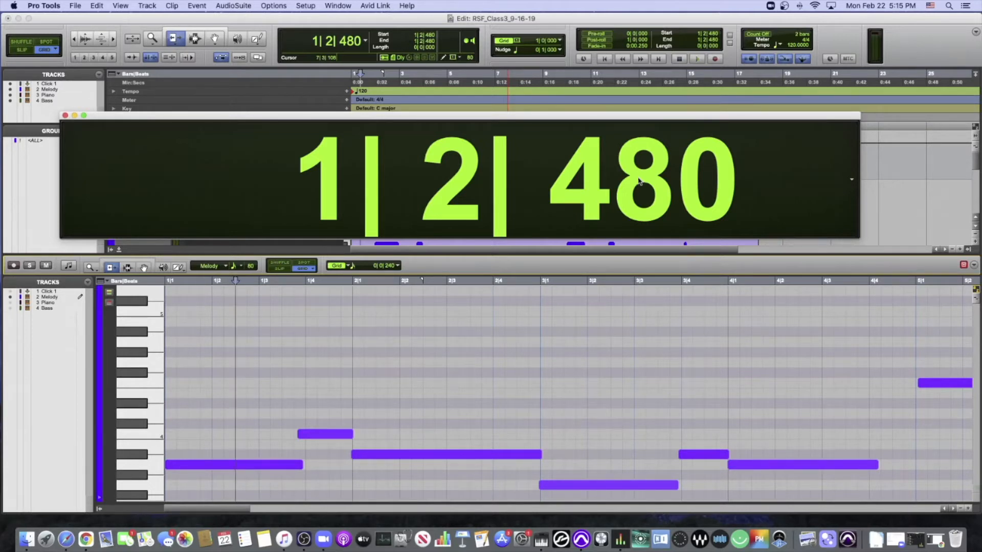
- Move the playback position to the start of bar 2, at 2|1|000
{"action": "left_click", "coordinate": [571, 187]}
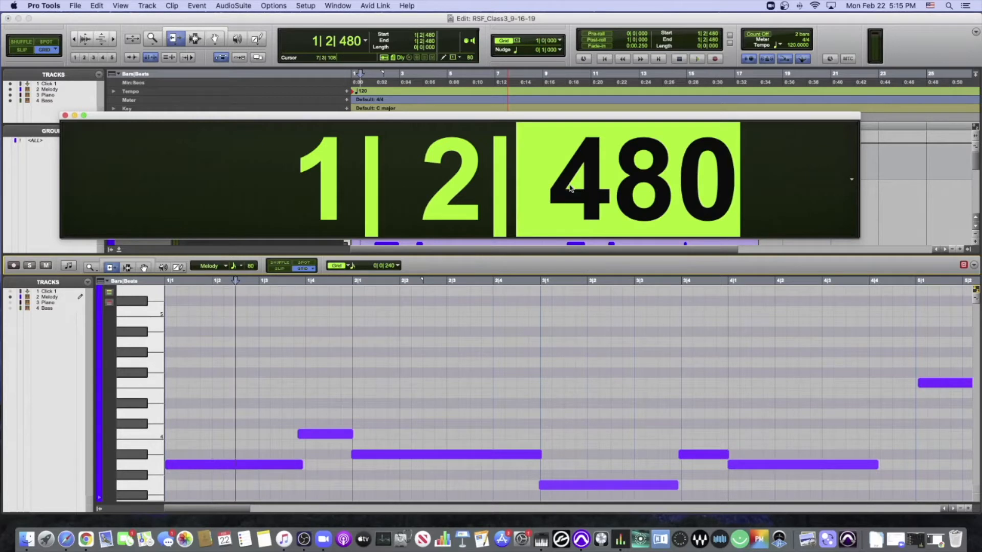
{"action": "left_click", "coordinate": [333, 175]}
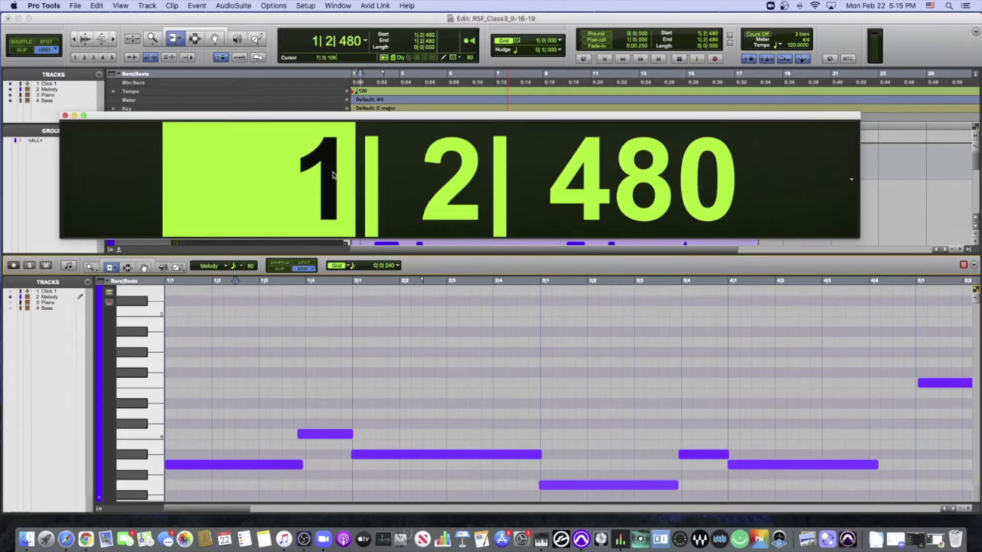
{"action": "type", "text": "0"}
{"action": "type", "text": "2"}
{"action": "key", "text": "Return"}
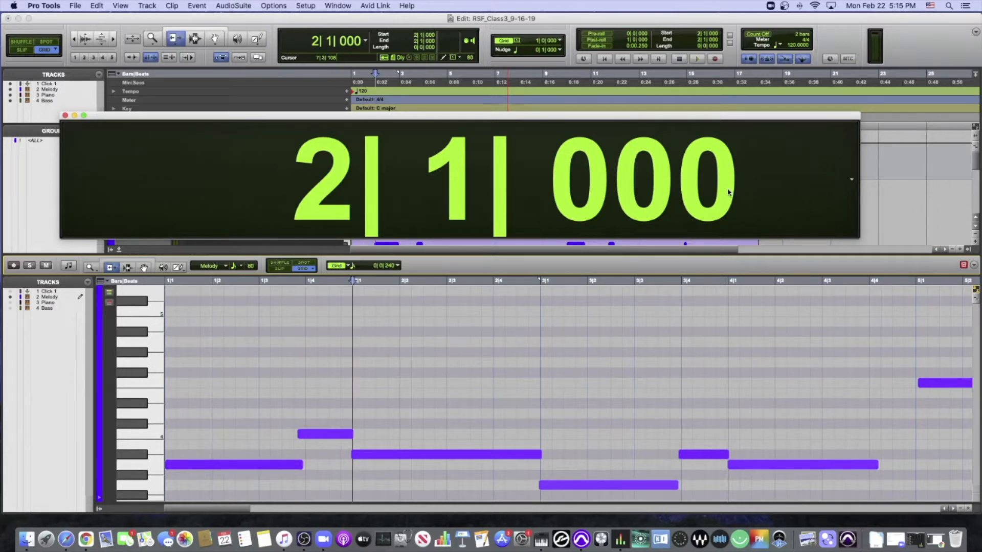
- Step the playback position through the first beat of bar 2, to 2|1|240 and 2|1|480
{"action": "left_click", "coordinate": [639, 185]}
{"action": "type", "text": "240"}
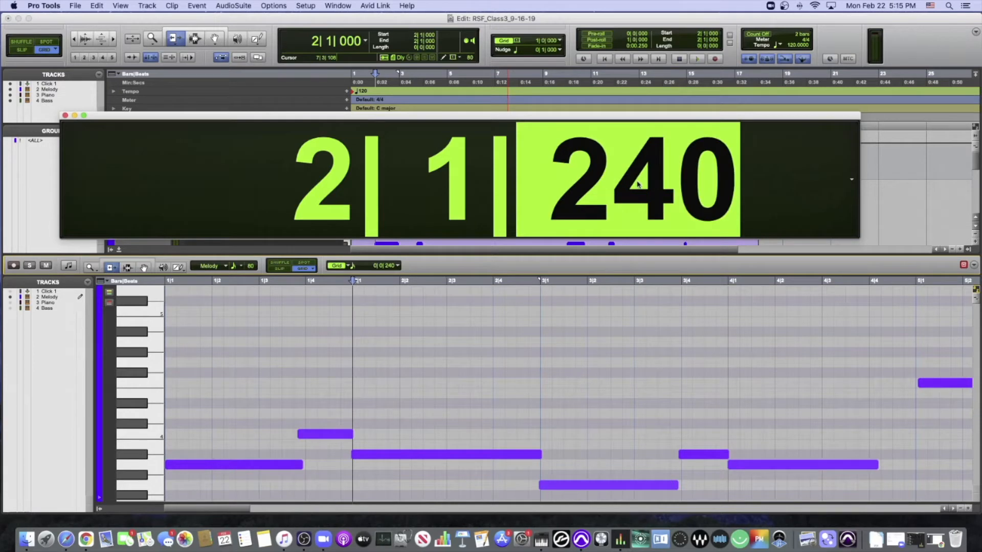
{"action": "key", "text": "Return"}
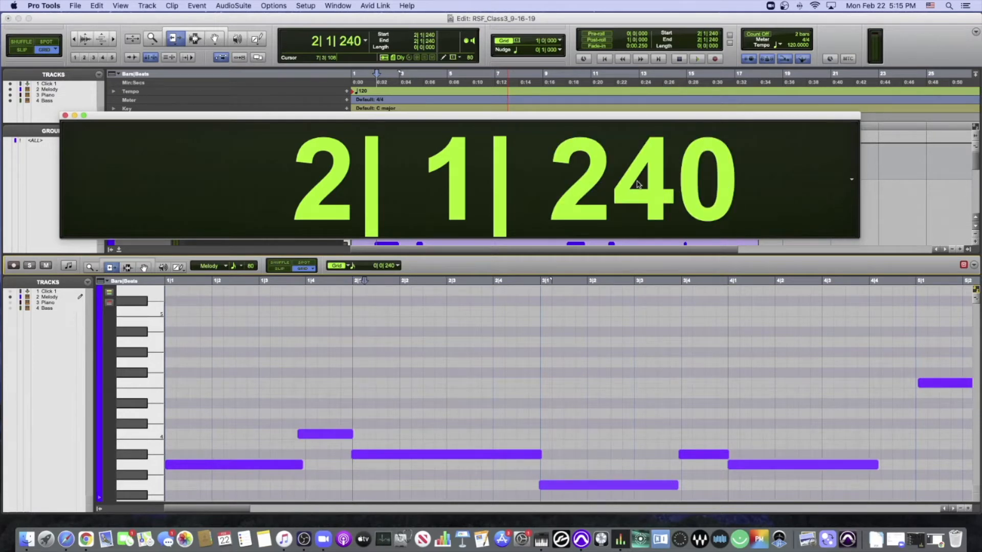
{"action": "left_click", "coordinate": [638, 186]}
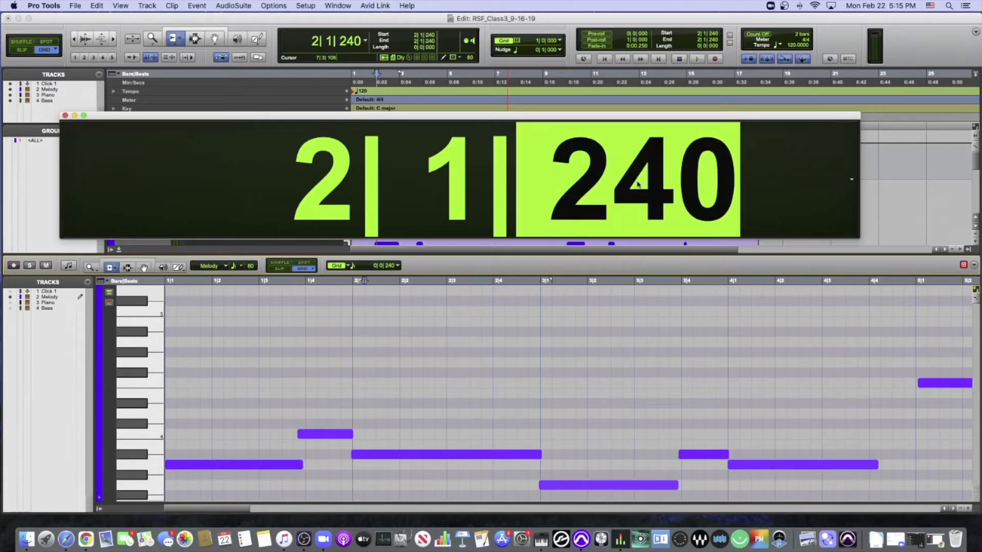
{"action": "type", "text": "480"}
{"action": "key", "text": "Return"}
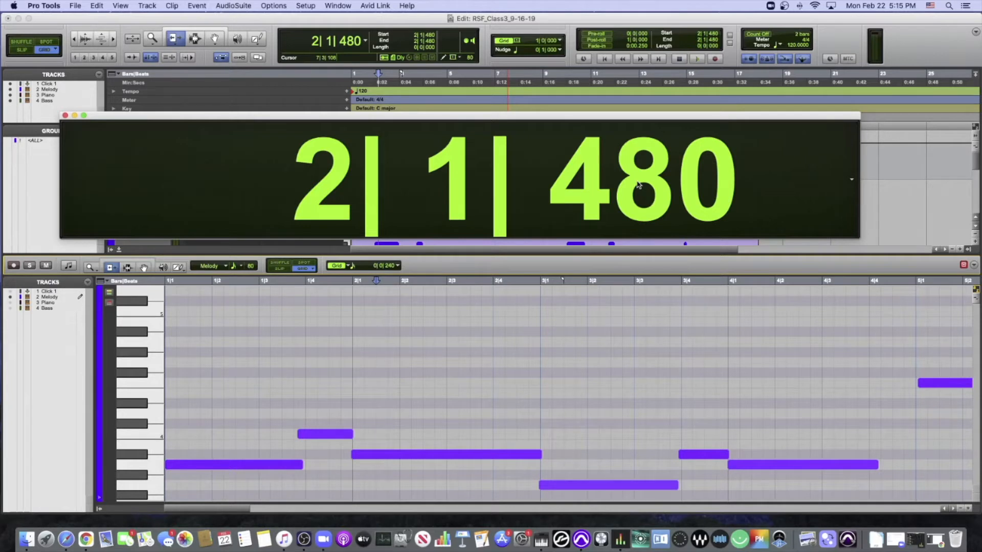
- Move the playback position to 2|1|720 and close the Big Counter window
{"action": "left_click", "coordinate": [639, 185]}
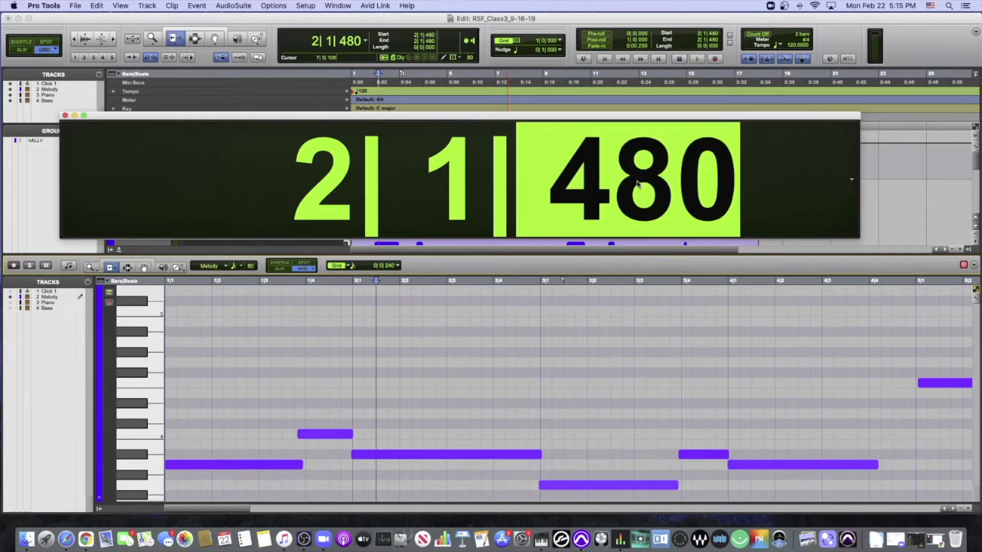
{"action": "type", "text": "0720"}
{"action": "key", "text": "Return"}
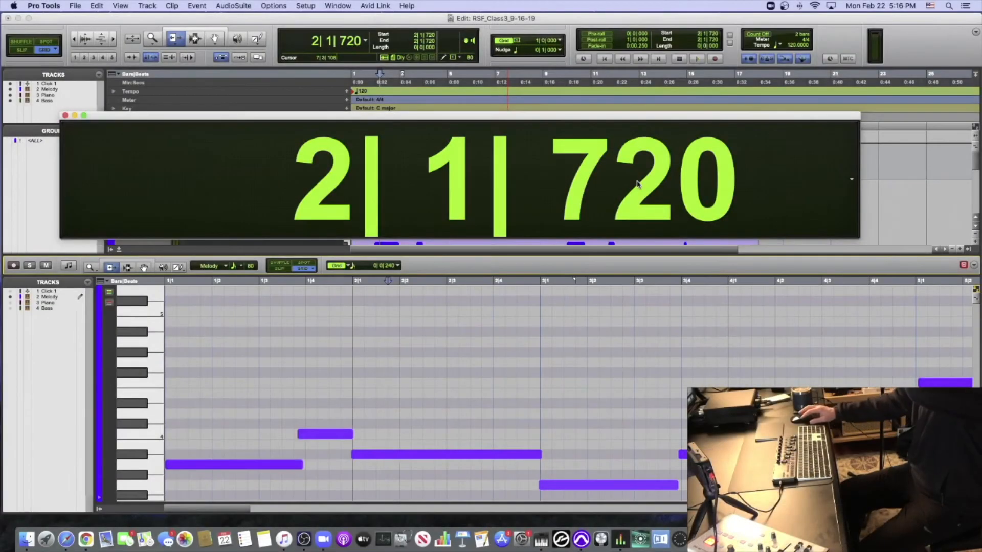
{"action": "left_click", "coordinate": [65, 116]}
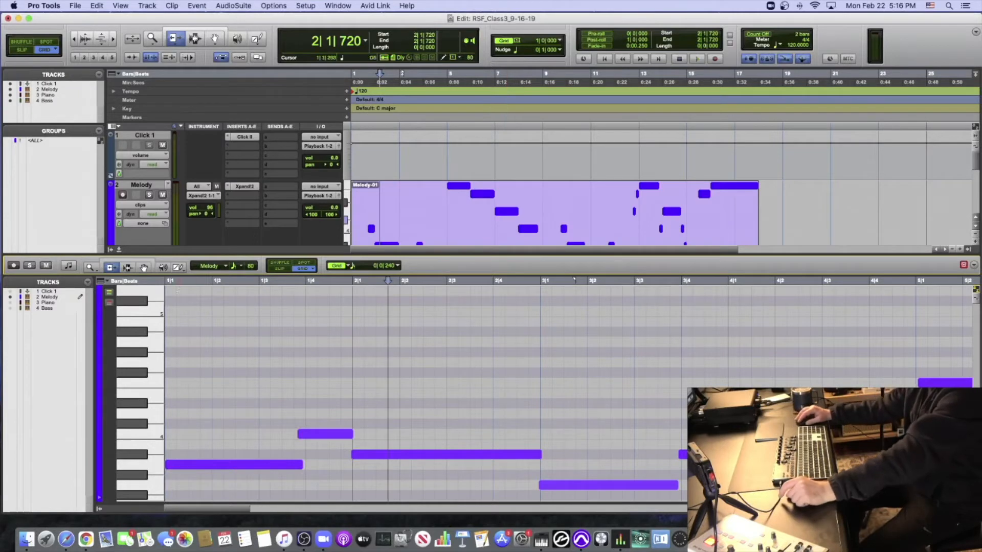
- Resize the docked MIDI editor so that it fills most of the Edit window, leaving only the Click 1 track above it
{"action": "left_click_drag", "start_coordinate": [216, 254], "coordinate": [239, 273]}
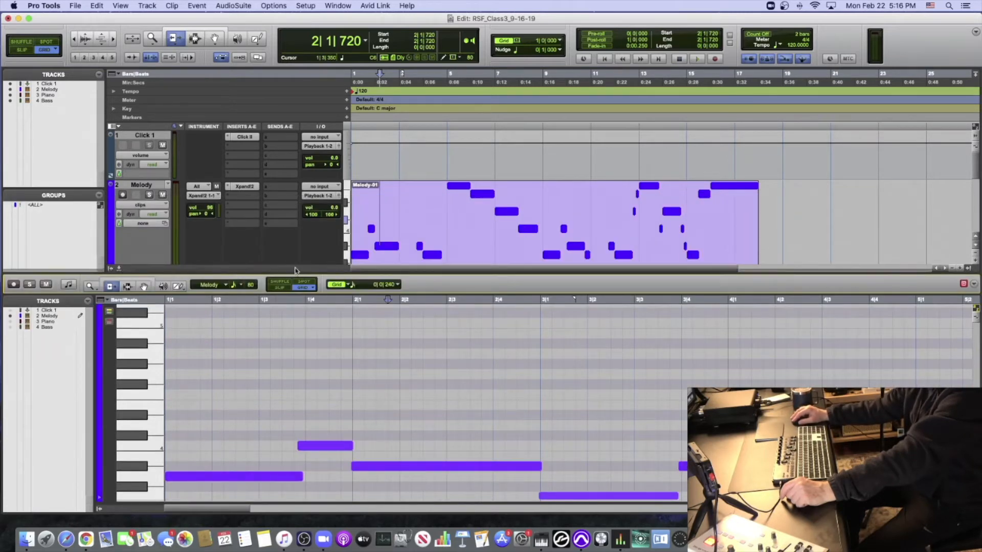
{"action": "left_click_drag", "start_coordinate": [295, 273], "coordinate": [303, 193]}
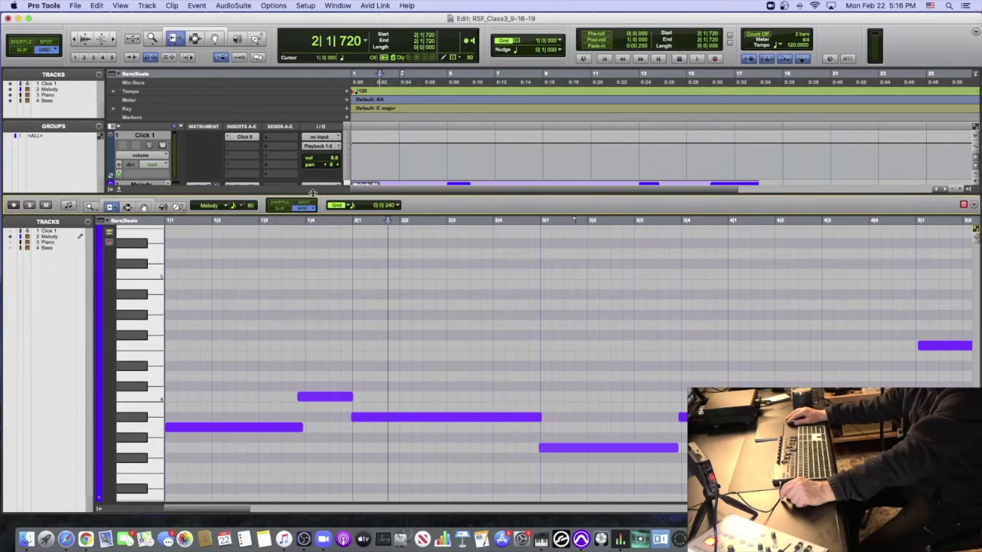
{"action": "left_click_drag", "start_coordinate": [369, 192], "coordinate": [407, 376]}
{"action": "left_click_drag", "start_coordinate": [412, 287], "coordinate": [424, 183]}
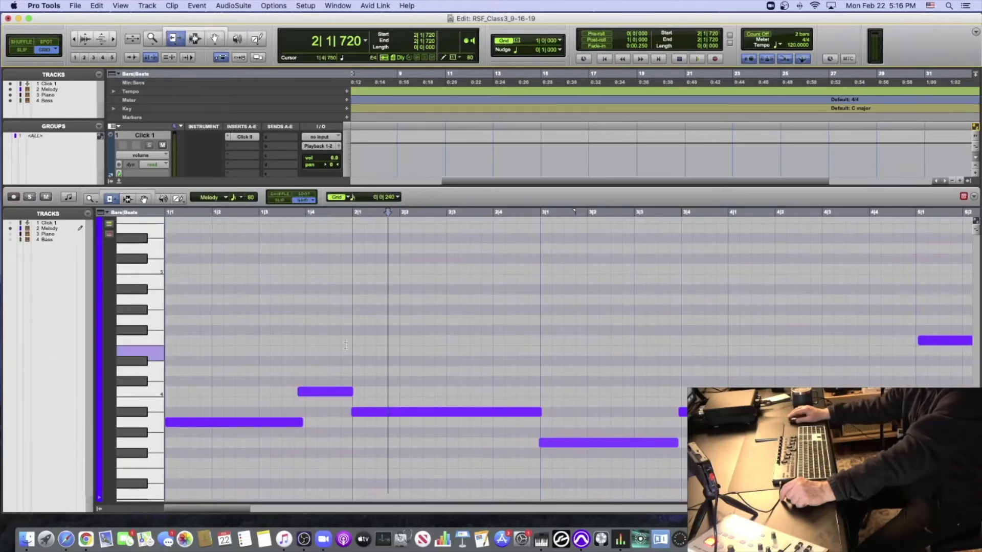
- Zoom the MIDI editor in on the first beat of bar 2 until its ruler shows 240-tick divisions
{"action": "scroll", "coordinate": [285, 259], "scroll_direction": "down", "scroll_amount": 2}
{"action": "scroll", "coordinate": [285, 259], "scroll_direction": "up", "scroll_amount": 1}
{"action": "key", "text": "t"}
{"action": "key", "text": "t"}
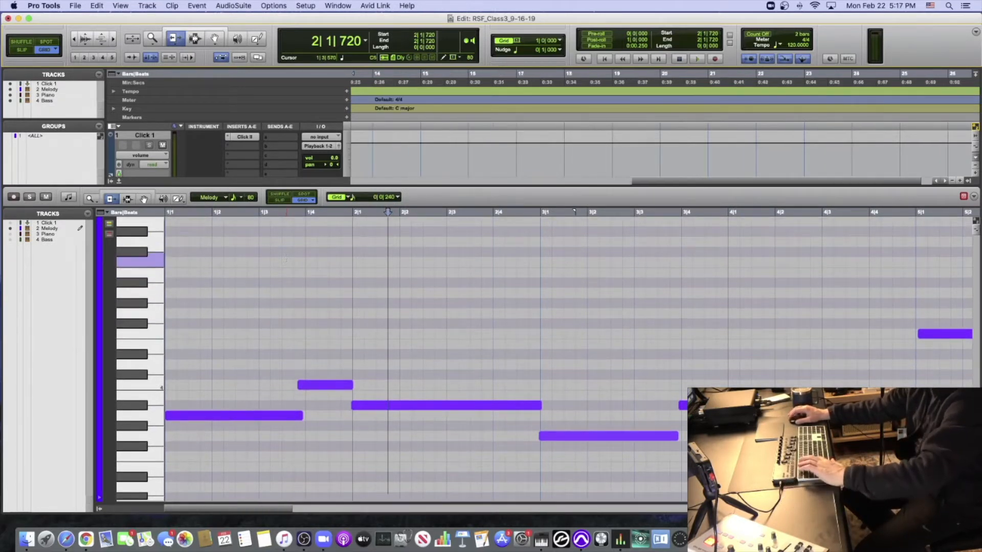
{"action": "left_click", "coordinate": [300, 240]}
{"action": "key", "text": "t"}
{"action": "key", "text": "t"}
{"action": "key", "text": "t"}
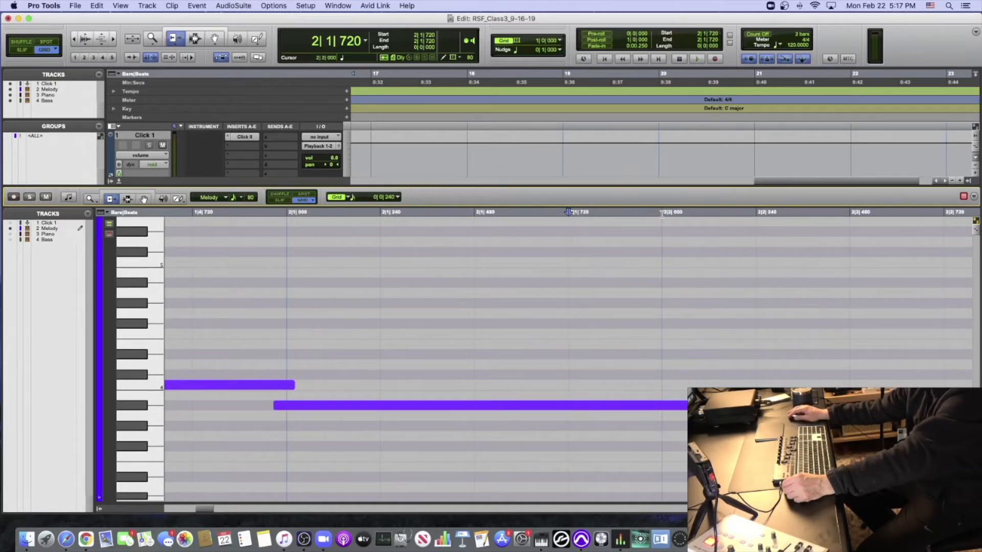
- Keep the MIDI editor's grid at 1/16 note and place the cursor in turn at 2|1|240, 2|1|480, 2|1|720 and 2|2|000
{"action": "left_click", "coordinate": [398, 198]}
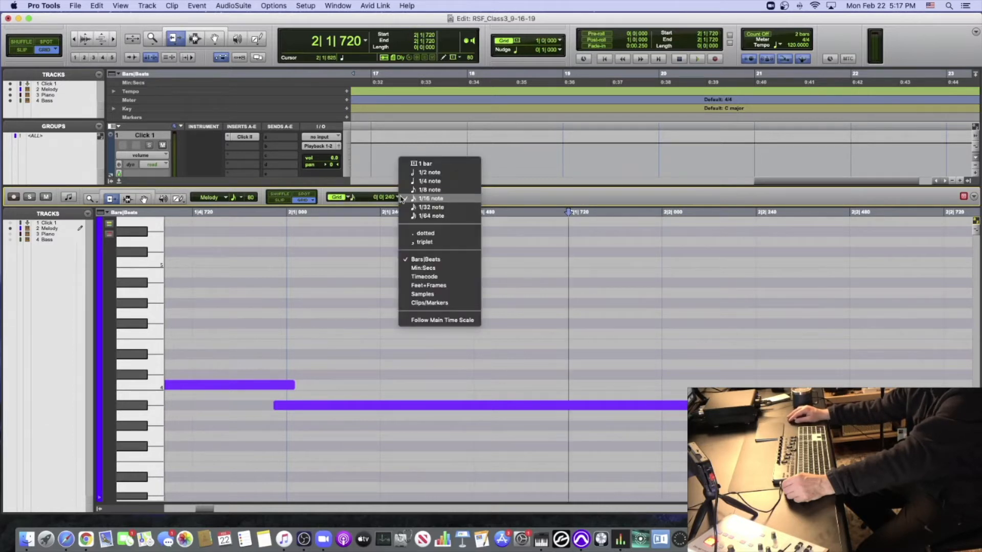
{"action": "left_click", "coordinate": [402, 199]}
{"action": "left_click", "coordinate": [381, 217]}
{"action": "left_click", "coordinate": [474, 215]}
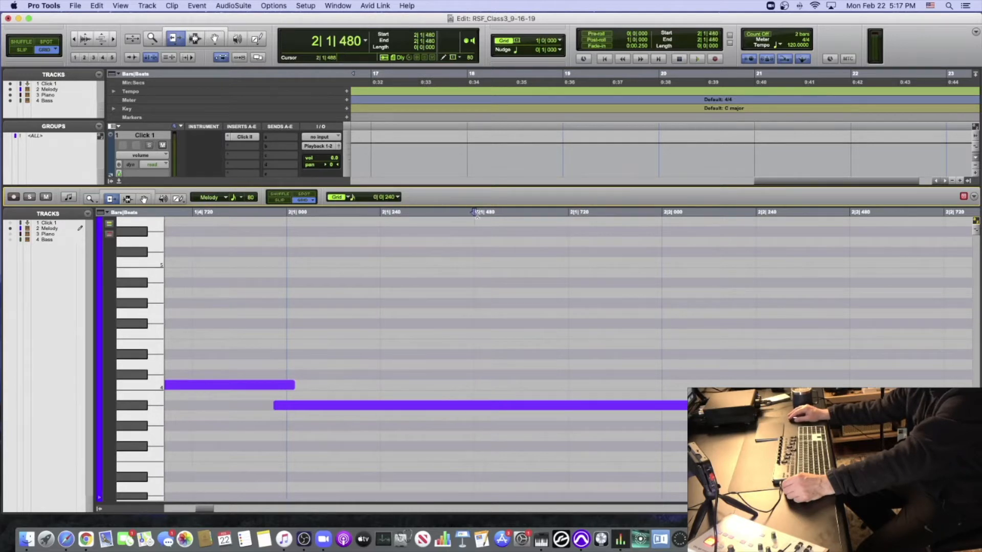
{"action": "left_click", "coordinate": [569, 215]}
{"action": "left_click", "coordinate": [662, 215]}
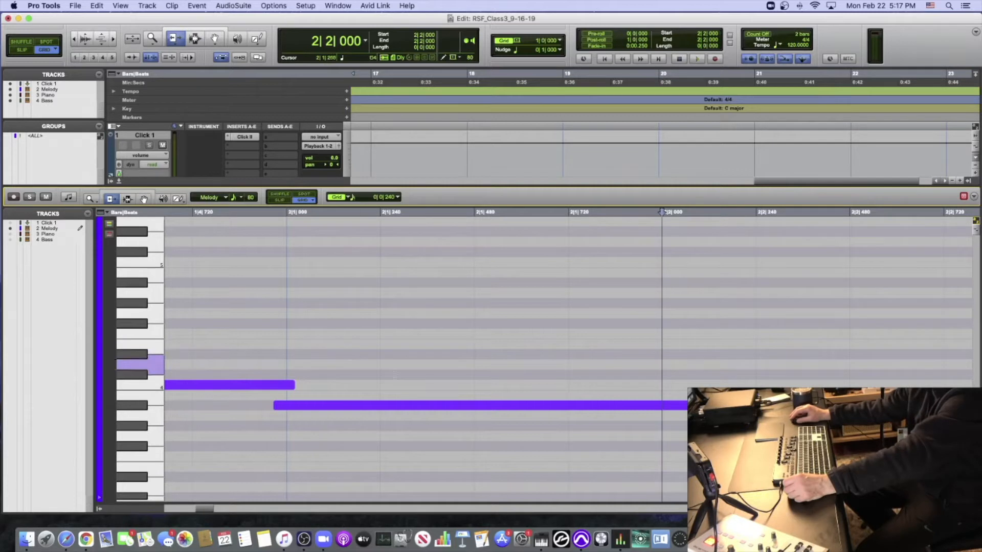
- Solo the Melody track in the MIDI editor and play it from bar 1 to about bar 4
{"action": "key", "text": "super+bracketleft"}
{"action": "key", "text": "super+bracketleft"}
{"action": "key", "text": "super+bracketleft"}
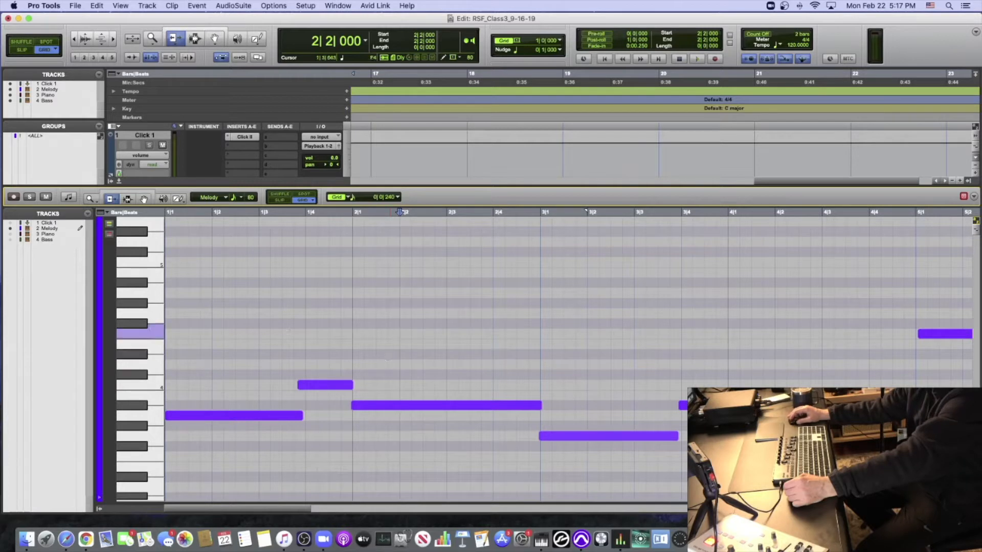
{"action": "scroll", "coordinate": [389, 356], "scroll_direction": "down", "scroll_amount": 1}
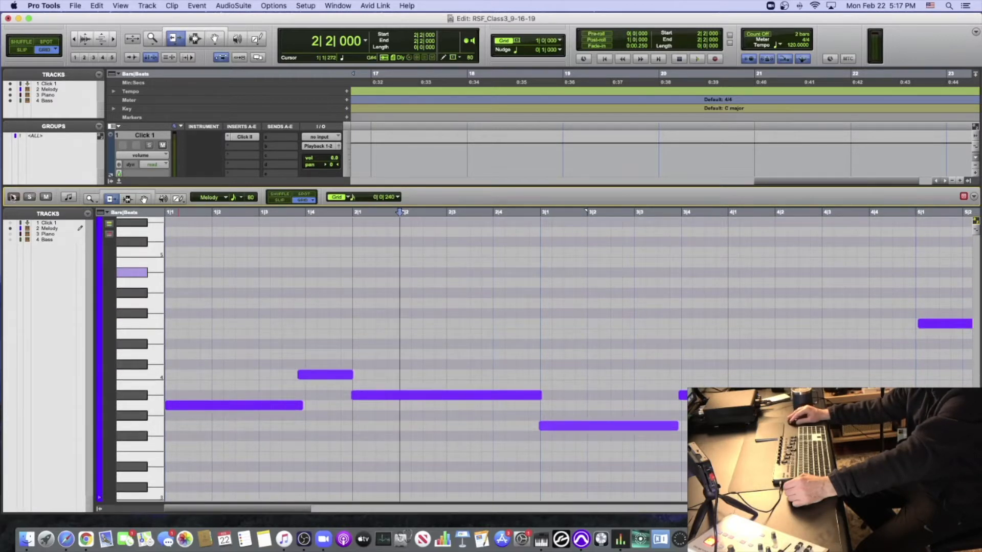
{"action": "left_click", "coordinate": [30, 198]}
{"action": "key", "text": "Return"}
{"action": "key", "text": "space"}
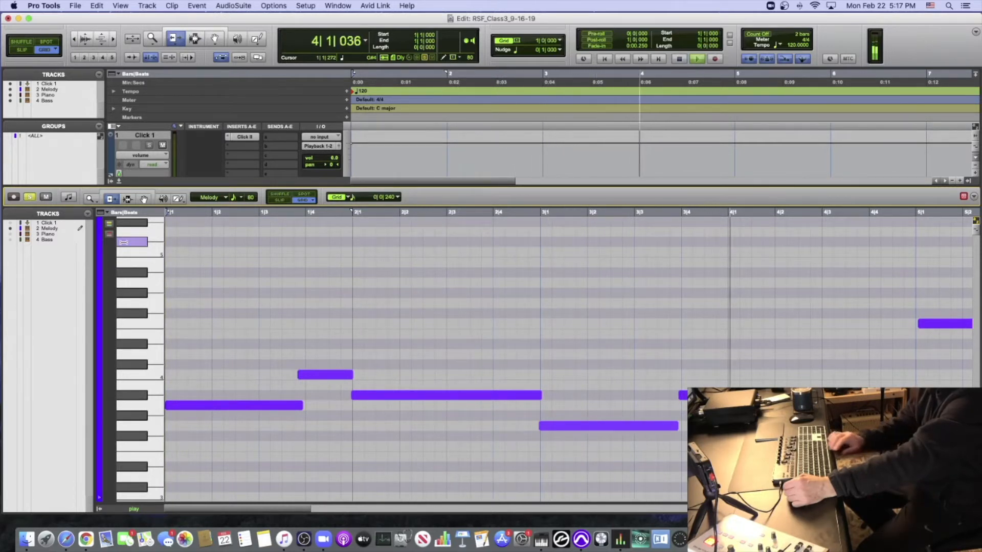
{"action": "key", "text": "space"}
- Mark beat 4 of bar 1 with the cursor and trim the start of the C4 note to 1|4|000
{"action": "scroll", "coordinate": [123, 242], "scroll_direction": "down", "scroll_amount": 10}
{"action": "scroll", "coordinate": [123, 243], "scroll_direction": "up", "scroll_amount": 10}
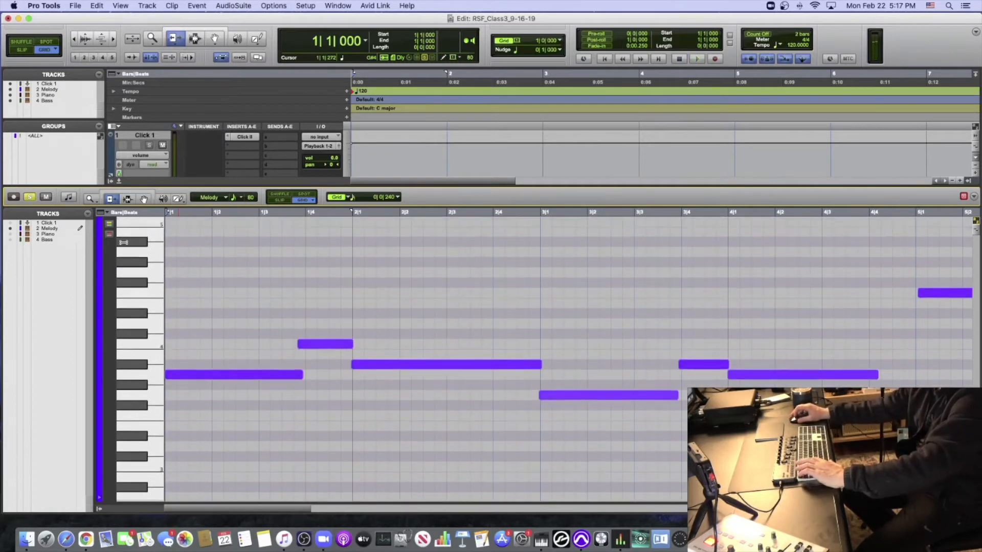
{"action": "scroll", "coordinate": [123, 242], "scroll_direction": "down", "scroll_amount": 1}
{"action": "key", "text": "t"}
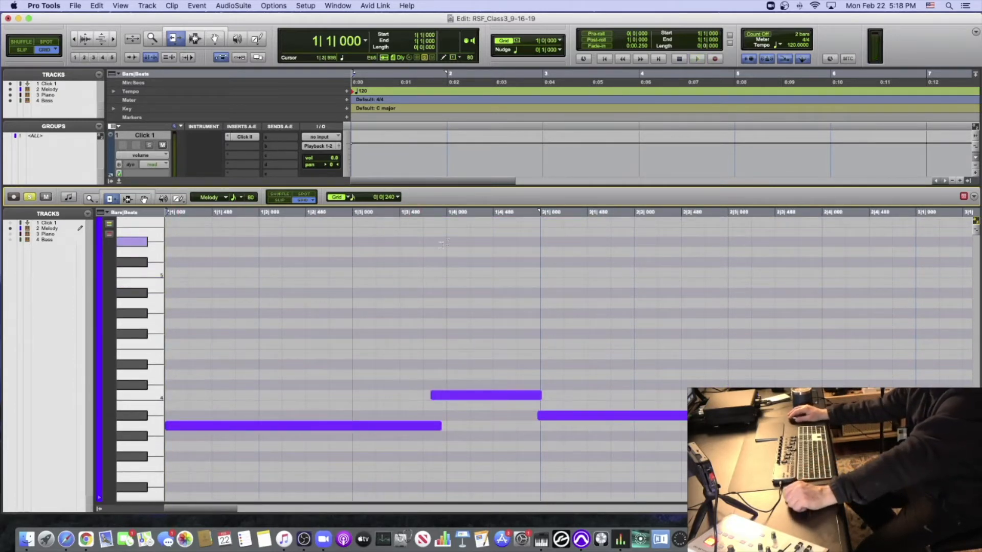
{"action": "left_click", "coordinate": [444, 214]}
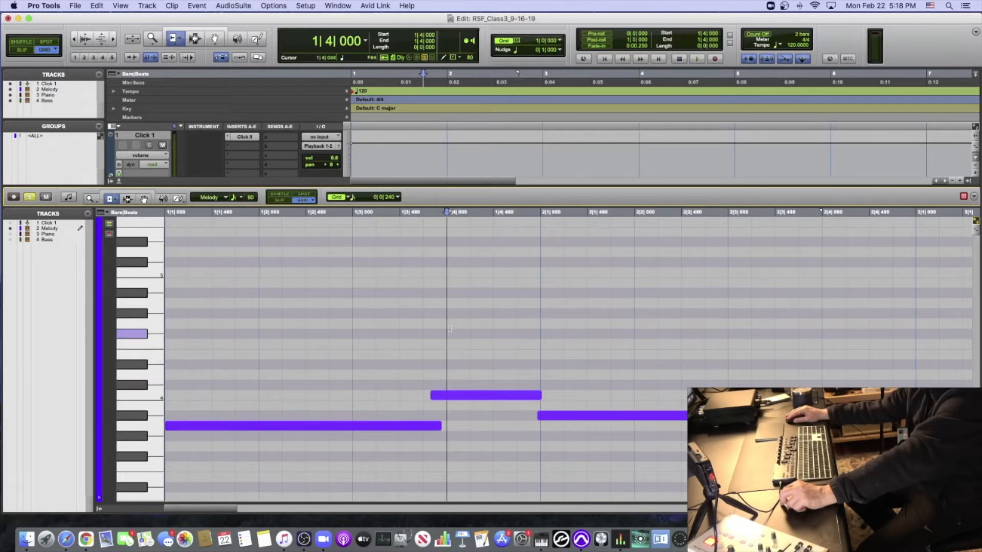
{"action": "left_click", "coordinate": [441, 394]}
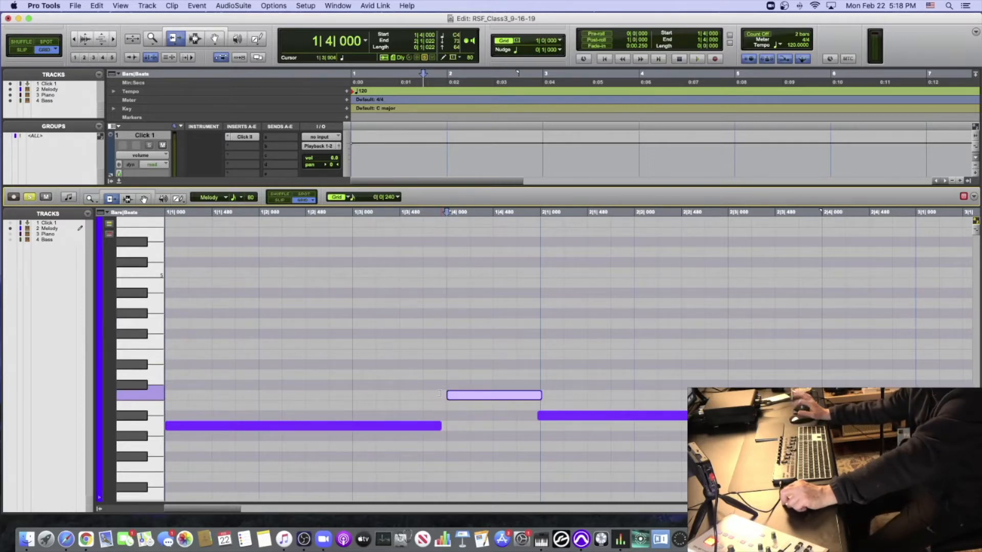
- Extend the end of the first Melody note, A3, to the grid line at 1|4|000
{"action": "scroll", "coordinate": [440, 393], "scroll_direction": "down", "scroll_amount": 10}
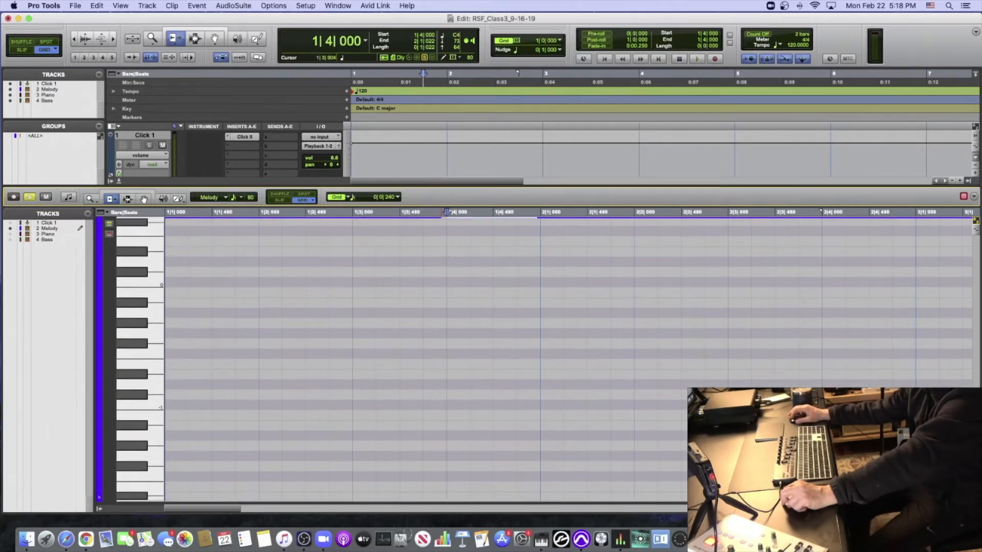
{"action": "scroll", "coordinate": [440, 394], "scroll_direction": "up", "scroll_amount": 7}
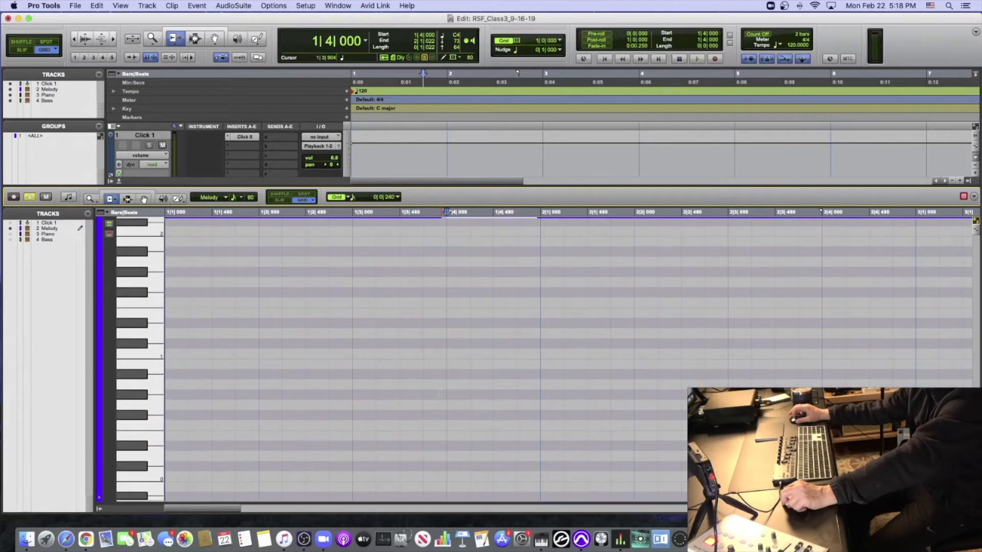
{"action": "scroll", "coordinate": [439, 393], "scroll_direction": "up", "scroll_amount": 4}
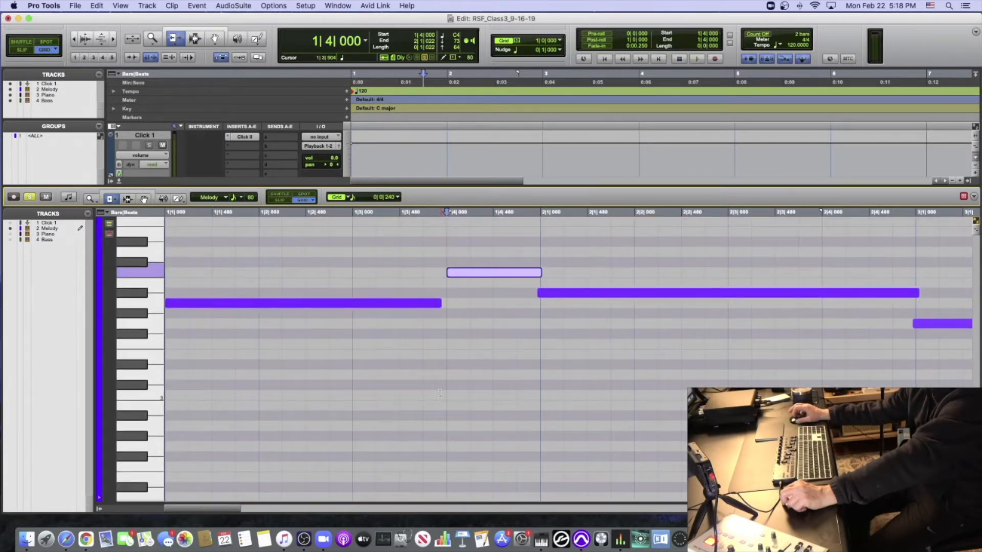
{"action": "scroll", "coordinate": [440, 392], "scroll_direction": "up", "scroll_amount": 1}
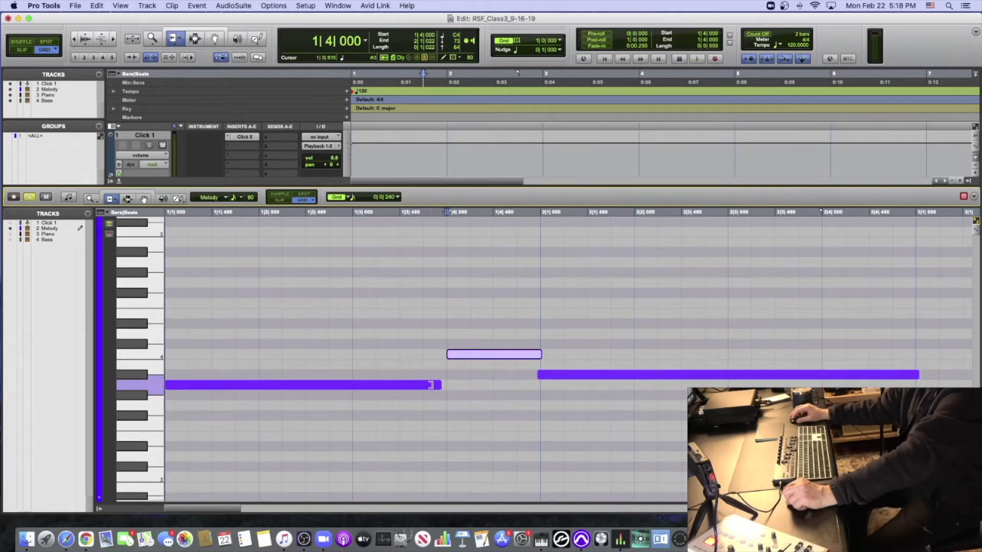
{"action": "left_click", "coordinate": [439, 385]}
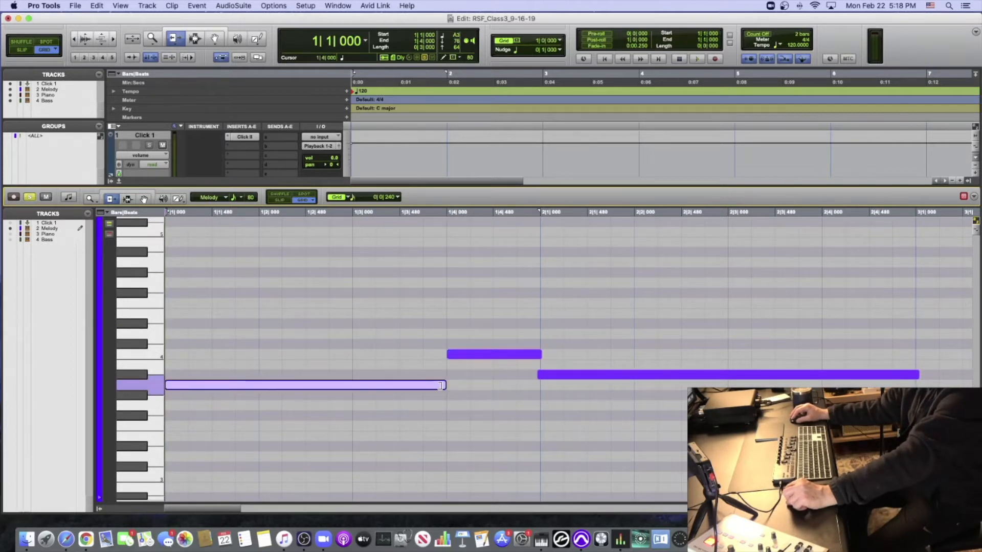
- Trim the Bb3 note in bar 2 to run from 2|1|000 to 3|1|000 and end the preceding C4 note at 2|1|000
{"action": "left_click", "coordinate": [541, 375]}
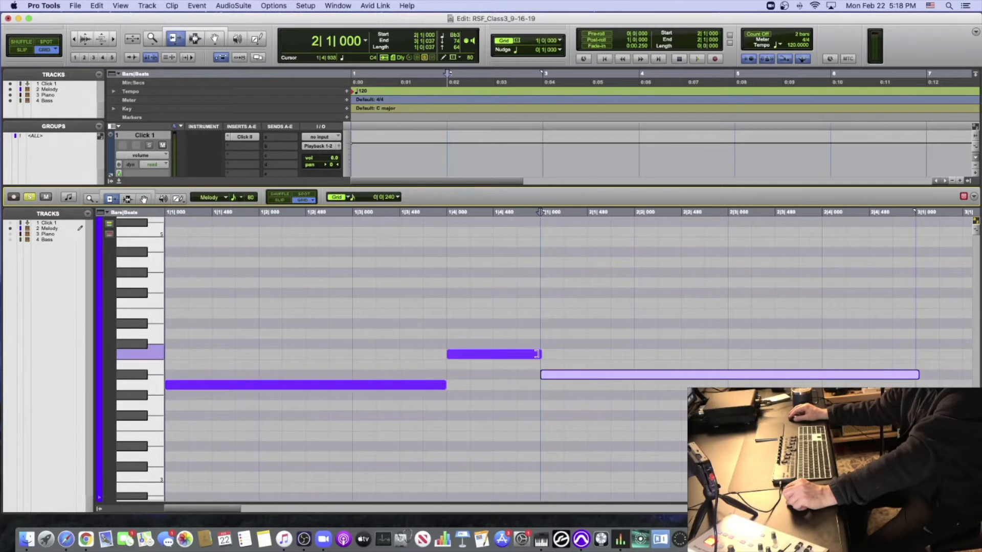
{"action": "left_click", "coordinate": [537, 354]}
{"action": "scroll", "coordinate": [543, 357], "scroll_direction": "right", "scroll_amount": 10}
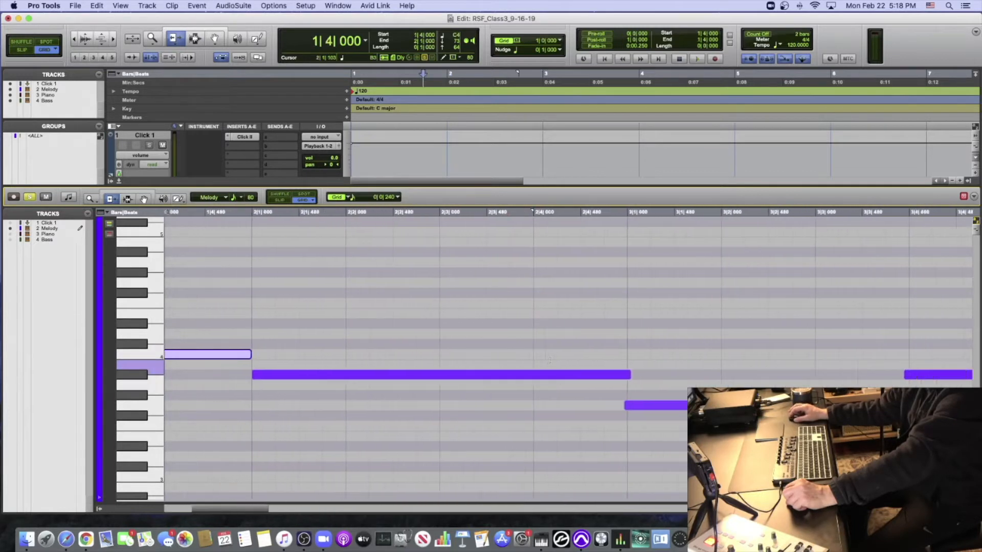
{"action": "scroll", "coordinate": [545, 361], "scroll_direction": "right", "scroll_amount": 4}
{"action": "left_click", "coordinate": [518, 375]}
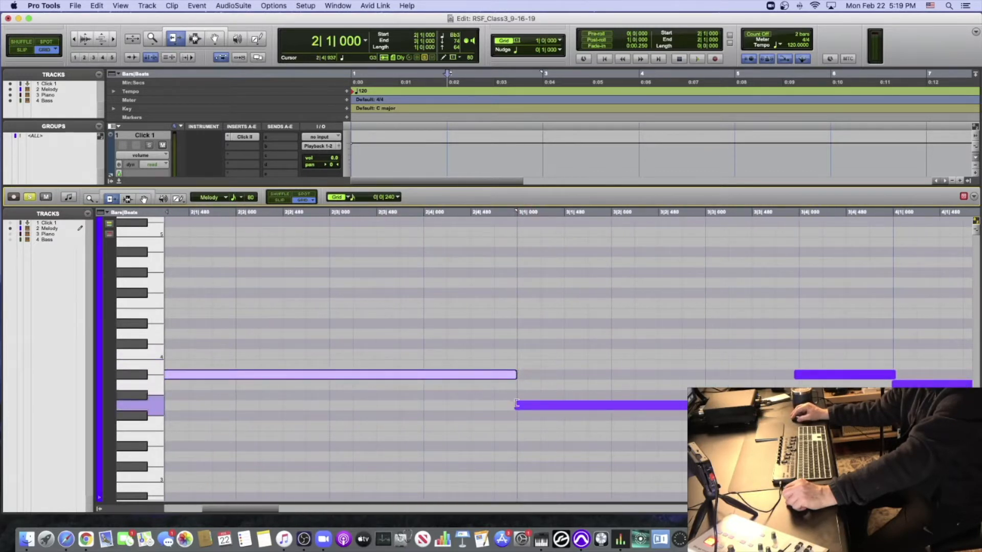
- Trim the G3, Bb3 and A3 notes to start at 3|1|000, 3|4|000 and 4|1|000, ending the A3 note at 4|4|000
{"action": "left_click", "coordinate": [517, 406]}
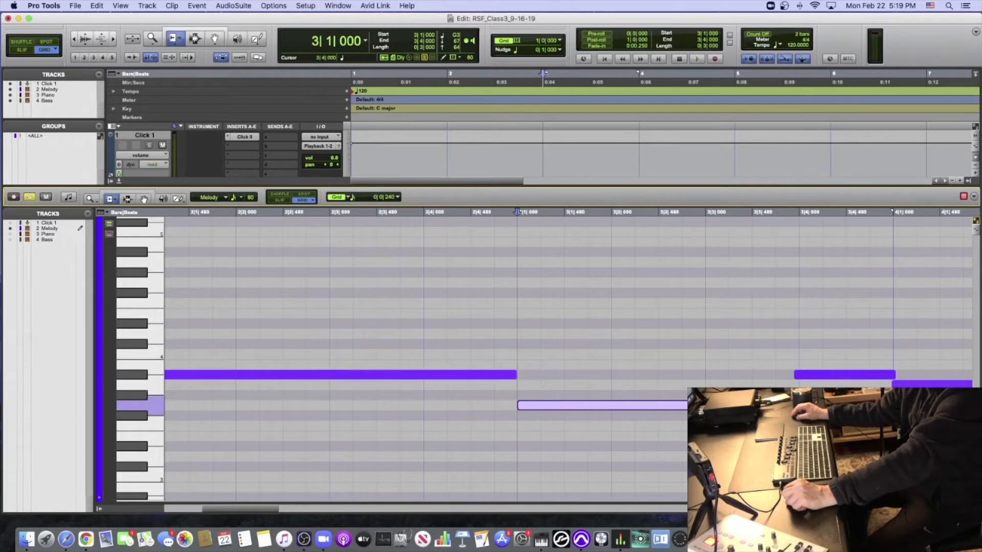
{"action": "left_click", "coordinate": [800, 374]}
{"action": "scroll", "coordinate": [749, 371], "scroll_direction": "right", "scroll_amount": 6}
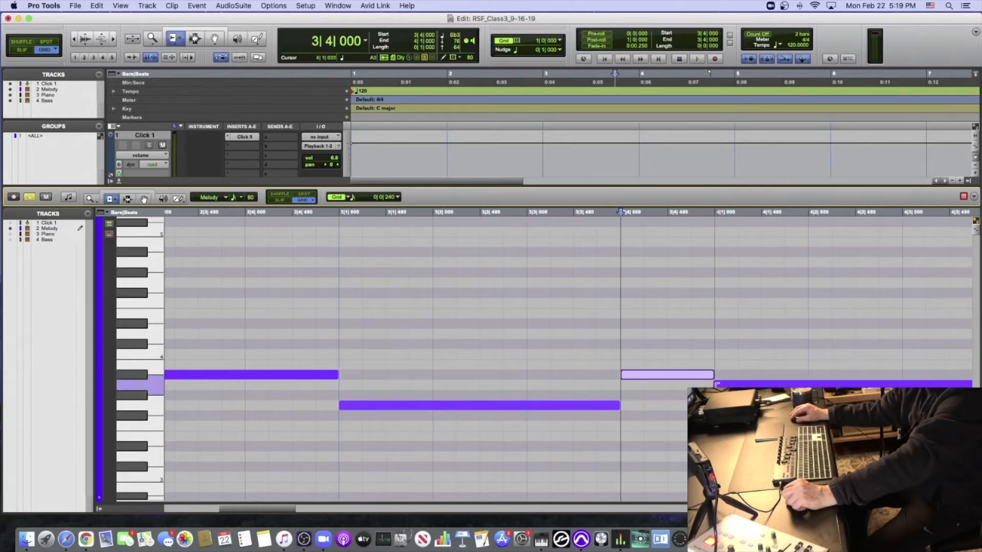
{"action": "left_click", "coordinate": [716, 384]}
{"action": "scroll", "coordinate": [706, 385], "scroll_direction": "right", "scroll_amount": 6}
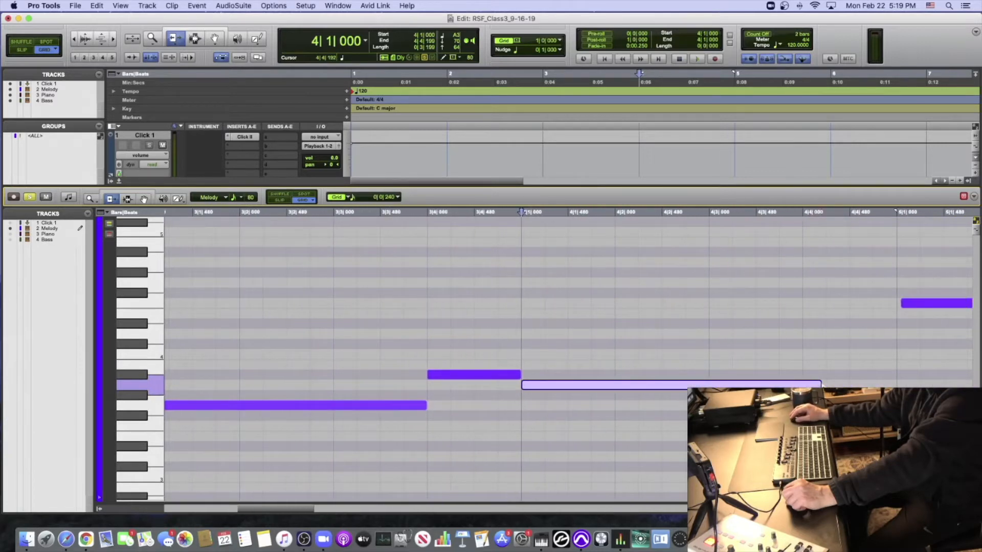
- Trim the F4 note to run from 5|1|000 to 6|1|000 and start the following E4 note at 6|1|000
{"action": "left_click", "coordinate": [902, 303]}
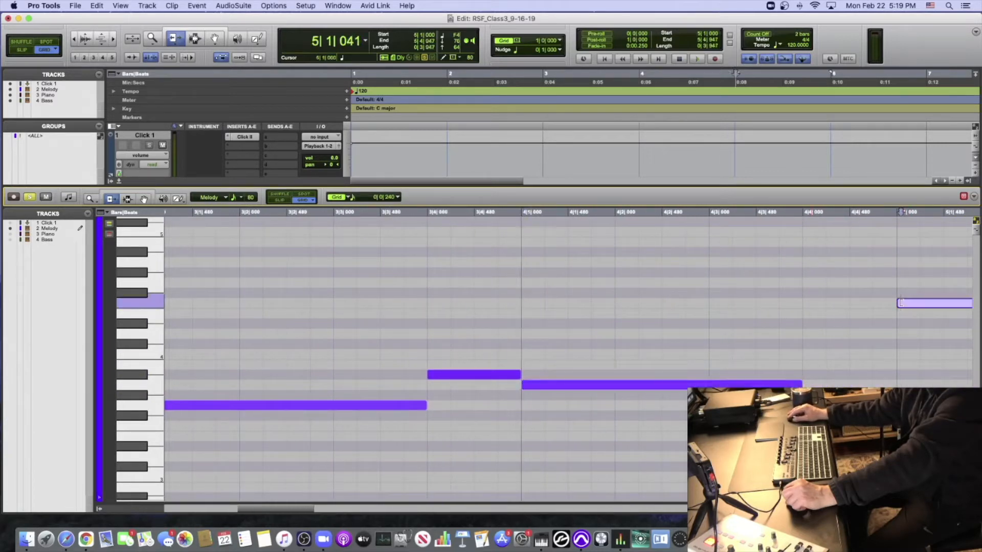
{"action": "scroll", "coordinate": [832, 305], "scroll_direction": "right", "scroll_amount": 12}
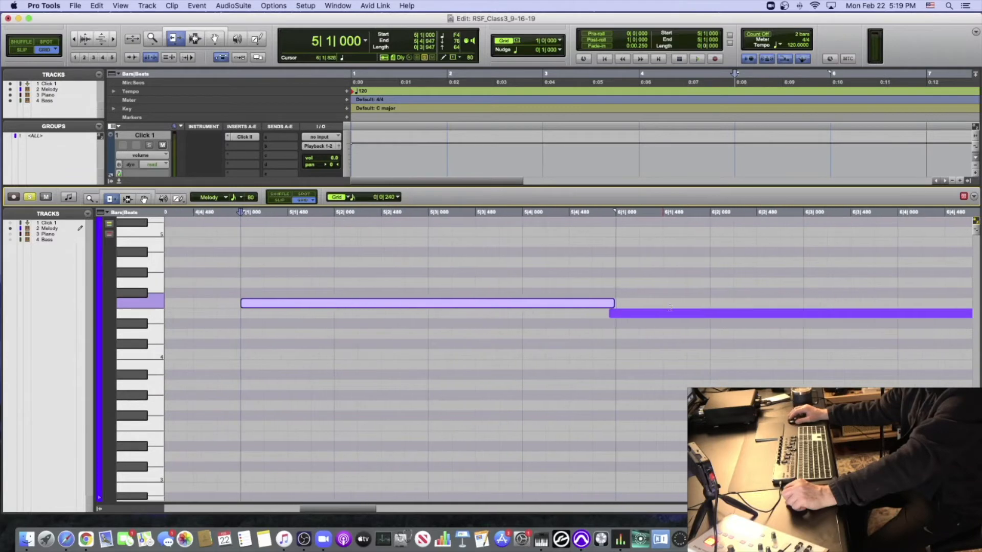
{"action": "left_click", "coordinate": [618, 313]}
{"action": "left_click", "coordinate": [610, 303]}
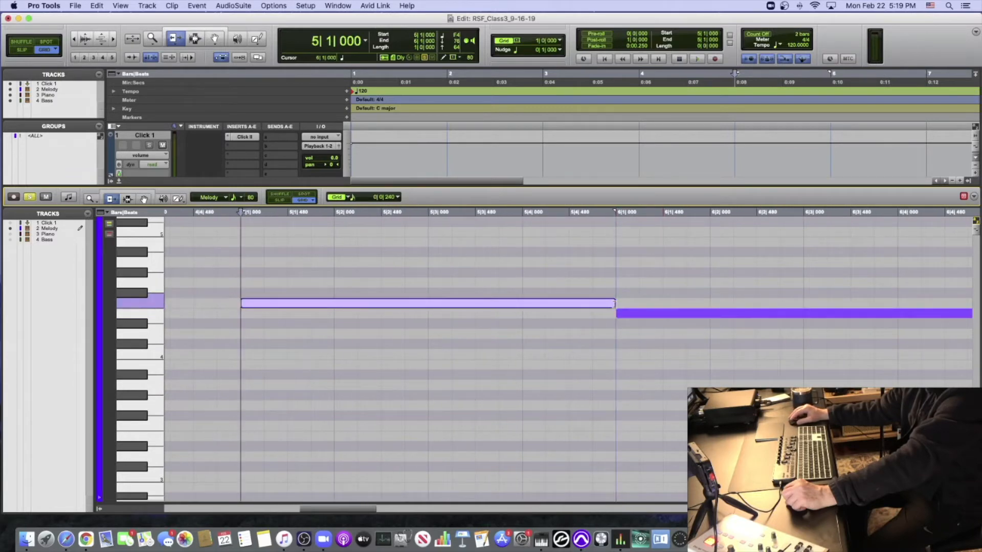
- End the E4 note at 7|1|000, fit the D4 note to bar 7, and trim C4 to run from 8|1|000 to 8|4|000
{"action": "key", "text": "r"}
{"action": "key", "text": "r"}
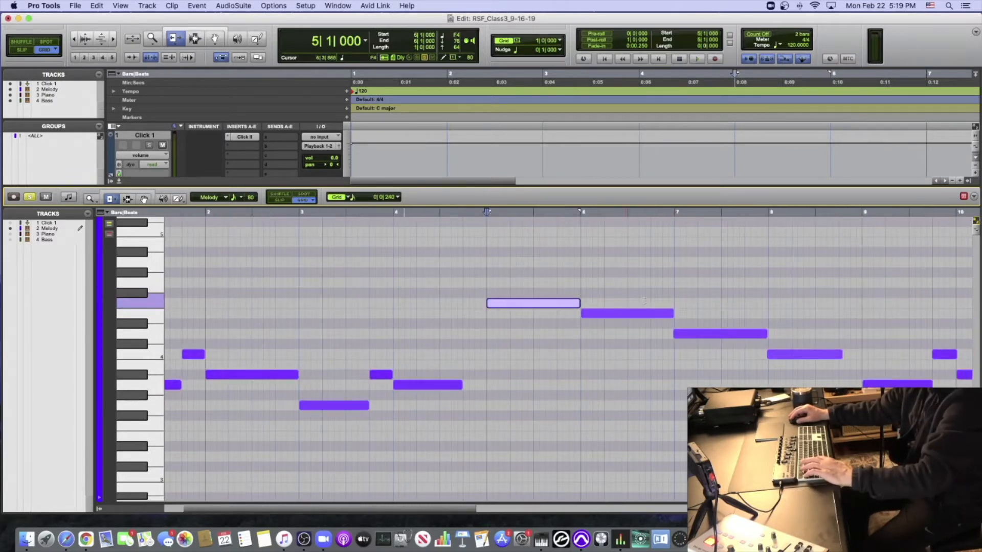
{"action": "left_click", "coordinate": [673, 315]}
{"action": "left_click", "coordinate": [676, 334]}
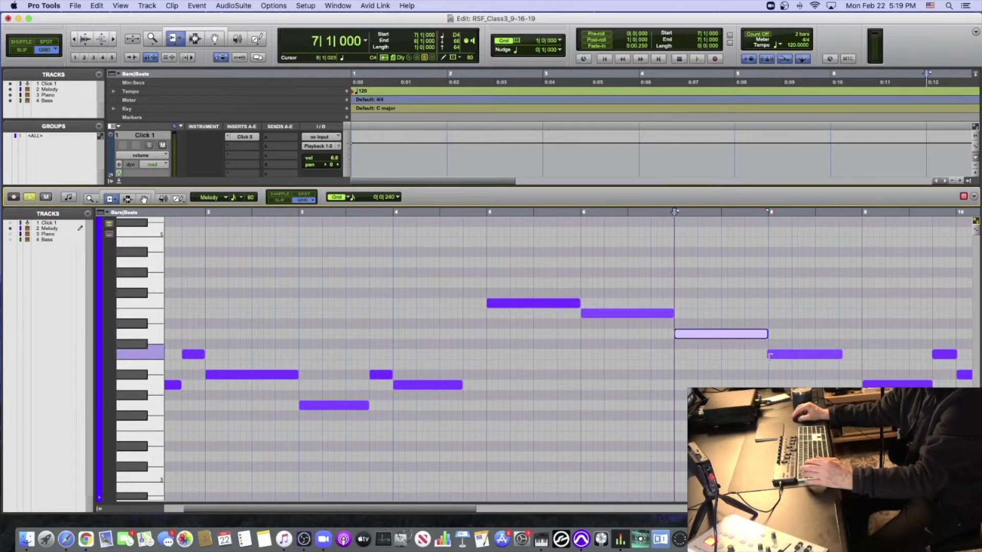
{"action": "left_click", "coordinate": [767, 356]}
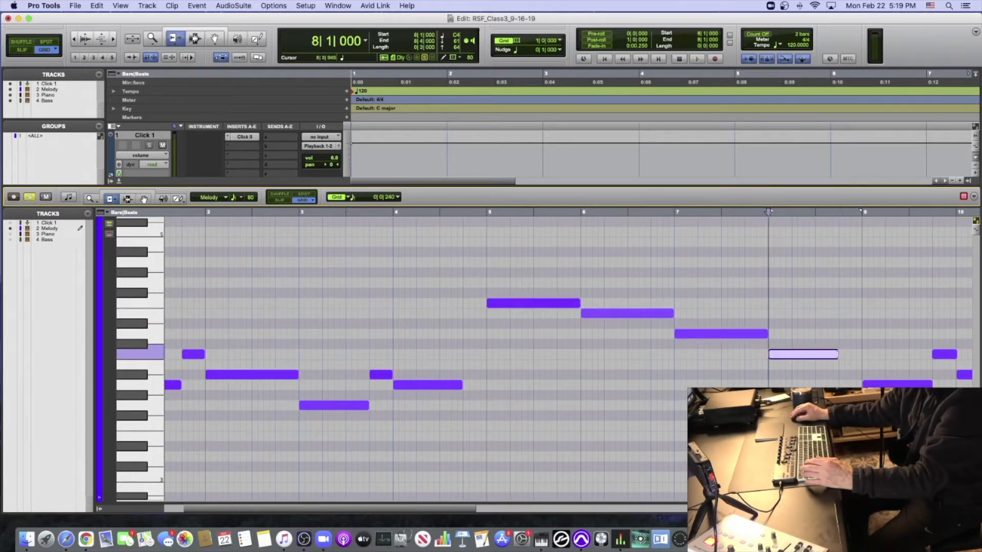
- Align the bar 9 and 10 notes to start at 9|1|000, 9|4|000 and 10|1|000, and end the last A3 at 11|1|000
{"action": "left_click", "coordinate": [865, 384]}
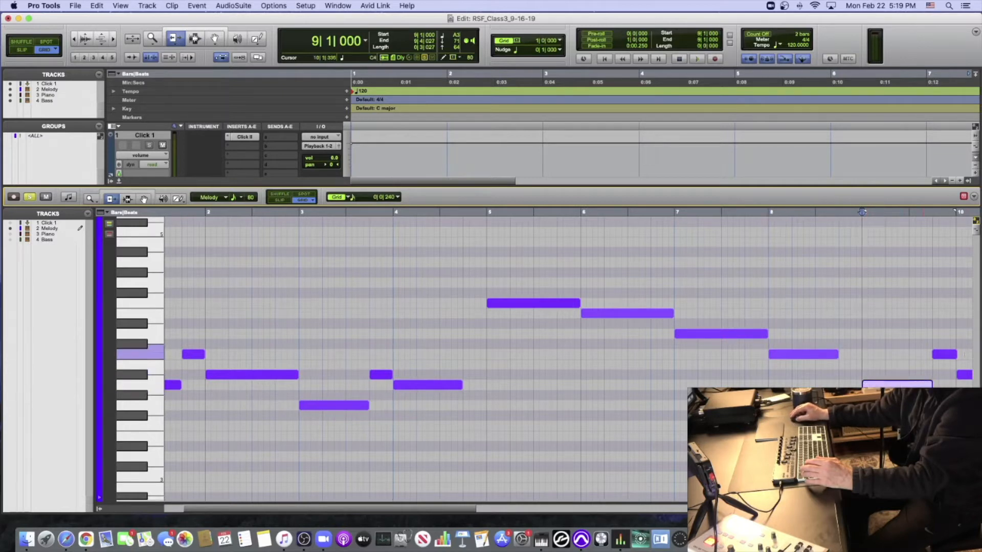
{"action": "left_click", "coordinate": [954, 354]}
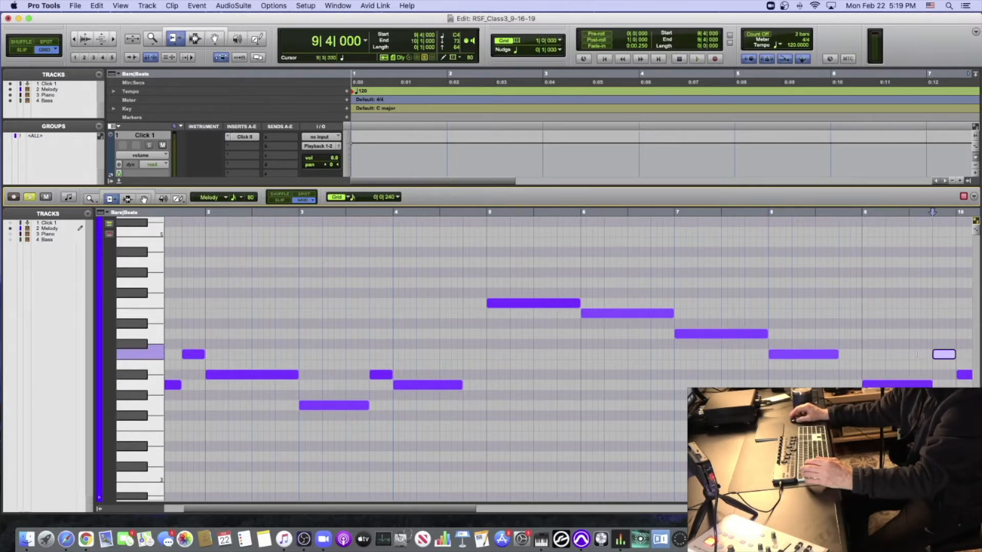
{"action": "scroll", "coordinate": [916, 354], "scroll_direction": "right", "scroll_amount": 15}
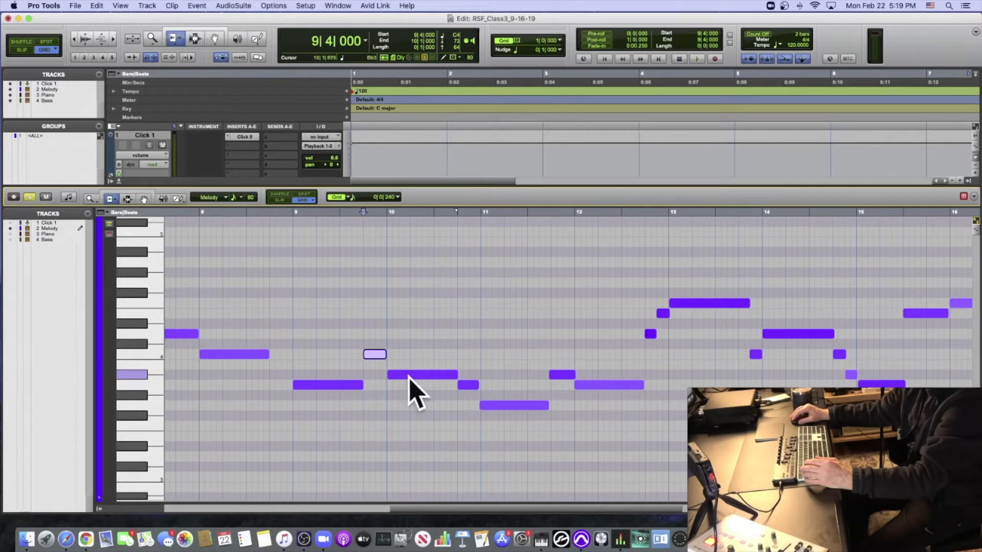
{"action": "left_click", "coordinate": [410, 376]}
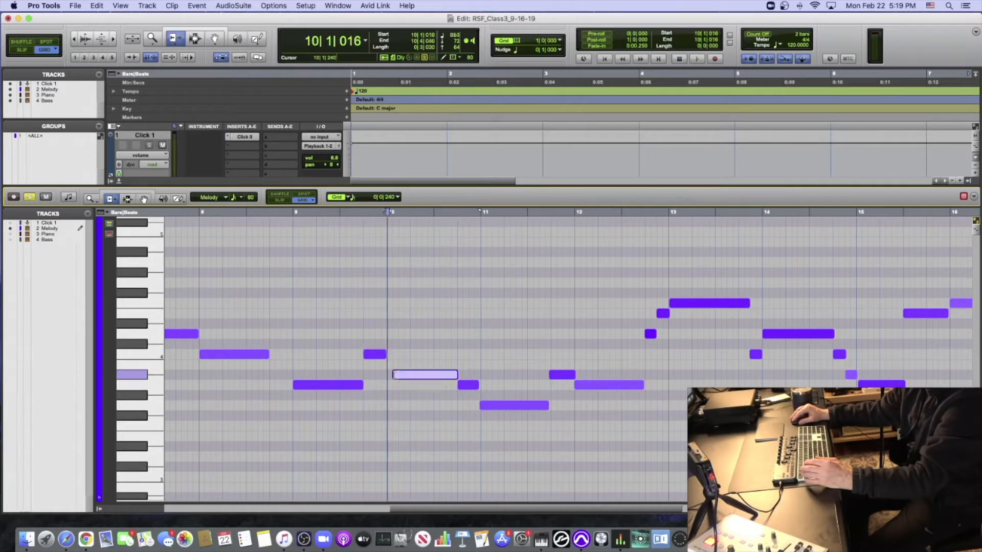
{"action": "left_click", "coordinate": [471, 385]}
- Trim the G3, Bb3 and A3 notes in bars 11 and 12 to start at 11|1|000, 11|4|000 and 12|1|000, ending A3 at 12|4|000
{"action": "left_click", "coordinate": [533, 405]}
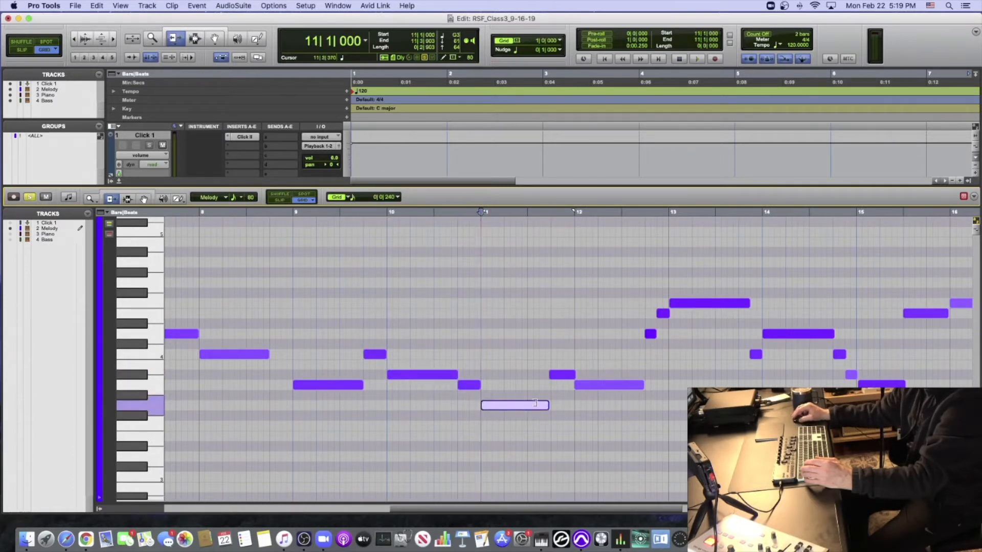
{"action": "left_click", "coordinate": [563, 375]}
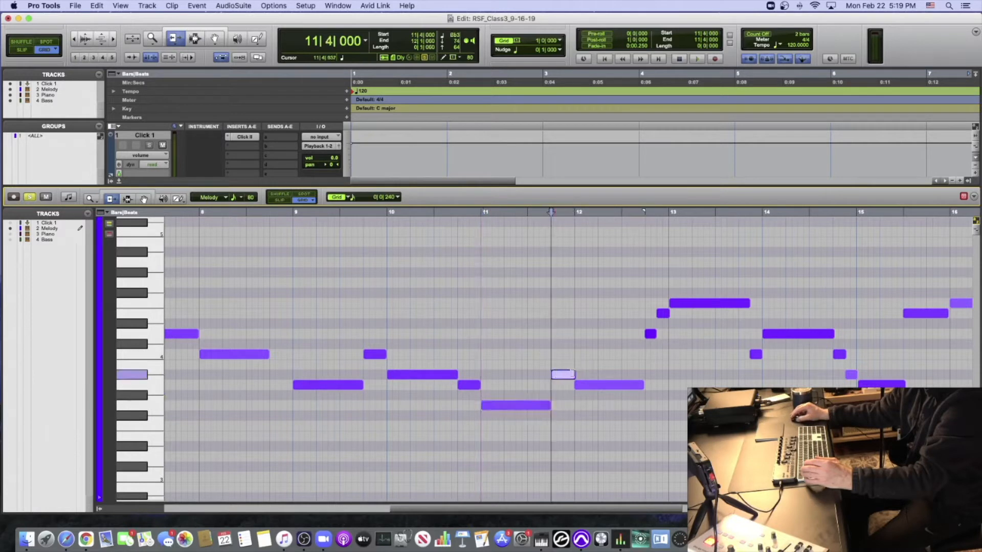
{"action": "left_click", "coordinate": [576, 385]}
{"action": "left_click", "coordinate": [570, 375]}
{"action": "left_click_drag", "start_coordinate": [642, 385], "coordinate": [643, 384]}
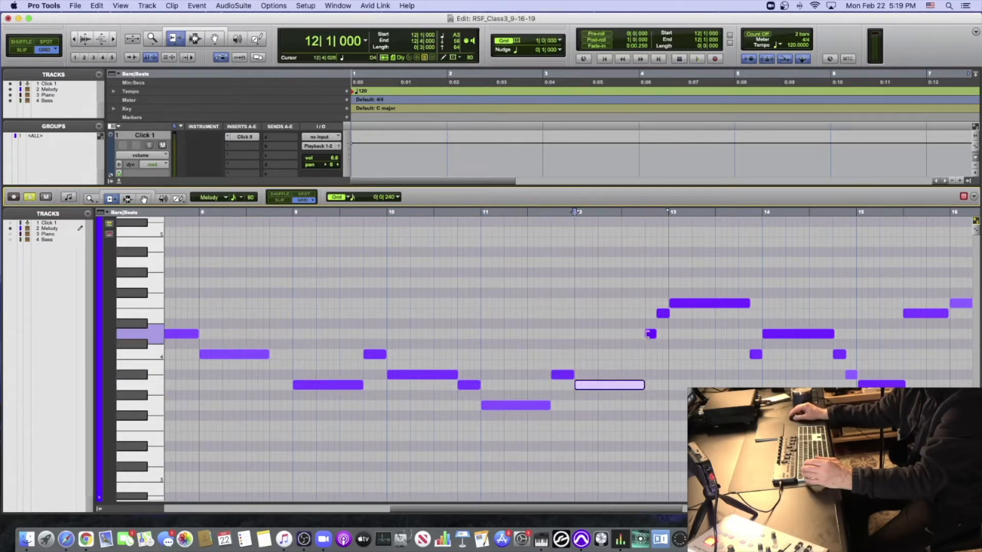
- Align the D4 and E4 pickup notes before bar 13 to the grid and trim the F4 note to run from 13|1|000 to 13|4|000
{"action": "left_click", "coordinate": [651, 334]}
{"action": "left_click_drag", "start_coordinate": [661, 314], "coordinate": [640, 315]}
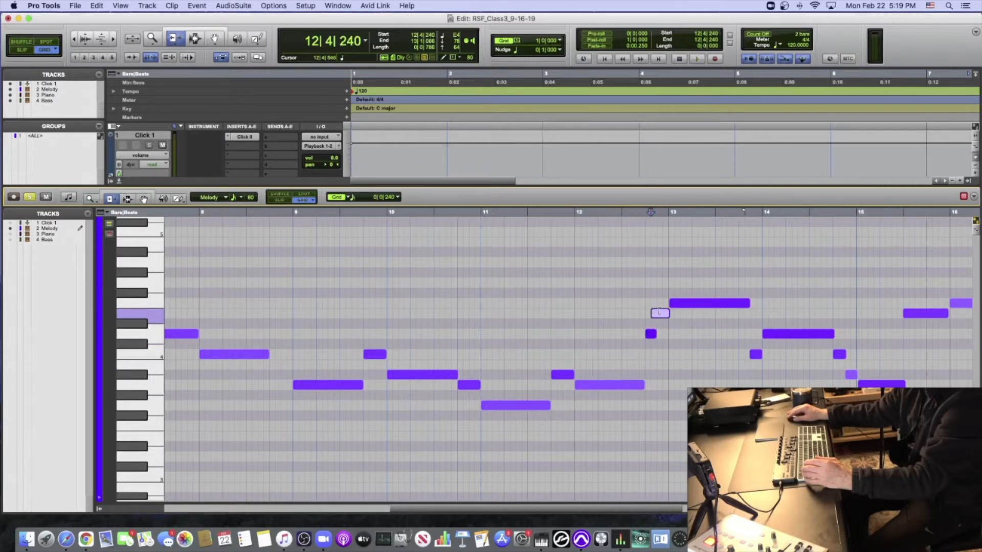
{"action": "left_click", "coordinate": [673, 302]}
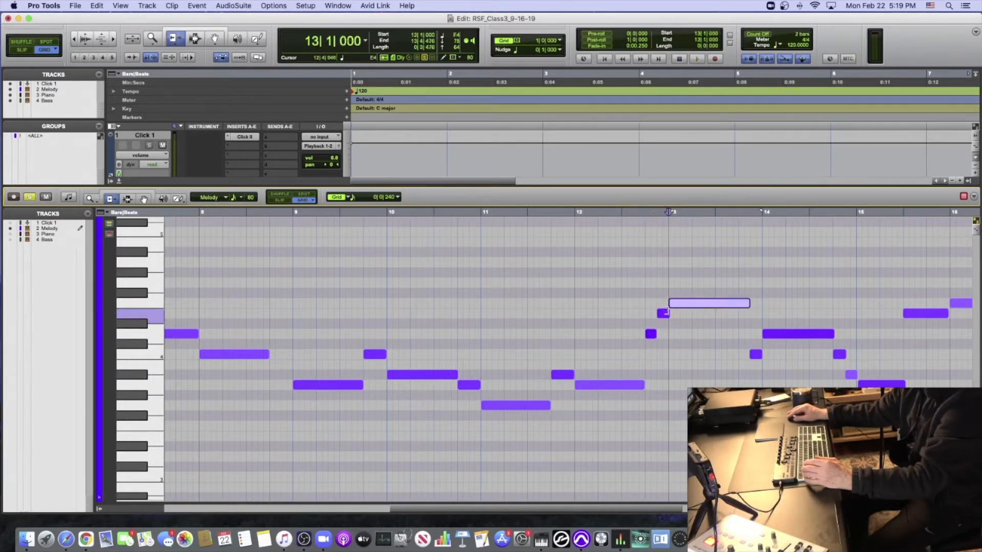
{"action": "left_click", "coordinate": [662, 313]}
{"action": "left_click_drag", "start_coordinate": [747, 304], "coordinate": [742, 303]}
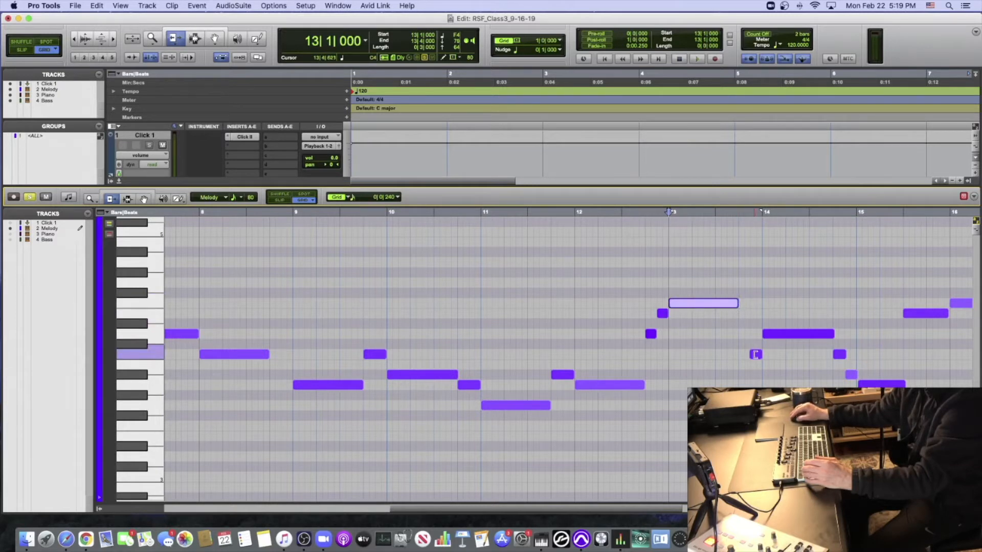
- Start the short C4 note at 13|4|480, end D4 at 14|4|000, and align the short C4 and Bb3 notes before bar 15
{"action": "left_click", "coordinate": [756, 354]}
{"action": "left_click", "coordinate": [829, 334]}
{"action": "left_click", "coordinate": [838, 354]}
{"action": "left_click", "coordinate": [857, 375]}
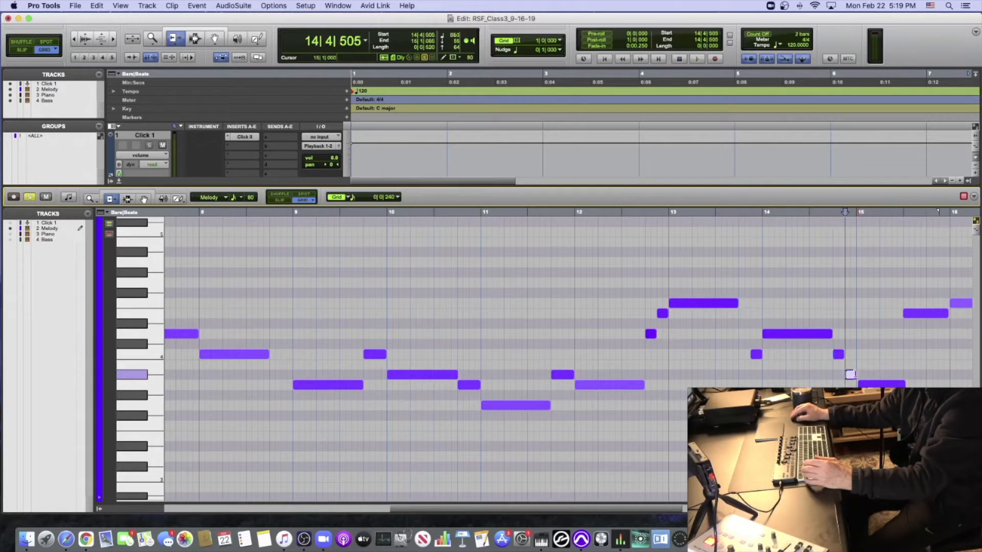
- Start the A3 note at 15|1|000, run E4 from 15|3|000 to 16|1|000, and start the final F4 note at 16|1|000
{"action": "left_click", "coordinate": [859, 384]}
{"action": "left_click", "coordinate": [905, 314]}
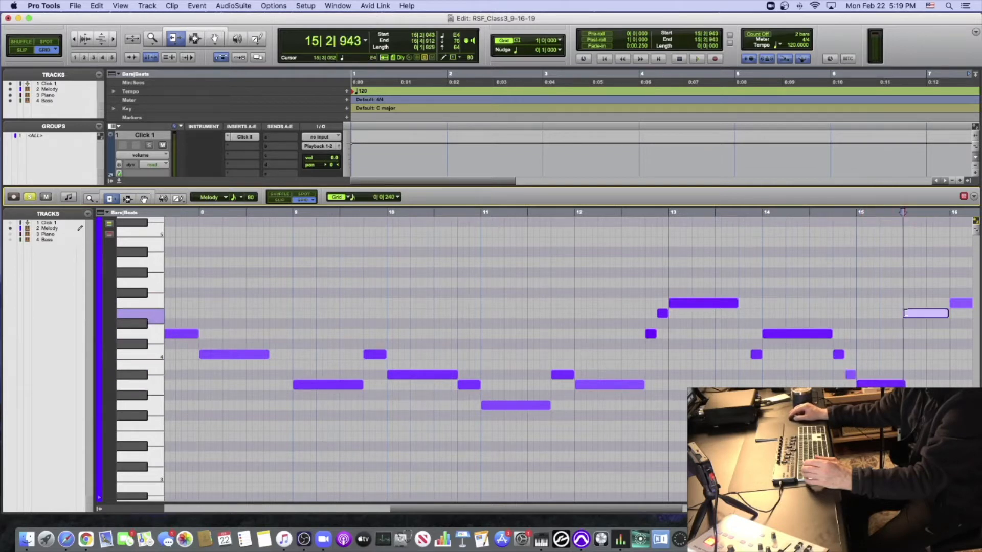
{"action": "scroll", "coordinate": [818, 314], "scroll_direction": "right", "scroll_amount": 5}
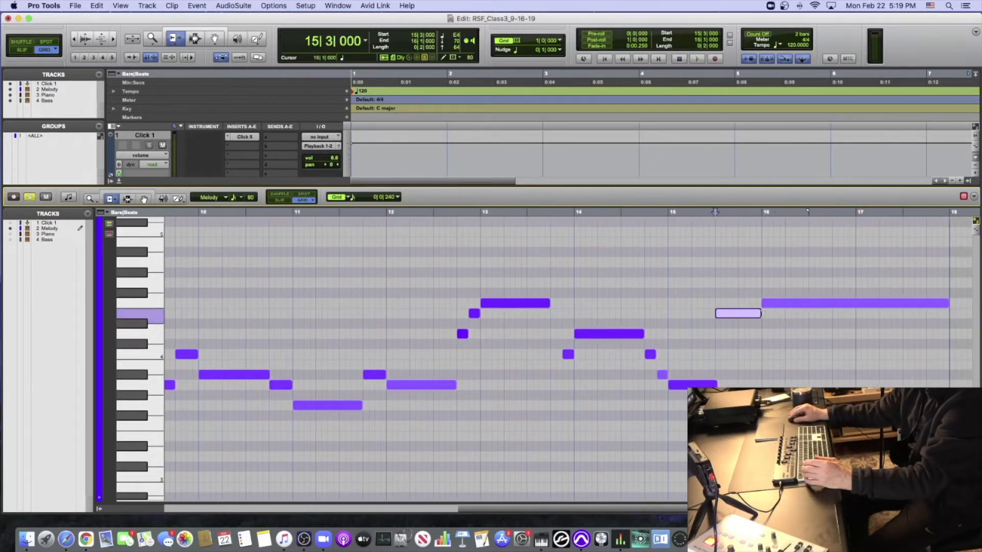
{"action": "left_click", "coordinate": [765, 304]}
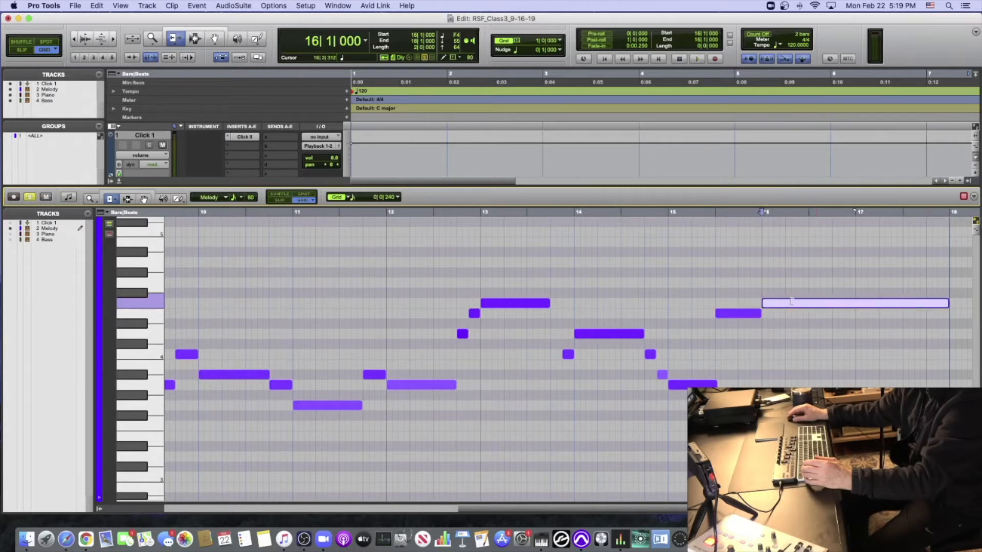
- Play the soloed Melody from bar 1 past bar 10, showing all its notes, and return the cursor to the start
{"action": "scroll", "coordinate": [791, 301], "scroll_direction": "left", "scroll_amount": 15}
{"action": "key", "text": "Return"}
{"action": "key", "text": "space"}
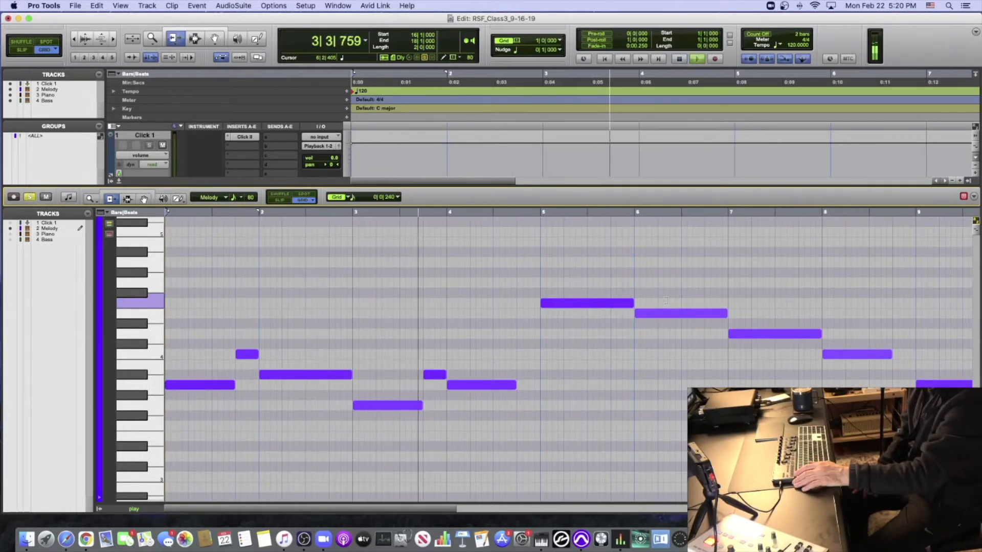
{"action": "key", "text": "r"}
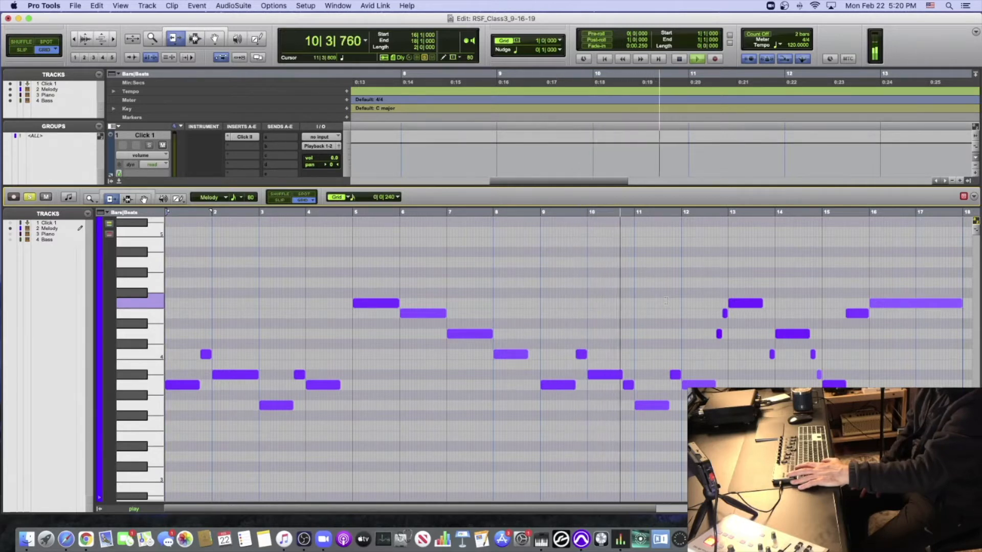
{"action": "key", "text": "space"}
{"action": "key", "text": "Return"}
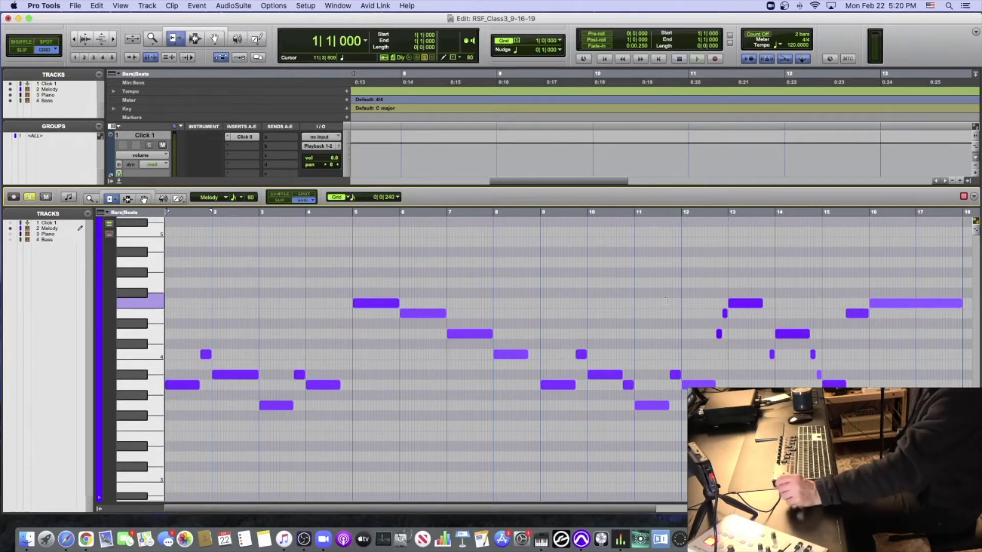
- Zoom in on the first bars of the Melody and turn off its solo in the MIDI editor
{"action": "key", "text": "super+]"}
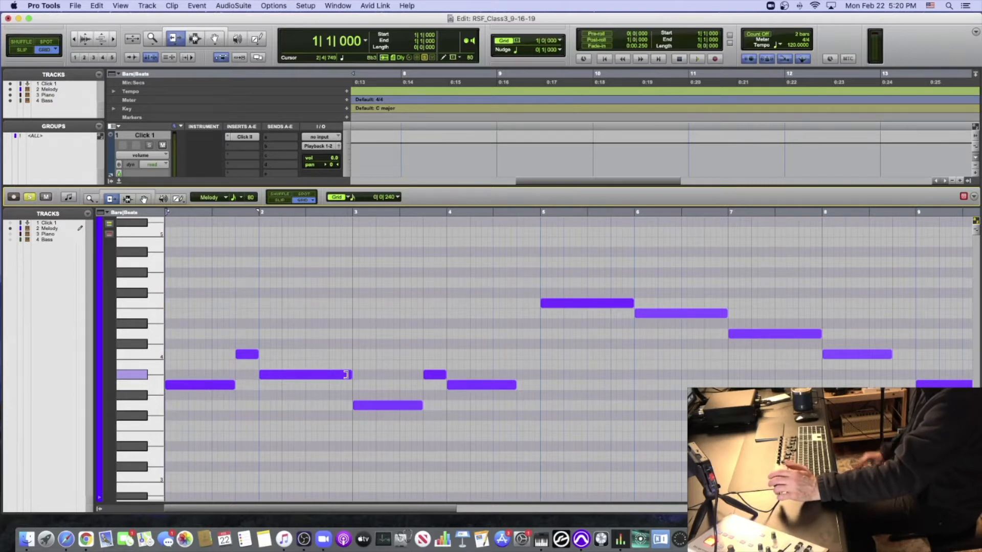
{"action": "scroll", "coordinate": [177, 394], "scroll_direction": "up", "scroll_amount": 2}
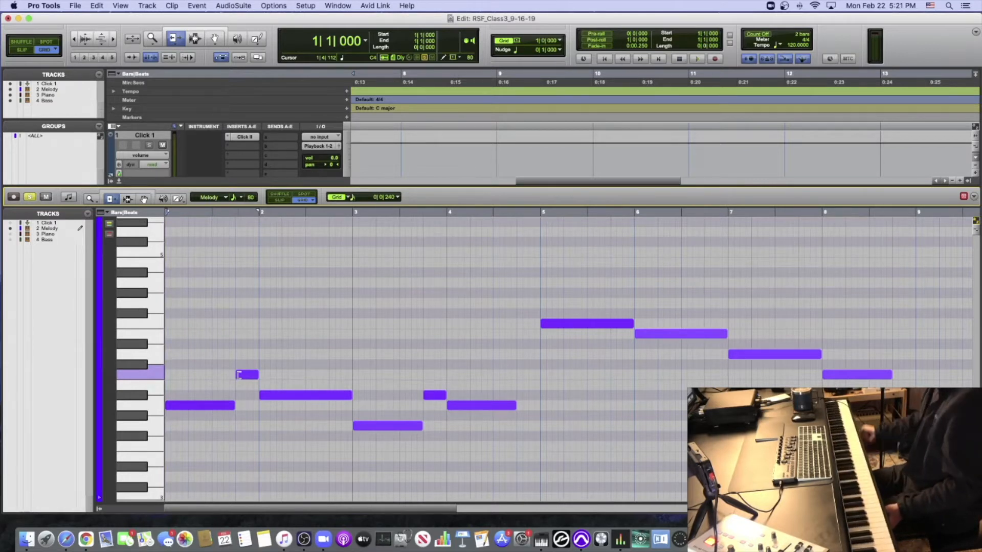
{"action": "scroll", "coordinate": [239, 375], "scroll_direction": "down", "scroll_amount": 2}
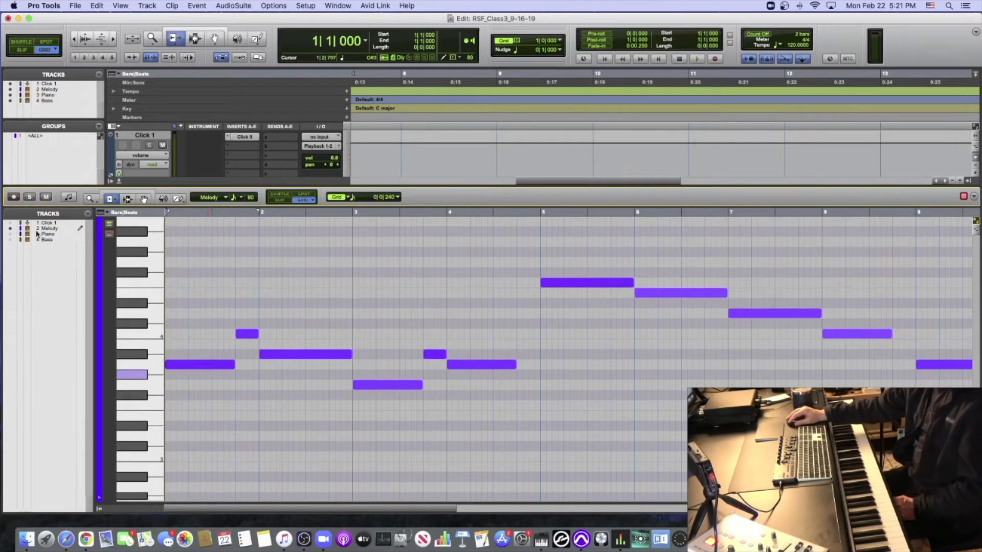
- Enlarge the track area above the docked MIDI editor to show the Melody and Piano tracks, and record-enable the Piano track
{"action": "scroll", "coordinate": [191, 165], "scroll_direction": "down", "scroll_amount": 2}
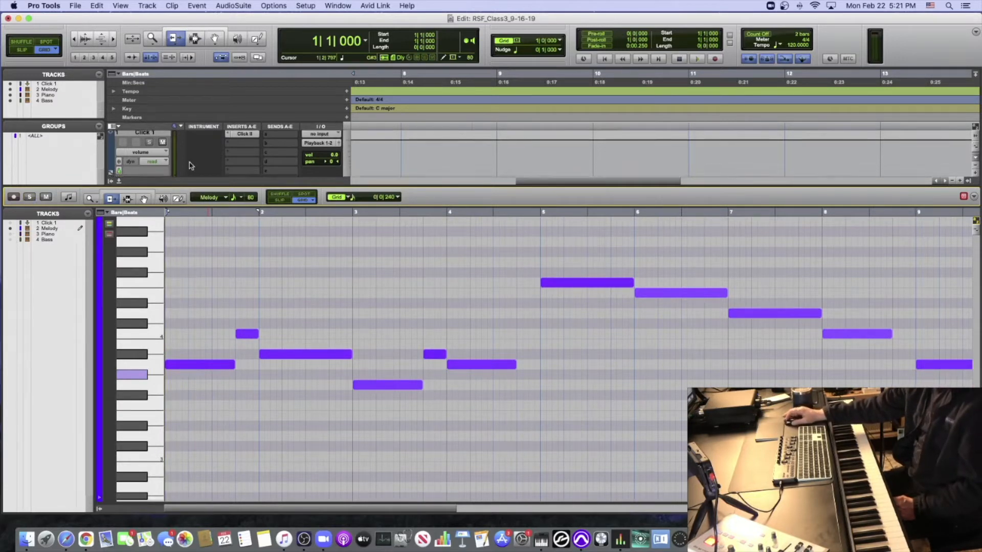
{"action": "scroll", "coordinate": [191, 165], "scroll_direction": "up", "scroll_amount": 2}
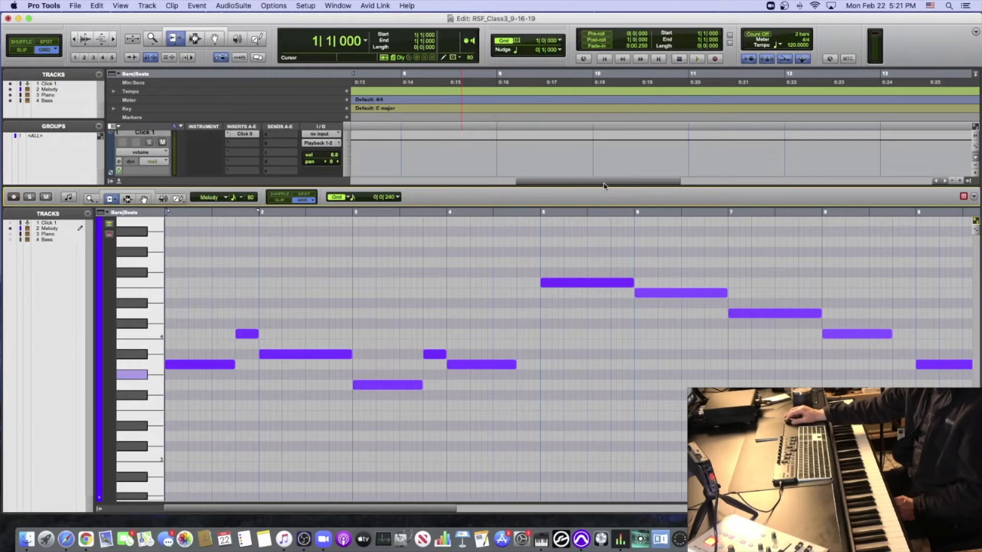
{"action": "left_click_drag", "start_coordinate": [511, 186], "coordinate": [519, 355]}
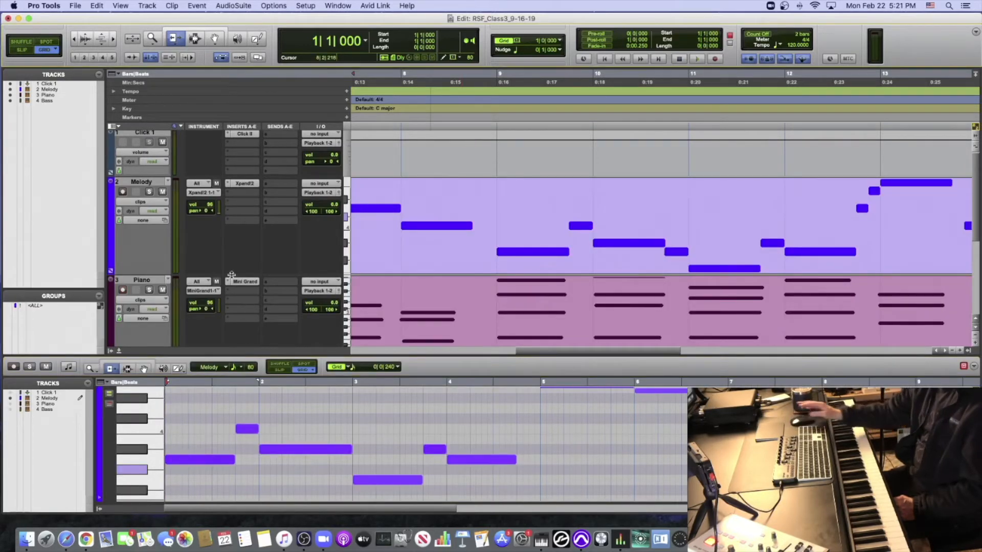
{"action": "left_click", "coordinate": [122, 290]}
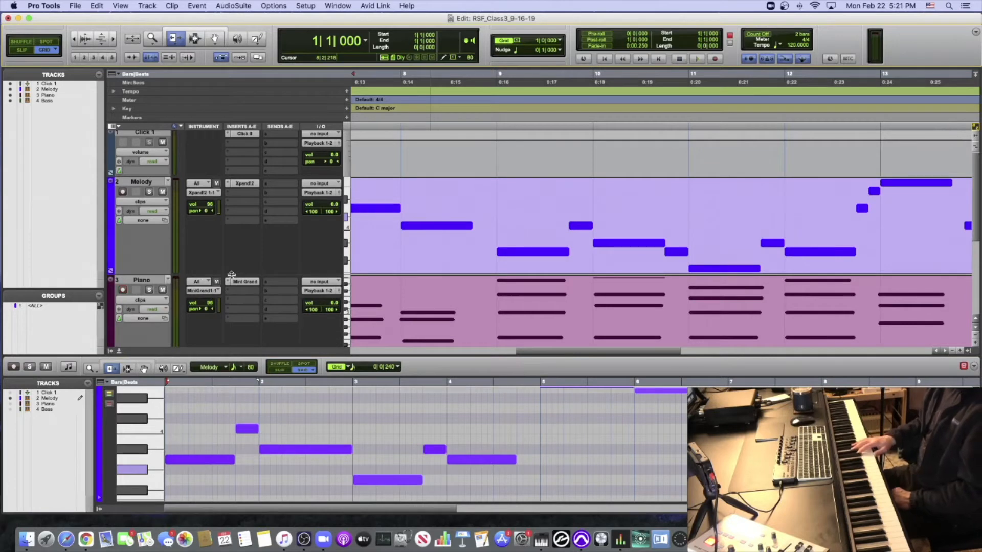
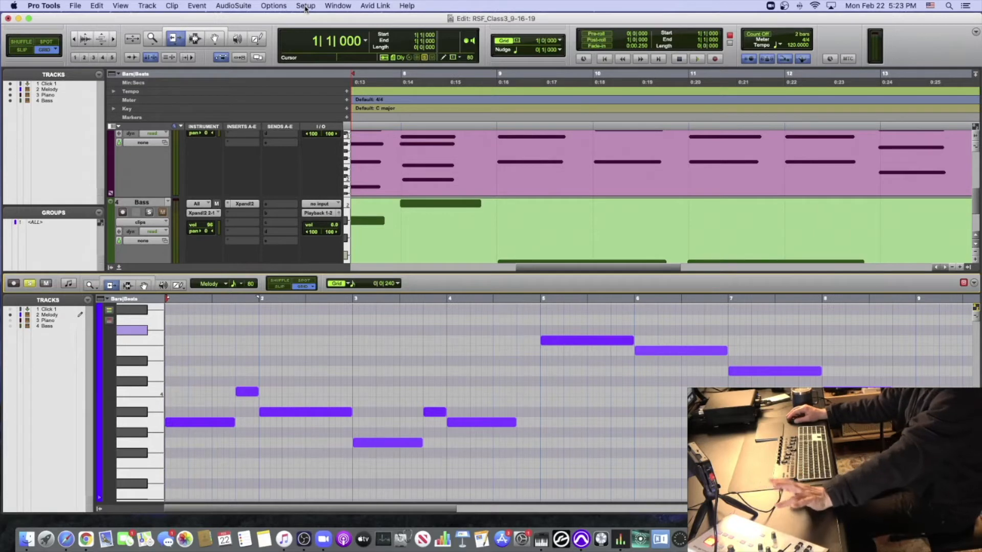
- Check the MIDI note color option in the Display preferences and accept the settings as they are
{"action": "left_click", "coordinate": [305, 6]}
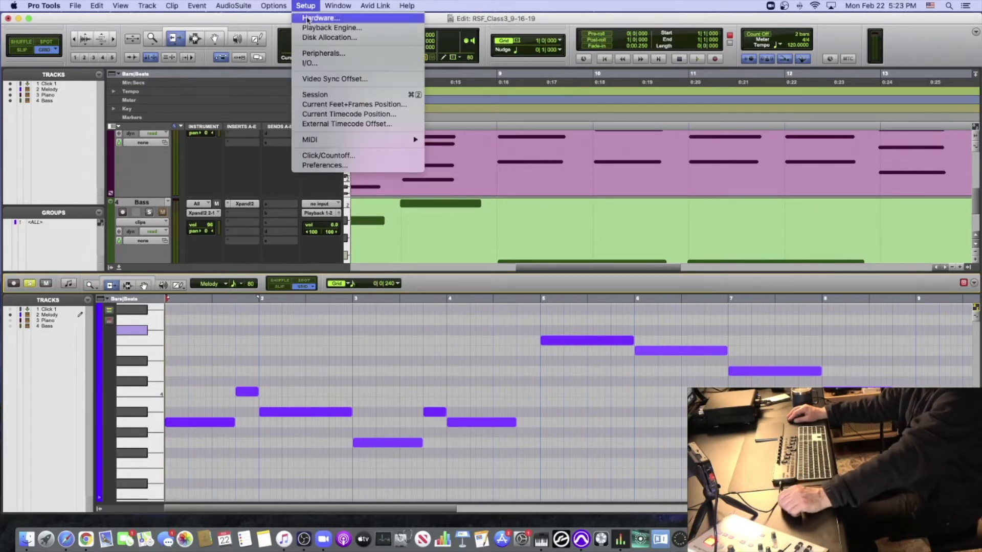
{"action": "left_click", "coordinate": [322, 164]}
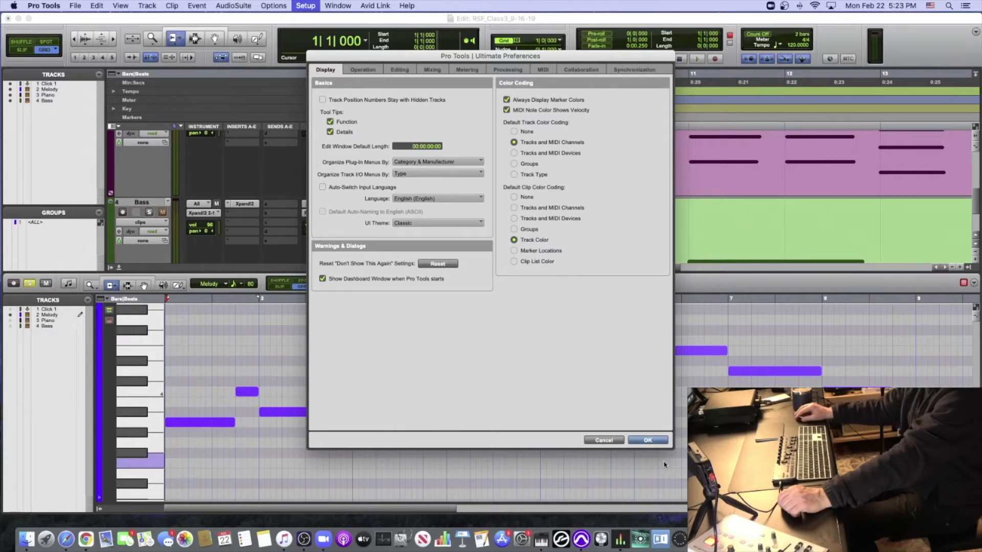
{"action": "left_click", "coordinate": [648, 440]}
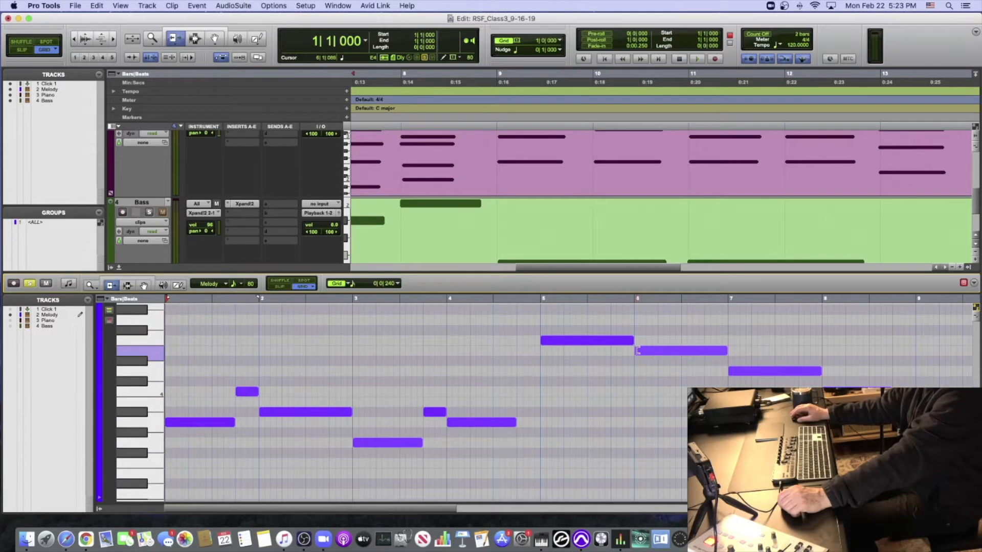
- Look through the Melody notes up to the final one in bar 16, and play the arrangement from bar 1
{"action": "scroll", "coordinate": [638, 350], "scroll_direction": "right", "scroll_amount": 10}
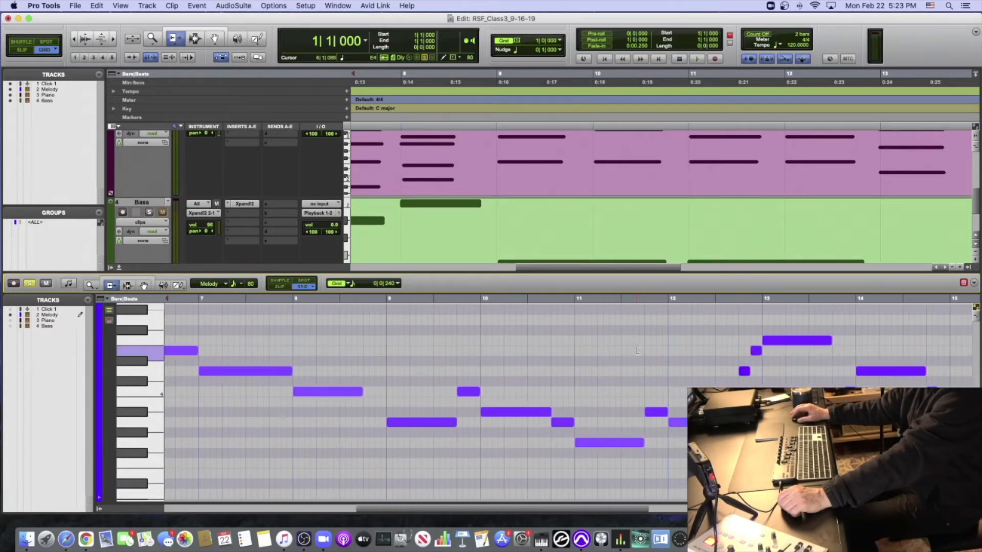
{"action": "scroll", "coordinate": [638, 350], "scroll_direction": "right", "scroll_amount": 5}
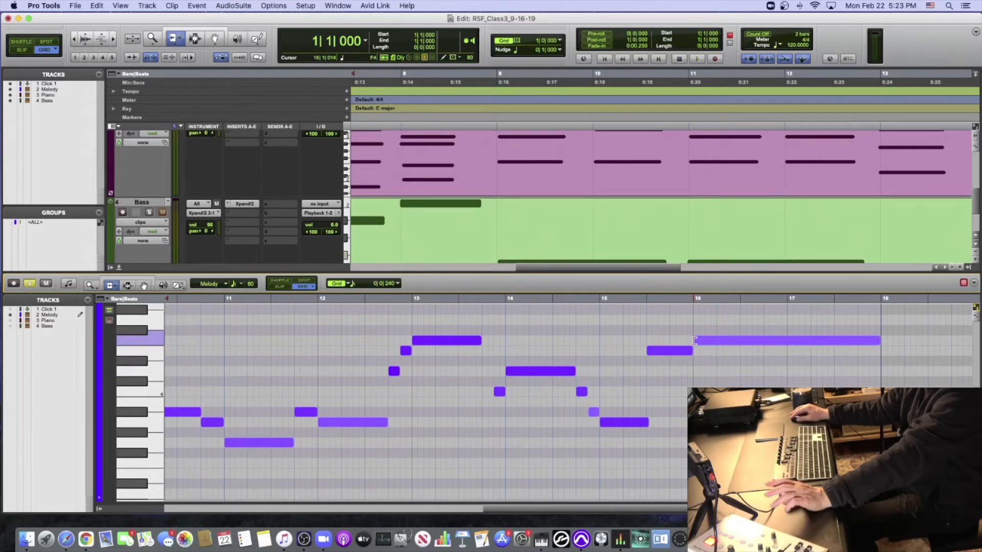
{"action": "scroll", "coordinate": [639, 353], "scroll_direction": "left", "scroll_amount": 10}
{"action": "scroll", "coordinate": [585, 366], "scroll_direction": "down", "scroll_amount": 1}
{"action": "scroll", "coordinate": [586, 366], "scroll_direction": "left", "scroll_amount": 8}
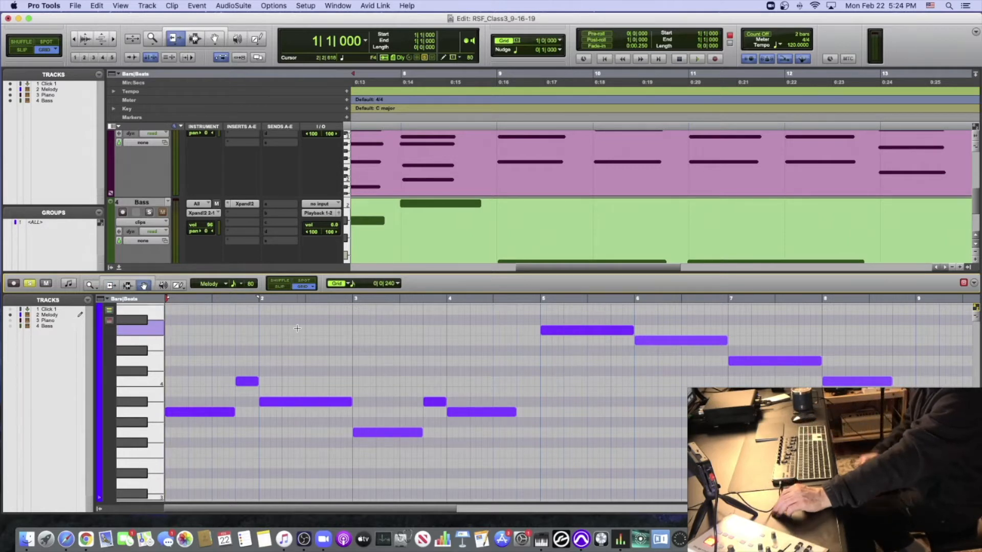
{"action": "key", "text": "space"}
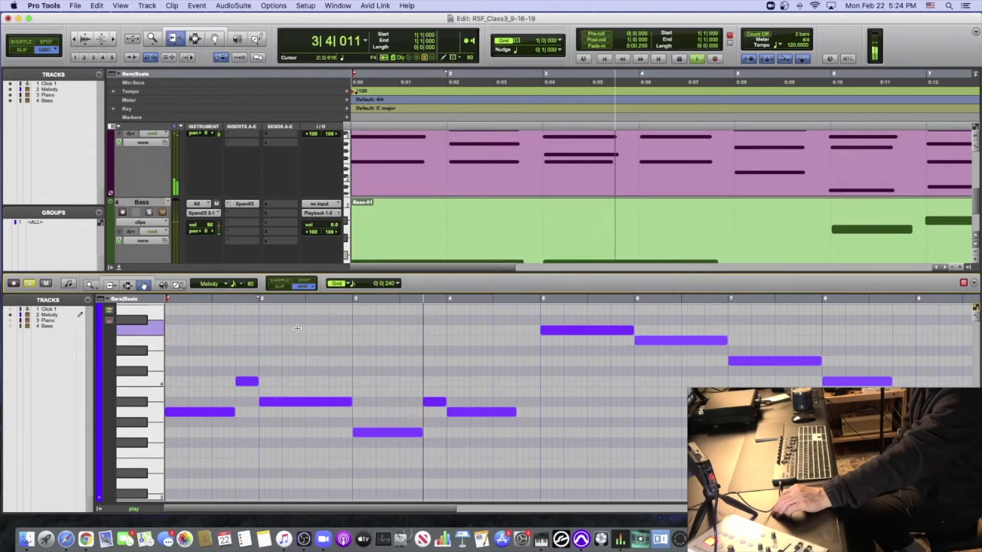
{"action": "key", "text": "space"}
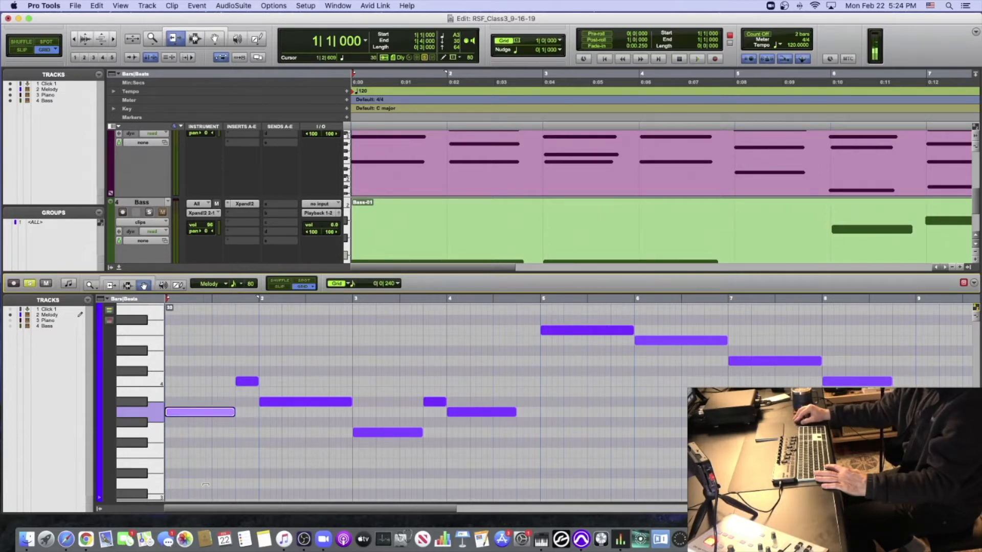
- Adjust the velocities of the Melody notes in bars 1 to 4, softening the first A3, the C4 at 1|4|000 and the G3 in bar 3
{"action": "left_click", "coordinate": [205, 397]}
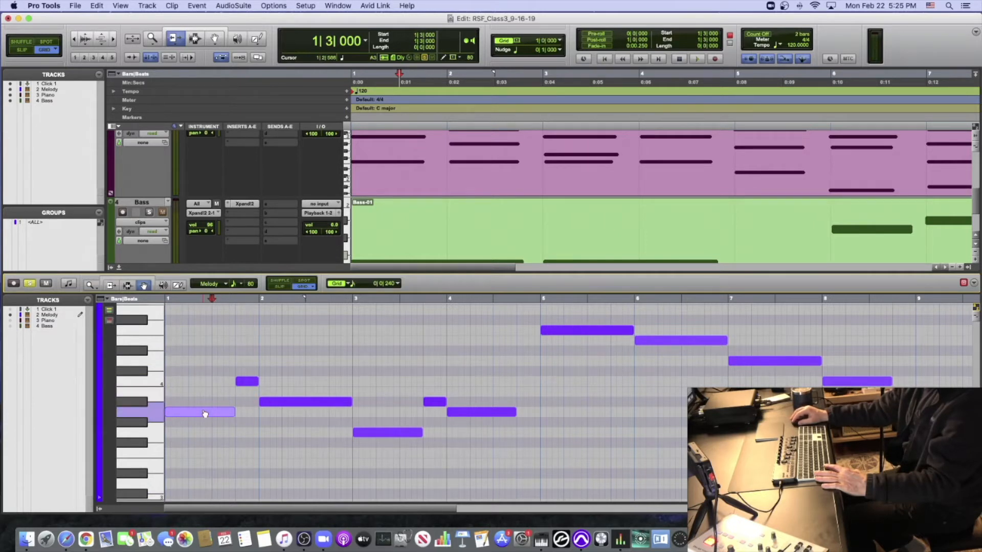
{"action": "key", "text": "space"}
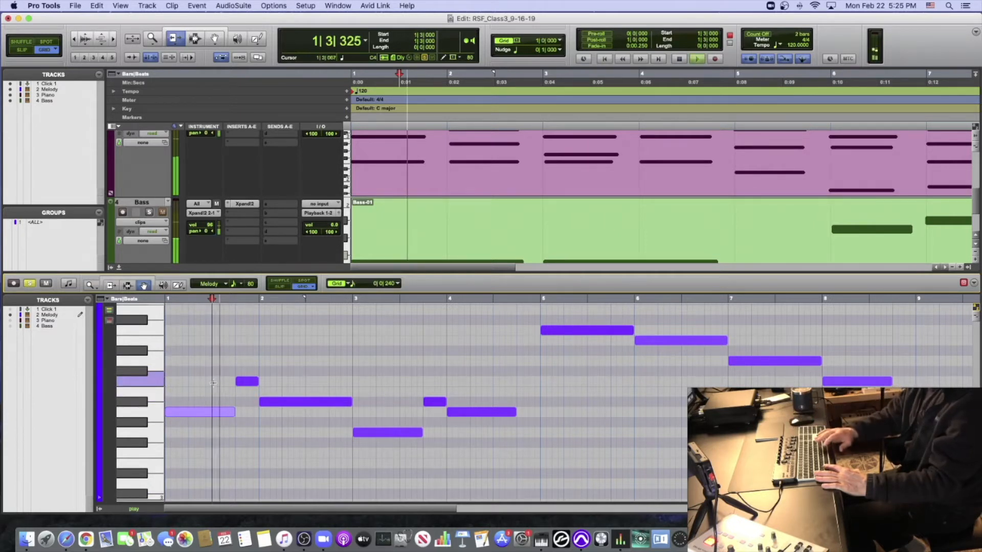
{"action": "key", "text": "space"}
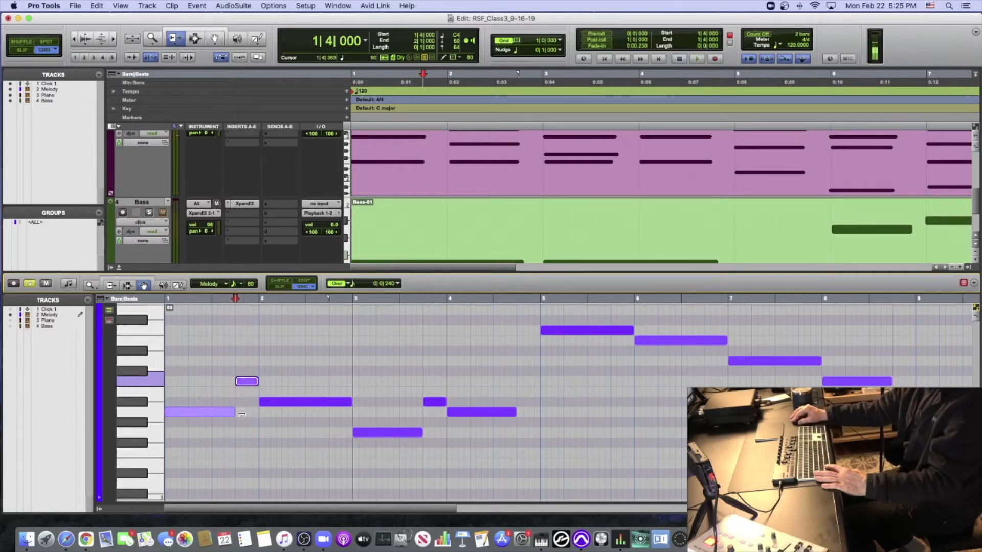
{"action": "left_click", "coordinate": [271, 401]}
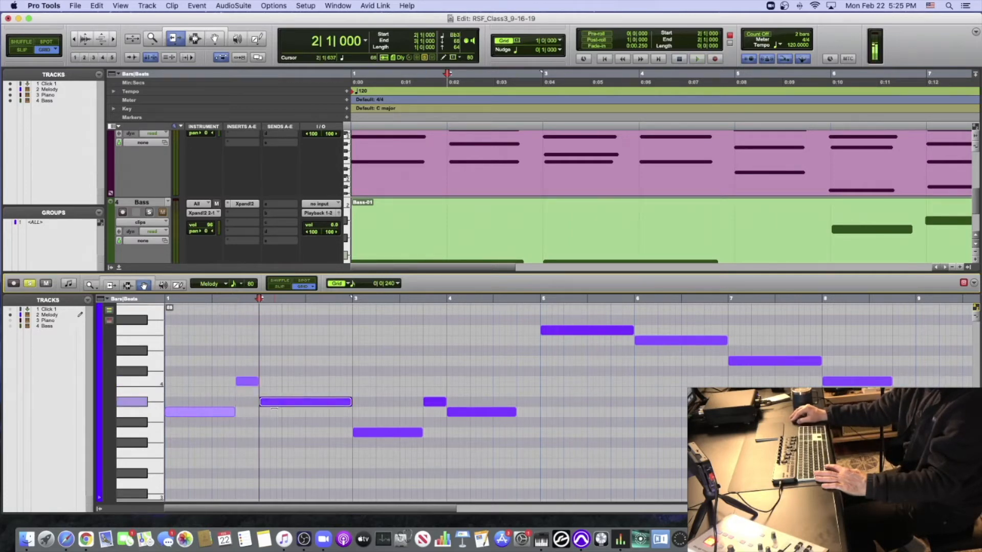
{"action": "left_click", "coordinate": [359, 433]}
{"action": "left_click_drag", "start_coordinate": [369, 476], "coordinate": [370, 477]}
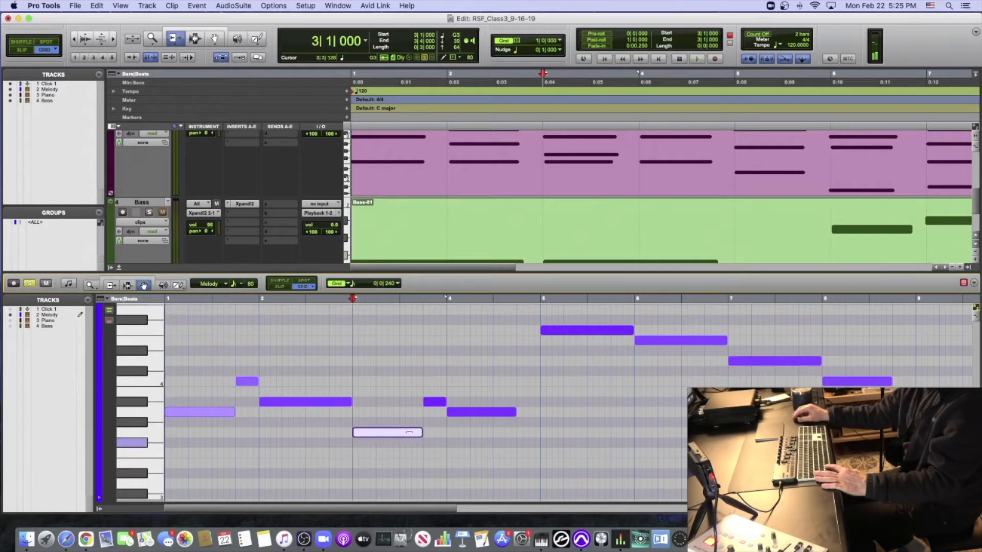
{"action": "left_click", "coordinate": [433, 404]}
{"action": "left_click", "coordinate": [461, 412]}
- Play the opening bars from the session start to check the Melody's new velocities
{"action": "left_click", "coordinate": [306, 361]}
{"action": "key", "text": "Return"}
{"action": "key", "text": "space"}
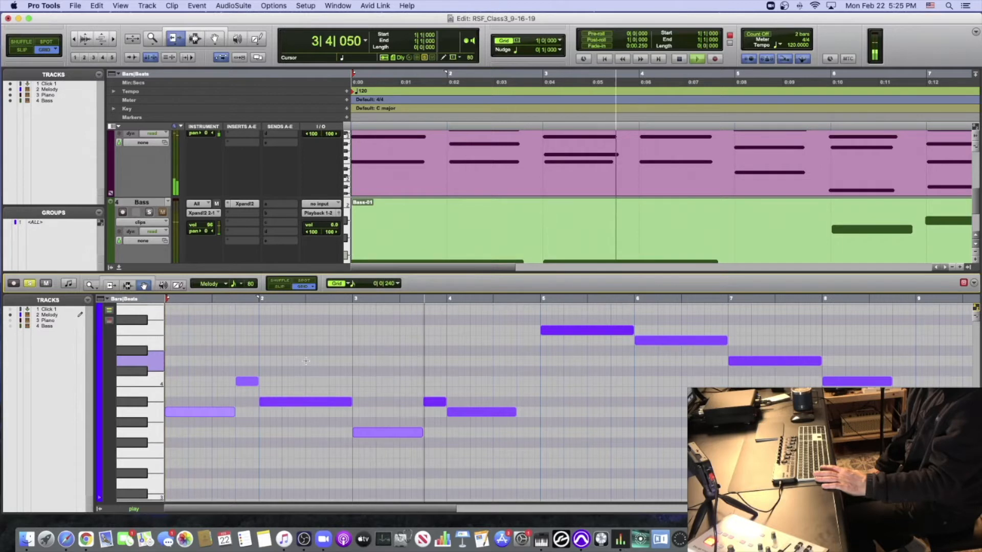
{"action": "scroll", "coordinate": [306, 361], "scroll_direction": "down", "scroll_amount": 2}
{"action": "key", "text": "space"}
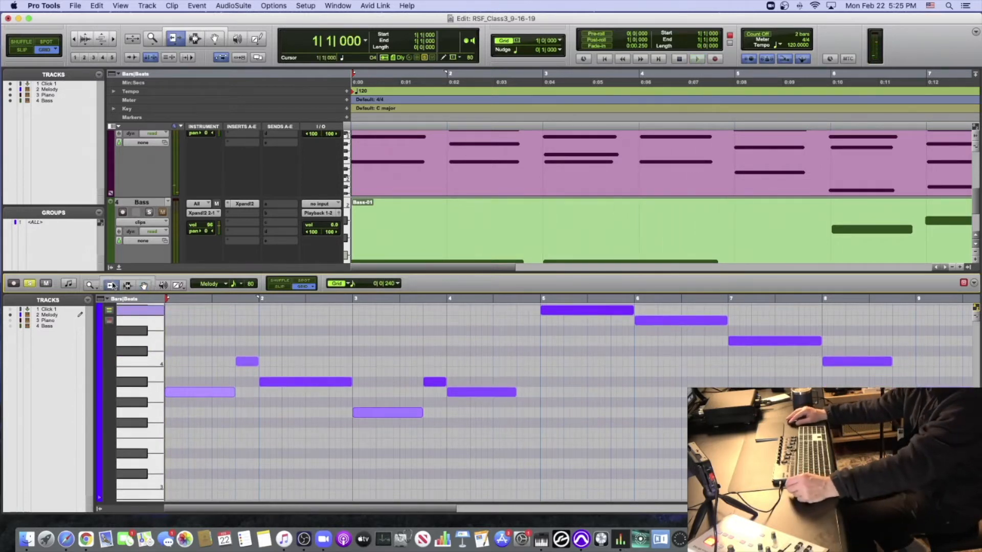
- Trim the Bb3 note in bar 2 to end at 2|4|720, and play the Melody from bar 1 into bar 6
{"action": "left_click", "coordinate": [347, 381]}
{"action": "scroll", "coordinate": [358, 380], "scroll_direction": "down", "scroll_amount": 1}
{"action": "scroll", "coordinate": [351, 368], "scroll_direction": "up", "scroll_amount": 3}
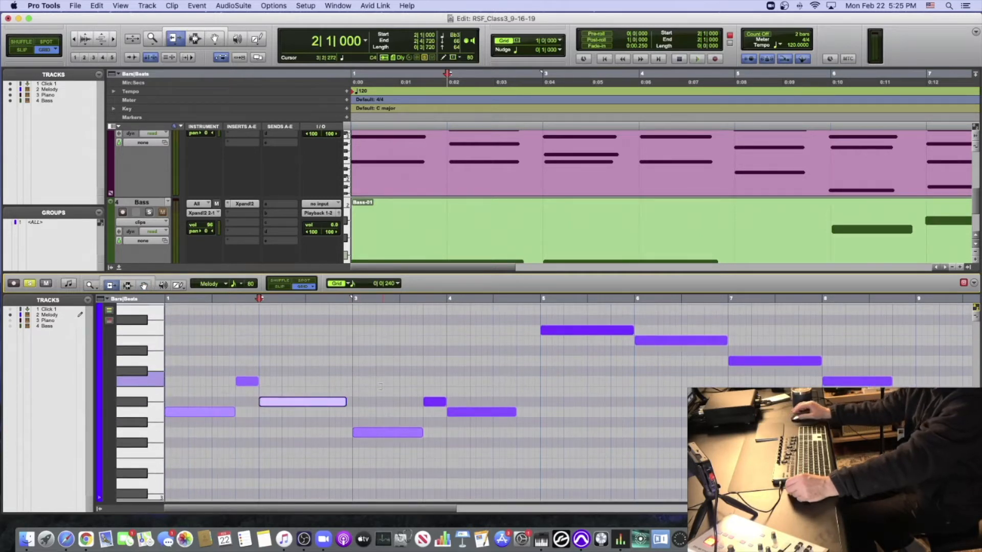
{"action": "key", "text": "Return"}
{"action": "key", "text": "space"}
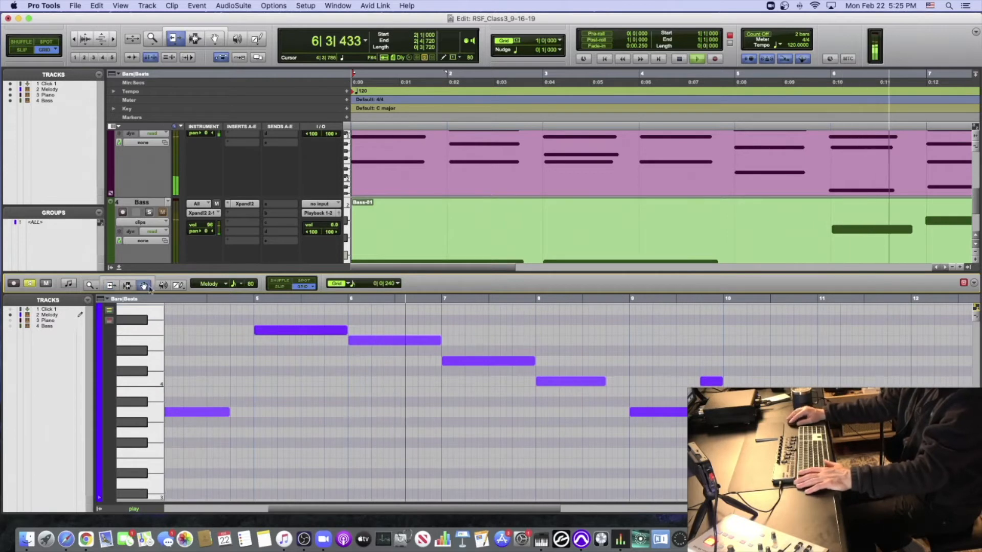
{"action": "key", "text": "space"}
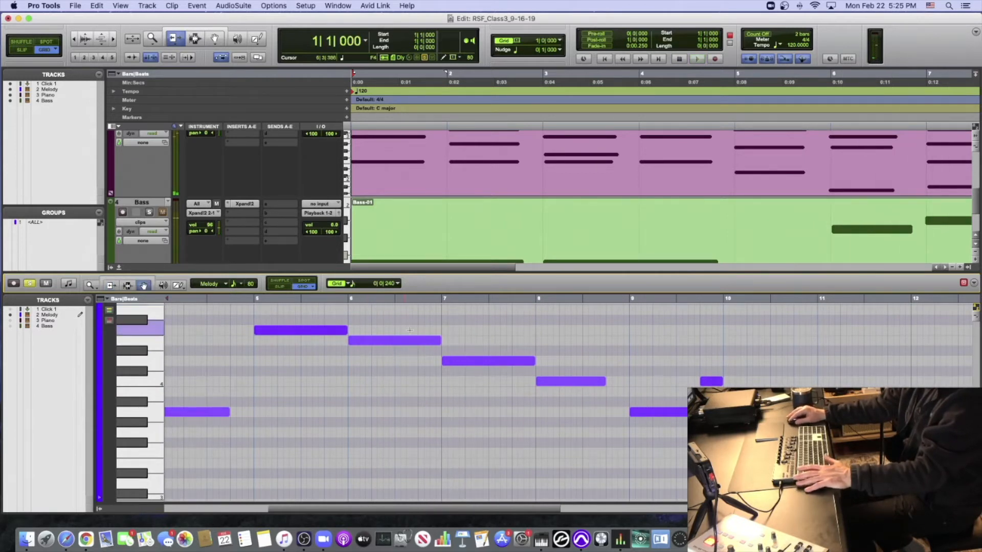
- Lower the velocities of the descending Melody notes E4, D4 and C4 in bars 6 to 8
{"action": "left_click", "coordinate": [384, 340]}
{"action": "left_click", "coordinate": [478, 362]}
{"action": "left_click", "coordinate": [562, 381]}
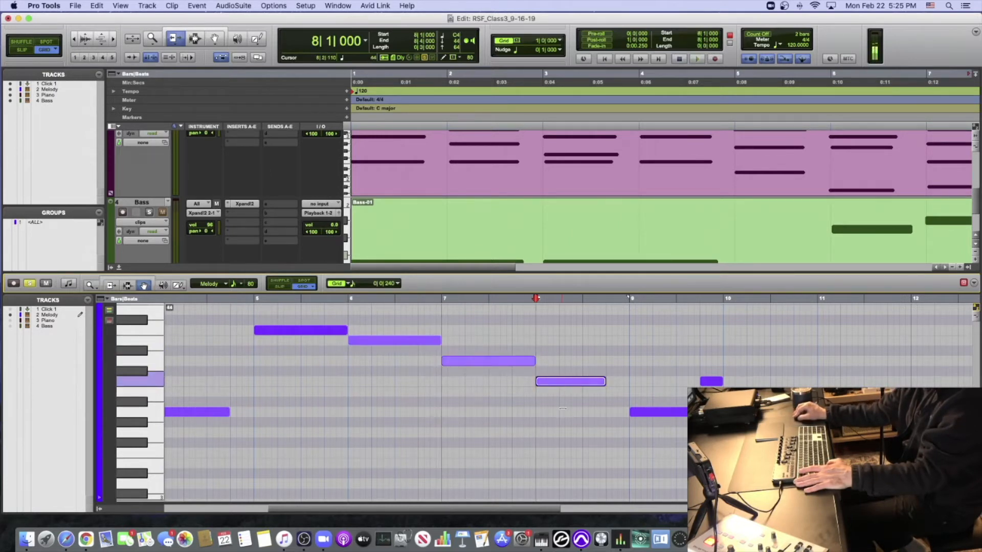
{"action": "left_click_drag", "start_coordinate": [563, 407], "coordinate": [563, 412]}
- Play the arrangement from bar 5 to the end of bar 9
{"action": "left_click", "coordinate": [255, 300]}
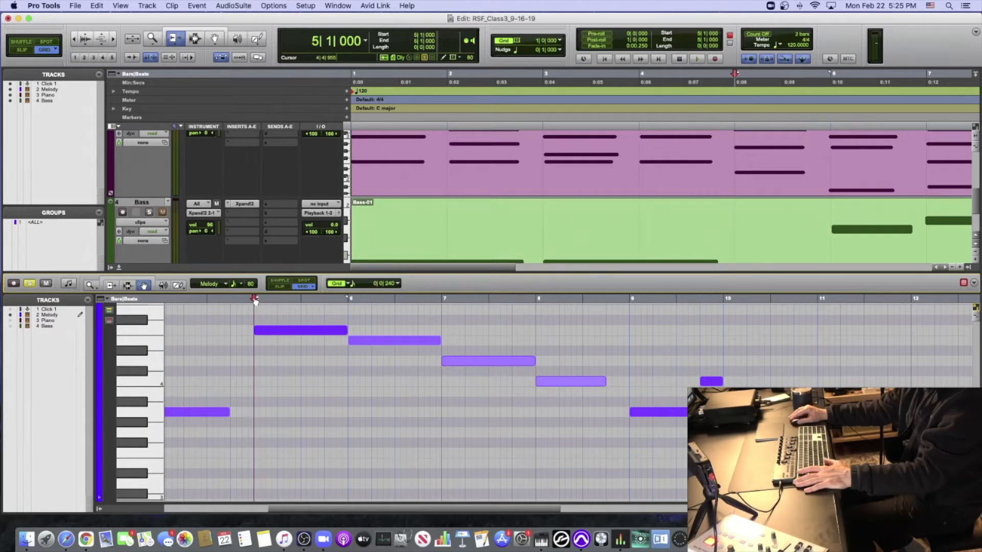
{"action": "key", "text": "space"}
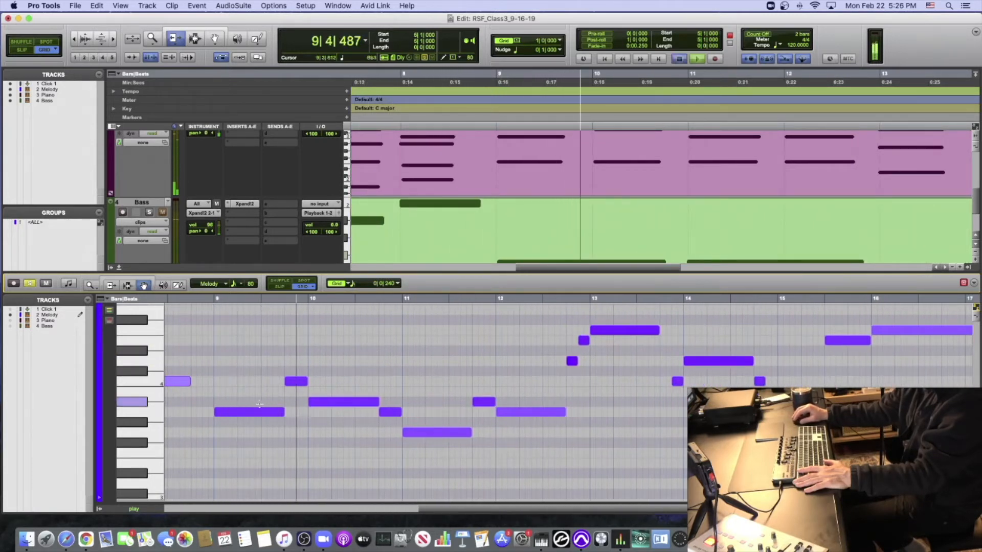
{"action": "key", "text": "space"}
- Adjust the velocities of the Melody notes from bar 9 to the A3 in bar 12, softening them
{"action": "scroll", "coordinate": [255, 441], "scroll_direction": "down", "scroll_amount": 2}
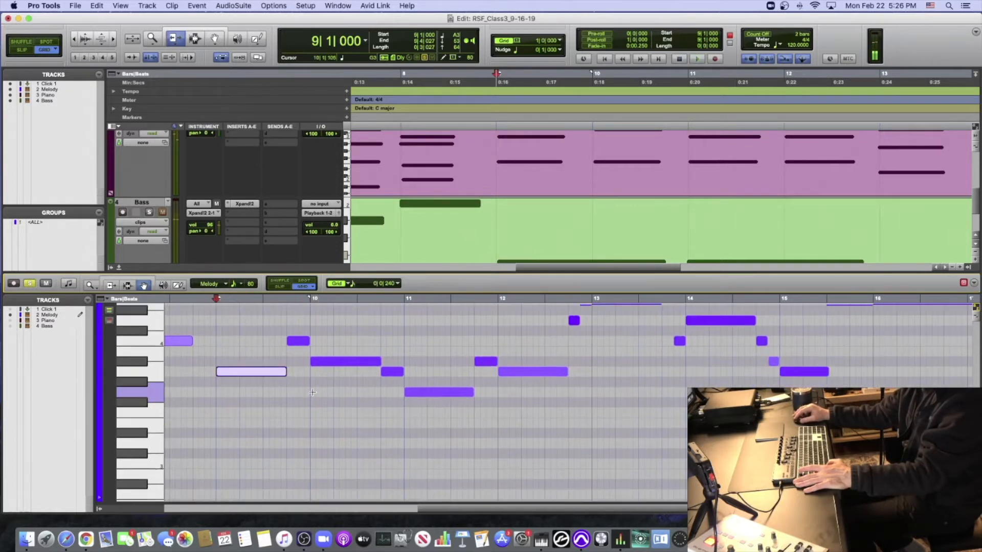
{"action": "left_click", "coordinate": [298, 342]}
{"action": "left_click", "coordinate": [331, 360]}
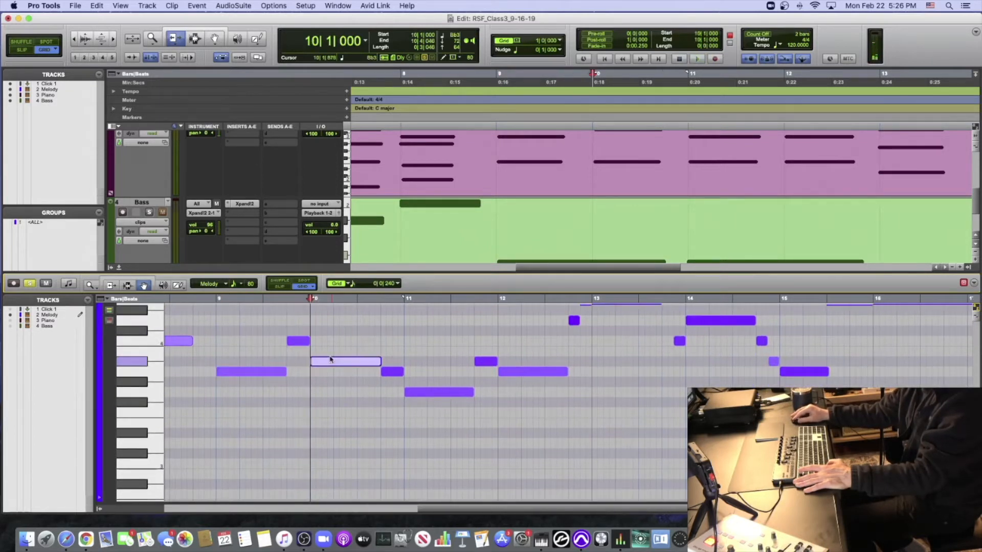
{"action": "left_click", "coordinate": [391, 372]}
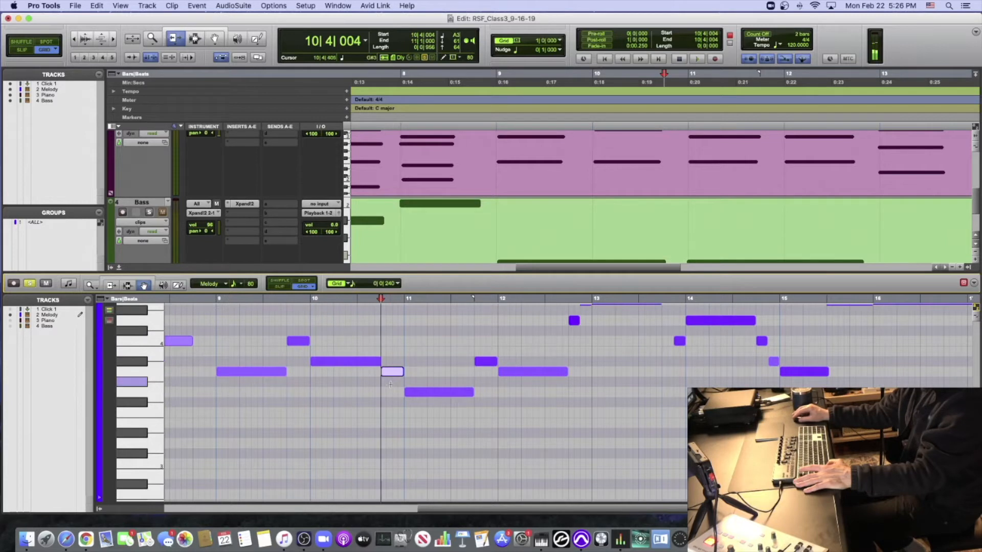
{"action": "left_click", "coordinate": [437, 393]}
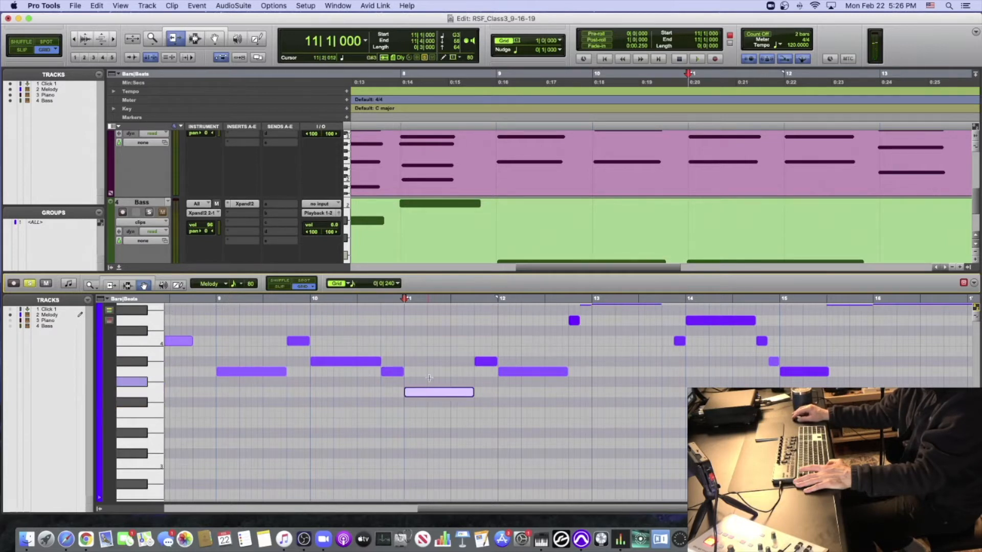
{"action": "left_click", "coordinate": [487, 361]}
{"action": "left_click", "coordinate": [531, 372]}
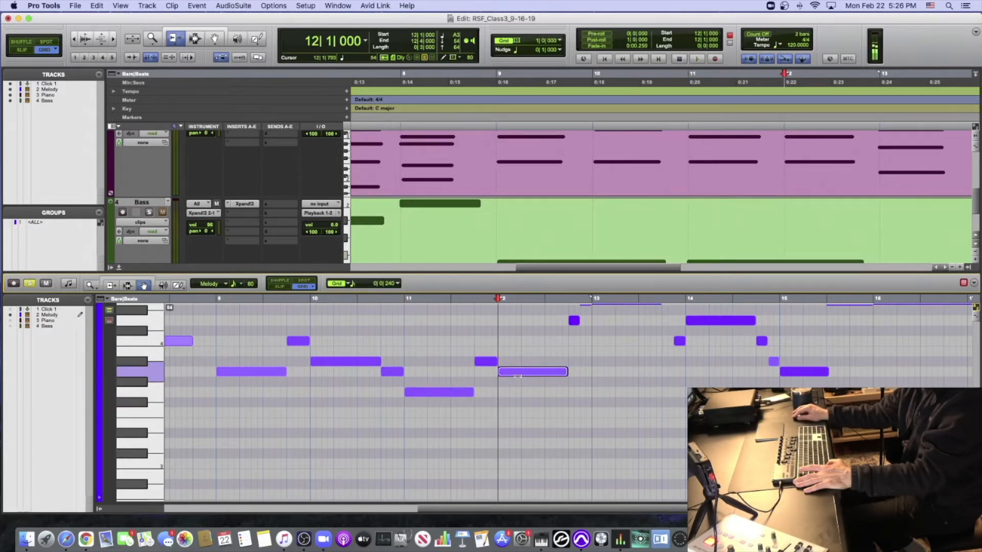
- Play from bar 9 into bar 12, and trim the A3 note in bar 12 to end at 12|3|480
{"action": "scroll", "coordinate": [379, 348], "scroll_direction": "up", "scroll_amount": 3}
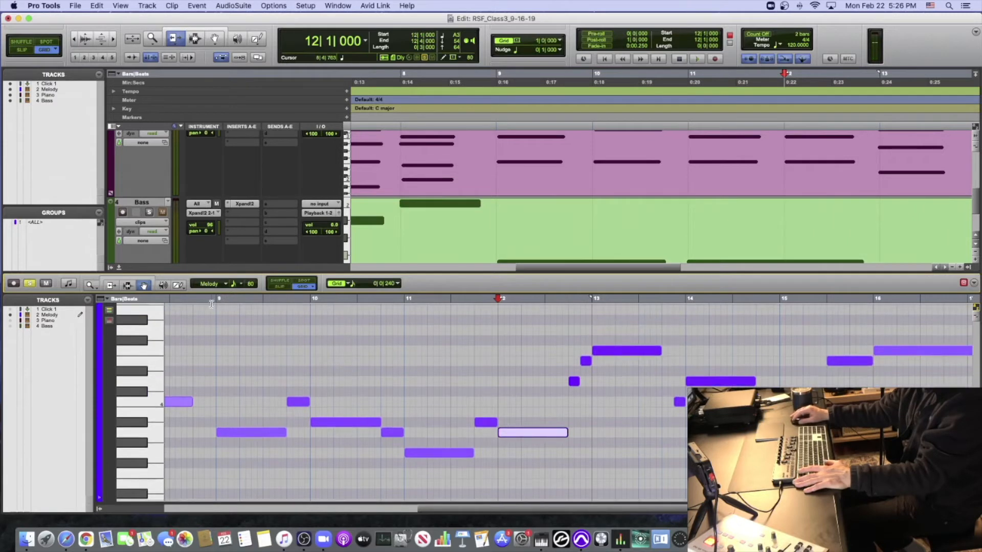
{"action": "left_click", "coordinate": [217, 300]}
{"action": "key", "text": "space"}
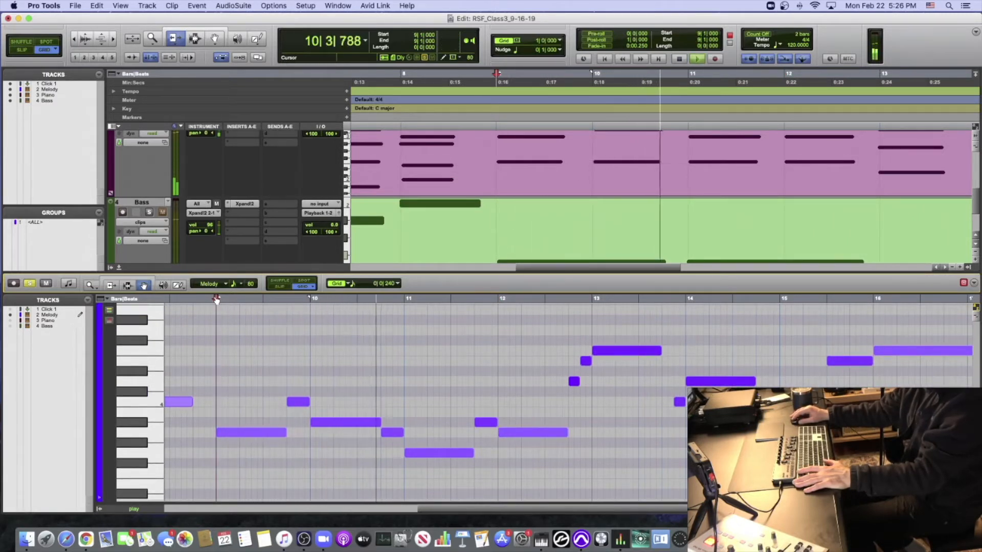
{"action": "left_click", "coordinate": [110, 284]}
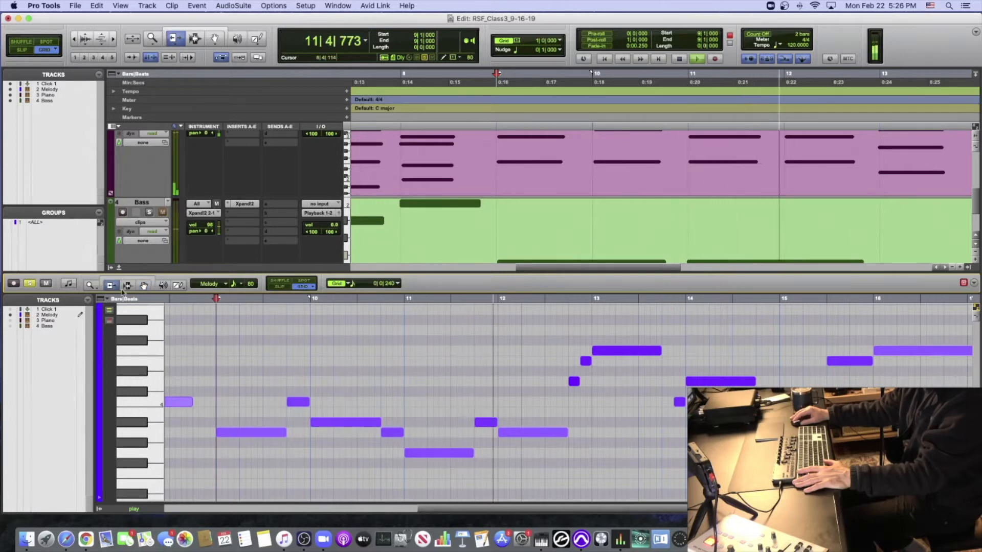
{"action": "key", "text": "space"}
{"action": "left_click", "coordinate": [556, 432]}
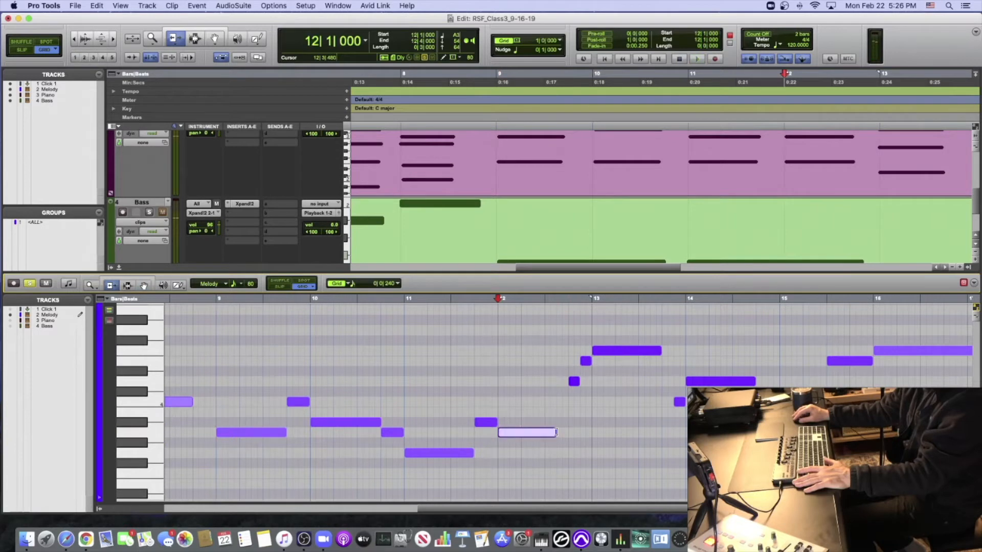
- Raise the velocities of the Bb3 just before bar 15 and the final F4 in bar 16, and play the ending from 12|3|720
{"action": "key", "text": "space"}
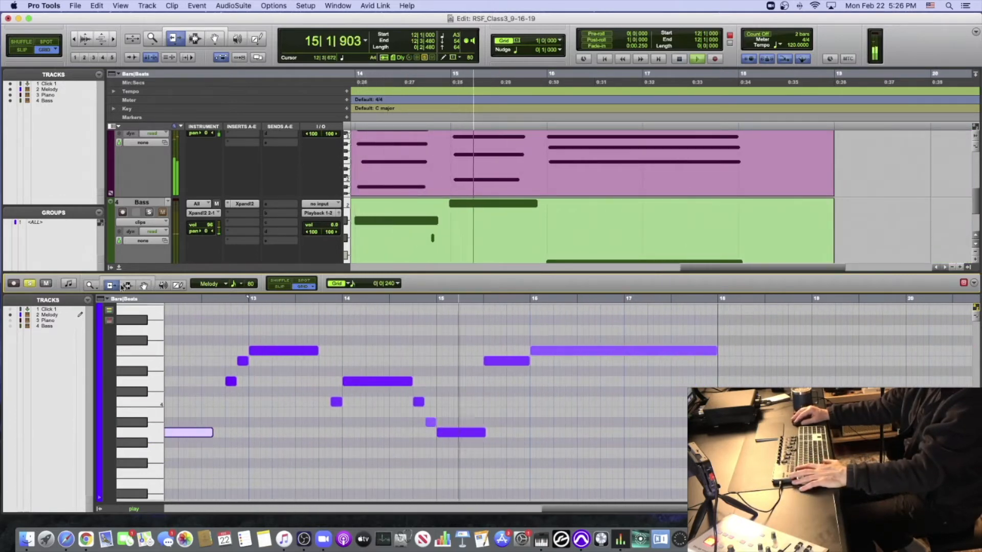
{"action": "left_click", "coordinate": [144, 286]}
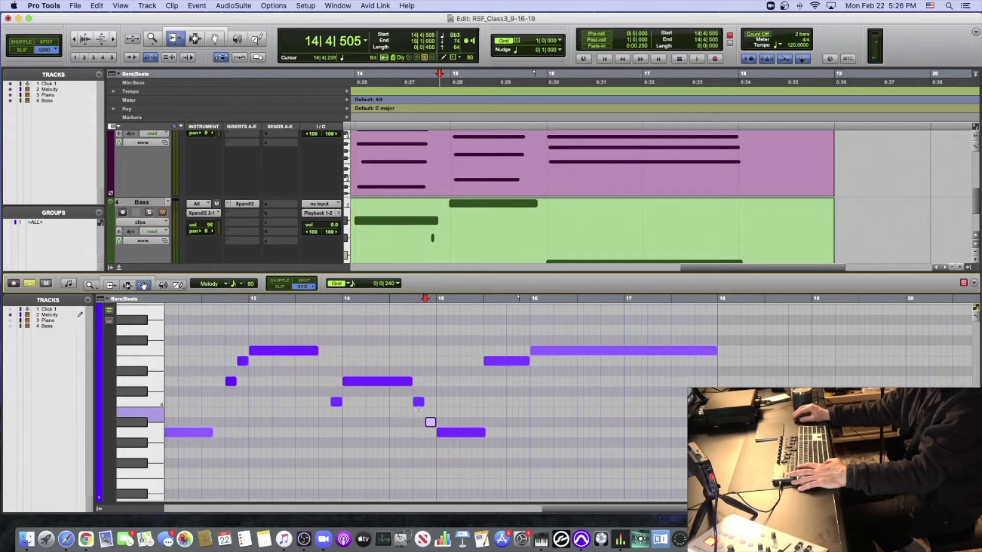
{"action": "left_click", "coordinate": [558, 351]}
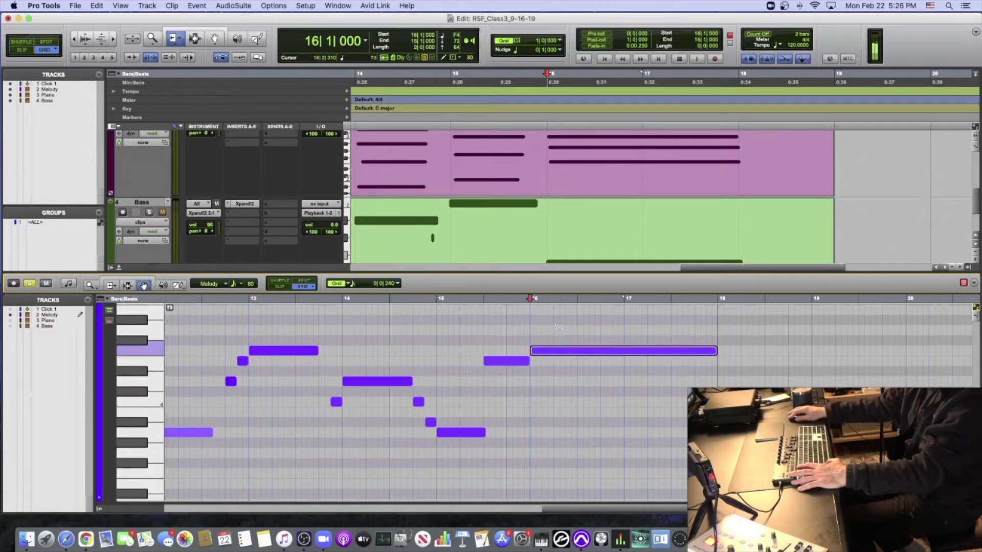
{"action": "left_click", "coordinate": [559, 318]}
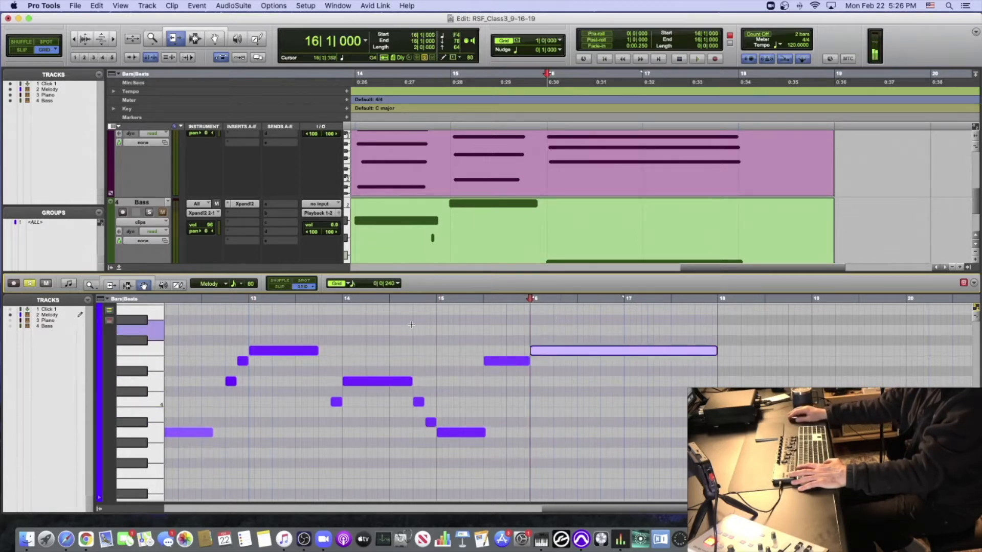
{"action": "left_click", "coordinate": [220, 299]}
{"action": "key", "text": "space"}
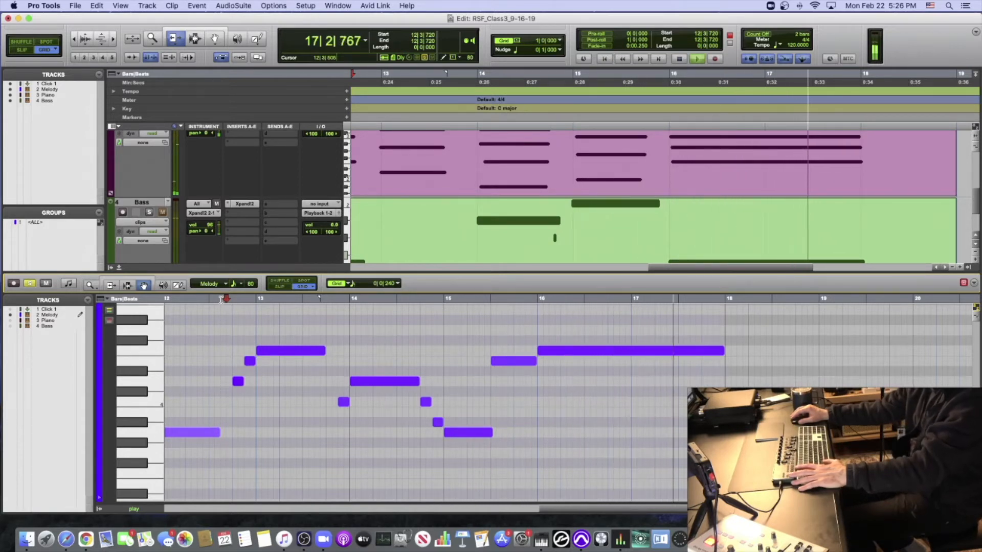
- Stop playback and save the session under the new name RSF_Class3_9-16-19 V2
{"action": "key", "text": "space"}
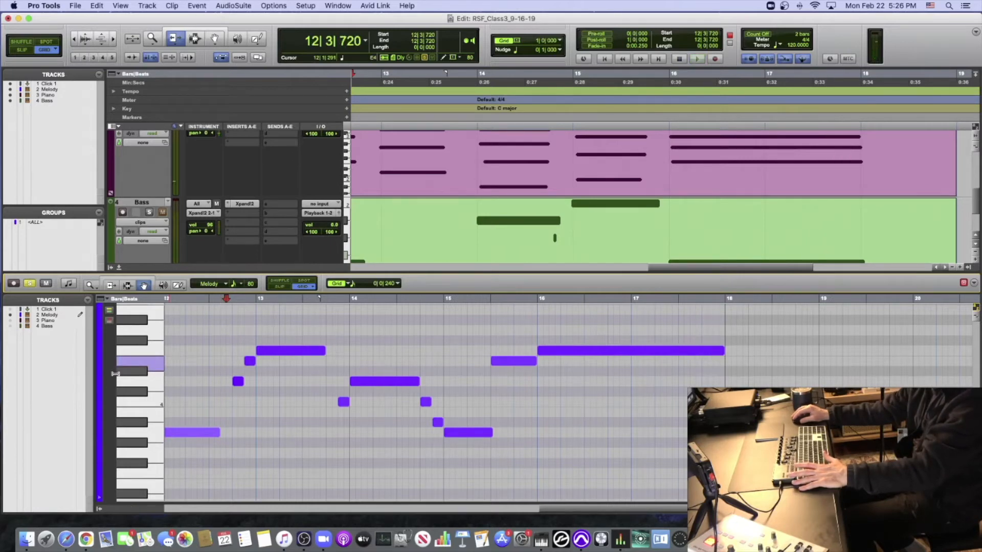
{"action": "key", "text": "r"}
{"action": "key", "text": "r"}
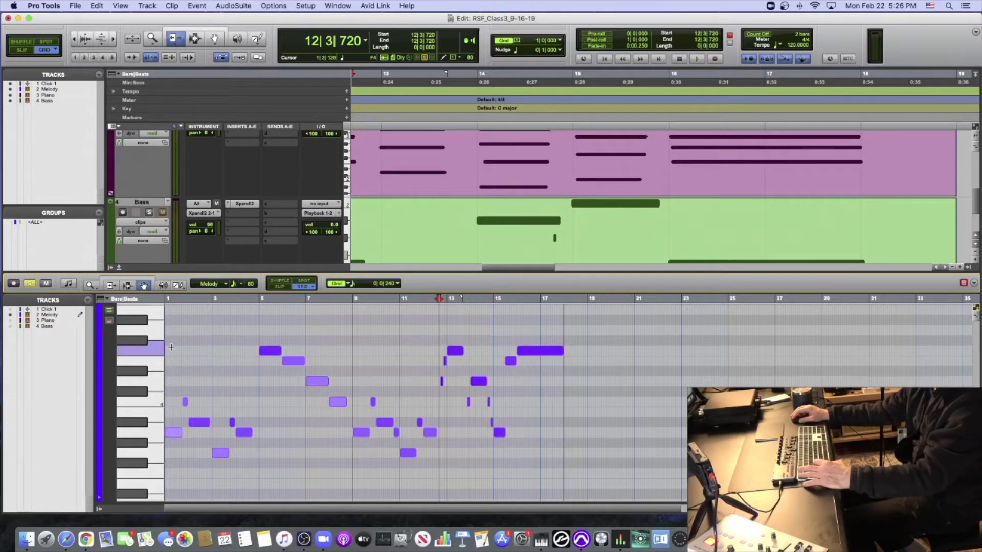
{"action": "left_click", "coordinate": [75, 6]}
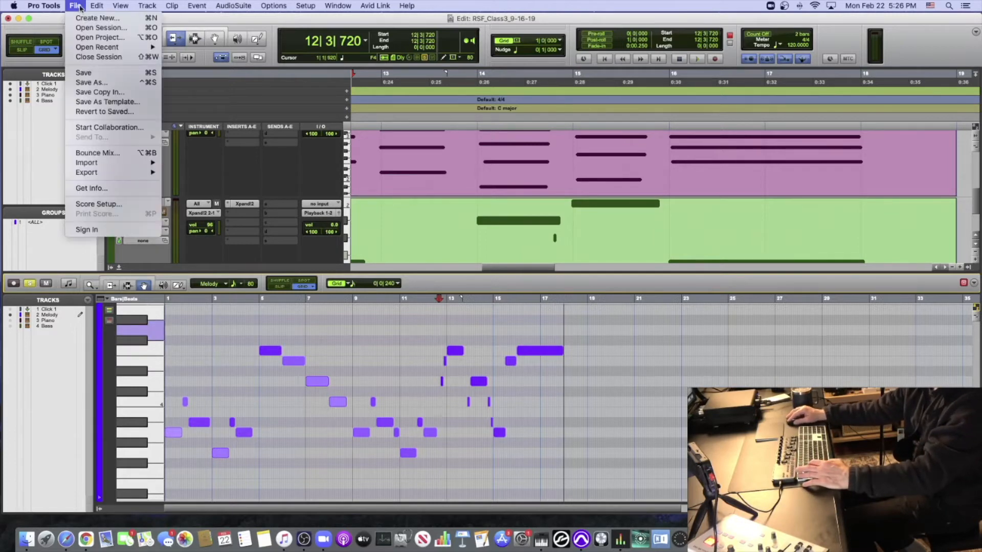
{"action": "left_click", "coordinate": [160, 90]}
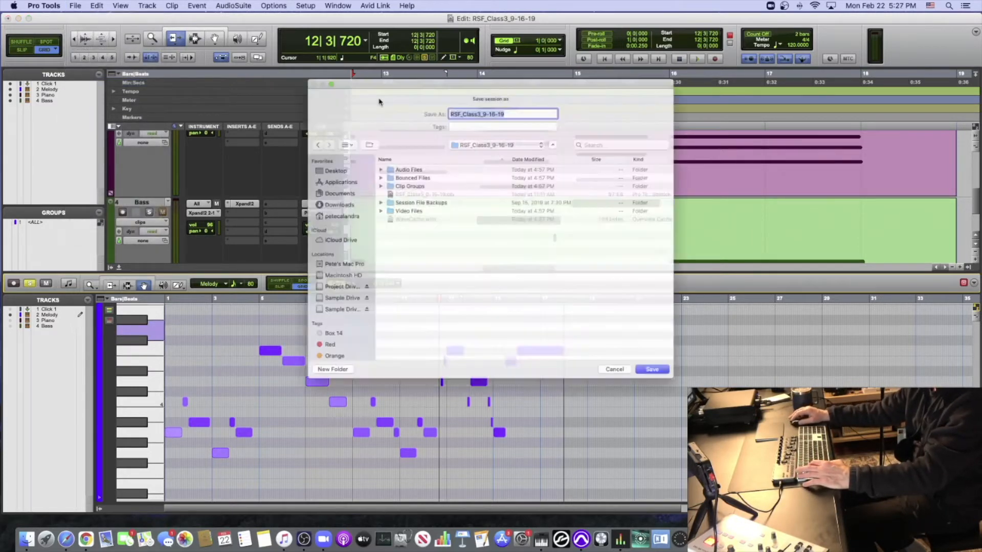
{"action": "type", "text": "V2"}
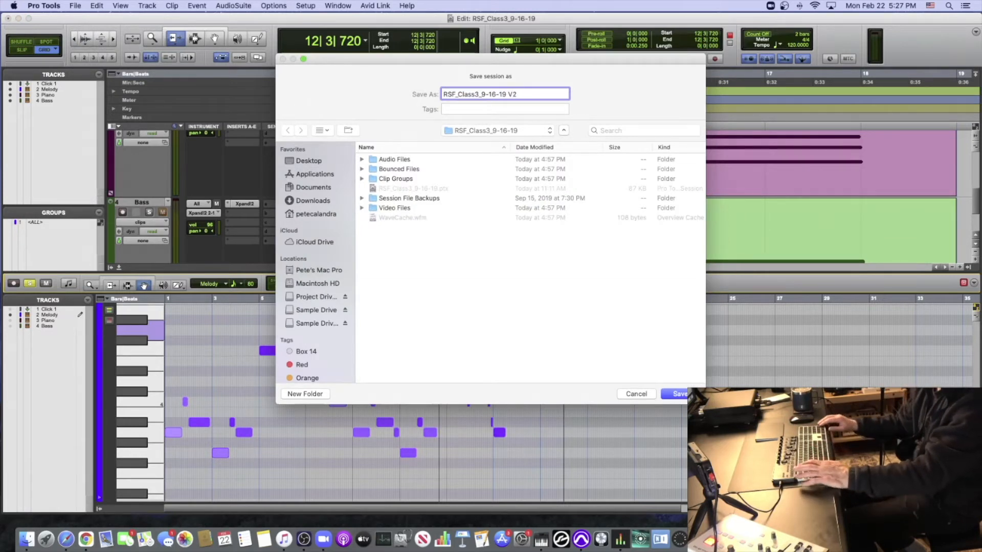
{"action": "key", "text": "Return"}
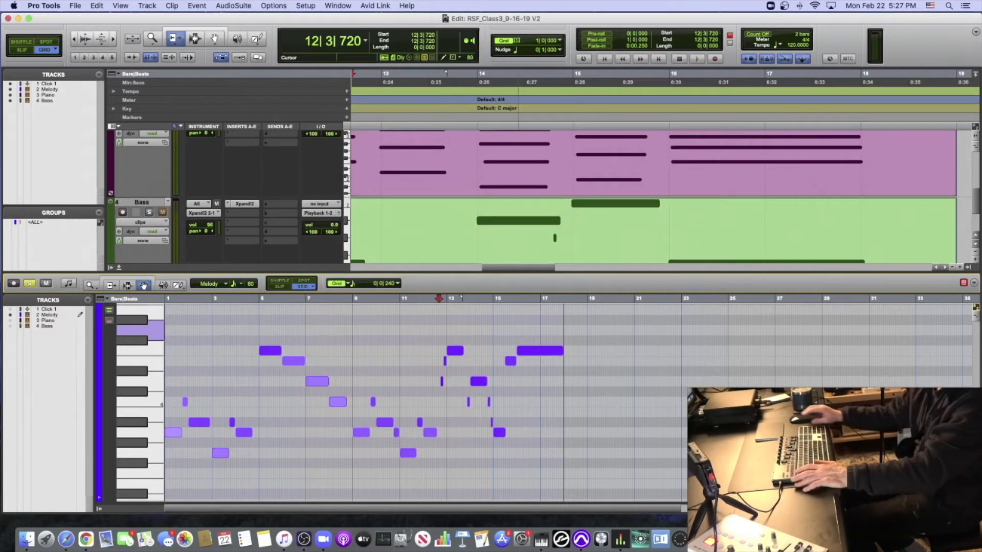
- Check the session folder for the newly saved V2 file alongside the original, and return to the session
{"action": "scroll", "coordinate": [278, 165], "scroll_direction": "up", "scroll_amount": 2}
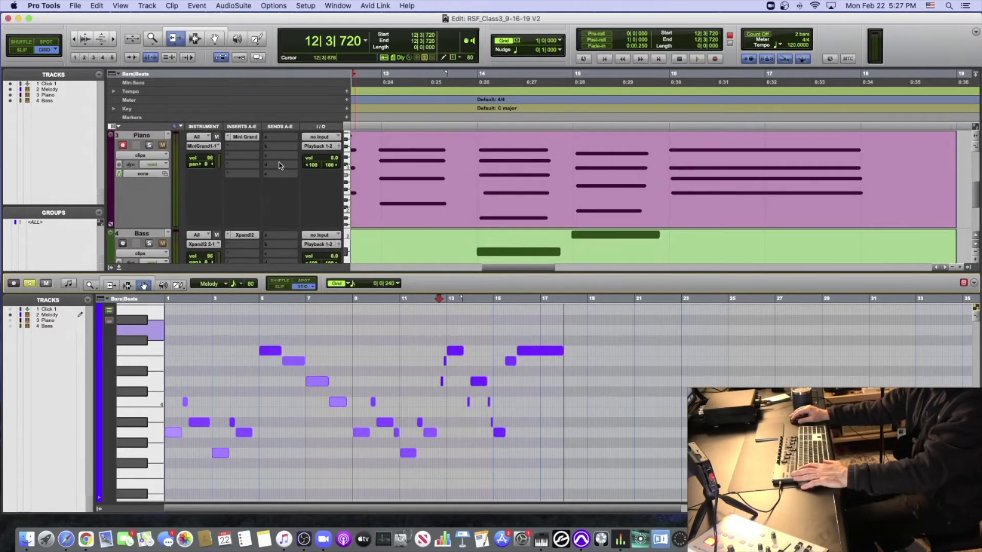
{"action": "key", "text": "ctrl+Up"}
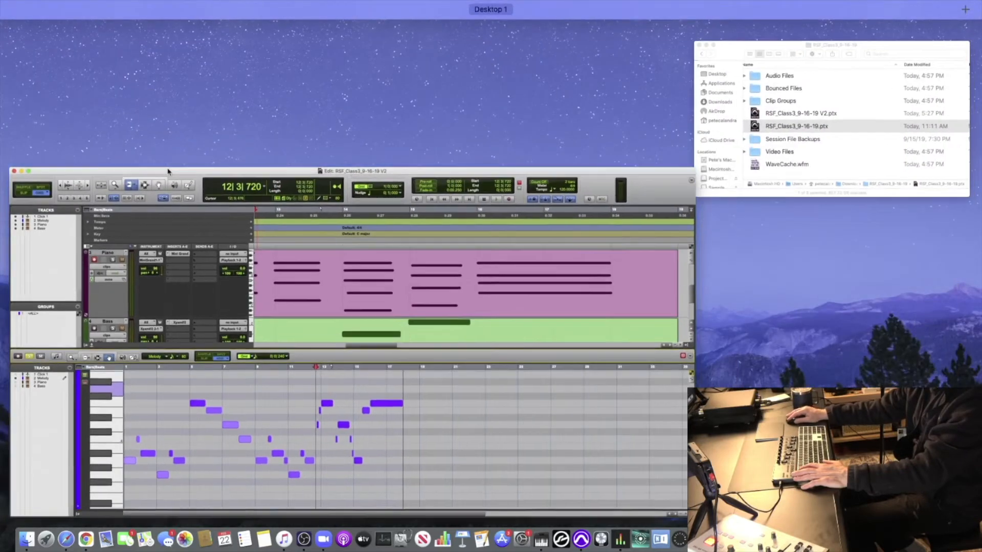
{"action": "left_click", "coordinate": [127, 244]}
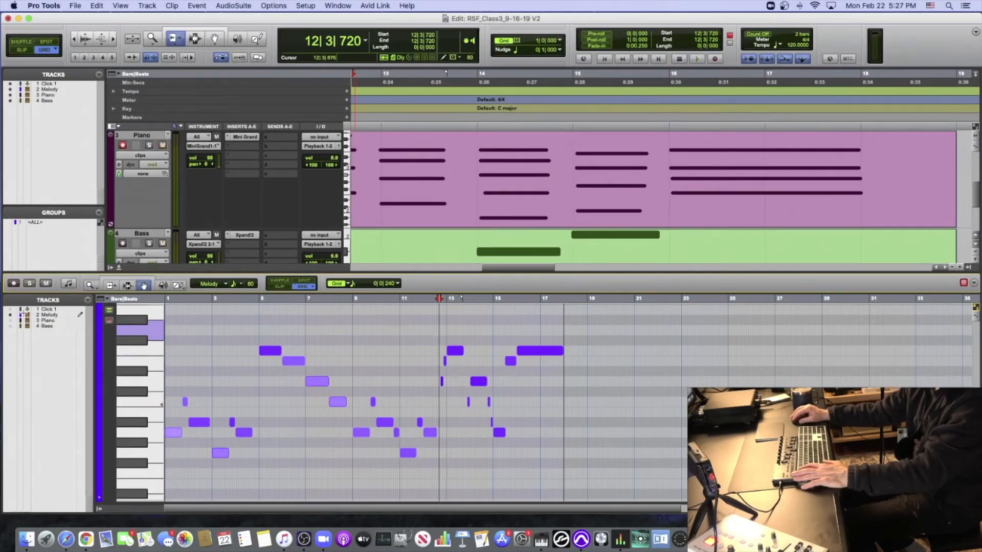
- Show only the Piano track in the MIDI editor and enlarge the editor pane to fit its notes
{"action": "left_click", "coordinate": [10, 321]}
{"action": "left_click", "coordinate": [9, 315]}
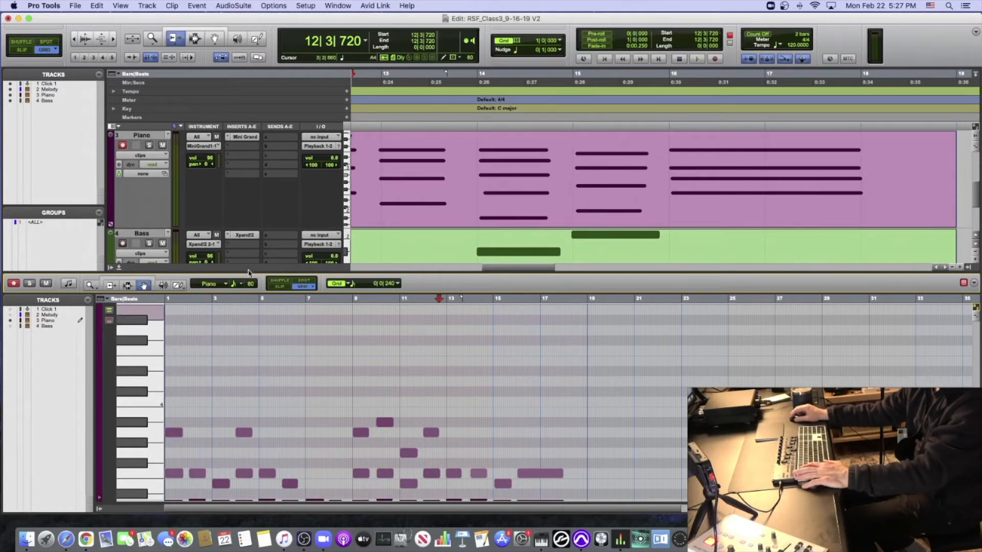
{"action": "left_click_drag", "start_coordinate": [247, 272], "coordinate": [250, 189]}
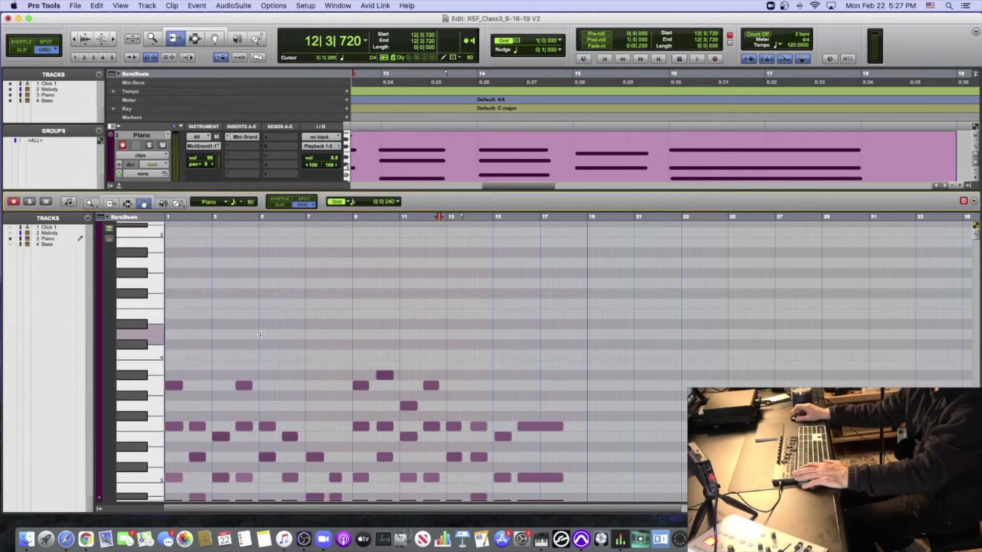
{"action": "scroll", "coordinate": [260, 335], "scroll_direction": "down", "scroll_amount": 3}
{"action": "scroll", "coordinate": [260, 335], "scroll_direction": "down", "scroll_amount": 5}
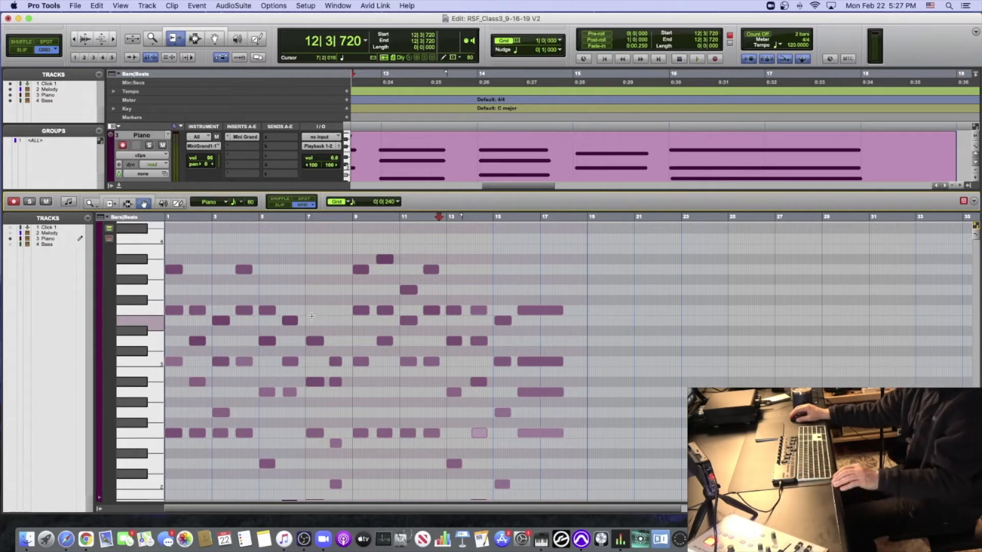
- Solo the Piano track and play it from the session start into bar 8
{"action": "key", "text": "super+bracketright"}
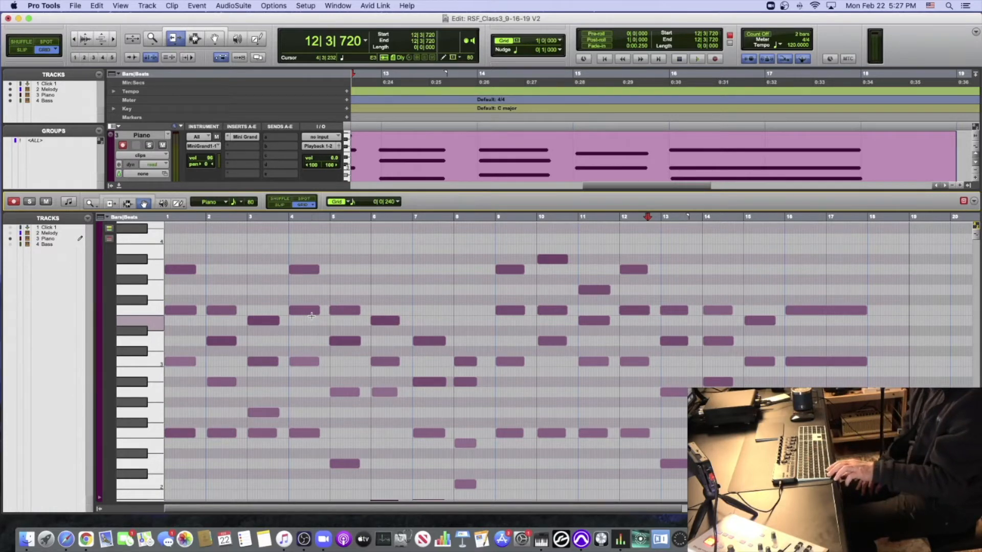
{"action": "key", "text": "super+bracketleft"}
{"action": "key", "text": "super+bracketleft"}
{"action": "key", "text": "super+bracketleft"}
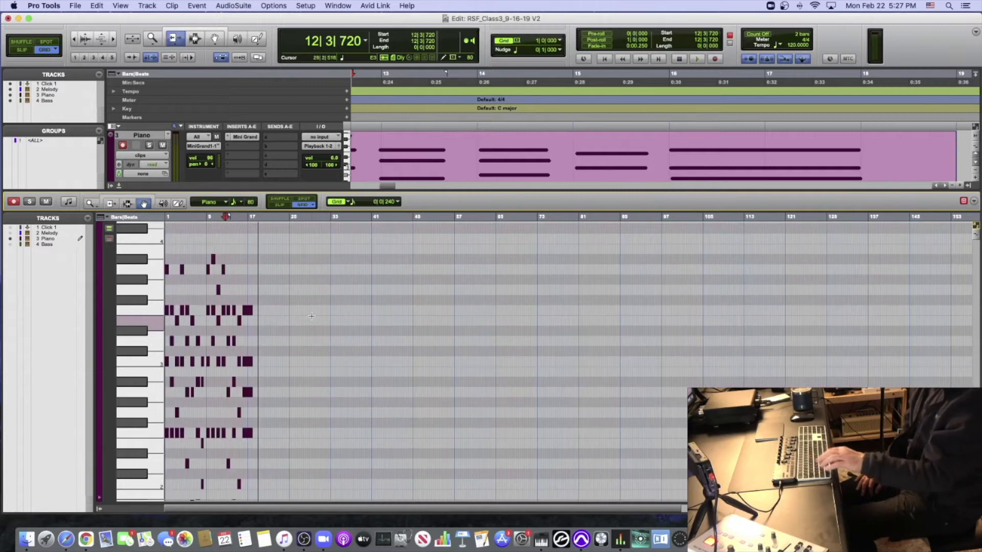
{"action": "key", "text": "super+bracketright"}
{"action": "key", "text": "super+bracketright"}
{"action": "key", "text": "super+bracketright"}
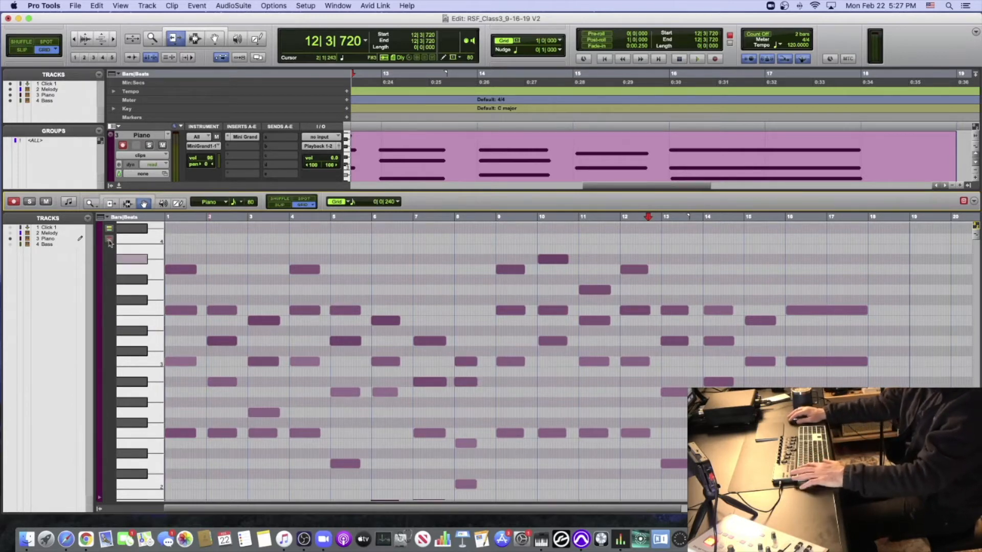
{"action": "key", "text": "space"}
{"action": "key", "text": "space"}
{"action": "key", "text": "Return"}
{"action": "key", "text": "space"}
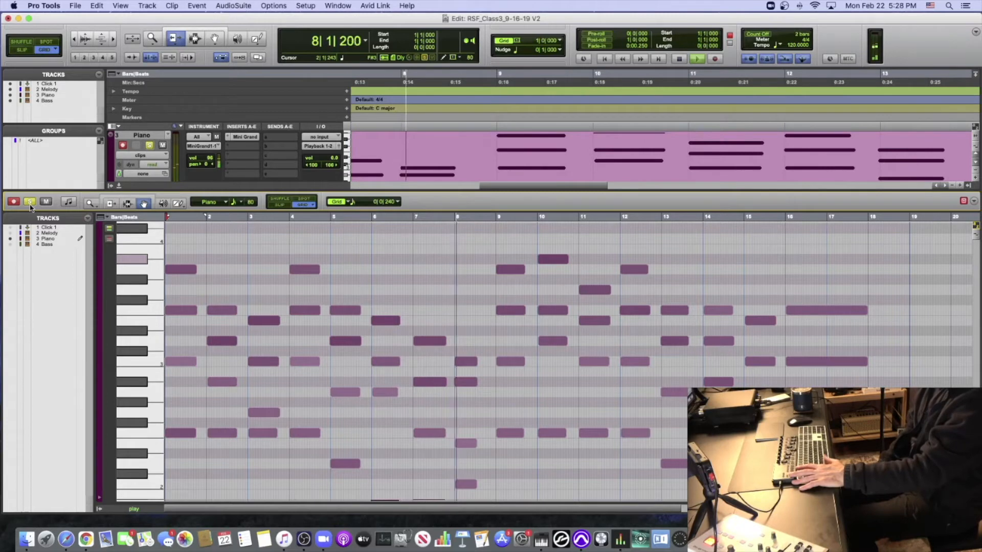
{"action": "key", "text": "space"}
- Replay the soloed Piano part from bar 1 and examine its notes in the opening bars
{"action": "key", "text": "super+bracketright"}
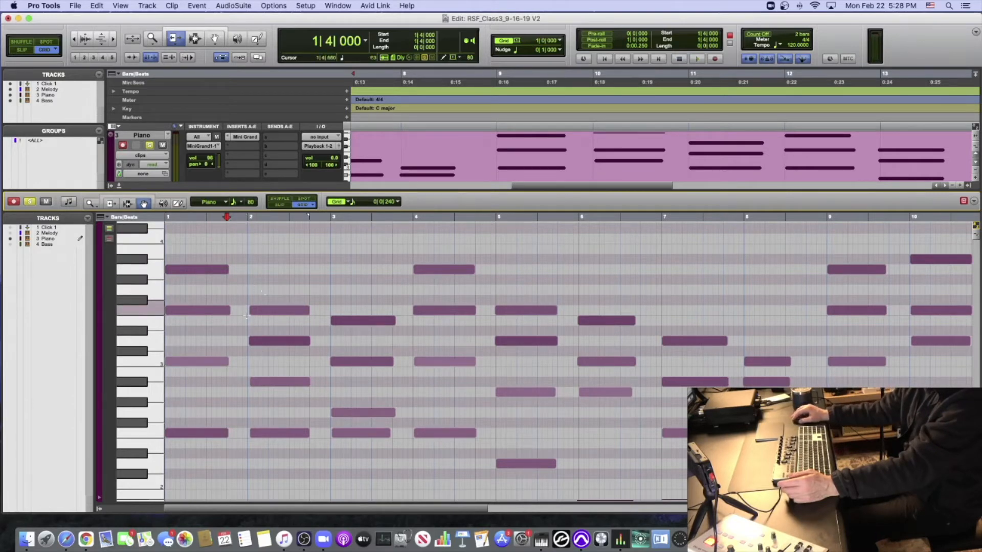
{"action": "key", "text": "Return"}
{"action": "key", "text": "space"}
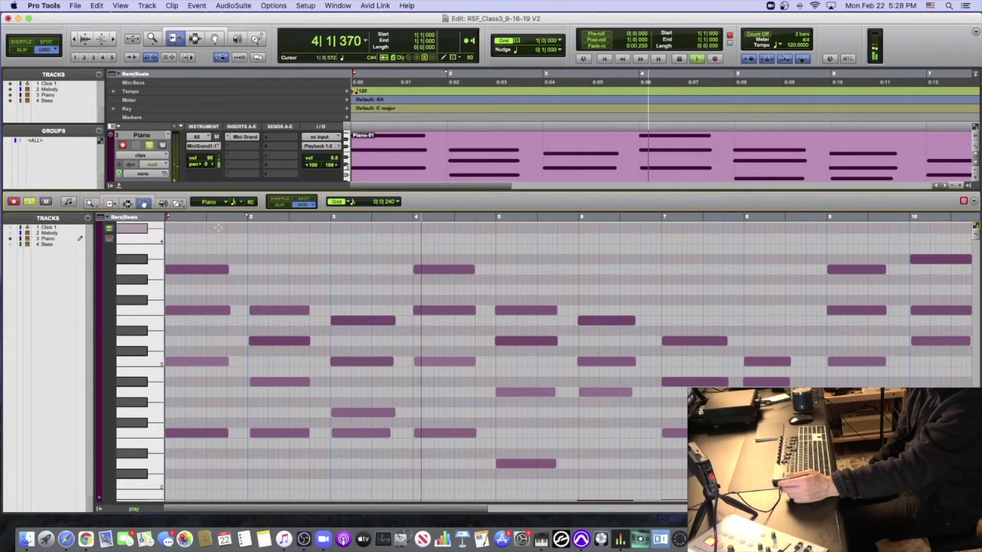
{"action": "key", "text": "space"}
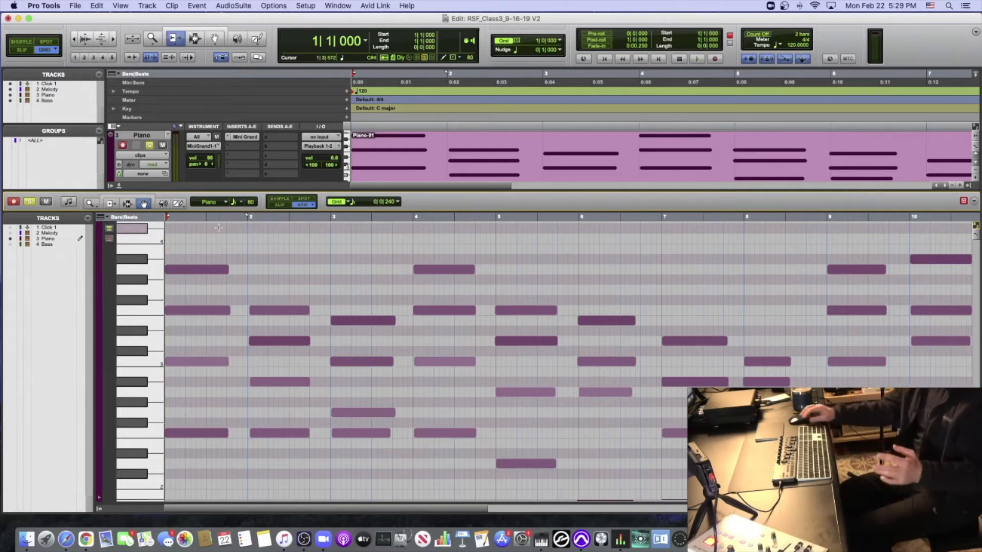
{"action": "left_click", "coordinate": [219, 238]}
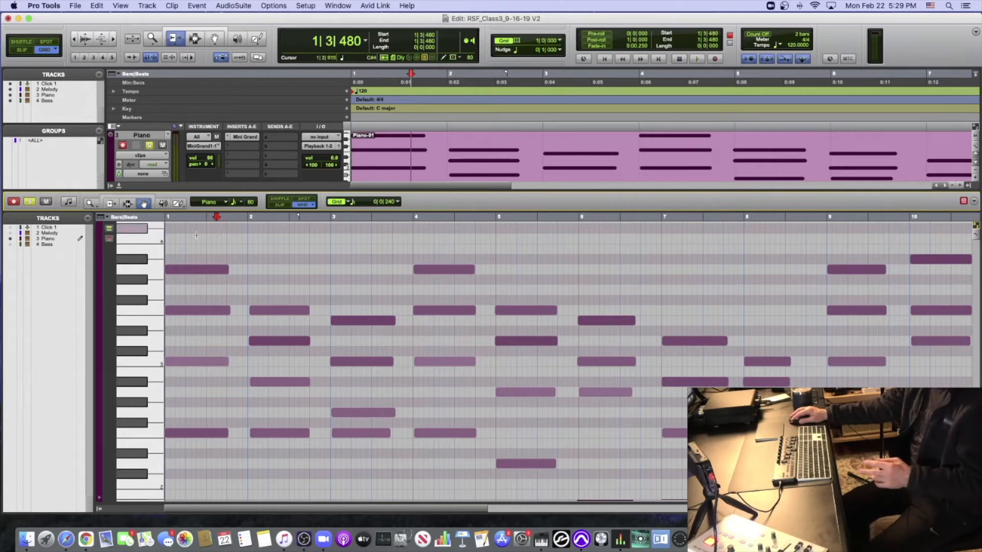
{"action": "left_click", "coordinate": [206, 238]}
{"action": "left_click", "coordinate": [268, 245]}
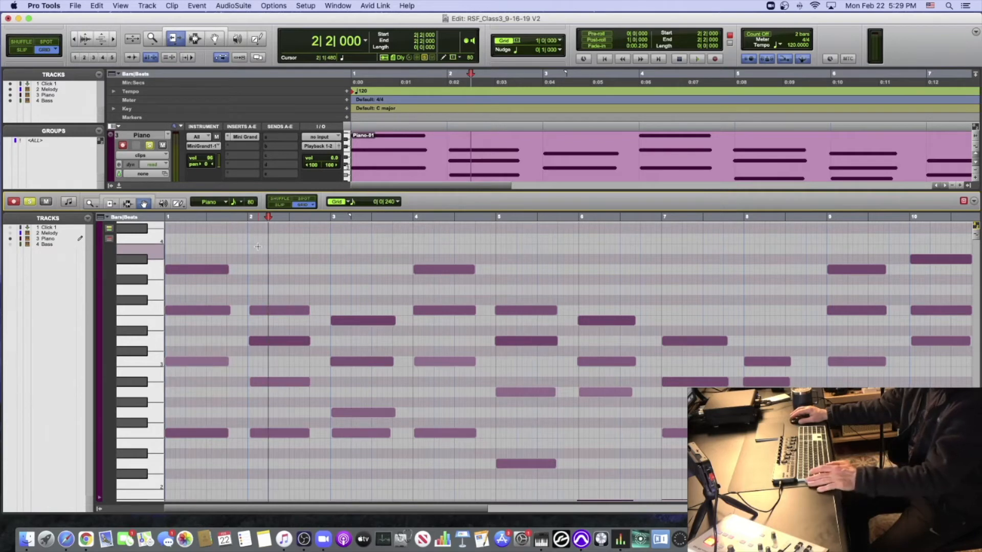
- Level the velocities of all Piano notes by raising them together to the maximum
{"action": "key", "text": "super+a"}
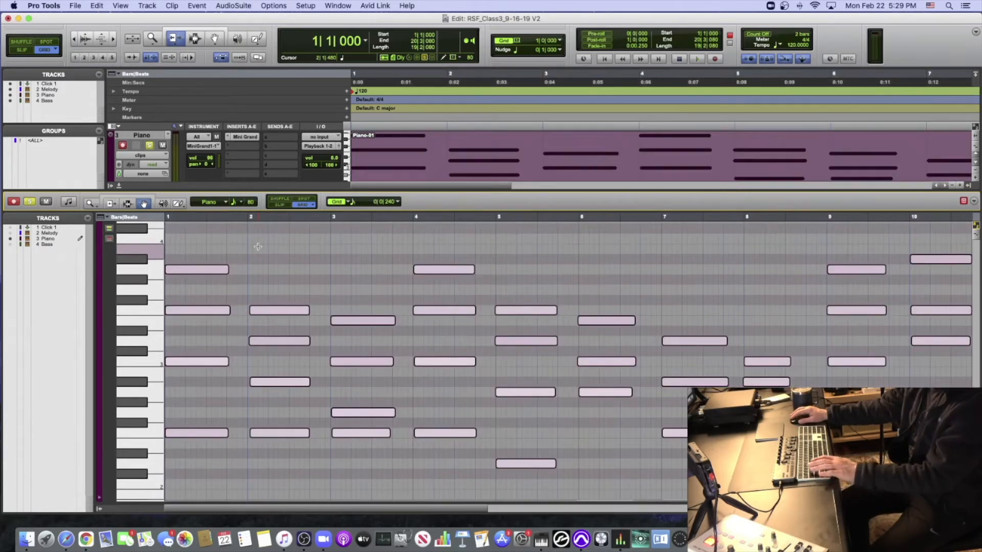
{"action": "key", "text": "super+bracketleft"}
{"action": "key", "text": "super+bracketleft"}
{"action": "key", "text": "super+bracketright"}
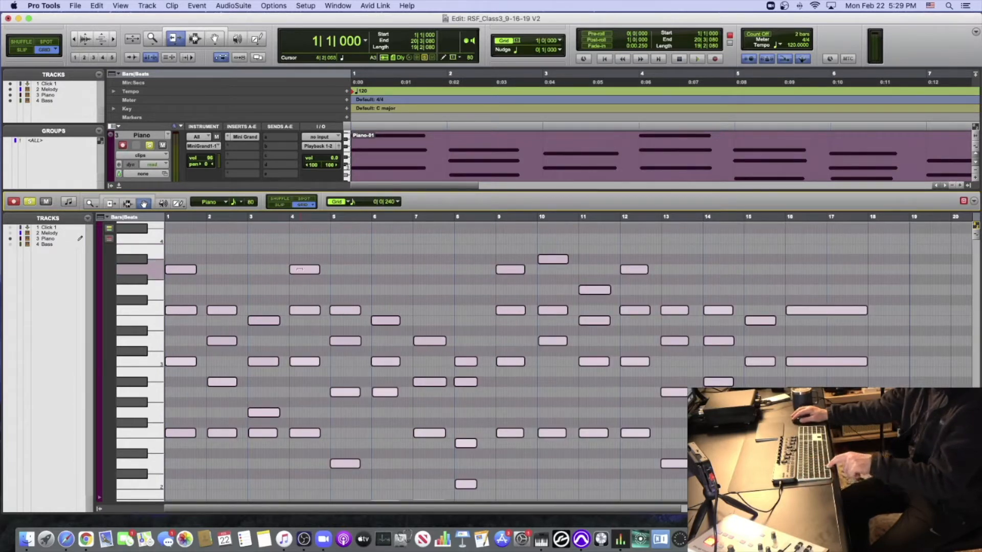
{"action": "mouse_move", "coordinate": [305, 269]}
{"action": "left_mouse_down"}
{"action": "mouse_move", "coordinate": [309, 230]}
{"action": "mouse_move", "coordinate": [307, 272]}
{"action": "left_mouse_up"}
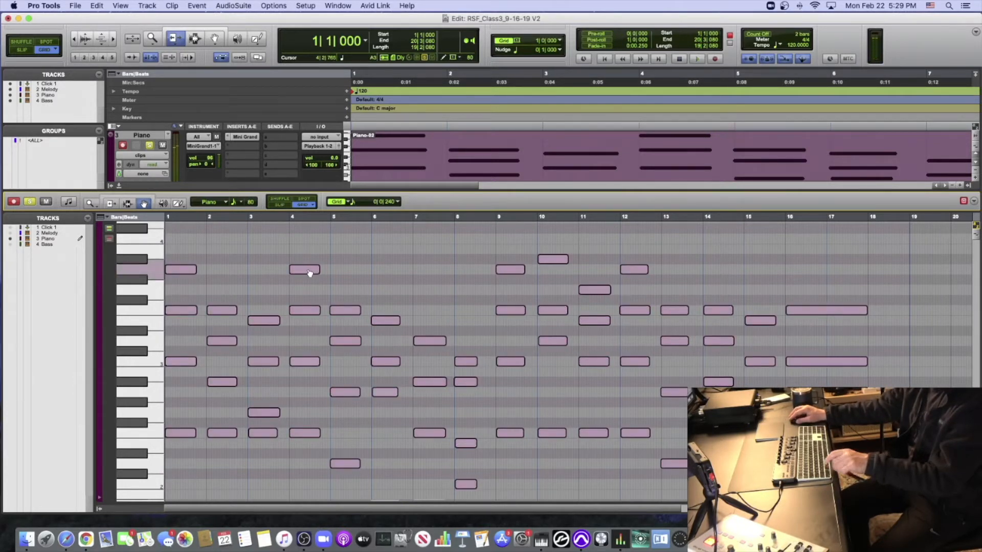
{"action": "left_click", "coordinate": [315, 256]}
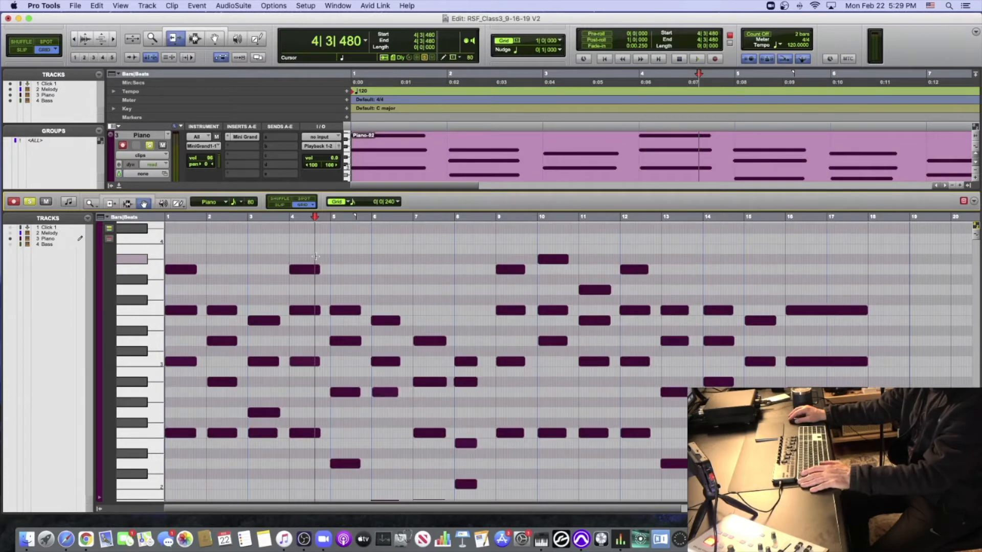
- Bring the F2 note in bar 14 of the Piano to velocity 127, and briefly play the part from the start
{"action": "scroll", "coordinate": [713, 422], "scroll_direction": "down", "scroll_amount": 2}
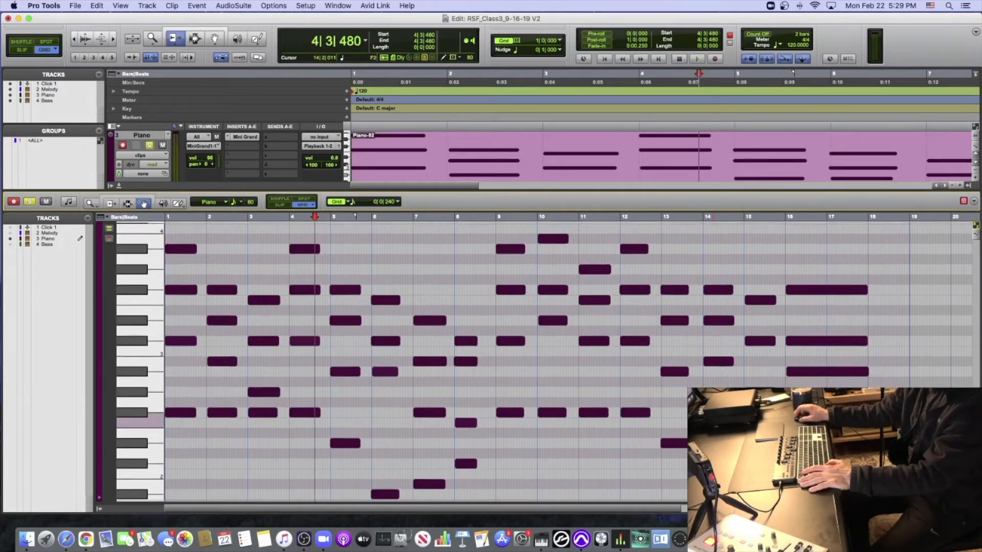
{"action": "scroll", "coordinate": [714, 421], "scroll_direction": "down", "scroll_amount": 6}
{"action": "left_click", "coordinate": [708, 281]}
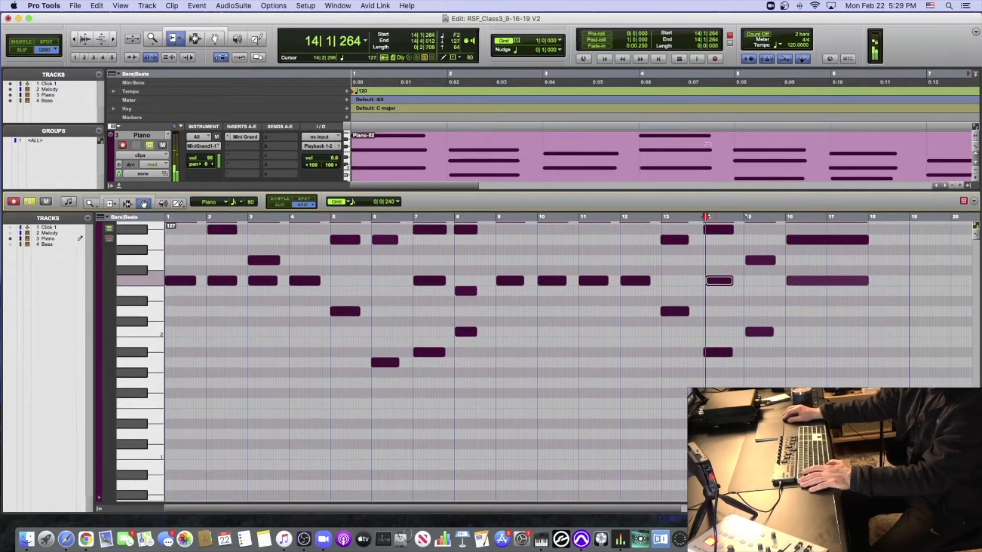
{"action": "scroll", "coordinate": [593, 303], "scroll_direction": "up", "scroll_amount": 4}
{"action": "scroll", "coordinate": [592, 304], "scroll_direction": "up", "scroll_amount": 3}
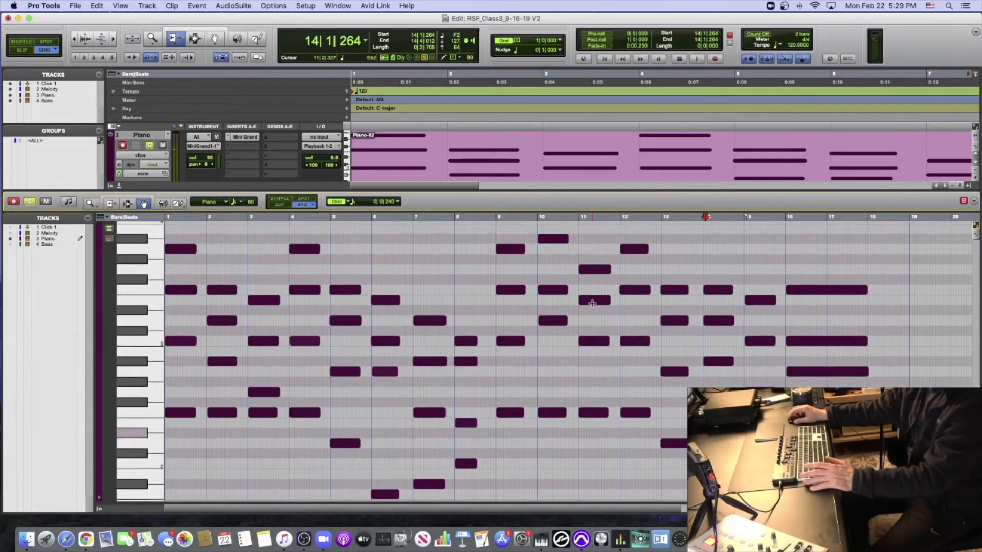
{"action": "key", "text": "Return"}
{"action": "key", "text": "space"}
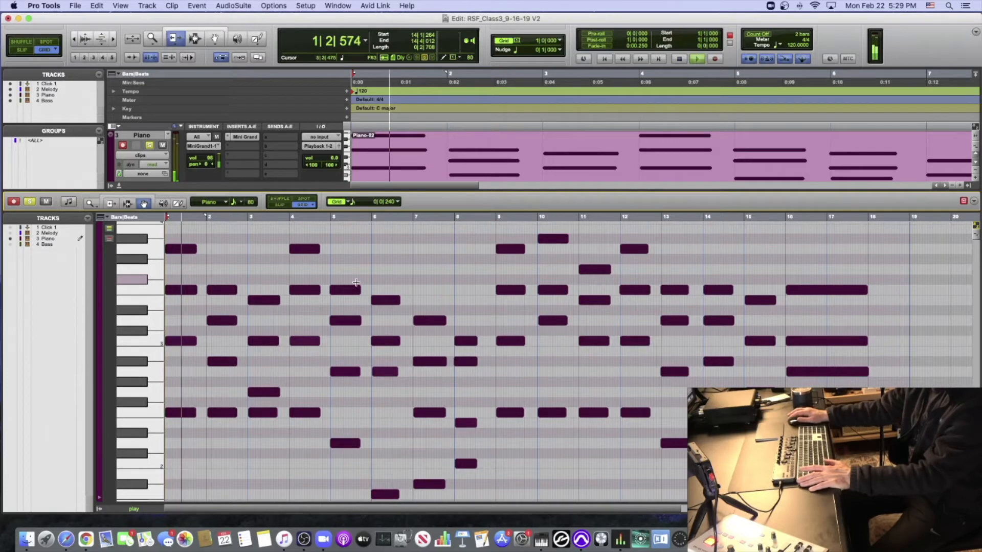
{"action": "key", "text": "space"}
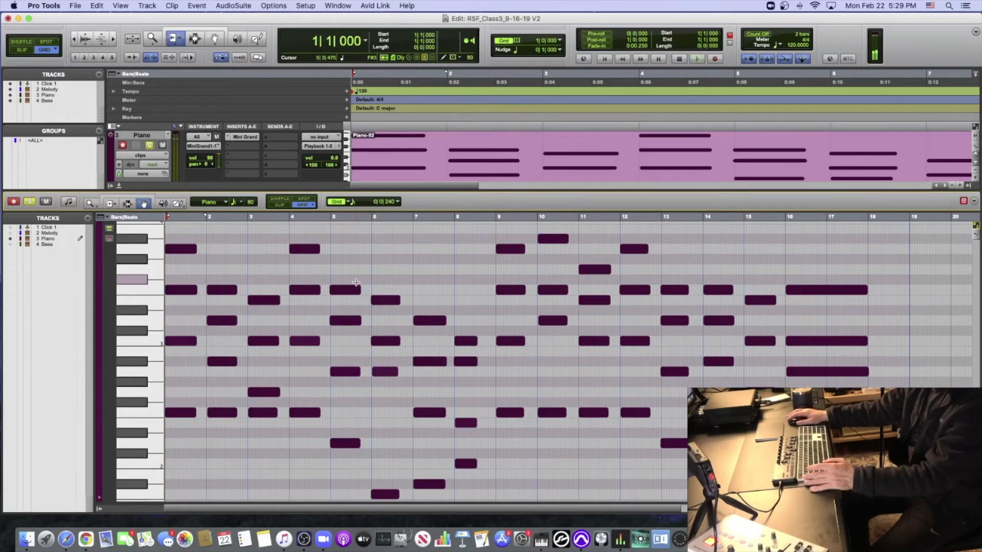
- Lower the velocities of all Piano notes together by about 45, and play the part from the start
{"action": "key", "text": "super+a"}
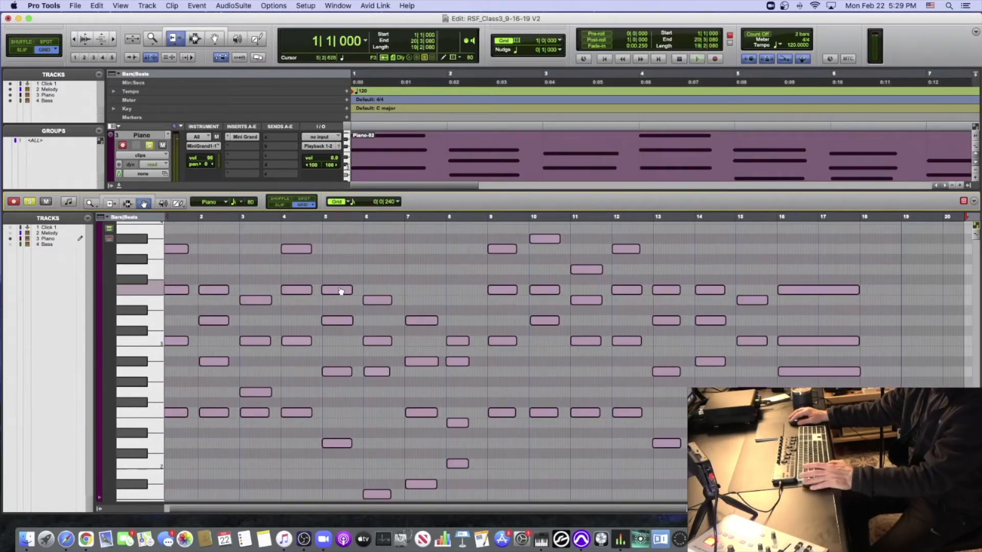
{"action": "left_click", "coordinate": [336, 290]}
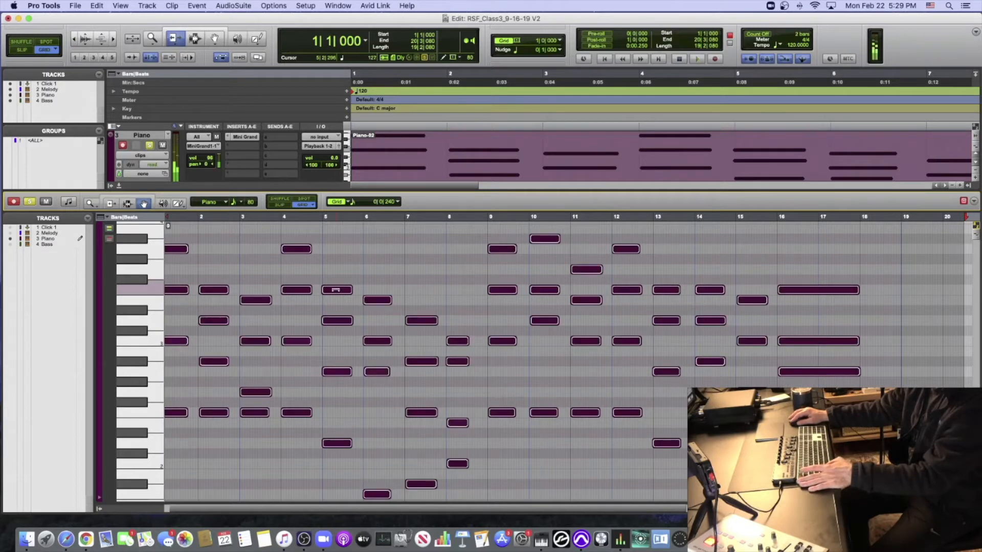
{"action": "left_click_drag", "start_coordinate": [335, 312], "coordinate": [334, 368]}
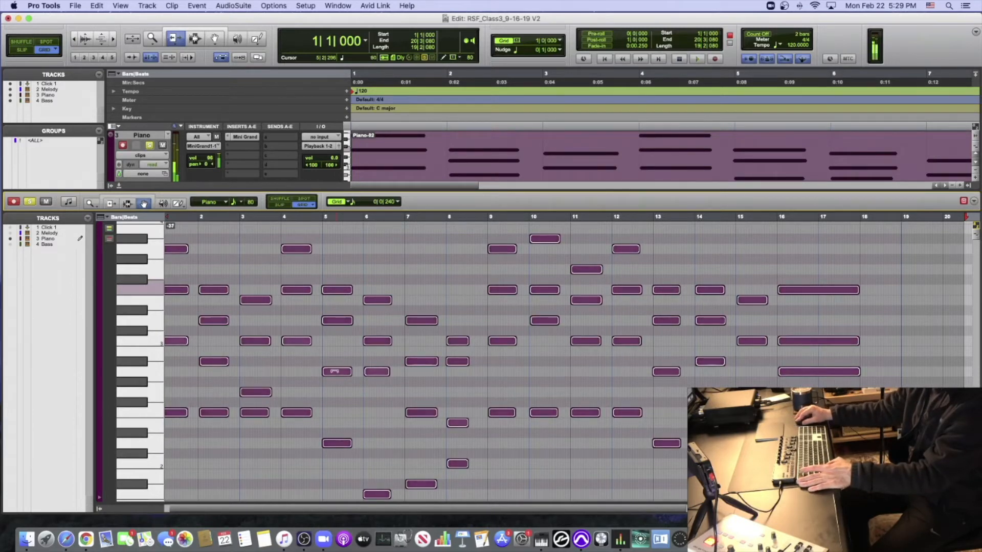
{"action": "left_click_drag", "start_coordinate": [335, 401], "coordinate": [335, 401]}
{"action": "left_click", "coordinate": [334, 400]}
{"action": "key", "text": "space"}
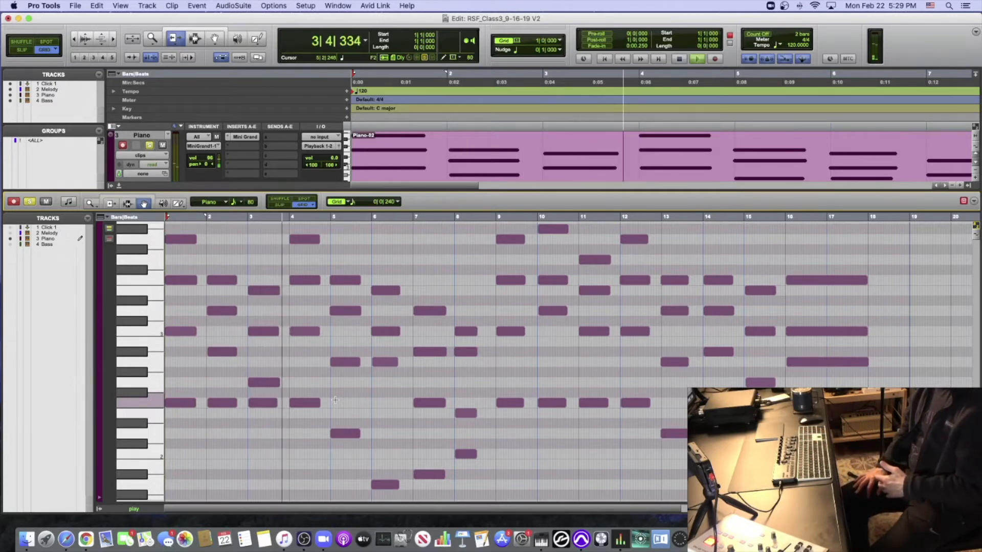
{"action": "key", "text": "space"}
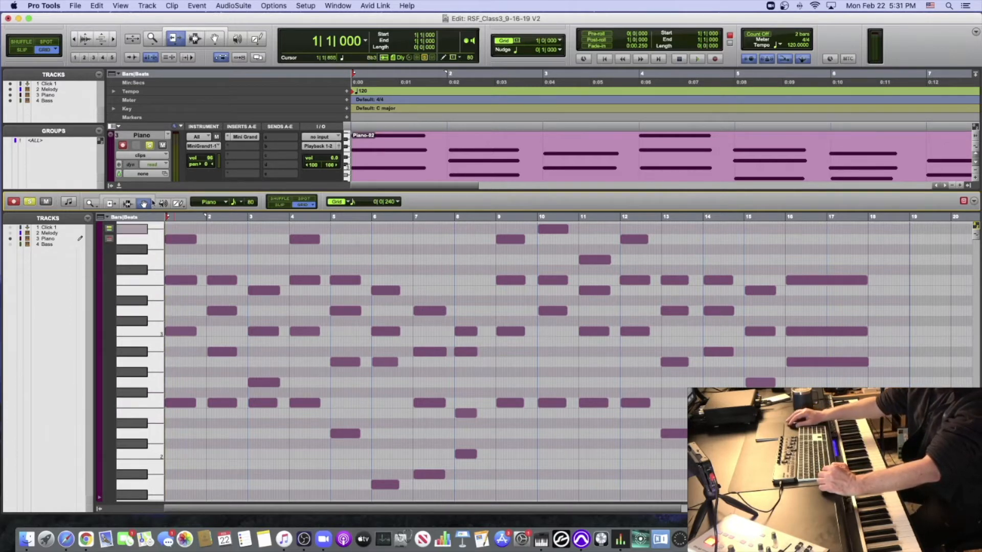
- Select all Piano notes below the top voice of each chord, lower their velocities by about 18, and play the part from the start
{"action": "left_click_drag", "start_coordinate": [178, 258], "coordinate": [180, 402]}
{"action": "key", "text": "Return"}
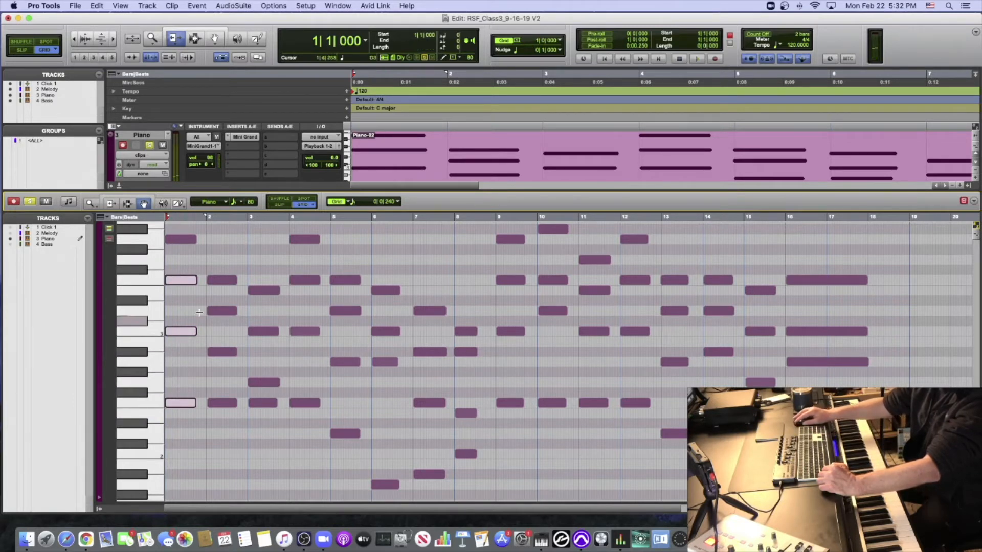
{"action": "left_click_drag", "start_coordinate": [208, 302], "coordinate": [224, 404]}
{"action": "key", "text": "Return"}
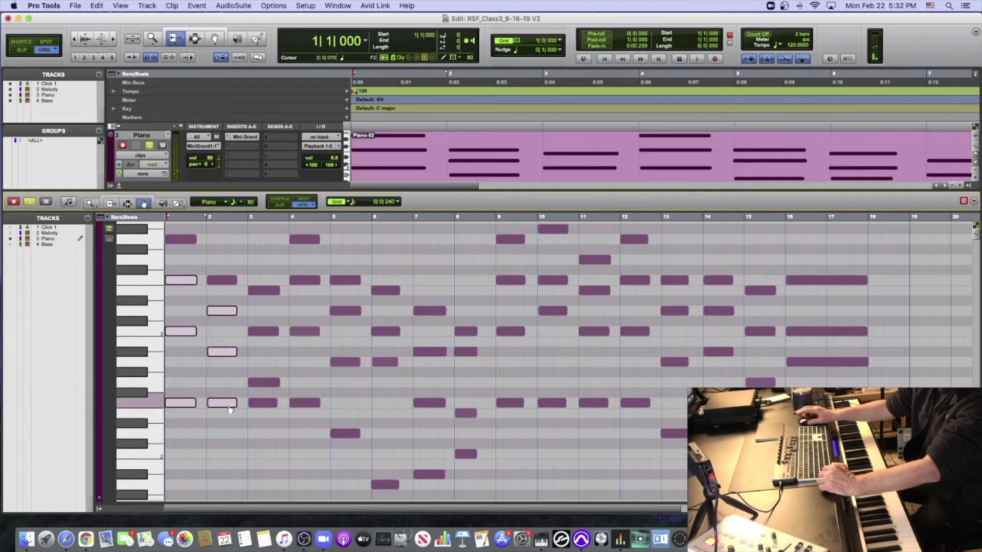
{"action": "left_click_drag", "start_coordinate": [261, 312], "coordinate": [261, 406]}
{"action": "key", "text": "Return"}
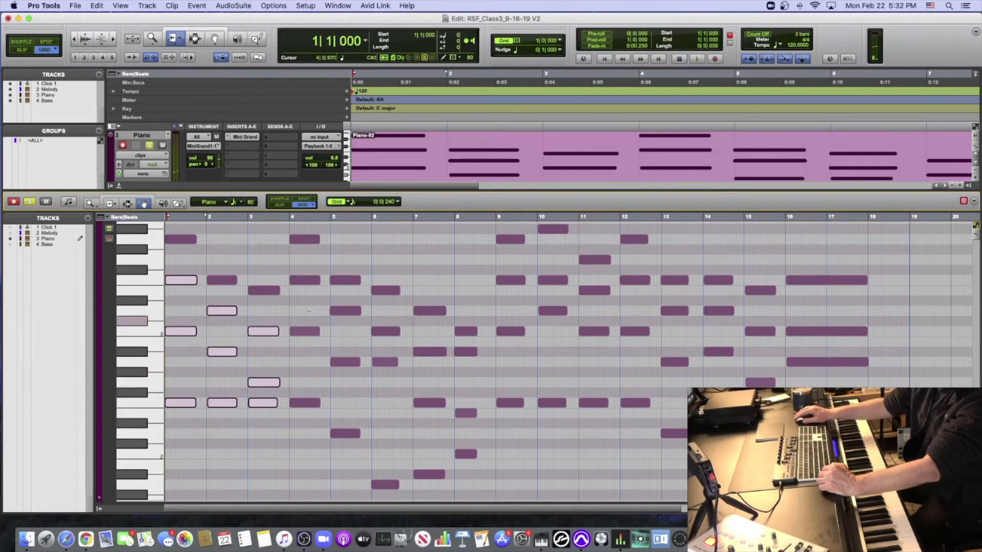
{"action": "left_click_drag", "start_coordinate": [306, 264], "coordinate": [307, 407]}
{"action": "key", "text": "Return"}
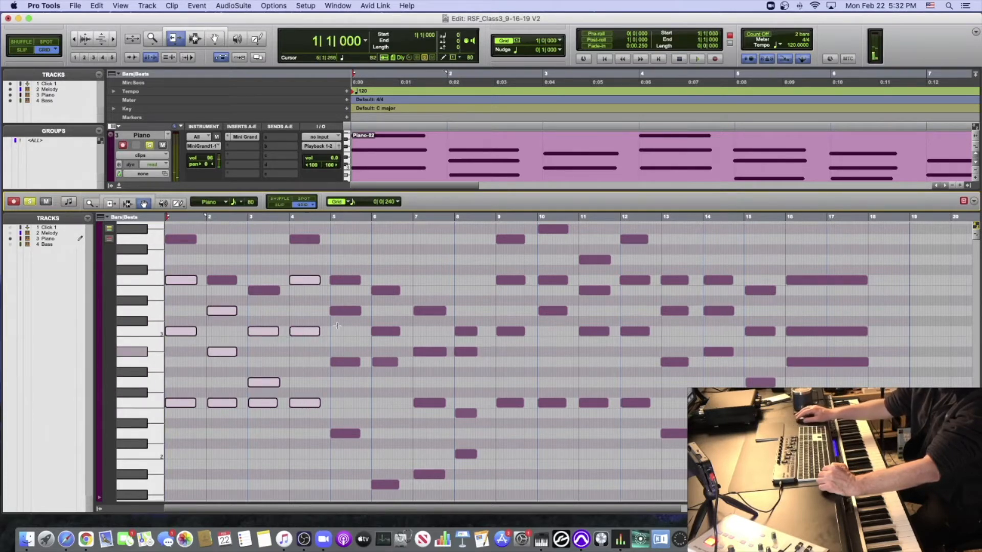
{"action": "left_click_drag", "start_coordinate": [341, 298], "coordinate": [376, 446]}
{"action": "left_click_drag", "start_coordinate": [385, 459], "coordinate": [387, 486]}
{"action": "key", "text": "Return"}
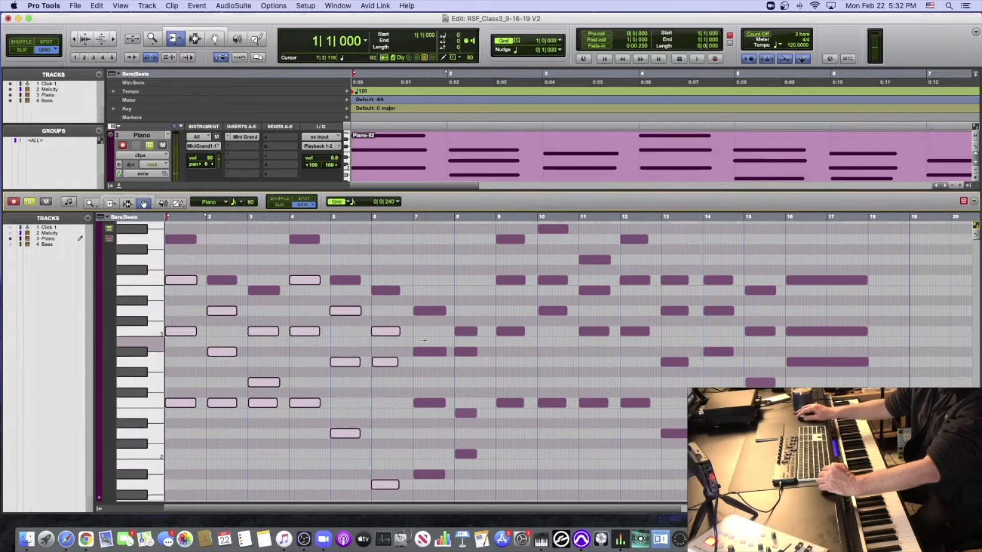
{"action": "left_click_drag", "start_coordinate": [426, 337], "coordinate": [426, 487]}
{"action": "left_click_drag", "start_coordinate": [455, 343], "coordinate": [467, 461]}
{"action": "left_click_drag", "start_coordinate": [497, 267], "coordinate": [507, 413]}
{"action": "mouse_move", "coordinate": [557, 271]}
{"action": "left_mouse_down"}
{"action": "mouse_move", "coordinate": [561, 409]}
{"action": "mouse_move", "coordinate": [592, 308]}
{"action": "mouse_move", "coordinate": [601, 408]}
{"action": "mouse_move", "coordinate": [628, 426]}
{"action": "left_mouse_up"}
{"action": "left_click_drag", "start_coordinate": [662, 293], "coordinate": [718, 481]}
{"action": "left_click_drag", "start_coordinate": [749, 315], "coordinate": [810, 379]}
{"action": "key", "text": "Return"}
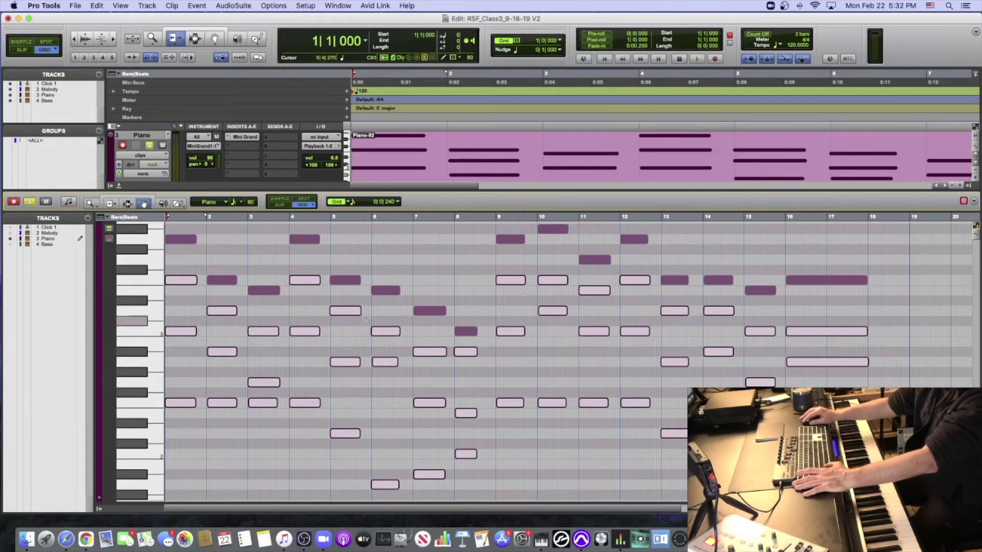
{"action": "key", "text": "super+a"}
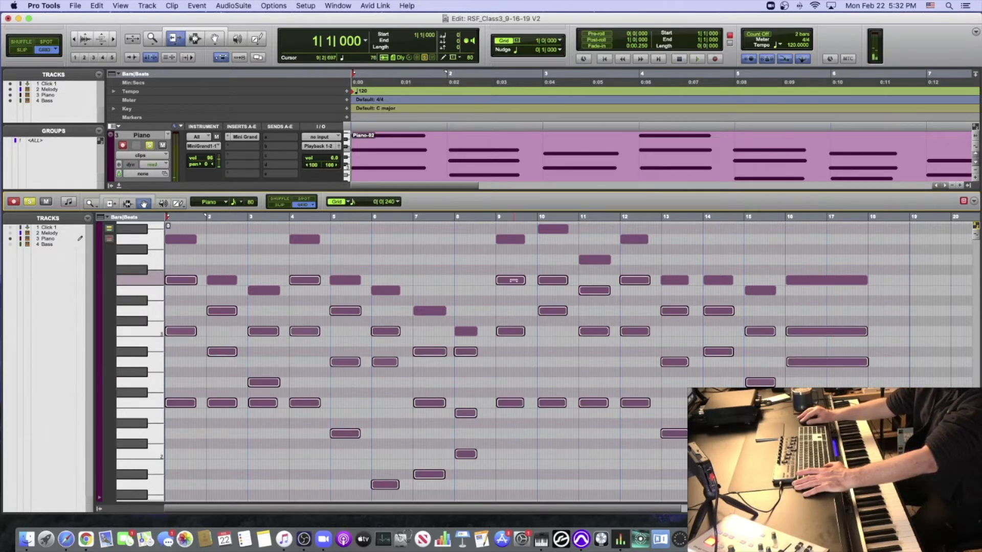
{"action": "left_click", "coordinate": [512, 321]}
{"action": "key", "text": "space"}
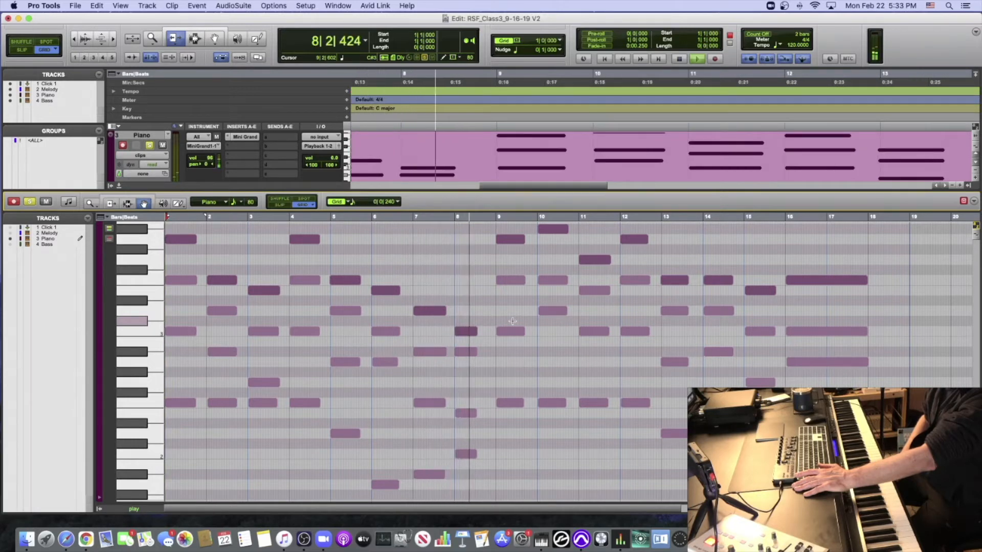
{"action": "key", "text": "space"}
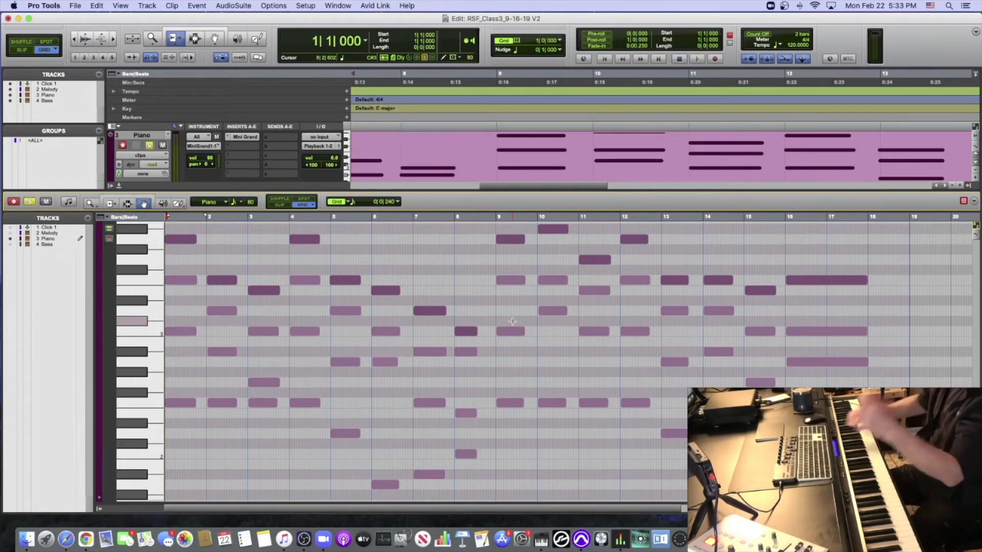
- Close the docked MIDI editor, solo the Melody and Piano tracks together, and play them from bar 1
{"action": "left_click", "coordinate": [150, 145]}
{"action": "scroll", "coordinate": [152, 147], "scroll_direction": "up", "scroll_amount": 2}
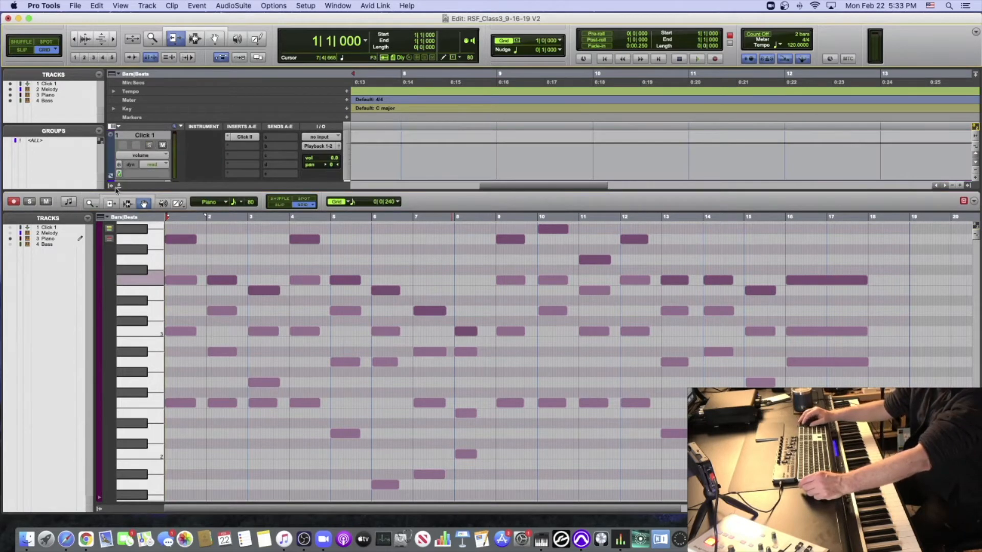
{"action": "left_click", "coordinate": [119, 187]}
{"action": "left_click", "coordinate": [148, 195]}
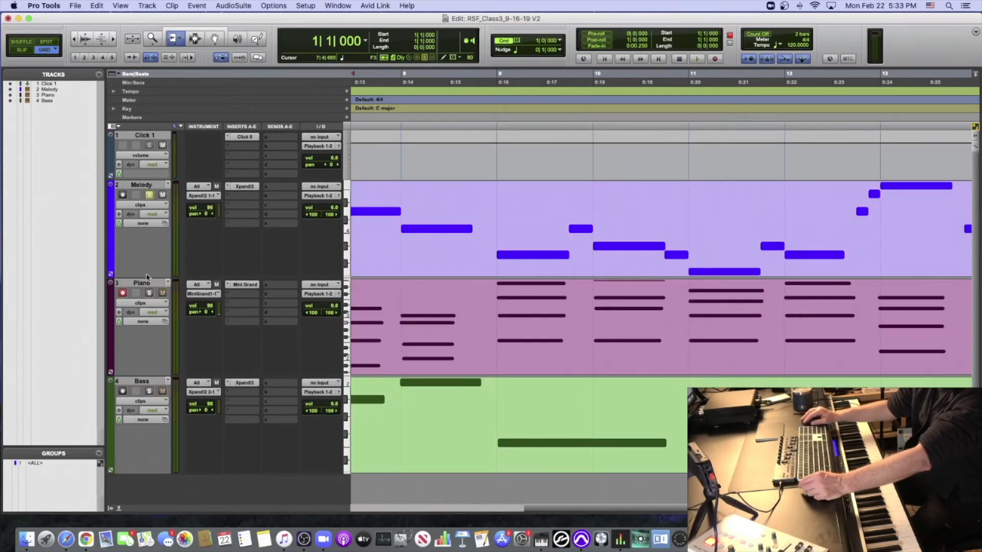
{"action": "left_click", "coordinate": [149, 293]}
{"action": "key", "text": "space"}
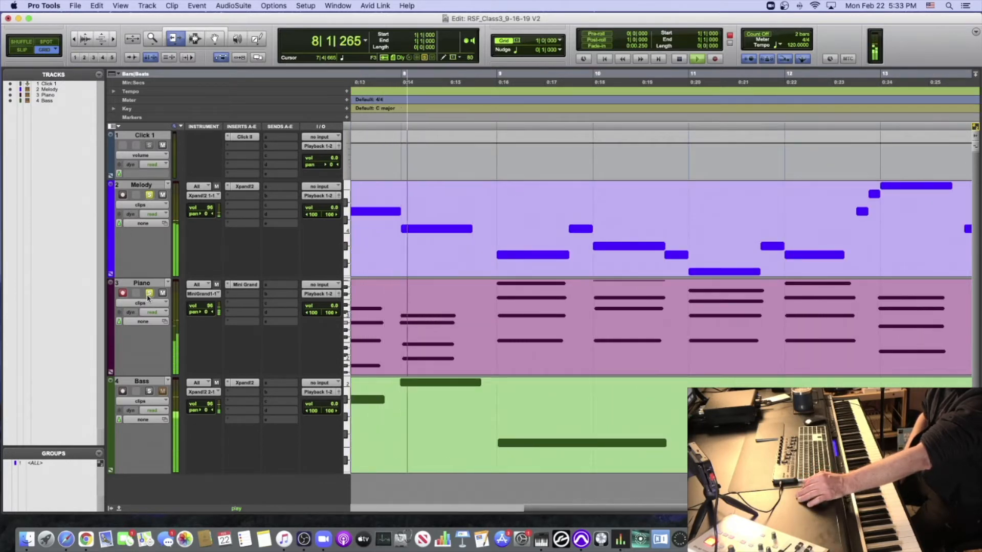
{"action": "key", "text": "space"}
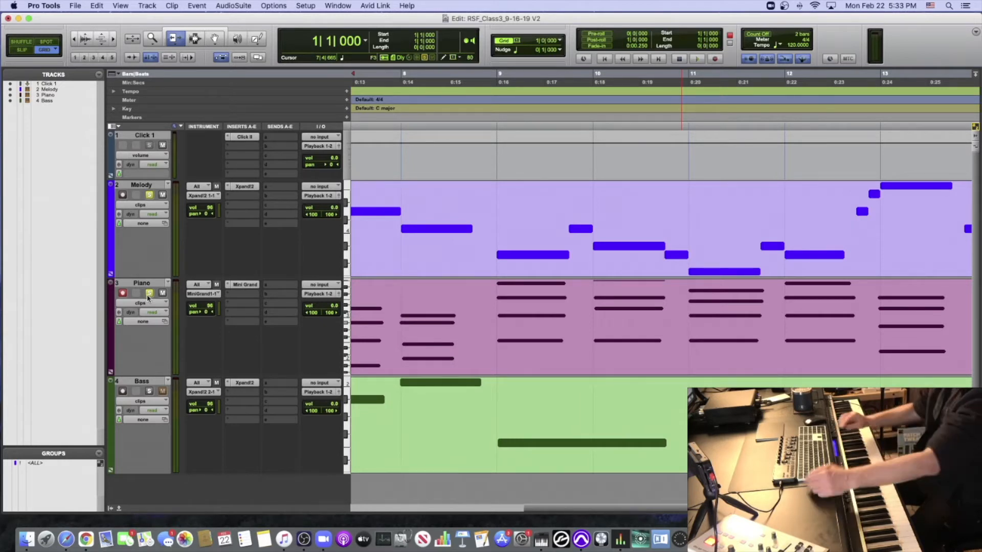
- Clear the Melody and Piano solos, disarm Piano recording, and open the Bass clip in the docked MIDI editor
{"action": "left_click", "coordinate": [150, 195]}
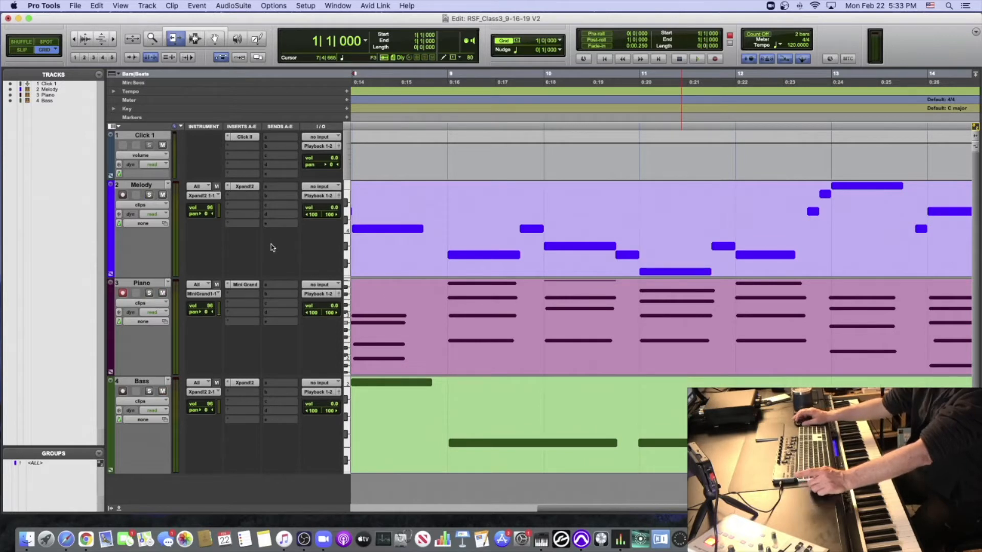
{"action": "left_click", "coordinate": [123, 294]}
{"action": "left_click", "coordinate": [221, 38]}
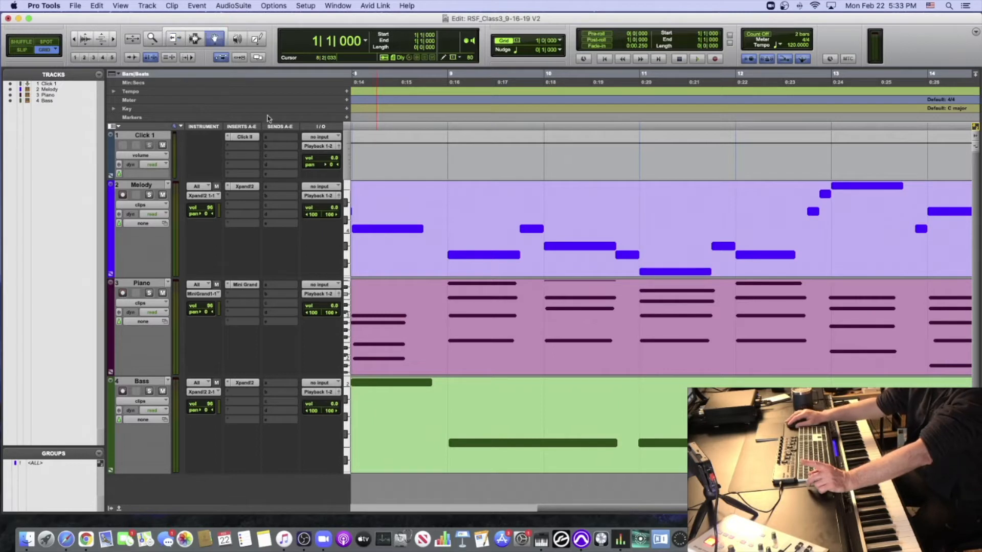
{"action": "left_click", "coordinate": [391, 393]}
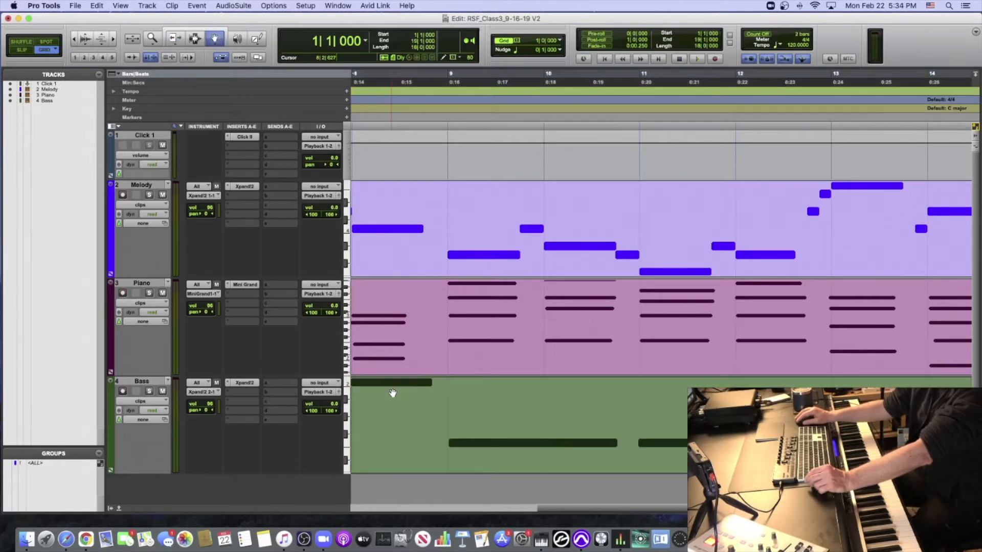
{"action": "double_click", "coordinate": [393, 392]}
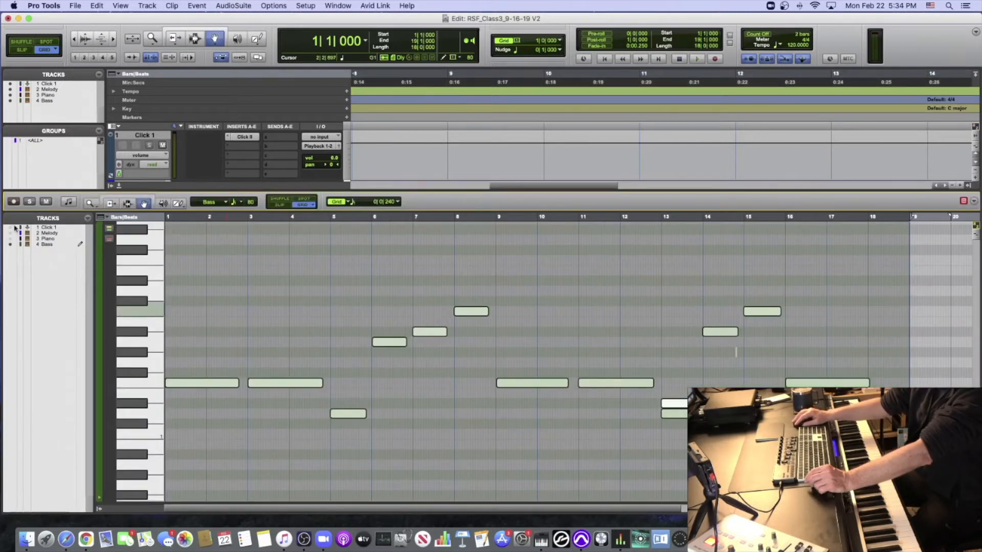
- Solo the Bass track and play its part from bar 1 with a closer view of the opening notes
{"action": "left_click", "coordinate": [29, 203]}
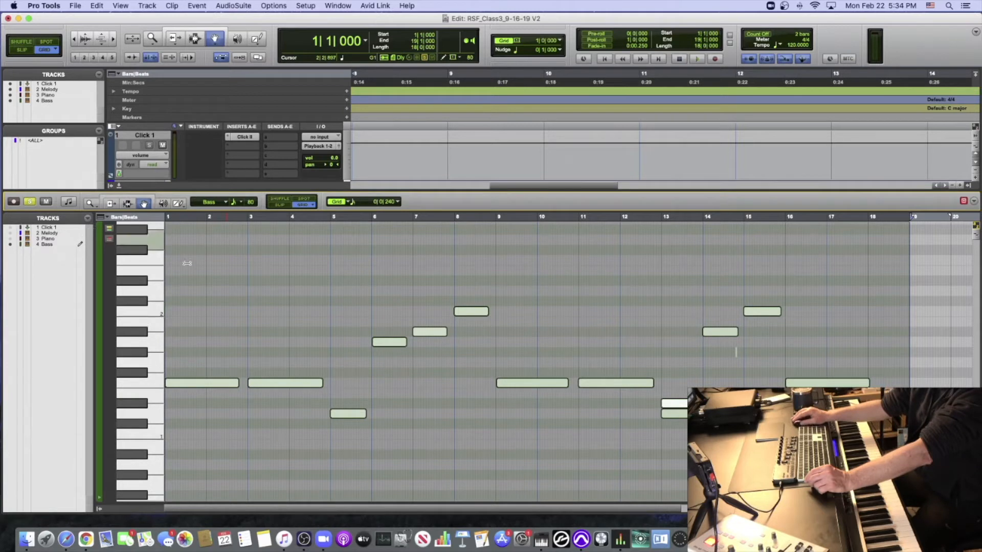
{"action": "left_click", "coordinate": [294, 297]}
{"action": "key", "text": "space"}
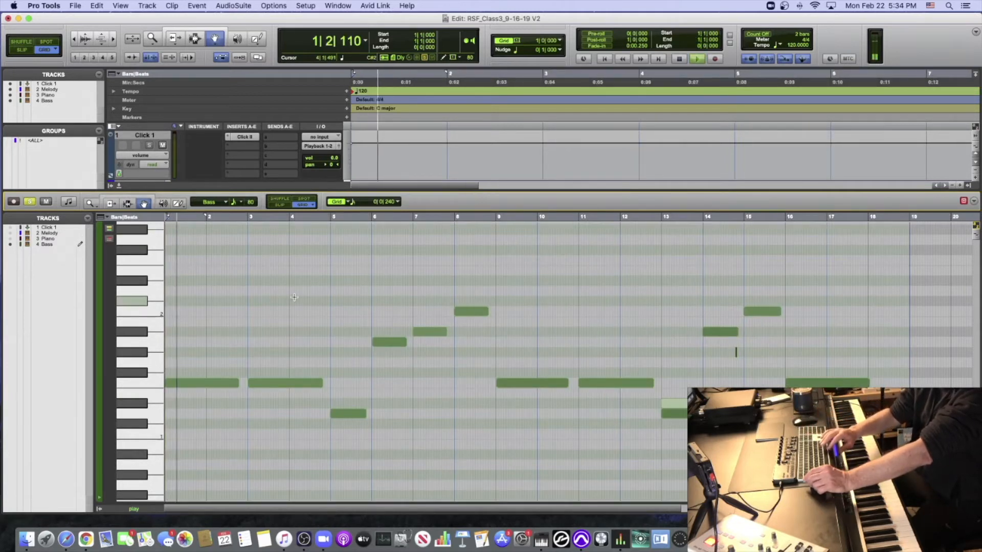
{"action": "scroll", "coordinate": [294, 297], "scroll_direction": "up", "scroll_amount": 2}
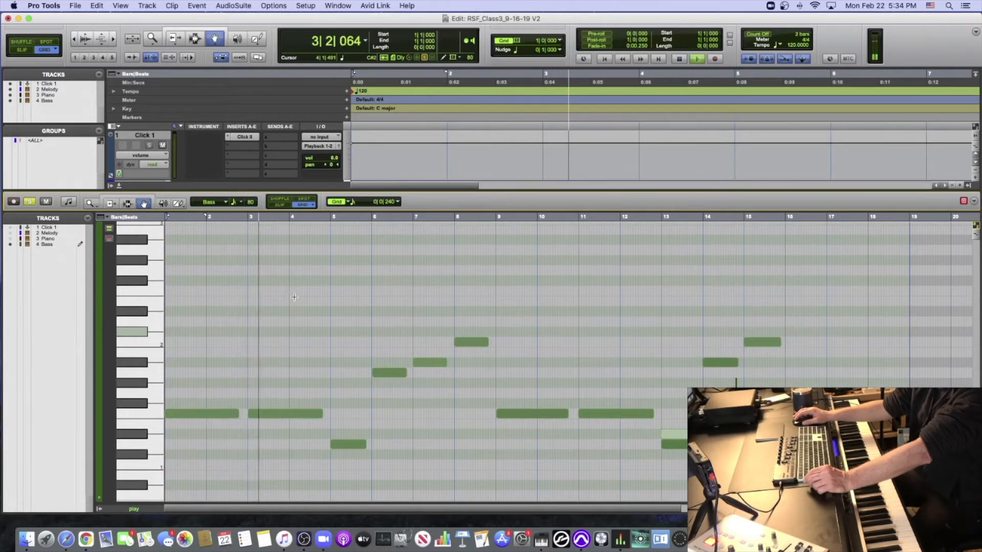
{"action": "key", "text": "super+bracketright"}
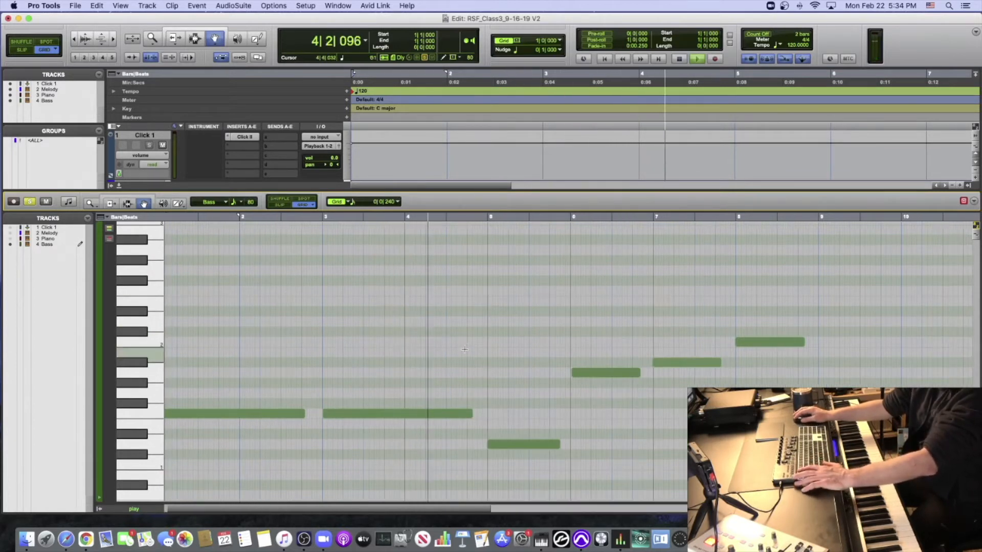
{"action": "key", "text": "space"}
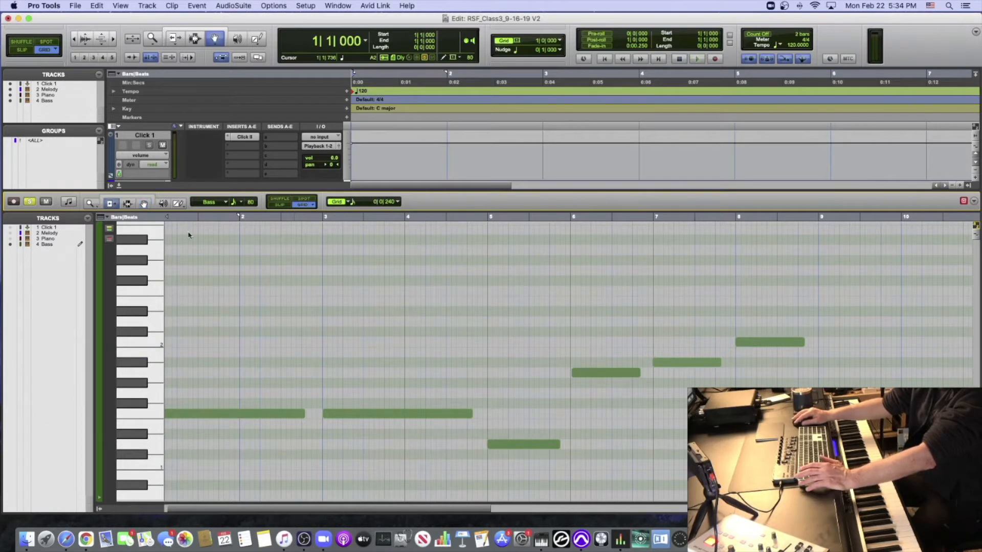
- Trim the starts of the Bass notes in bars 5, 6, 7, 8, 9 and 11 to their bar lines
{"action": "left_click", "coordinate": [495, 444]}
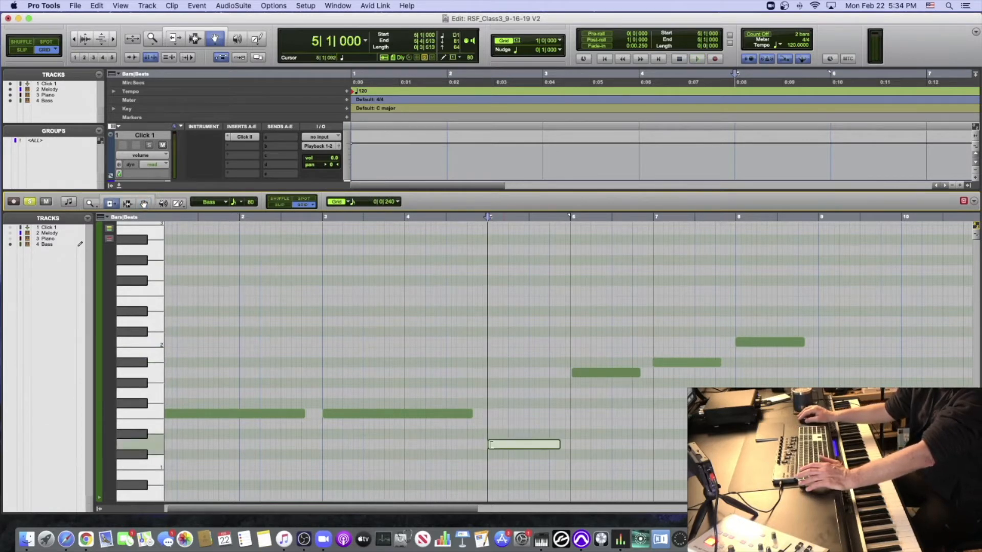
{"action": "left_click", "coordinate": [574, 374]}
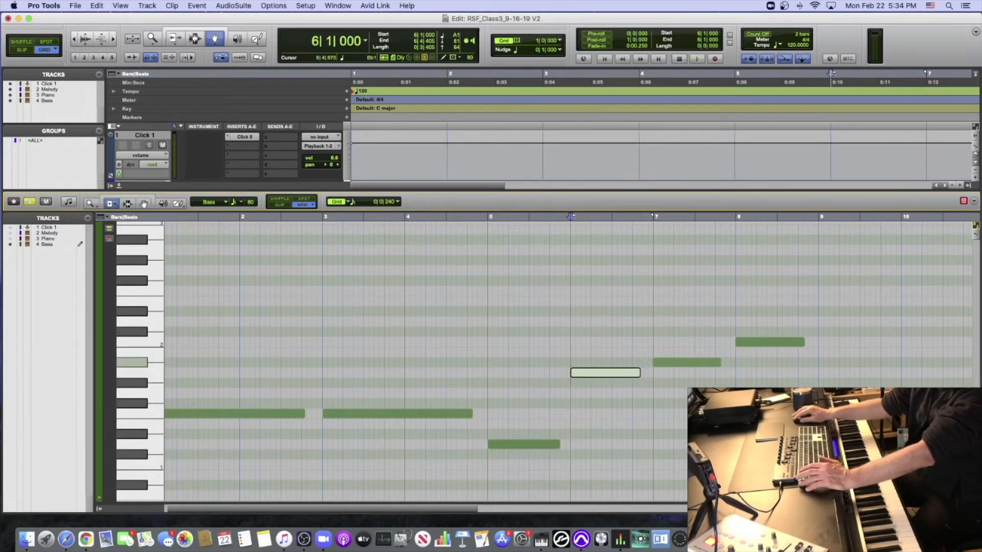
{"action": "left_click", "coordinate": [655, 363]}
{"action": "left_click", "coordinate": [737, 341]}
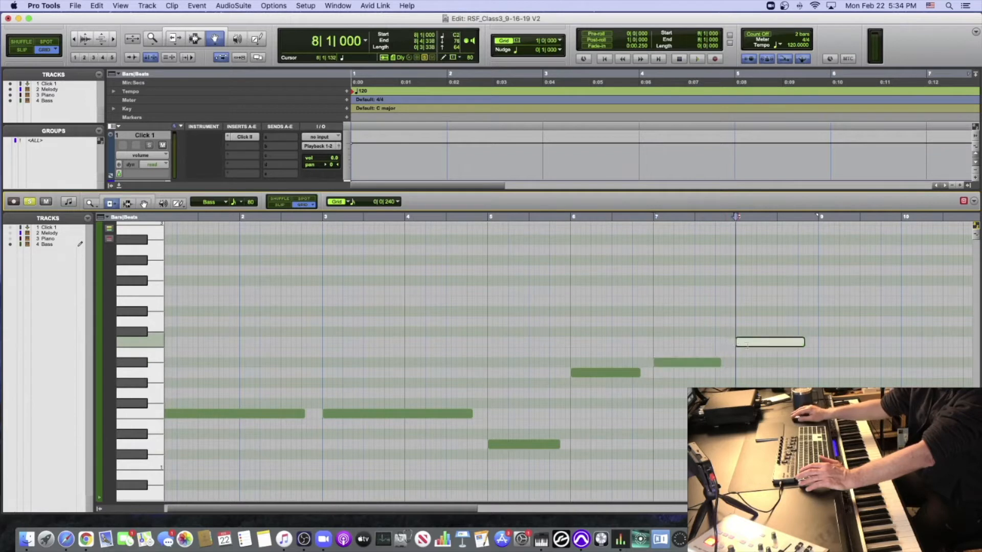
{"action": "left_click", "coordinate": [824, 414]}
{"action": "scroll", "coordinate": [818, 413], "scroll_direction": "right", "scroll_amount": 10}
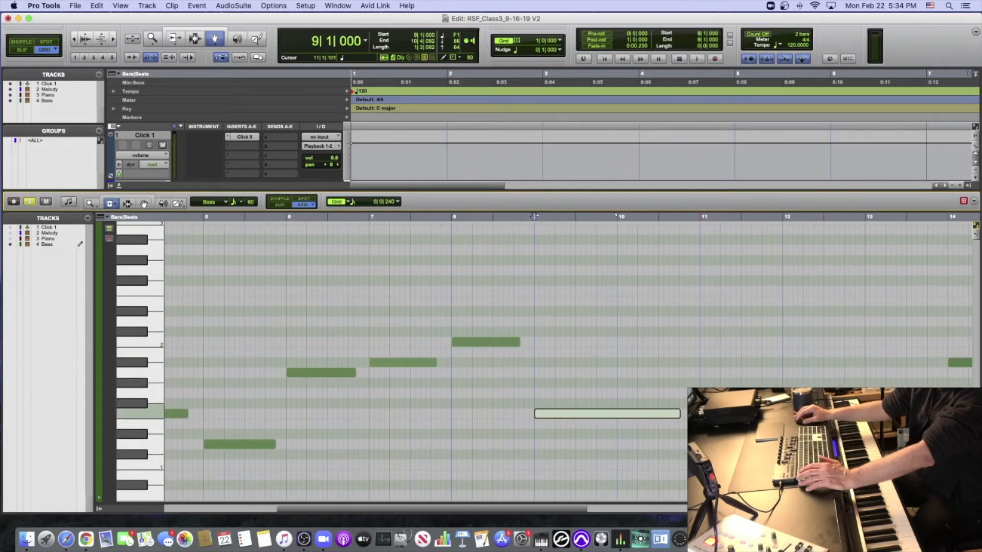
{"action": "left_click", "coordinate": [702, 414]}
{"action": "scroll", "coordinate": [700, 217], "scroll_direction": "right", "scroll_amount": 12}
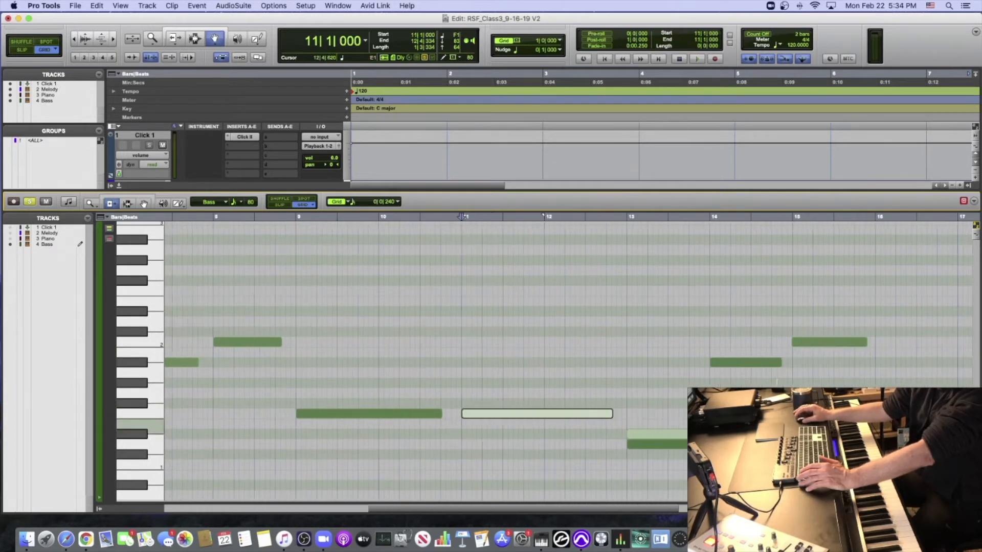
- Play the Bass from bar 13 and delete the stray Eb1 note in bar 13 and the very short note late in bar 14
{"action": "left_click", "coordinate": [518, 217]}
{"action": "key", "text": "space"}
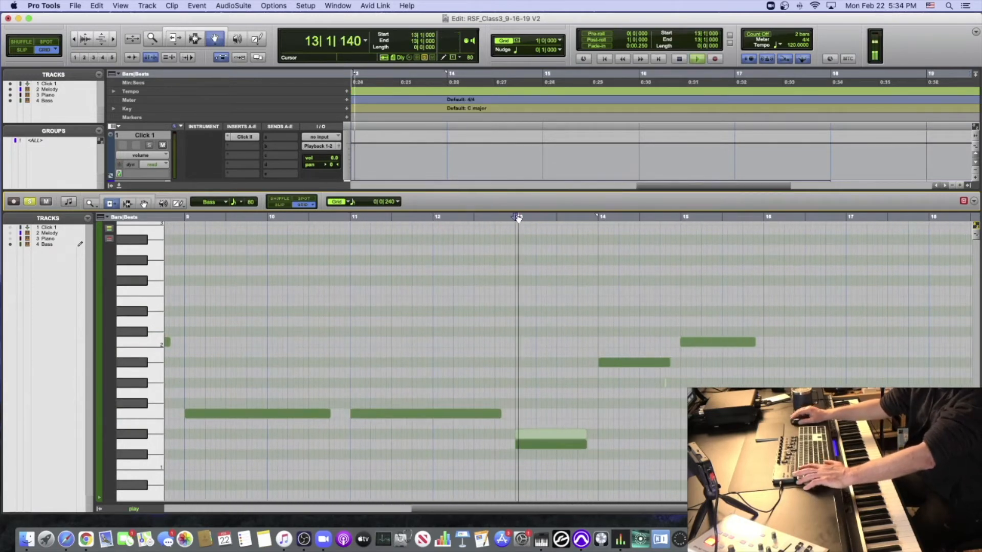
{"action": "key", "text": "space"}
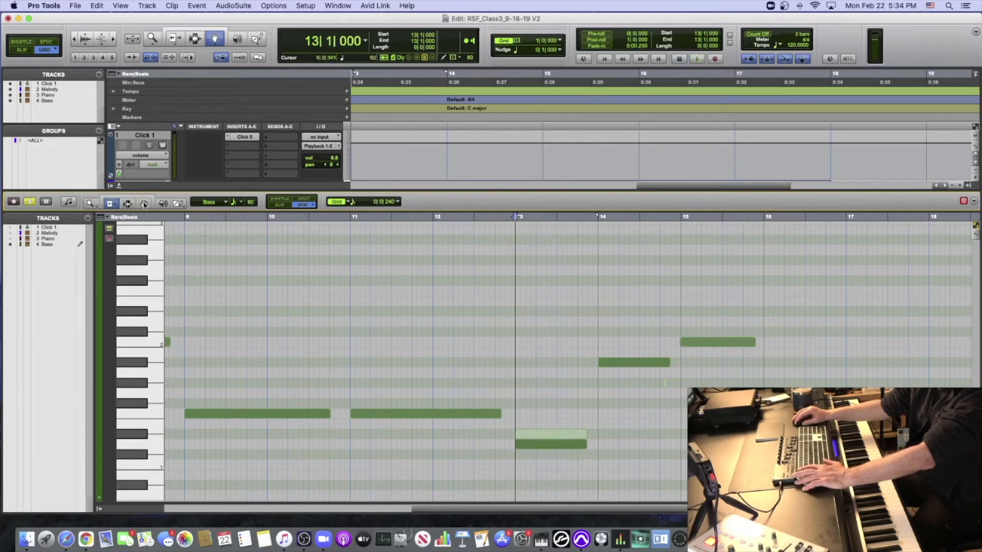
{"action": "left_click", "coordinate": [539, 436]}
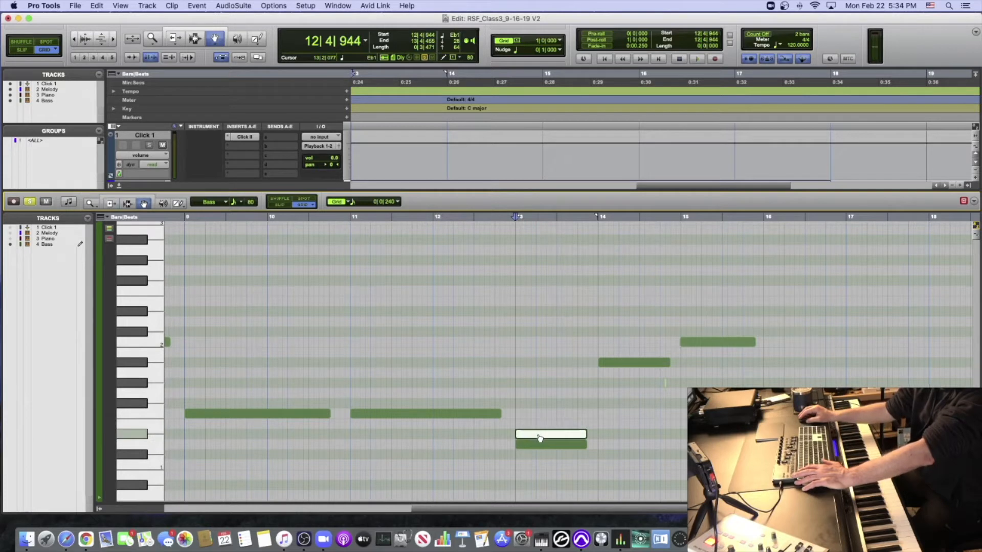
{"action": "key", "text": "Delete"}
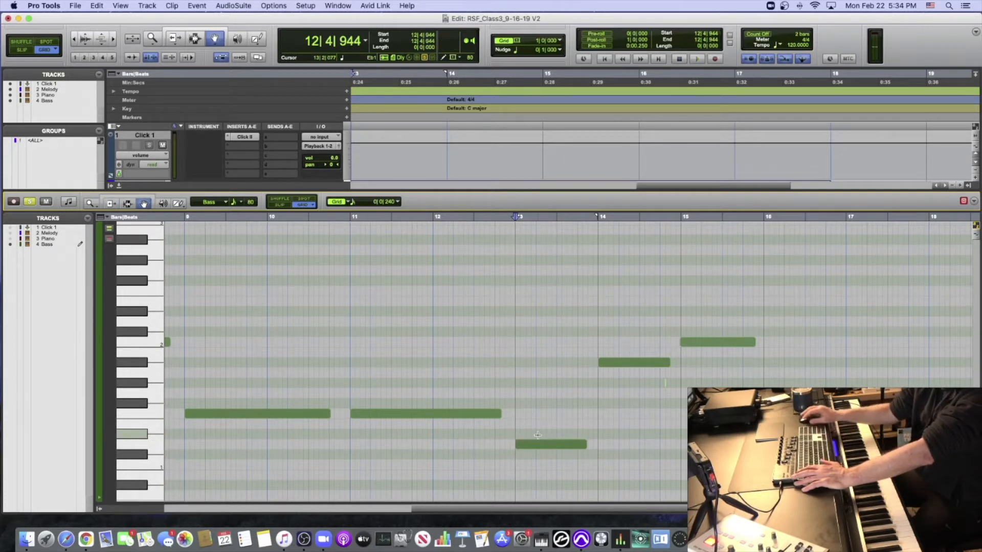
{"action": "left_click_drag", "start_coordinate": [651, 373], "coordinate": [684, 397]}
{"action": "key", "text": "Delete"}
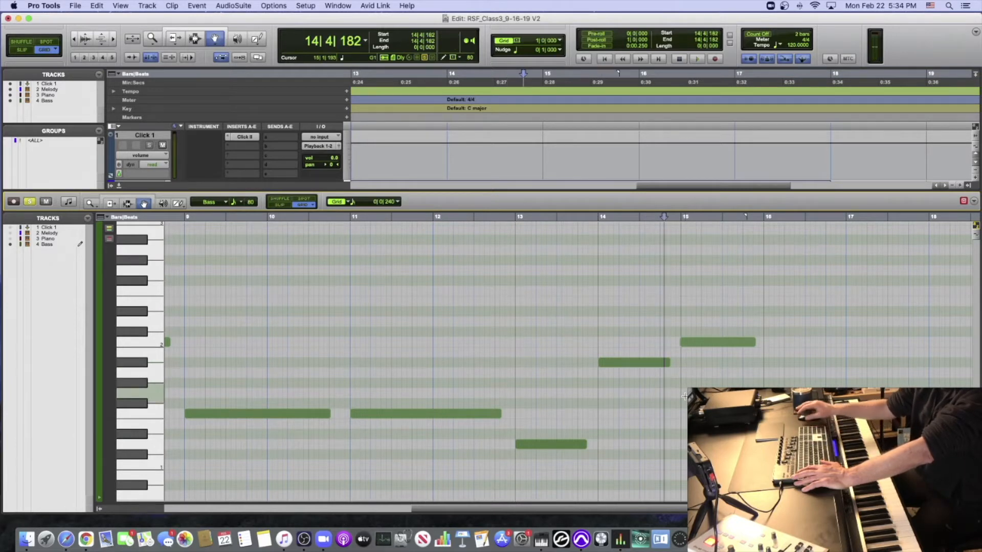
- Trim the starts of the Bass notes in bars 15 and 16 to their bar lines
{"action": "scroll", "coordinate": [683, 395], "scroll_direction": "right", "scroll_amount": 1}
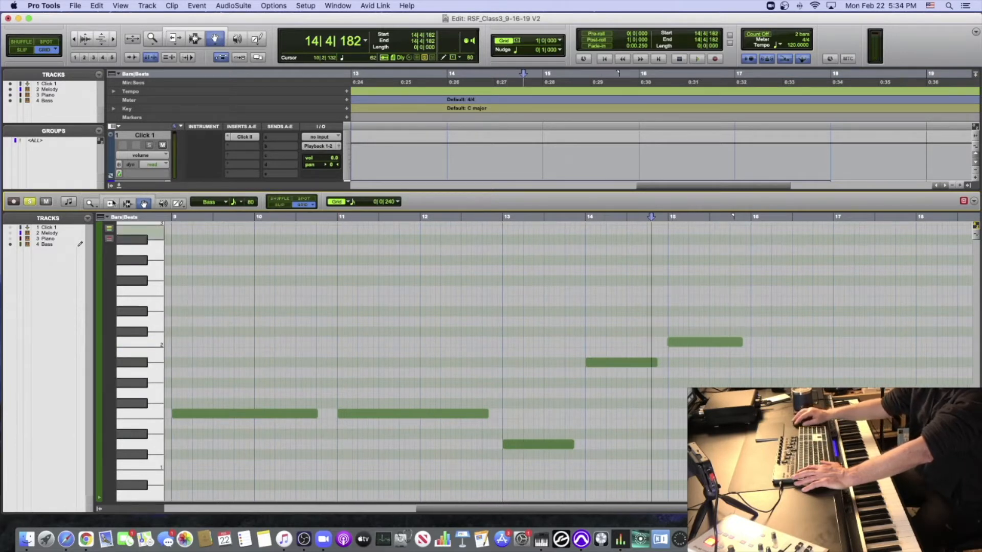
{"action": "left_click", "coordinate": [111, 203]}
{"action": "left_click", "coordinate": [668, 342]}
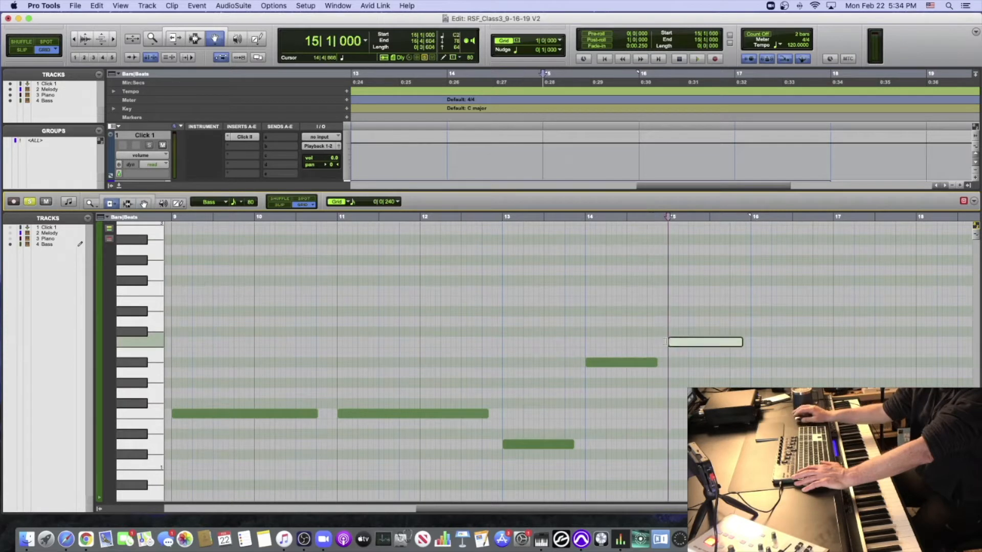
{"action": "left_click", "coordinate": [753, 413]}
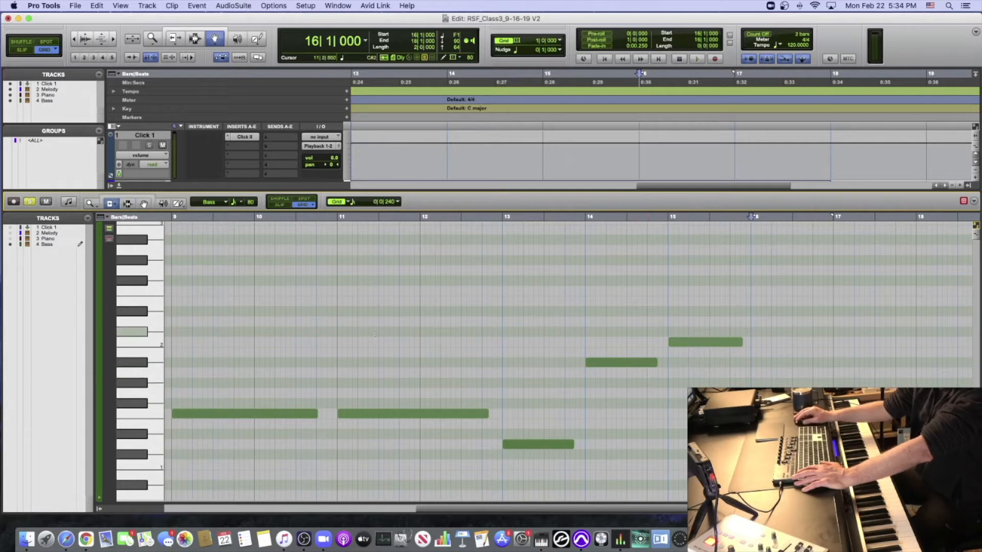
- Close the Bass note editor, solo the Piano together with the Bass, and play both from bar 1
{"action": "scroll", "coordinate": [375, 334], "scroll_direction": "left", "scroll_amount": 10}
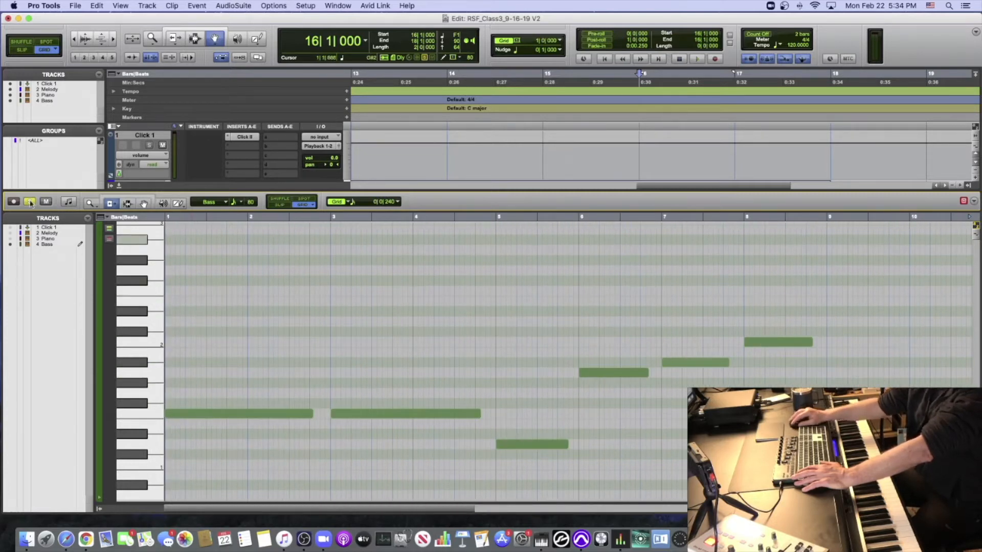
{"action": "left_click", "coordinate": [119, 187]}
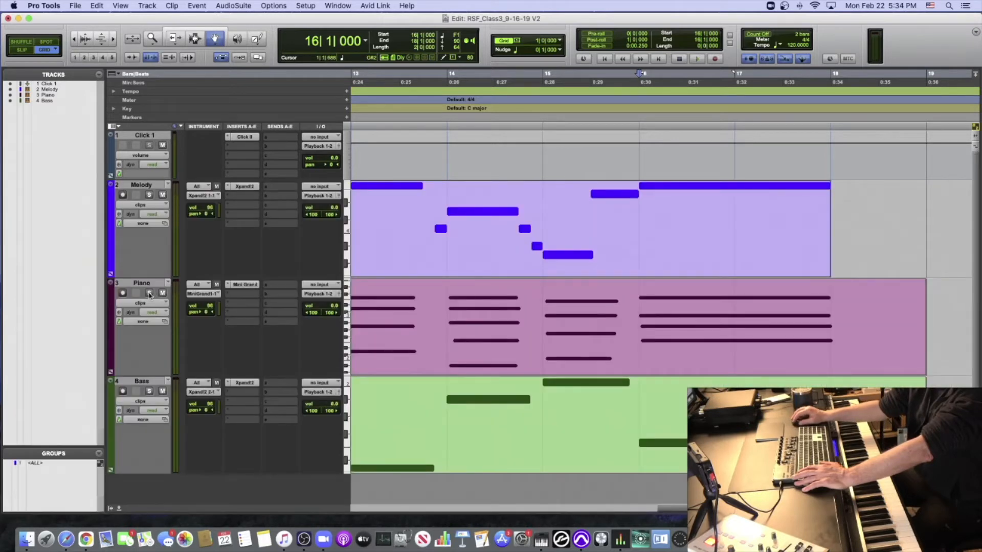
{"action": "left_click", "coordinate": [149, 391]}
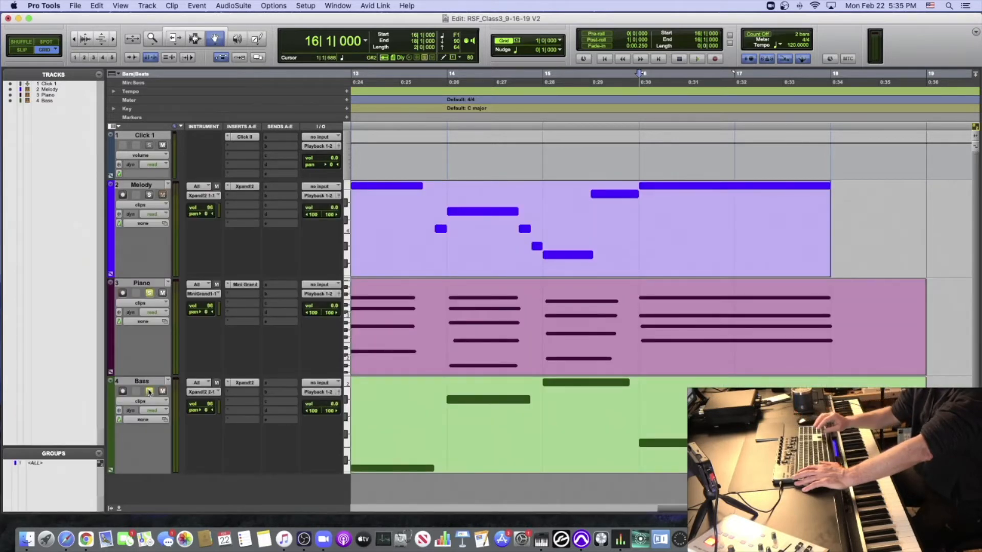
{"action": "key", "text": "Return"}
{"action": "key", "text": "space"}
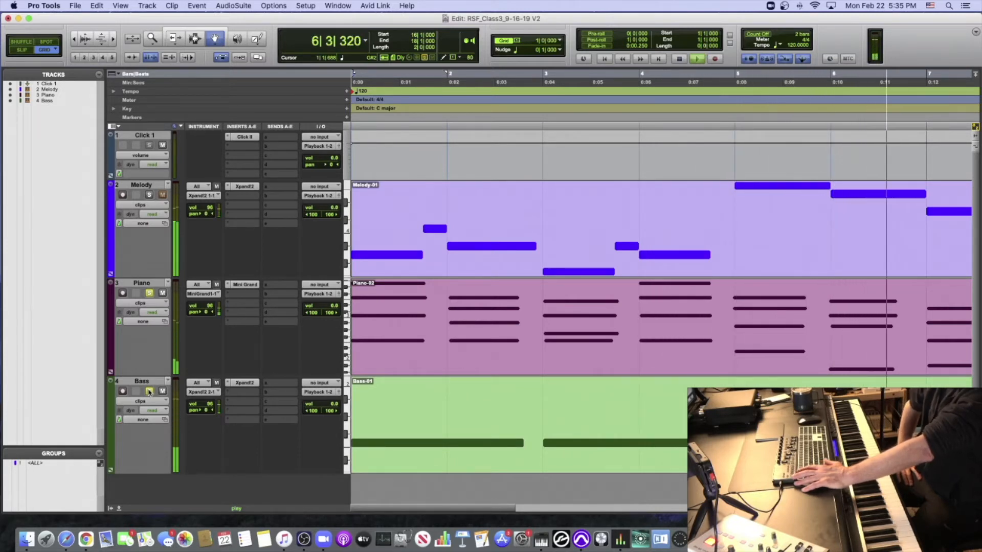
{"action": "key", "text": "space"}
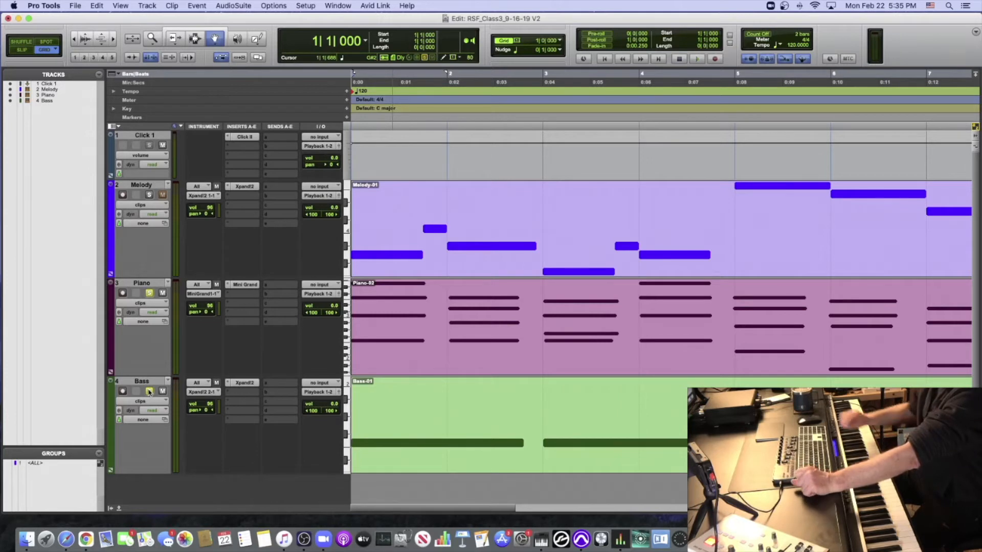
- Lower the velocities of all Bass notes together by about 16 in the note editor and play the part from bar 1
{"action": "scroll", "coordinate": [148, 392], "scroll_direction": "down", "scroll_amount": 2}
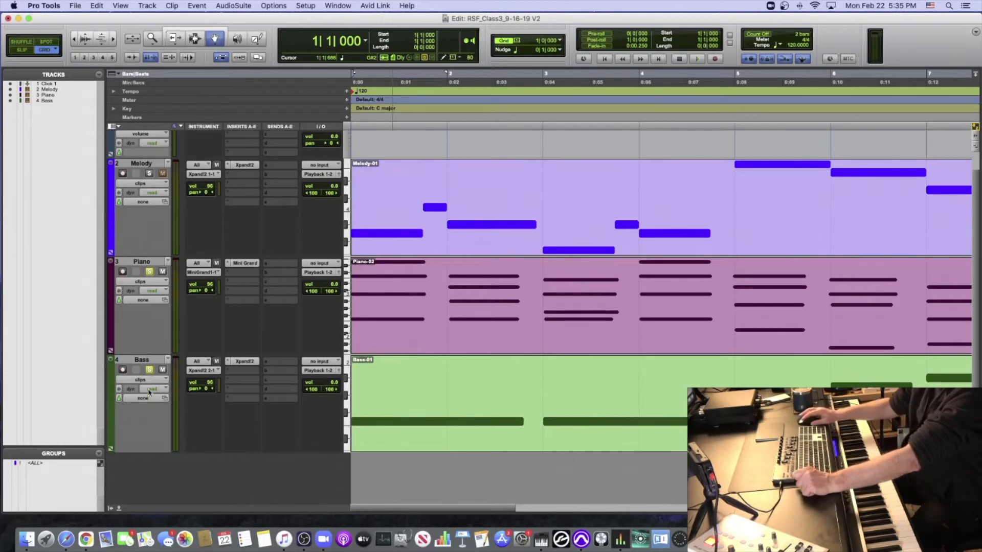
{"action": "double_click", "coordinate": [408, 391]}
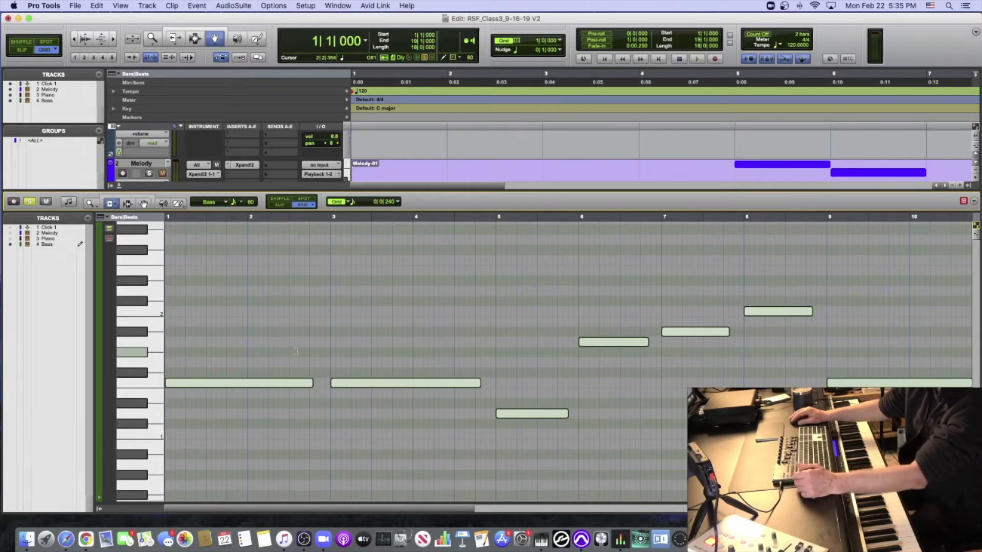
{"action": "key", "text": "super+bracketleft"}
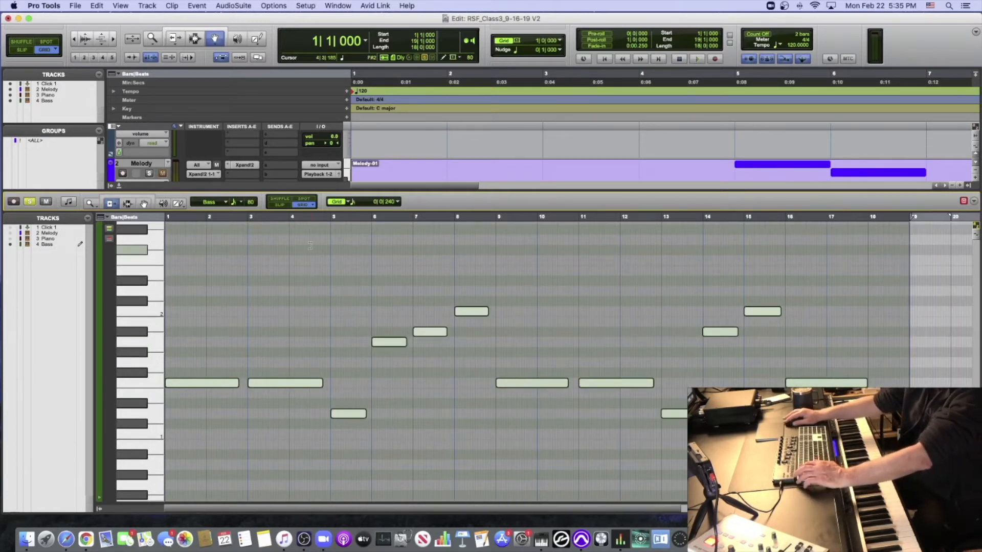
{"action": "left_click", "coordinate": [306, 219]}
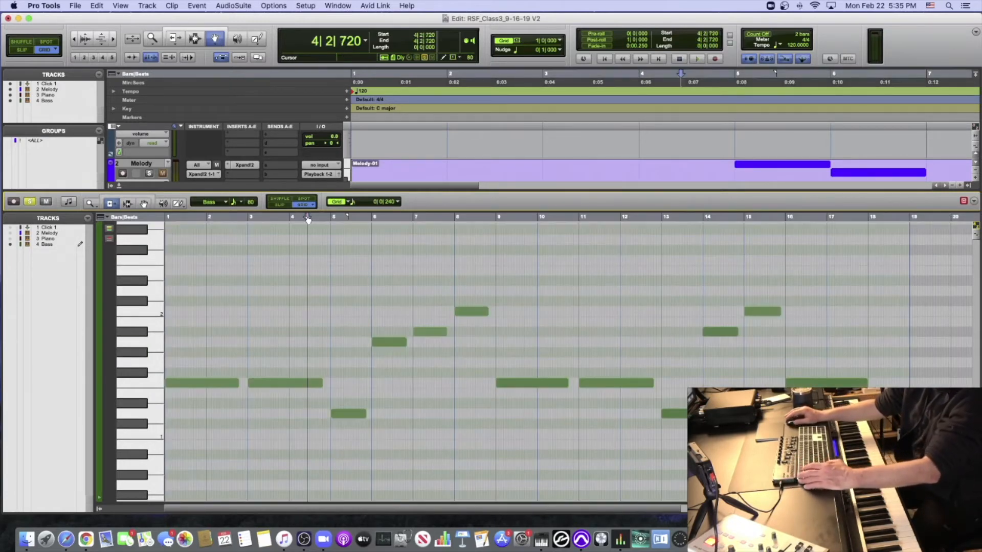
{"action": "key", "text": "super+a"}
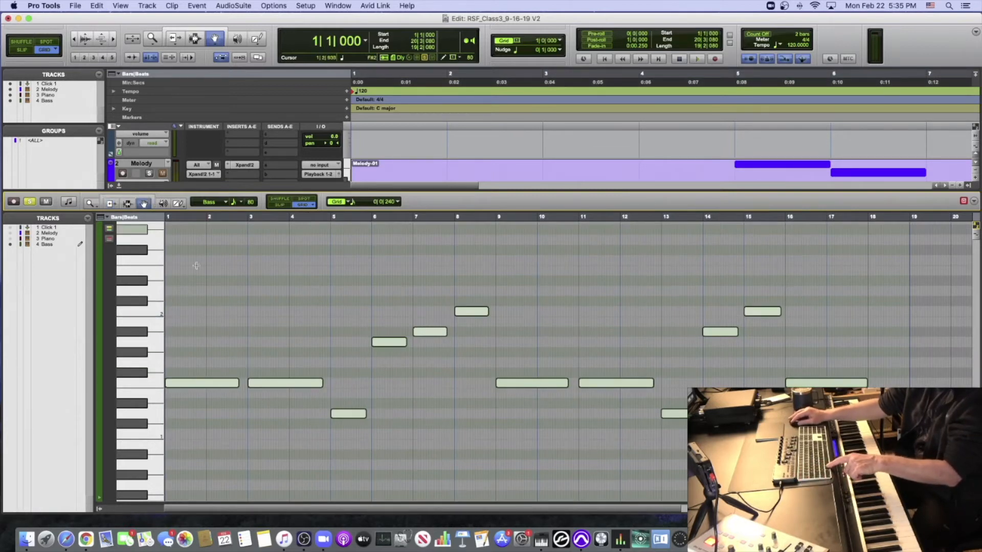
{"action": "left_click", "coordinate": [202, 405]}
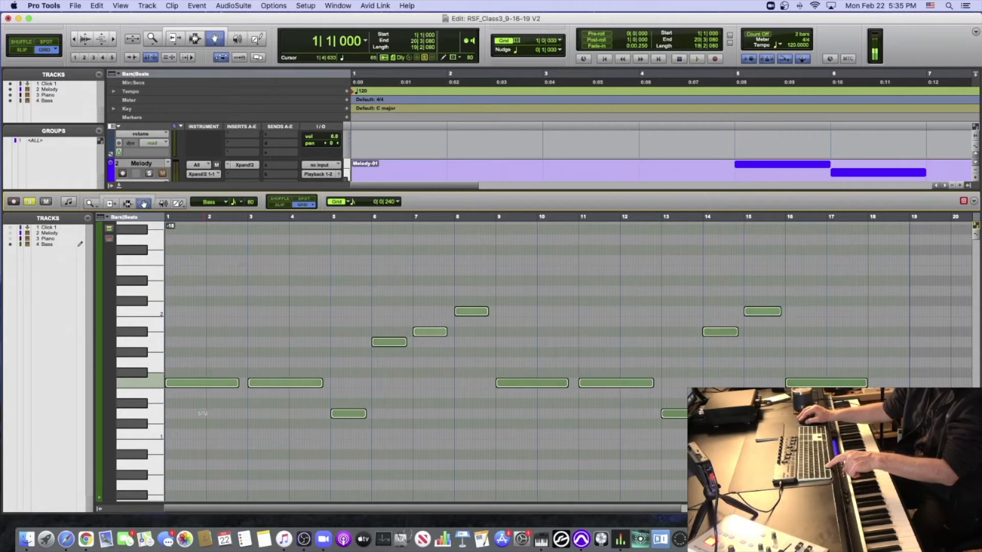
{"action": "left_click_drag", "start_coordinate": [202, 413], "coordinate": [203, 414]}
{"action": "key", "text": "space"}
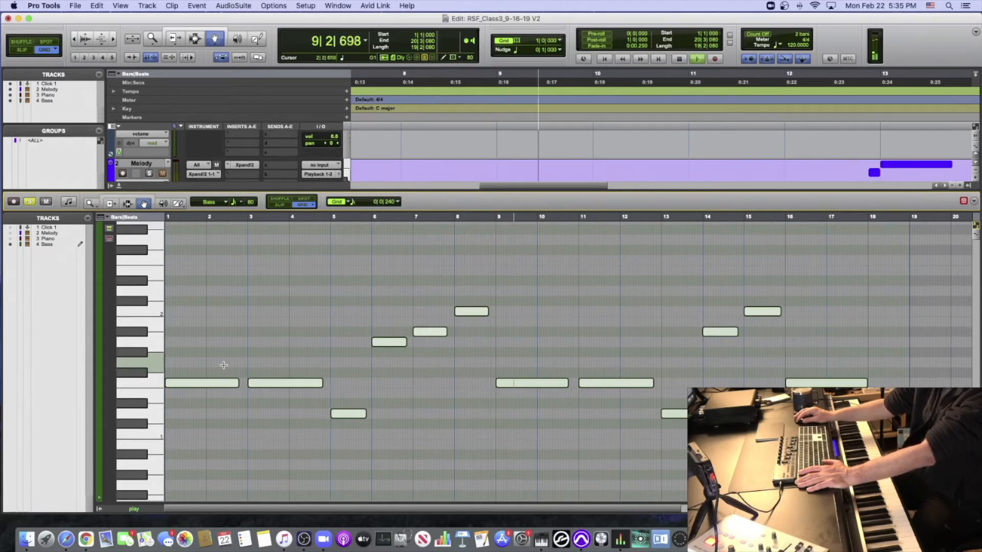
{"action": "key", "text": "space"}
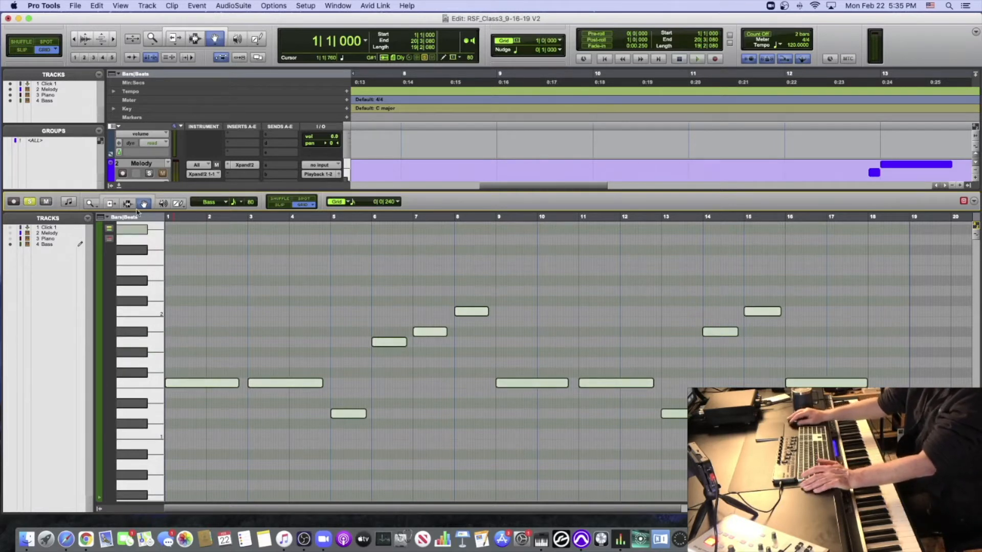
- Return to the full track view, set the Bass track's MIDI volume to 73, and play from bar 1
{"action": "left_click", "coordinate": [118, 186]}
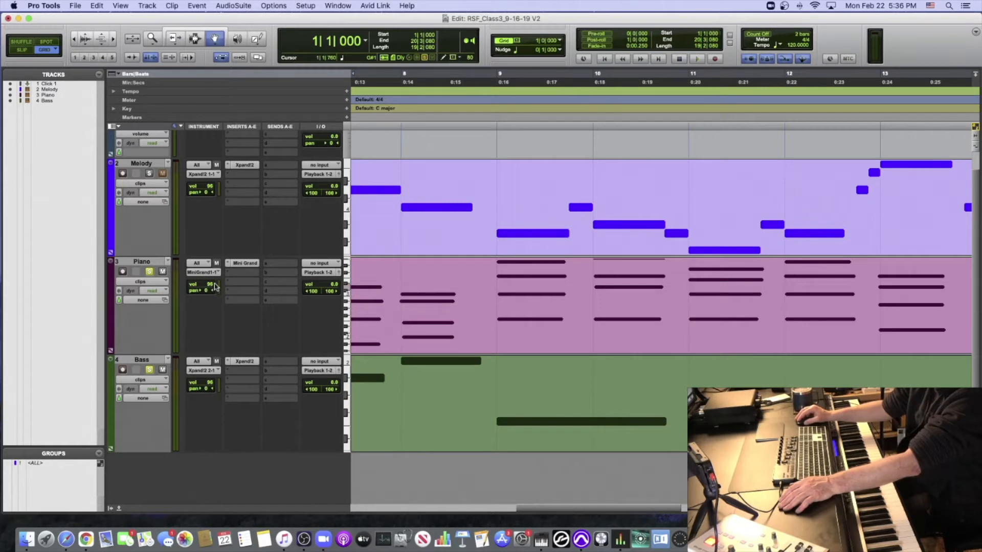
{"action": "left_click", "coordinate": [209, 385]}
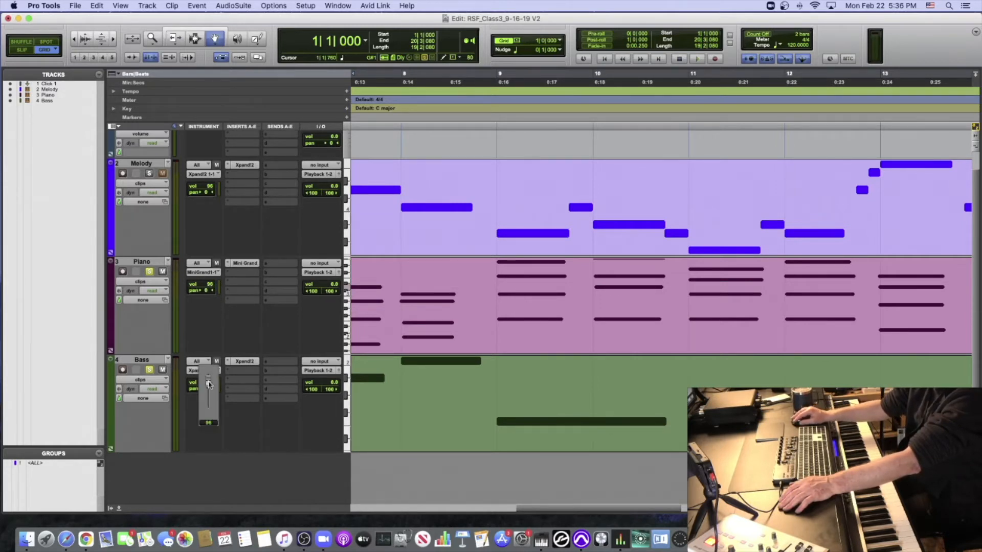
{"action": "scroll", "coordinate": [209, 384], "scroll_direction": "up", "scroll_amount": 1}
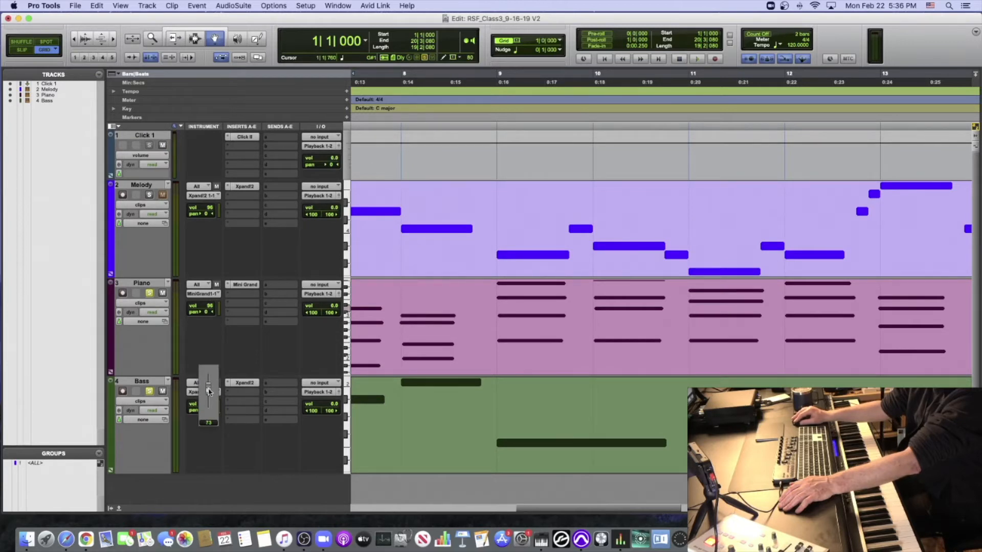
{"action": "scroll", "coordinate": [235, 401], "scroll_direction": "down", "scroll_amount": 1}
{"action": "key", "text": "space"}
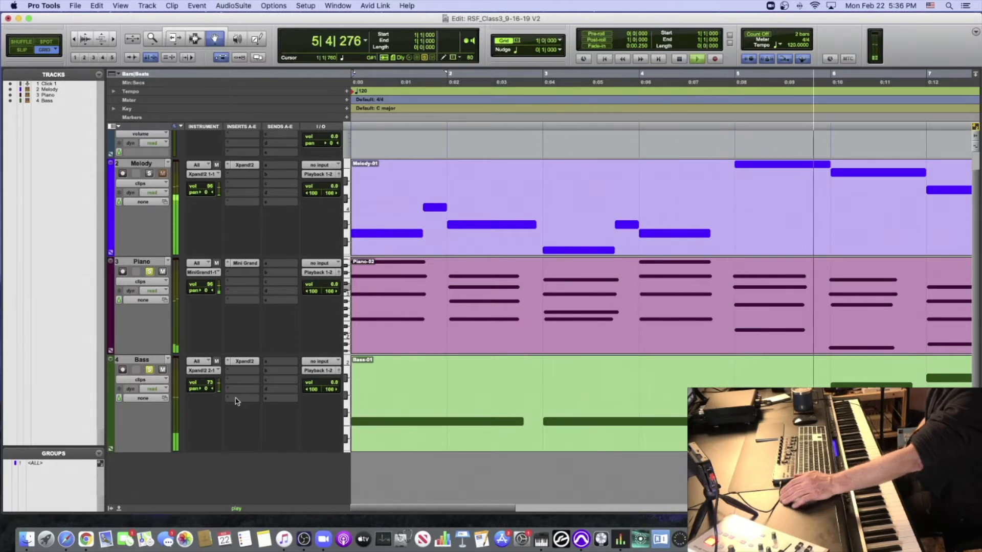
{"action": "key", "text": "space"}
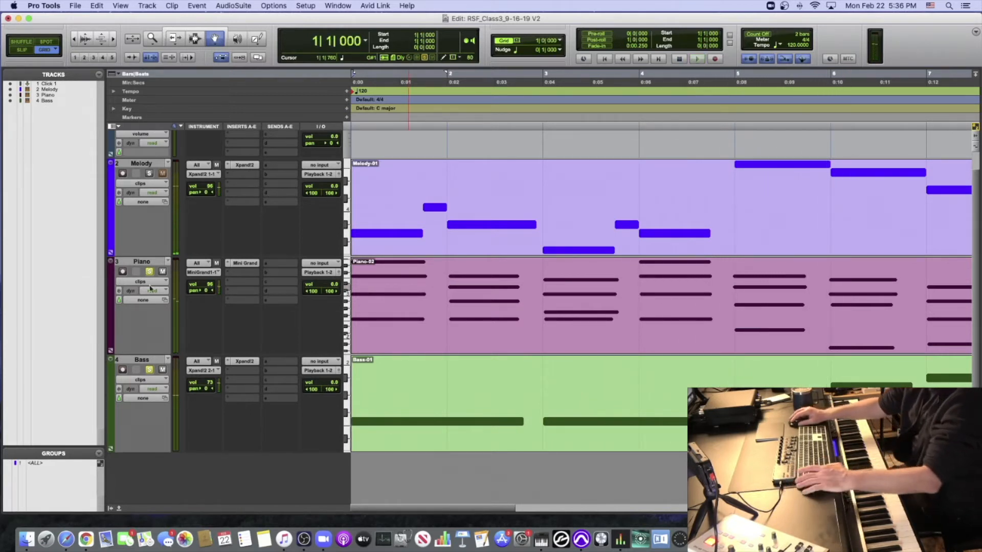
- Unsolo the Bass and Piano tracks and play the full arrangement from bar 1
{"action": "left_click", "coordinate": [150, 371]}
{"action": "left_click", "coordinate": [152, 272]}
{"action": "key", "text": "super+space"}
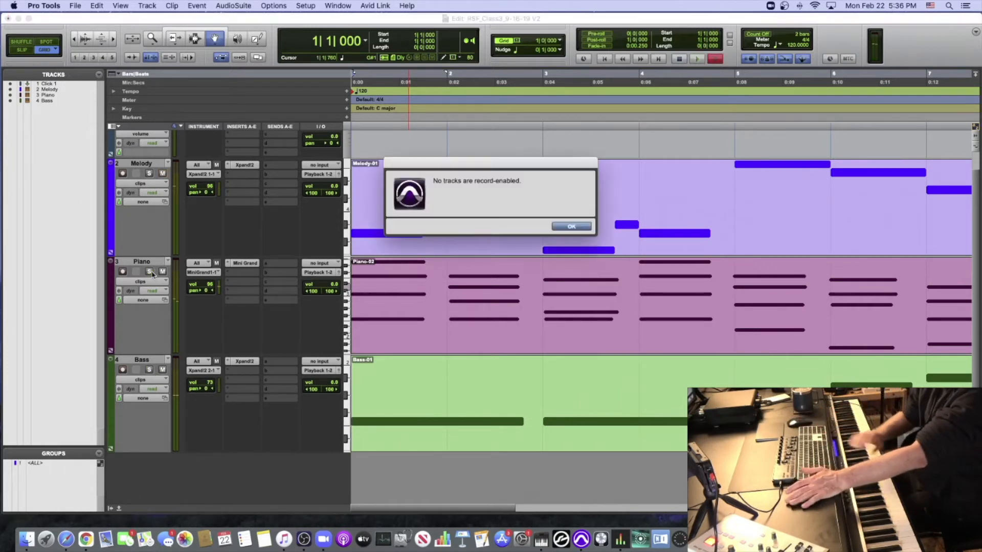
{"action": "left_click", "coordinate": [571, 226]}
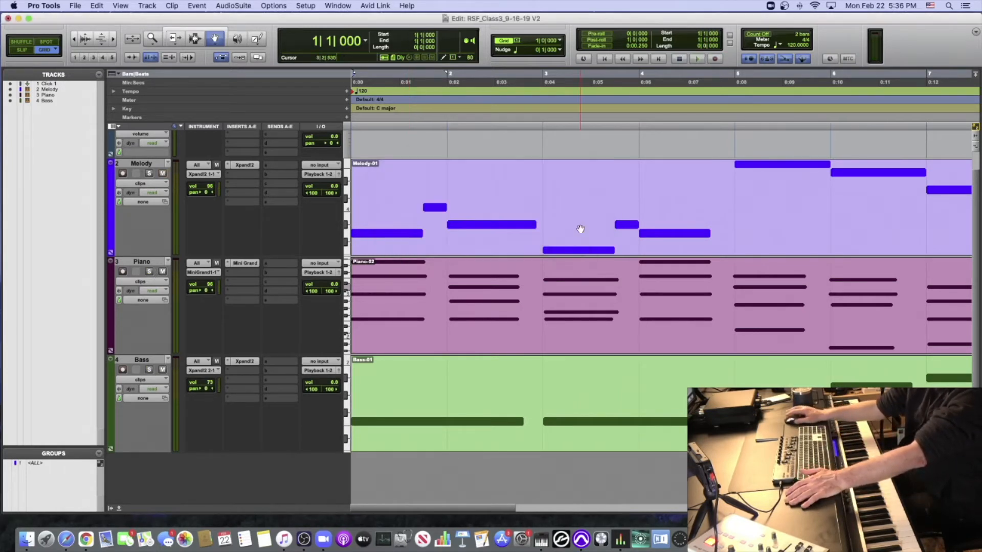
{"action": "key", "text": "space"}
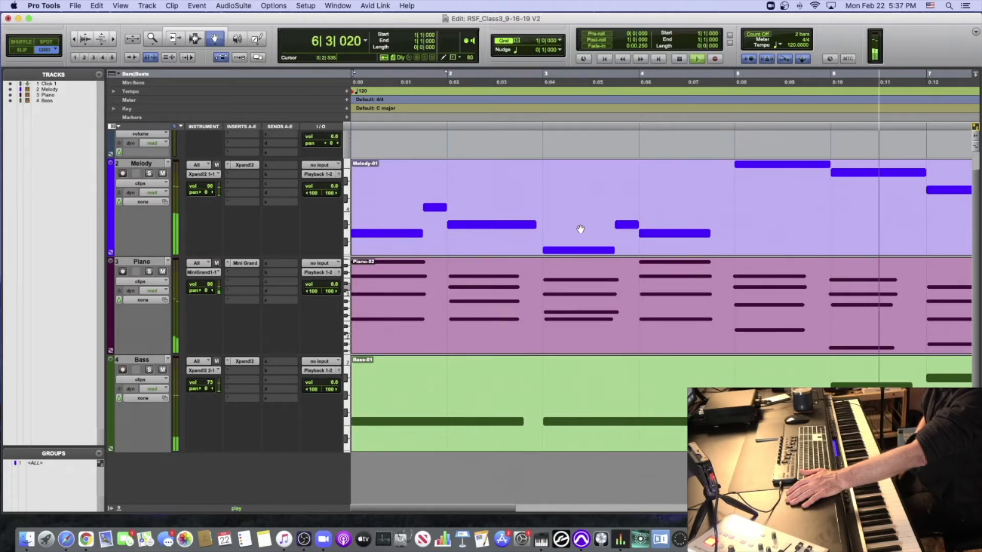
{"action": "key", "text": "space"}
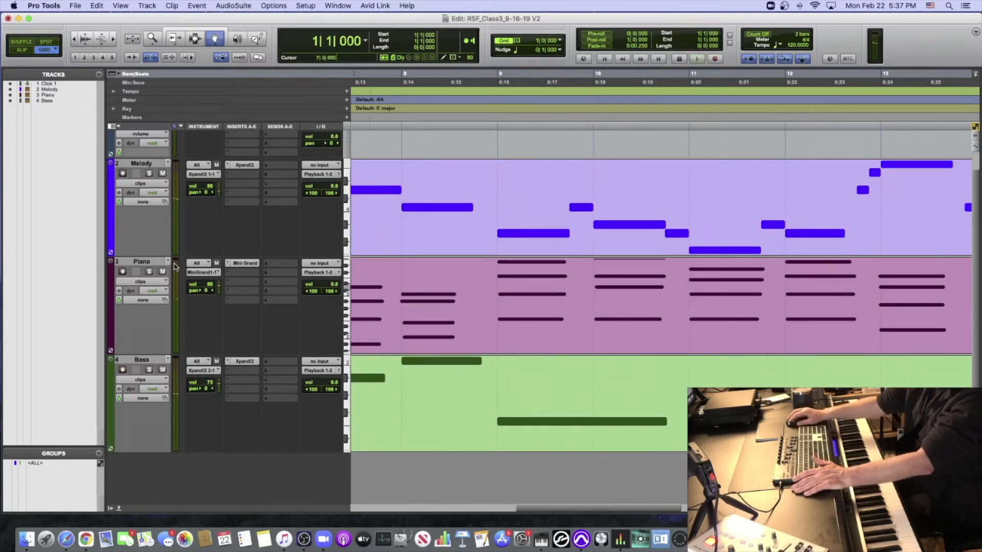
- Set the Melody track's MIDI volume to 82 while playing the full arrangement with a wider timeline view
{"action": "left_click_drag", "start_coordinate": [206, 186], "coordinate": [206, 192]}
{"action": "key", "text": "space"}
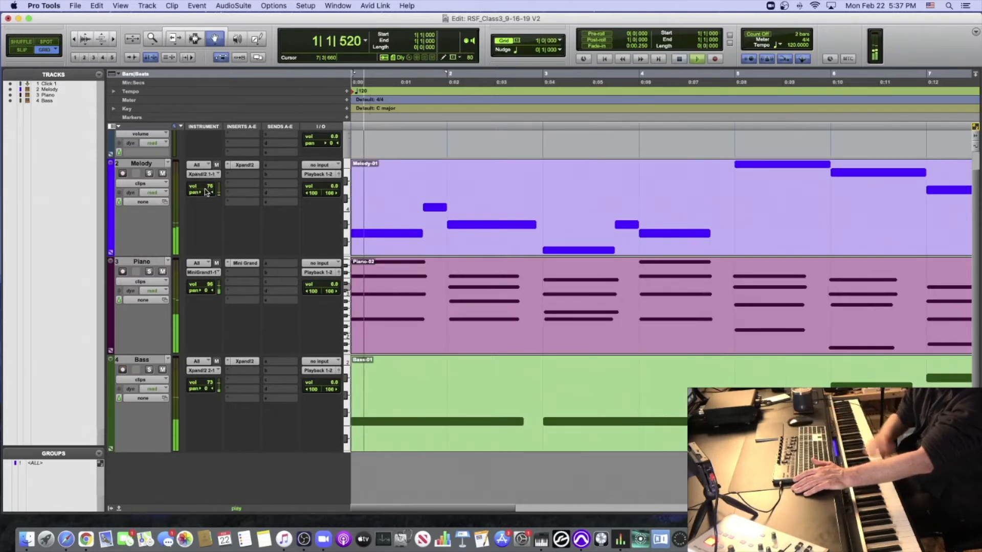
{"action": "key", "text": "super+bracketleft"}
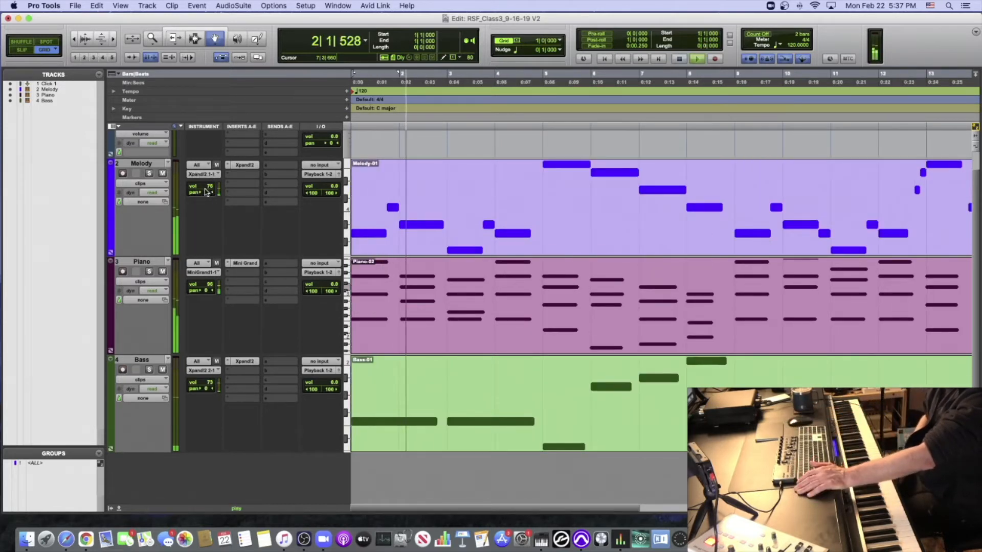
{"action": "left_click_drag", "start_coordinate": [206, 192], "coordinate": [207, 186]}
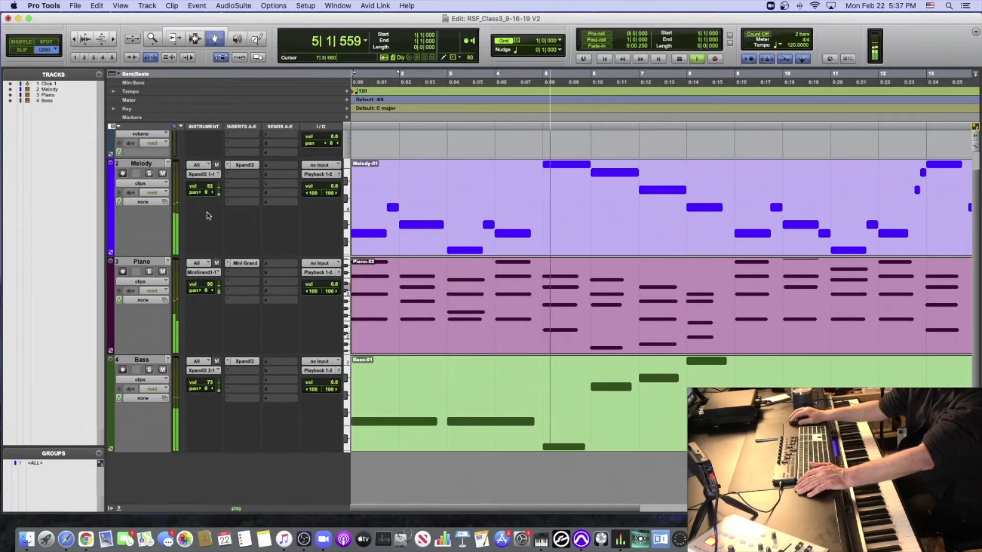
{"action": "key", "text": "space"}
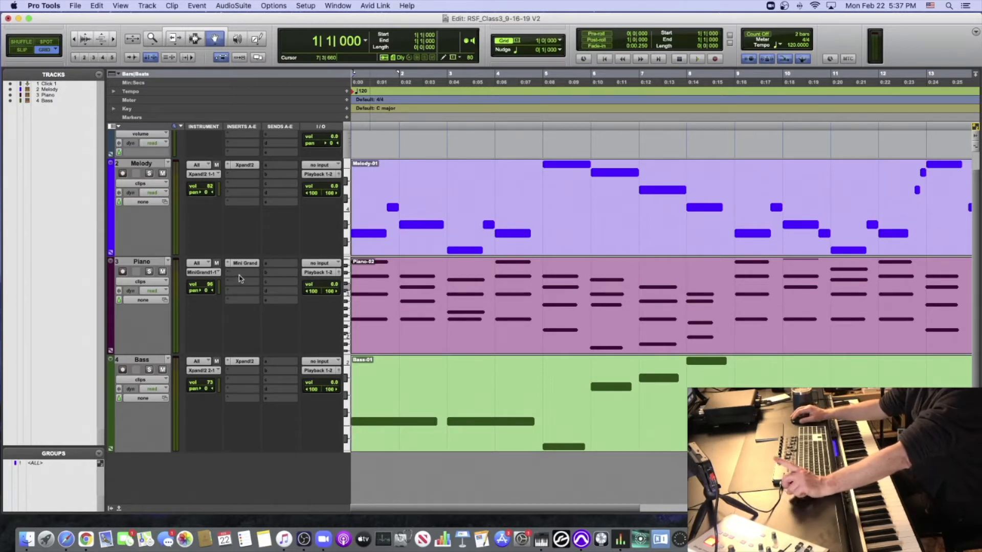
- Open the Piano part for note editing and trim the bar 2 note starts, upper three to the bar line and F2 to 2|1|240
{"action": "double_click", "coordinate": [408, 289]}
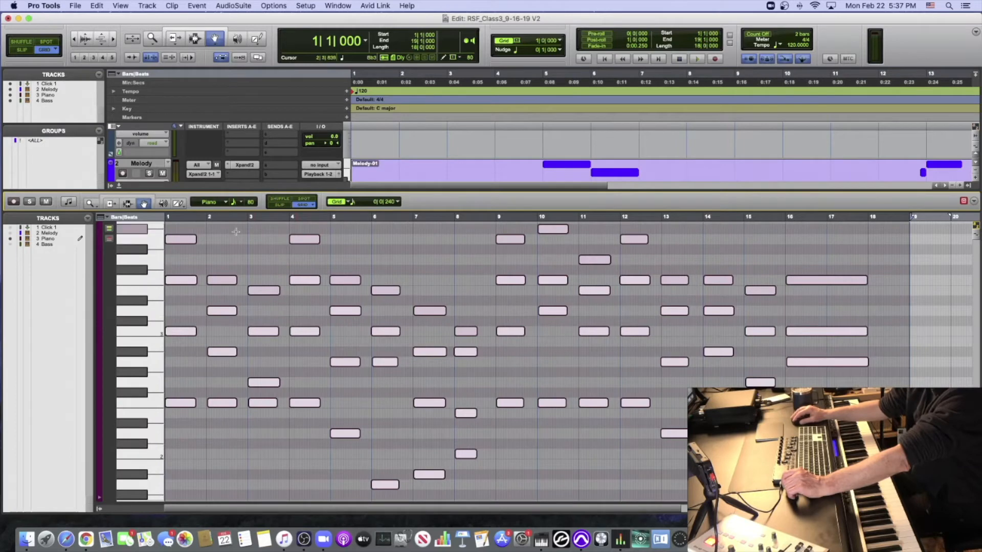
{"action": "left_click", "coordinate": [217, 217]}
{"action": "key", "text": "t"}
{"action": "key", "text": "t"}
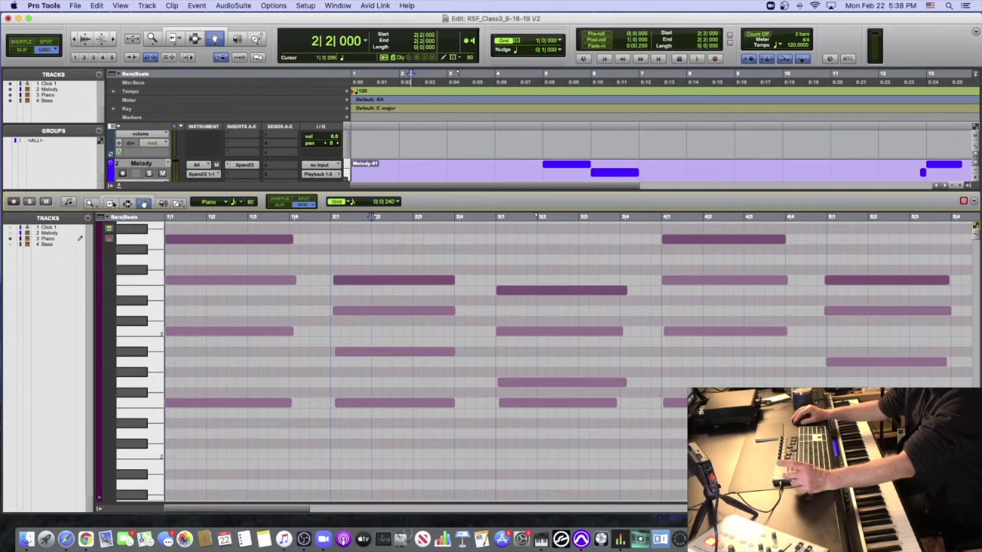
{"action": "left_click", "coordinate": [342, 311]}
{"action": "left_click_drag", "start_coordinate": [331, 289], "coordinate": [335, 404]}
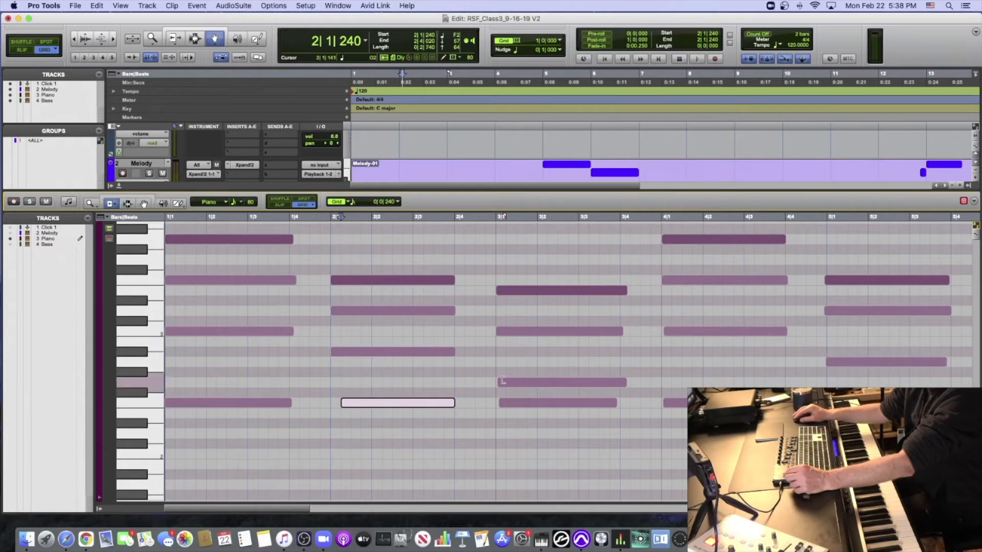
- Trim the starts of the off-grid Piano notes in bars 3, 4 and 5 to their bar lines
{"action": "left_click", "coordinate": [502, 383]}
{"action": "left_click_drag", "start_coordinate": [506, 402], "coordinate": [497, 403]}
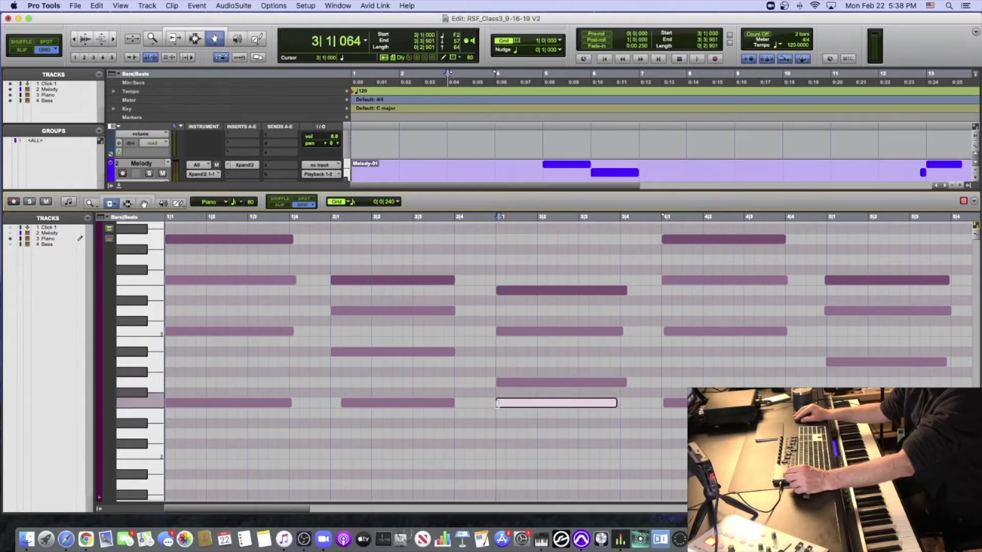
{"action": "left_click", "coordinate": [667, 403]}
{"action": "left_click", "coordinate": [664, 331]}
{"action": "left_click_drag", "start_coordinate": [826, 280], "coordinate": [828, 311]}
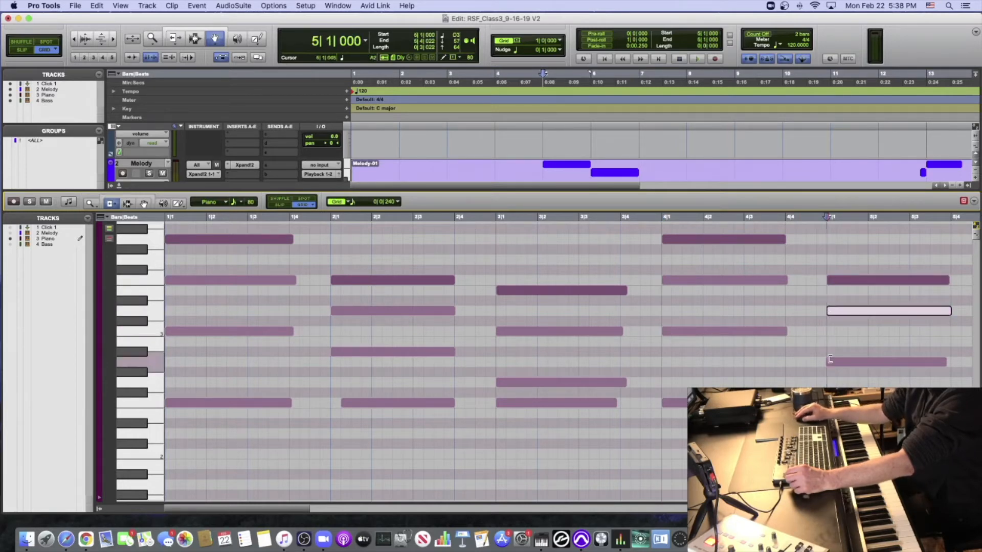
{"action": "left_click_drag", "start_coordinate": [826, 362], "coordinate": [829, 362]}
{"action": "left_click_drag", "start_coordinate": [825, 433], "coordinate": [828, 434]}
- Trim the starts of the off-grid E3, C3 and A1 Piano notes in bar 6 to the bar line
{"action": "scroll", "coordinate": [818, 433], "scroll_direction": "right", "scroll_amount": 2}
{"action": "scroll", "coordinate": [487, 289], "scroll_direction": "right", "scroll_amount": 8}
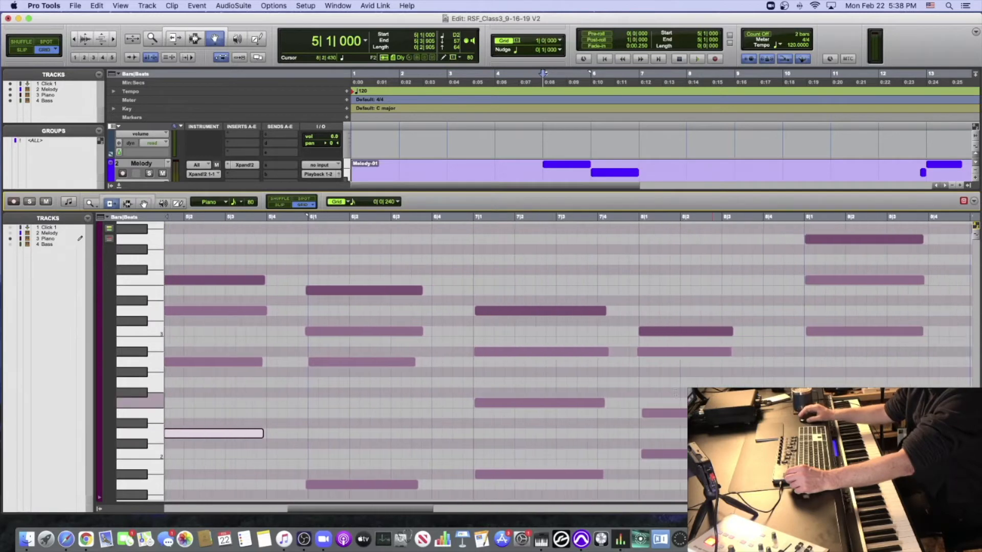
{"action": "left_click_drag", "start_coordinate": [487, 289], "coordinate": [488, 290]}
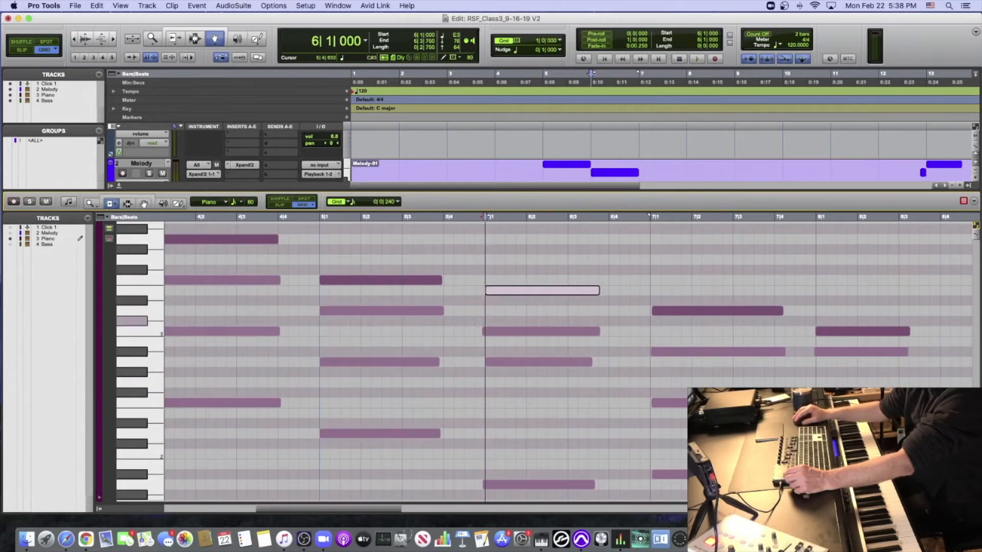
{"action": "left_click_drag", "start_coordinate": [484, 330], "coordinate": [487, 331]}
{"action": "left_click_drag", "start_coordinate": [484, 485], "coordinate": [486, 485]}
- Trim the starts of all four Piano chord notes in bar 7 to the bar line
{"action": "left_click_drag", "start_coordinate": [653, 311], "coordinate": [651, 310]}
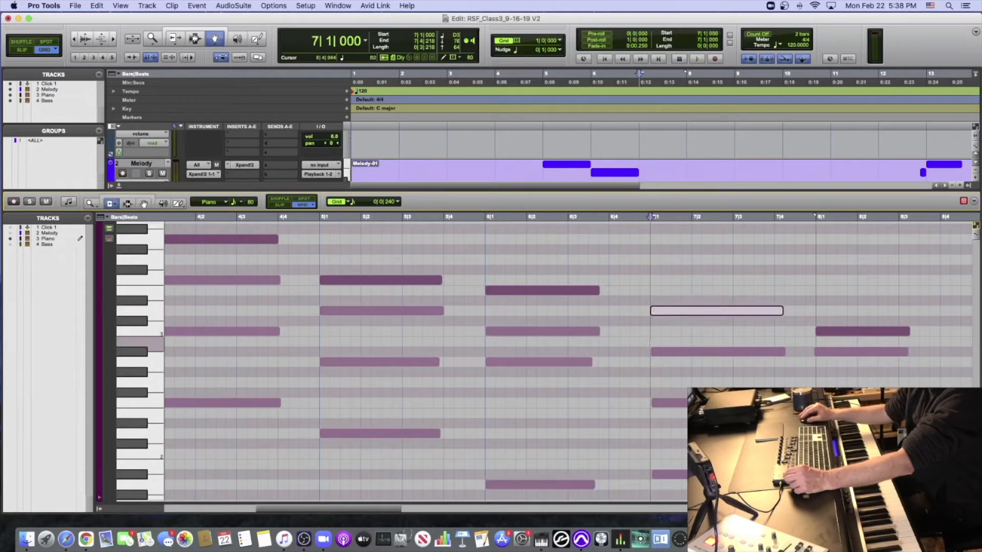
{"action": "left_click_drag", "start_coordinate": [653, 351], "coordinate": [650, 351]}
{"action": "left_click_drag", "start_coordinate": [653, 403], "coordinate": [651, 403]}
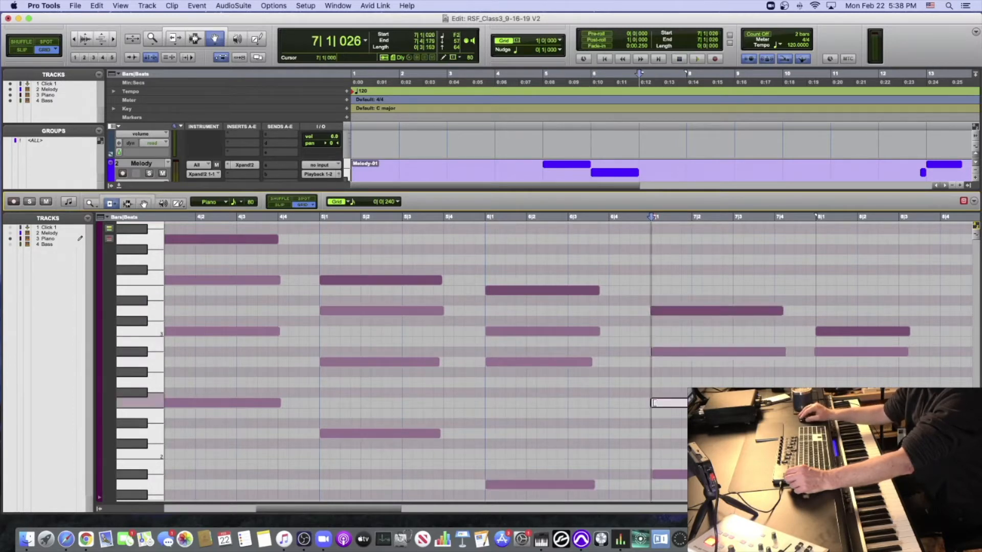
{"action": "left_click_drag", "start_coordinate": [655, 473], "coordinate": [650, 473]}
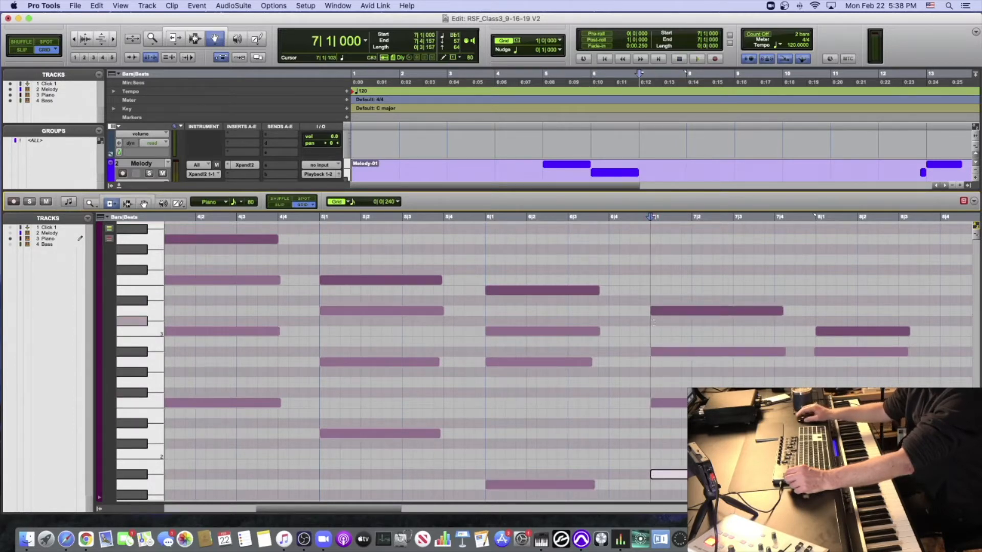
- Trim the starts of the lower three Piano notes in bar 8 to the bar line
{"action": "scroll", "coordinate": [638, 266], "scroll_direction": "right", "scroll_amount": 5}
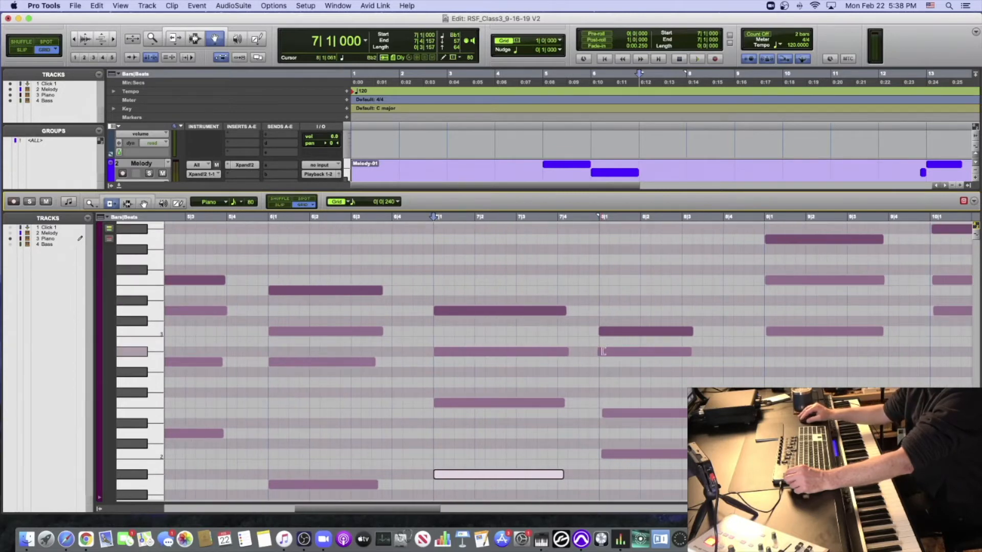
{"action": "left_click_drag", "start_coordinate": [598, 351], "coordinate": [602, 351]}
{"action": "left_click_drag", "start_coordinate": [604, 413], "coordinate": [602, 413]}
{"action": "left_click_drag", "start_coordinate": [602, 454], "coordinate": [606, 454]}
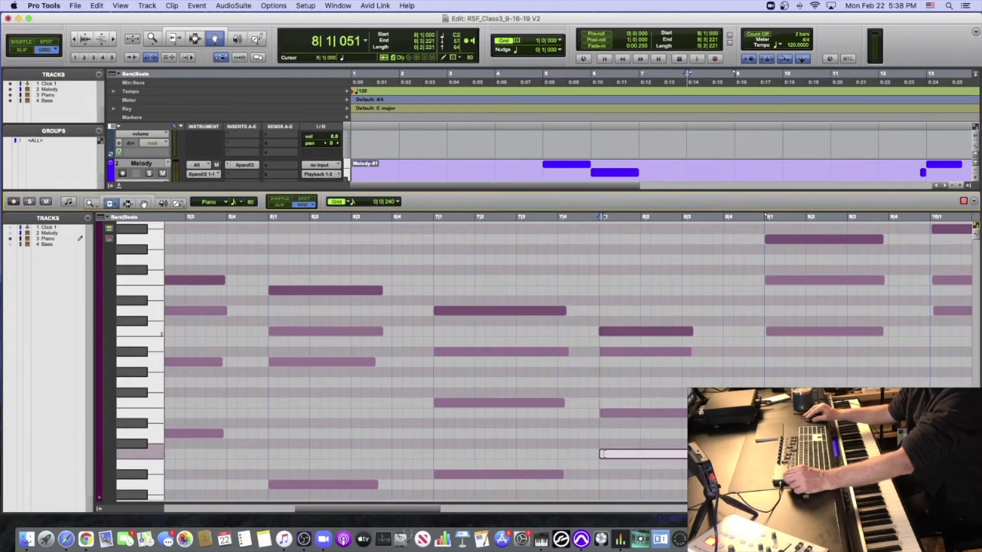
- Trim the starts of the F2, C3, F3 and A3 Piano notes in bar 9 to the bar line
{"action": "left_click_drag", "start_coordinate": [768, 403], "coordinate": [766, 402]}
{"action": "left_click", "coordinate": [769, 330]}
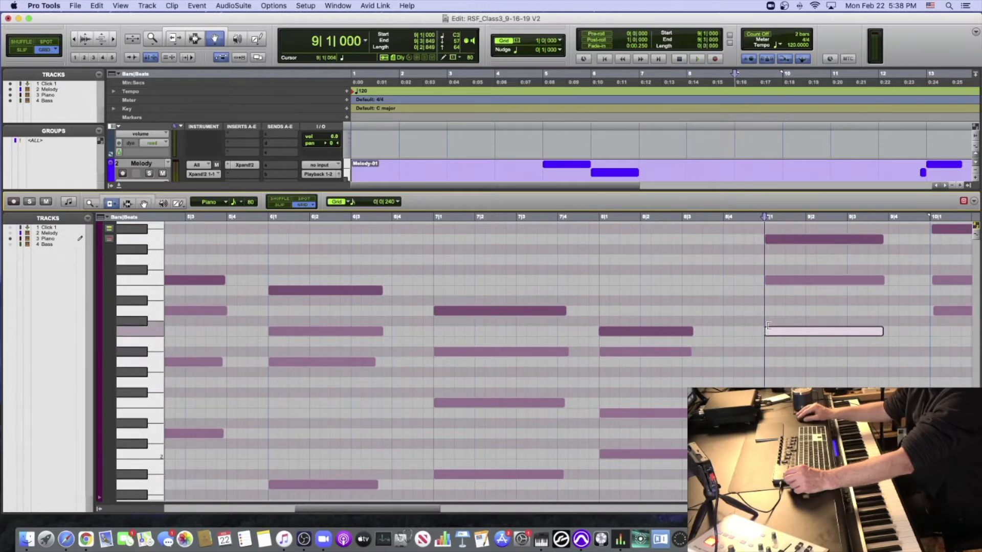
{"action": "left_click", "coordinate": [769, 280]}
{"action": "left_click", "coordinate": [769, 239]}
- Trim the starts of all four Piano chord notes in bar 10 to the bar line
{"action": "scroll", "coordinate": [738, 240], "scroll_direction": "right", "scroll_amount": 5}
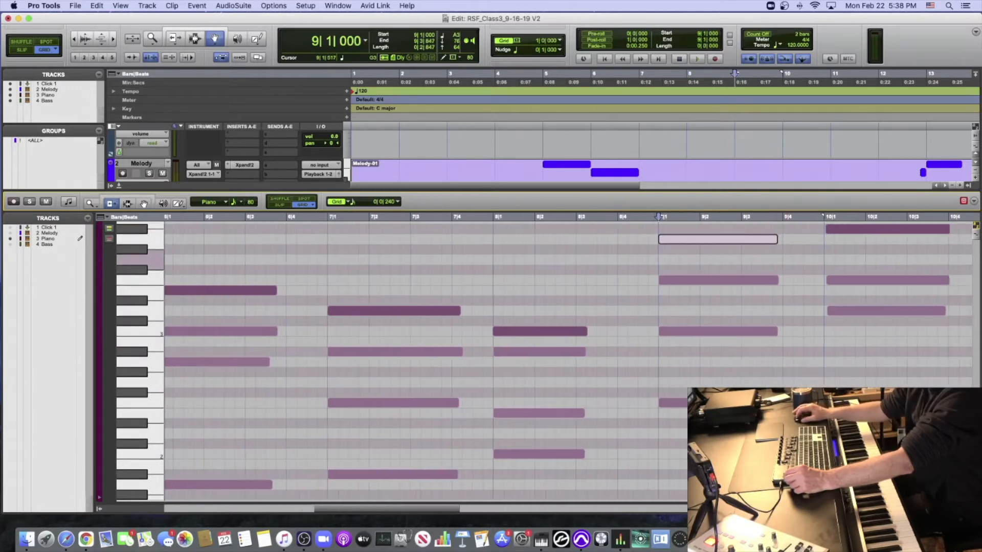
{"action": "left_click", "coordinate": [714, 229]}
{"action": "left_click_drag", "start_coordinate": [699, 231], "coordinate": [700, 232]}
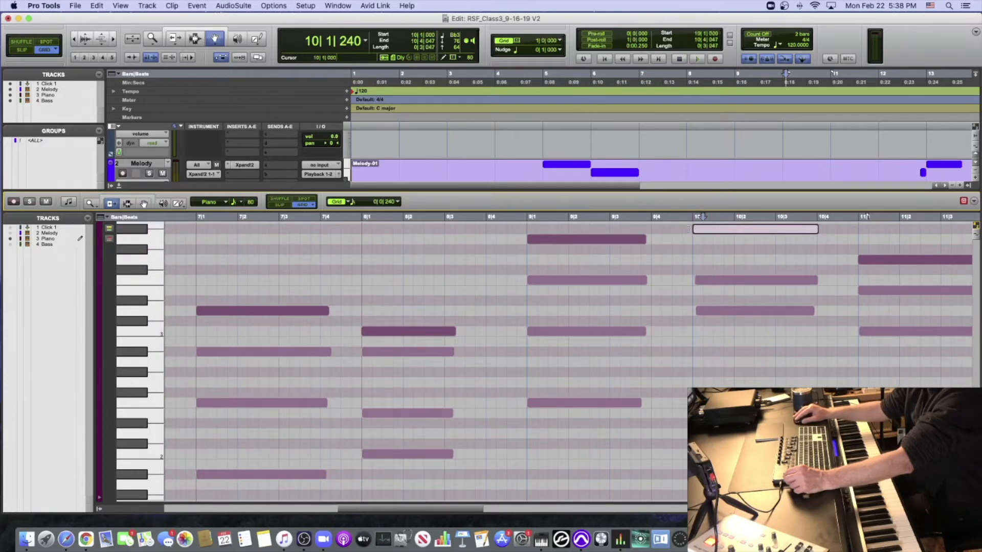
{"action": "left_click_drag", "start_coordinate": [696, 280], "coordinate": [691, 312]}
{"action": "left_click_drag", "start_coordinate": [696, 403], "coordinate": [692, 403]}
- Trim the C3 and F2 note starts in bar 11 and the C3 start in bar 12 to their bar lines
{"action": "scroll", "coordinate": [832, 315], "scroll_direction": "right", "scroll_amount": 4}
{"action": "scroll", "coordinate": [832, 314], "scroll_direction": "right", "scroll_amount": 3}
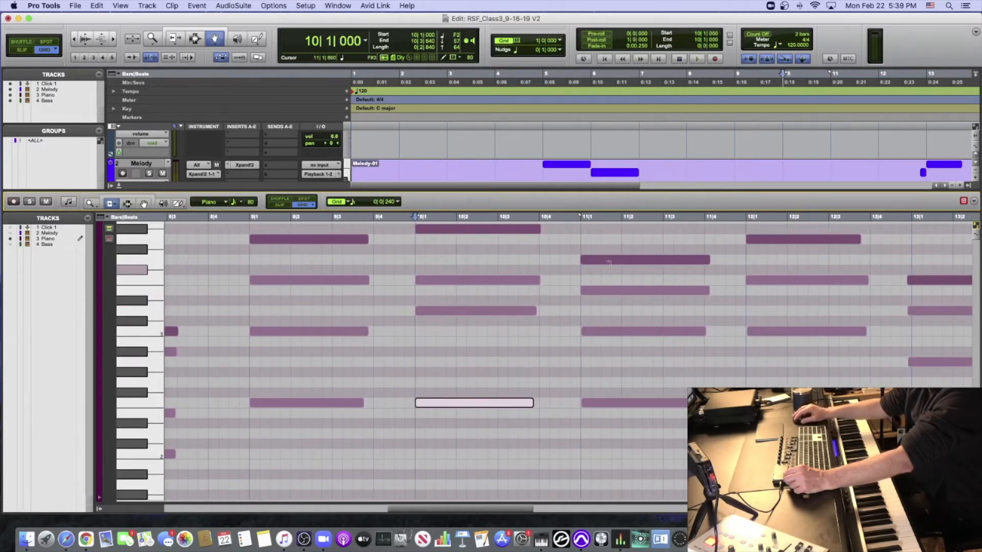
{"action": "left_click_drag", "start_coordinate": [583, 331], "coordinate": [581, 331]}
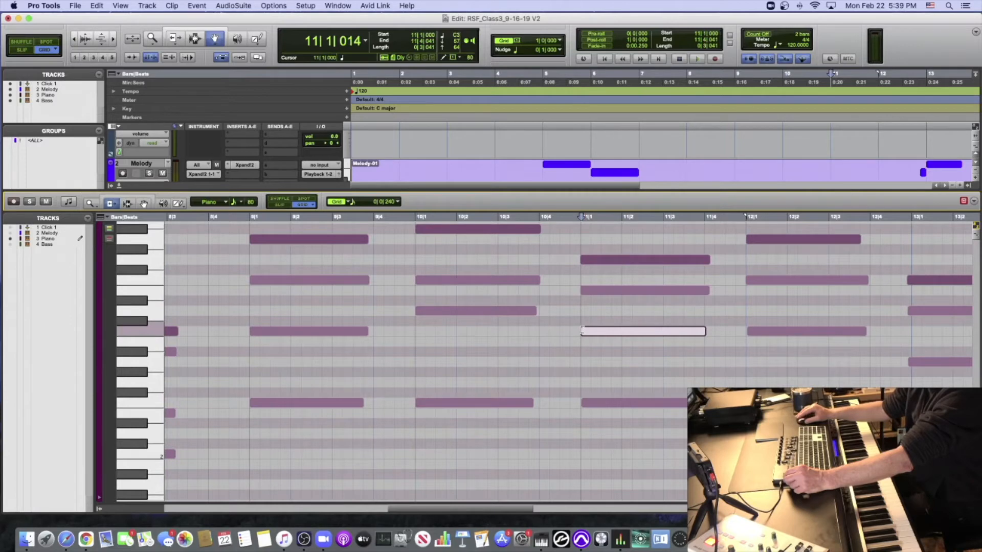
{"action": "left_click_drag", "start_coordinate": [584, 403], "coordinate": [581, 402]}
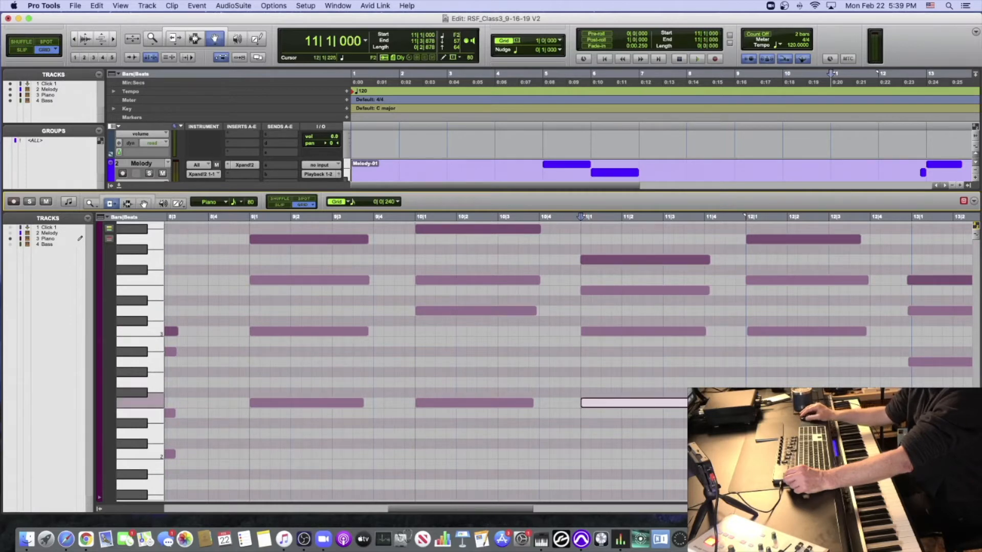
{"action": "left_click_drag", "start_coordinate": [747, 331], "coordinate": [752, 331]}
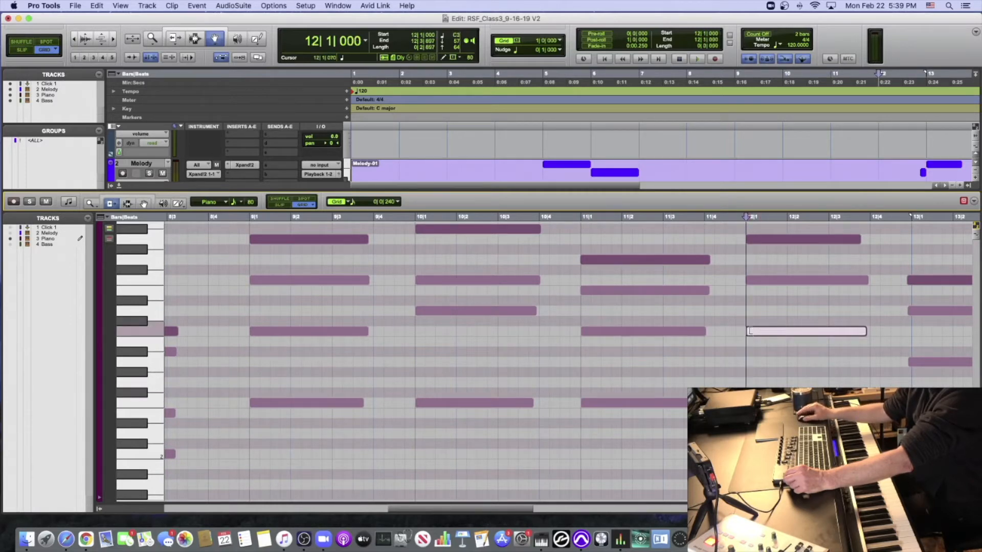
- Trim the starts of the four early Piano notes in bar 13 to the bar line
{"action": "scroll", "coordinate": [828, 275], "scroll_direction": "right", "scroll_amount": 4}
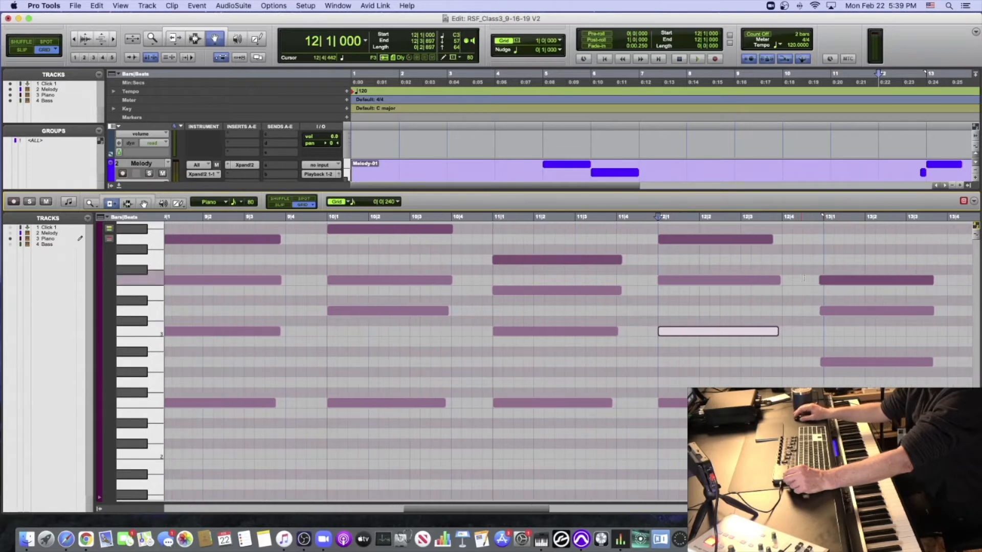
{"action": "left_click_drag", "start_coordinate": [822, 281], "coordinate": [825, 311]}
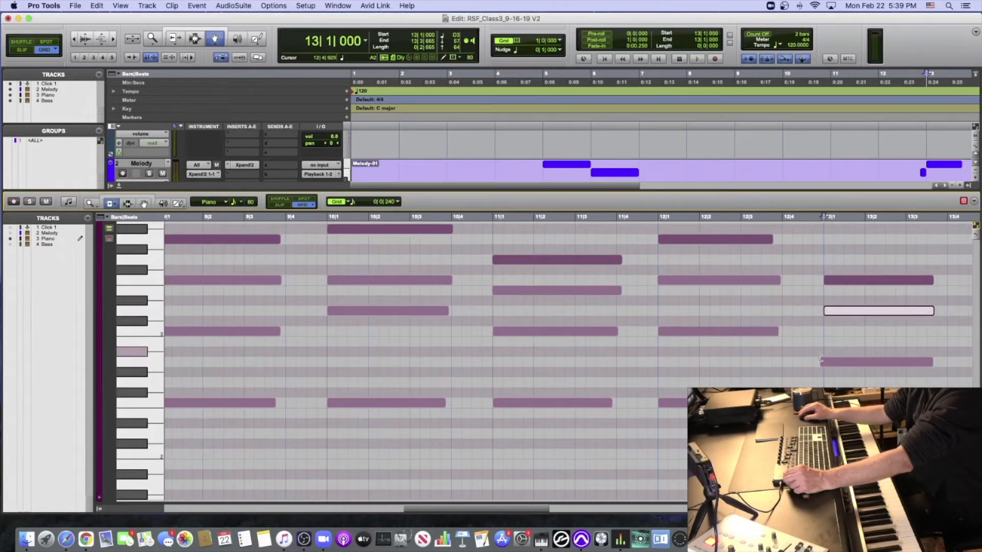
{"action": "left_click_drag", "start_coordinate": [821, 362], "coordinate": [823, 363]}
{"action": "left_click_drag", "start_coordinate": [822, 433], "coordinate": [824, 434]}
- Trim the starts of all five Piano chord notes in bar 14 to the bar line
{"action": "scroll", "coordinate": [824, 434], "scroll_direction": "right", "scroll_amount": 10}
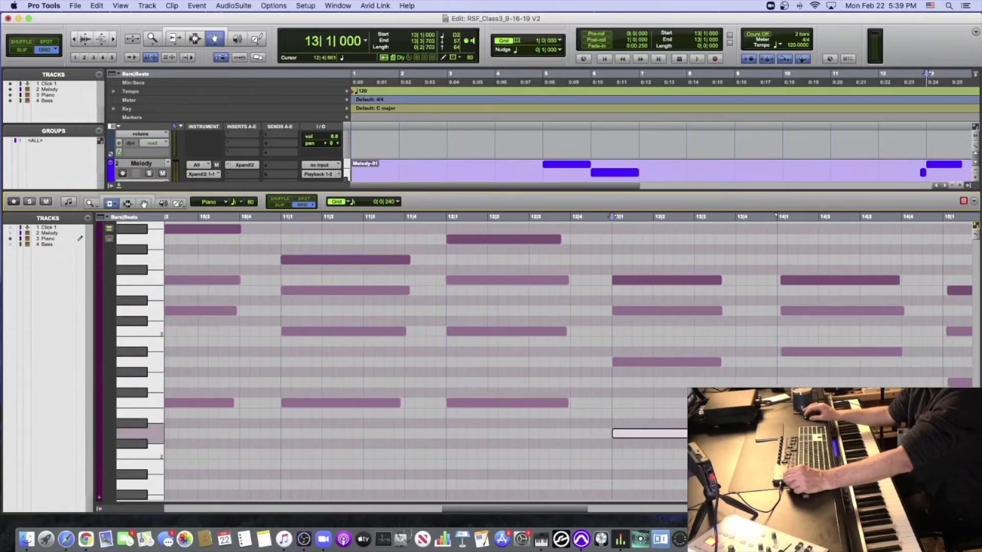
{"action": "left_click_drag", "start_coordinate": [738, 281], "coordinate": [735, 280]}
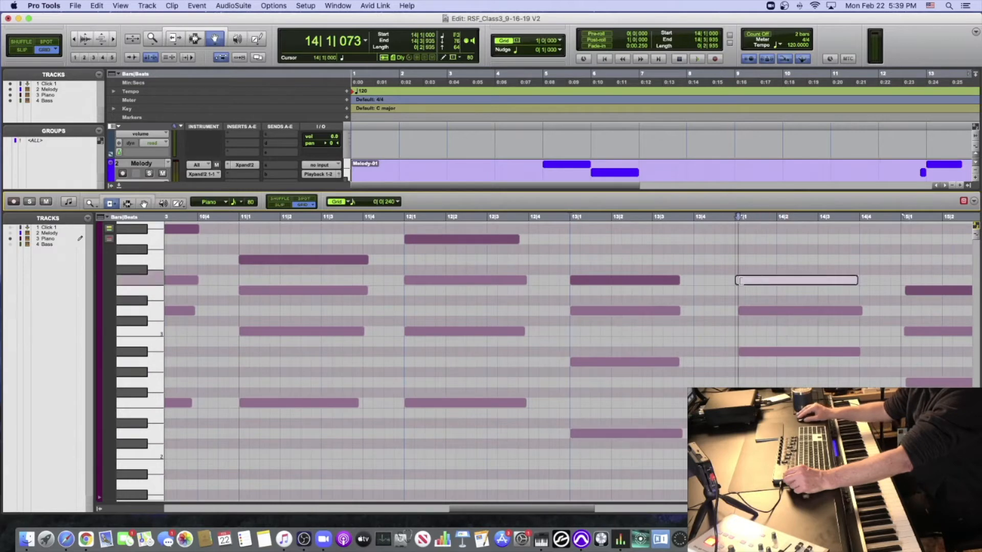
{"action": "left_click", "coordinate": [739, 311]}
{"action": "left_click_drag", "start_coordinate": [739, 352], "coordinate": [736, 352]}
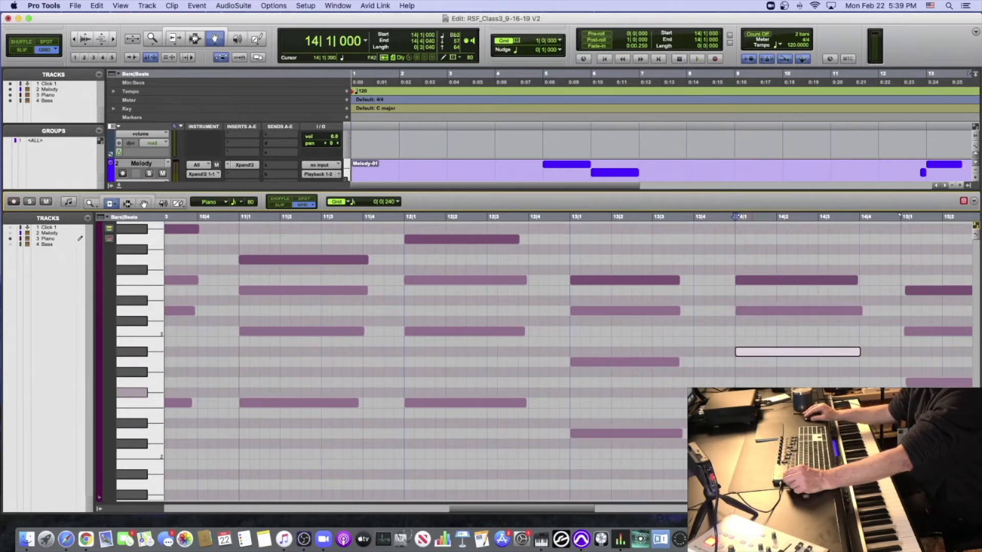
{"action": "left_click_drag", "start_coordinate": [748, 403], "coordinate": [745, 403]}
{"action": "left_click", "coordinate": [735, 216]}
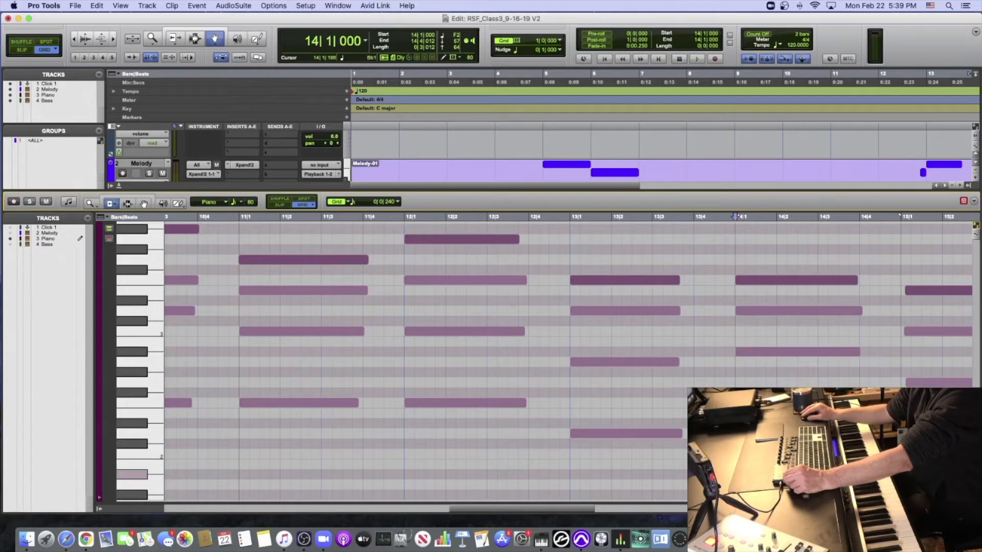
{"action": "left_click_drag", "start_coordinate": [738, 475], "coordinate": [737, 474]}
- Trim the starts of the late Piano notes in bars 15 and 16 to their bar lines
{"action": "scroll", "coordinate": [736, 474], "scroll_direction": "right", "scroll_amount": 8}
{"action": "left_click_drag", "start_coordinate": [503, 290], "coordinate": [496, 291]}
{"action": "left_click_drag", "start_coordinate": [499, 331], "coordinate": [496, 332]}
{"action": "left_click_drag", "start_coordinate": [503, 380], "coordinate": [496, 382]}
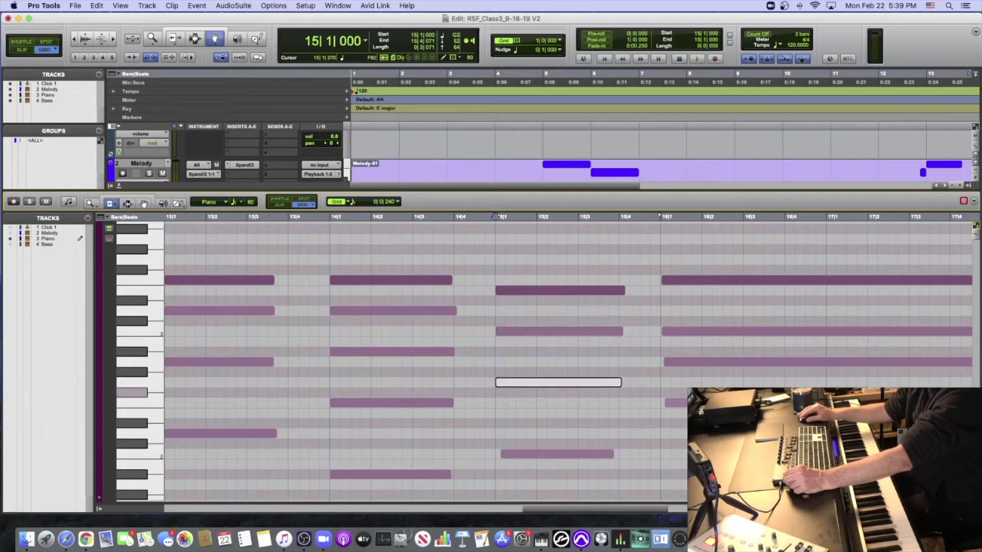
{"action": "left_click_drag", "start_coordinate": [502, 453], "coordinate": [495, 452]}
{"action": "left_click_drag", "start_coordinate": [664, 361], "coordinate": [663, 332]}
{"action": "left_click_drag", "start_coordinate": [666, 279], "coordinate": [663, 279]}
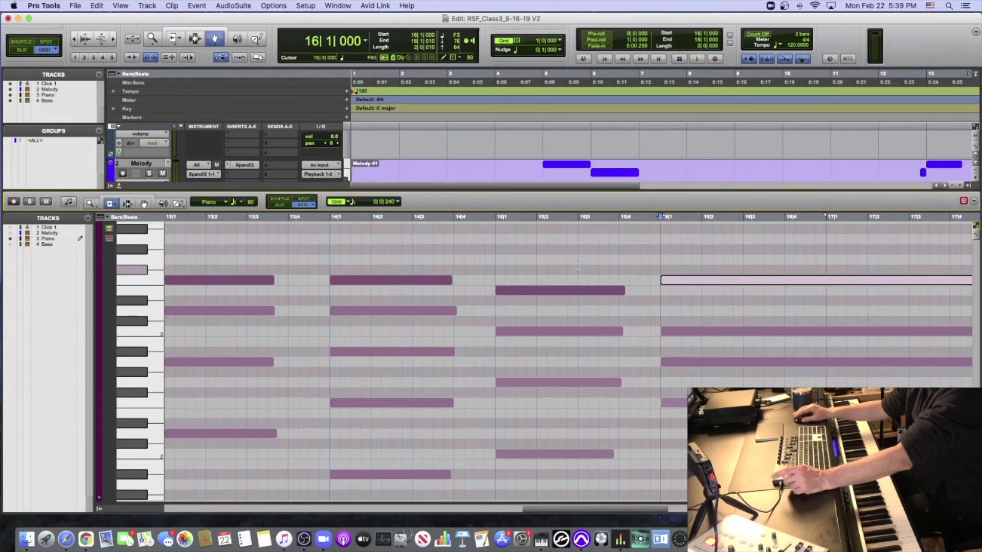
- Return to bar 1 of the Piano part, record-enable the track and keep the Trim tool active
{"action": "scroll", "coordinate": [570, 265], "scroll_direction": "left", "scroll_amount": 20}
{"action": "scroll", "coordinate": [570, 265], "scroll_direction": "left", "scroll_amount": 3}
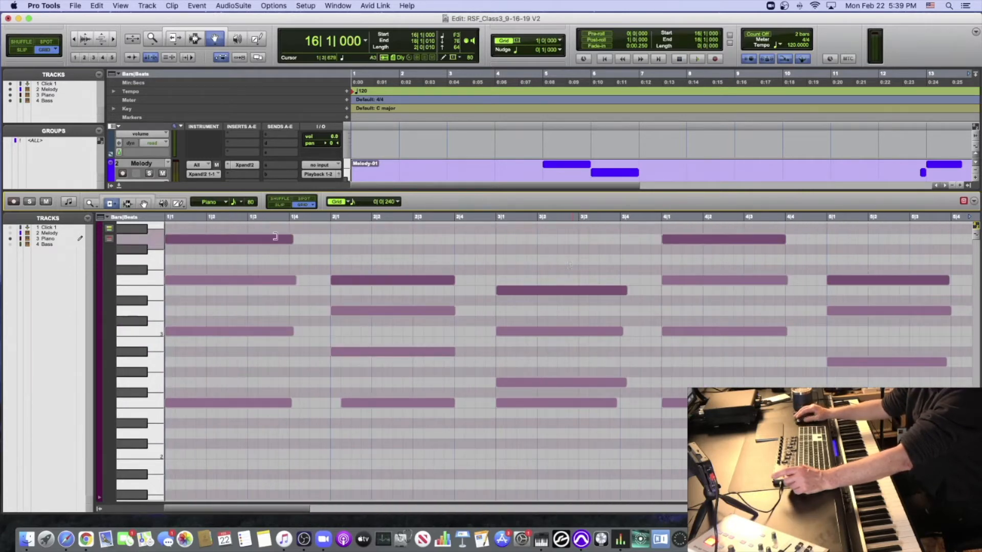
{"action": "left_click", "coordinate": [14, 201]}
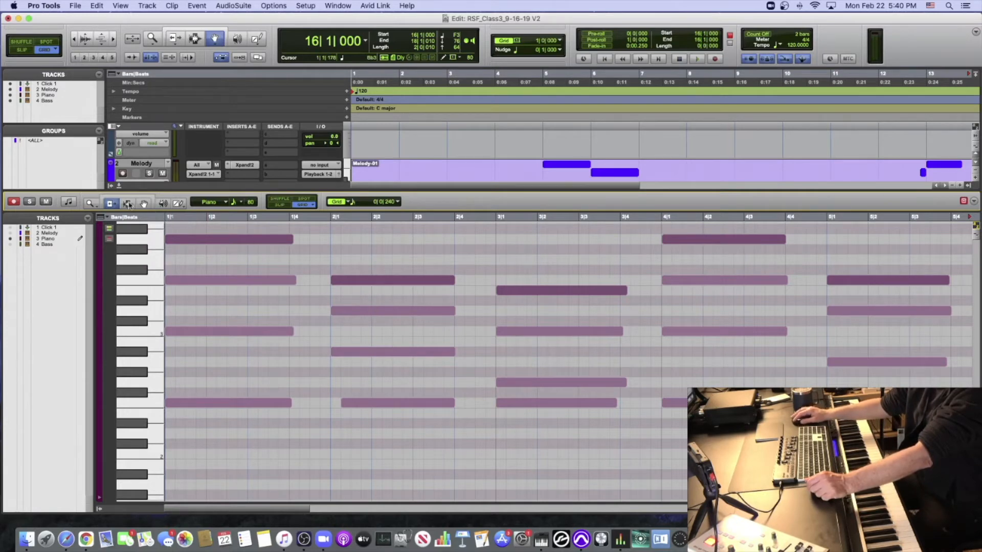
{"action": "left_click", "coordinate": [110, 204]}
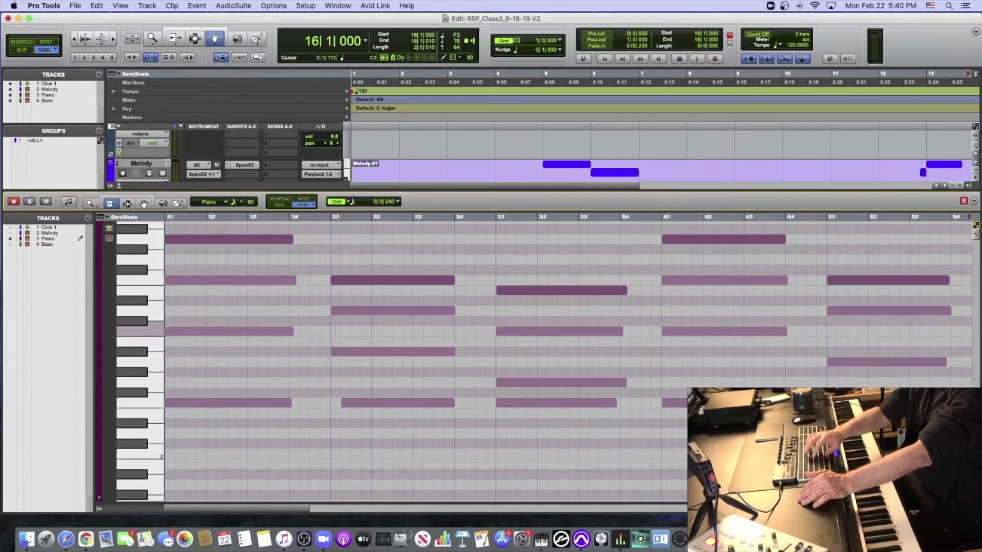
- Stagger the bar 1 Piano chord by trimming the starts of C3 to 1|1|480, F3 to 1|2|000 and A3 to 1|2|480
{"action": "key", "text": "t"}
{"action": "scroll", "coordinate": [333, 331], "scroll_direction": "left", "scroll_amount": 8}
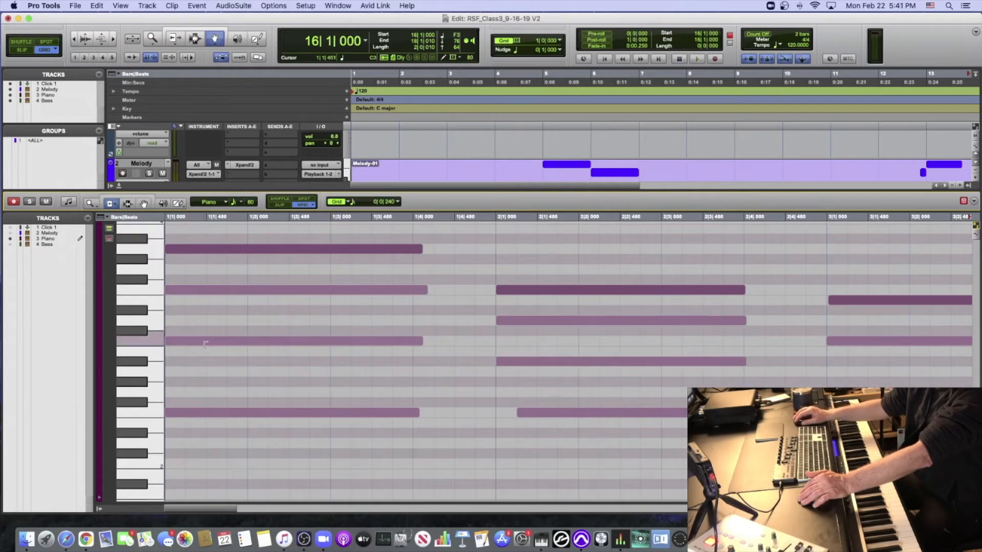
{"action": "left_click", "coordinate": [207, 340]}
{"action": "left_click", "coordinate": [249, 290]}
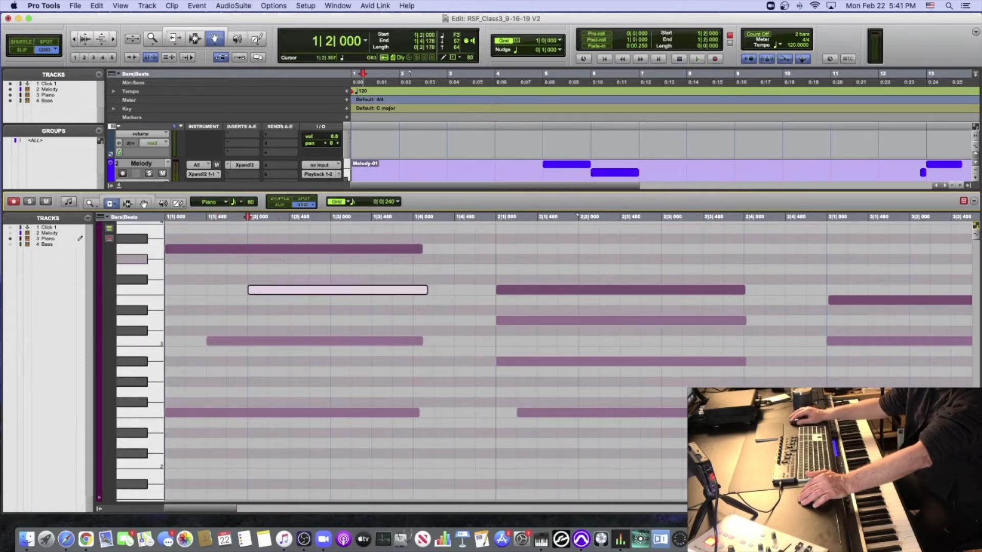
{"action": "left_click", "coordinate": [293, 249]}
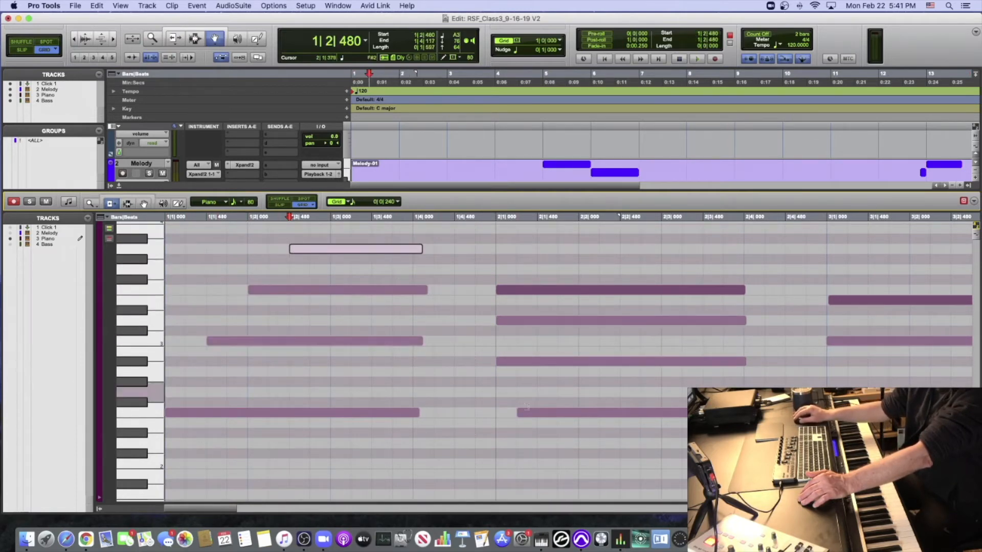
- Stagger the bar 2 Piano chord, starting F2 at 2|1|000, Bb2 at 2|1|480, D3 at 2|2|000 and F3 at 2|2|480
{"action": "left_click_drag", "start_coordinate": [526, 413], "coordinate": [496, 412]}
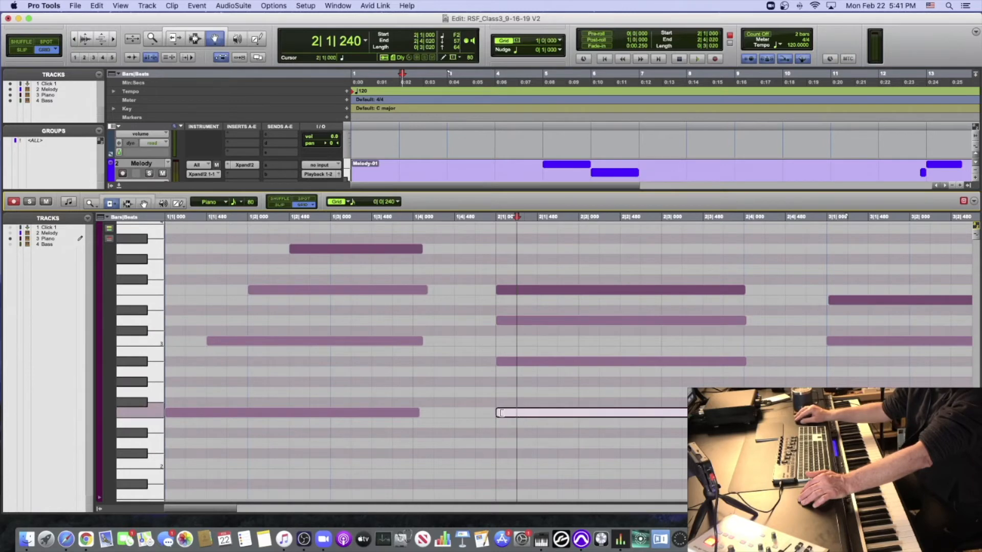
{"action": "left_click", "coordinate": [542, 361]}
{"action": "left_click", "coordinate": [579, 322]}
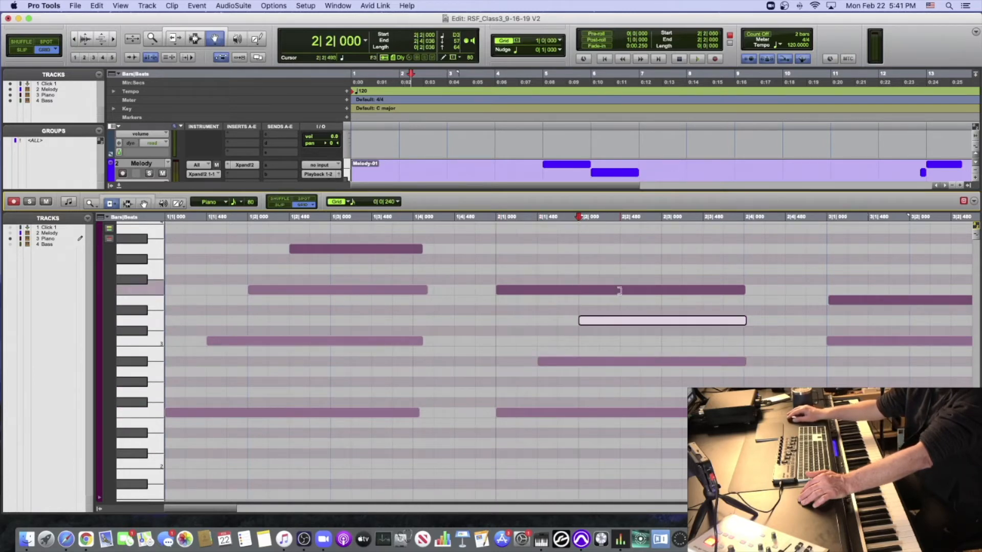
{"action": "left_click", "coordinate": [616, 289]}
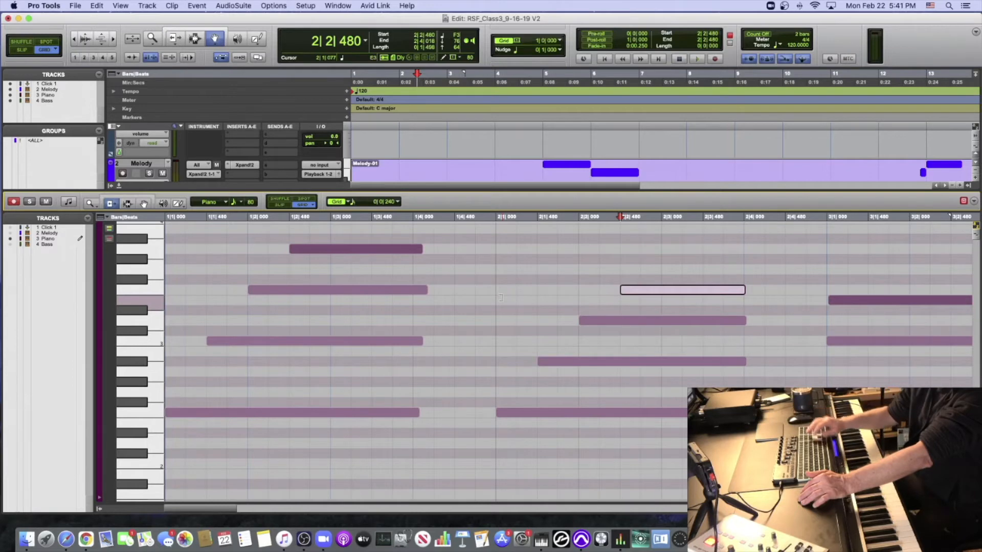
- Play the staggered Piano chords from bar 1 and stop playback
{"action": "key", "text": "Return"}
{"action": "key", "text": "space"}
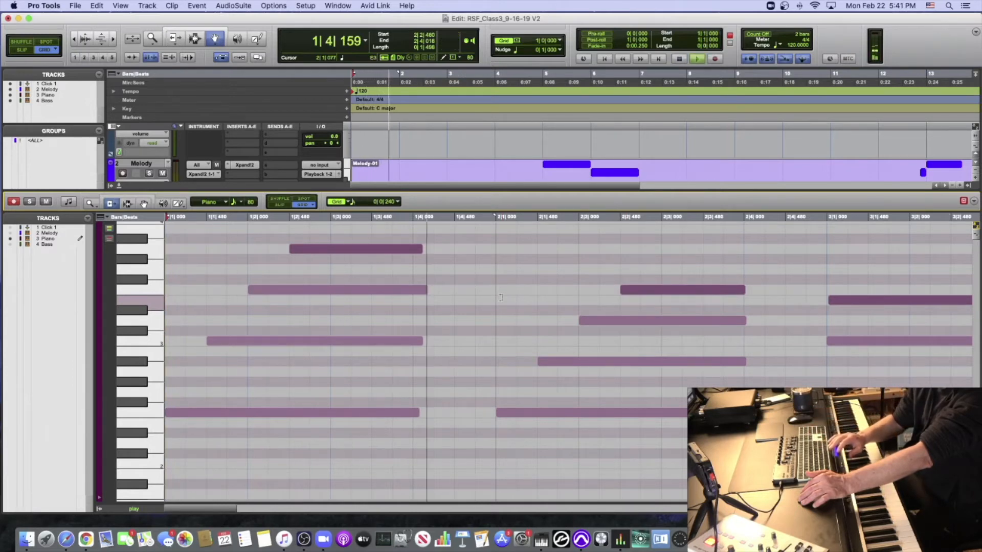
{"action": "key", "text": "space"}
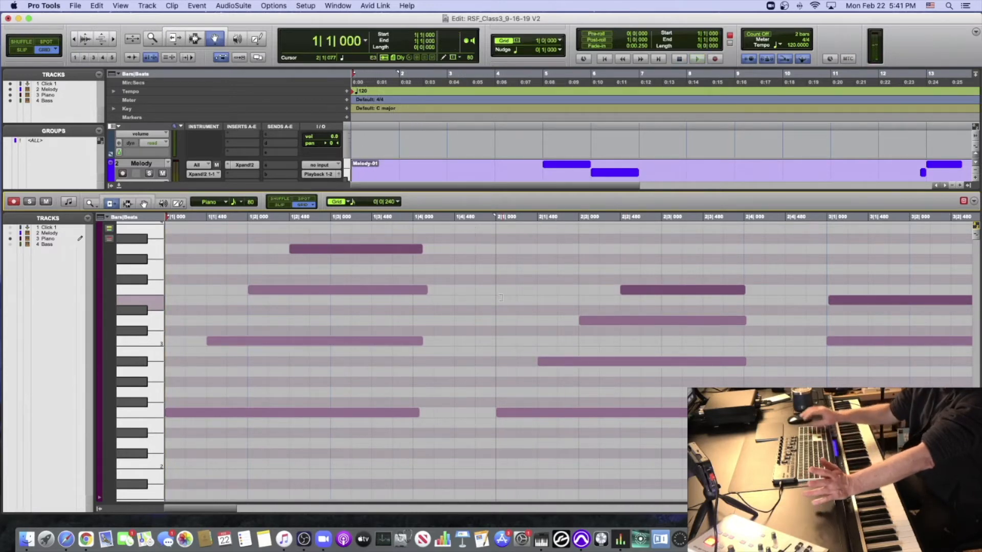
- Trim the start of the E3 Piano note in bar 3 to the bar line at 3|1|000
{"action": "scroll", "coordinate": [501, 298], "scroll_direction": "right", "scroll_amount": 10}
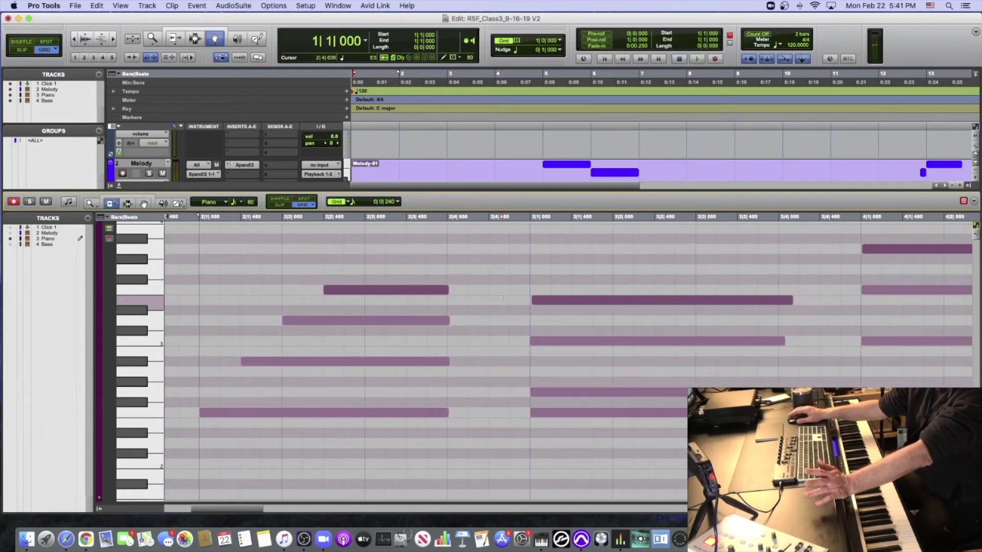
{"action": "scroll", "coordinate": [501, 298], "scroll_direction": "right", "scroll_amount": 1}
{"action": "left_click", "coordinate": [529, 300]}
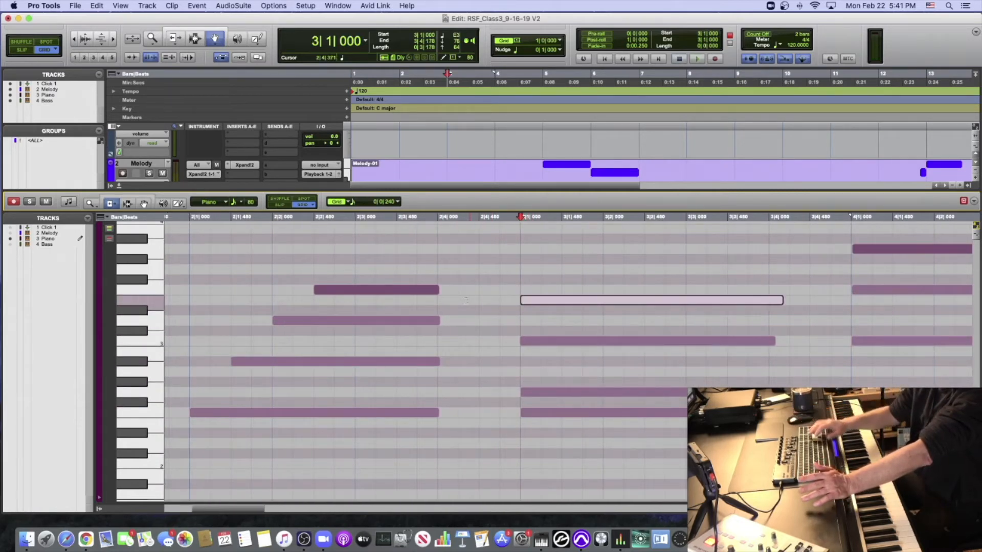
- Play the Piano part from the beginning up to the end of bar 2 and stop playback
{"action": "key", "text": "Return"}
{"action": "key", "text": "space"}
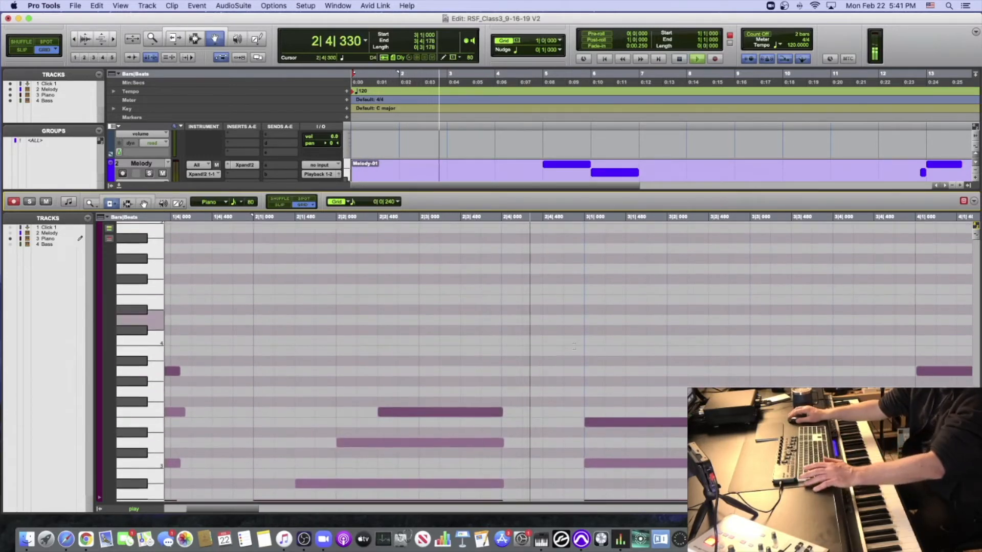
{"action": "key", "text": "space"}
- Stagger the bar 3 Piano chord downward by trimming the starts of C3 to 3|1|480, G2 to 3|2|000 and F2 to 3|2|480
{"action": "scroll", "coordinate": [591, 418], "scroll_direction": "right", "scroll_amount": 3}
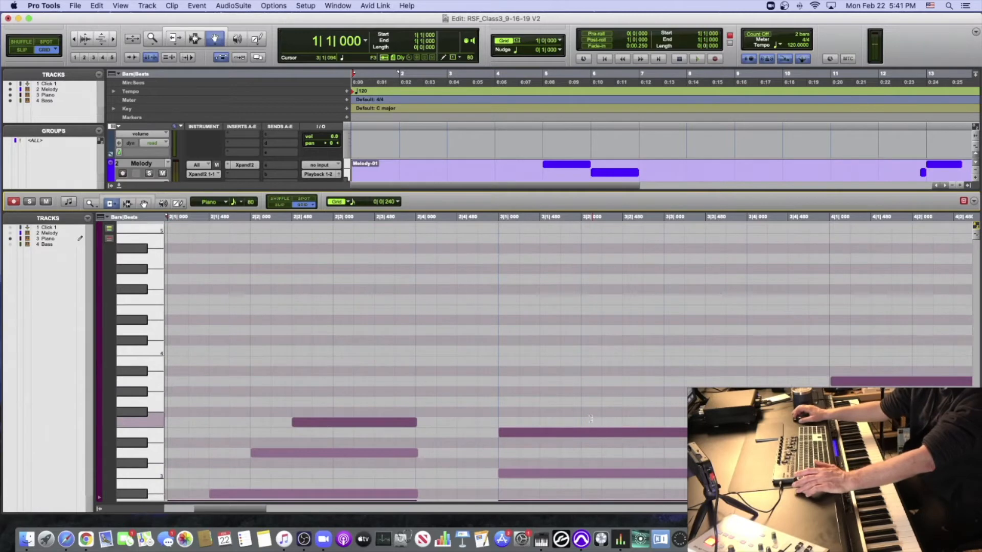
{"action": "scroll", "coordinate": [591, 419], "scroll_direction": "down", "scroll_amount": 5}
{"action": "left_click", "coordinate": [542, 383]}
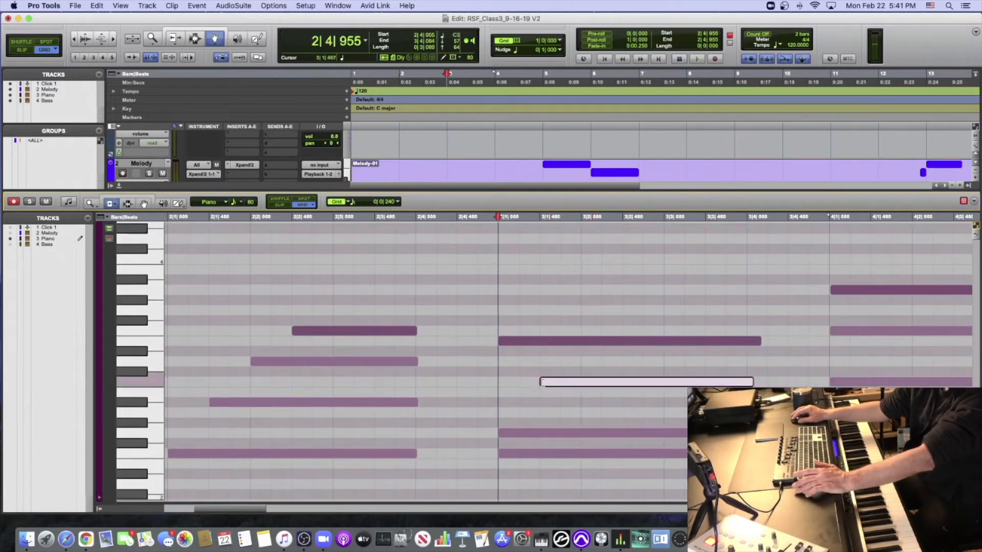
{"action": "left_click", "coordinate": [582, 433]}
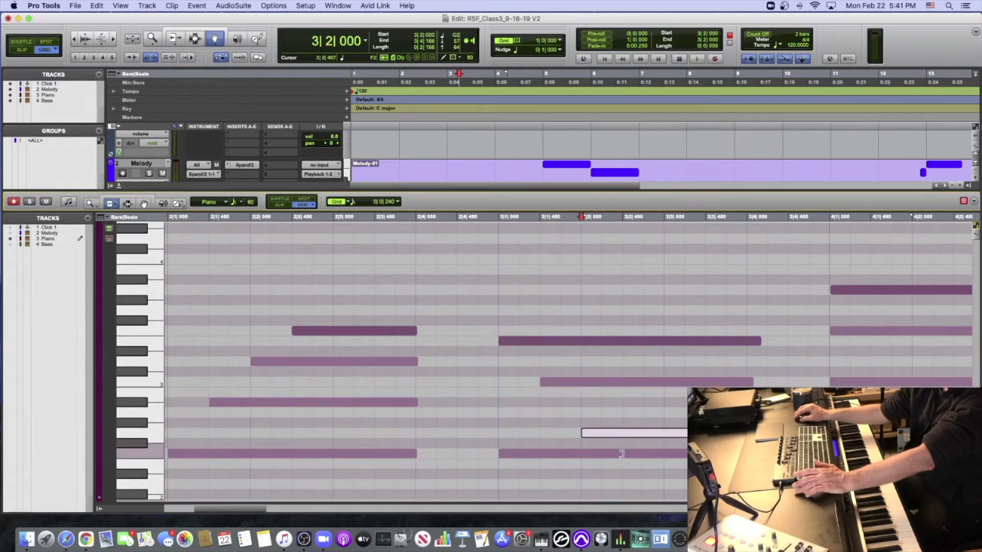
{"action": "left_click_drag", "start_coordinate": [577, 453], "coordinate": [625, 454]}
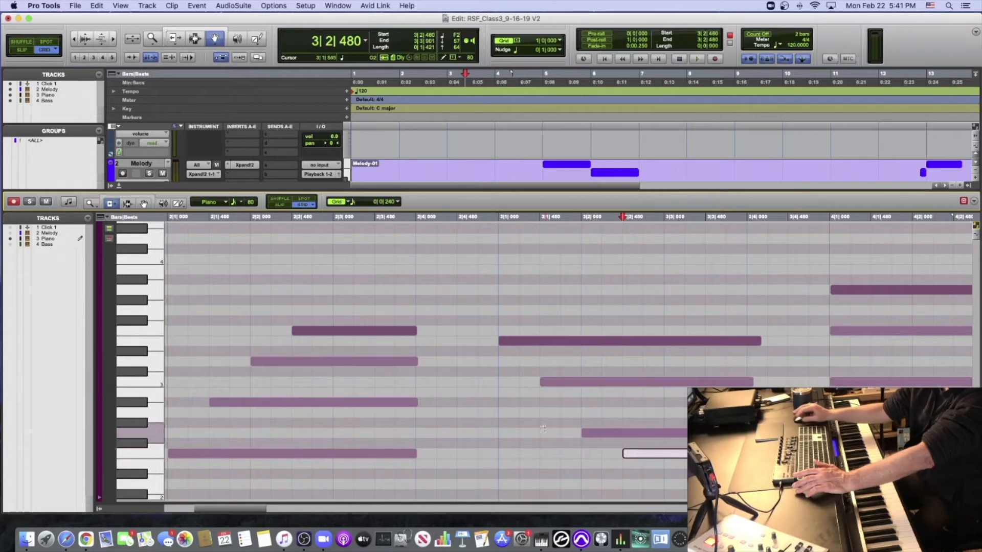
- Play the Piano part from the beginning through the staggered bar 3 chord and stop, with bars 1 to 5 in view
{"action": "key", "text": "Return"}
{"action": "key", "text": "space"}
{"action": "key", "text": "r"}
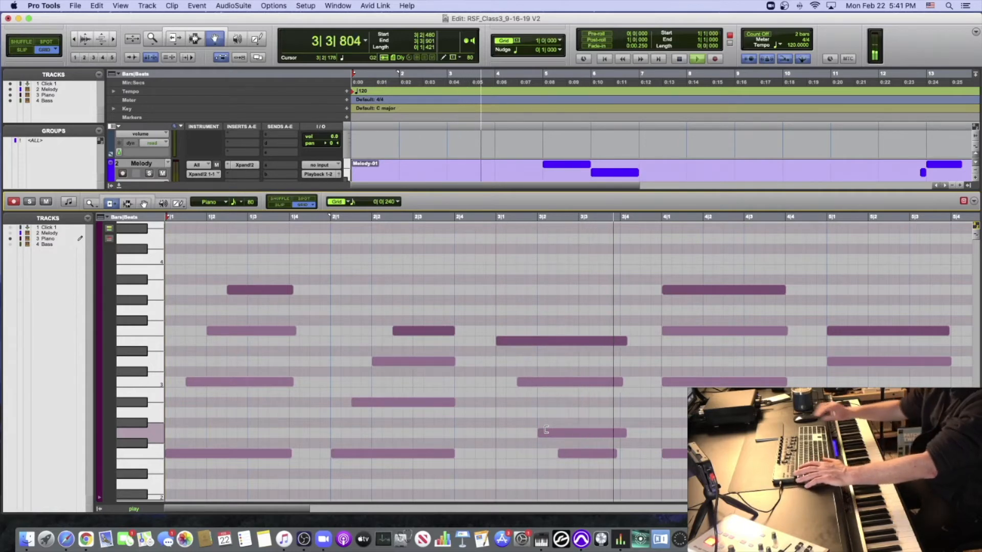
{"action": "key", "text": "space"}
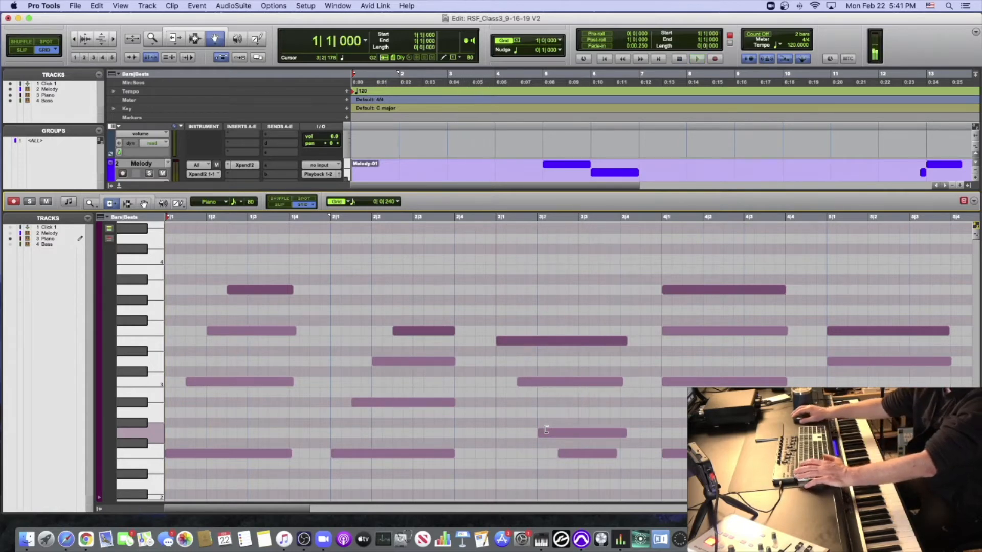
- Trim the starts of the upper bar 4 Piano notes A3, F3 and C3 to 4|2|000
{"action": "left_click", "coordinate": [703, 290]}
{"action": "left_click", "coordinate": [703, 331]}
{"action": "left_click", "coordinate": [703, 380]}
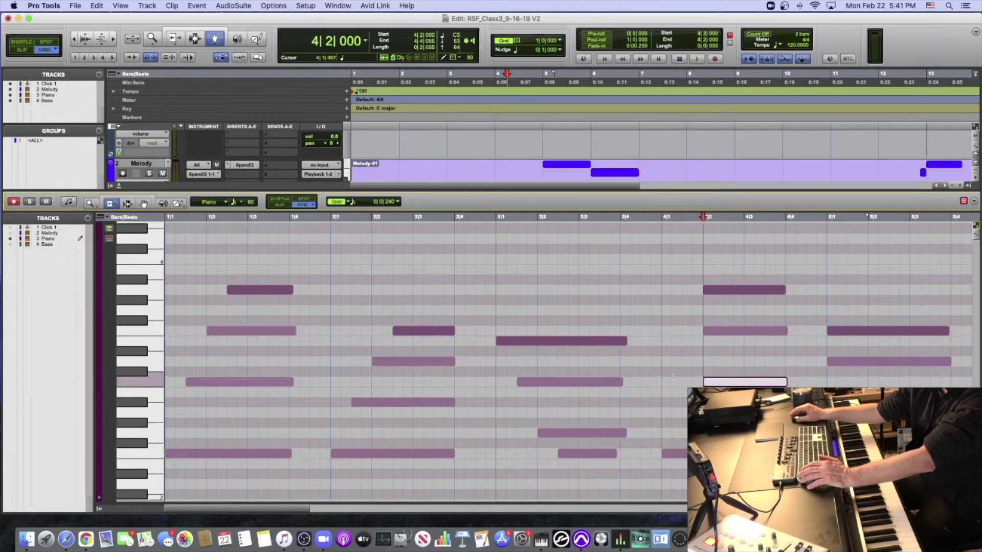
- Play the Piano part from 3|1|000 through the bar 4 chord and stop playback
{"action": "left_click", "coordinate": [492, 217]}
{"action": "key", "text": "space"}
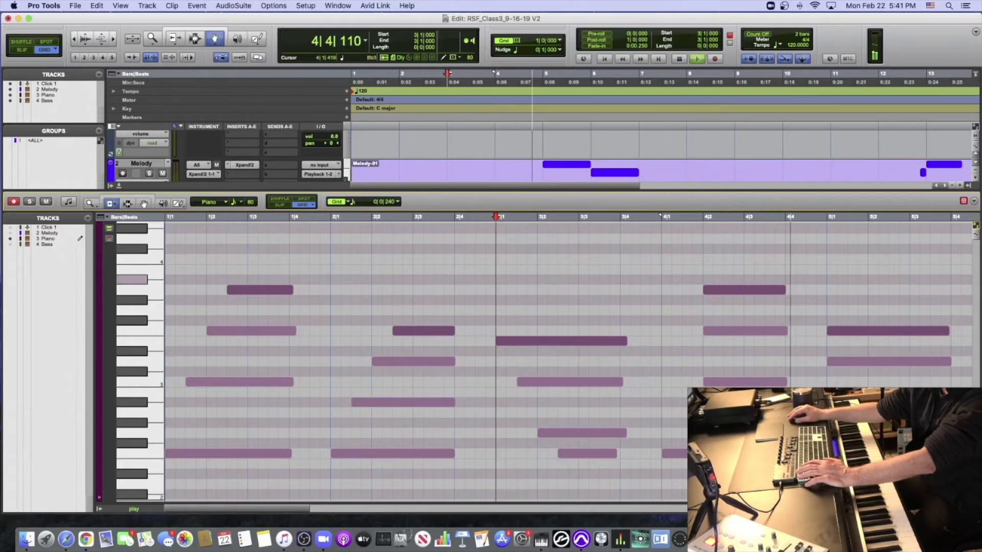
{"action": "key", "text": "space"}
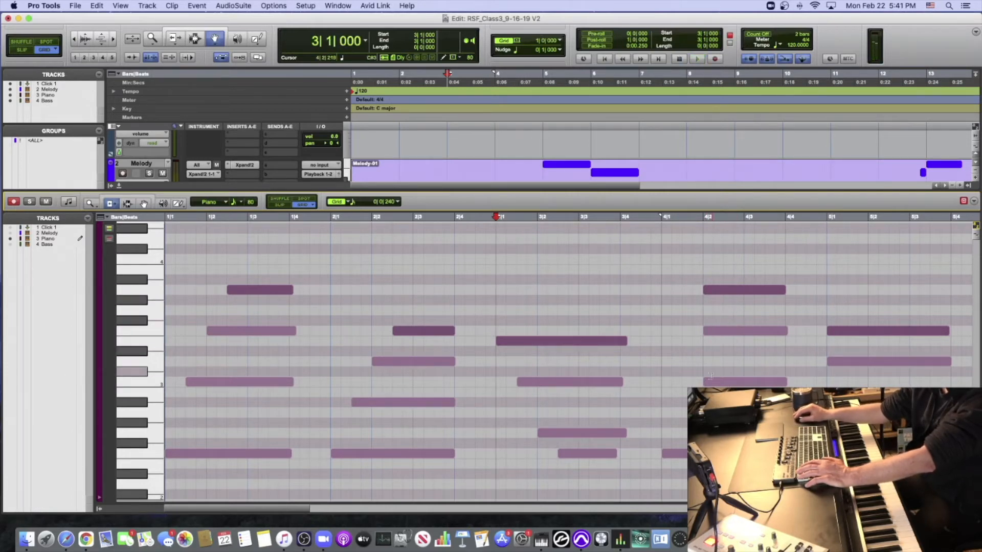
- Extend the start of the bar 4 C3 note back to 4|1|480 and play the chord from 3|4|480
{"action": "left_click_drag", "start_coordinate": [710, 382], "coordinate": [682, 383]}
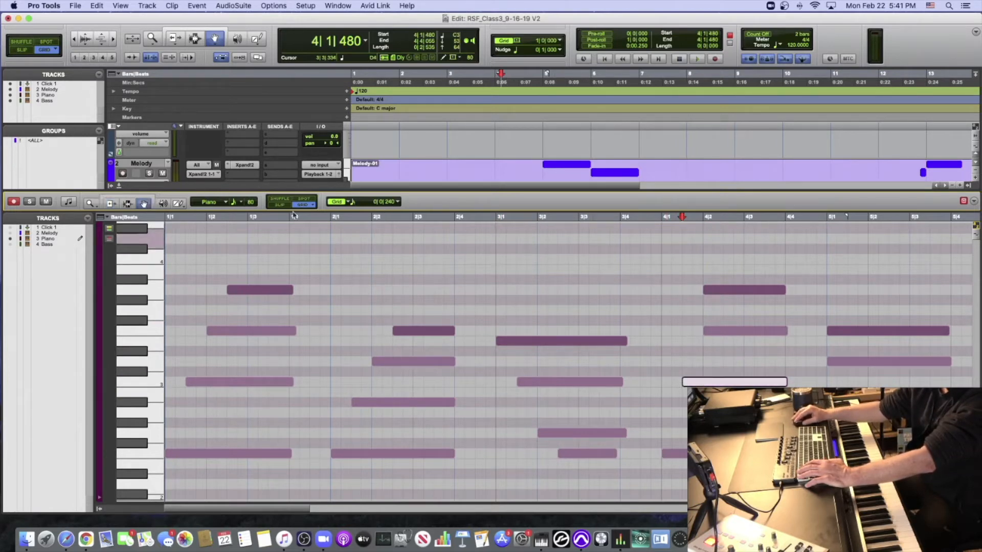
{"action": "left_click", "coordinate": [729, 290]}
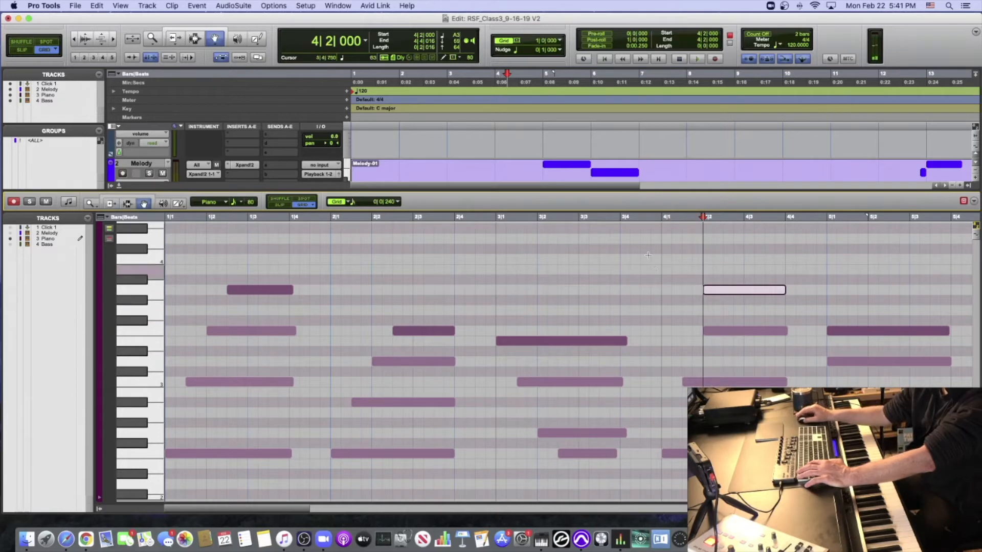
{"action": "left_click", "coordinate": [643, 219]}
{"action": "key", "text": "space"}
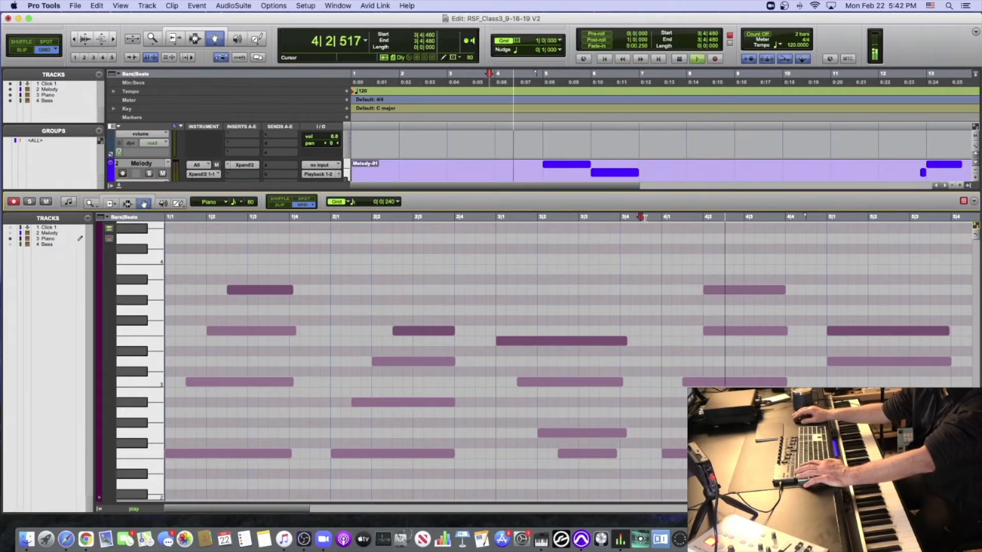
{"action": "key", "text": "space"}
- Play the first four staggered Piano chords from the beginning and stop playback
{"action": "key", "text": "Return"}
{"action": "key", "text": "space"}
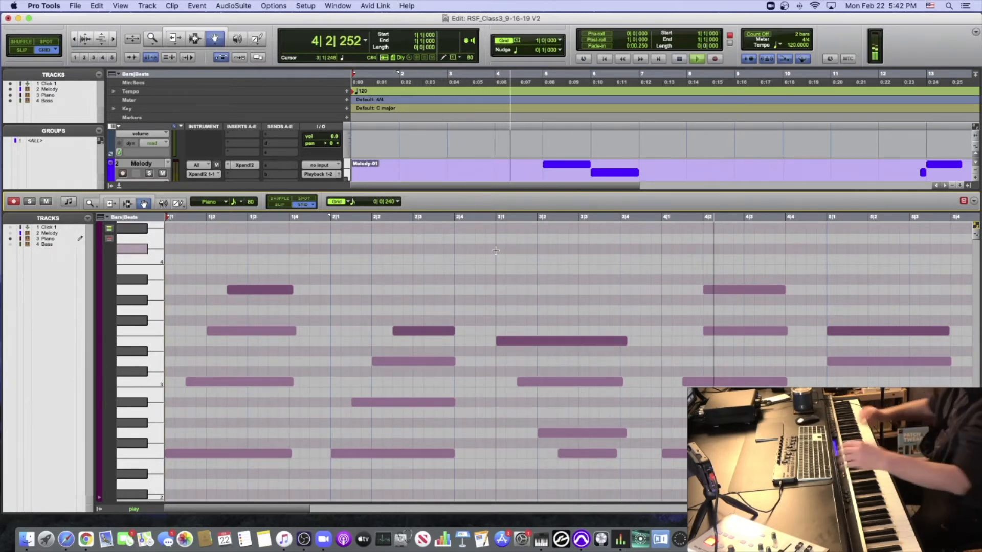
{"action": "key", "text": "space"}
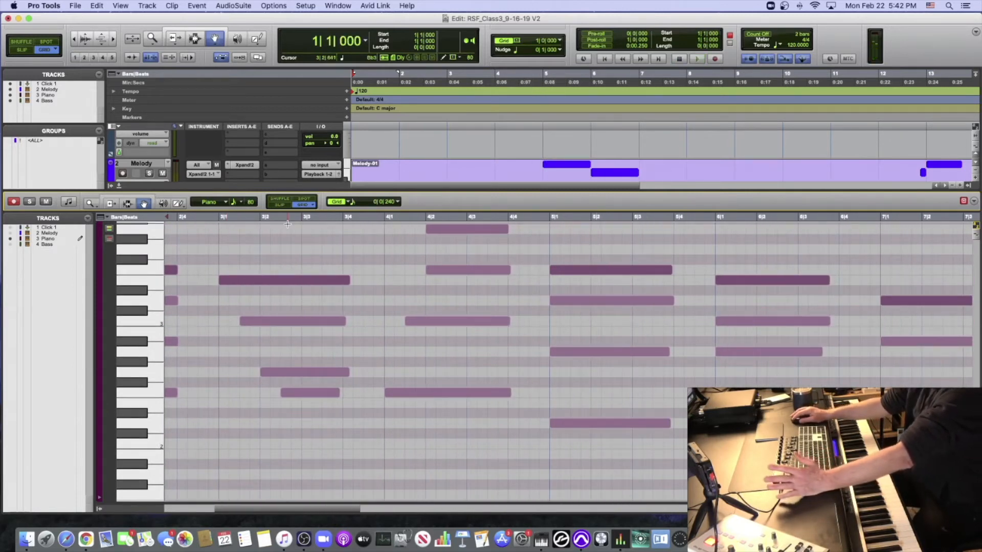
- In Slip mode, shift the bar 5 Piano notes A2, D3 and F3 progressively later off the grid, with F3 starting at 5|1|273
{"action": "scroll", "coordinate": [287, 223], "scroll_direction": "left", "scroll_amount": 2}
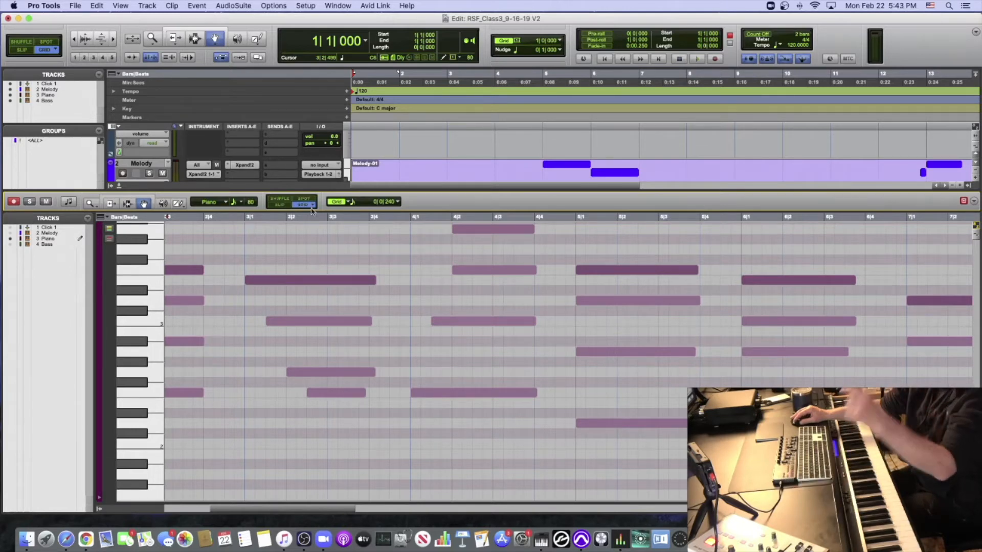
{"action": "scroll", "coordinate": [515, 321], "scroll_direction": "right", "scroll_amount": 6}
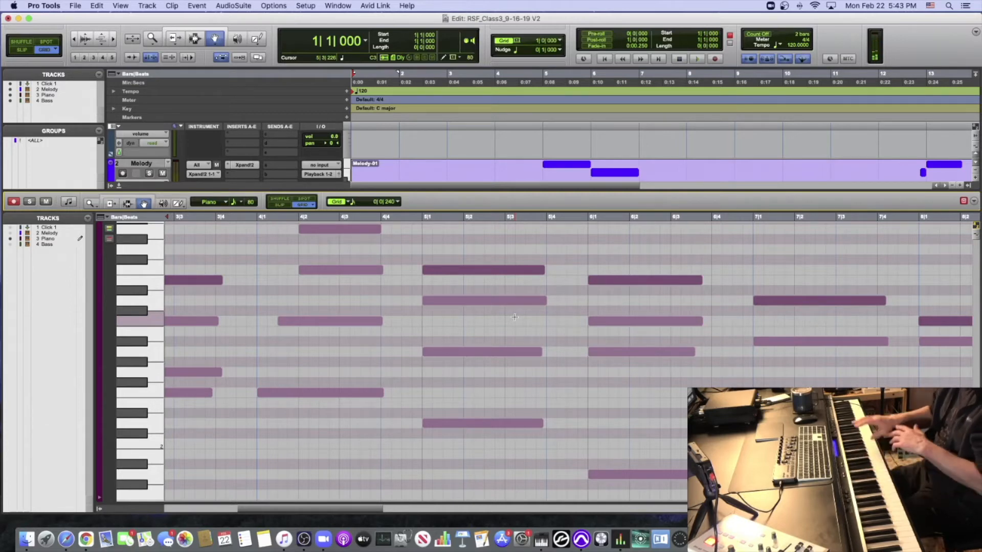
{"action": "scroll", "coordinate": [486, 327], "scroll_direction": "right", "scroll_amount": 2}
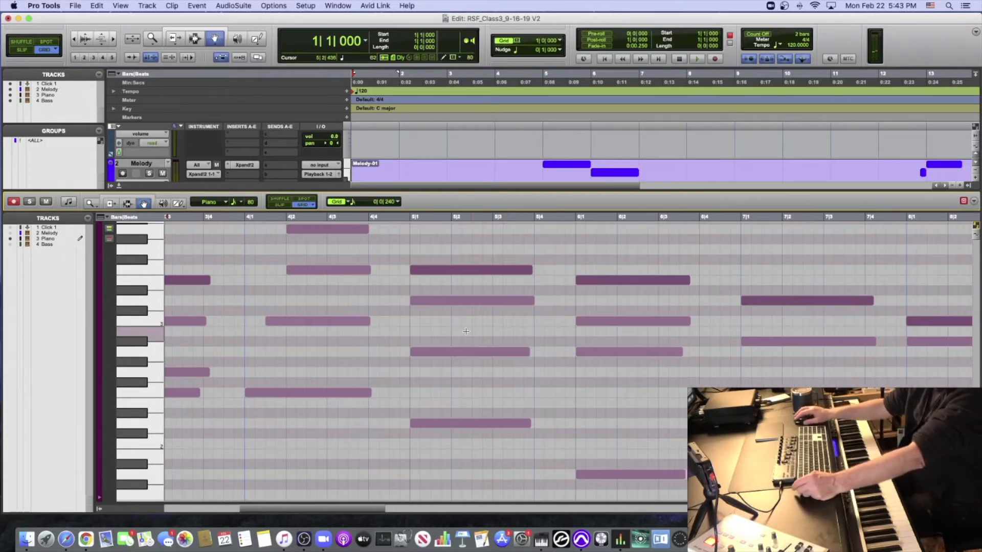
{"action": "left_click", "coordinate": [418, 352]}
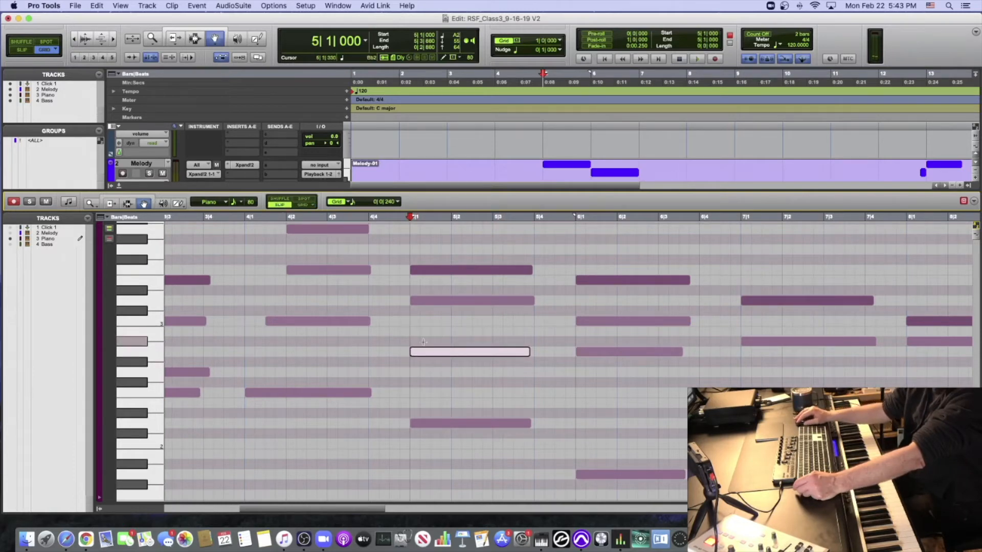
{"action": "left_click_drag", "start_coordinate": [418, 353], "coordinate": [434, 271]}
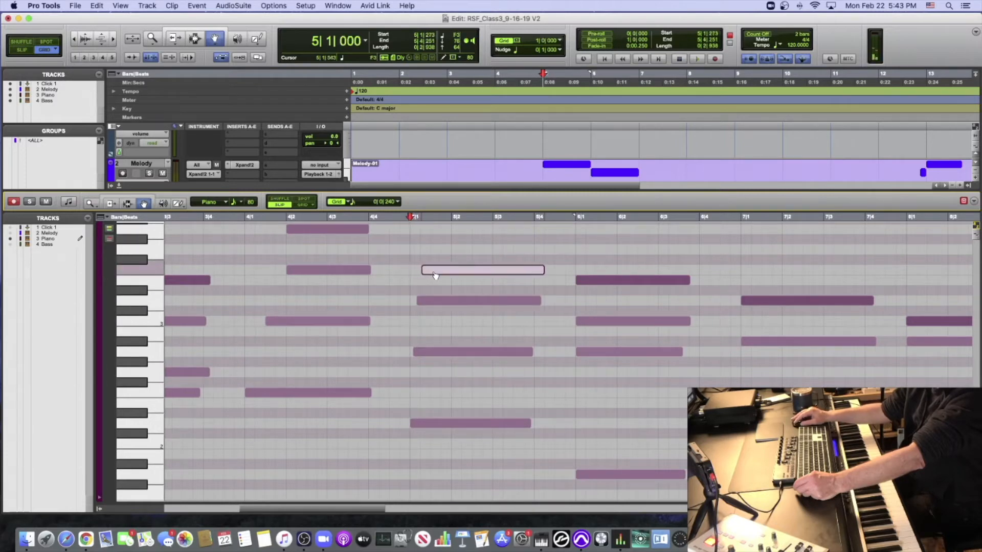
- Play the Piano part from just before bar 4 to hear the loosely rolled bar 5 chord, and stop playback
{"action": "left_click", "coordinate": [243, 221]}
{"action": "key", "text": "space"}
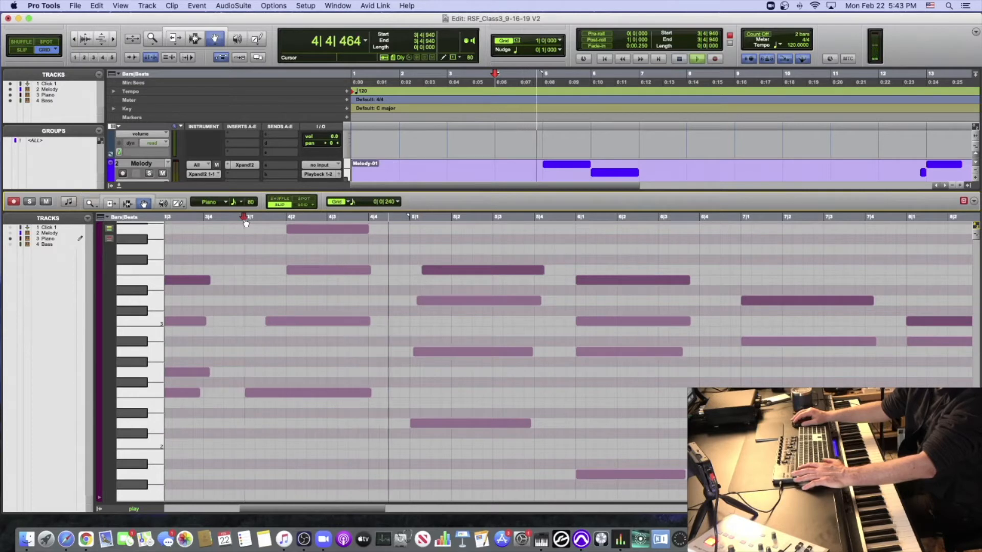
{"action": "key", "text": "space"}
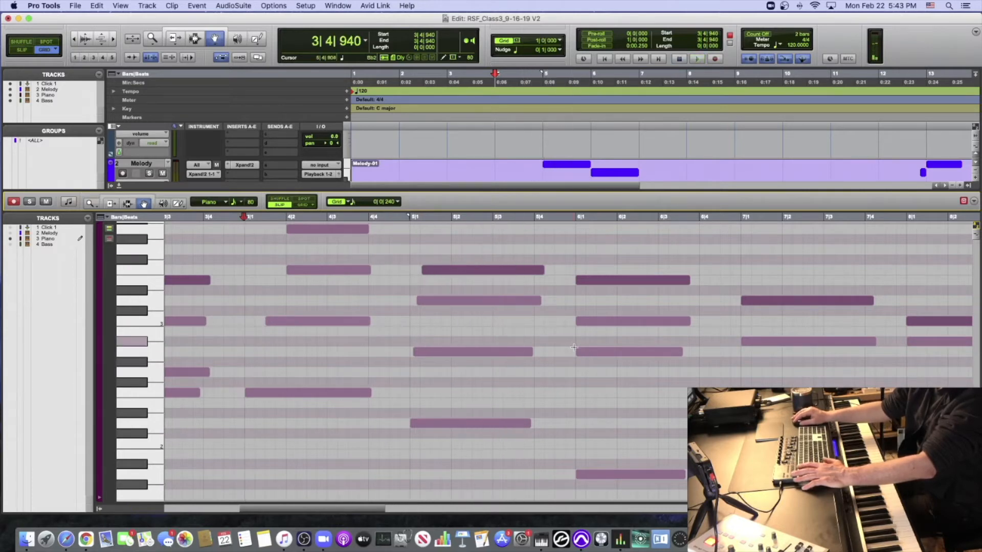
- Shift the bar 6 Piano notes progressively later in Slip mode, moving A2 to 6|1|125, C3 slightly further and E3 to 6|1|320
{"action": "left_click_drag", "start_coordinate": [582, 352], "coordinate": [591, 355]}
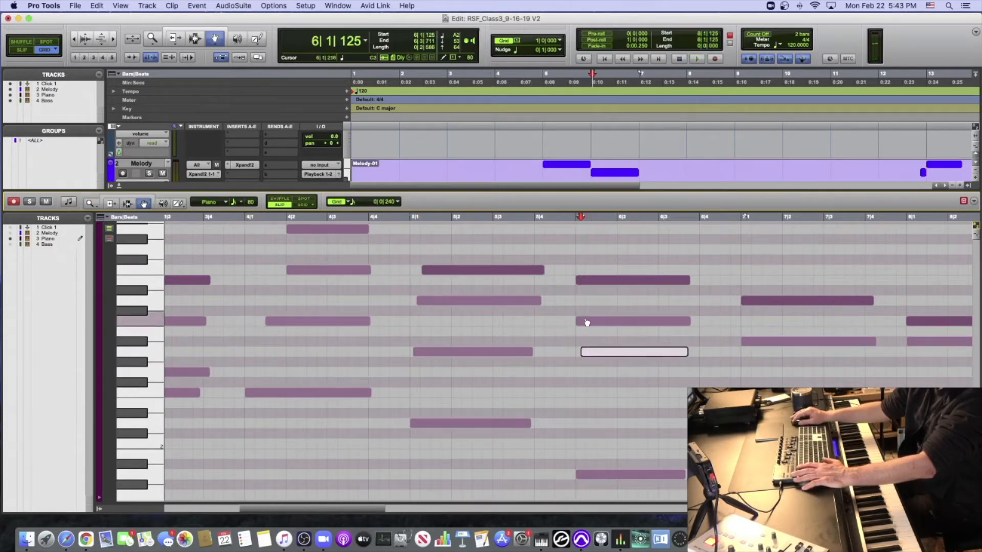
{"action": "left_click_drag", "start_coordinate": [587, 323], "coordinate": [596, 322]}
{"action": "left_click_drag", "start_coordinate": [591, 281], "coordinate": [602, 281]}
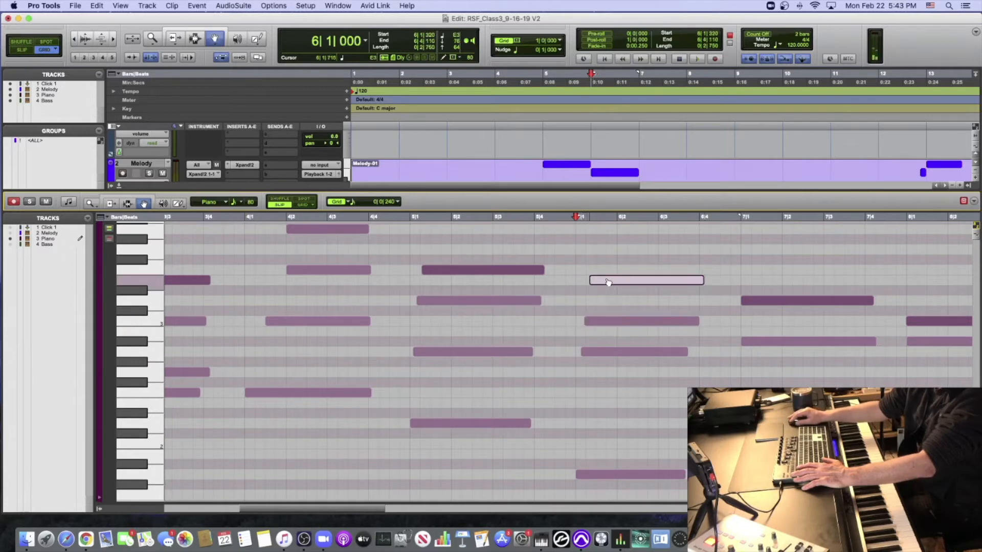
- Play the Piano part from the beginning through the rolled bar 6 chord and stop playback
{"action": "scroll", "coordinate": [496, 282], "scroll_direction": "down", "scroll_amount": 2}
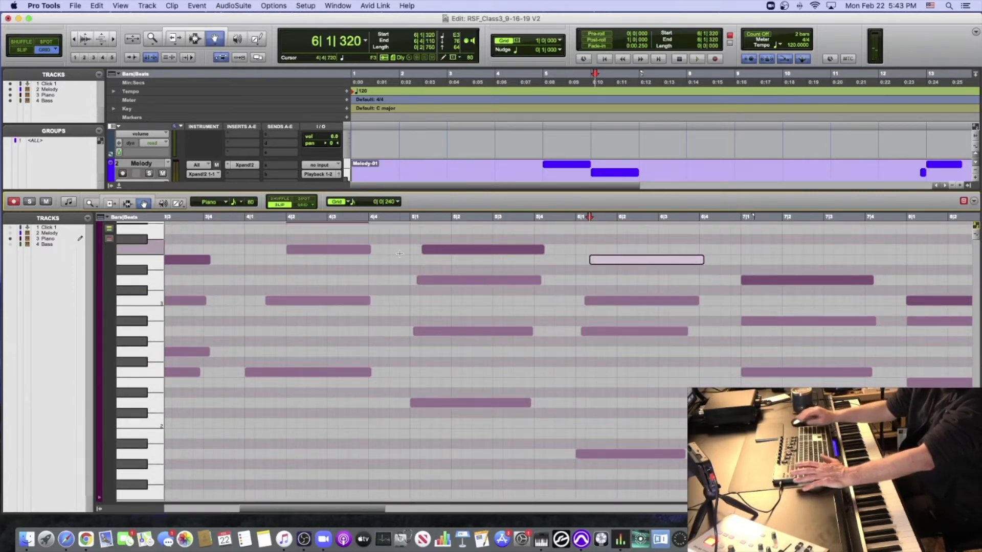
{"action": "key", "text": "Return"}
{"action": "key", "text": "space"}
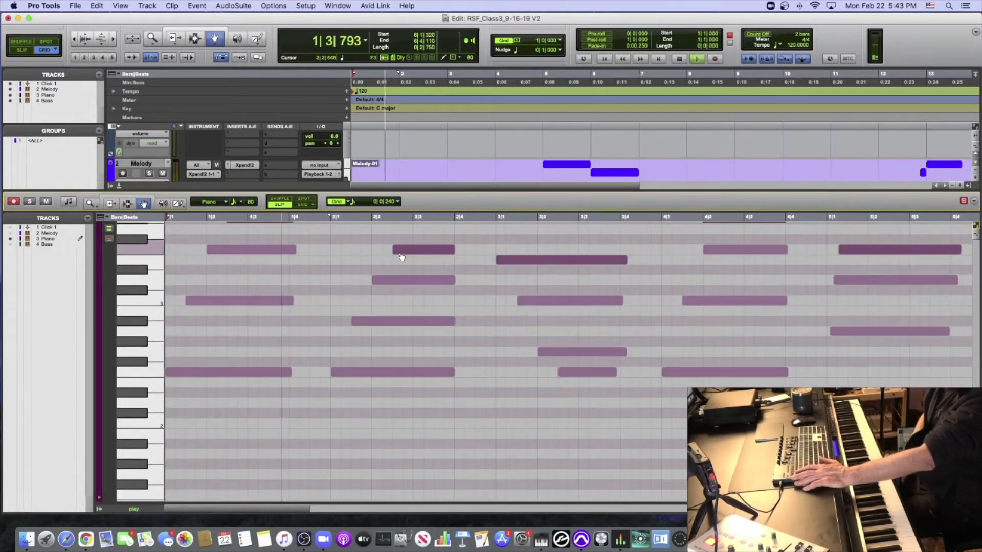
{"action": "scroll", "coordinate": [402, 257], "scroll_direction": "up", "scroll_amount": 3}
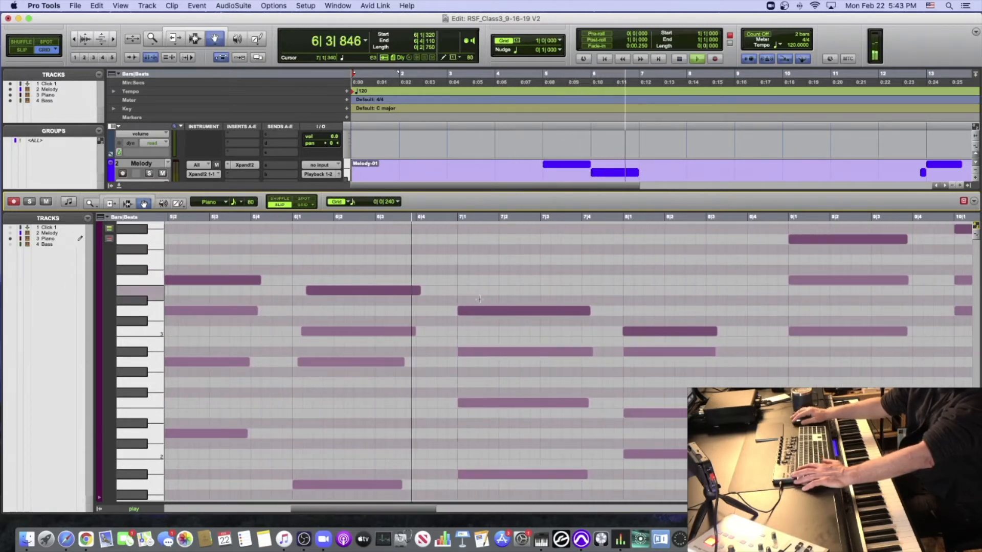
{"action": "key", "text": "space"}
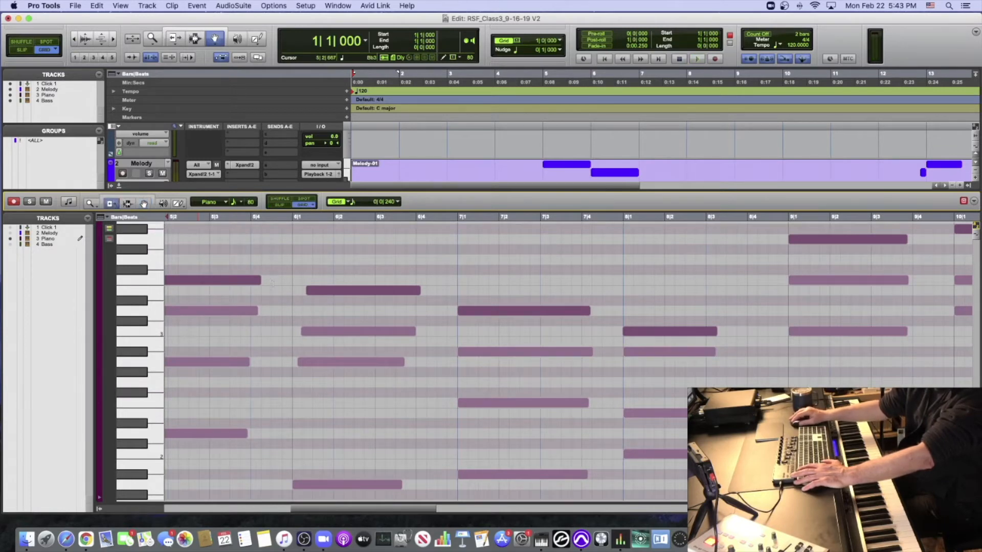
- In Grid mode, stagger the bar 7 Piano chord by trimming the starts of F2 to 7|1|480, Bb2 to 7|2|000 and D3 to 7|2|480
{"action": "left_click", "coordinate": [481, 403]}
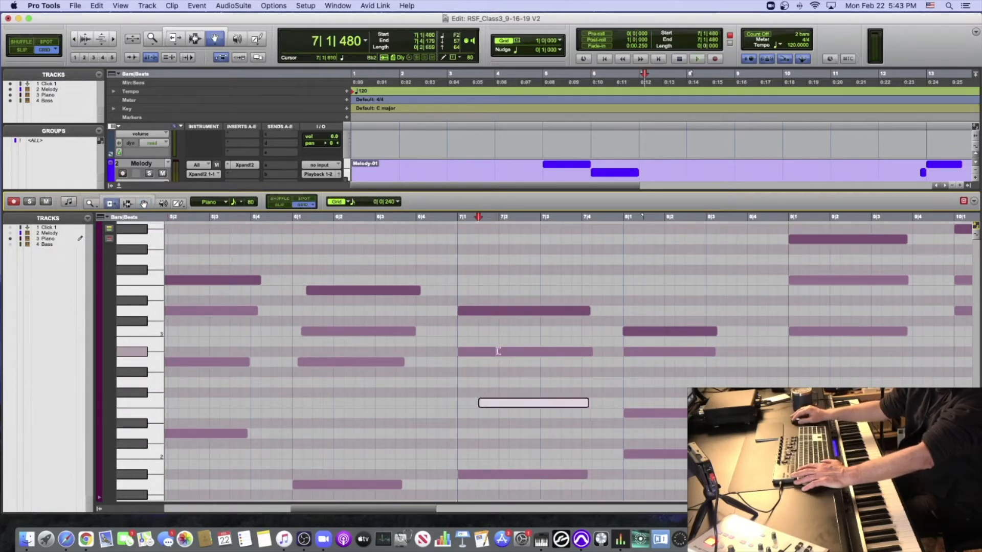
{"action": "left_click", "coordinate": [497, 352]}
{"action": "left_click", "coordinate": [519, 311]}
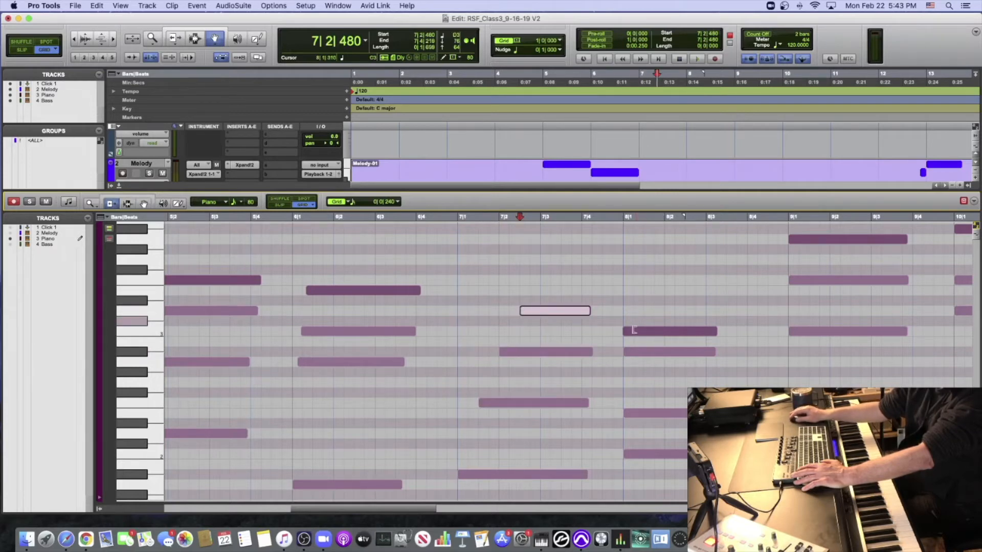
- Stagger the bar 8 Piano chord by trimming the starts of C3 to 8|2|480, Bb2 to 8|2|000 and E2 to 8|1|480
{"action": "left_click", "coordinate": [630, 332]}
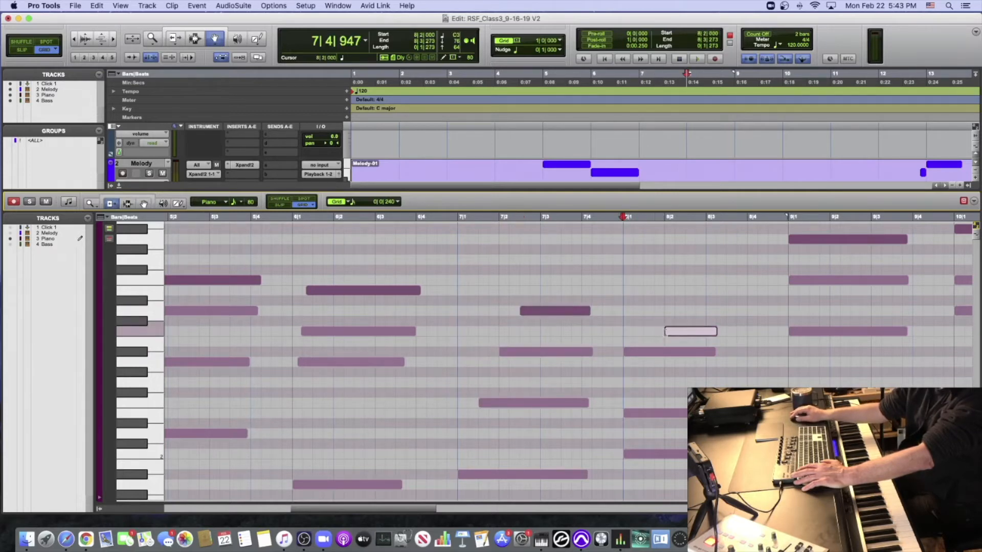
{"action": "left_click", "coordinate": [665, 352]}
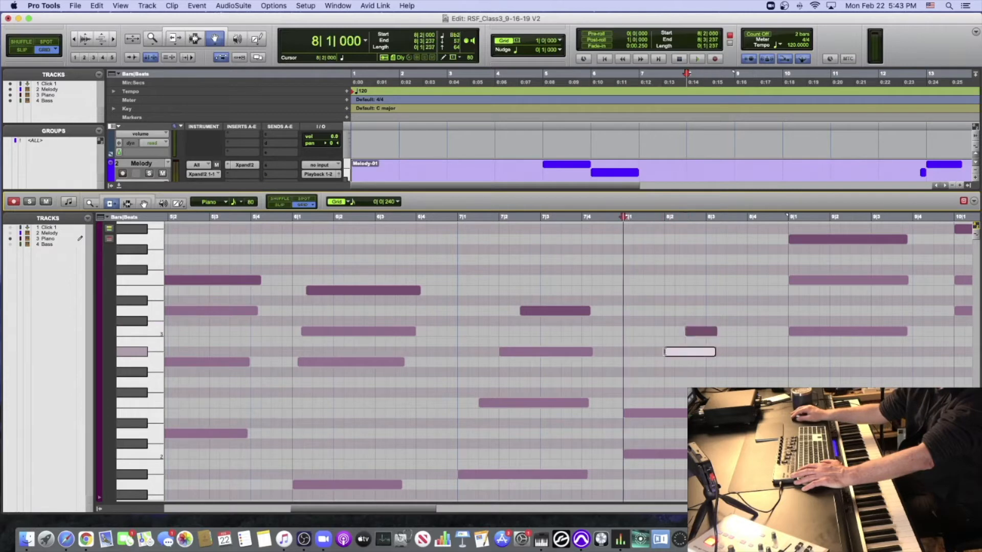
{"action": "left_click", "coordinate": [645, 413]}
- Play the Piano part from the beginning through bar 8, stop playback and return to the session start
{"action": "key", "text": "Return"}
{"action": "key", "text": "space"}
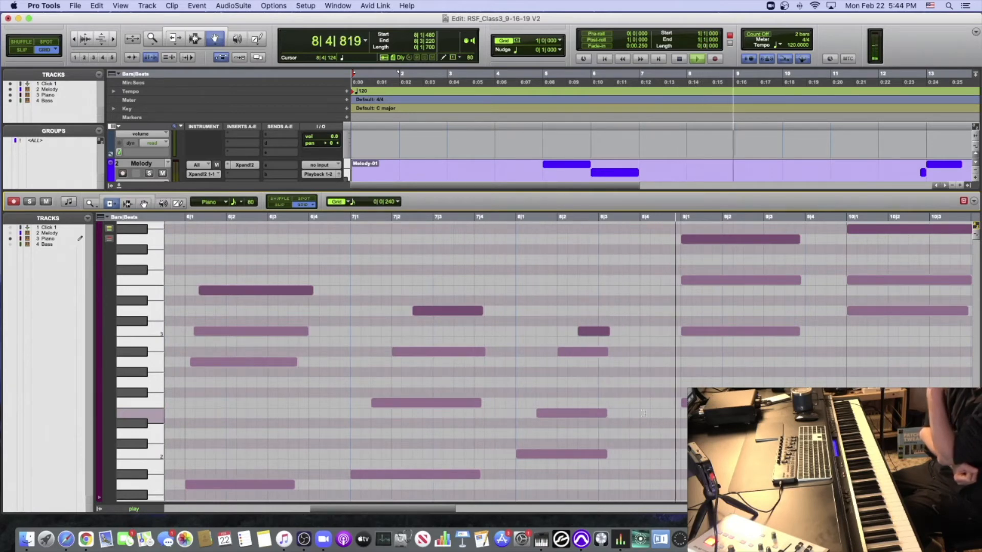
{"action": "key", "text": "space"}
{"action": "key", "text": "Return"}
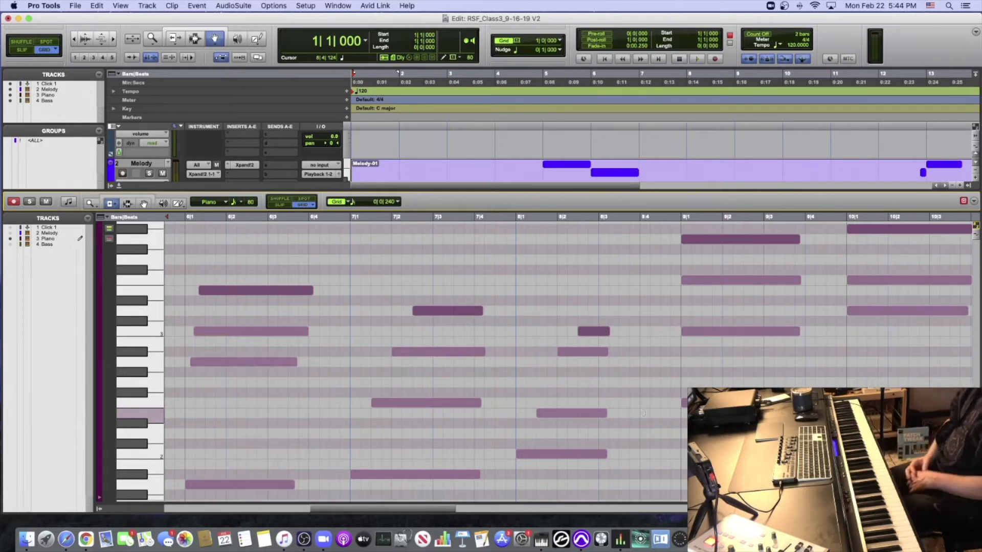
- Hide the docked MIDI editor to show the Melody, Piano and Bass tracks in the full Edit window
{"action": "scroll", "coordinate": [365, 279], "scroll_direction": "left", "scroll_amount": 2}
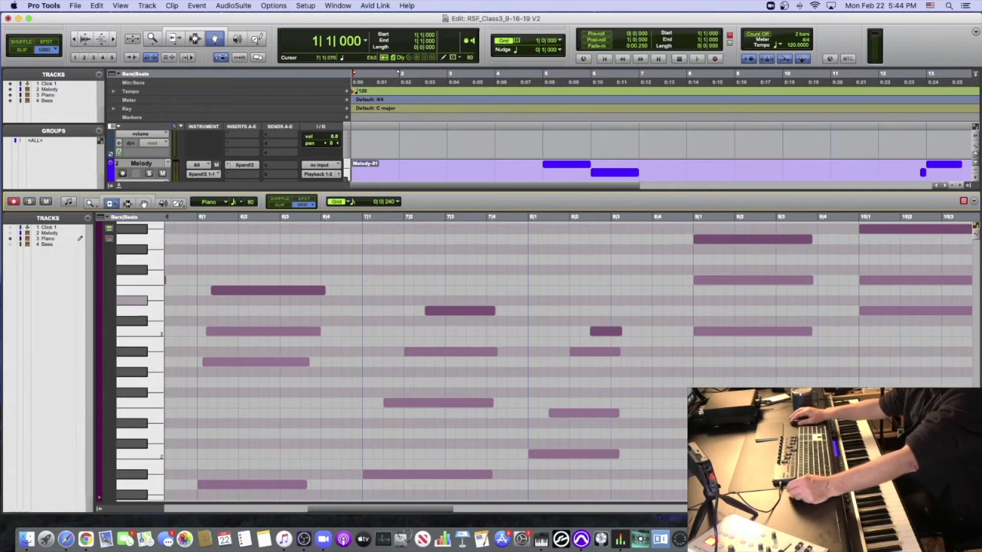
{"action": "left_click", "coordinate": [118, 186]}
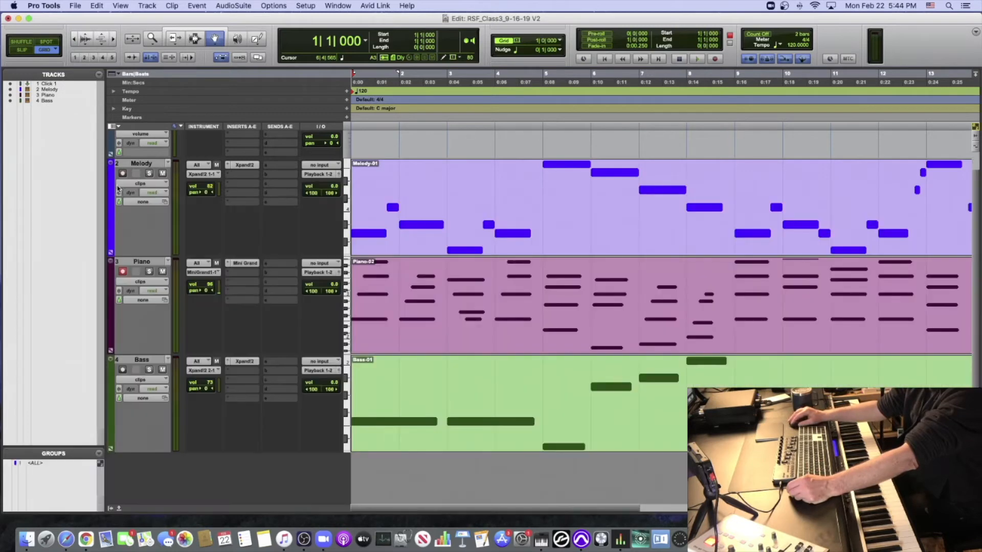
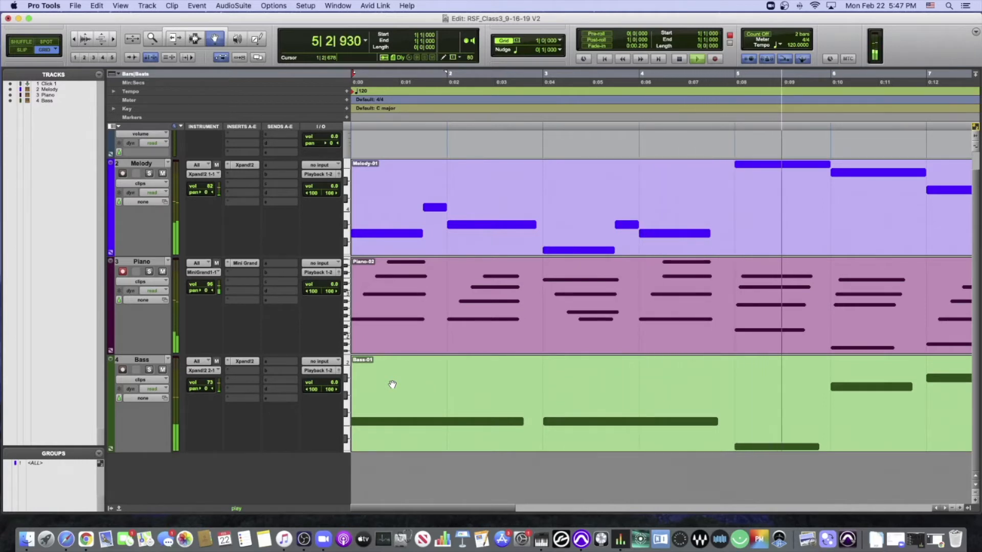
- Stop playback and open the Bass track's clip in the docked MIDI editor
{"action": "key", "text": "space"}
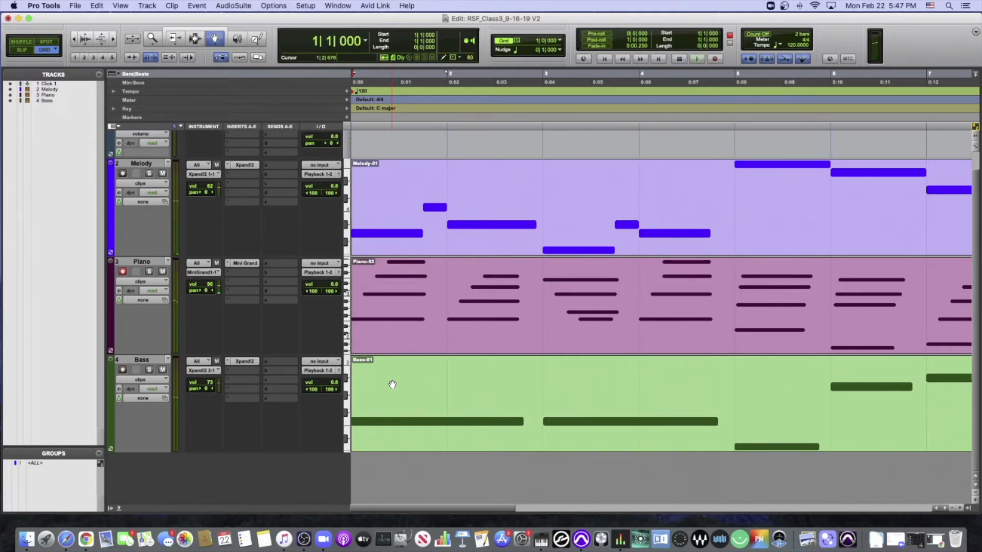
{"action": "double_click", "coordinate": [392, 385]}
{"action": "scroll", "coordinate": [364, 321], "scroll_direction": "down", "scroll_amount": 3}
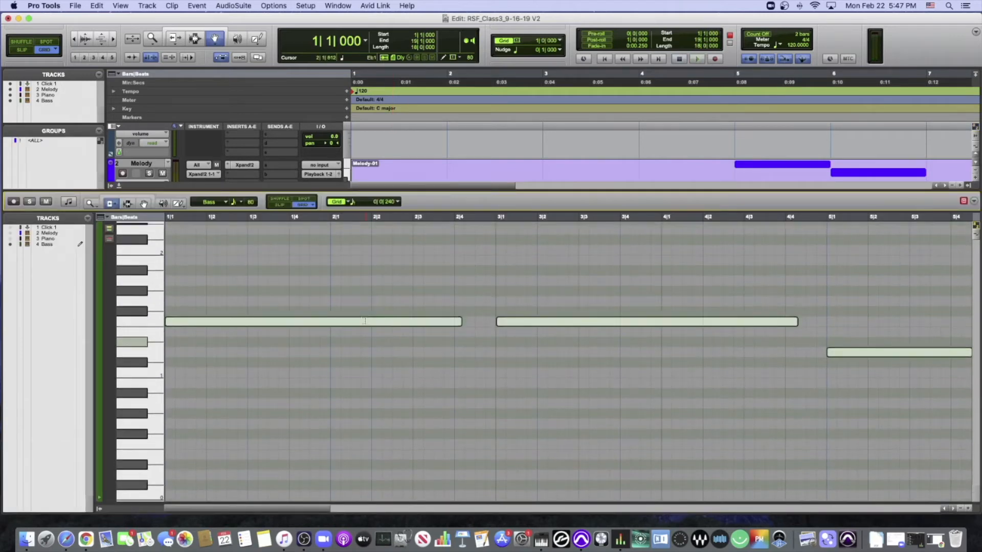
{"action": "scroll", "coordinate": [364, 321], "scroll_direction": "up", "scroll_amount": 2}
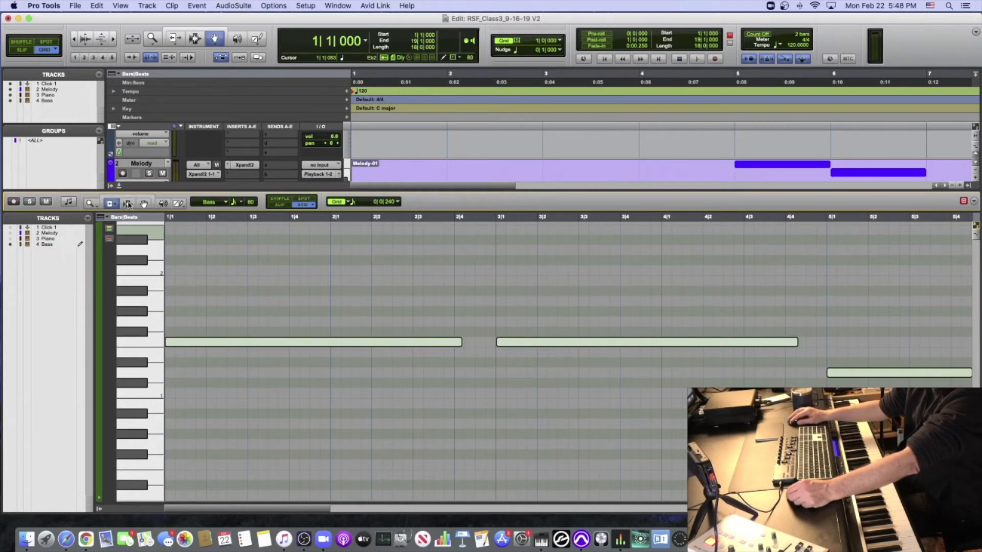
- Split the first Bass note at 1|2|480, trim the end of its first part to 1|2|240, and audition the rhythm
{"action": "left_click", "coordinate": [240, 279]}
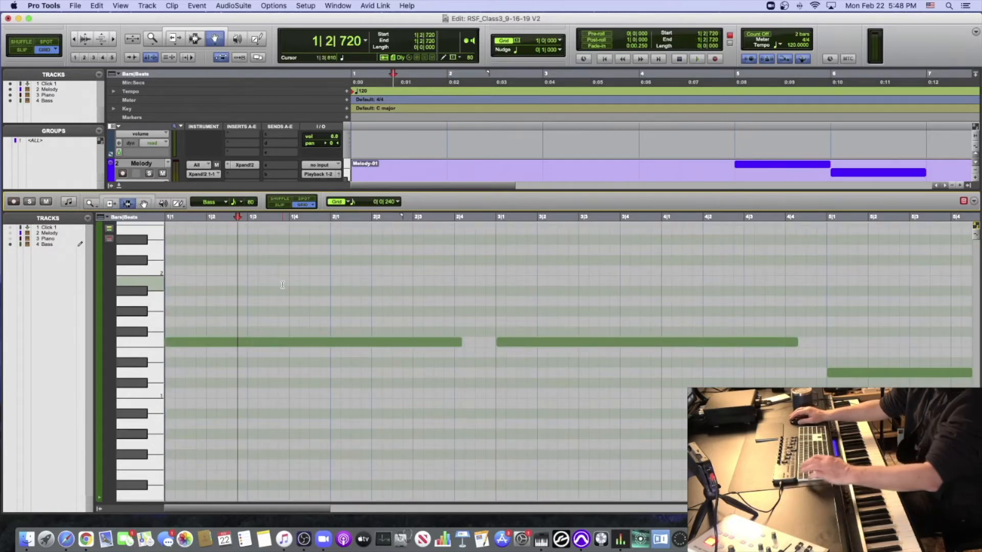
{"action": "key", "text": "super+bracketright"}
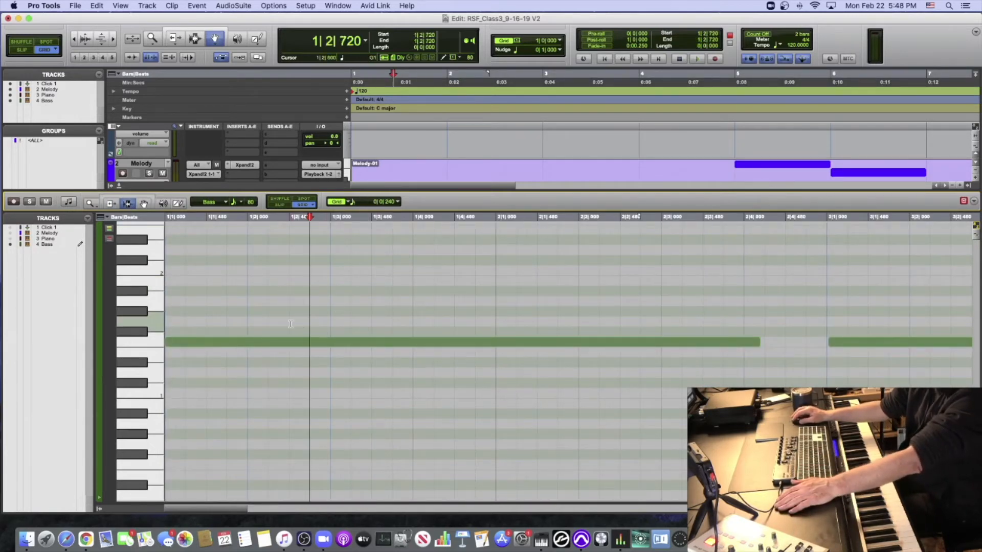
{"action": "left_click", "coordinate": [293, 282]}
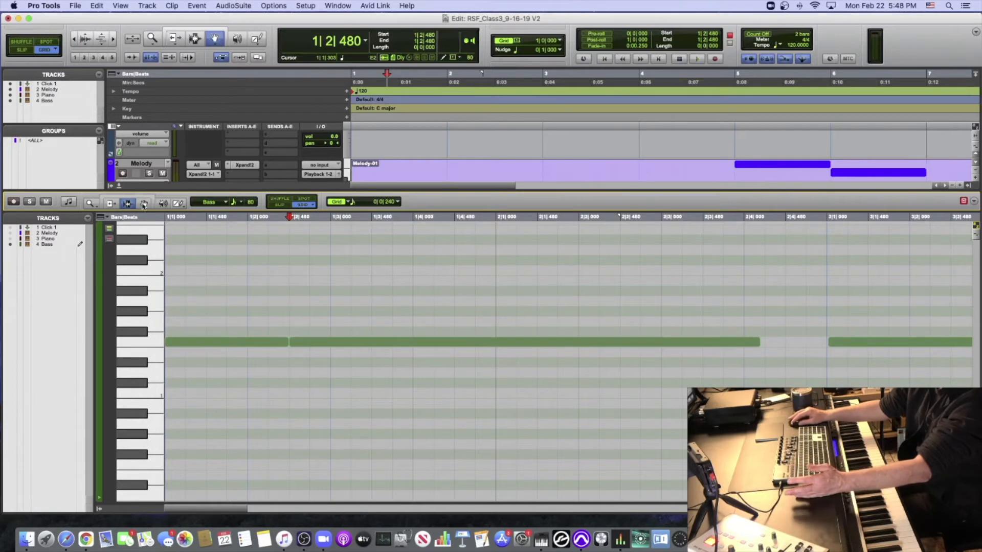
{"action": "left_click_drag", "start_coordinate": [289, 342], "coordinate": [268, 342]}
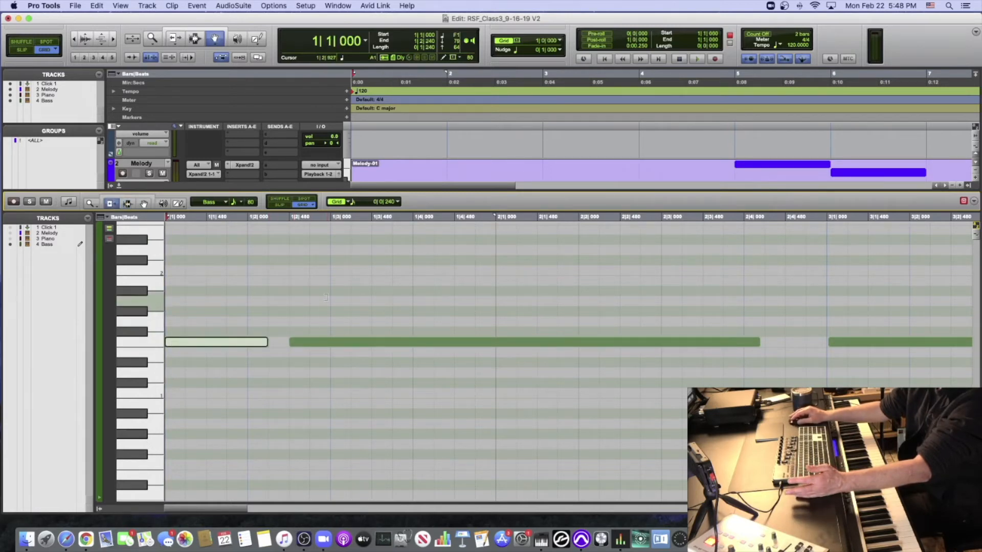
{"action": "key", "text": "space"}
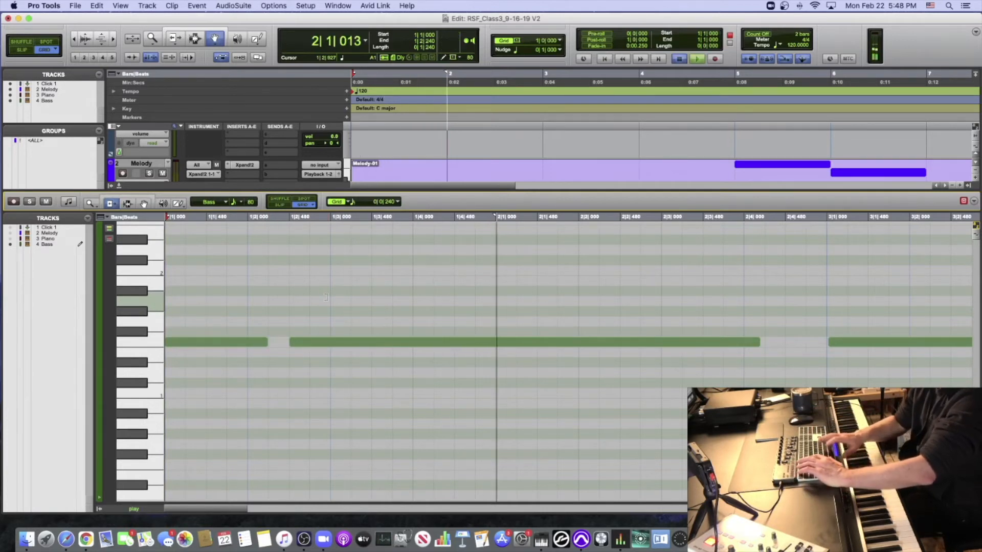
{"action": "key", "text": "space"}
- Split the remaining long Bass note in bars 1 to 2 at 2|1|000 and 2|2|480
{"action": "key", "text": "r"}
{"action": "left_click", "coordinate": [128, 203]}
{"action": "left_click", "coordinate": [331, 322]}
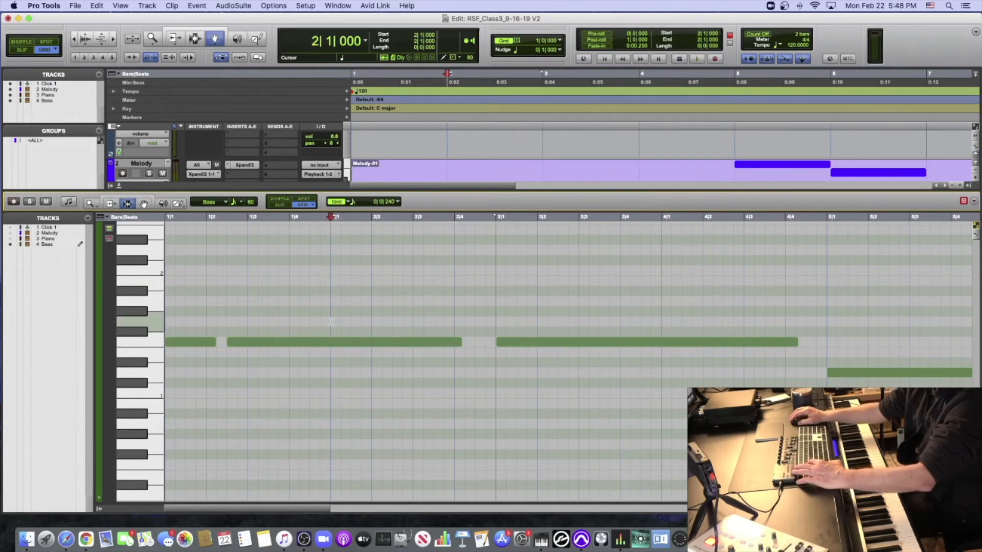
{"action": "key", "text": "b"}
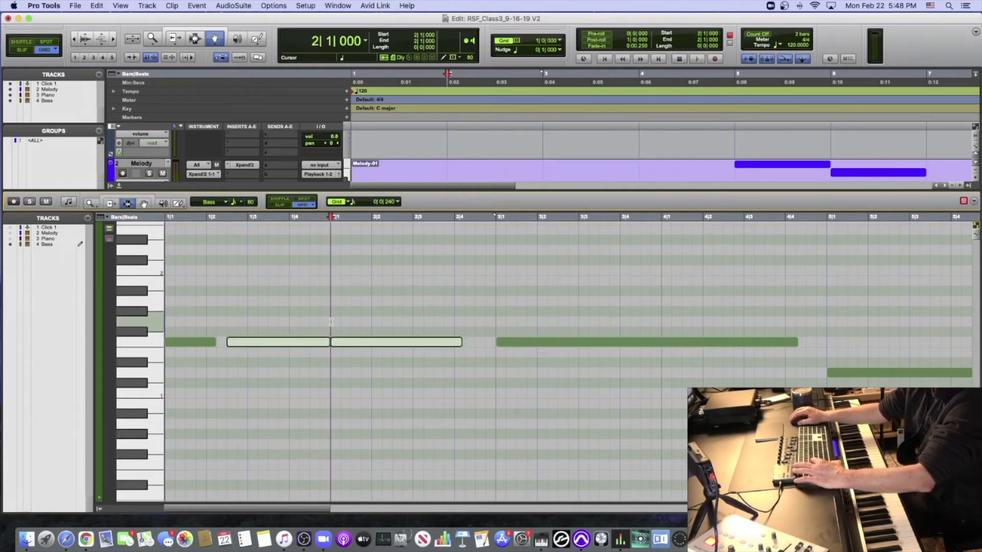
{"action": "left_click", "coordinate": [392, 331]}
{"action": "key", "text": "b"}
- Trim the ends of the Bass notes starting at 1|2|480, 2|1|000 and 2|2|480 to 1|4|720, 2|2|240 and 2|4|000
{"action": "left_click", "coordinate": [119, 203]}
{"action": "left_click", "coordinate": [321, 341]}
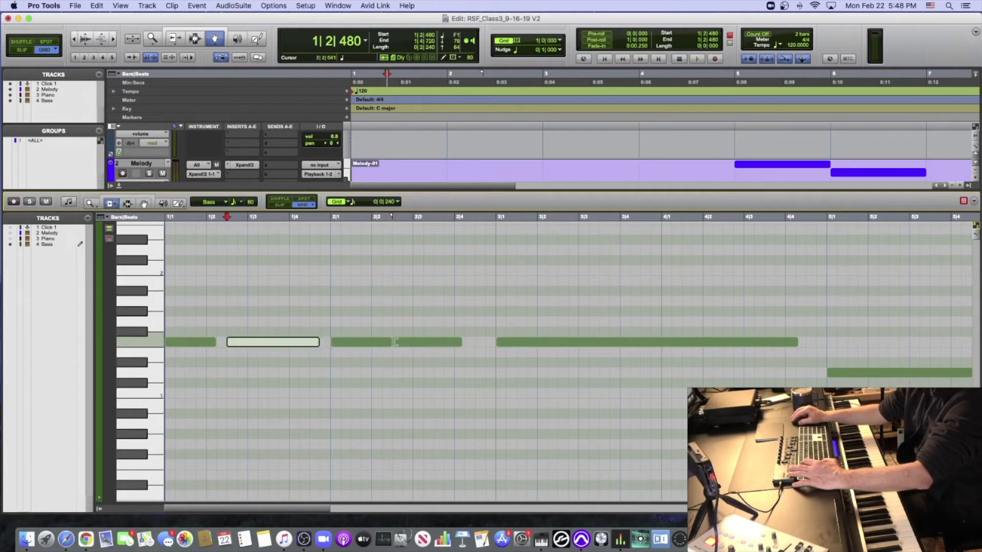
{"action": "left_click", "coordinate": [384, 342]}
{"action": "left_click", "coordinate": [453, 340]}
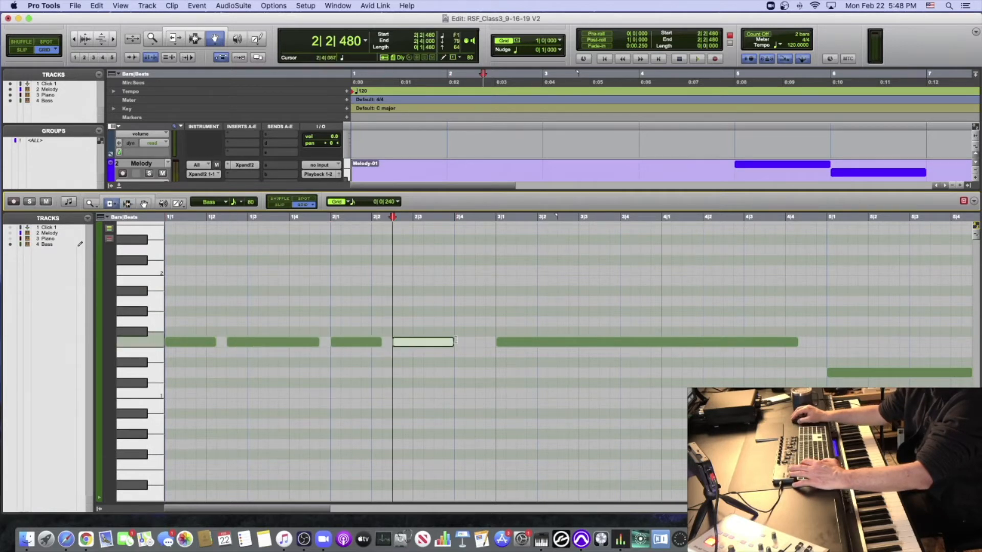
- Play the new Bass rhythm from the session start, and split the long note starting in bar 3 at 3|2|480
{"action": "key", "text": "Return"}
{"action": "key", "text": "space"}
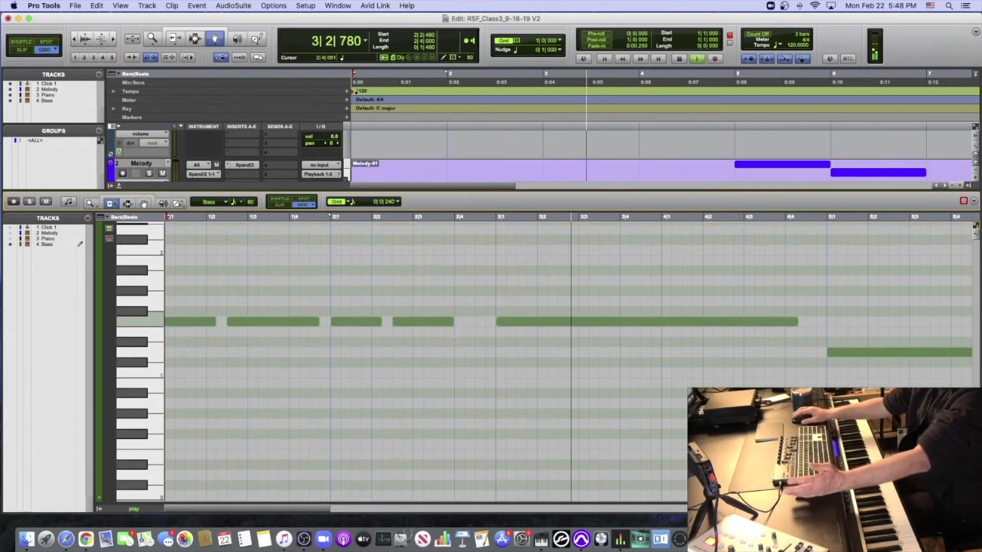
{"action": "key", "text": "space"}
{"action": "left_click", "coordinate": [337, 333]}
{"action": "key", "text": "super+e"}
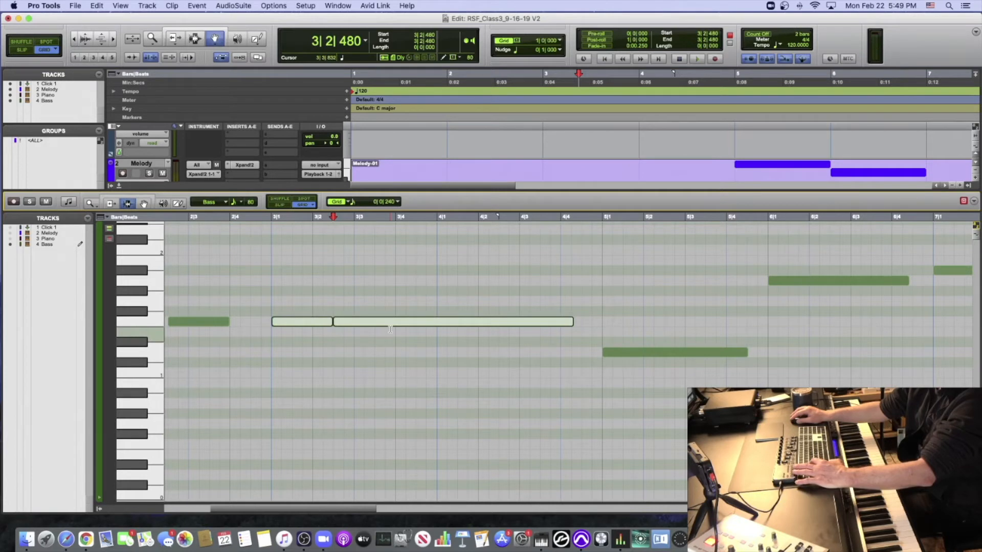
- Try further splits of the long Bass note in bars 3 to 4 at 3|4|000 and 4|1|480
{"action": "left_click", "coordinate": [400, 325]}
{"action": "key", "text": "super+e"}
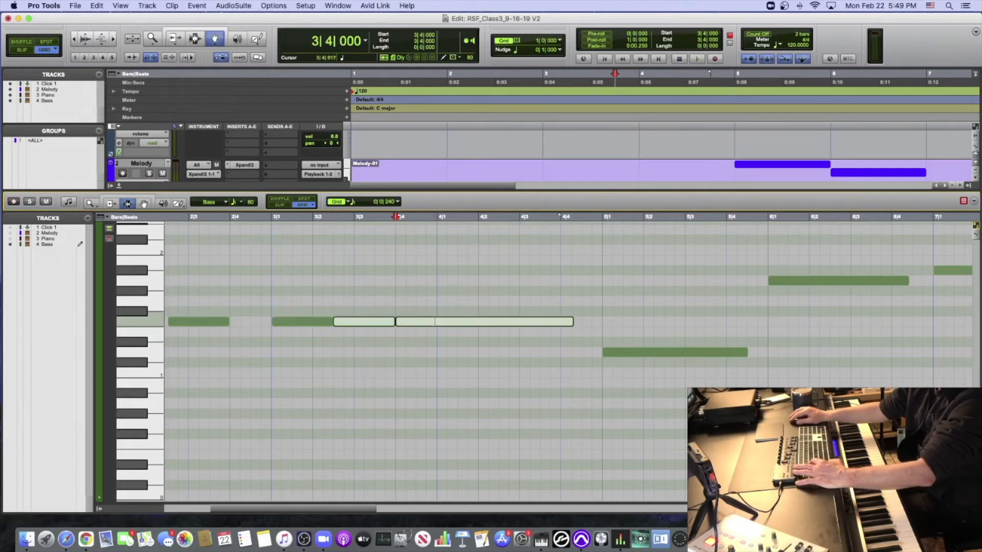
{"action": "left_click", "coordinate": [457, 321]}
{"action": "key", "text": "super+e"}
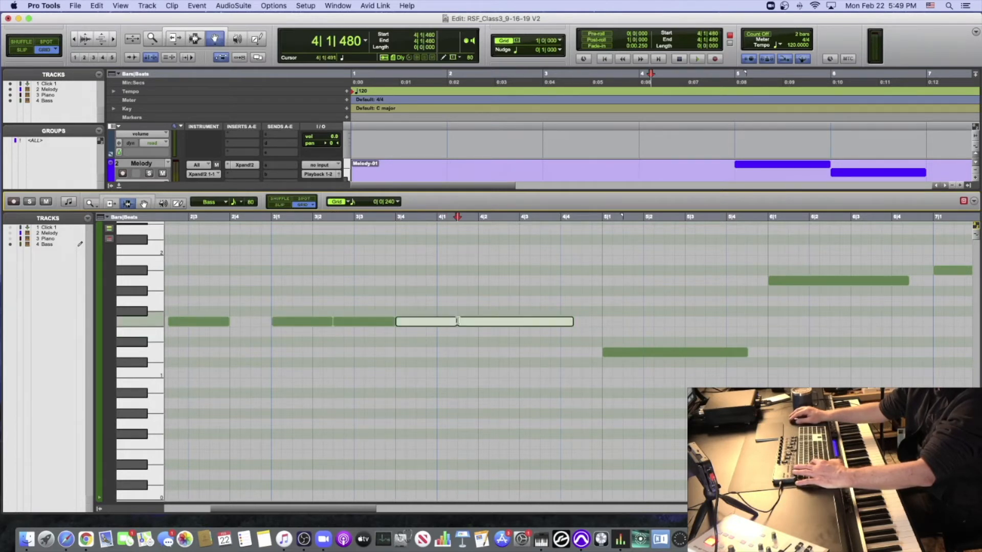
- Play the Bass part from bar 3 into bar 4, and undo the splits at 3|4|000 and 4|1|480
{"action": "left_click", "coordinate": [268, 311]}
{"action": "key", "text": "space"}
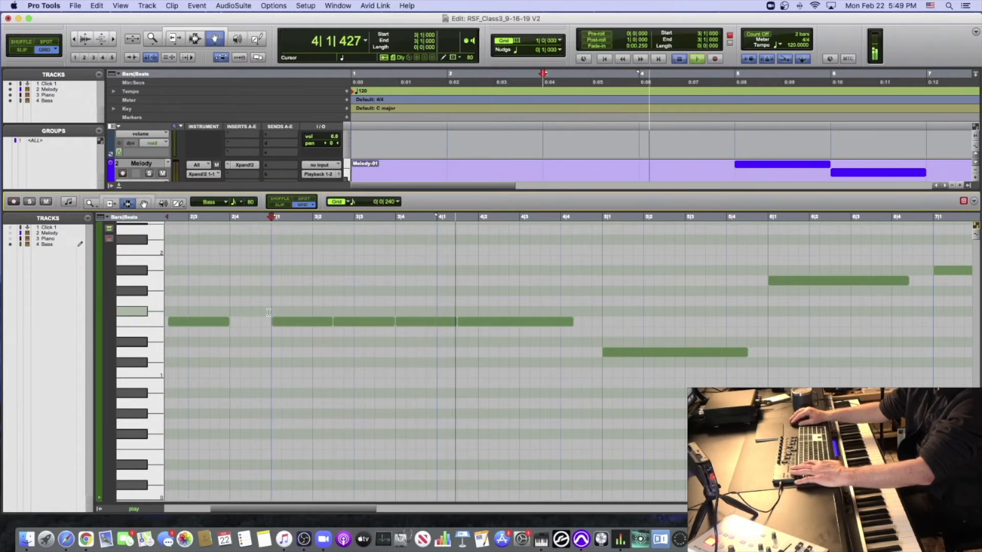
{"action": "key", "text": "space"}
{"action": "key", "text": "super+z"}
- Split the remaining long Bass note at 4|1|000 during playback from bar 3, and audition bar 4
{"action": "key", "text": "space"}
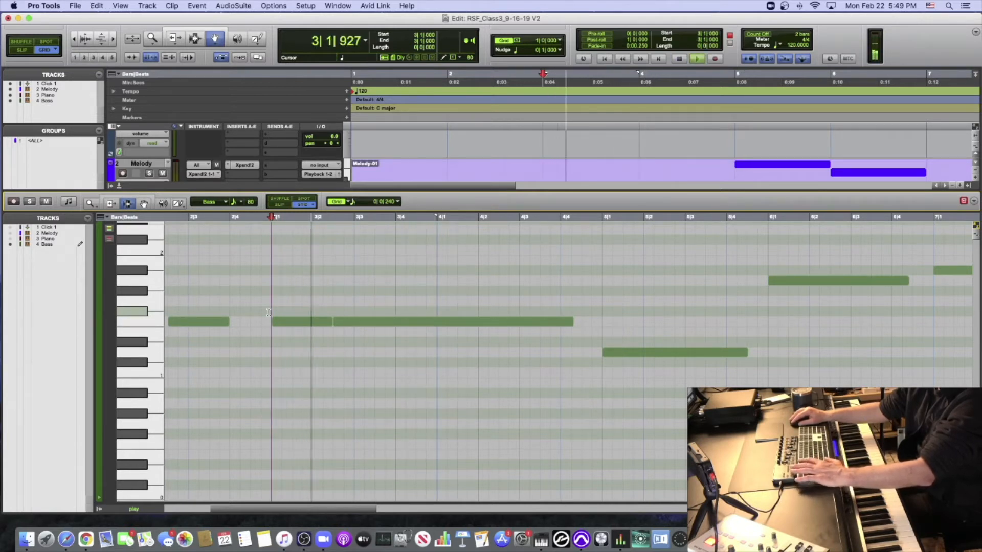
{"action": "left_click", "coordinate": [440, 331]}
{"action": "key", "text": "super+e"}
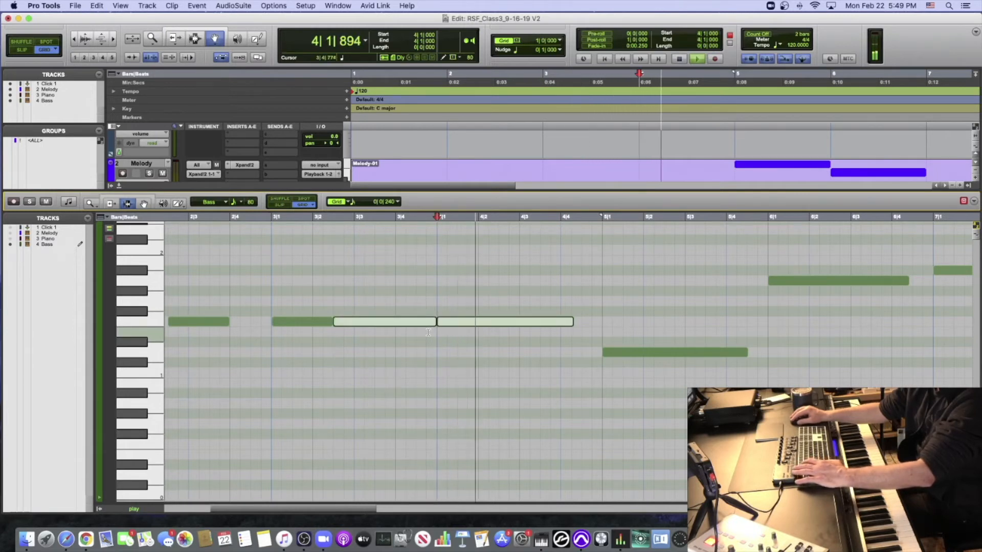
{"action": "key", "text": "space"}
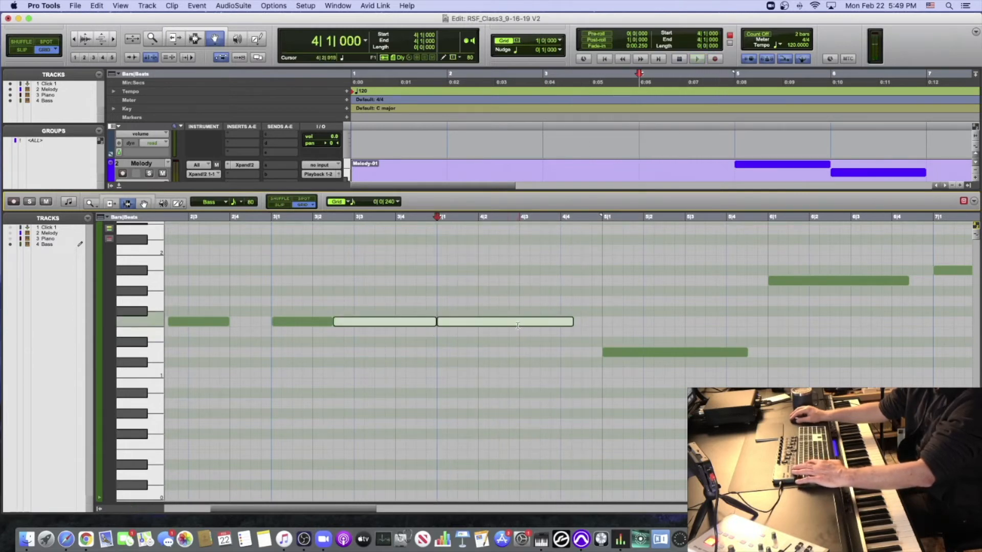
{"action": "left_click", "coordinate": [435, 322]}
{"action": "key", "text": "space"}
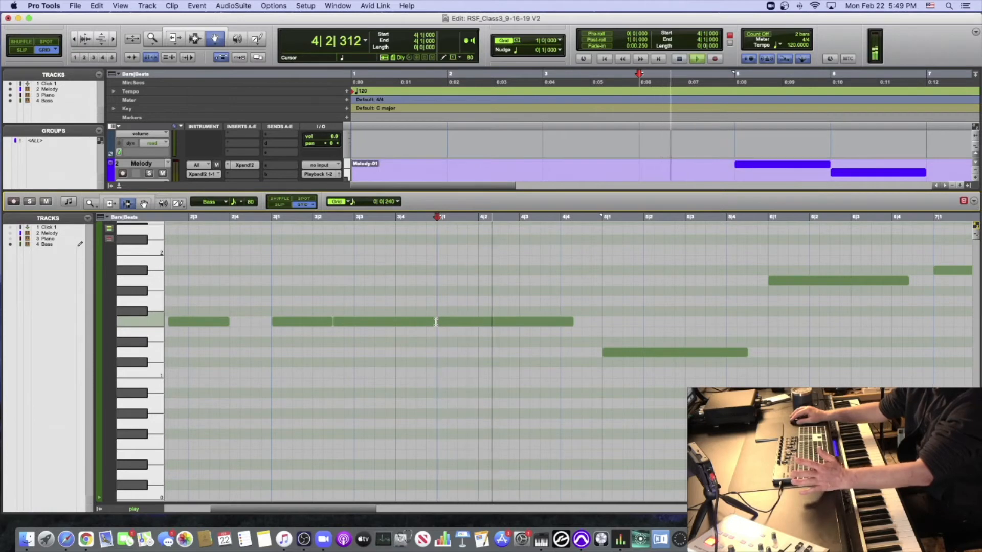
{"action": "key", "text": "space"}
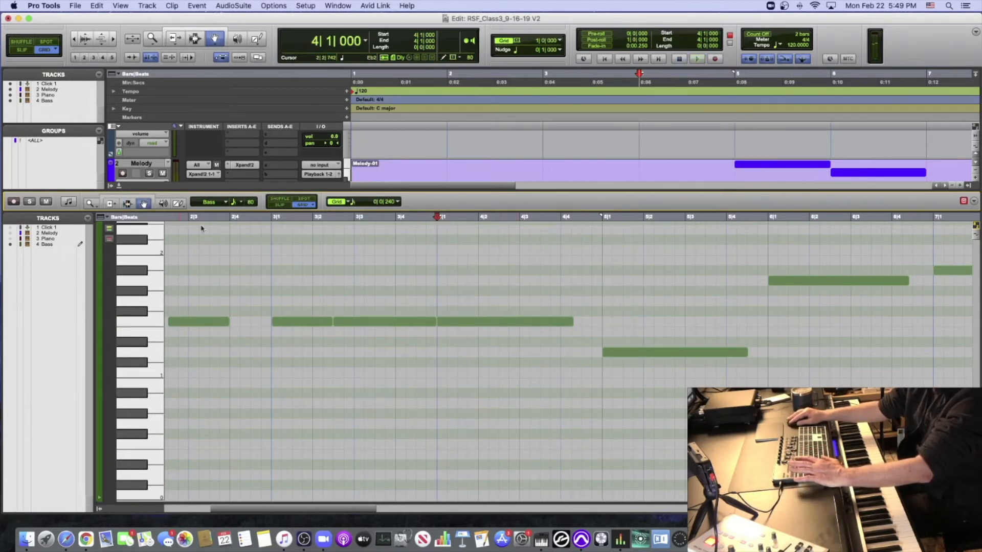
- Audition the Bass pitches alternately by selecting the F1 note in bar 4 and the D1 note in bar 5
{"action": "left_click", "coordinate": [504, 323]}
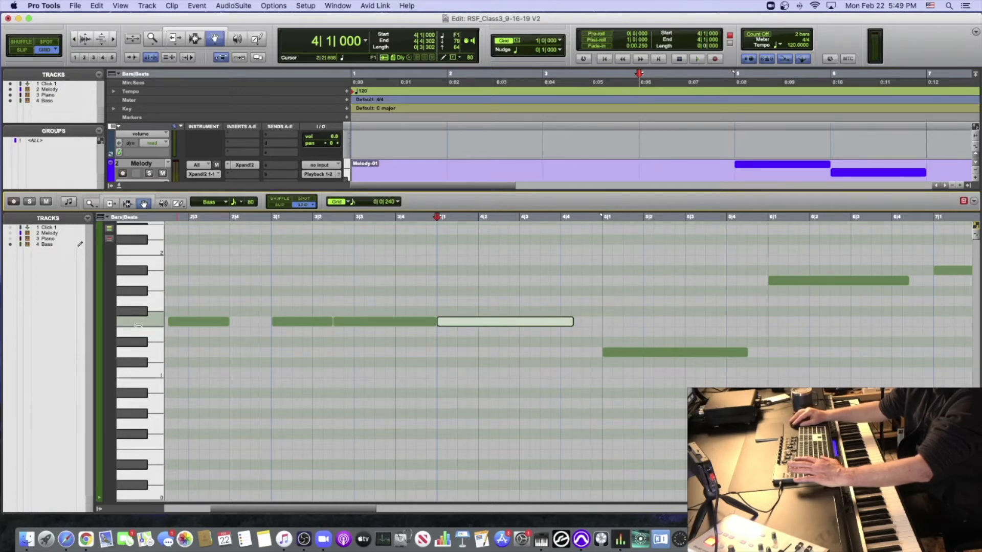
{"action": "left_click", "coordinate": [631, 352]}
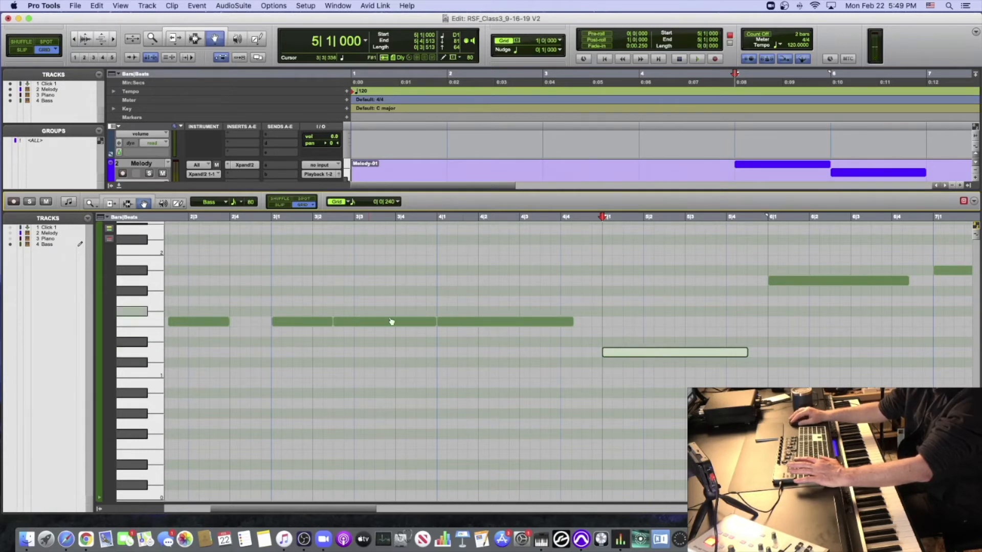
{"action": "left_click", "coordinate": [465, 322]}
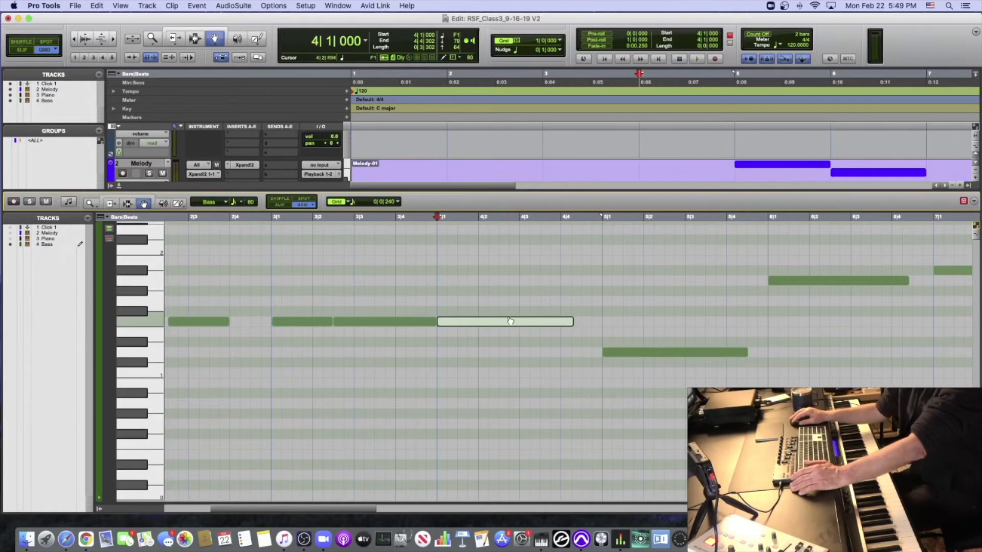
{"action": "left_click", "coordinate": [659, 353]}
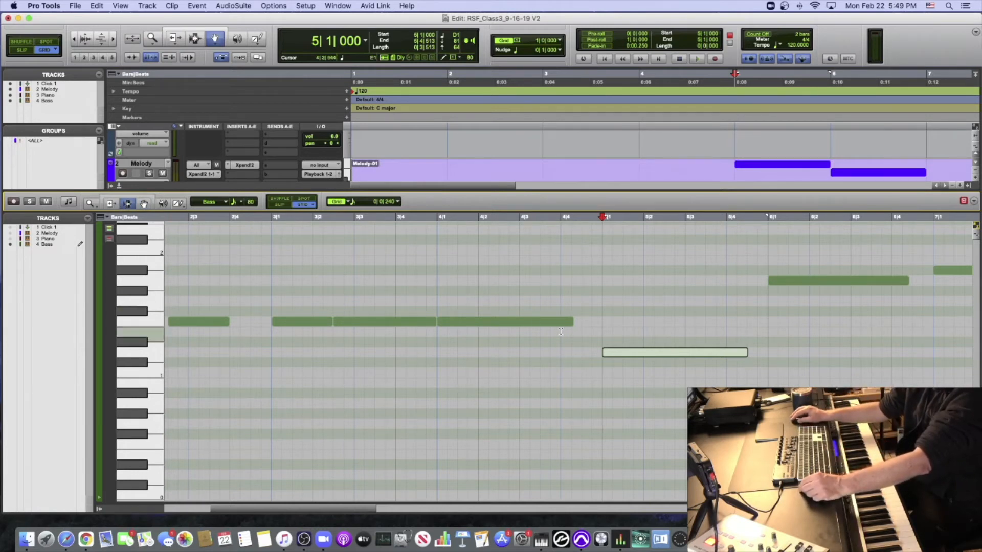
- Split the bar 4 Bass note at 4|3|000, move its second part down to E1, and extend it to 5|1|000
{"action": "left_click", "coordinate": [521, 335]}
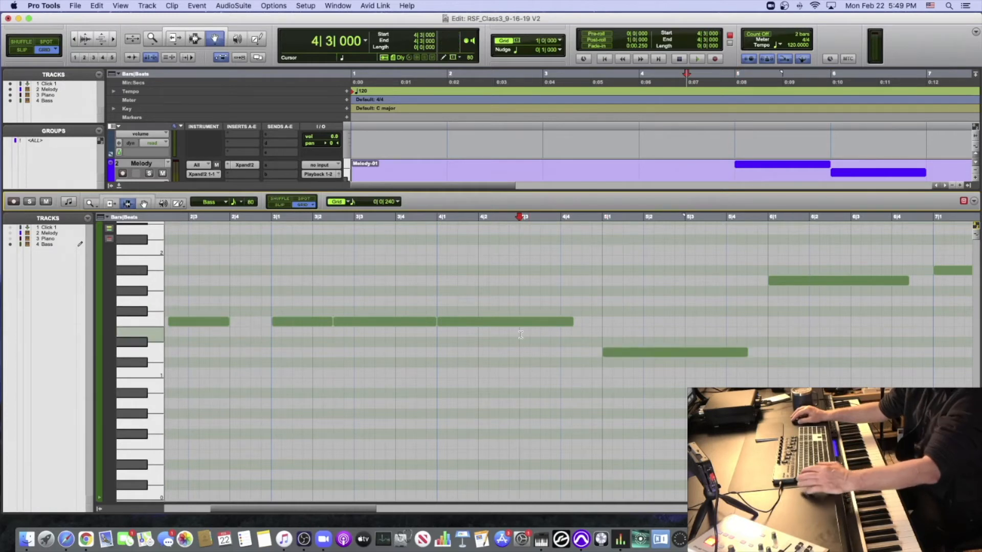
{"action": "key", "text": "super+e"}
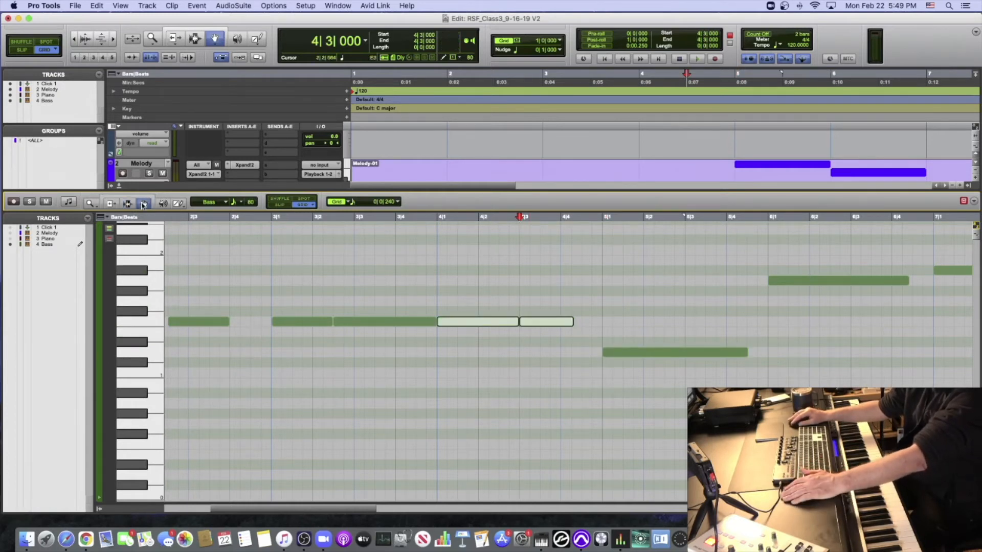
{"action": "left_click", "coordinate": [555, 322]}
{"action": "left_click_drag", "start_coordinate": [554, 322], "coordinate": [554, 332]}
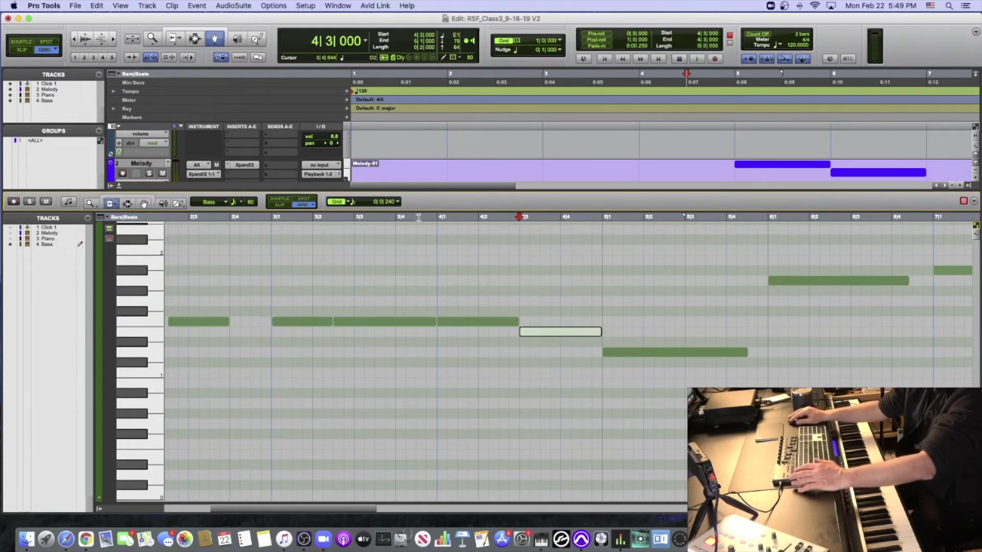
- Play the Bass line from bar 3 into bar 5 and stop playback
{"action": "left_click", "coordinate": [275, 217]}
{"action": "key", "text": "space"}
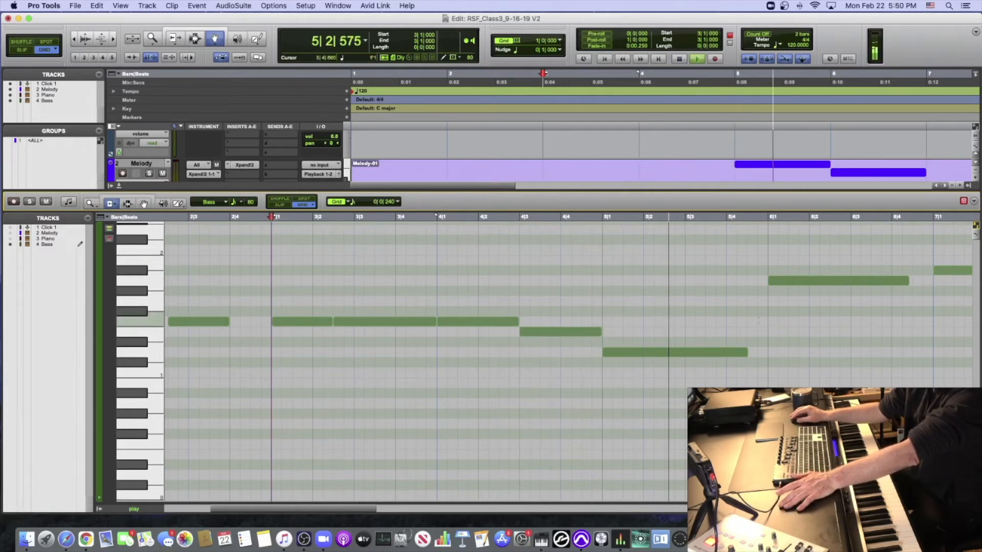
{"action": "key", "text": "space"}
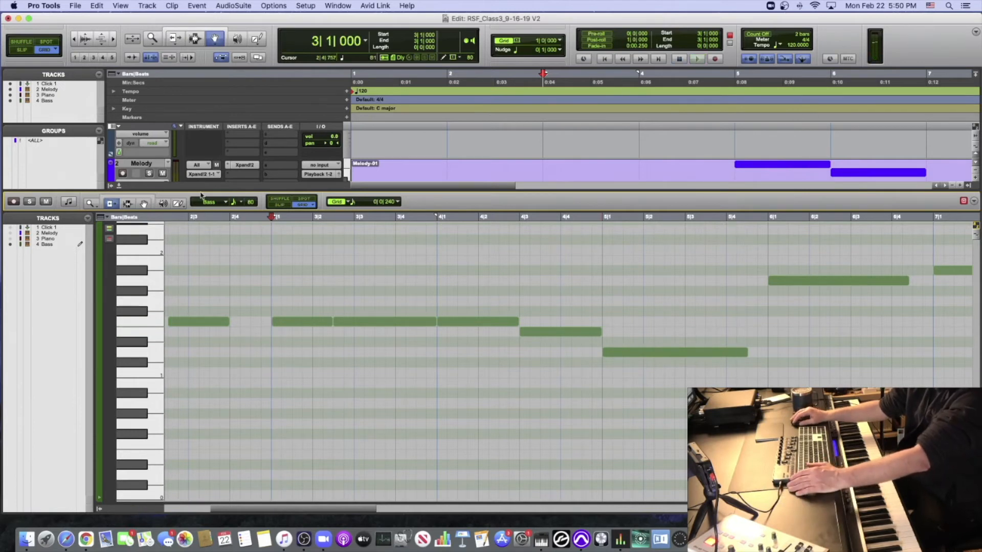
- Play the whole Bass line from the session start through bar 4 and stop playback
{"action": "key", "text": "Return"}
{"action": "key", "text": "space"}
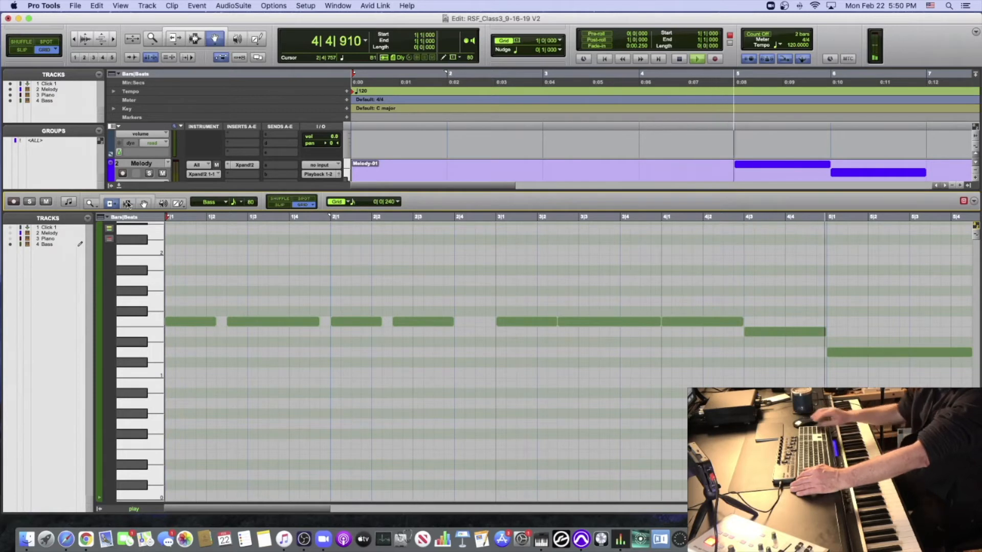
{"action": "scroll", "coordinate": [128, 204], "scroll_direction": "down", "scroll_amount": 10}
{"action": "scroll", "coordinate": [128, 205], "scroll_direction": "up", "scroll_amount": 1}
{"action": "scroll", "coordinate": [128, 205], "scroll_direction": "up", "scroll_amount": 1}
{"action": "key", "text": "space"}
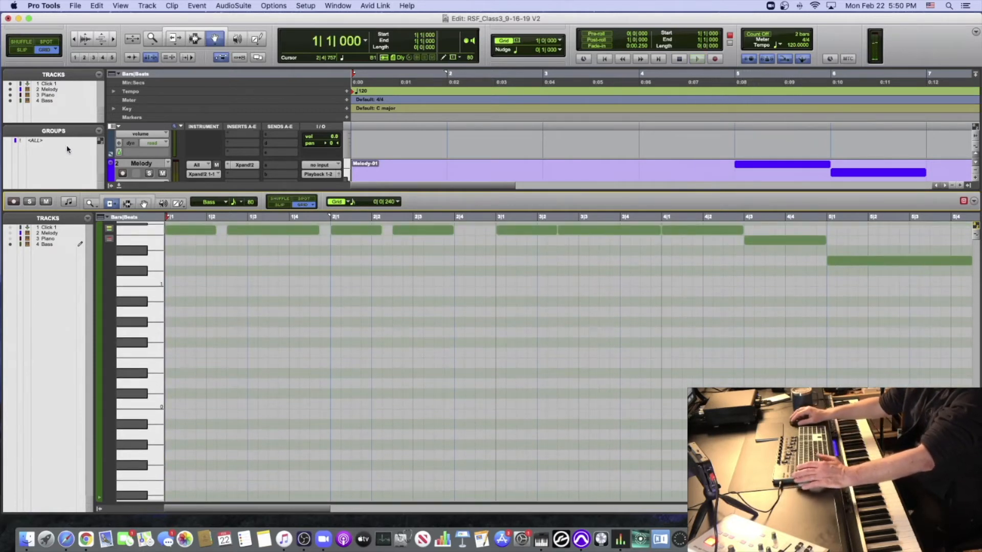
- Hide the docked MIDI editor and zoom the Edit window out to show the tracks through bar 13
{"action": "left_click", "coordinate": [118, 186]}
{"action": "key", "text": "super+bracketleft"}
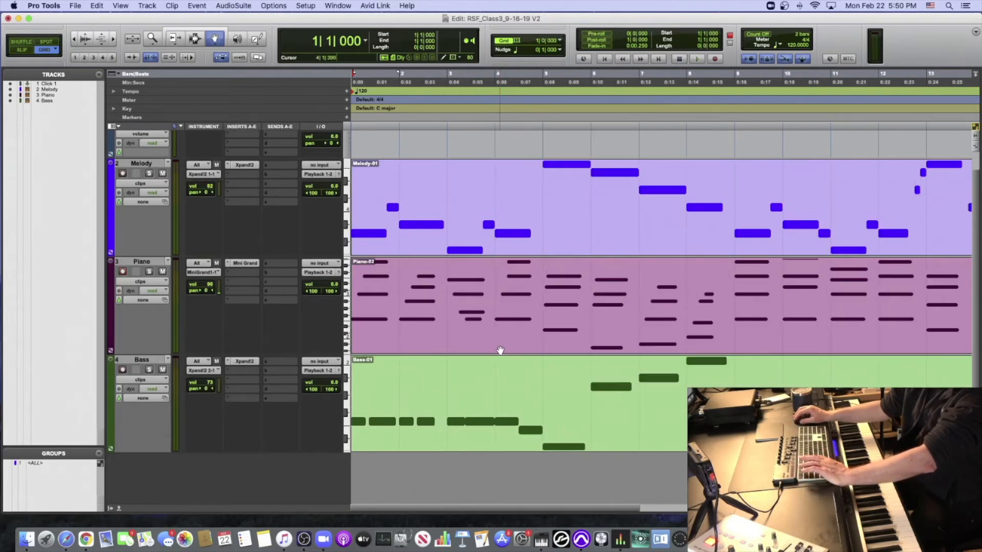
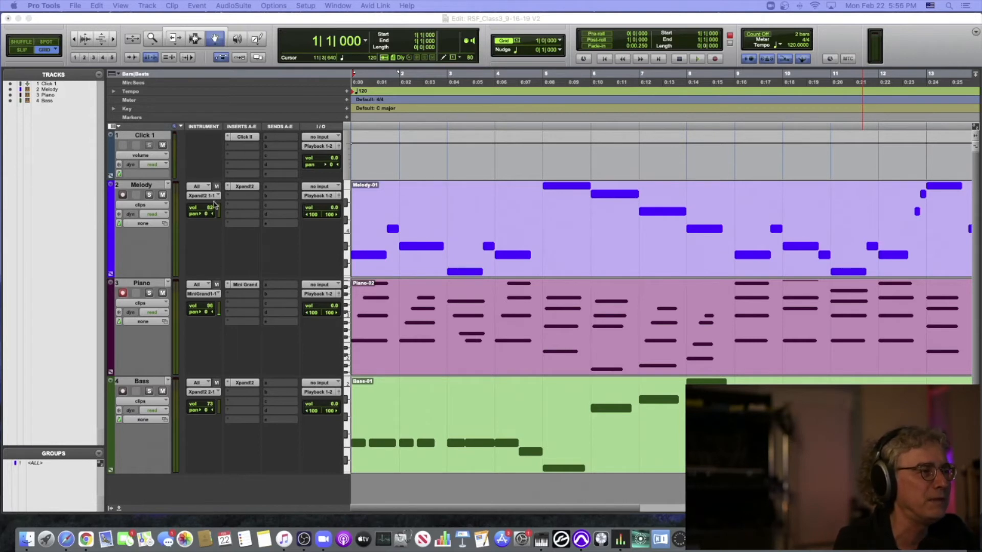
- Pan the Melody instrument 35 to the left and the Piano instrument 36 to the right, and play the mix twice from the session start
{"action": "left_click_drag", "start_coordinate": [209, 215], "coordinate": [194, 216]}
{"action": "left_click_drag", "start_coordinate": [208, 312], "coordinate": [218, 313]}
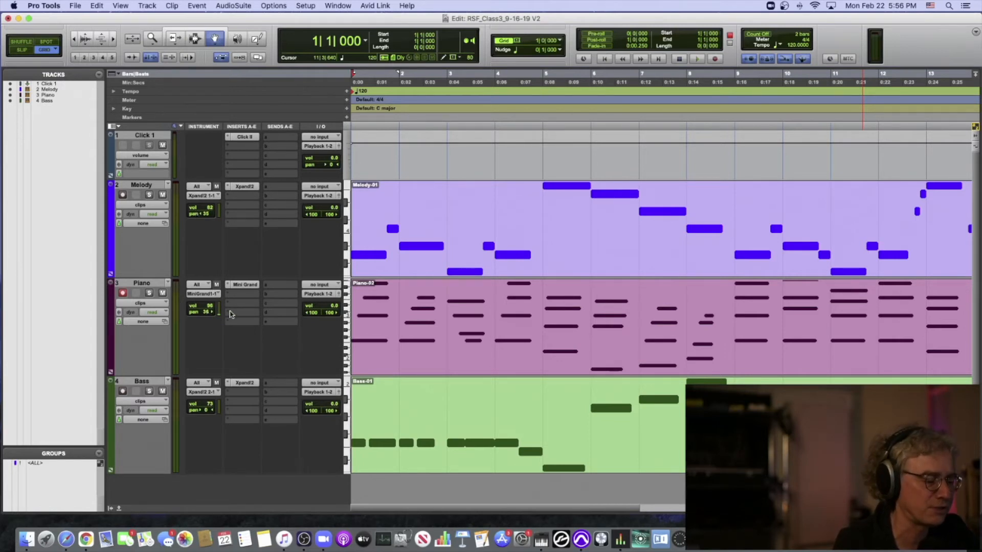
{"action": "key", "text": "space"}
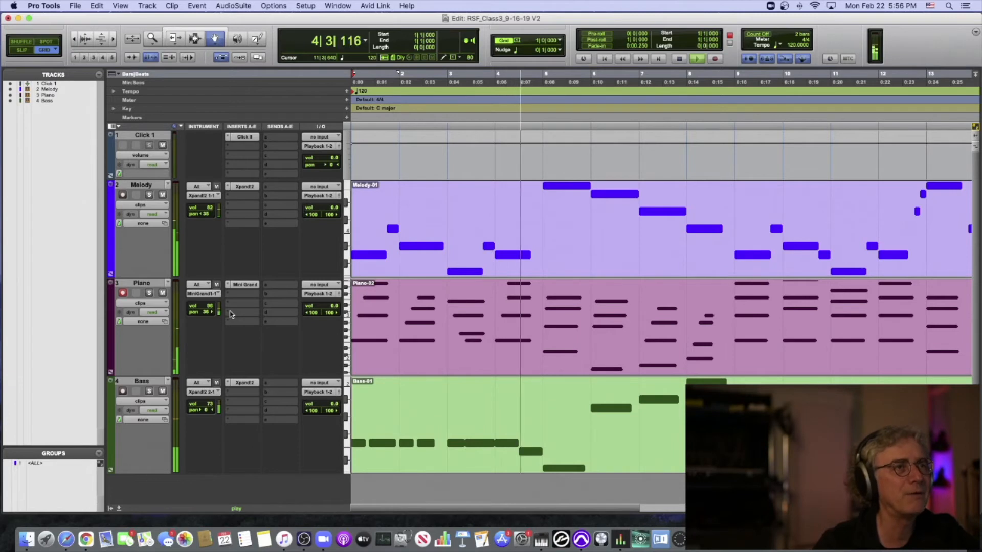
{"action": "key", "text": "space"}
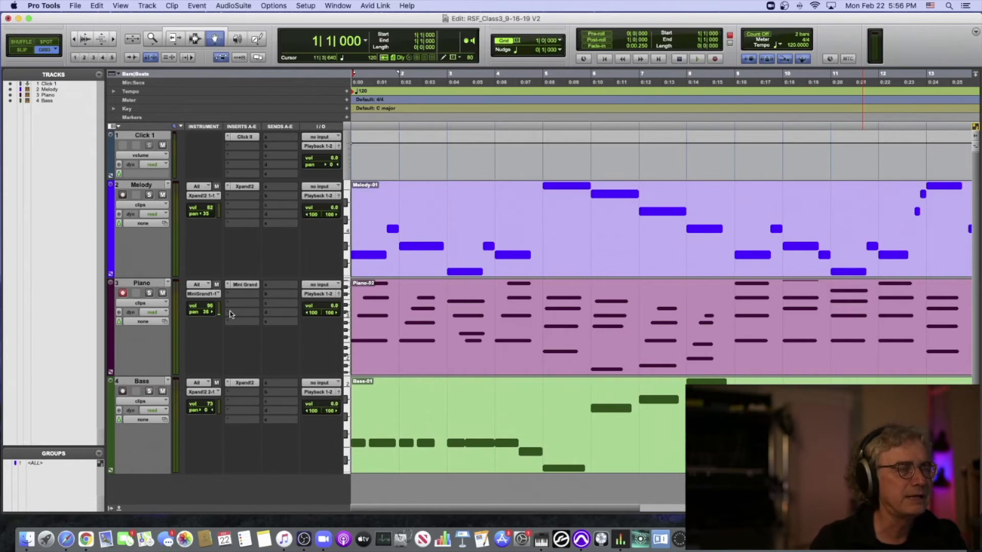
{"action": "key", "text": "space"}
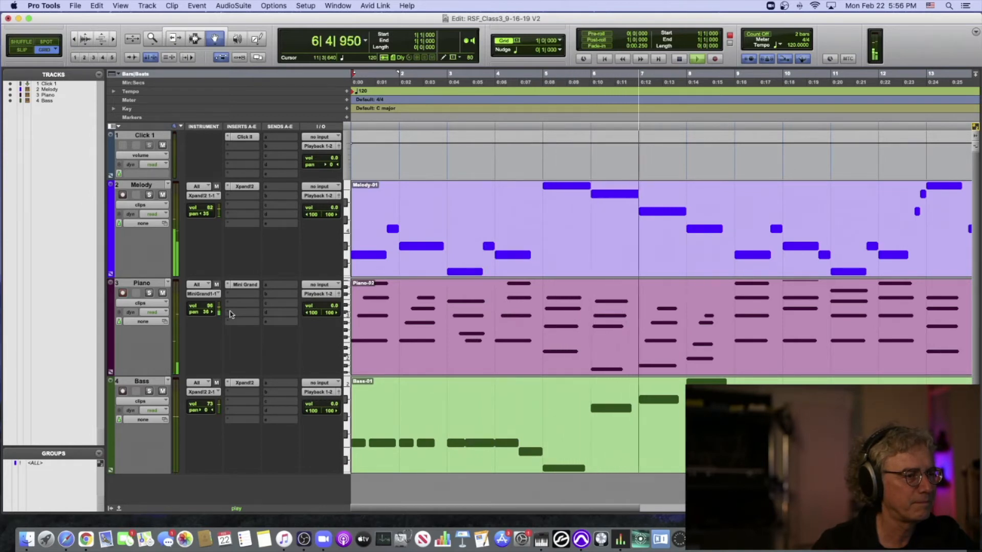
{"action": "key", "text": "space"}
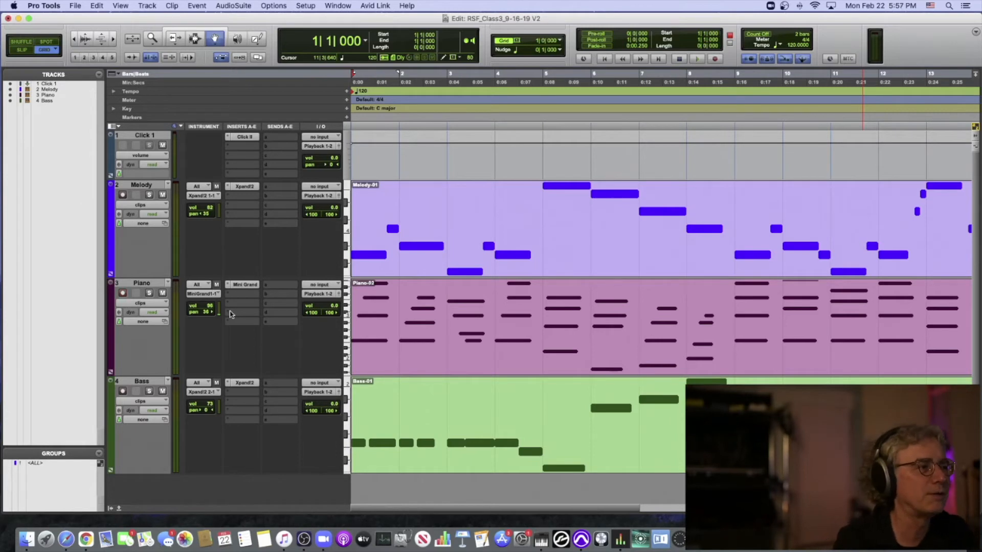
- Set the Piano instrument's volume to 76 and play the mix from the session start into bar 5
{"action": "left_click", "coordinate": [209, 306]}
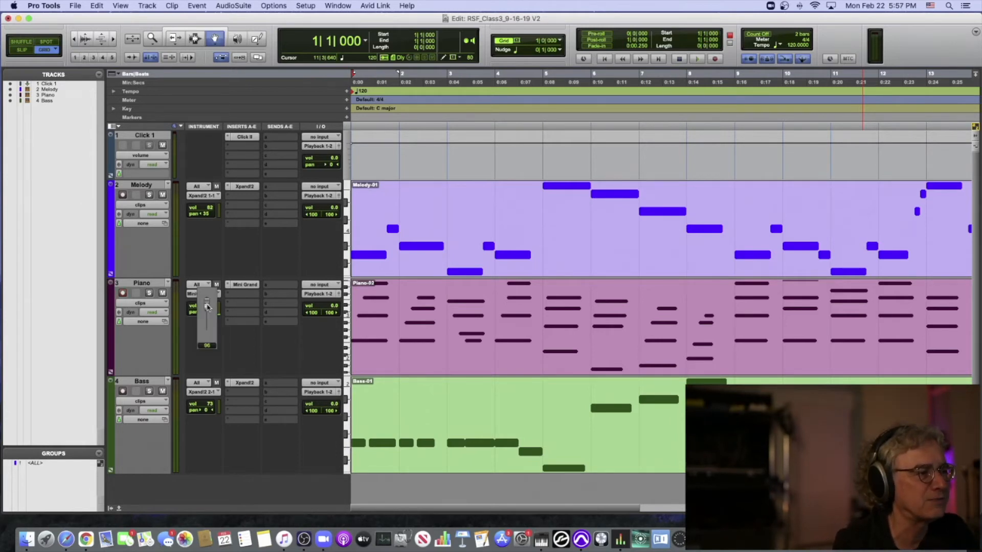
{"action": "left_click_drag", "start_coordinate": [207, 306], "coordinate": [207, 314]}
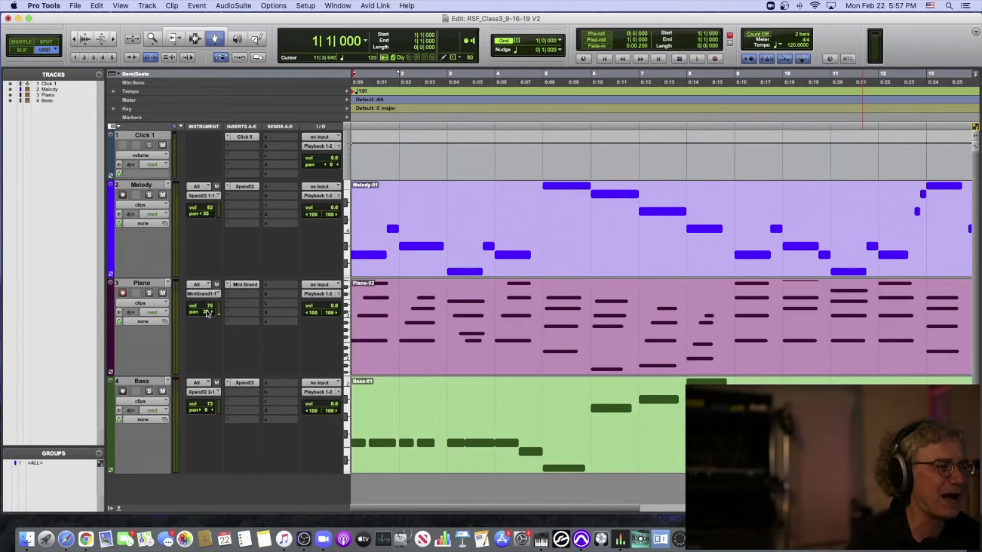
{"action": "key", "text": "space"}
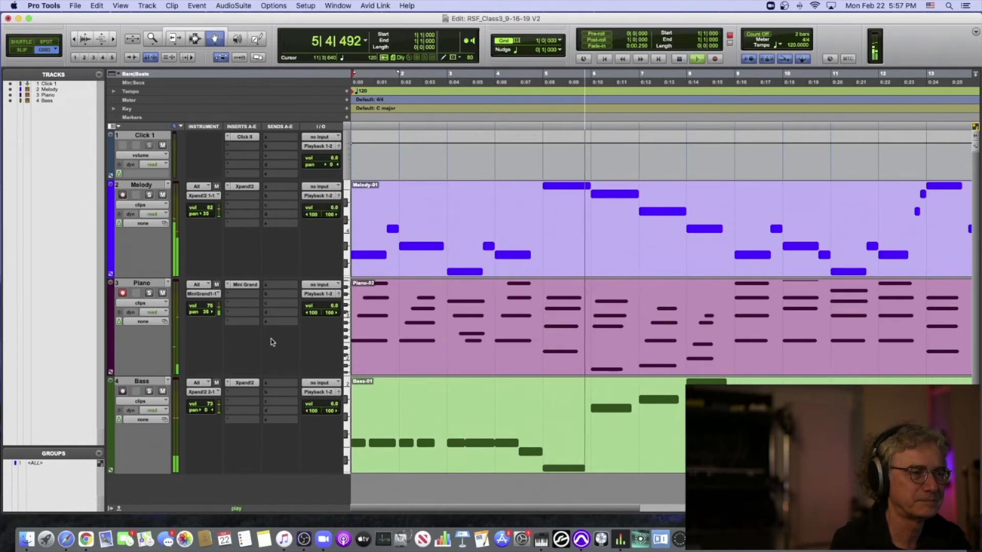
{"action": "key", "text": "space"}
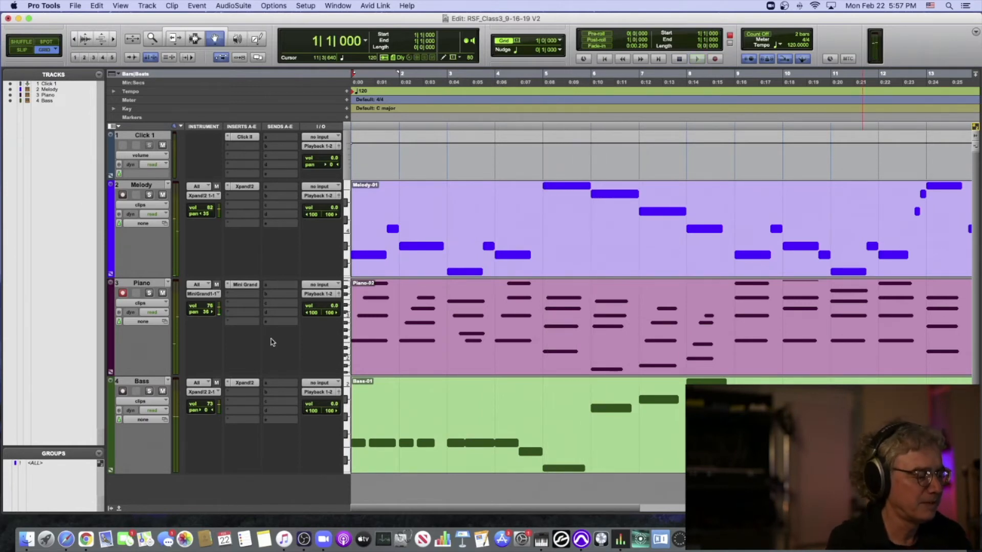
- Save the session and close it
{"action": "key", "text": "super+s"}
{"action": "key", "text": "super+s"}
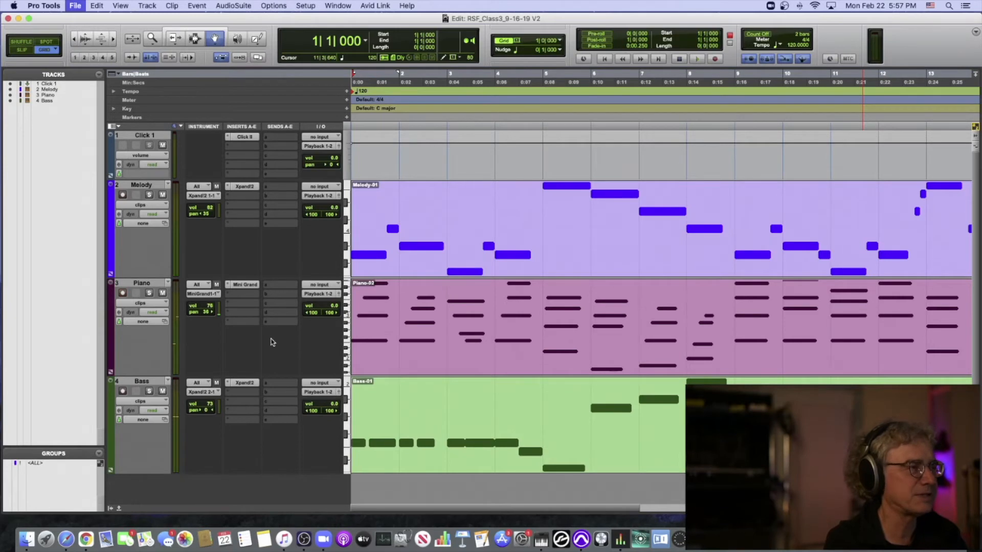
{"action": "key", "text": "super+shift+w"}
- In Finder, go back to the Downloads folder and open the session in the RSFClassMaterial_9-21-20_PC folder
{"action": "left_click", "coordinate": [341, 100]}
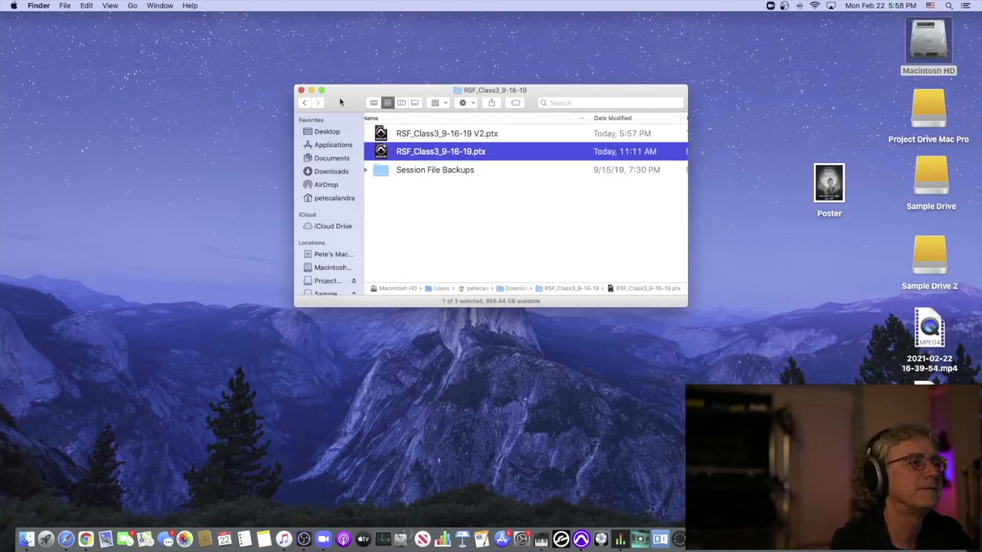
{"action": "left_click", "coordinate": [306, 103]}
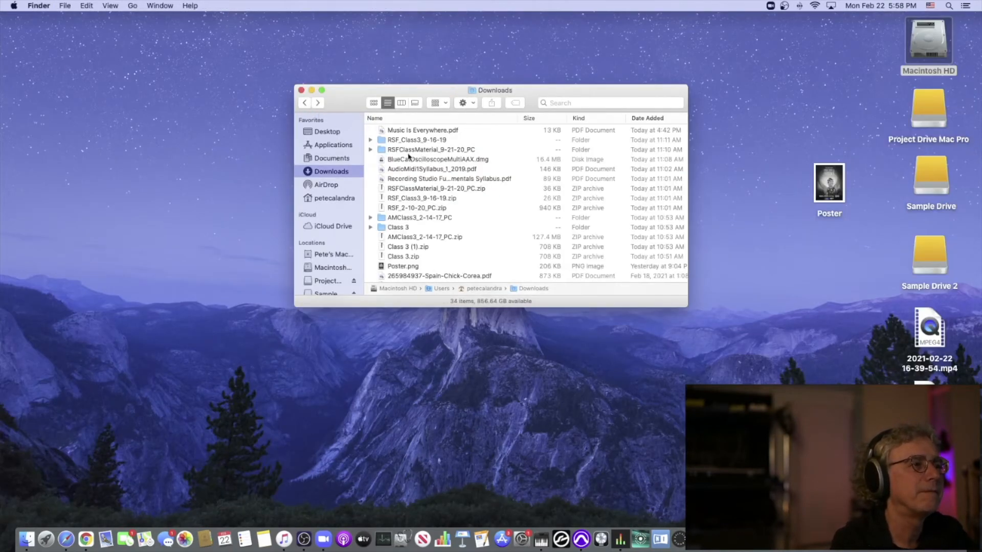
{"action": "double_click", "coordinate": [406, 149]}
{"action": "double_click", "coordinate": [381, 135]}
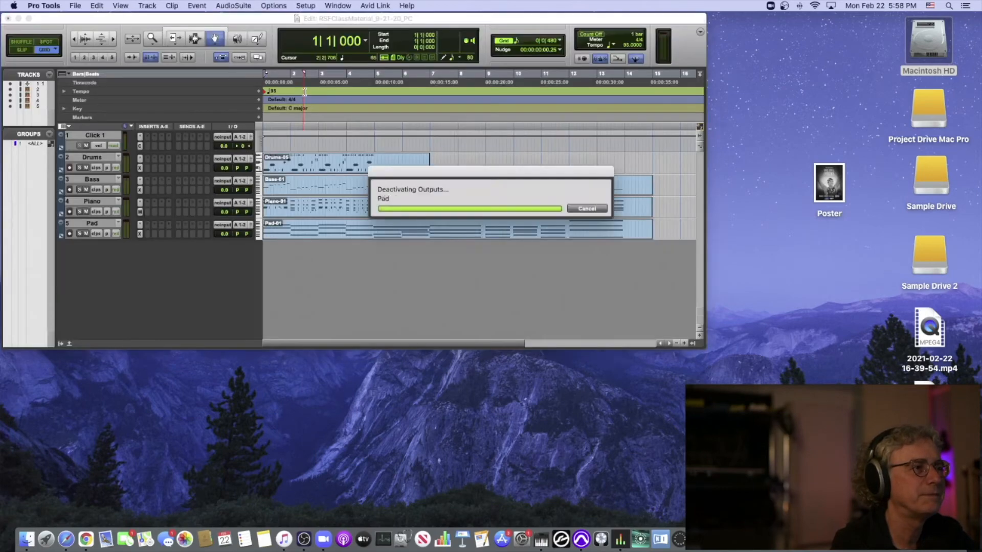
- Play the newly opened session from its start into bar 8 and stop playback
{"action": "left_click", "coordinate": [387, 115]}
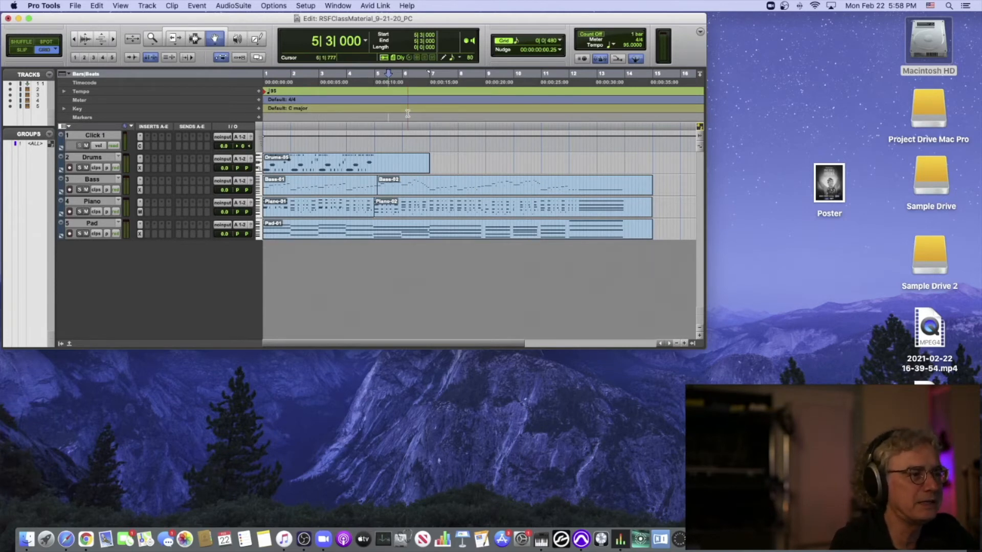
{"action": "key", "text": "Return"}
{"action": "key", "text": "space"}
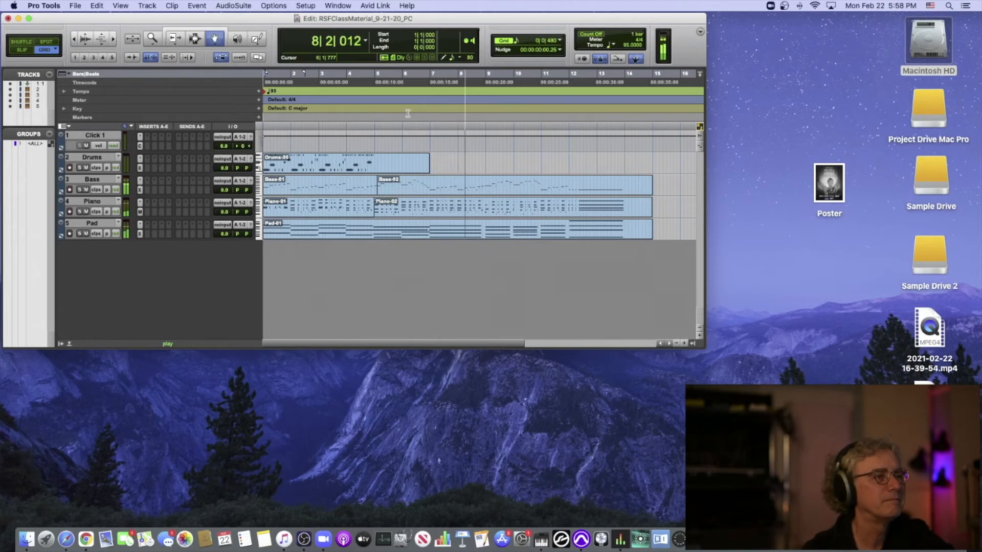
{"action": "key", "text": "space"}
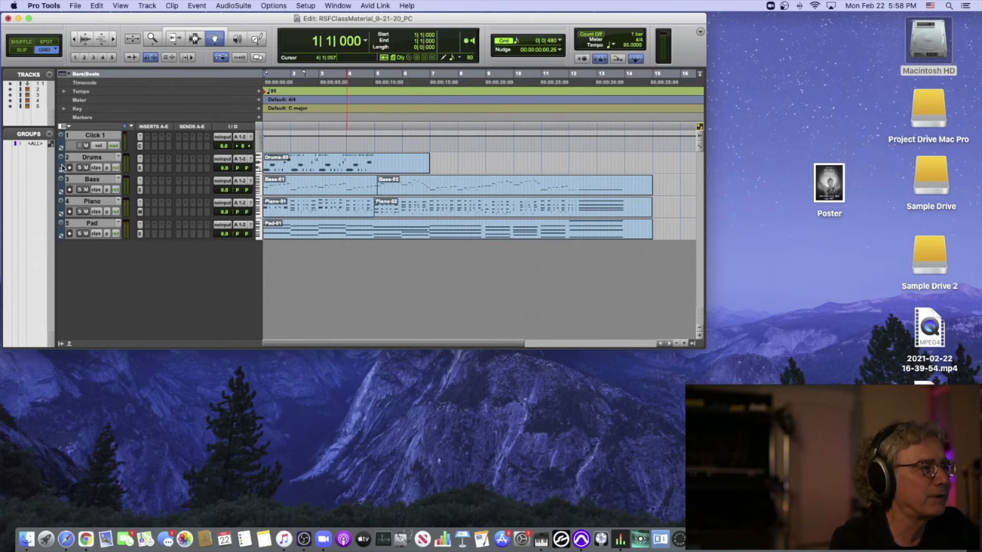
- Enlarge the Edit window to nearly fill the screen and set all tracks to a taller height at which all five still fit
{"action": "left_click_drag", "start_coordinate": [701, 345], "coordinate": [964, 525]}
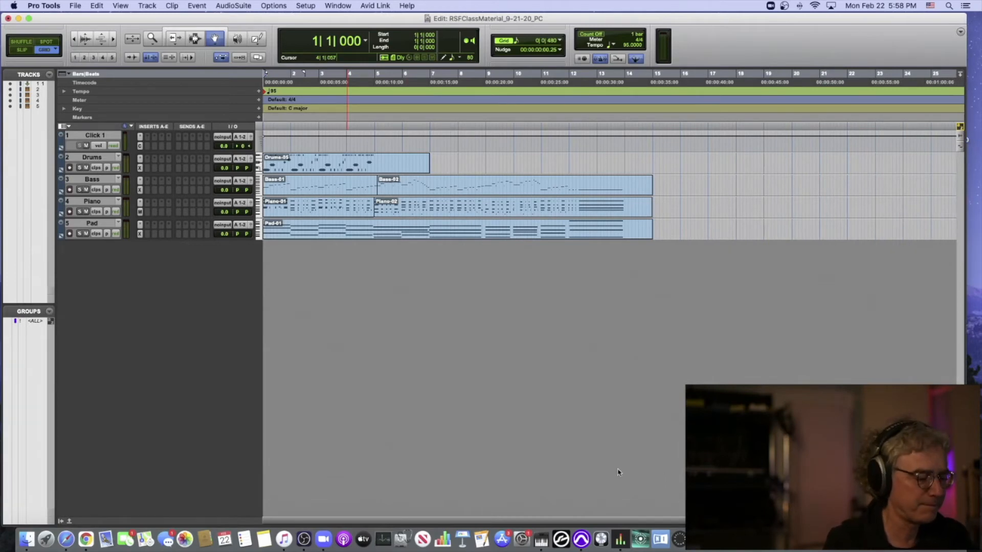
{"action": "key", "text": "ctrl+alt+Up"}
{"action": "key", "text": "ctrl+Up"}
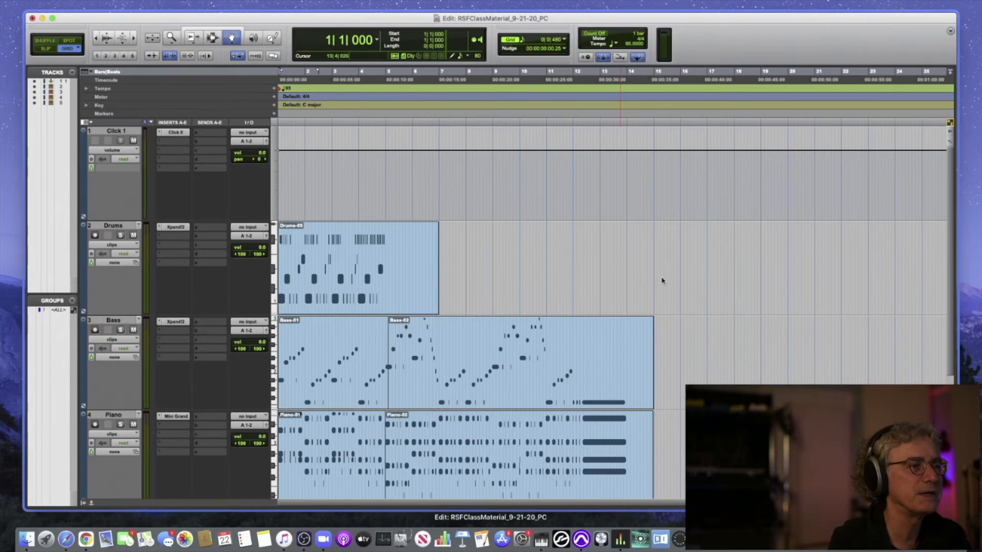
{"action": "left_click", "coordinate": [570, 255]}
{"action": "key", "text": "ctrl+alt+Down"}
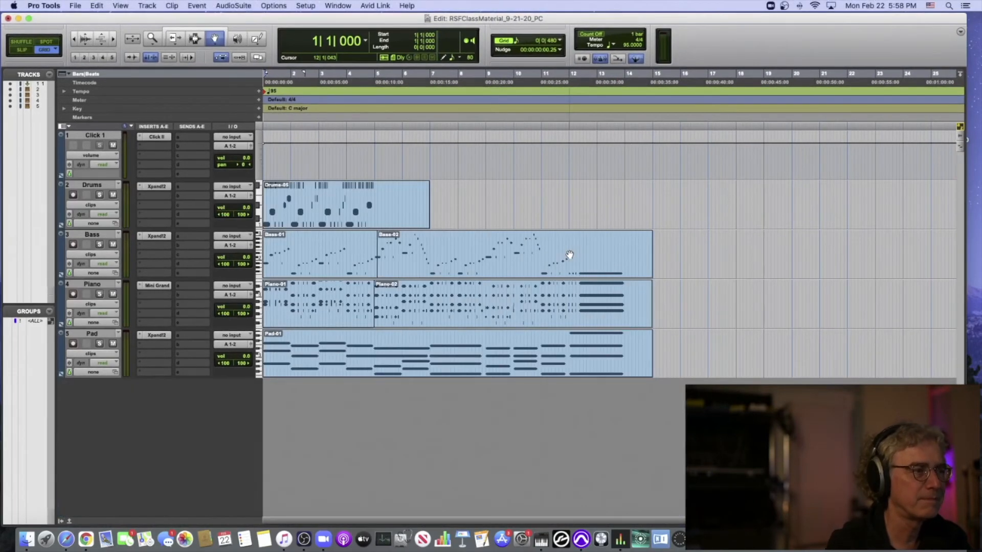
{"action": "scroll", "coordinate": [511, 251], "scroll_direction": "right", "scroll_amount": 1}
{"action": "scroll", "coordinate": [159, 217], "scroll_direction": "left", "scroll_amount": 1}
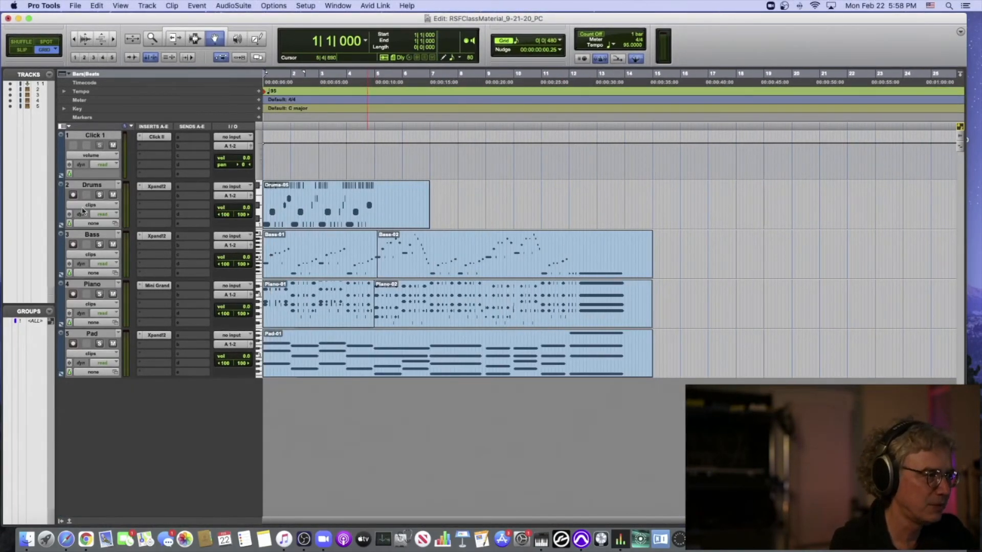
- Color the Drums track bright blue-violet and the Bass track dark purple using the color palette
{"action": "left_click", "coordinate": [60, 208]}
{"action": "double_click", "coordinate": [60, 208]}
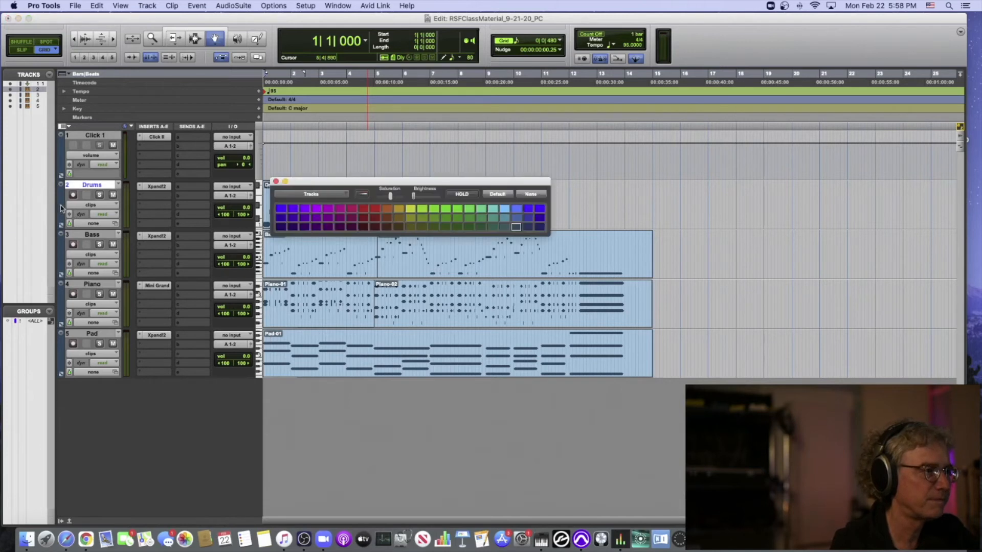
{"action": "left_click", "coordinate": [281, 209]}
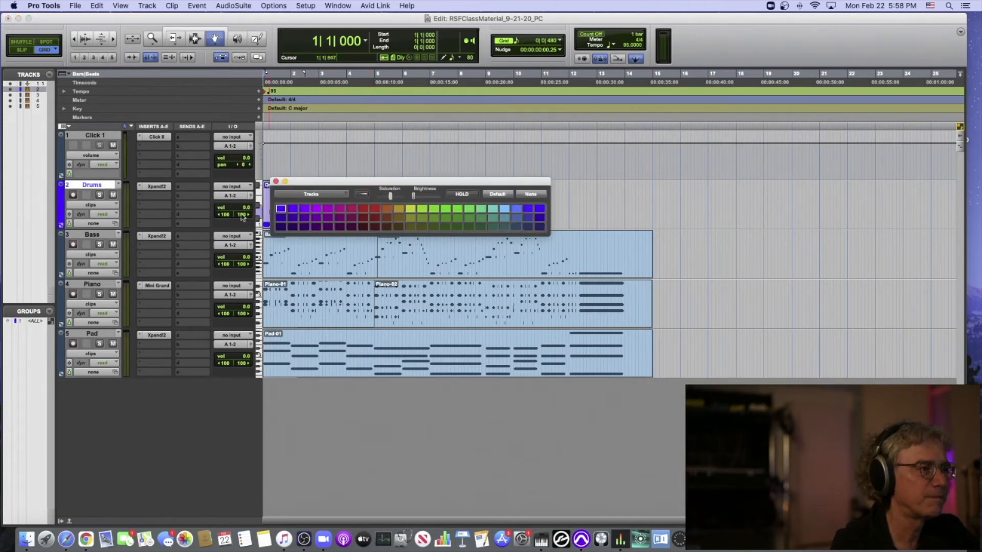
{"action": "left_click", "coordinate": [61, 257]}
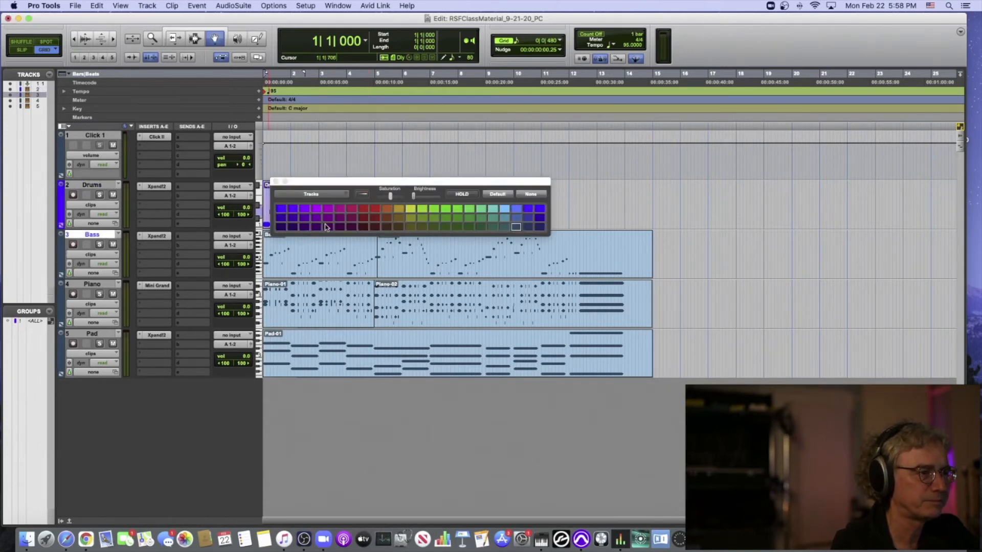
{"action": "left_click", "coordinate": [328, 226]}
- Color the Piano track dark green and the Pad track dark blue, and close the color palette
{"action": "left_click", "coordinate": [59, 299]}
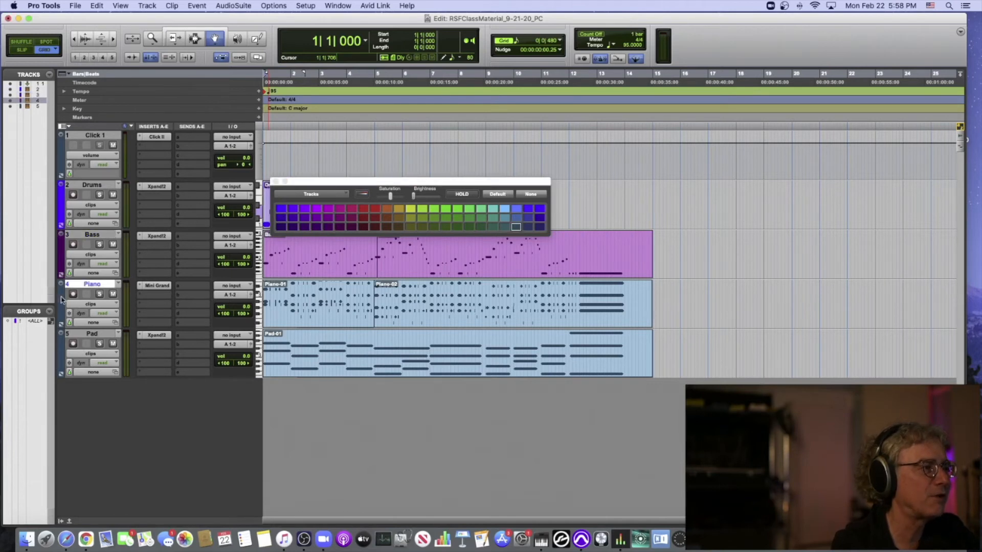
{"action": "left_click", "coordinate": [445, 227]}
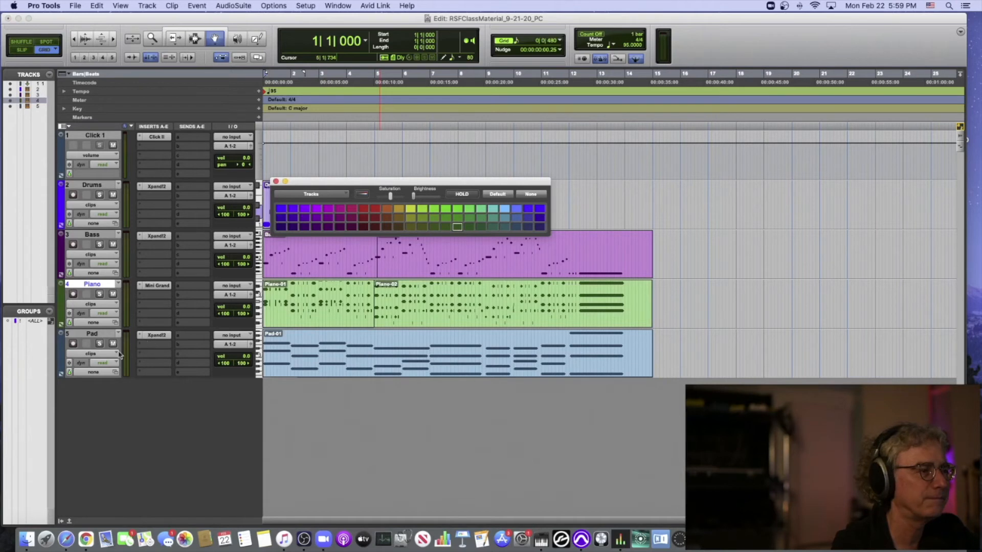
{"action": "left_click", "coordinate": [92, 334]}
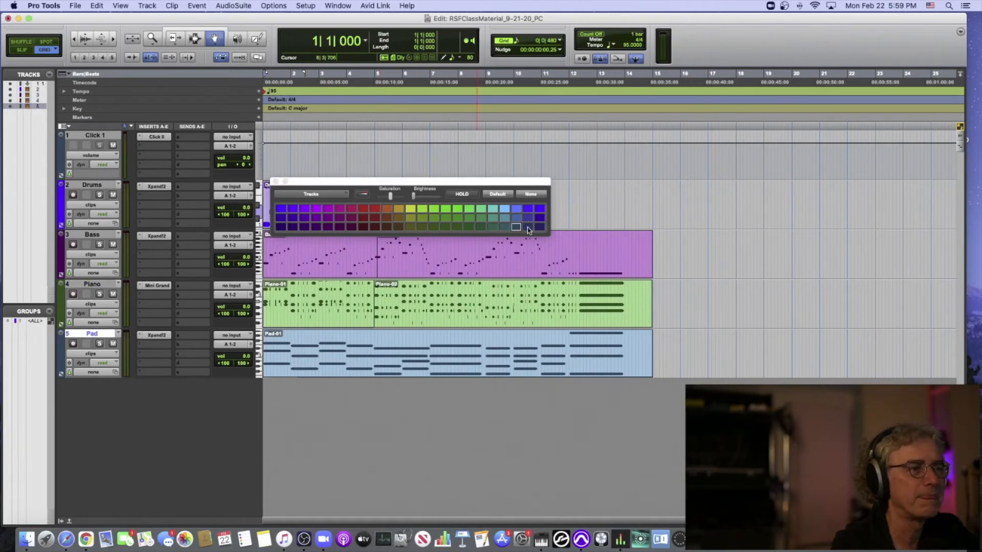
{"action": "left_click", "coordinate": [528, 227]}
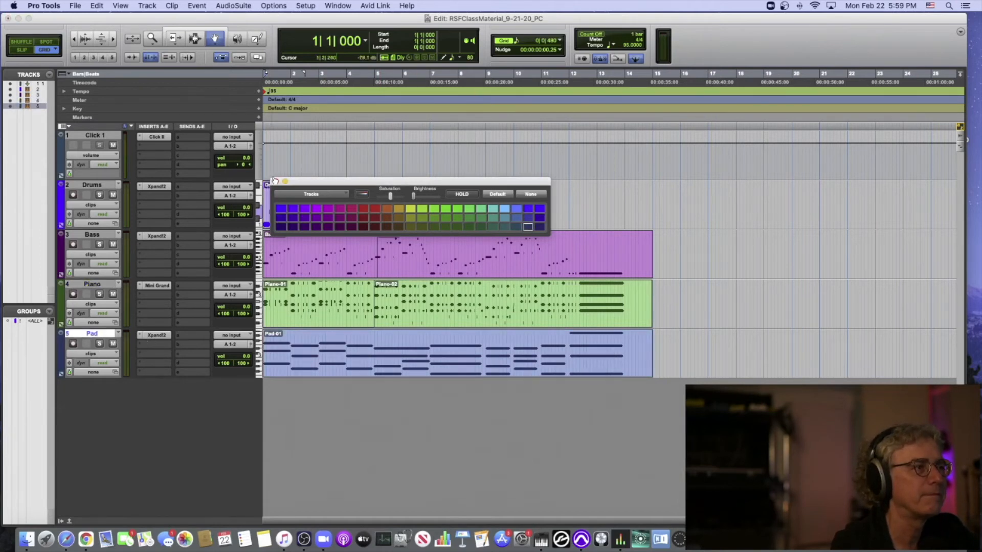
{"action": "left_click", "coordinate": [276, 182]}
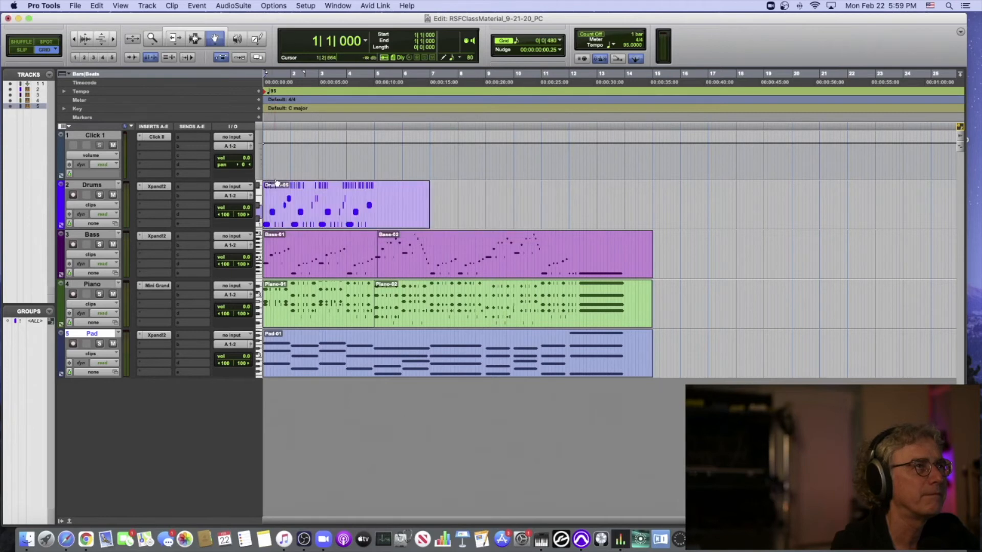
- Check the Track Color setting among the Edit window's view options
{"action": "left_click", "coordinate": [70, 127]}
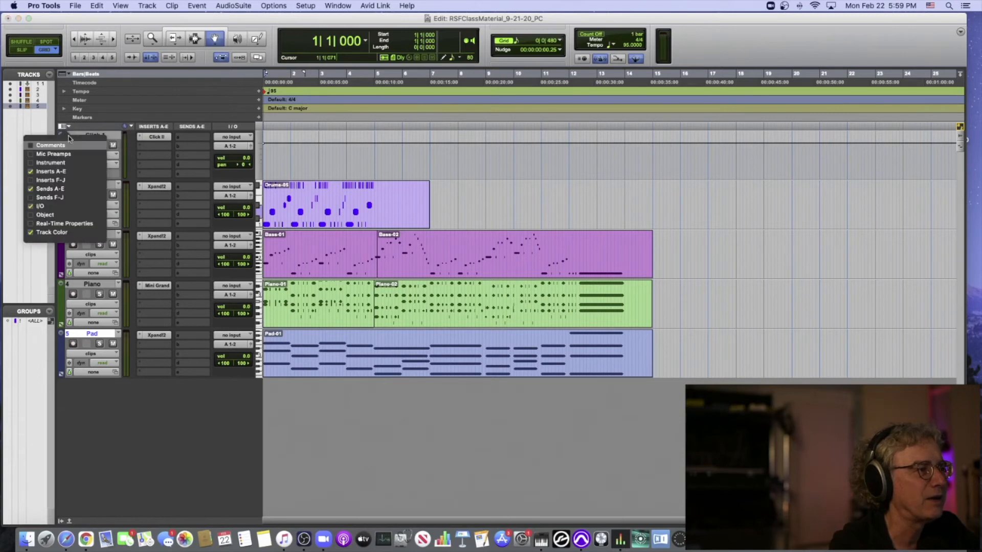
{"action": "left_click", "coordinate": [57, 234]}
{"action": "left_click", "coordinate": [57, 233]}
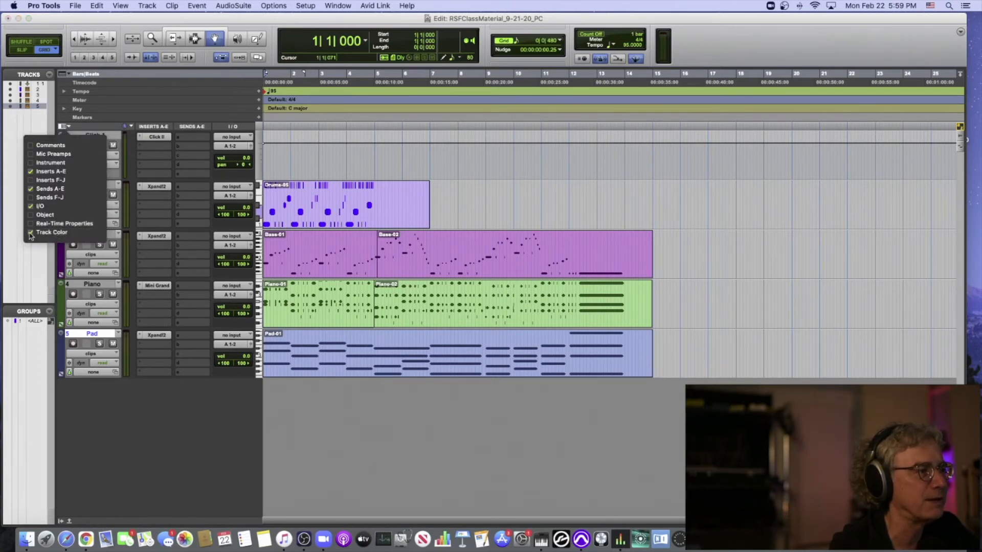
{"action": "left_click", "coordinate": [128, 116]}
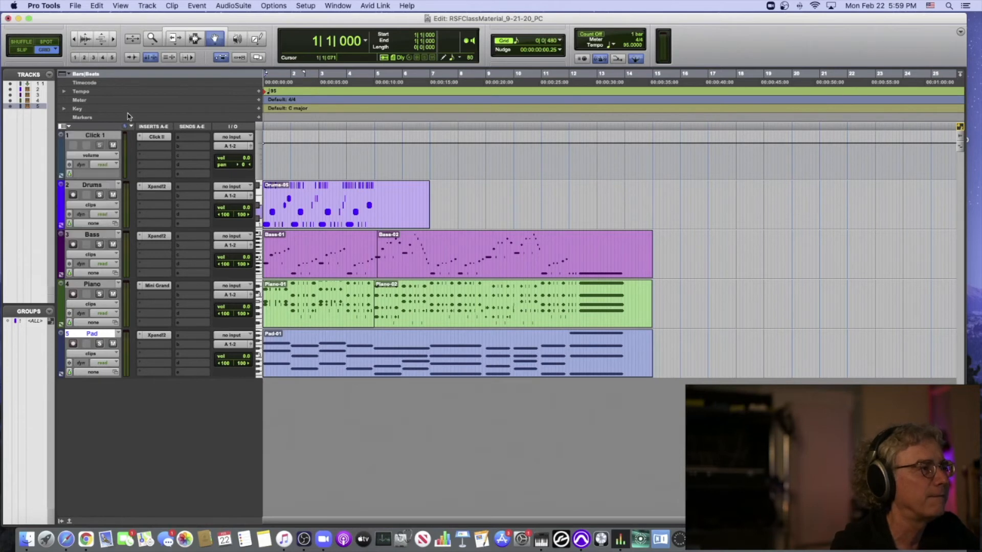
- Apply the track colors to the channel strips and increase the color saturation and brightness
{"action": "double_click", "coordinate": [61, 208]}
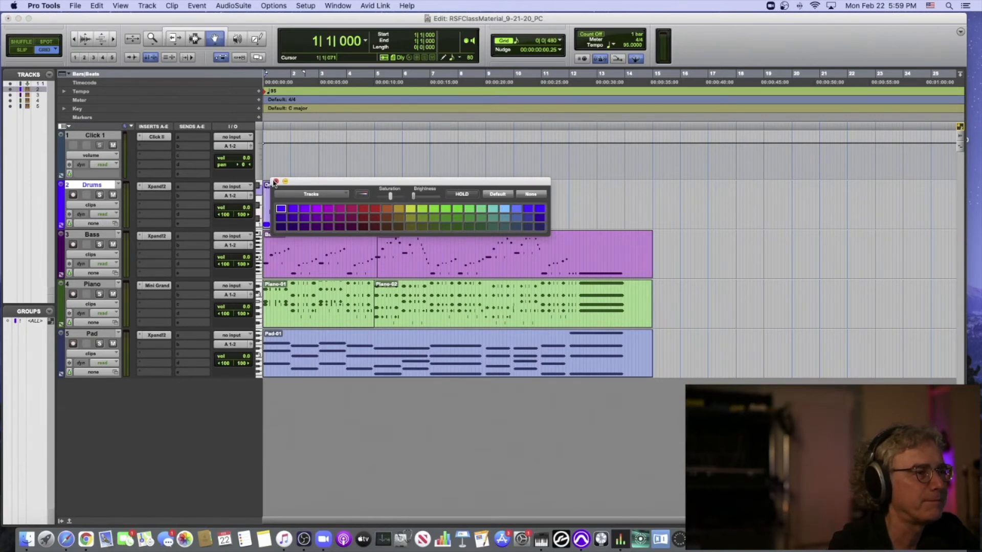
{"action": "left_click_drag", "start_coordinate": [329, 182], "coordinate": [348, 122]}
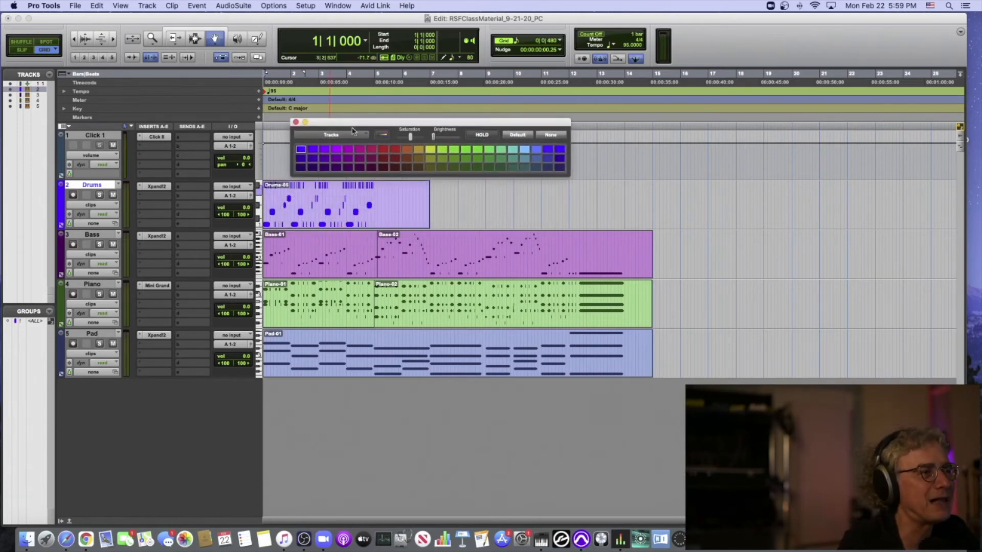
{"action": "left_click", "coordinate": [383, 137]}
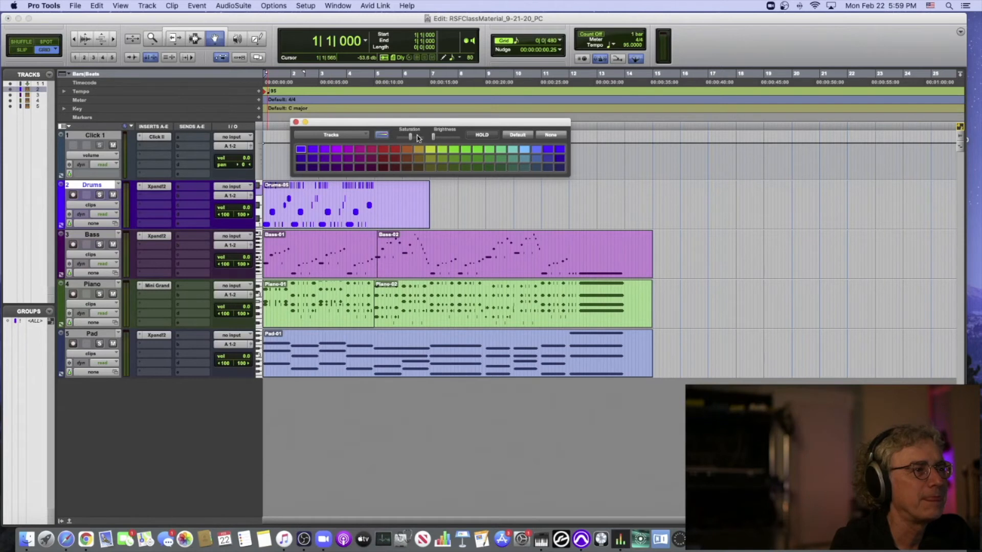
{"action": "mouse_move", "coordinate": [432, 138]}
{"action": "left_mouse_down"}
{"action": "mouse_move", "coordinate": [464, 139]}
{"action": "mouse_move", "coordinate": [417, 139]}
{"action": "left_mouse_up"}
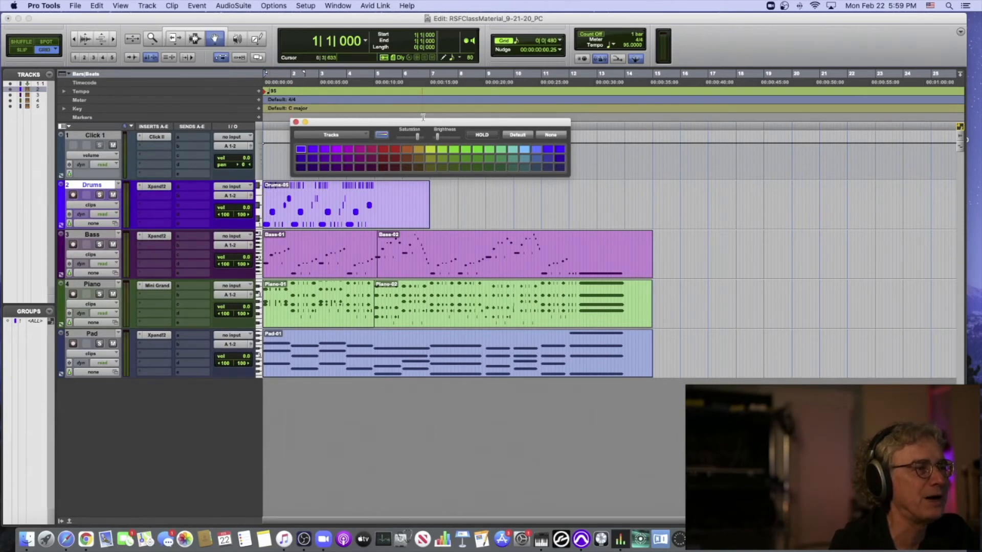
- Increase the track color brightness and close the color palette
{"action": "left_click_drag", "start_coordinate": [434, 139], "coordinate": [456, 139]}
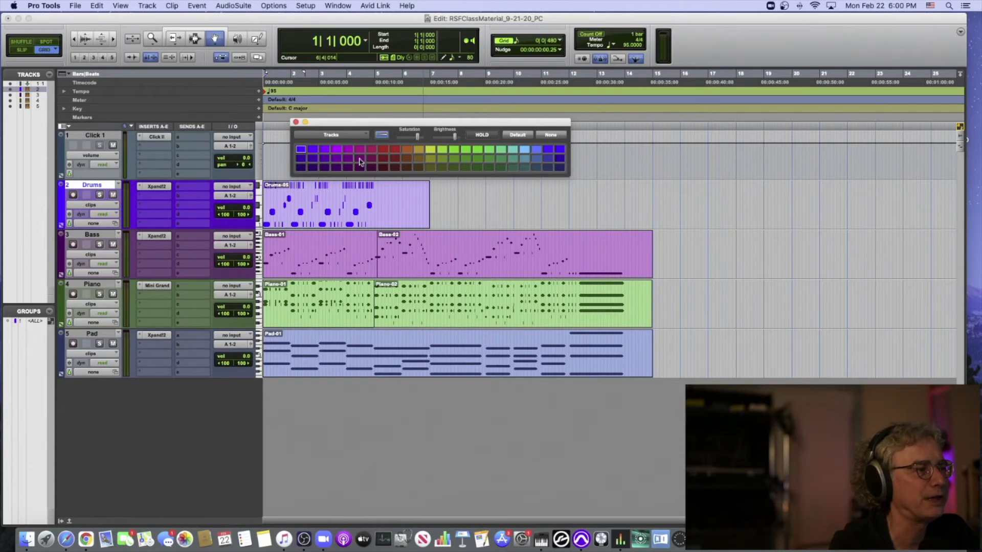
{"action": "left_click", "coordinate": [295, 123]}
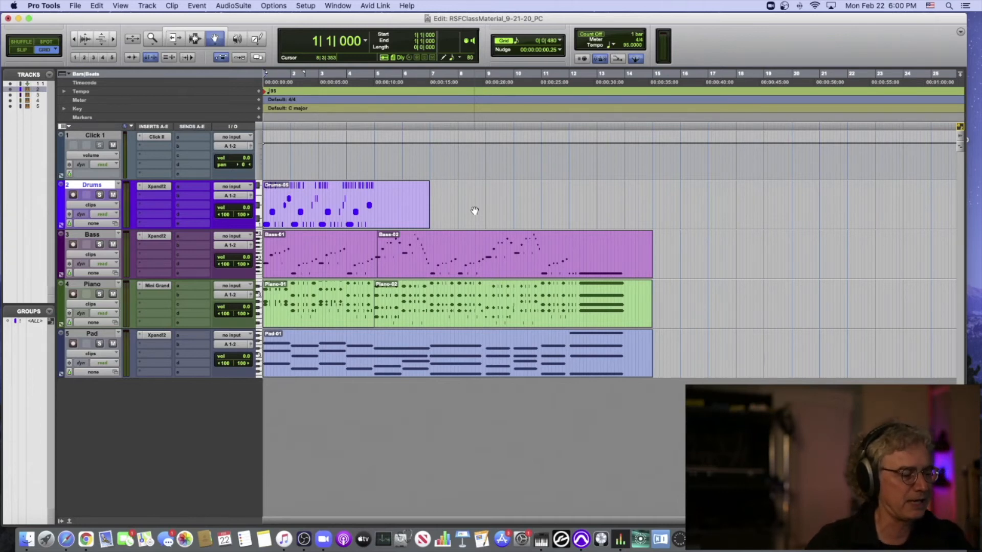
- Play the session from the start past bar 5 to hear where the drum part ends, and activate the Selector tool
{"action": "key", "text": "t"}
{"action": "key", "text": "t"}
{"action": "key", "text": "space"}
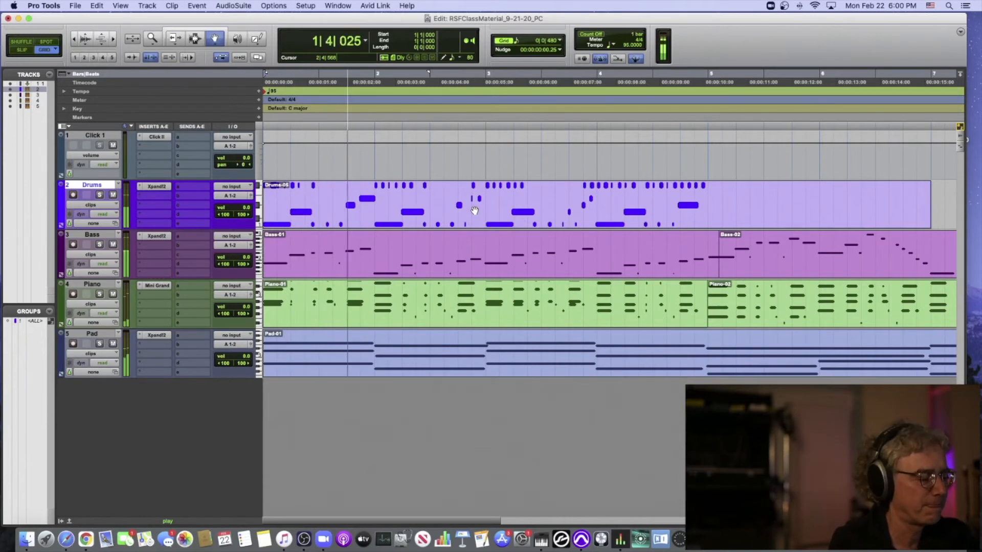
{"action": "key", "text": "r"}
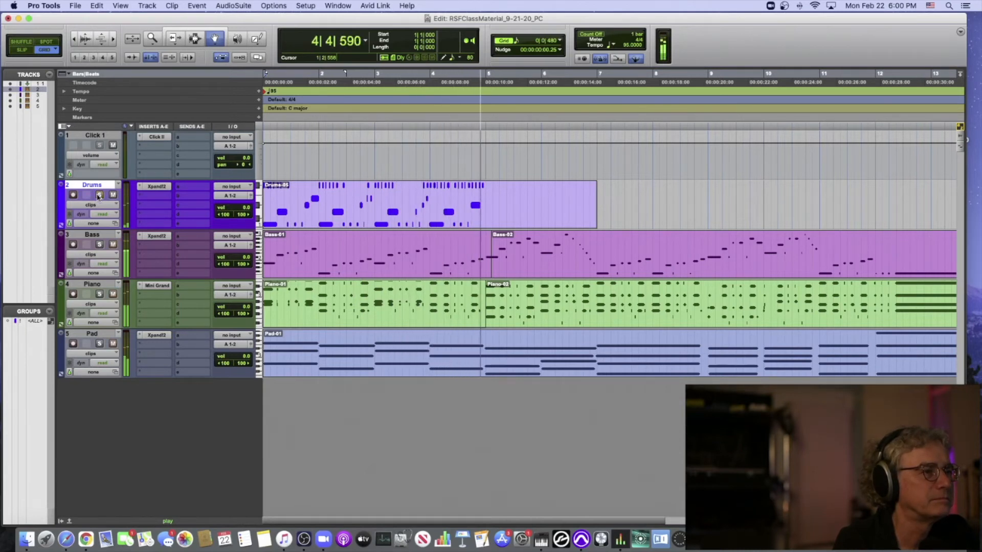
{"action": "left_click", "coordinate": [194, 40]}
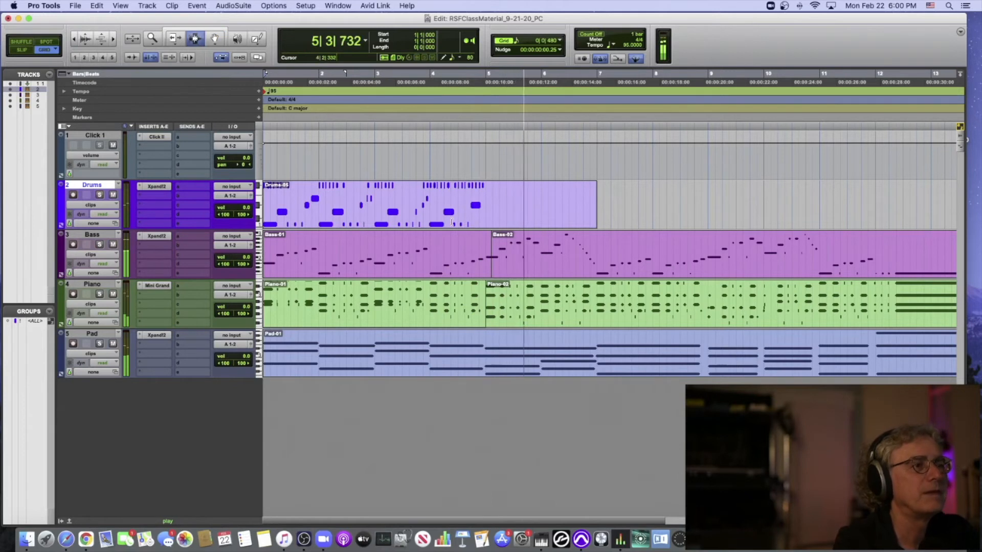
{"action": "key", "text": "space"}
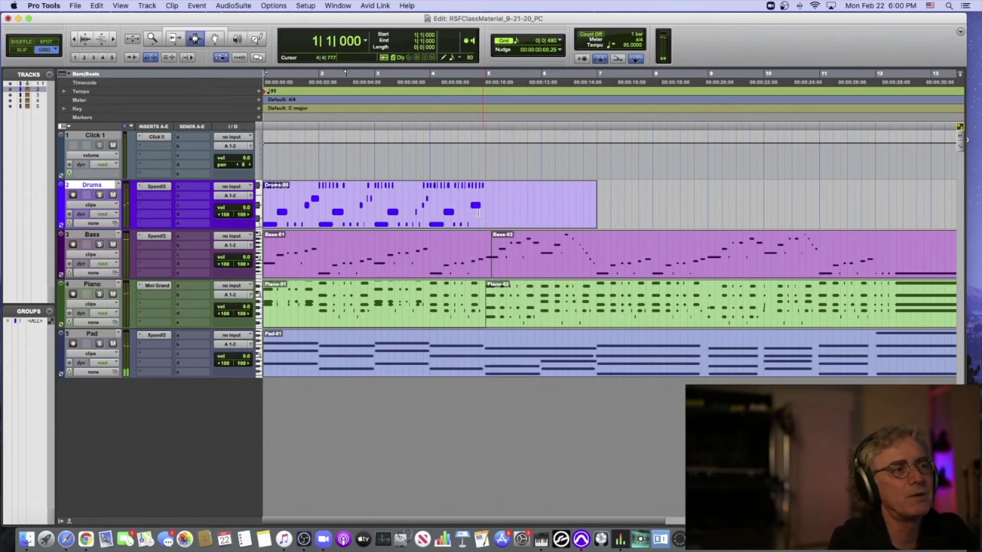
- Play the session from bar 5 to hear the section without drums
{"action": "left_click", "coordinate": [481, 209]}
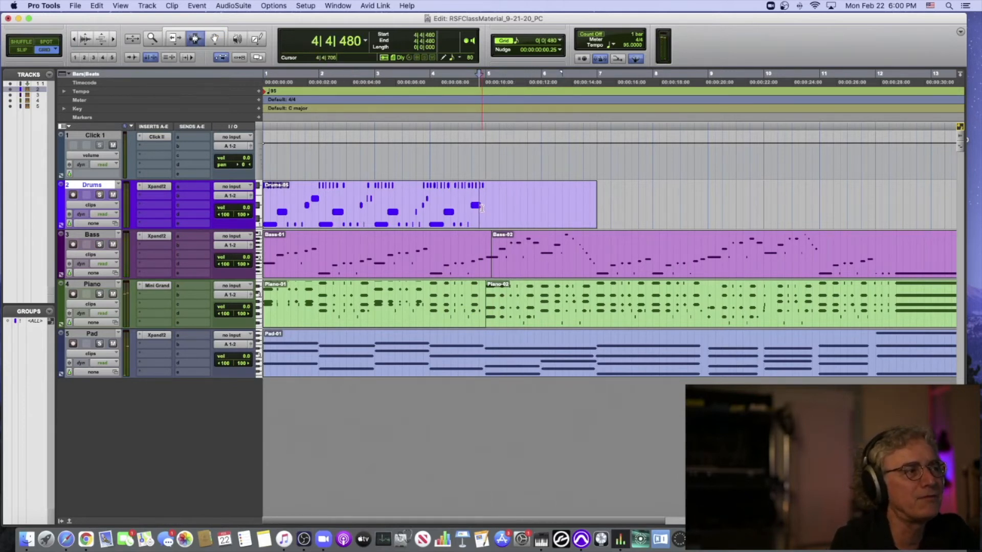
{"action": "left_click", "coordinate": [484, 207]}
{"action": "key", "text": "space"}
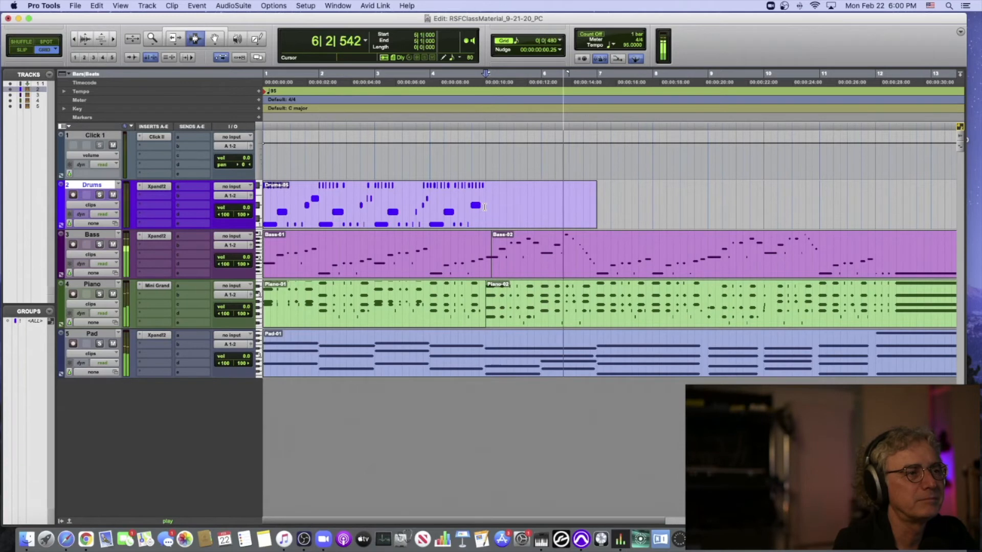
{"action": "key", "text": "space"}
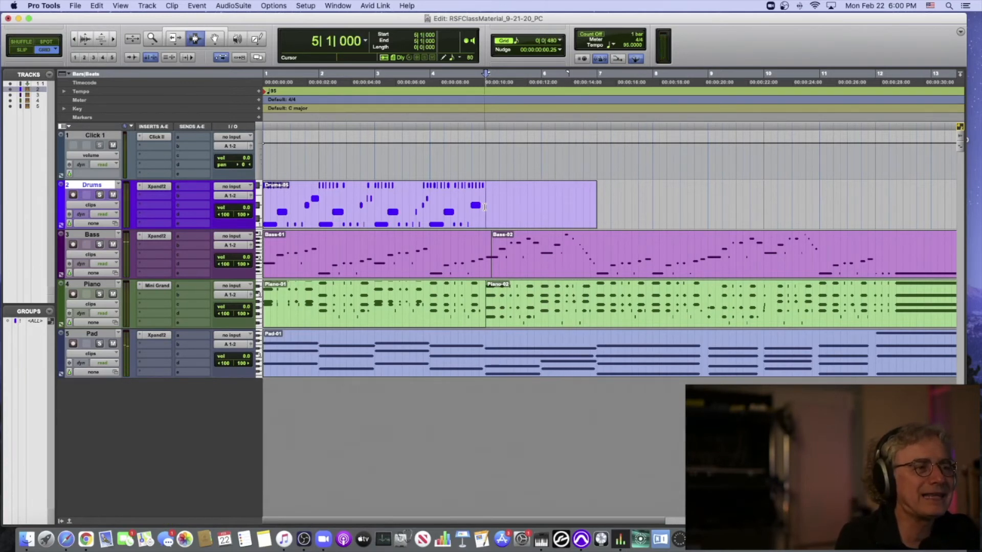
- Select the first four bars of the Drums clip and duplicate the selection twice
{"action": "left_click_drag", "start_coordinate": [485, 207], "coordinate": [248, 223]}
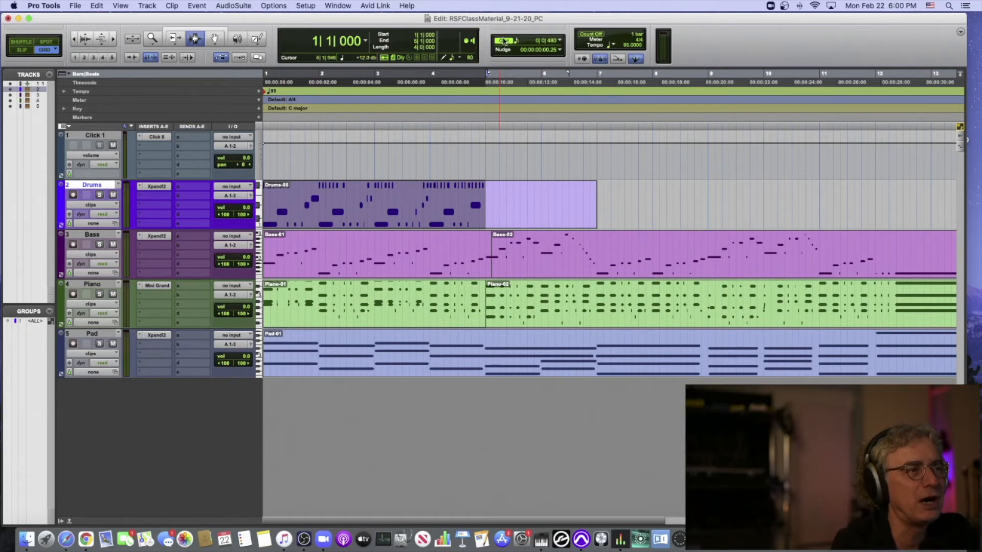
{"action": "left_click", "coordinate": [486, 199]}
{"action": "left_click_drag", "start_coordinate": [486, 199], "coordinate": [255, 199]}
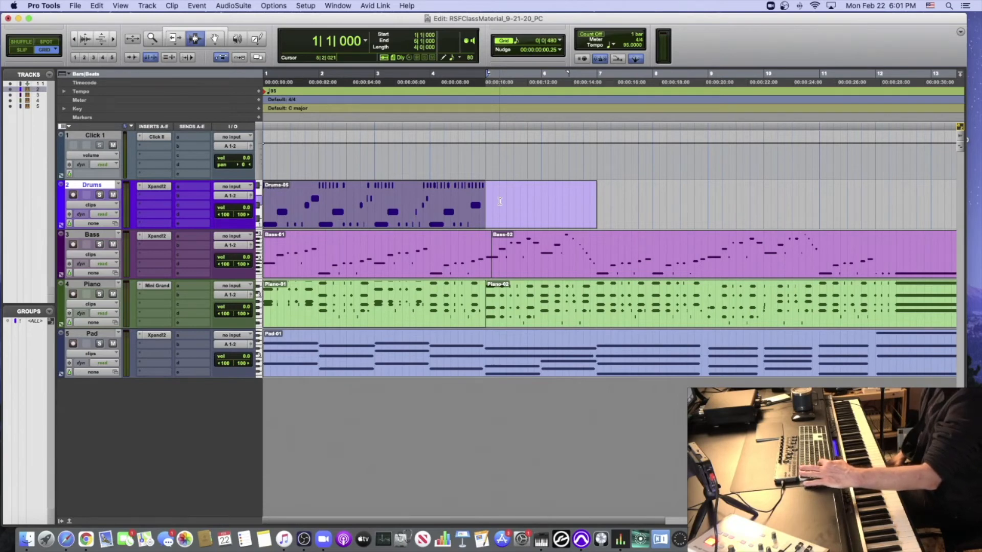
{"action": "key", "text": "super+d"}
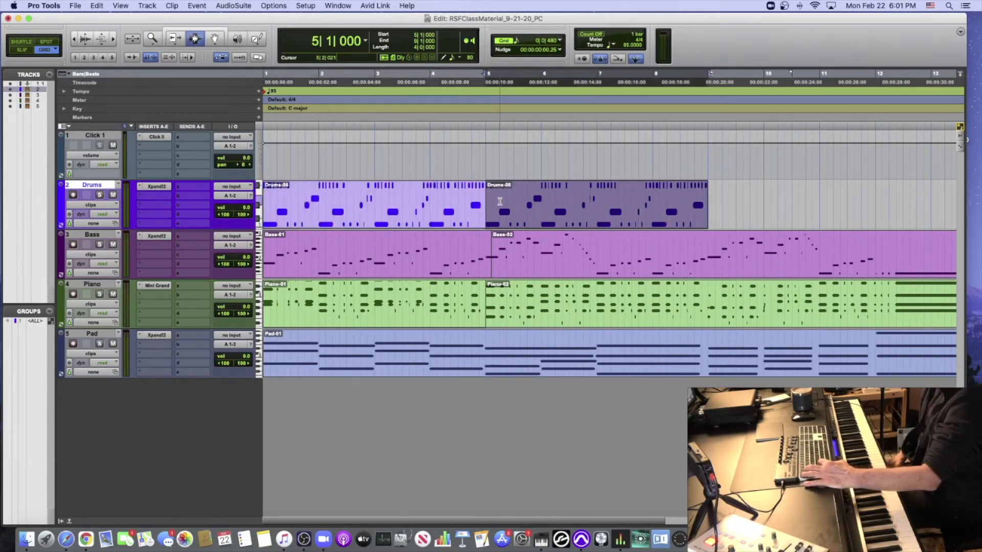
{"action": "key", "text": "super+d"}
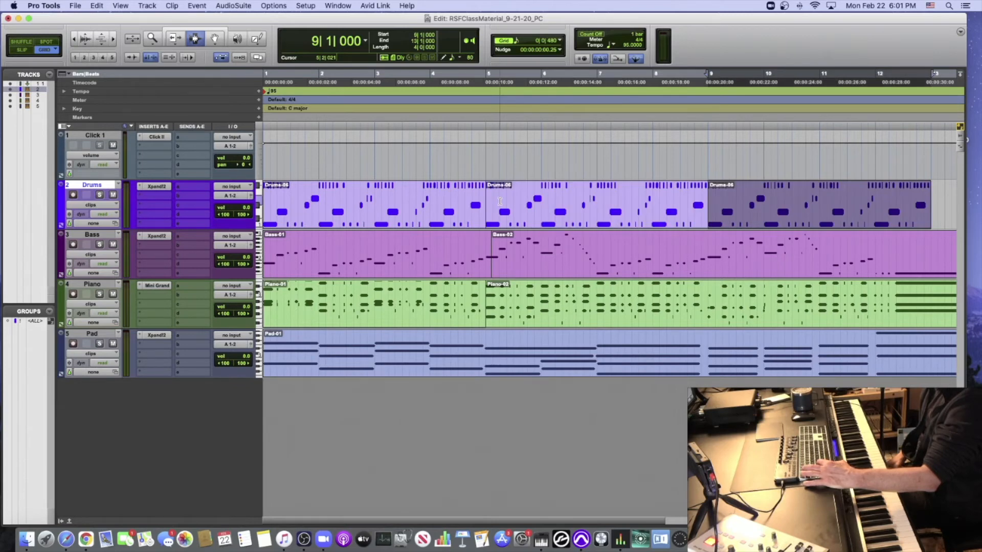
- Undo both duplicates and repeat the selected four drum bars with Number of Repeats set to 2
{"action": "key", "text": "super+z"}
{"action": "key", "text": "super+z"}
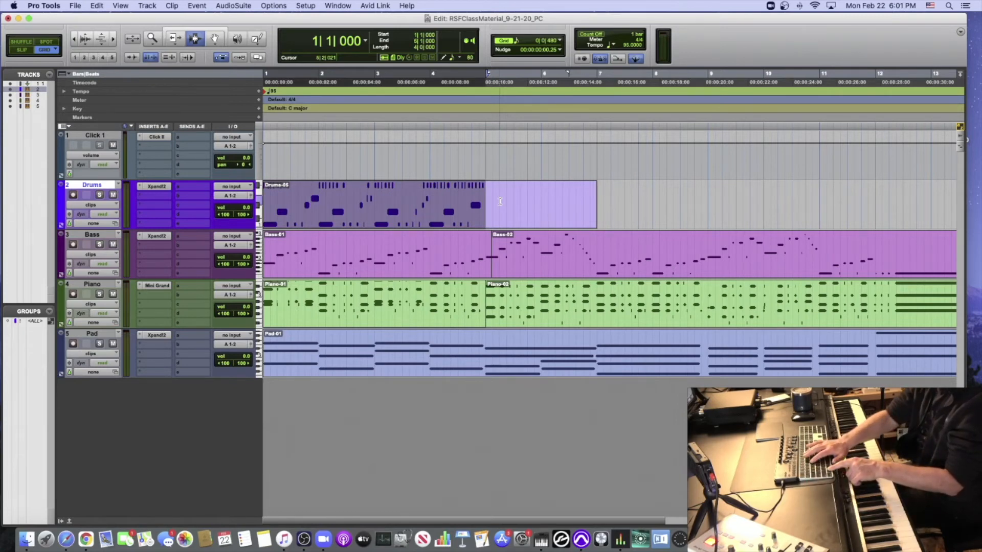
{"action": "key", "text": "alt+r"}
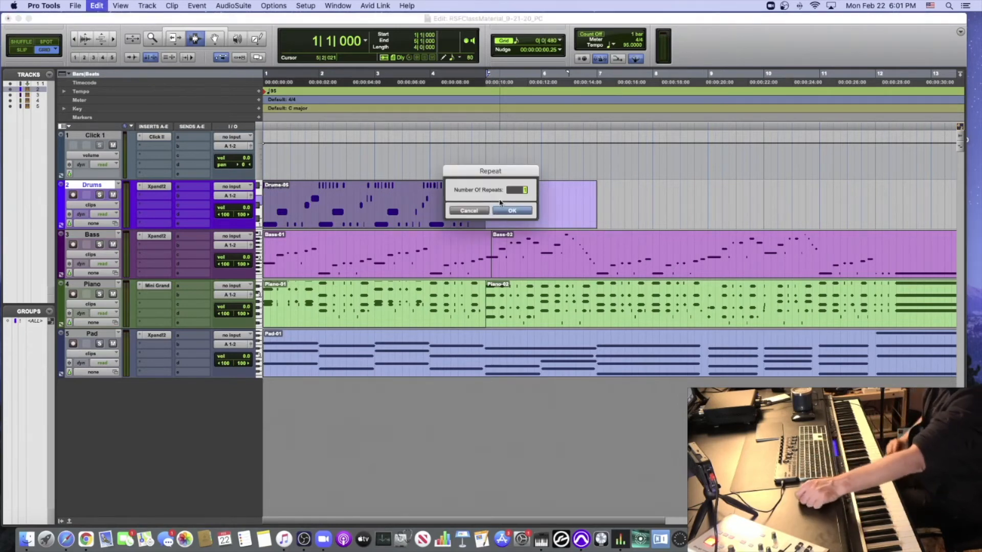
{"action": "type", "text": "2"}
{"action": "key", "text": "Return"}
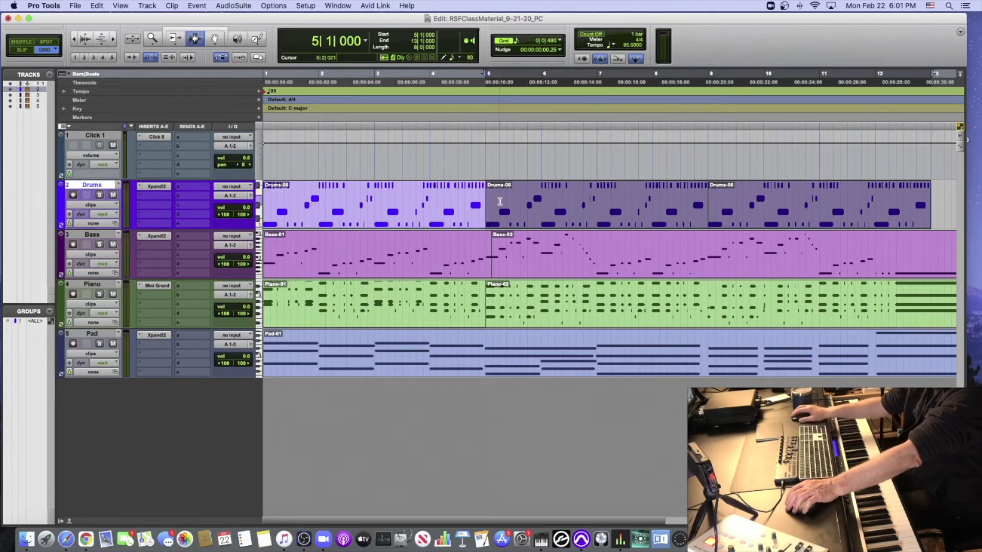
- Play the session from the start and show the Instrument column in the Edit window
{"action": "key", "text": "Return"}
{"action": "key", "text": "space"}
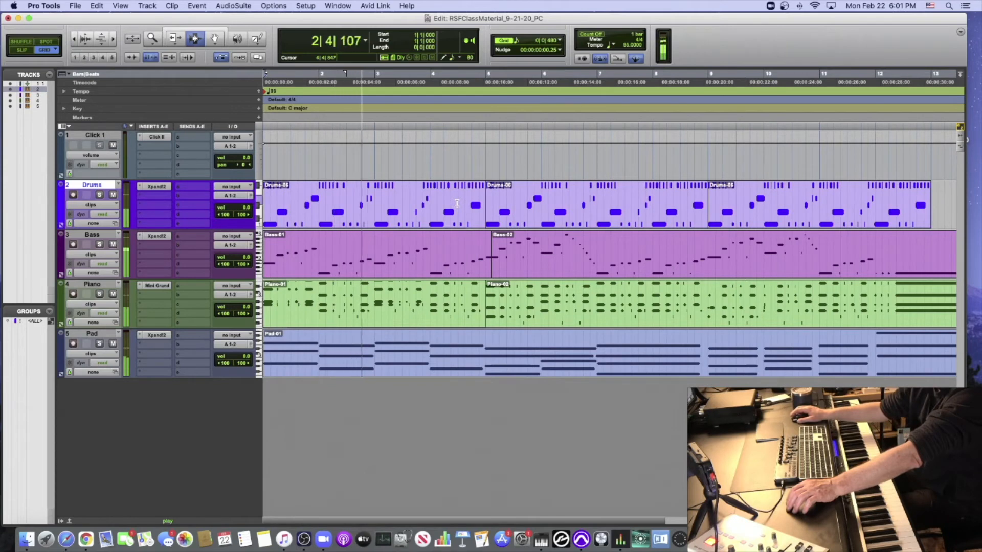
{"action": "left_click", "coordinate": [64, 126]}
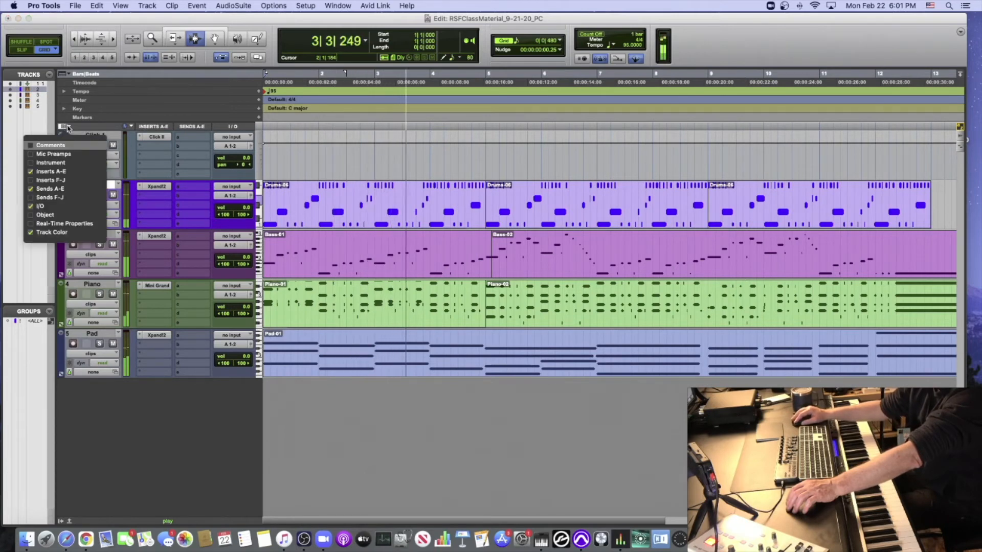
{"action": "left_click", "coordinate": [41, 163]}
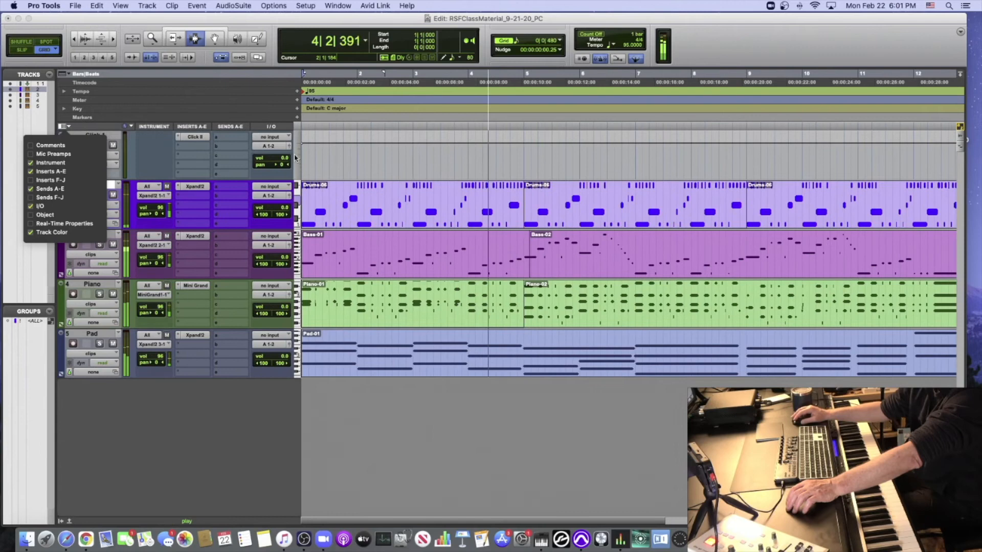
{"action": "left_click", "coordinate": [274, 110]}
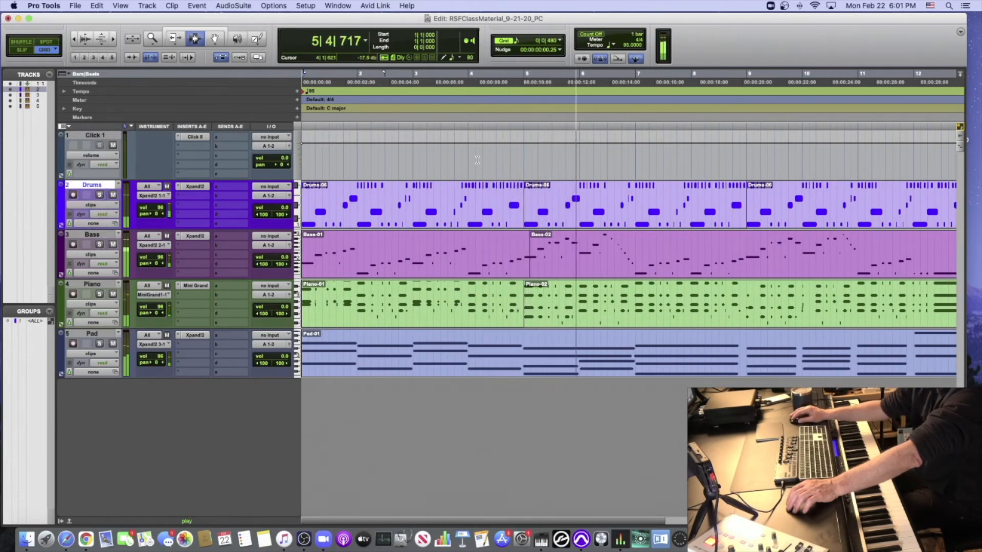
- Play the end of the arrangement from bar 11 to check where the drums should stop
{"action": "scroll", "coordinate": [660, 184], "scroll_direction": "right", "scroll_amount": 5}
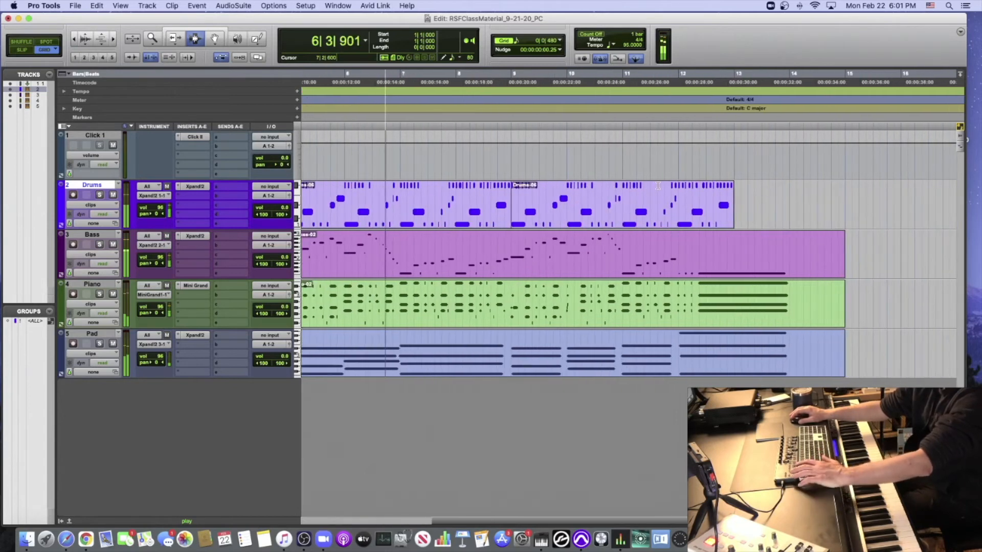
{"action": "key", "text": "space"}
{"action": "left_click", "coordinate": [622, 161]}
{"action": "key", "text": "space"}
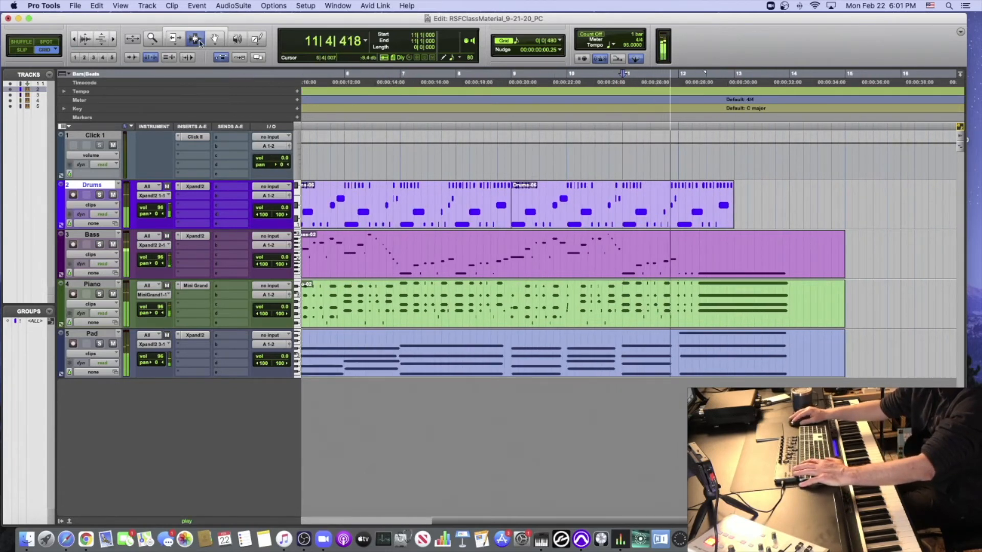
{"action": "key", "text": "space"}
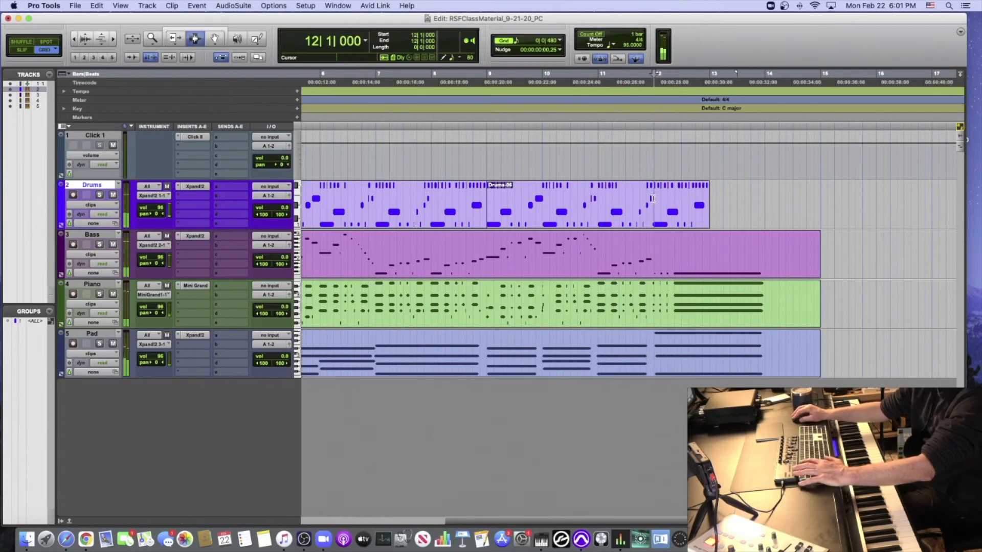
- Select the Drums part from bar 12 to the end and delete it
{"action": "left_click_drag", "start_coordinate": [655, 199], "coordinate": [705, 199]}
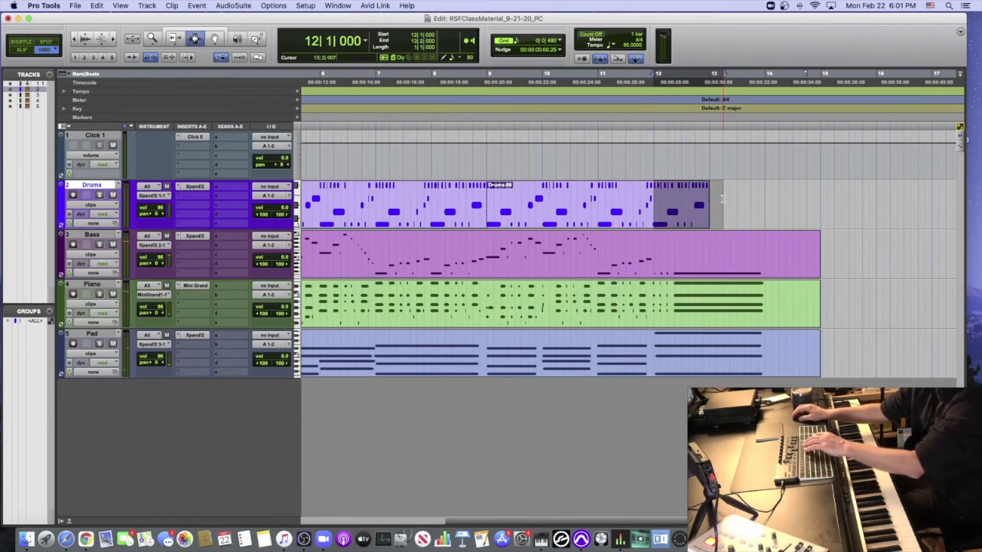
{"action": "key", "text": "Delete"}
- Open the Drums clip in the MIDI Editor with the Grabber tool and delete the leftover C1 note at bar 12
{"action": "key", "text": "F8"}
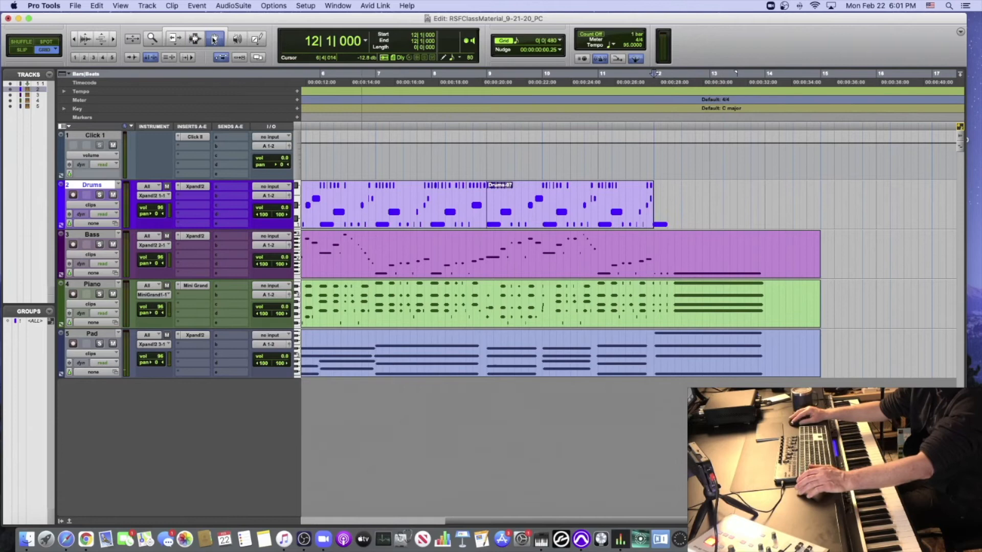
{"action": "double_click", "coordinate": [617, 209]}
{"action": "left_click", "coordinate": [676, 305]}
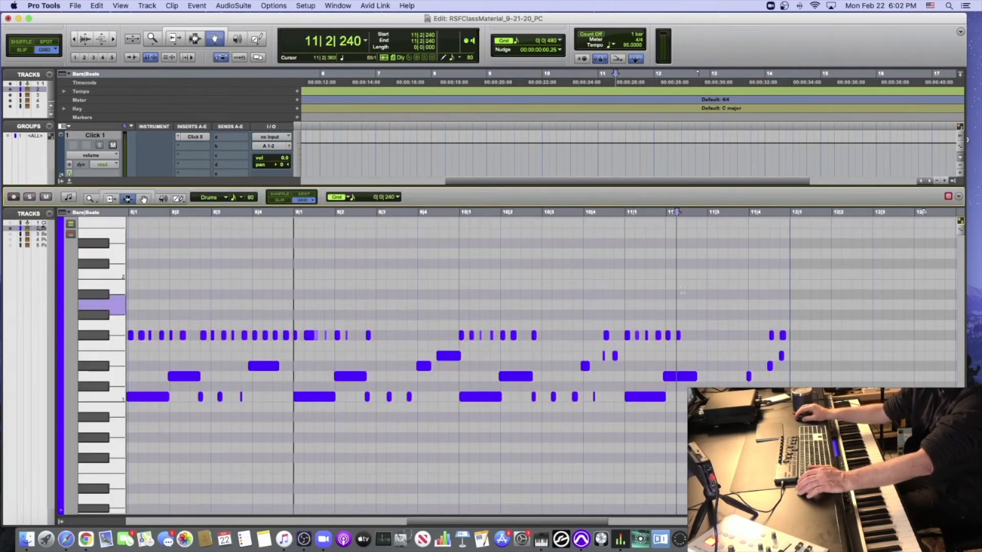
{"action": "left_click", "coordinate": [801, 394]}
{"action": "left_click", "coordinate": [146, 200]}
{"action": "left_click", "coordinate": [805, 397]}
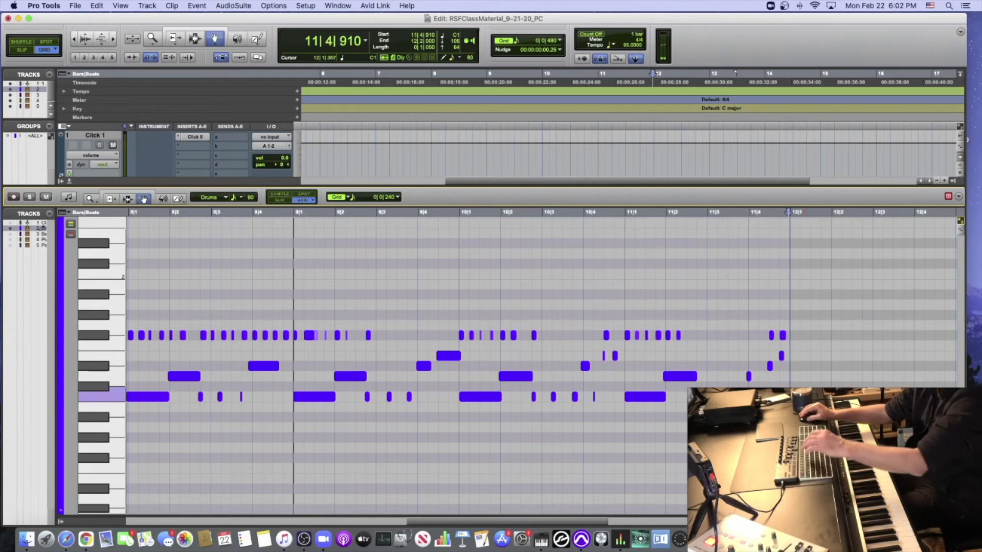
{"action": "key", "text": "Delete"}
- Undo the drum edits back to before the repeats and close the MIDI Editor
{"action": "key", "text": "super+z"}
{"action": "key", "text": "super+z"}
{"action": "key", "text": "super+z"}
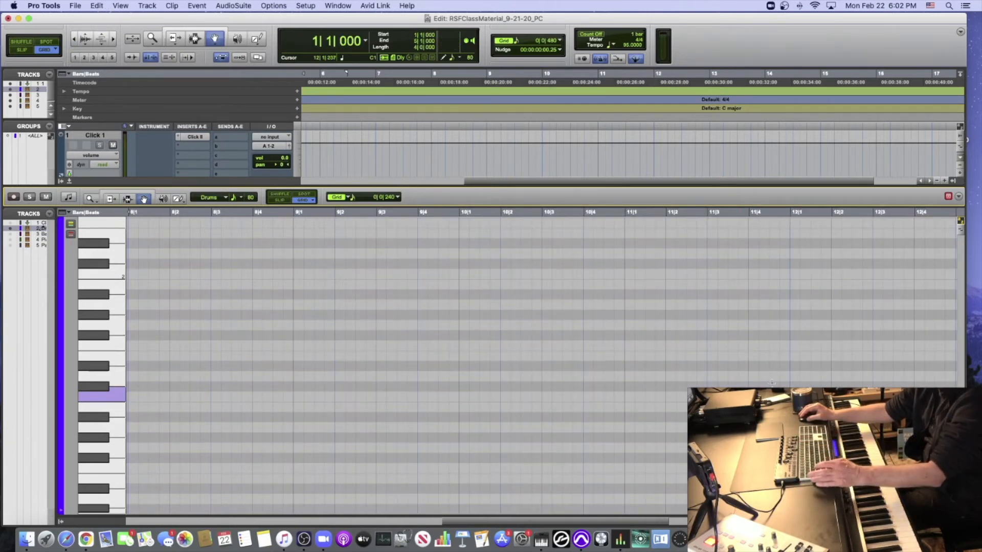
{"action": "left_click", "coordinate": [70, 181]}
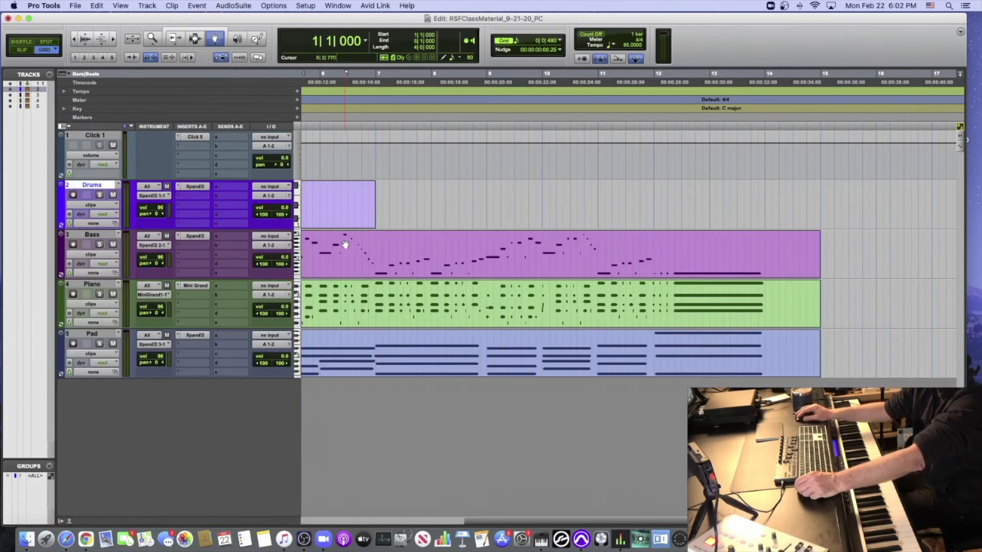
{"action": "scroll", "coordinate": [360, 241], "scroll_direction": "left", "scroll_amount": 5}
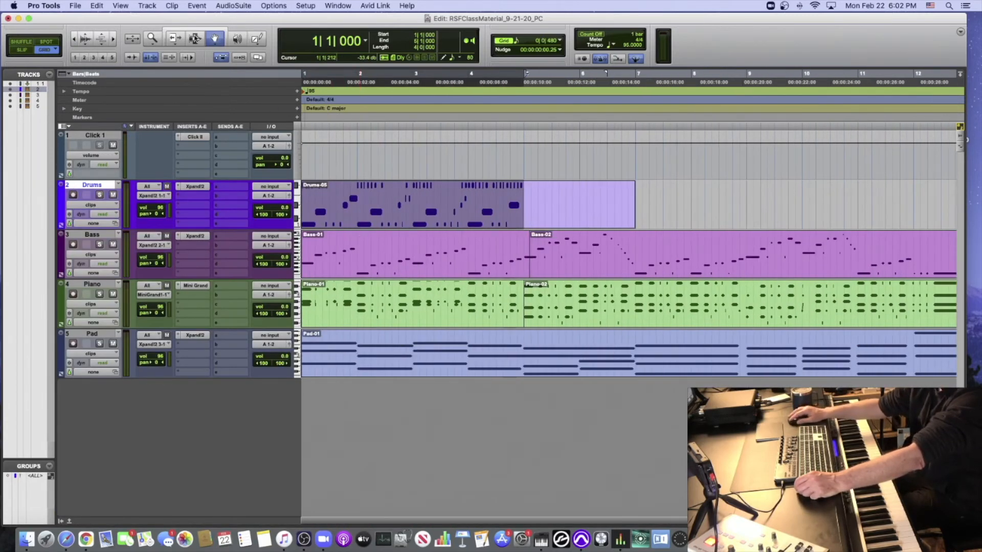
- Delete the empty part of the Drums clip from bar 5 to its end using the Selector tool
{"action": "left_click", "coordinate": [195, 39]}
{"action": "left_click", "coordinate": [522, 204]}
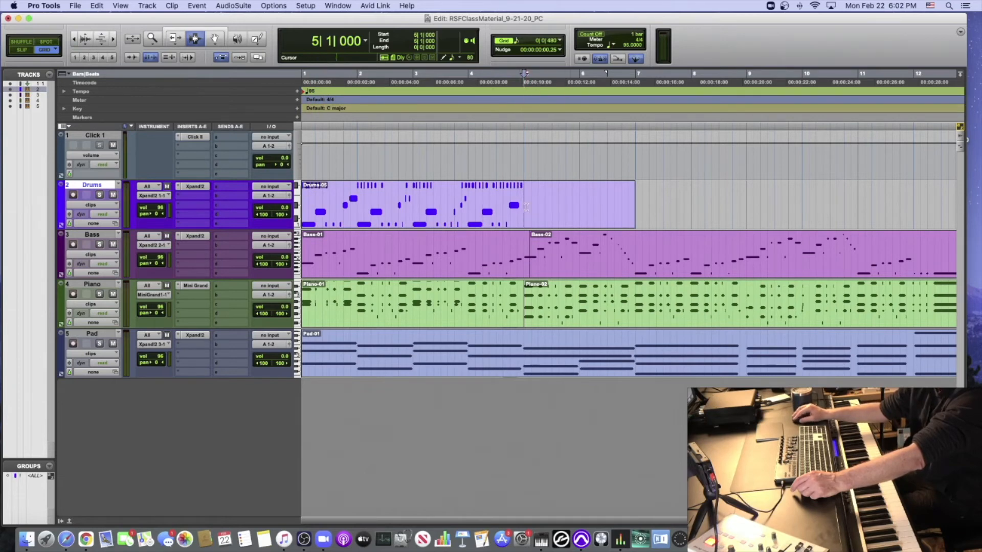
{"action": "left_click_drag", "start_coordinate": [525, 207], "coordinate": [644, 203]}
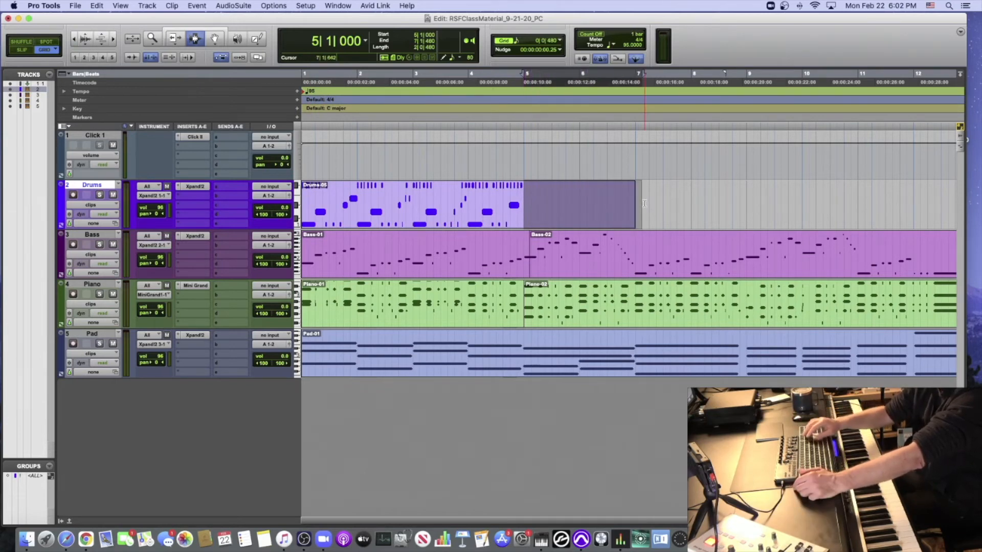
{"action": "key", "text": "Delete"}
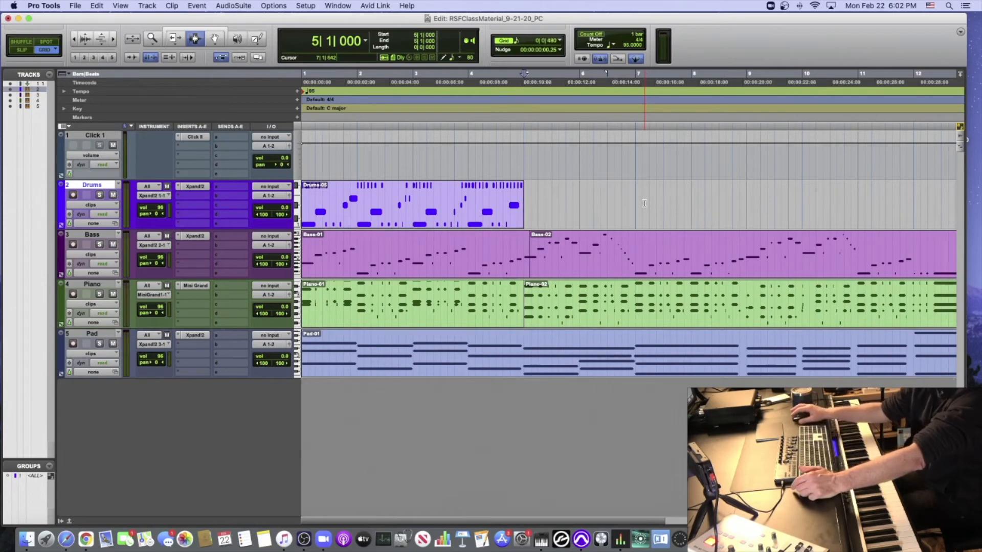
- Select the whole four-bar Drums clip from bar 1 to bar 5, trying both the Selector and Grabber tools
{"action": "left_click_drag", "start_coordinate": [524, 203], "coordinate": [299, 201]}
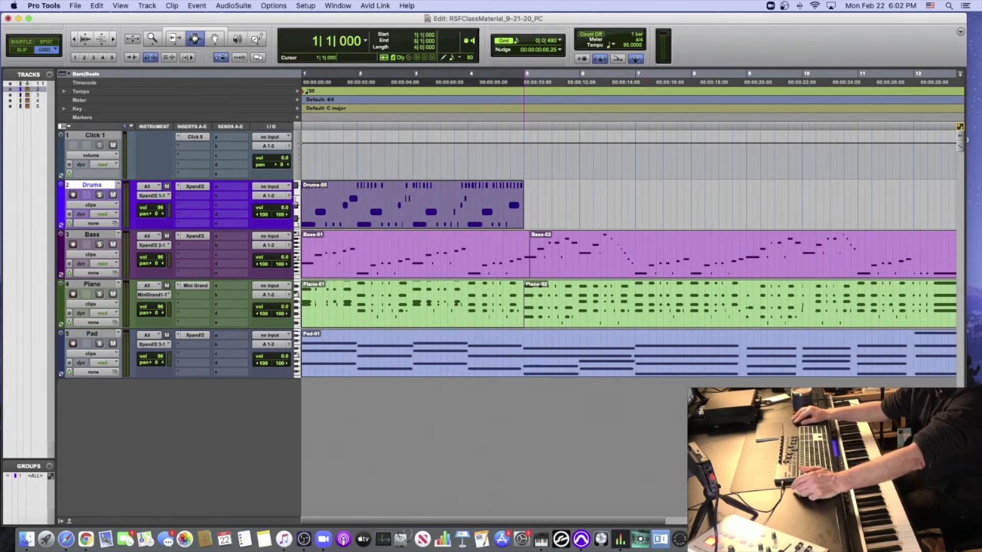
{"action": "left_click", "coordinate": [219, 44]}
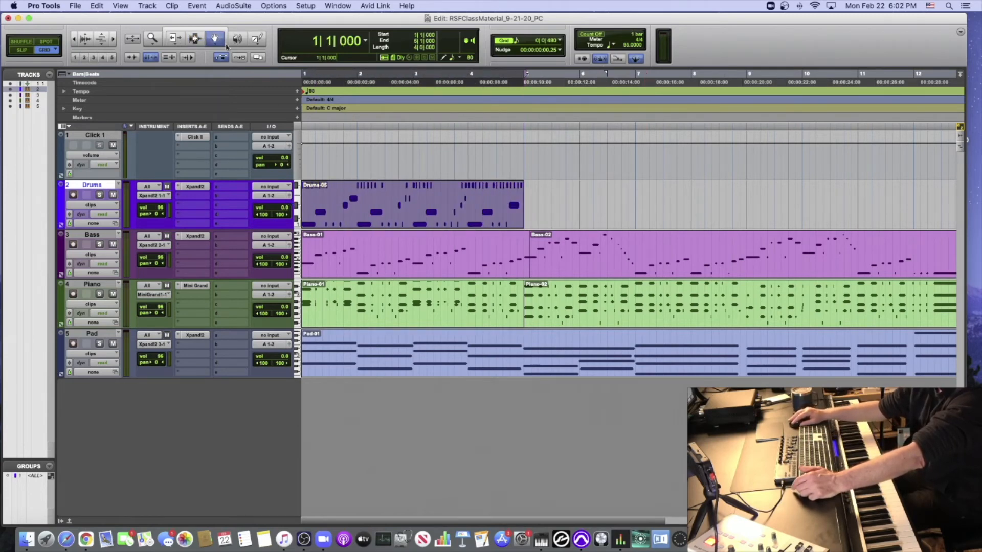
{"action": "left_click", "coordinate": [501, 143]}
{"action": "left_click", "coordinate": [435, 199]}
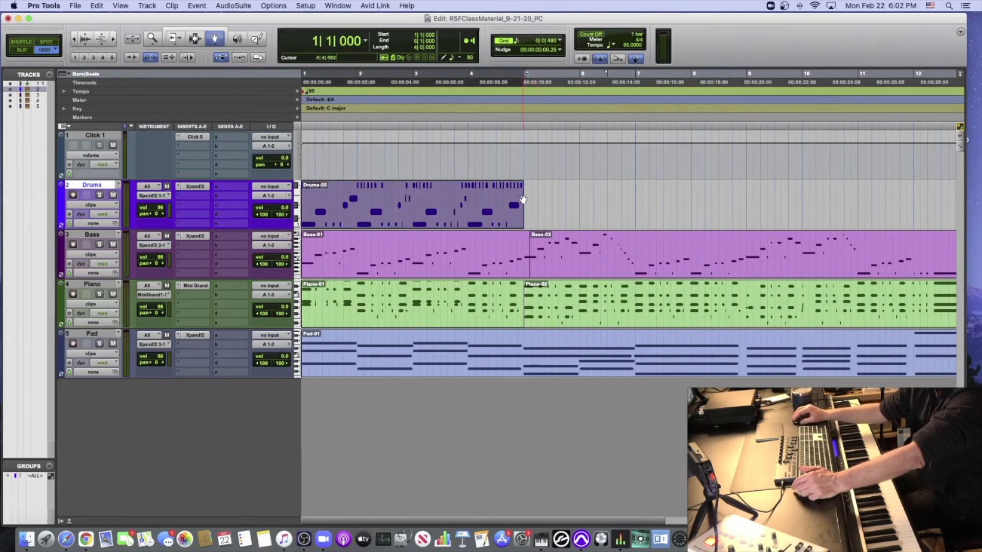
{"action": "left_click", "coordinate": [196, 41]}
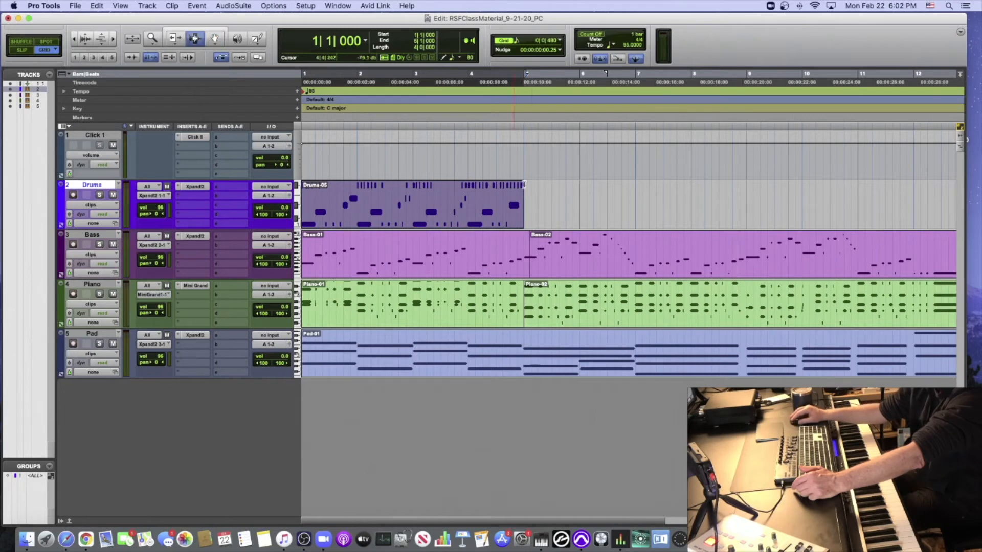
{"action": "left_click_drag", "start_coordinate": [525, 202], "coordinate": [292, 196]}
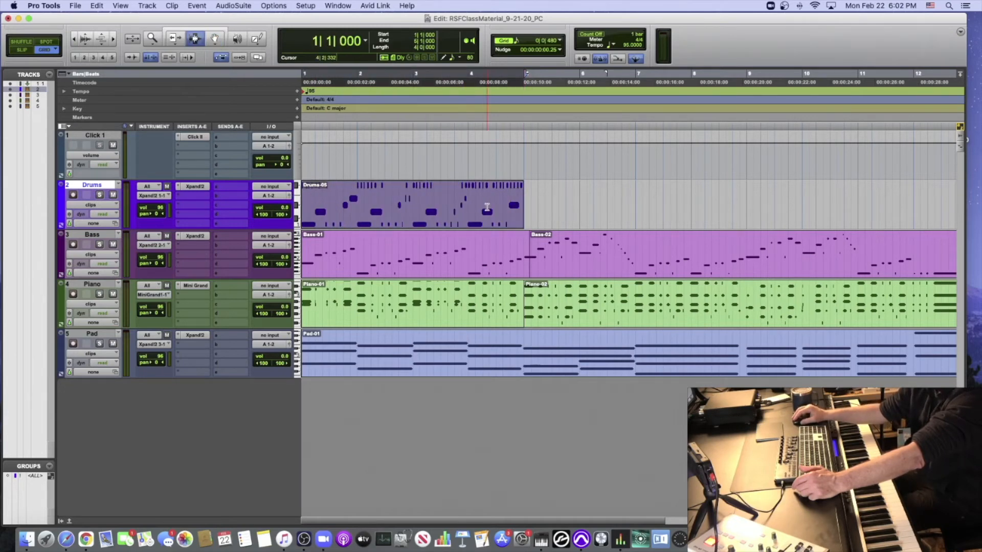
{"action": "left_click", "coordinate": [527, 203]}
{"action": "left_click", "coordinate": [524, 203]}
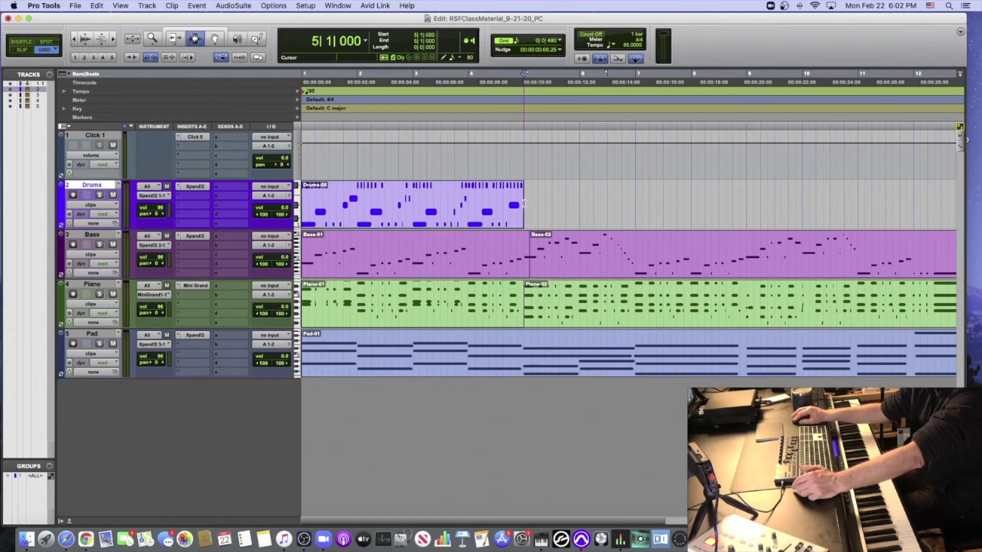
{"action": "left_click_drag", "start_coordinate": [525, 203], "coordinate": [299, 202]}
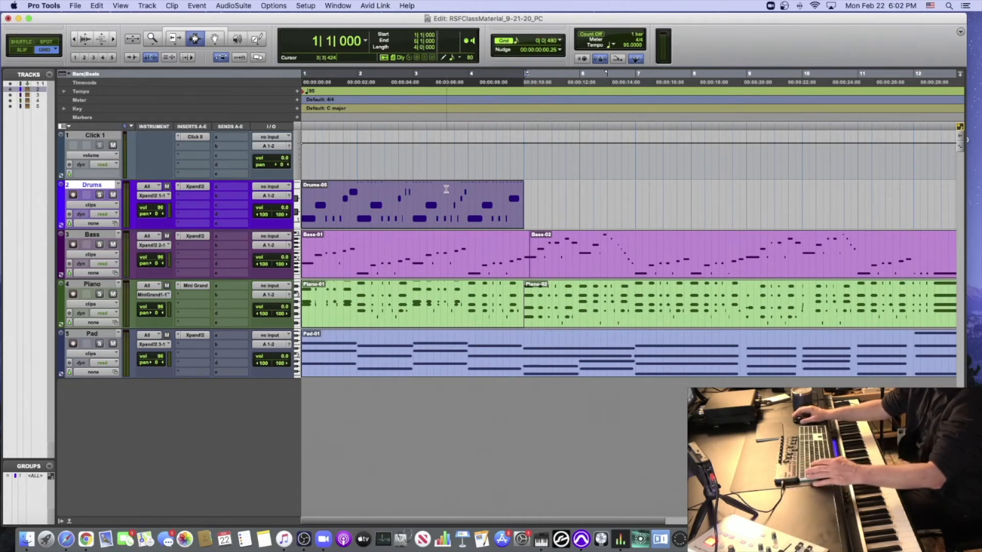
- Duplicate the selected Drums clip back to back until the copies reach bar 113
{"action": "key", "text": "super+d"}
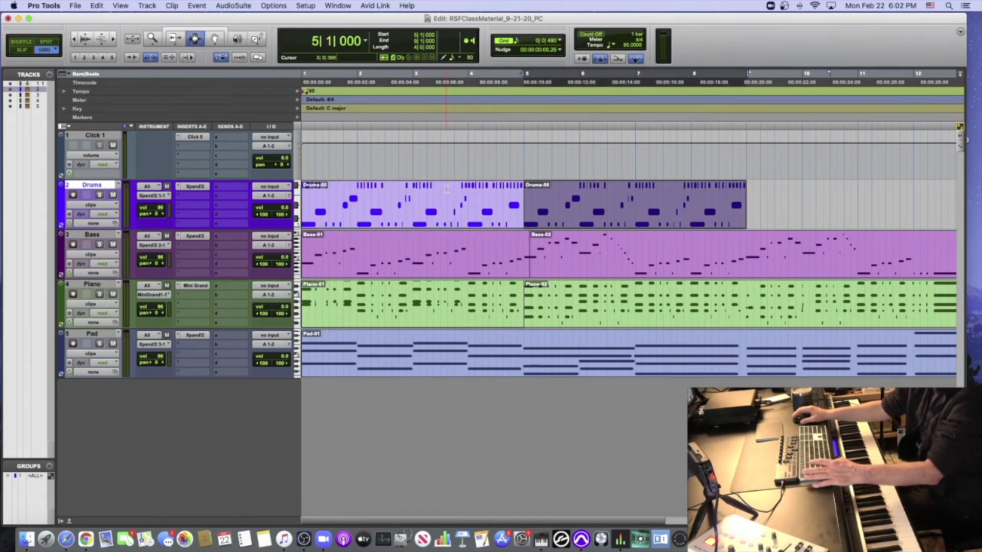
{"action": "key", "text": "super+d"}
{"action": "key", "text": "super+d"}
{"action": "key", "text": "super+d"}
{"action": "key", "text": "super+d"}
{"action": "key", "text": "super+bracketleft"}
{"action": "key", "text": "super+bracketleft"}
{"action": "key", "text": "super+bracketleft"}
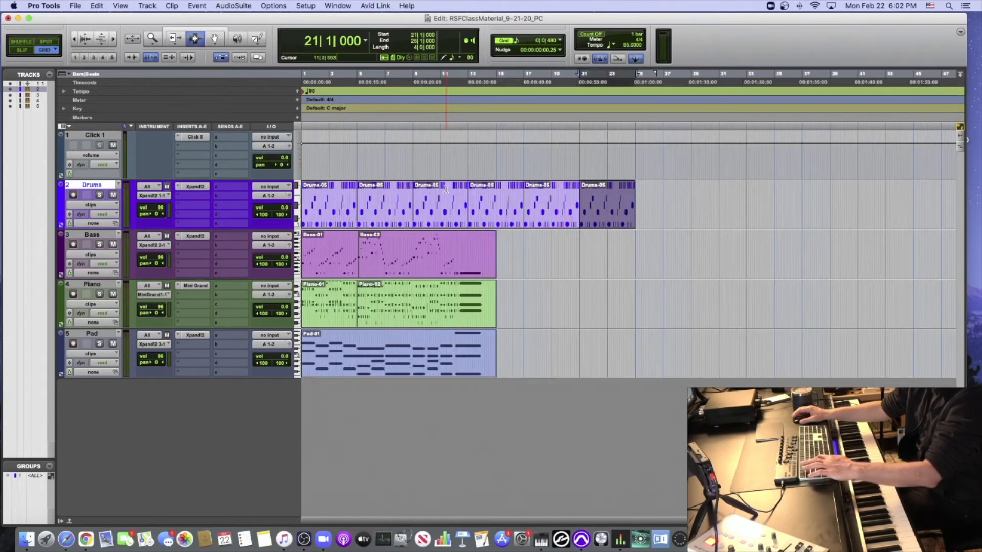
{"action": "key", "text": "super+d"}
{"action": "key", "text": "super+d"}
{"action": "key", "text": "super+d"}
{"action": "key", "text": "super+d"}
{"action": "key", "text": "super+d"}
{"action": "key", "text": "super+d"}
{"action": "key", "text": "super+d"}
{"action": "key", "text": "super+d"}
{"action": "key", "text": "super+d"}
{"action": "key", "text": "super+d"}
{"action": "key", "text": "super+d"}
{"action": "key", "text": "super+d"}
{"action": "key", "text": "super+d"}
{"action": "key", "text": "super+d"}
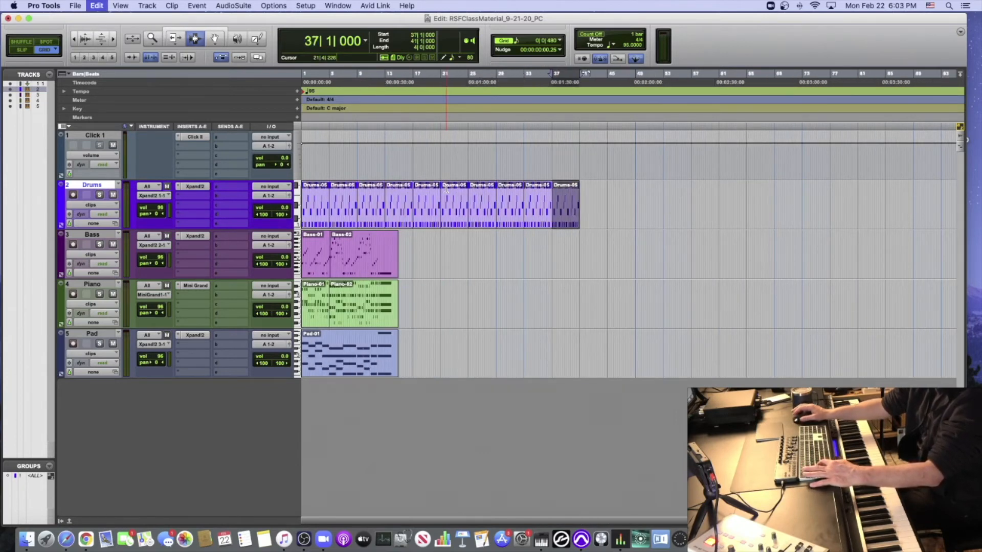
{"action": "key", "text": "super+d"}
{"action": "key", "text": "super+d"}
{"action": "key", "text": "super+d"}
{"action": "key", "text": "super+d"}
{"action": "key", "text": "super+d"}
{"action": "key", "text": "super+d"}
{"action": "key", "text": "super+d"}
{"action": "key", "text": "super+d"}
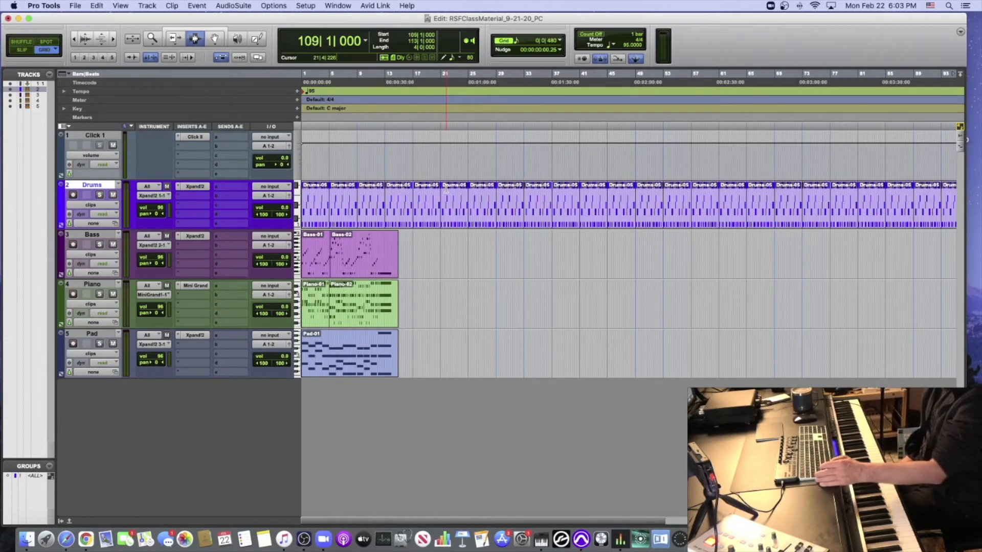
- Undo all the Drums duplicates back to the single four-bar clip
{"action": "key", "text": "super+z"}
{"action": "key", "text": "super+z"}
{"action": "key", "text": "super+z"}
{"action": "key", "text": "super+z"}
{"action": "key", "text": "super+z"}
{"action": "key", "text": "super+z"}
{"action": "key", "text": "super+z"}
{"action": "key", "text": "super+z"}
{"action": "key", "text": "super+z"}
{"action": "key", "text": "super+z"}
{"action": "key", "text": "super+z"}
{"action": "key", "text": "super+z"}
{"action": "key", "text": "super+z"}
{"action": "key", "text": "super+z"}
{"action": "key", "text": "super+z"}
{"action": "key", "text": "super+z"}
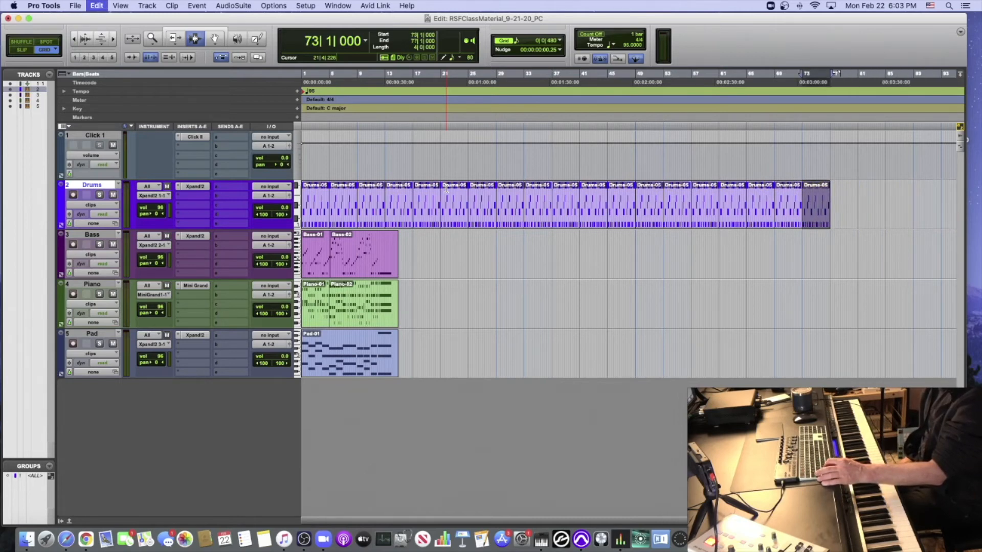
{"action": "key", "text": "super+z"}
{"action": "key", "text": "super+z"}
{"action": "key", "text": "super+z"}
{"action": "key", "text": "super+z"}
{"action": "key", "text": "super+z"}
{"action": "key", "text": "super+z"}
{"action": "key", "text": "super+z"}
{"action": "key", "text": "super+z"}
{"action": "key", "text": "super+z"}
{"action": "key", "text": "super+z"}
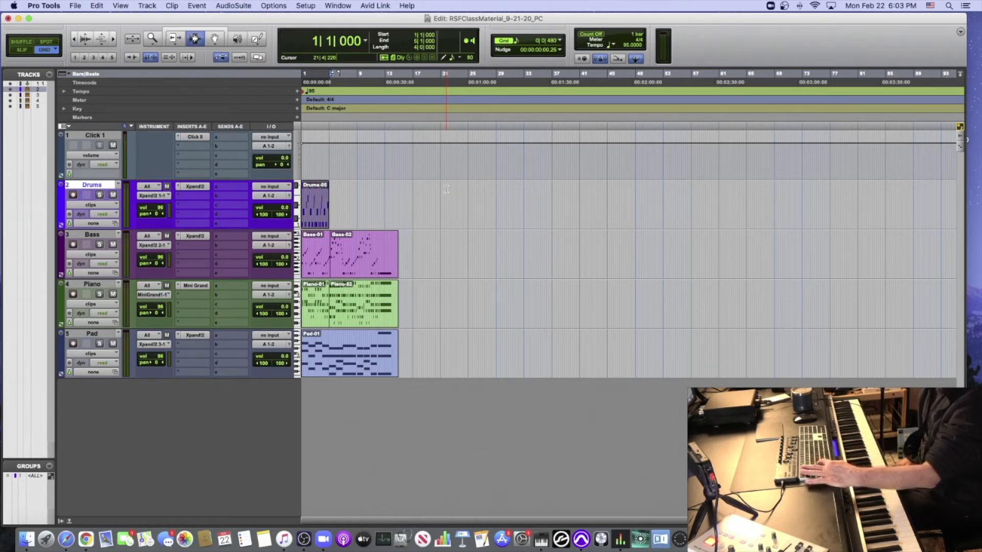
- Duplicate the four-bar Drums clip back to back until the copies pass bar 77
{"action": "key", "text": "super+d"}
{"action": "key", "text": "super+d"}
{"action": "key", "text": "super+d"}
{"action": "key", "text": "super+d"}
{"action": "key", "text": "super+d"}
{"action": "key", "text": "super+d"}
{"action": "key", "text": "super+d"}
{"action": "key", "text": "super+d"}
{"action": "key", "text": "super+d"}
{"action": "key", "text": "super+d"}
{"action": "key", "text": "super+d"}
{"action": "key", "text": "super+d"}
{"action": "key", "text": "super+d"}
{"action": "key", "text": "super+d"}
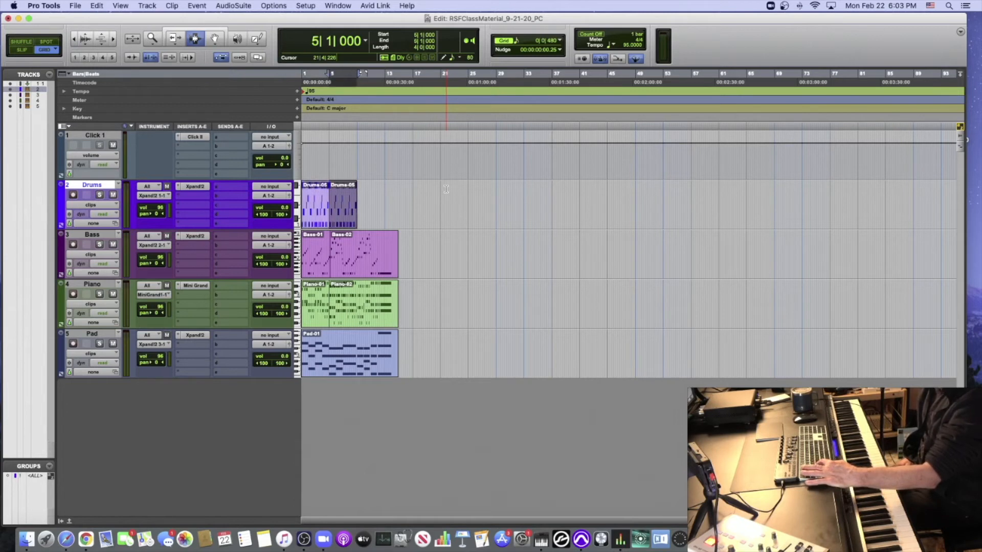
{"action": "key", "text": "super+d"}
{"action": "key", "text": "super+d"}
{"action": "key", "text": "super+d"}
{"action": "key", "text": "super+d"}
{"action": "key", "text": "super+d"}
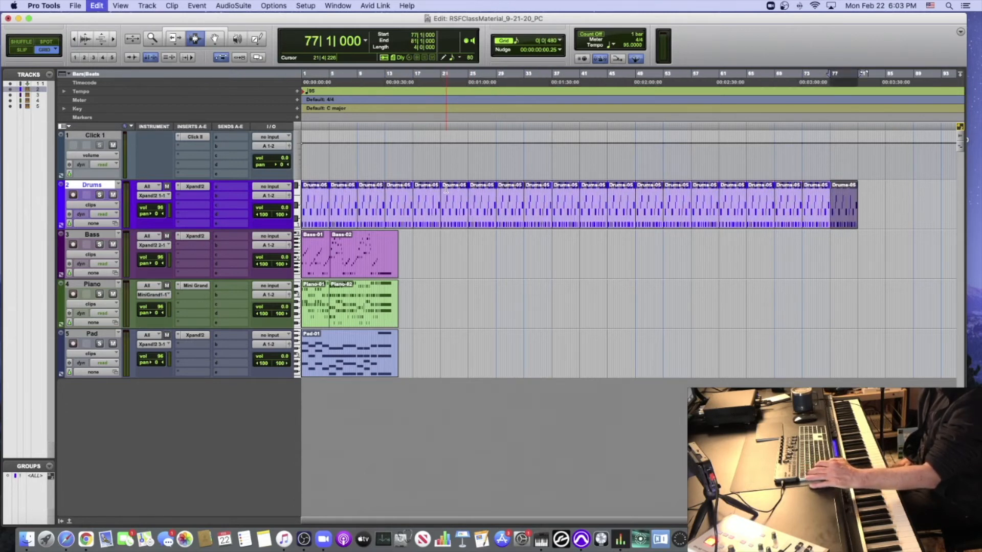
- Undo the second run of Drums duplicates
{"action": "key", "text": "super+z"}
{"action": "key", "text": "super+z"}
{"action": "key", "text": "super+z"}
{"action": "key", "text": "super+z"}
{"action": "key", "text": "super+z"}
{"action": "key", "text": "super+z"}
{"action": "key", "text": "super+z"}
{"action": "key", "text": "super+z"}
{"action": "key", "text": "super+z"}
{"action": "key", "text": "super+z"}
{"action": "key", "text": "super+z"}
{"action": "key", "text": "super+z"}
{"action": "key", "text": "super+z"}
{"action": "key", "text": "super+z"}
{"action": "key", "text": "super+z"}
{"action": "key", "text": "super+z"}
{"action": "key", "text": "super+z"}
{"action": "key", "text": "super+z"}
{"action": "key", "text": "super+z"}
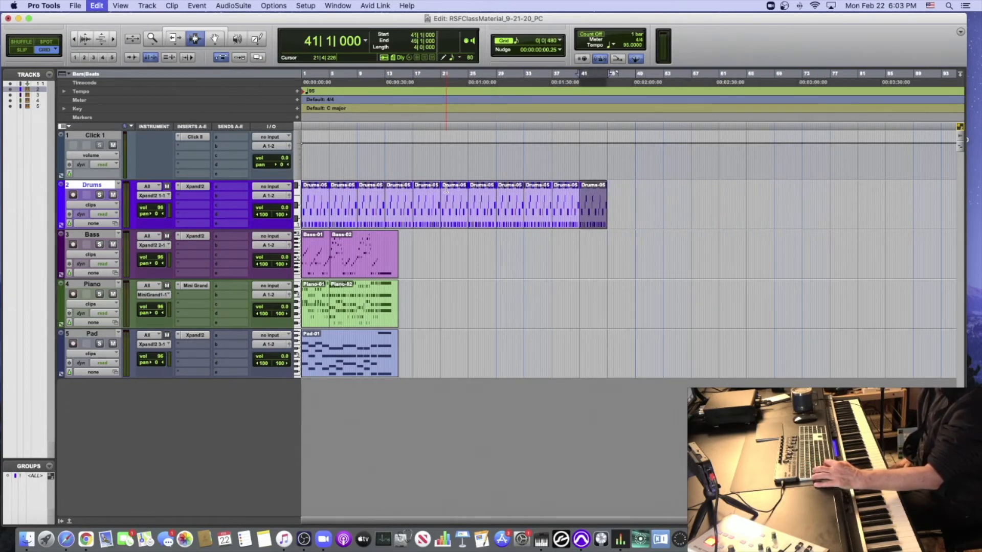
- Try duplicating the Drums clip twice up to bar 13, and undo both duplicates
{"action": "key", "text": "super+d"}
{"action": "key", "text": "super+d"}
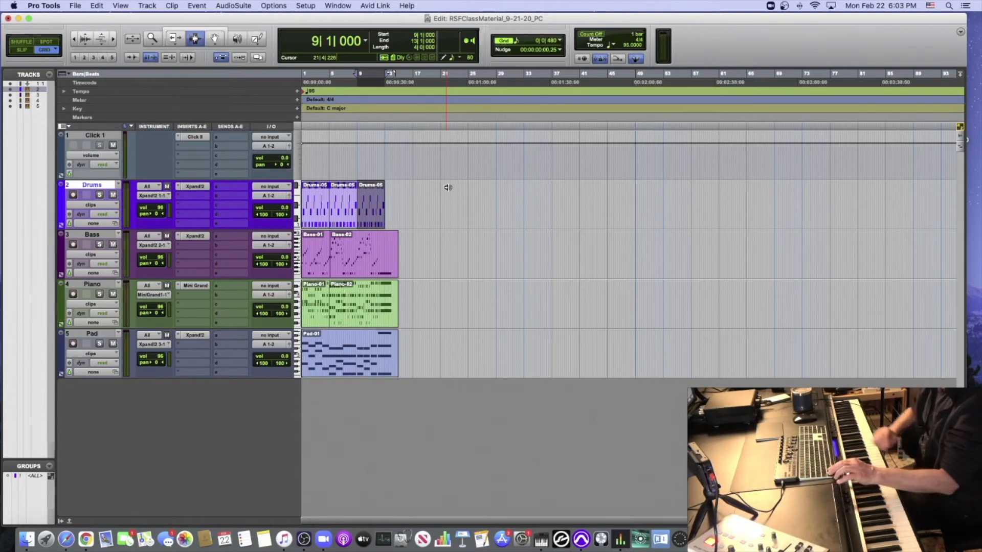
{"action": "key", "text": "alt+a"}
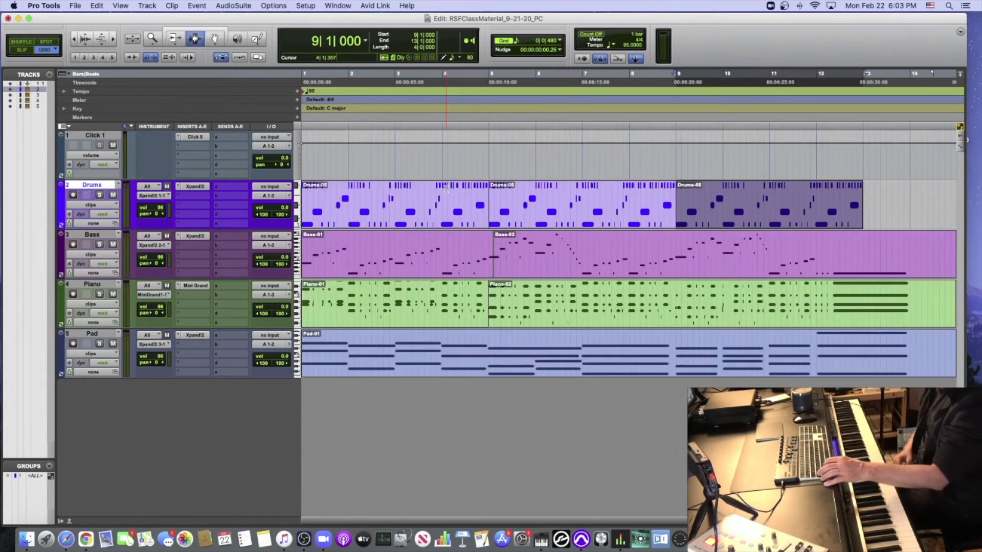
{"action": "key", "text": "super+z"}
{"action": "key", "text": "super+z"}
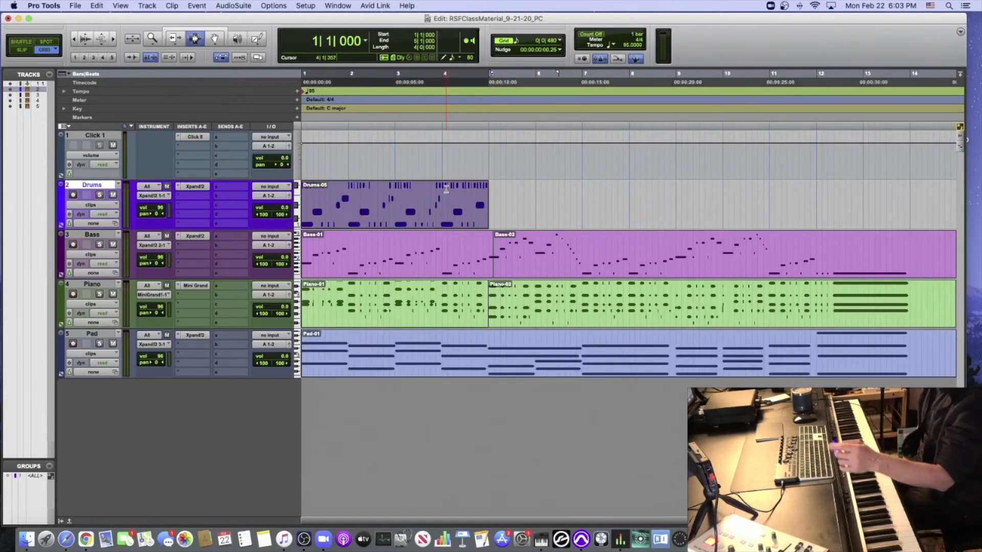
- Repeat the four-bar Drums clip two times with the Repeat command so that it extends to bar 13
{"action": "key", "text": "alt+r"}
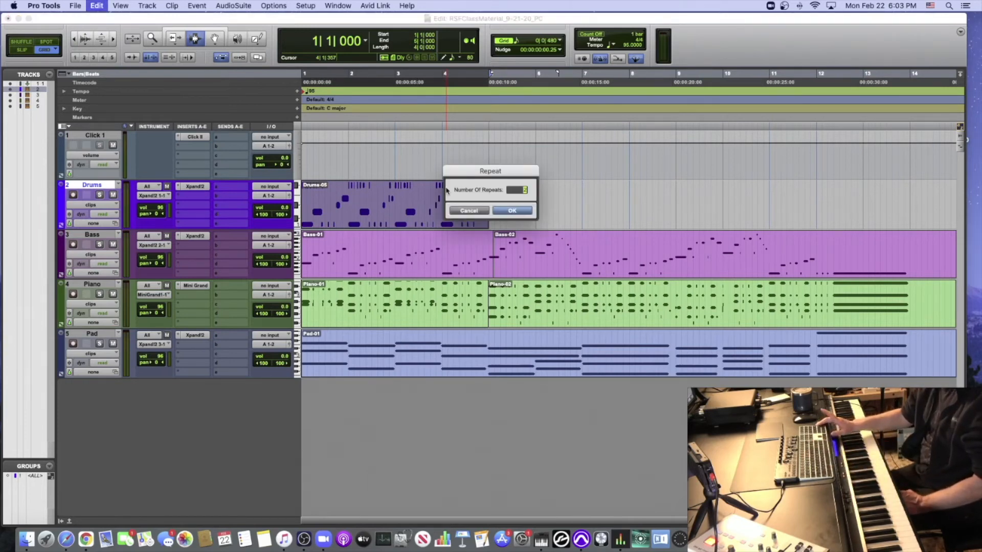
{"action": "key", "text": "Return"}
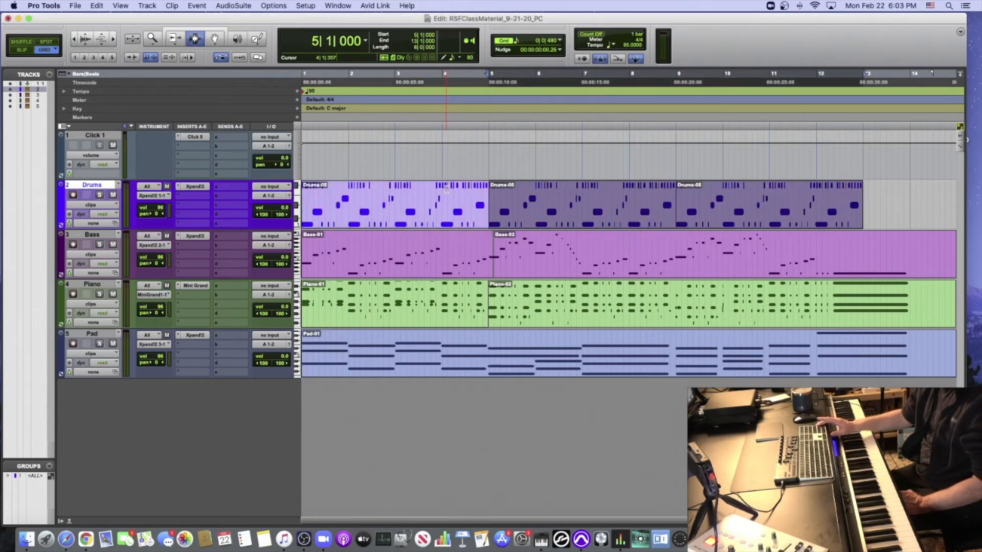
{"action": "scroll", "coordinate": [446, 189], "scroll_direction": "right", "scroll_amount": 5}
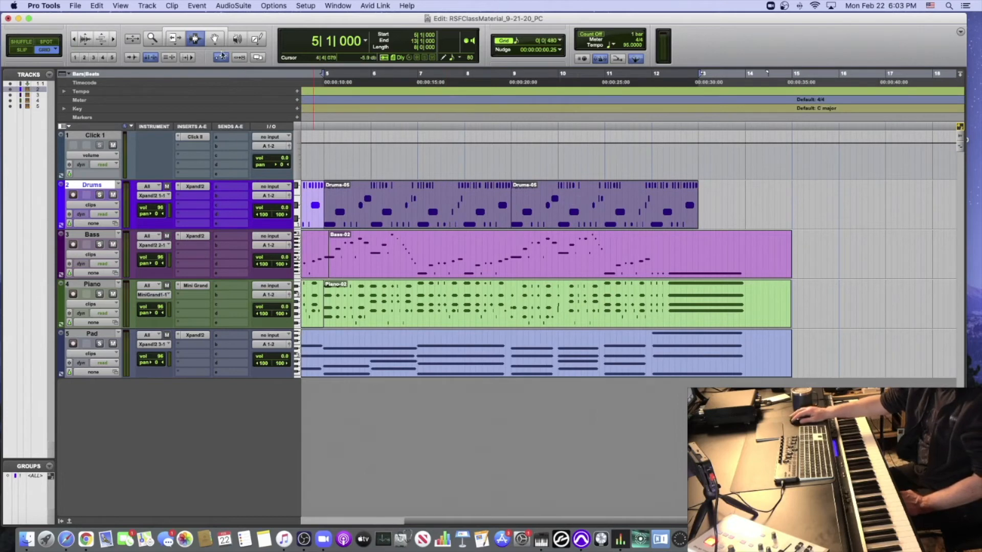
- Open the last Drums clip in the MIDI Editor with the Grabber tool and display bars 10 to 13
{"action": "key", "text": "F8"}
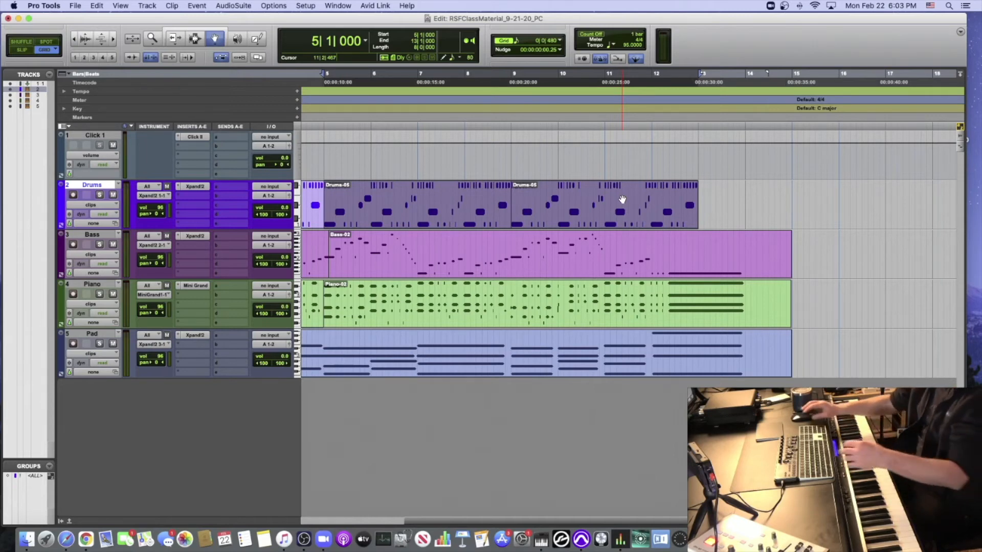
{"action": "scroll", "coordinate": [629, 205], "scroll_direction": "left", "scroll_amount": 5}
{"action": "scroll", "coordinate": [636, 208], "scroll_direction": "right", "scroll_amount": 6}
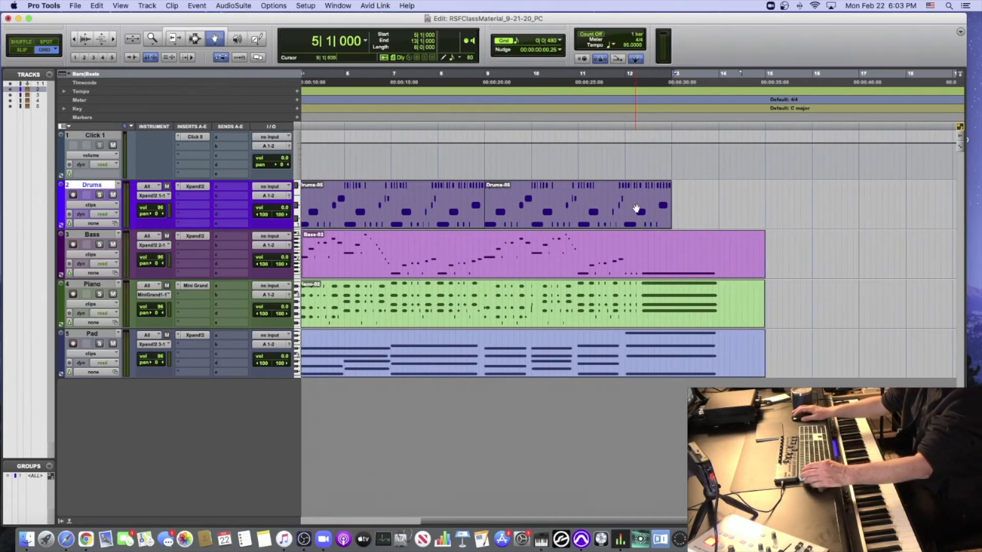
{"action": "left_click", "coordinate": [193, 36]}
{"action": "left_click", "coordinate": [213, 37]}
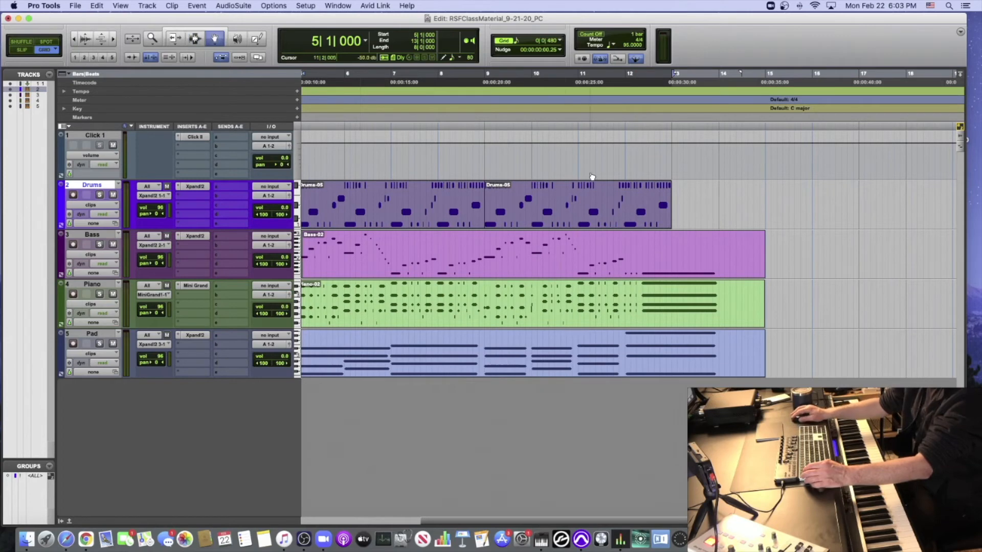
{"action": "double_click", "coordinate": [630, 199]}
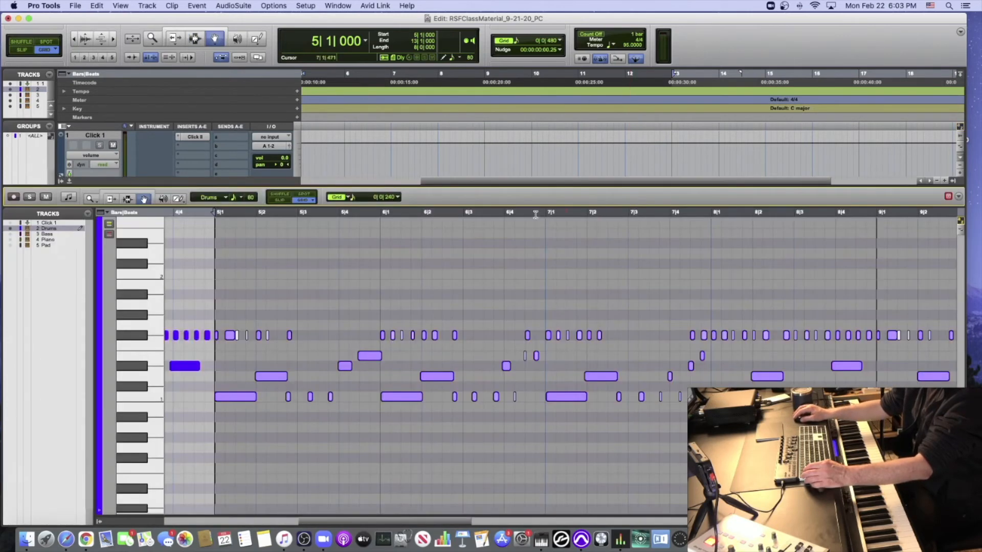
{"action": "scroll", "coordinate": [382, 242], "scroll_direction": "right", "scroll_amount": 6}
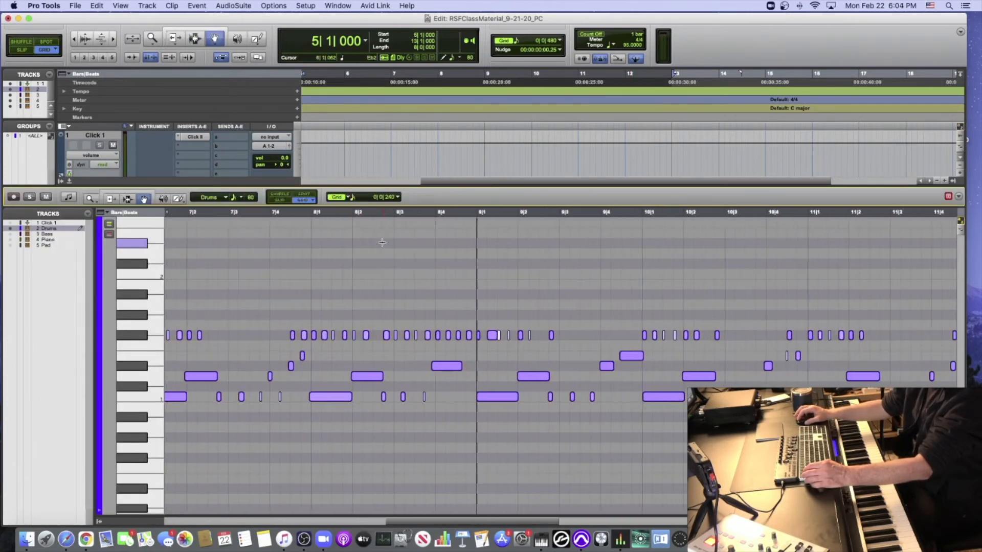
{"action": "scroll", "coordinate": [382, 242], "scroll_direction": "right", "scroll_amount": 6}
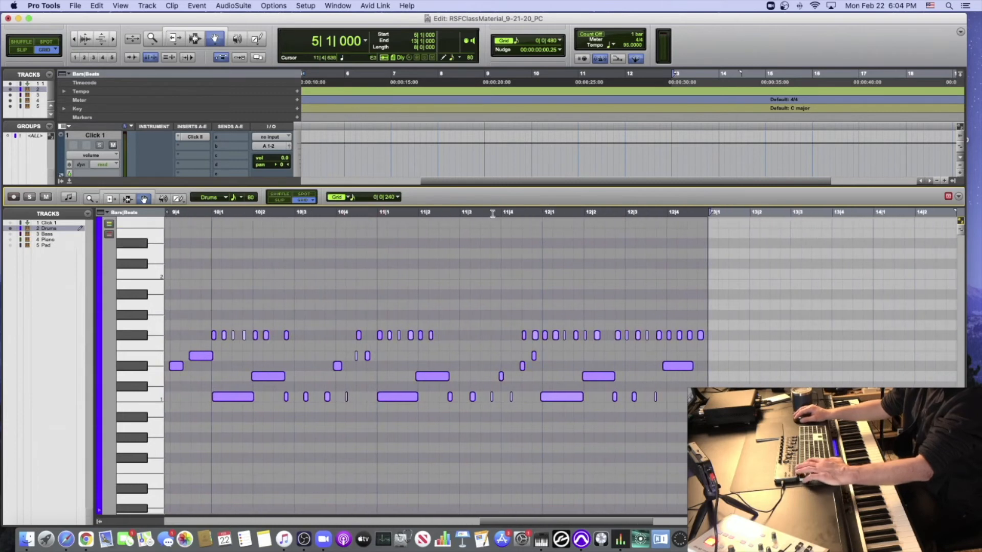
- Place the playback position at bar 11 in the MIDI Editor and audition the drums into bar 12
{"action": "left_click", "coordinate": [378, 214]}
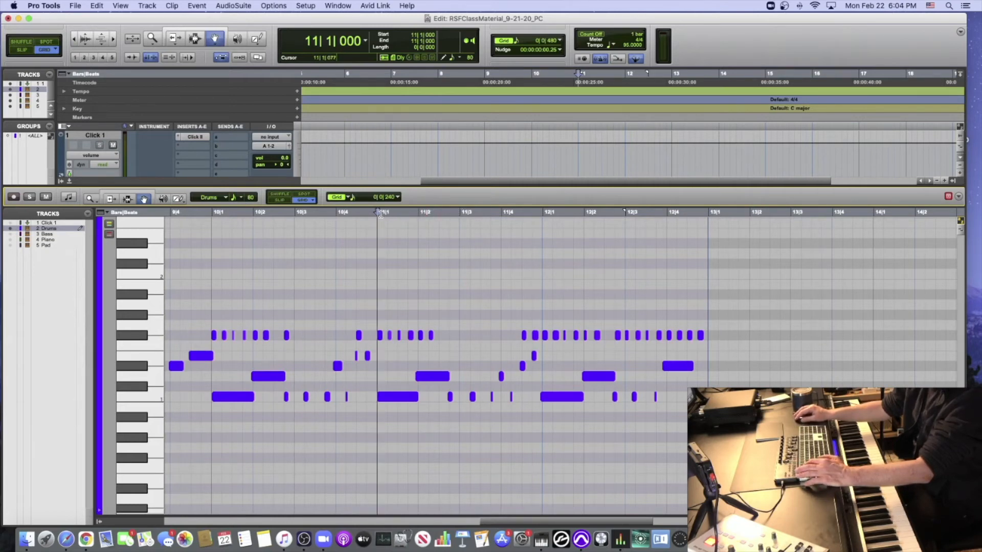
{"action": "left_click", "coordinate": [359, 213]}
{"action": "left_click", "coordinate": [336, 213]}
{"action": "left_click", "coordinate": [378, 212]}
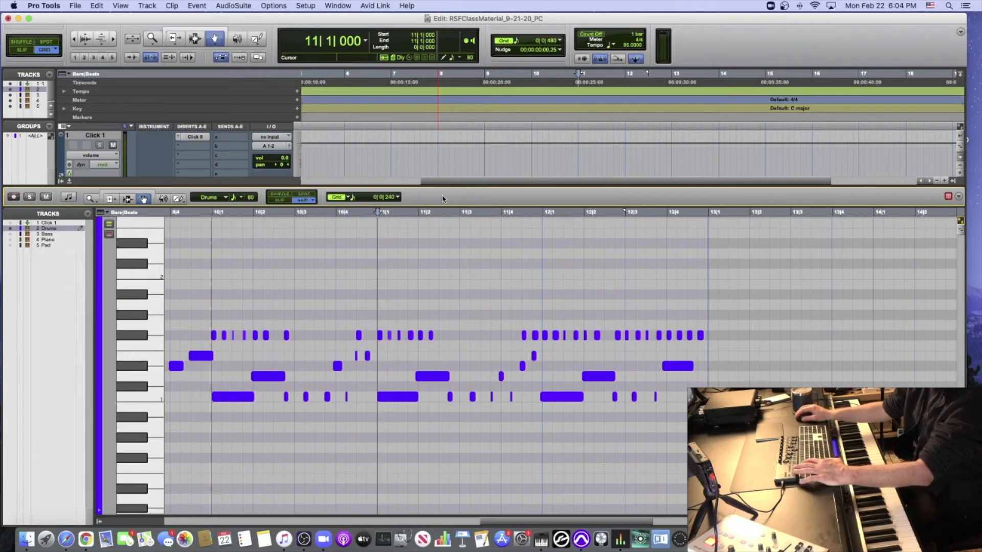
{"action": "key", "text": "space"}
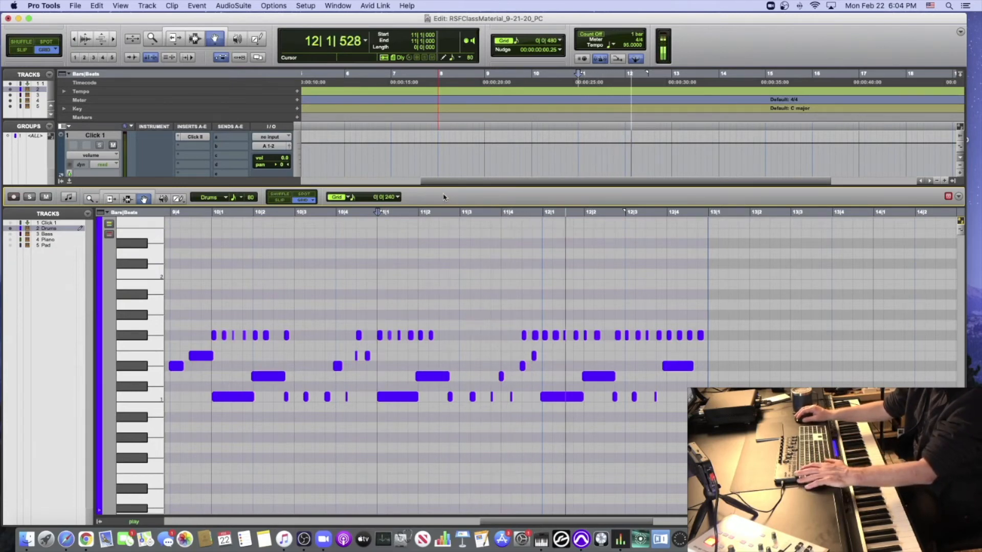
{"action": "key", "text": "space"}
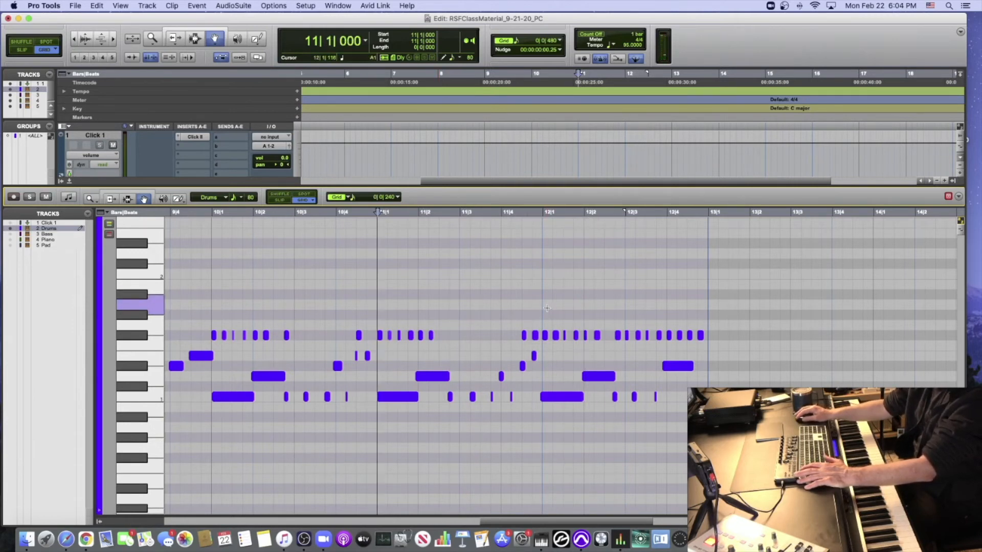
- Delete all Drums notes in bar 12 in the MIDI Editor
{"action": "left_click_drag", "start_coordinate": [546, 305], "coordinate": [724, 426]}
{"action": "key", "text": "Delete"}
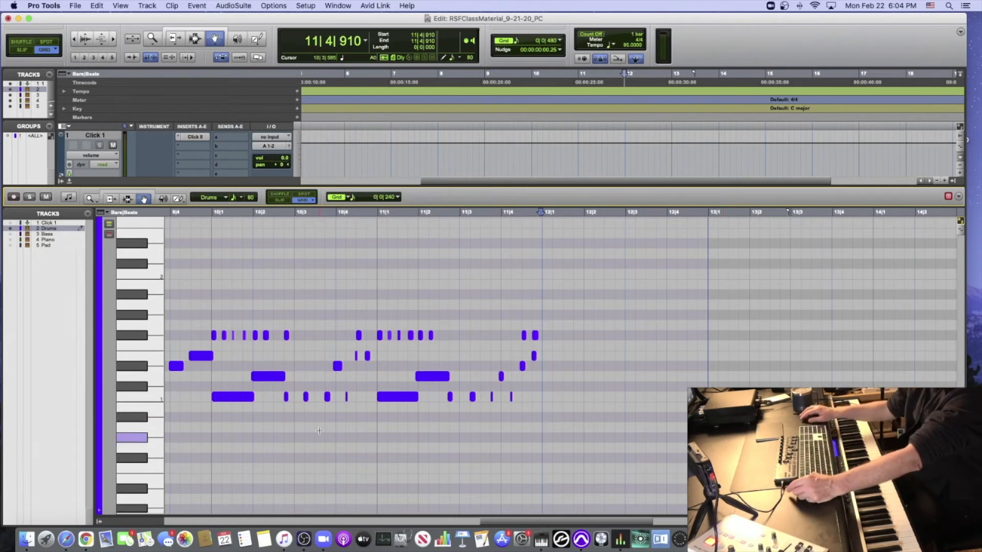
- Try four eighth notes on D1 at the start of bar 12, from 12|1|000 to 12|2|480, with the Pencil tool
{"action": "left_click", "coordinate": [142, 377]}
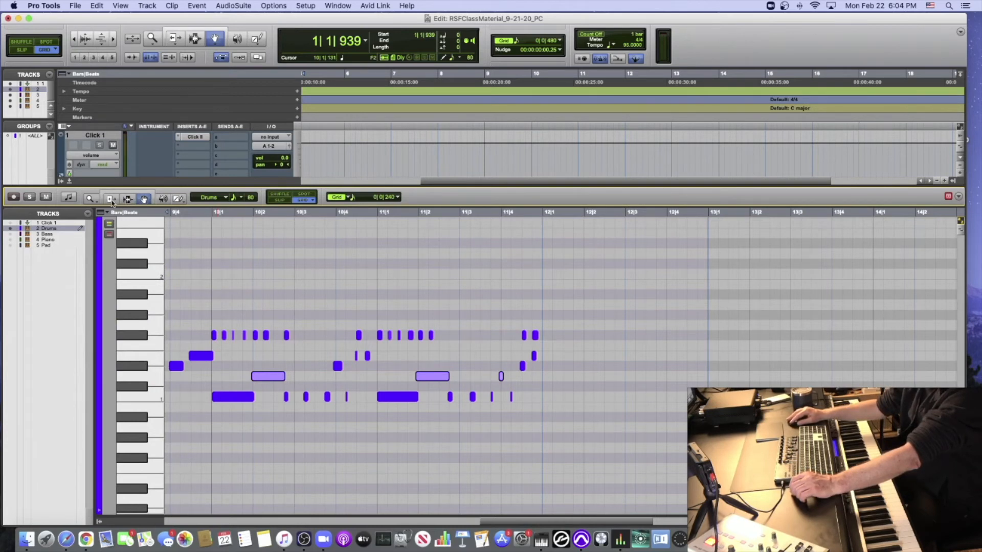
{"action": "left_click", "coordinate": [179, 200]}
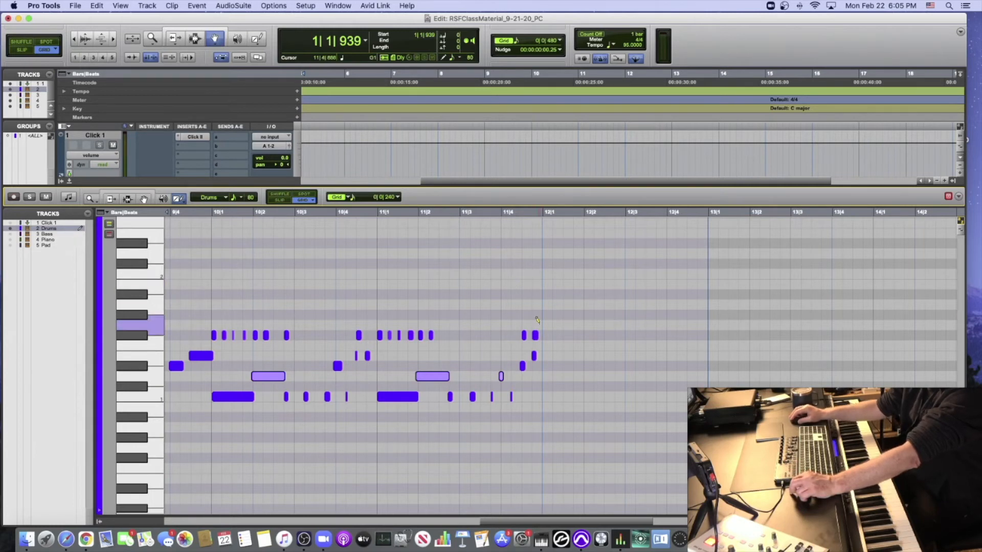
{"action": "left_click", "coordinate": [544, 376]}
{"action": "left_click", "coordinate": [568, 375]}
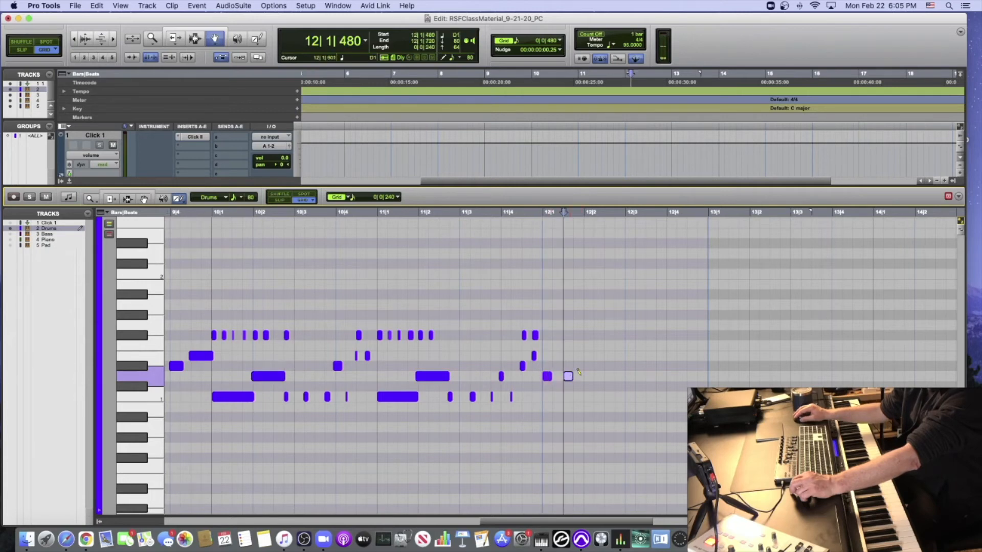
{"action": "left_click", "coordinate": [589, 375]}
{"action": "left_click", "coordinate": [607, 376]}
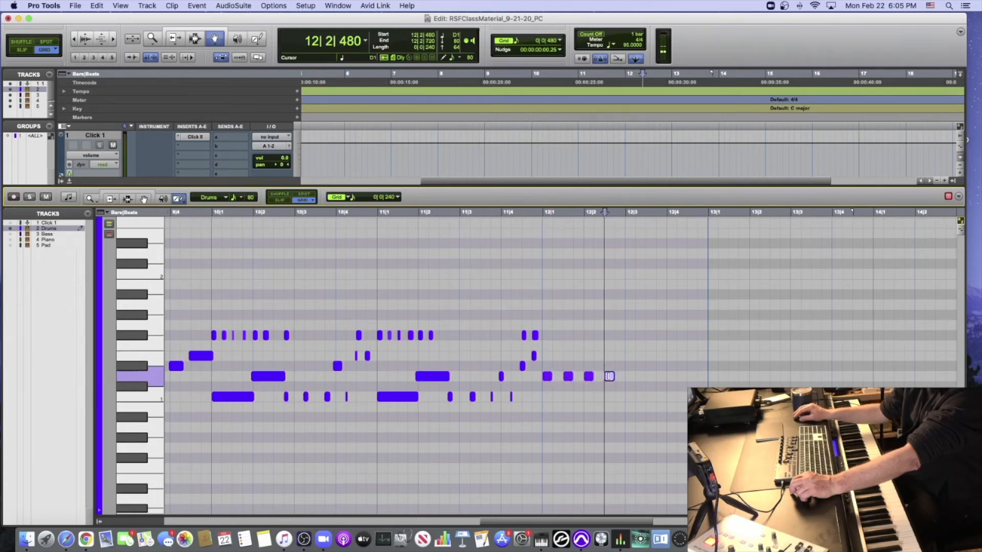
- Audition the D1 fill from bar 12 and undo its notes
{"action": "left_click", "coordinate": [546, 212]}
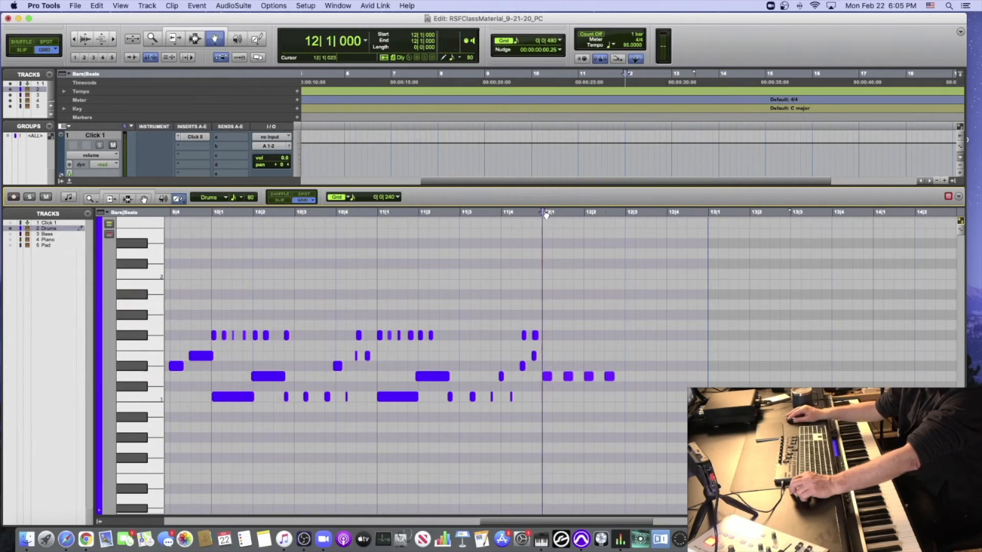
{"action": "key", "text": "space"}
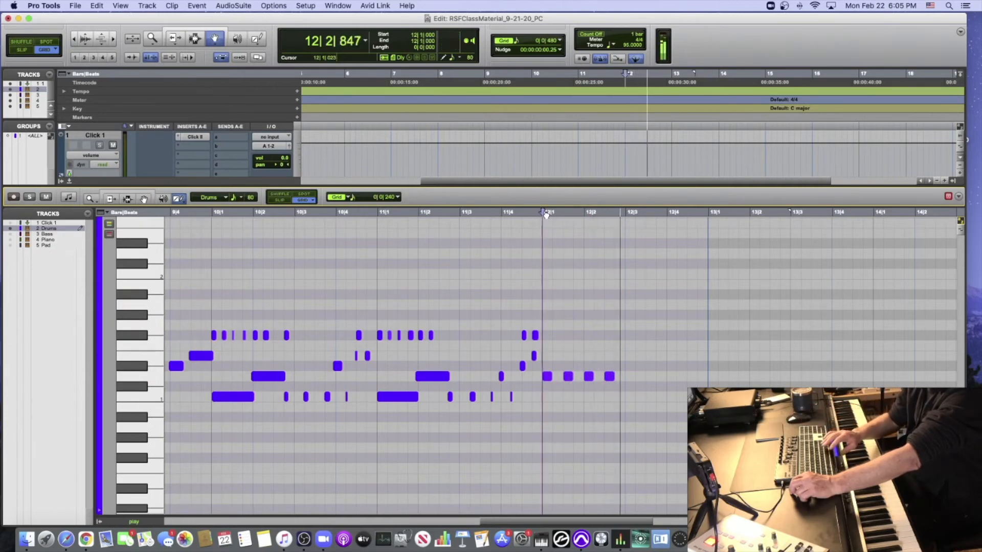
{"action": "key", "text": "space"}
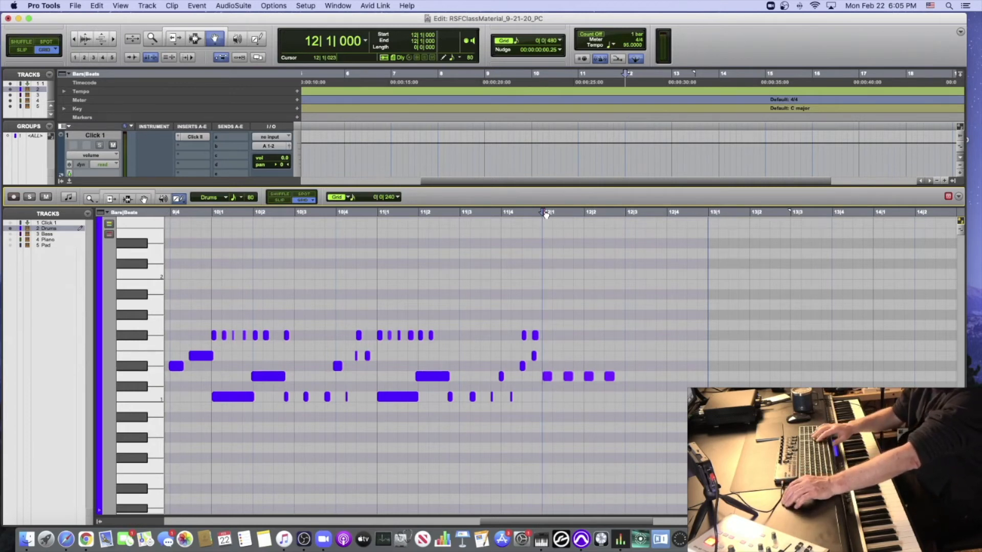
{"action": "scroll", "coordinate": [544, 213], "scroll_direction": "left", "scroll_amount": 1}
{"action": "key", "text": "super+z"}
{"action": "key", "text": "super+z"}
{"action": "key", "text": "super+z"}
{"action": "key", "text": "super+z"}
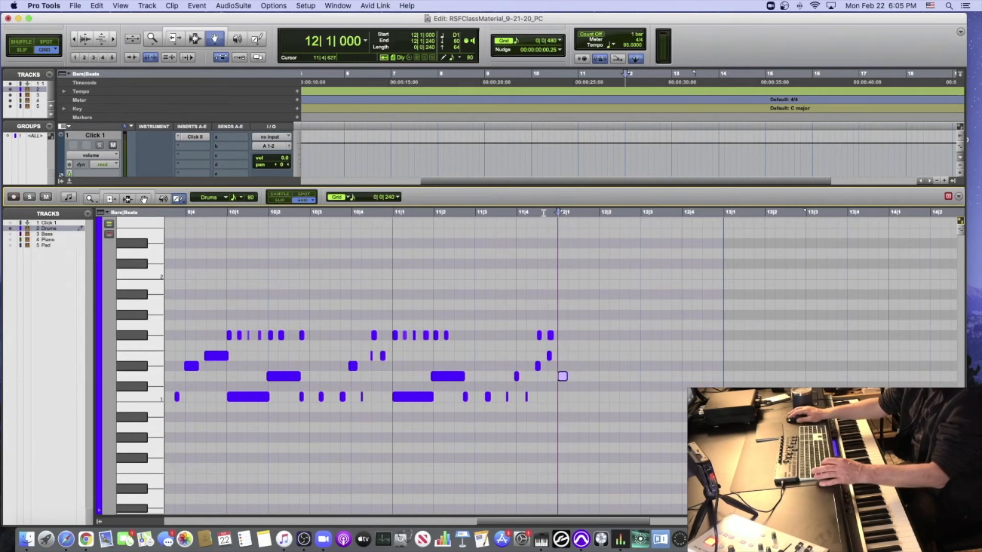
- Audition the drum sounds from D1 to F#1 on the MIDI Editor keyboard, returning to E1
{"action": "left_click", "coordinate": [517, 214]}
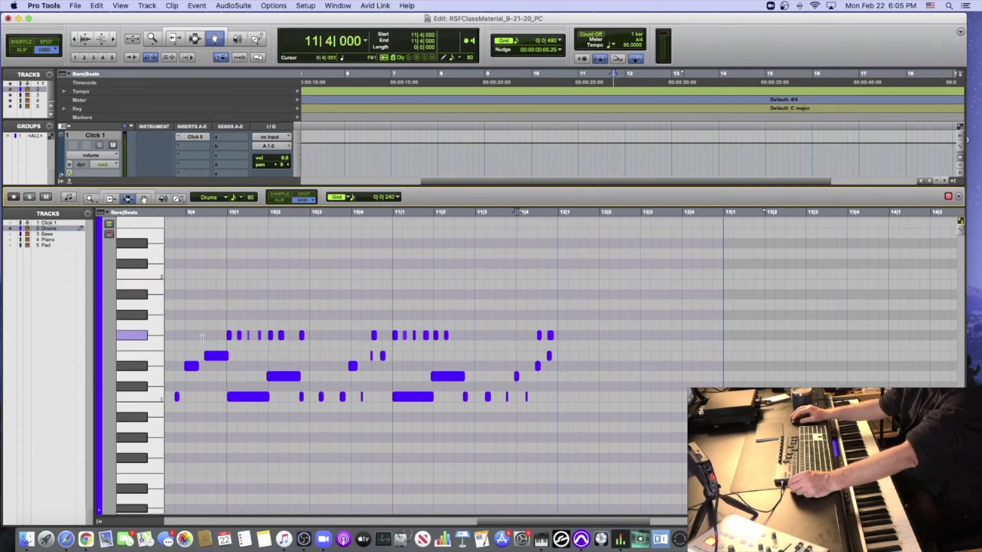
{"action": "scroll", "coordinate": [146, 374], "scroll_direction": "up", "scroll_amount": 1}
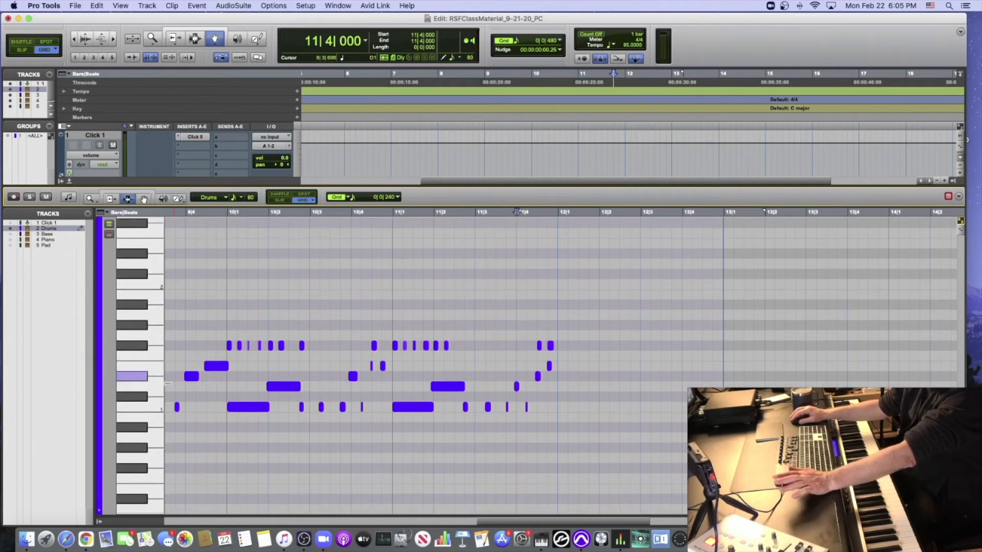
{"action": "left_click", "coordinate": [139, 386]}
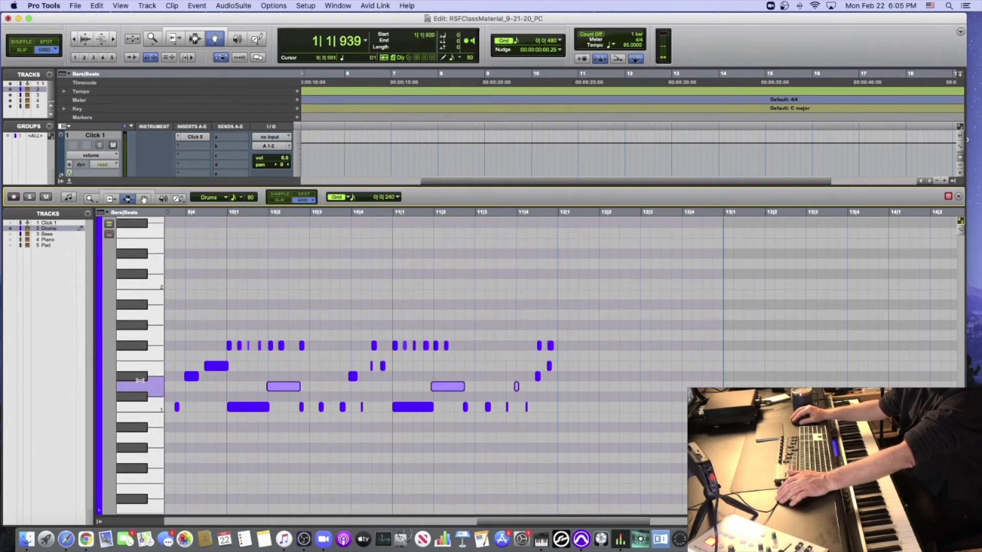
{"action": "left_click", "coordinate": [141, 376]}
{"action": "left_click", "coordinate": [141, 367]}
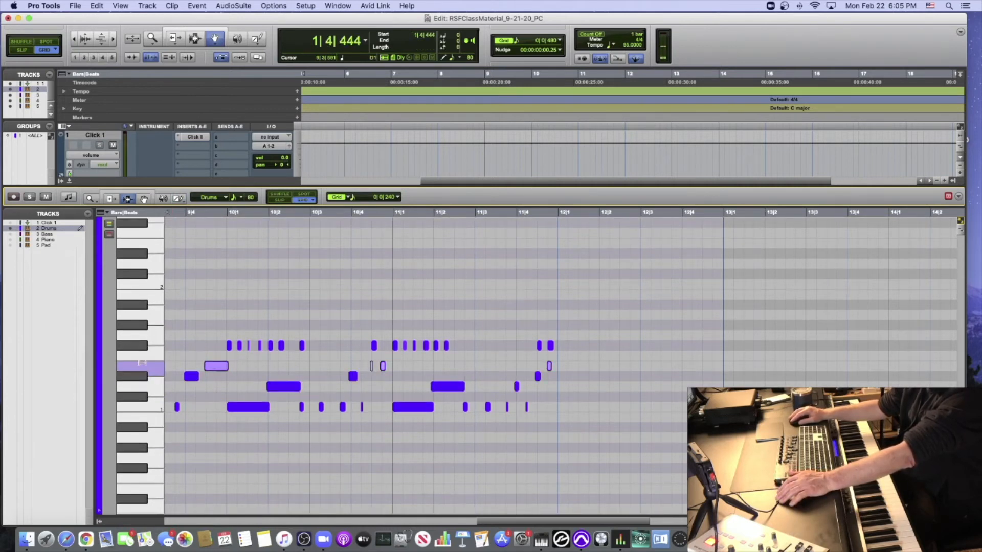
{"action": "left_click", "coordinate": [144, 346]}
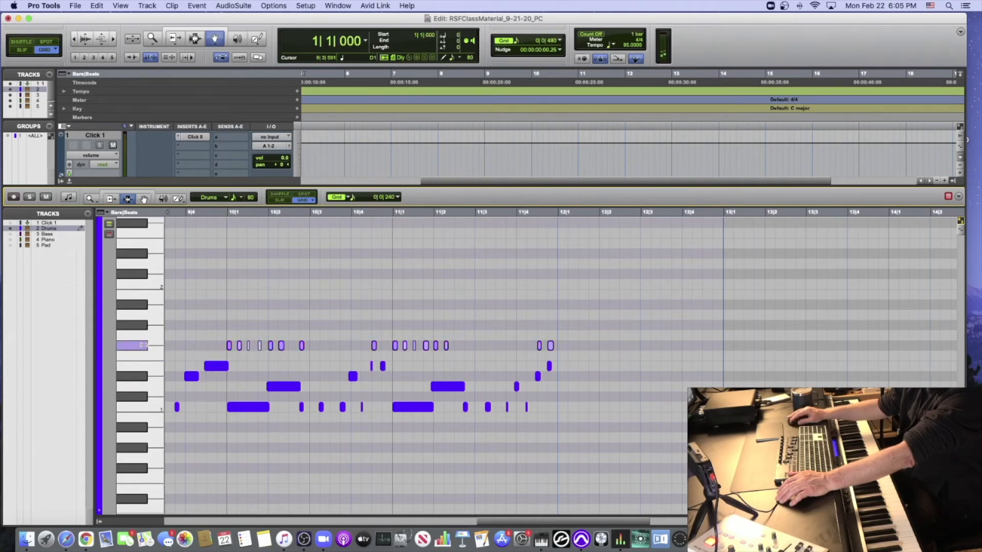
{"action": "left_click", "coordinate": [147, 368]}
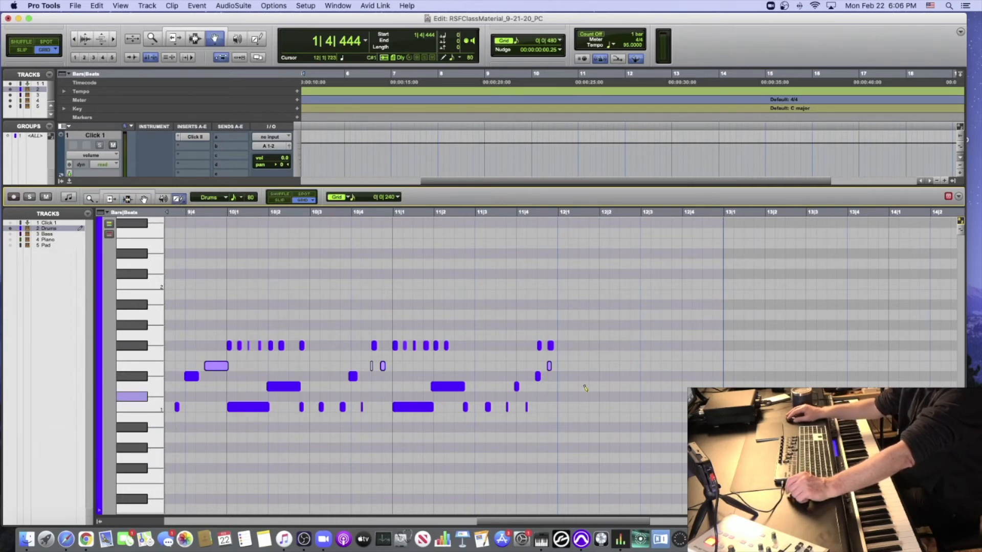
- Pencil four eighth notes on E1 from 12|1|000 to 12|2|480 in the Drums clip and audition them from bar 12
{"action": "left_click", "coordinate": [560, 364]}
{"action": "left_click", "coordinate": [584, 365]}
{"action": "left_click", "coordinate": [604, 366]}
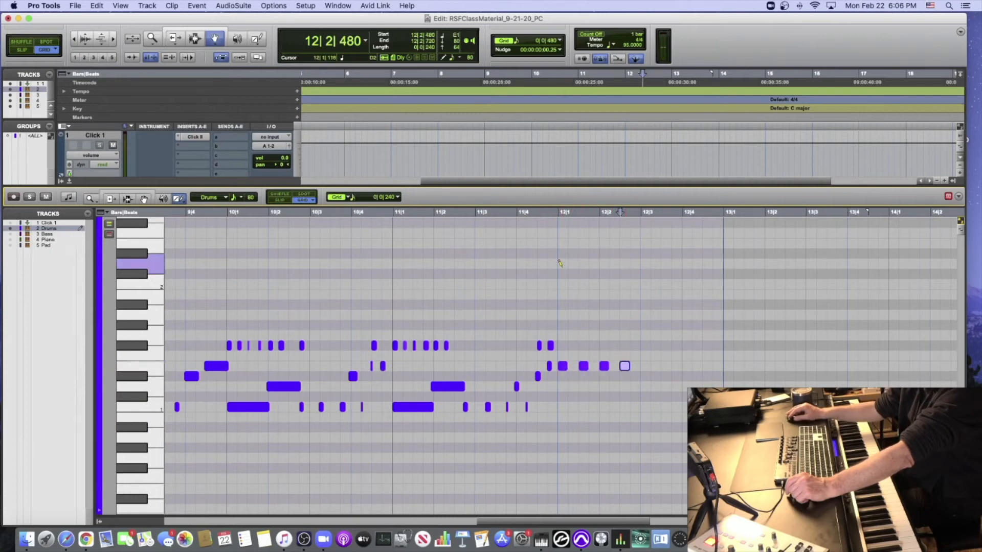
{"action": "left_click", "coordinate": [560, 214]}
{"action": "key", "text": "space"}
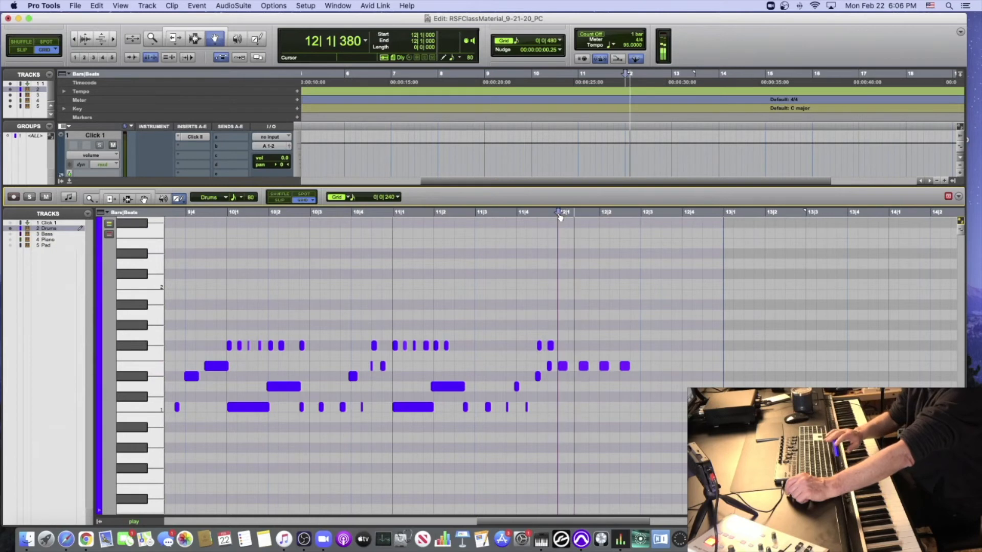
{"action": "key", "text": "space"}
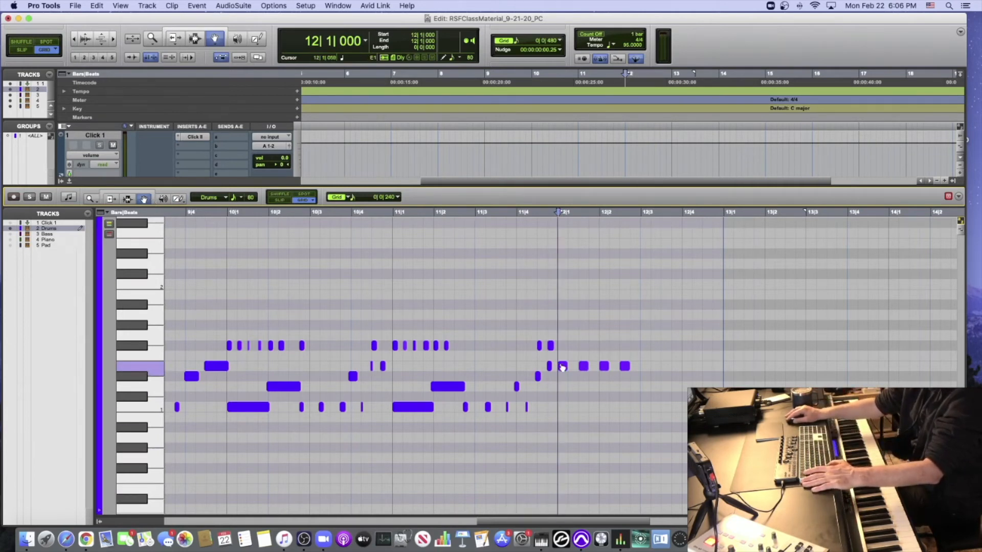
- Vary the velocities of the four E1 notes in bar 12 individually and audition the fill from 11|3|720
{"action": "left_click", "coordinate": [562, 366]}
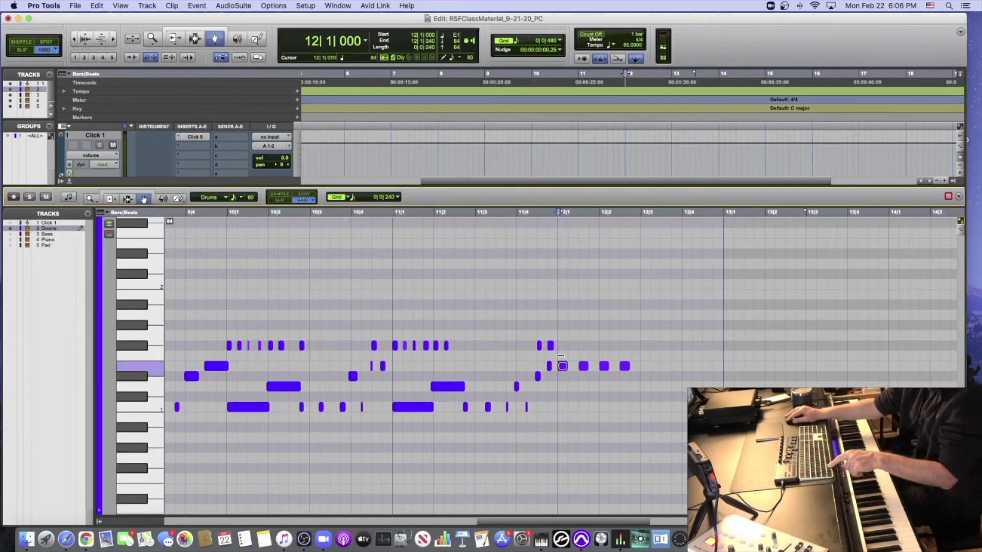
{"action": "left_click", "coordinate": [583, 366]}
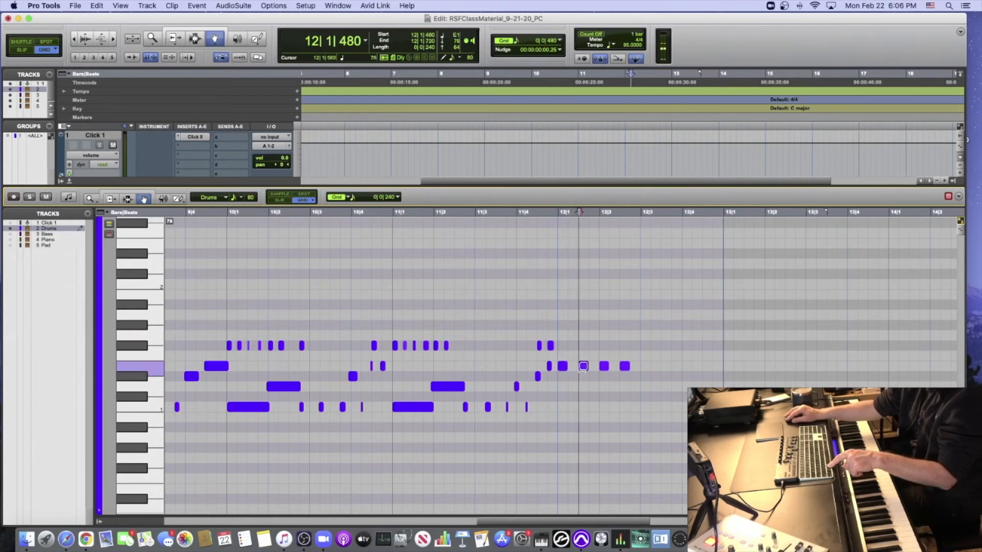
{"action": "left_click", "coordinate": [604, 366]}
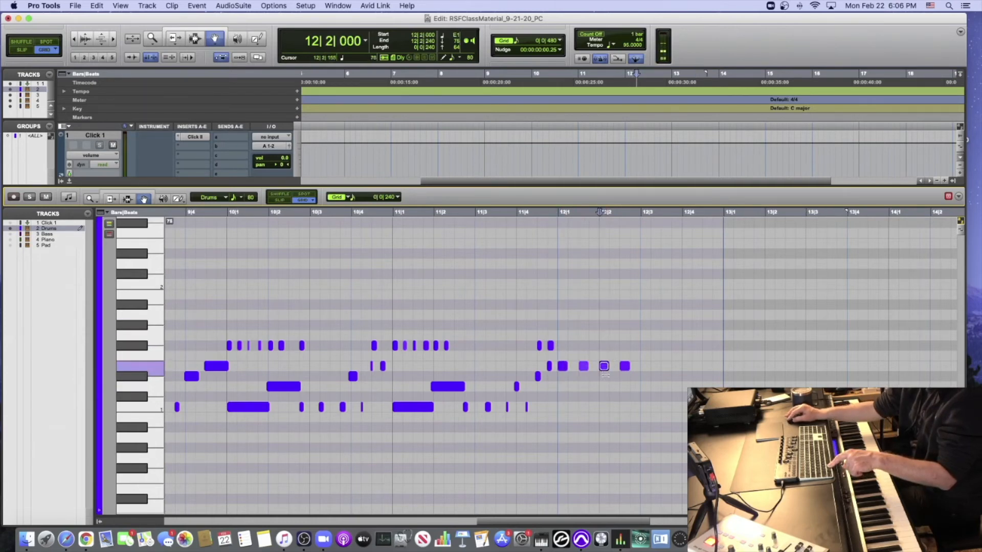
{"action": "left_click", "coordinate": [622, 366]}
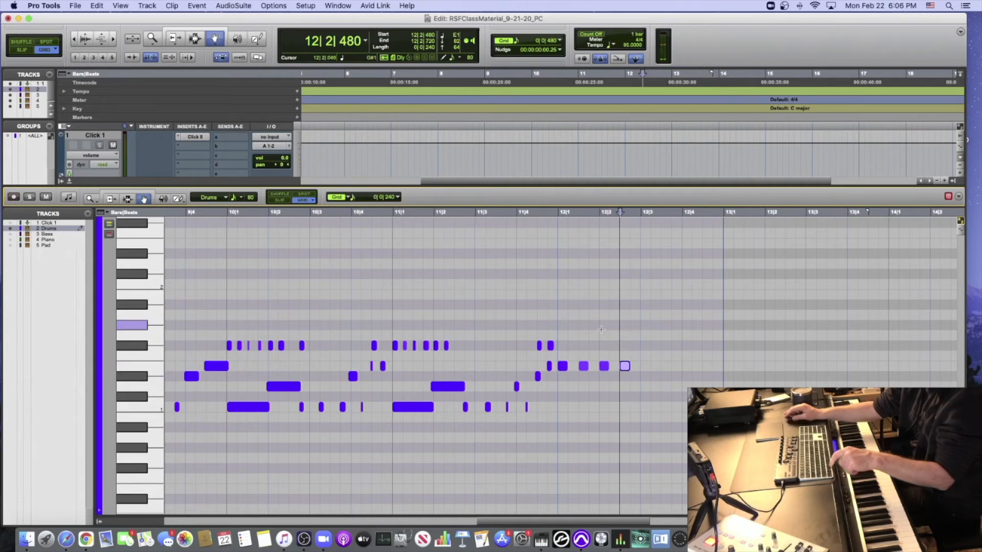
{"action": "left_click", "coordinate": [506, 212]}
{"action": "key", "text": "space"}
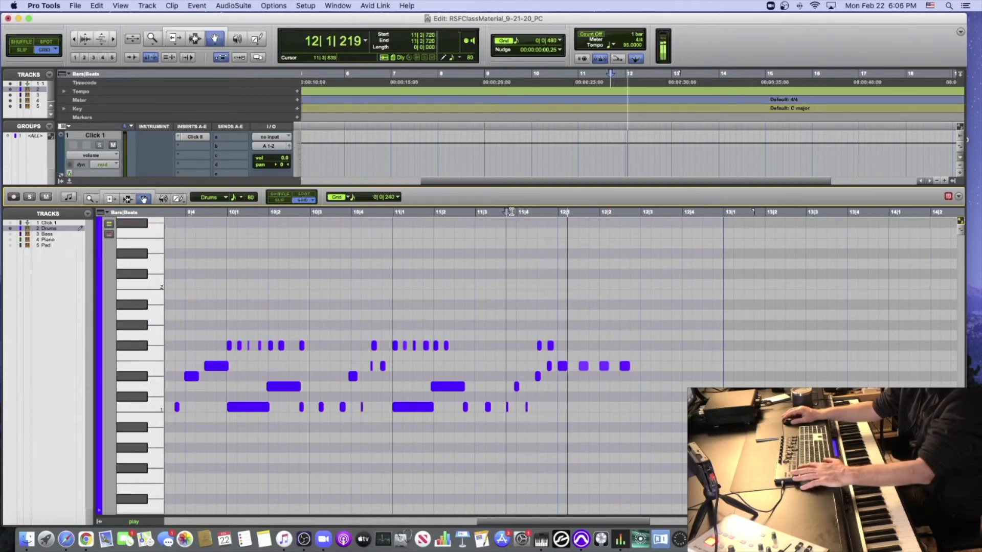
{"action": "key", "text": "space"}
- Soften the second and third E1 notes in bar 12, raise the first note's velocity and audition the result
{"action": "left_click", "coordinate": [583, 366]}
{"action": "left_click", "coordinate": [604, 366]}
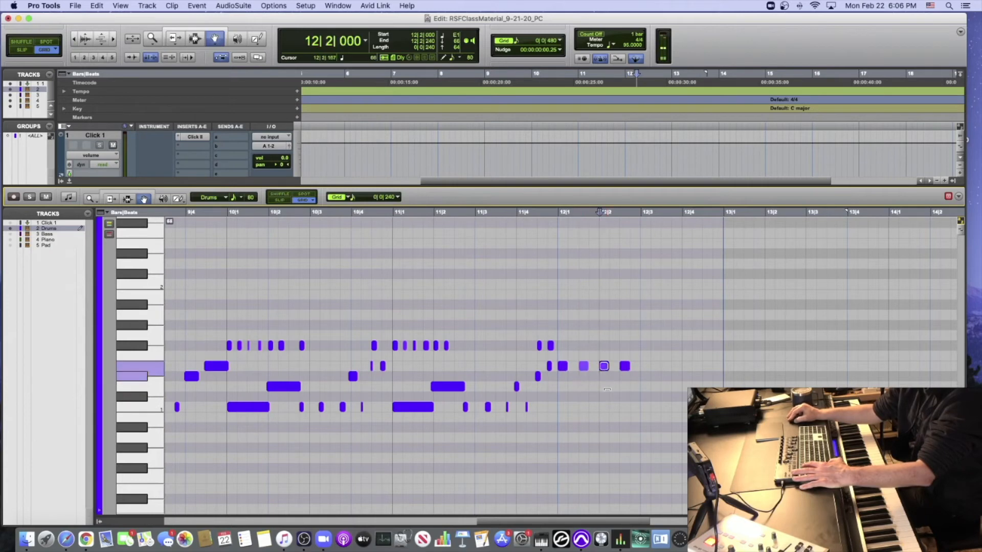
{"action": "left_click", "coordinate": [583, 366]}
{"action": "left_click", "coordinate": [562, 366]}
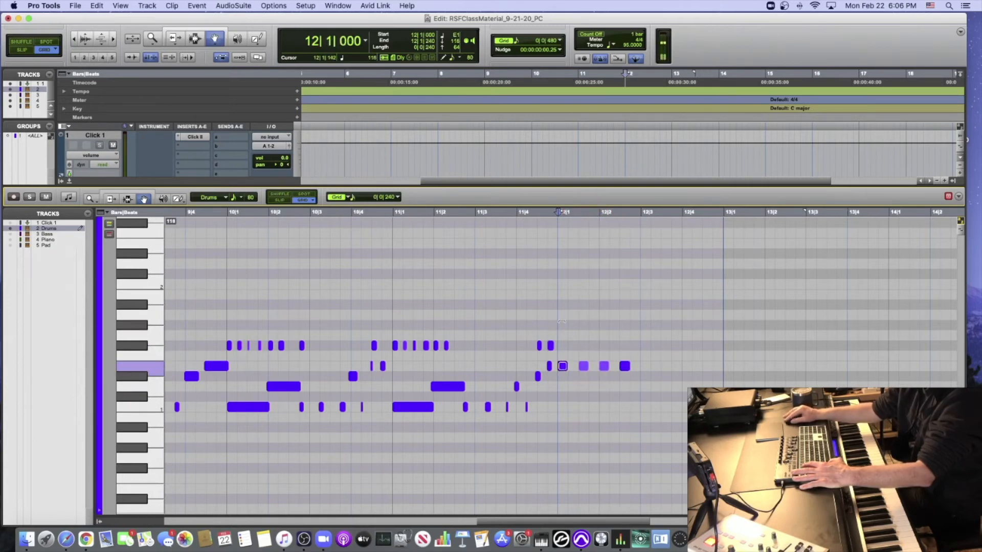
{"action": "key", "text": "space"}
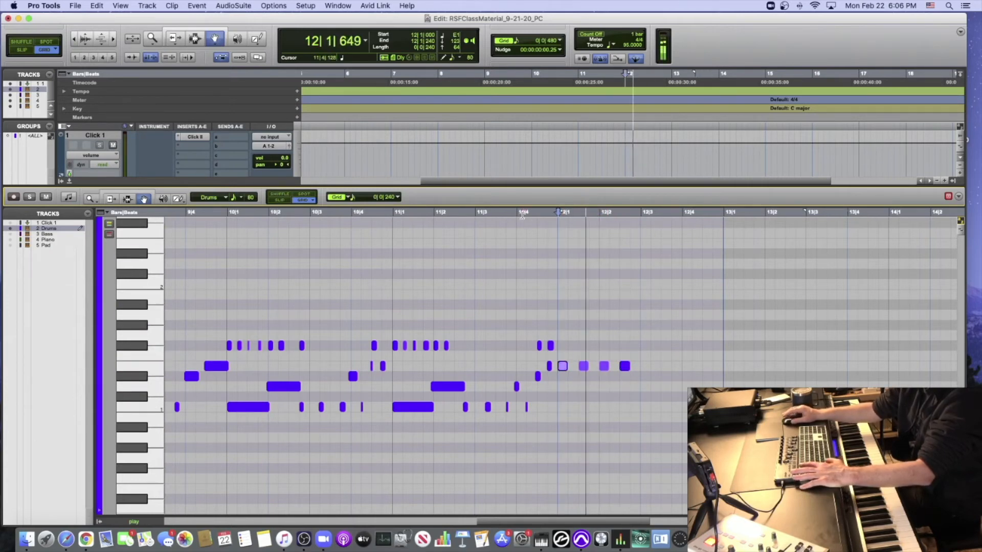
{"action": "key", "text": "space"}
- Adjust the velocity of the E1 note at 12|2|000 to about 74 and audition the fill from 11|4
{"action": "left_click", "coordinate": [603, 366]}
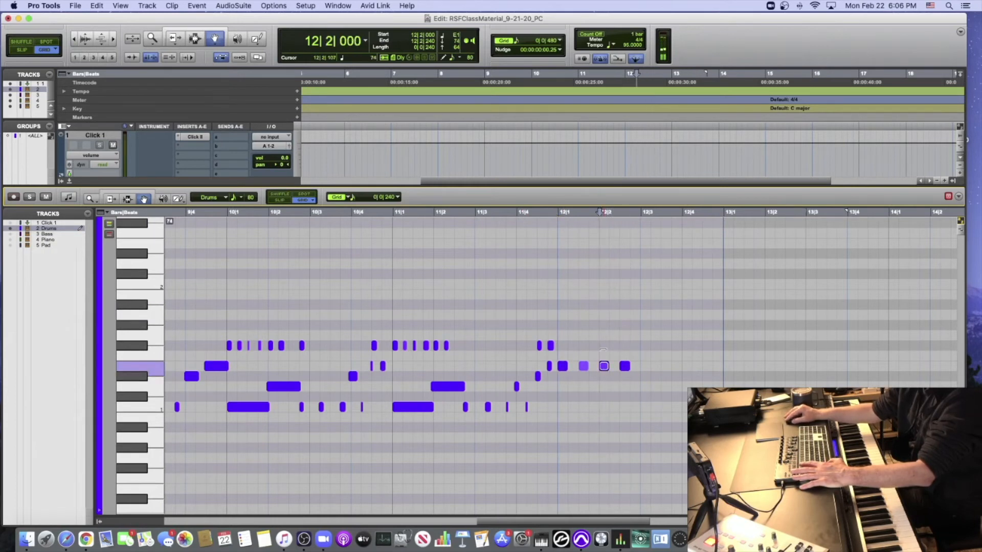
{"action": "left_click", "coordinate": [514, 212]}
{"action": "key", "text": "space"}
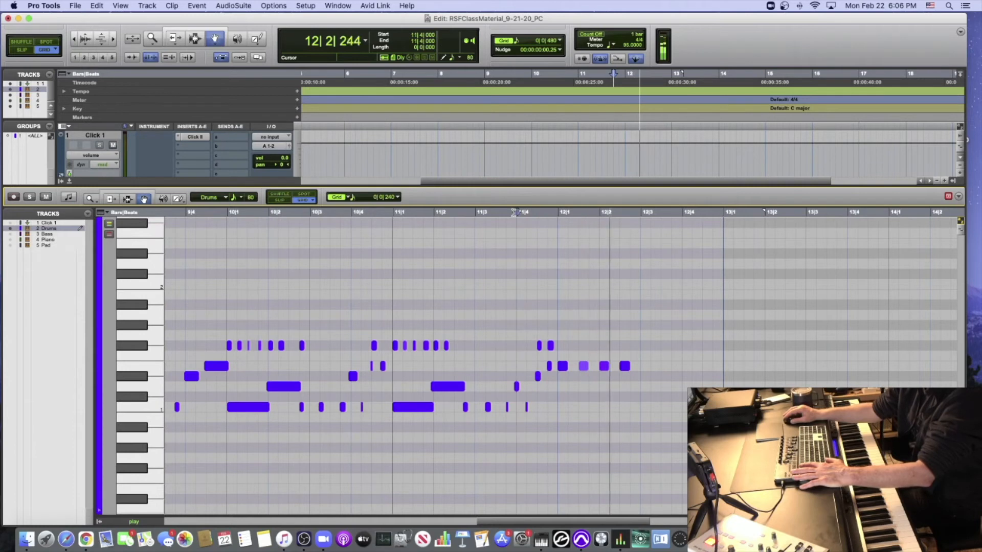
{"action": "key", "text": "space"}
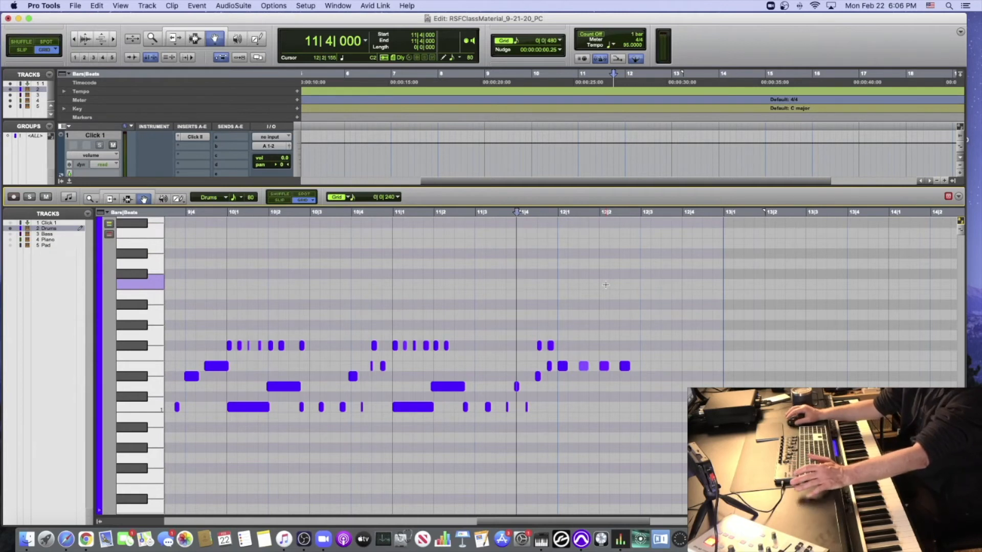
- Try a C1 copy of the last E1 note at 12|2|480, audition it from 11|3 and remove the copy
{"action": "left_click", "coordinate": [628, 366]}
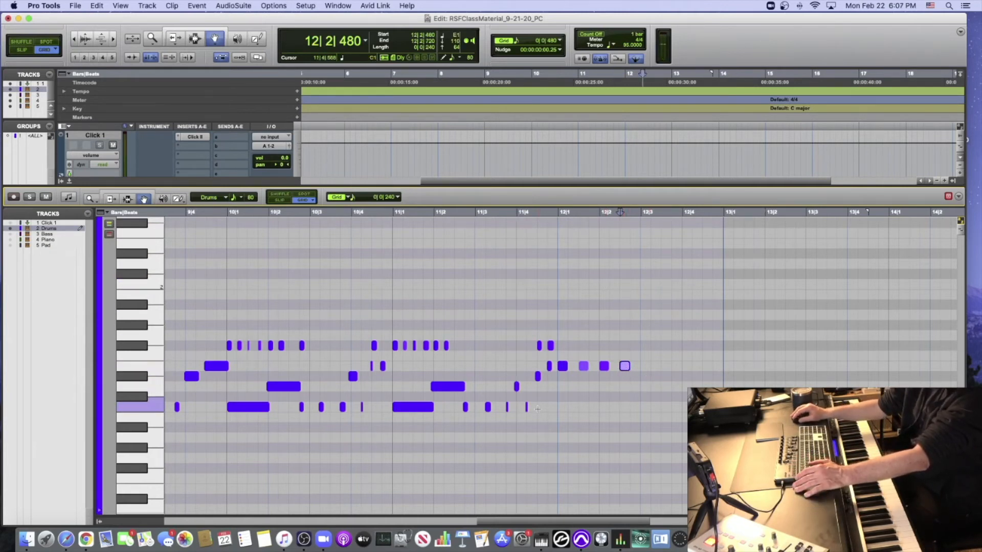
{"action": "left_click", "coordinate": [637, 374]}
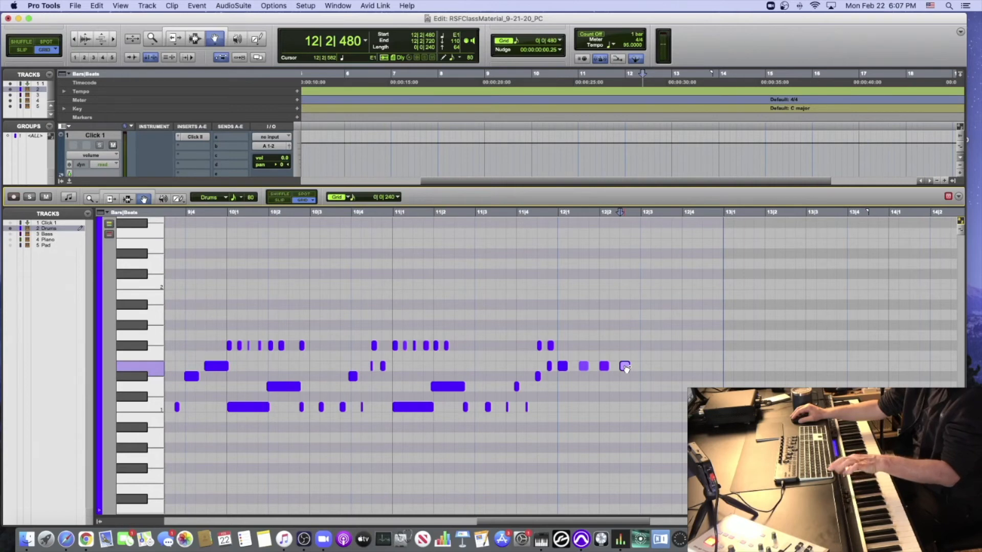
{"action": "left_click_drag", "start_coordinate": [625, 367], "coordinate": [624, 407]}
{"action": "left_click", "coordinate": [473, 212]}
{"action": "key", "text": "space"}
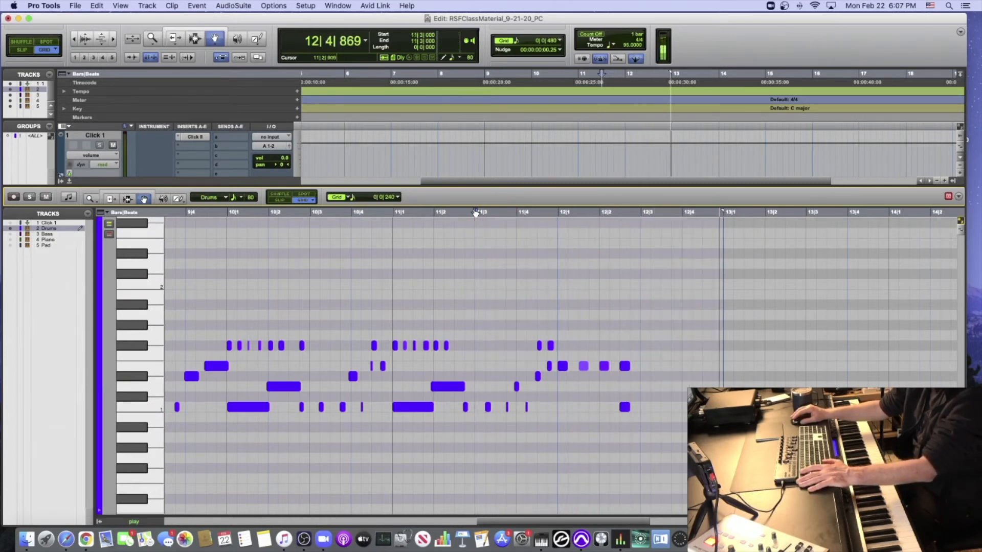
{"action": "key", "text": "space"}
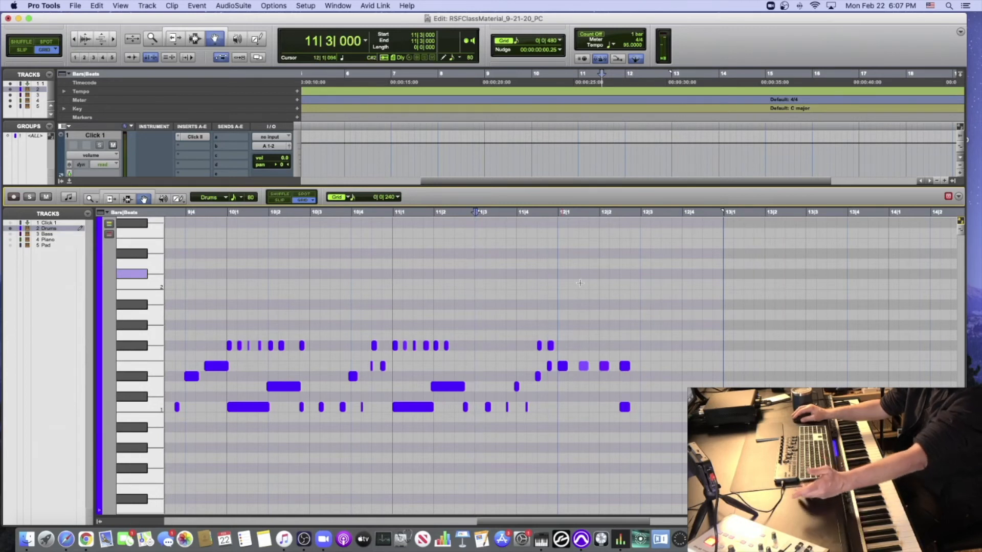
{"action": "left_click", "coordinate": [625, 407]}
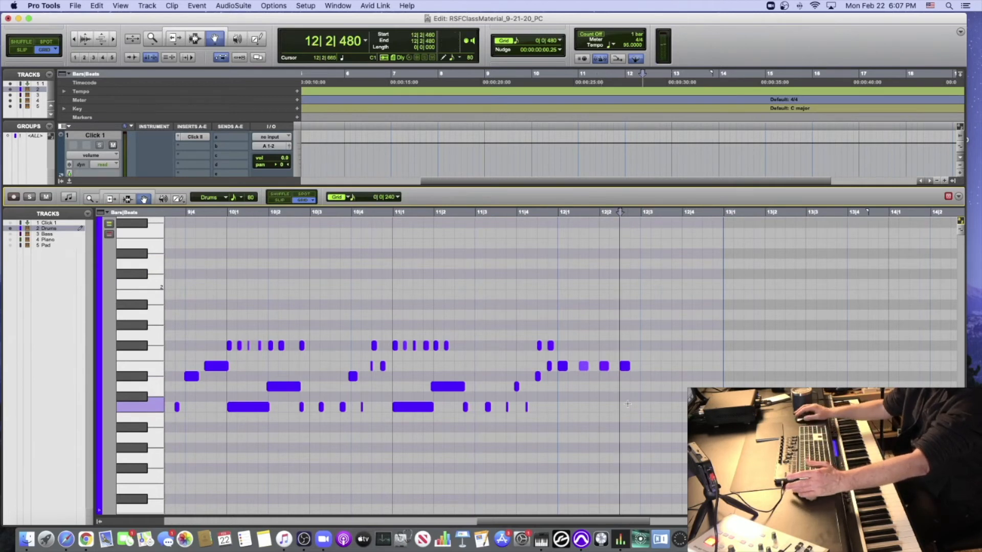
- Copy the last E1 note down to C1 at 12|3|000 and close the MIDI Editor pane
{"action": "scroll", "coordinate": [627, 404], "scroll_direction": "down", "scroll_amount": 1}
{"action": "scroll", "coordinate": [628, 404], "scroll_direction": "right", "scroll_amount": 1}
{"action": "left_click_drag", "start_coordinate": [614, 356], "coordinate": [621, 397]}
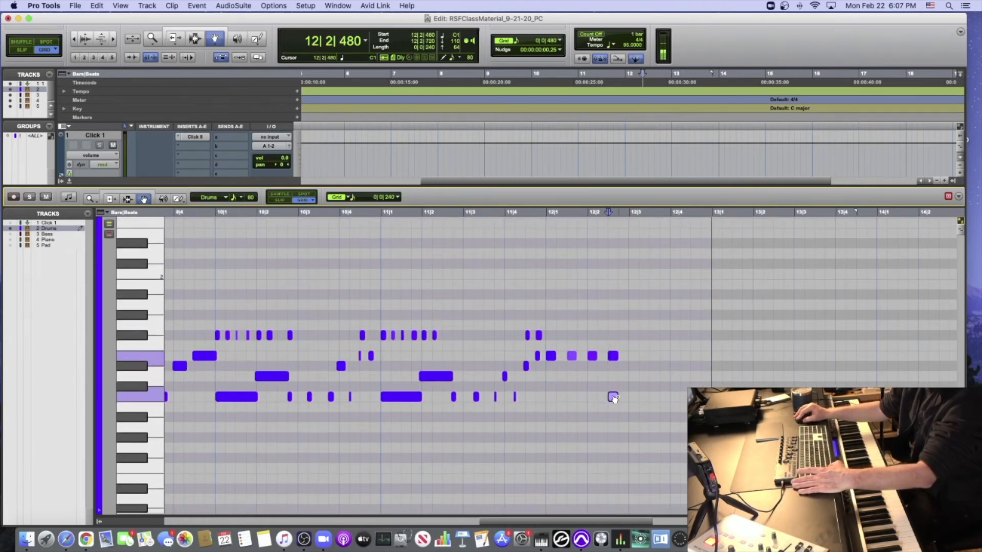
{"action": "key", "text": "super+bracketright"}
{"action": "left_click", "coordinate": [69, 183]}
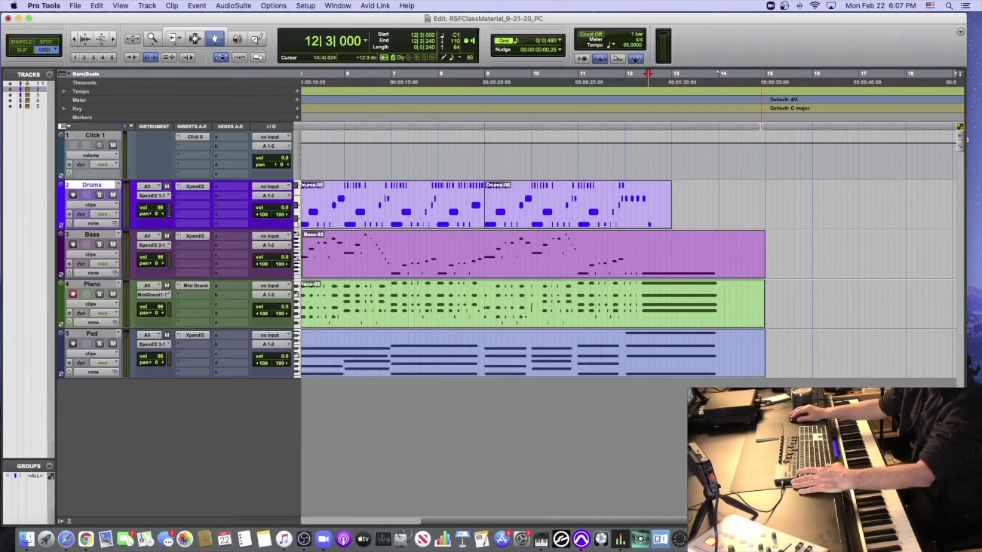
- On the Piano track, draw a C2 note at 16|1|000, copy it up to G2, C3 and E3, and audition the chord
{"action": "double_click", "coordinate": [693, 297]}
{"action": "scroll", "coordinate": [632, 275], "scroll_direction": "right", "scroll_amount": 10}
{"action": "scroll", "coordinate": [631, 275], "scroll_direction": "right", "scroll_amount": 10}
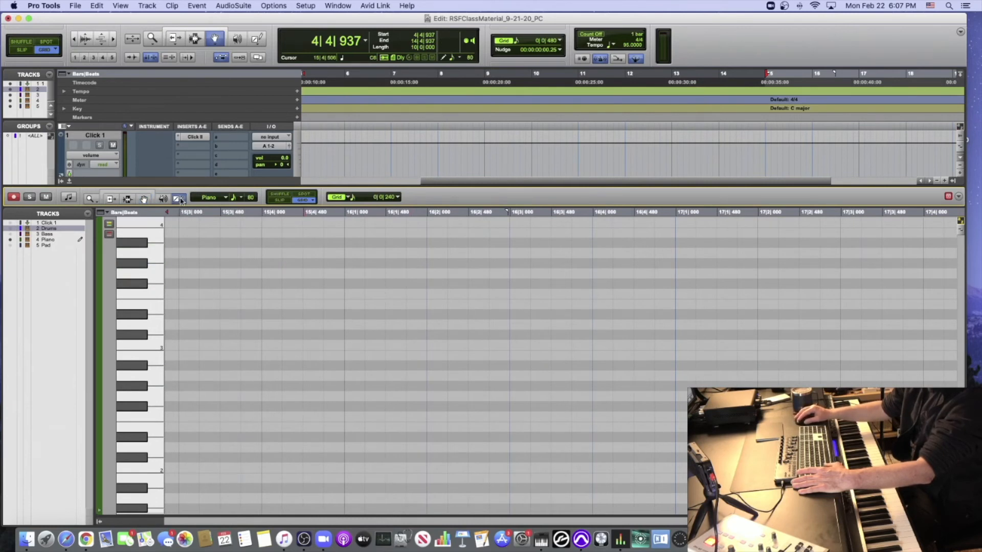
{"action": "scroll", "coordinate": [329, 344], "scroll_direction": "left", "scroll_amount": 3}
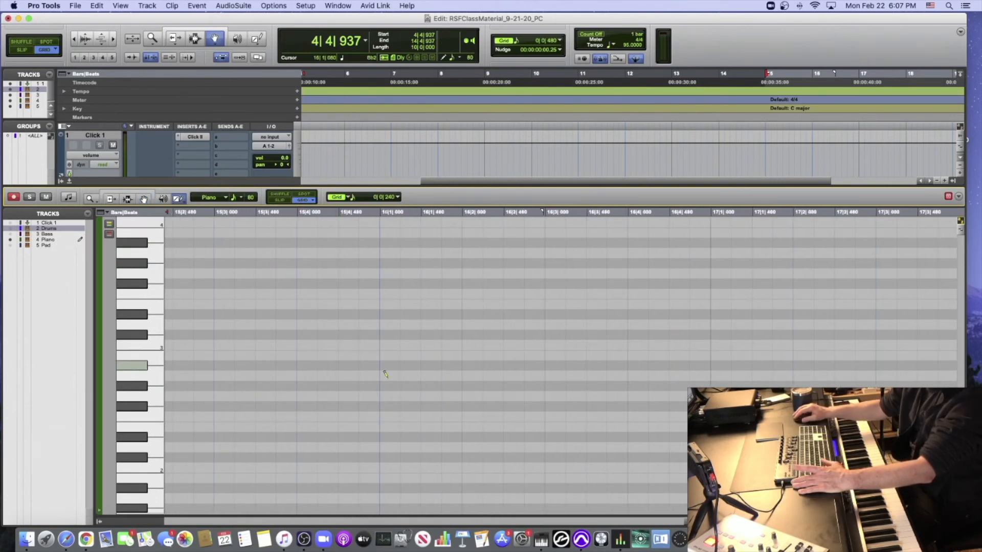
{"action": "left_click", "coordinate": [383, 466]}
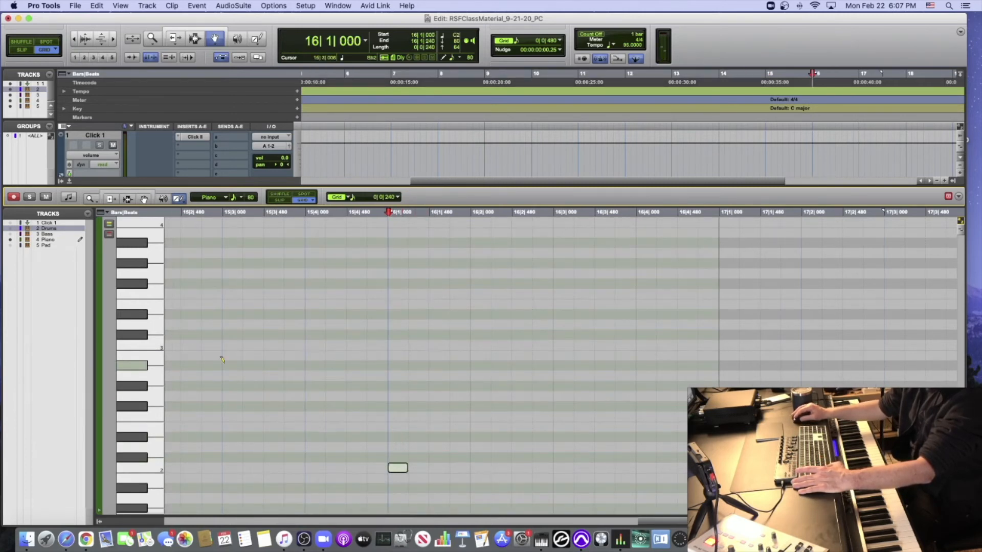
{"action": "scroll", "coordinate": [222, 360], "scroll_direction": "down", "scroll_amount": 1}
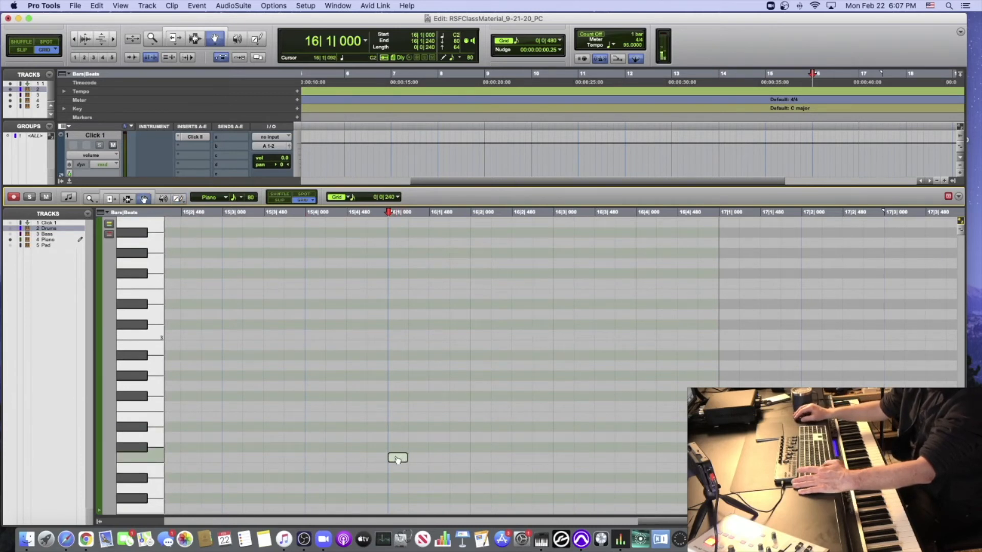
{"action": "left_click_drag", "start_coordinate": [398, 460], "coordinate": [398, 393]}
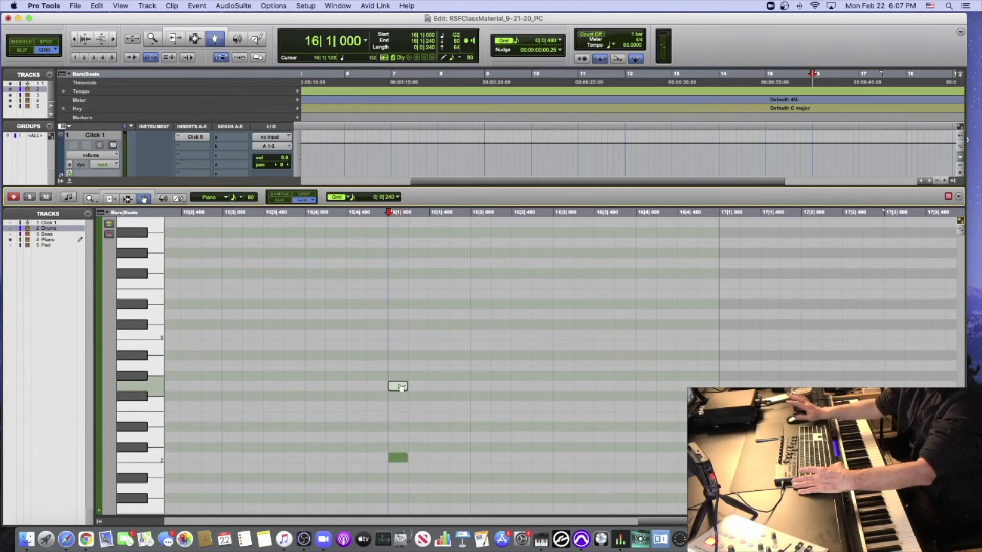
{"action": "left_click_drag", "start_coordinate": [401, 387], "coordinate": [404, 334]}
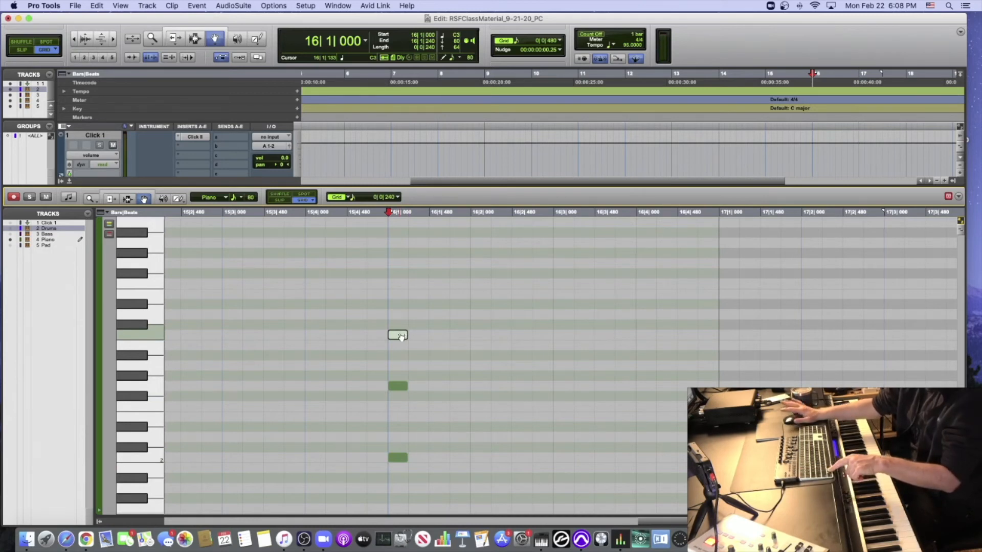
{"action": "left_click_drag", "start_coordinate": [401, 337], "coordinate": [402, 295]}
{"action": "key", "text": "space"}
{"action": "key", "text": "space"}
- Copy the four-note piano chord to 16|1|720, 16|2|480 and 16|3|000, and audition the rhythm from 16|1|000
{"action": "left_click", "coordinate": [366, 269]}
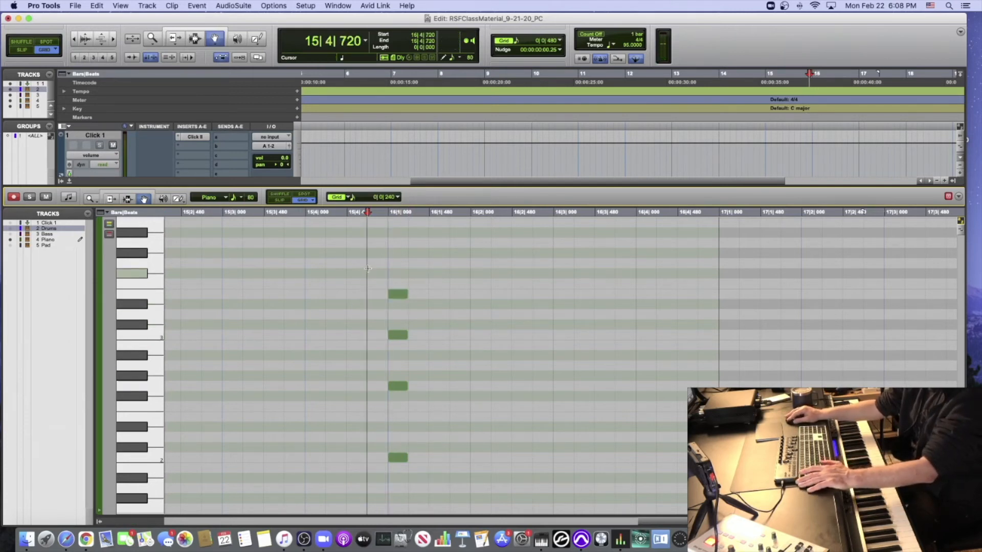
{"action": "left_click_drag", "start_coordinate": [367, 269], "coordinate": [414, 476]}
{"action": "scroll", "coordinate": [414, 476], "scroll_direction": "down", "scroll_amount": 1}
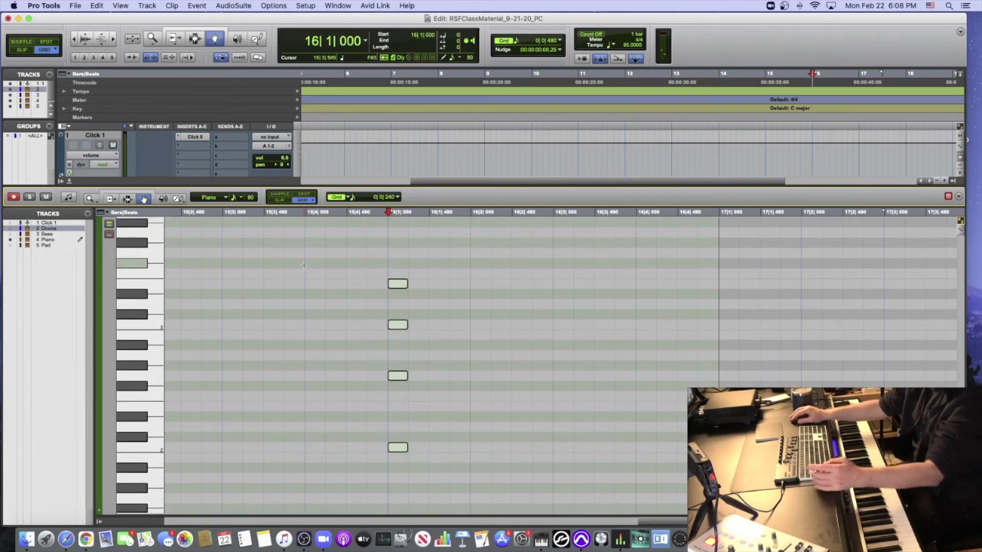
{"action": "left_click_drag", "start_coordinate": [396, 283], "coordinate": [452, 287], "text": "alt"}
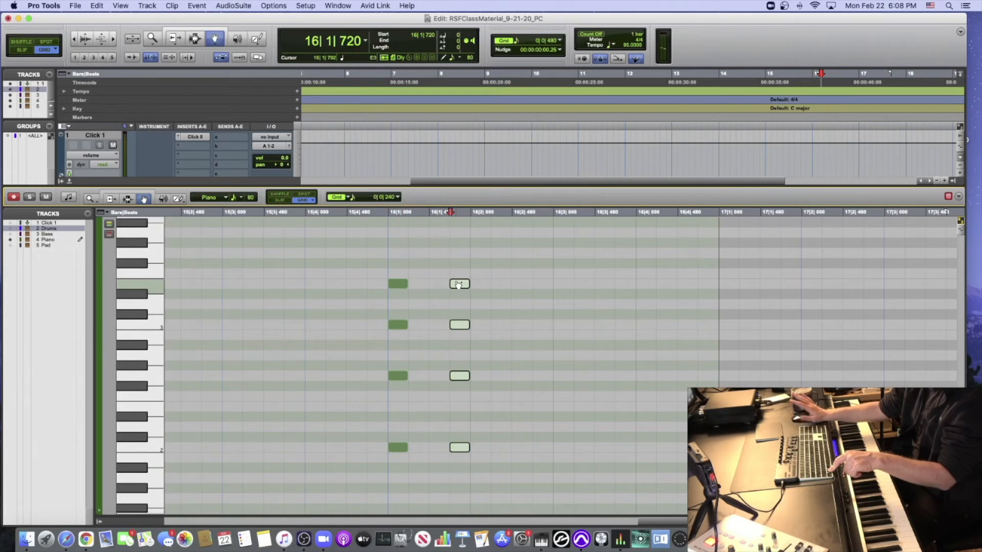
{"action": "left_click_drag", "start_coordinate": [460, 285], "coordinate": [563, 287]}
{"action": "left_click", "coordinate": [389, 214]}
{"action": "key", "text": "space"}
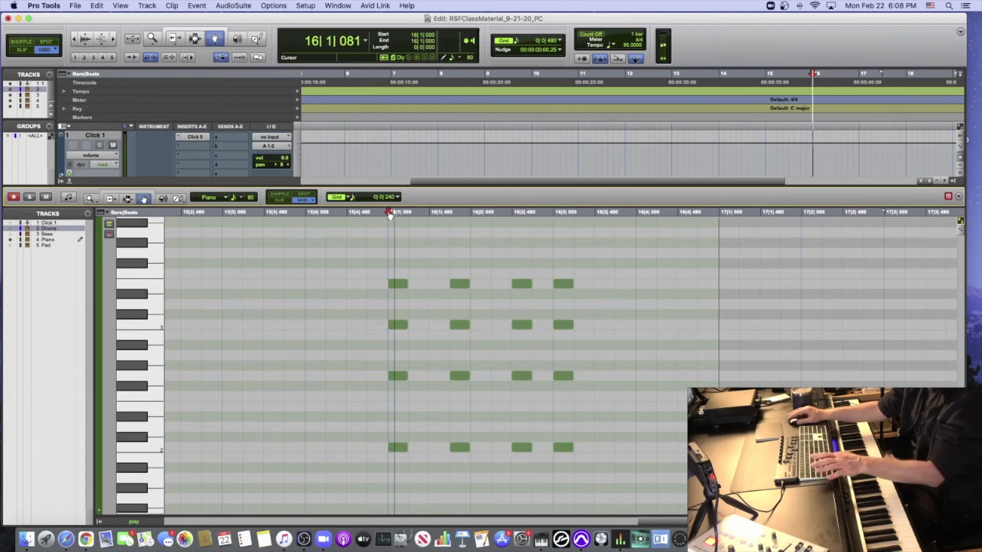
{"action": "key", "text": "space"}
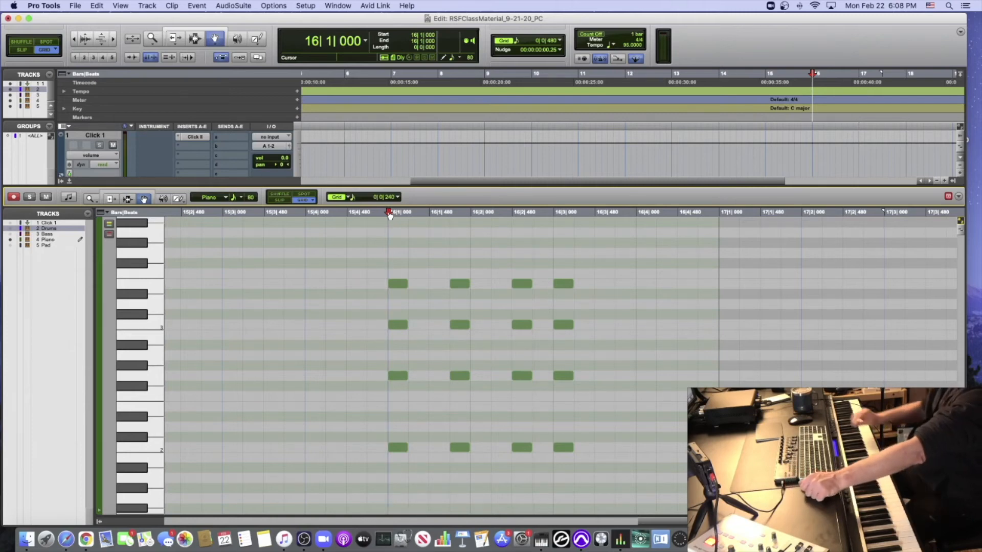
- Delay C3 and E3 in the first two chords by 240 ticks, stagger the last chord upward in 240-tick steps, and audition the pattern
{"action": "left_click_drag", "start_coordinate": [368, 267], "coordinate": [482, 328]}
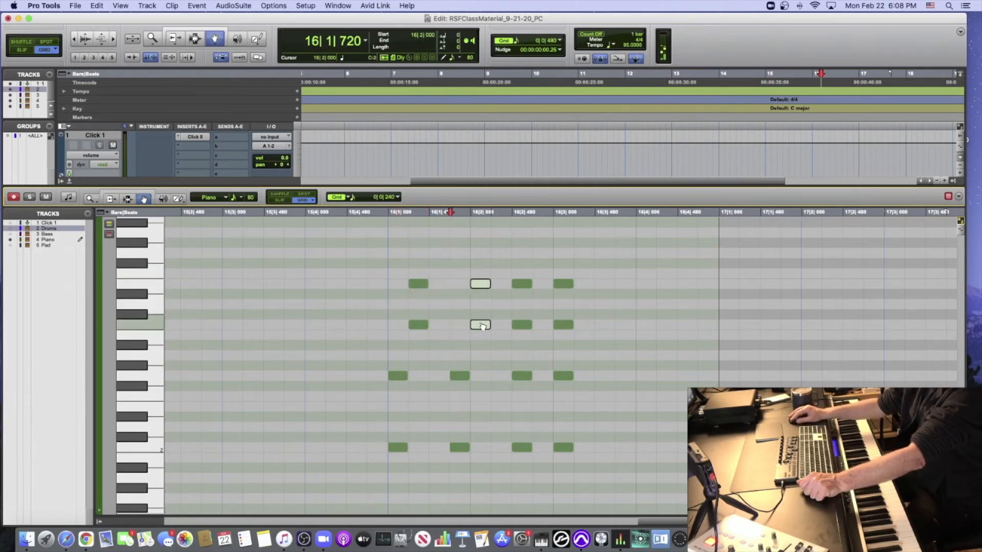
{"action": "left_click", "coordinate": [549, 267]}
{"action": "left_click", "coordinate": [563, 284]}
{"action": "left_click_drag", "start_coordinate": [560, 376], "coordinate": [580, 376]}
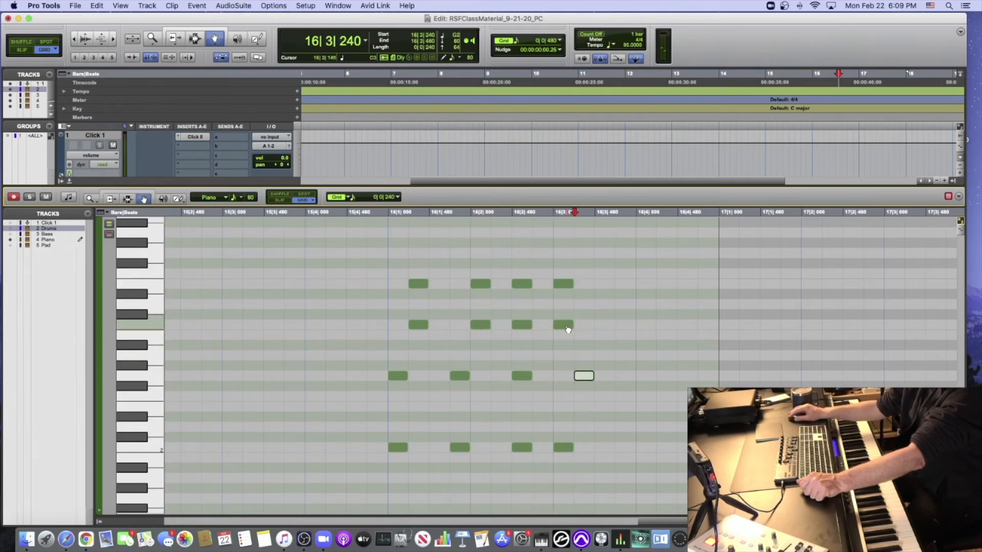
{"action": "left_click_drag", "start_coordinate": [568, 331], "coordinate": [605, 326]}
{"action": "left_click_drag", "start_coordinate": [567, 284], "coordinate": [626, 289]}
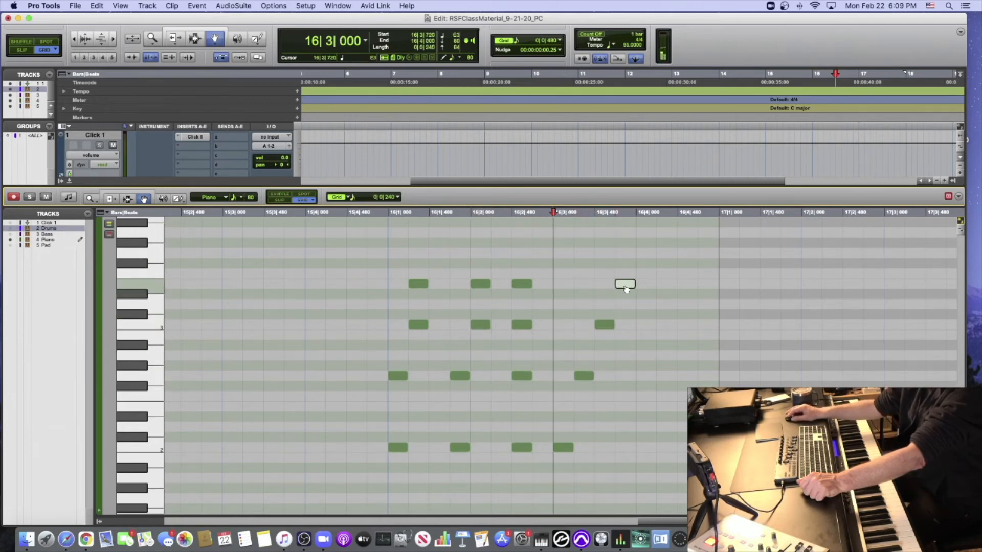
{"action": "left_click", "coordinate": [384, 215]}
{"action": "key", "text": "space"}
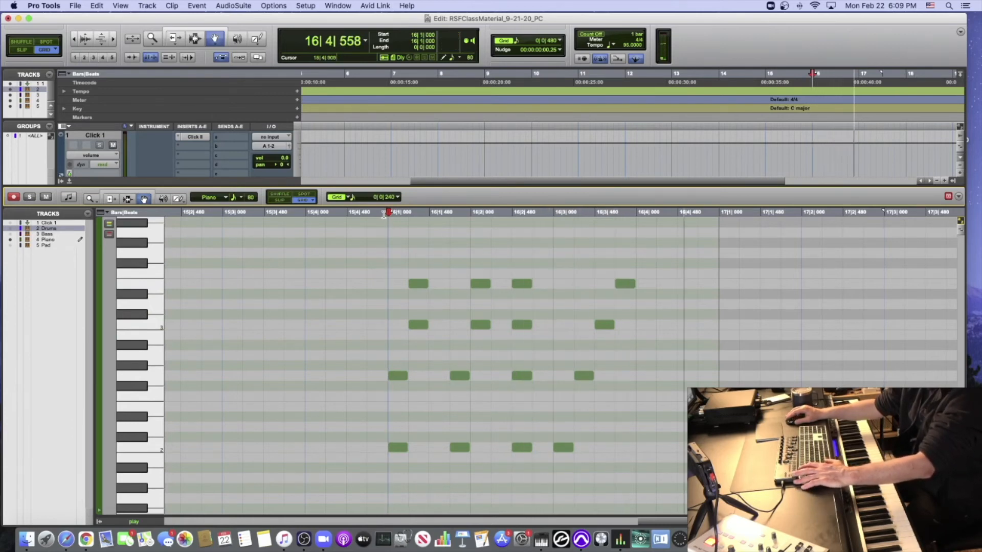
{"action": "key", "text": "space"}
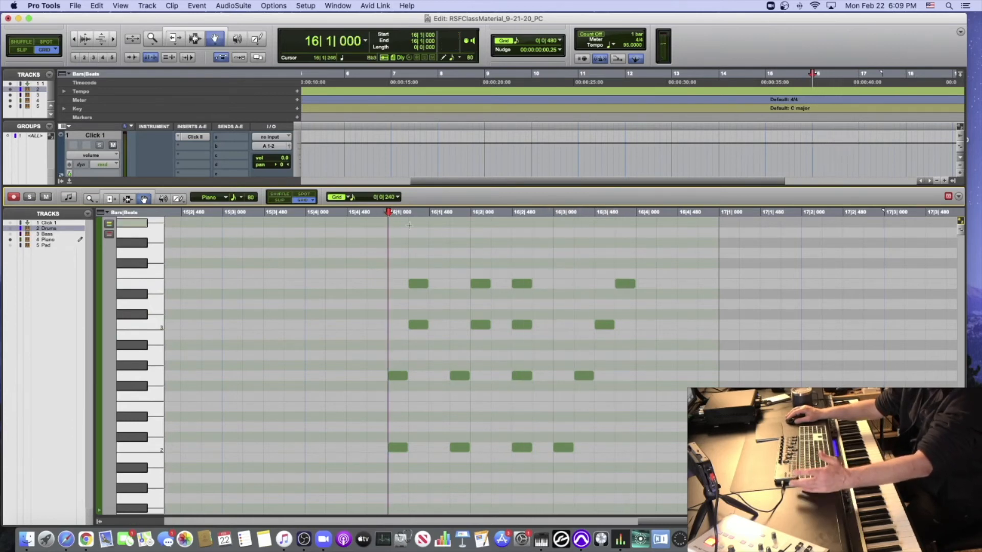
{"action": "left_click", "coordinate": [68, 182]}
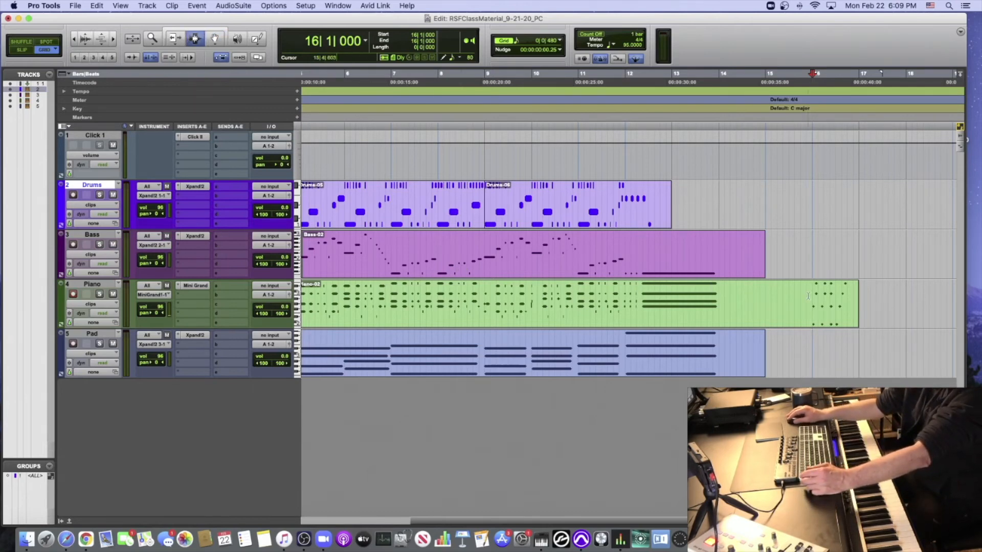
- Delete the test chords from the Piano clip, and clear the Bass, Piano and Pad tracks from 14|1|000 to 16|3|000
{"action": "left_click_drag", "start_coordinate": [793, 299], "coordinate": [886, 298]}
{"action": "key", "text": "Delete"}
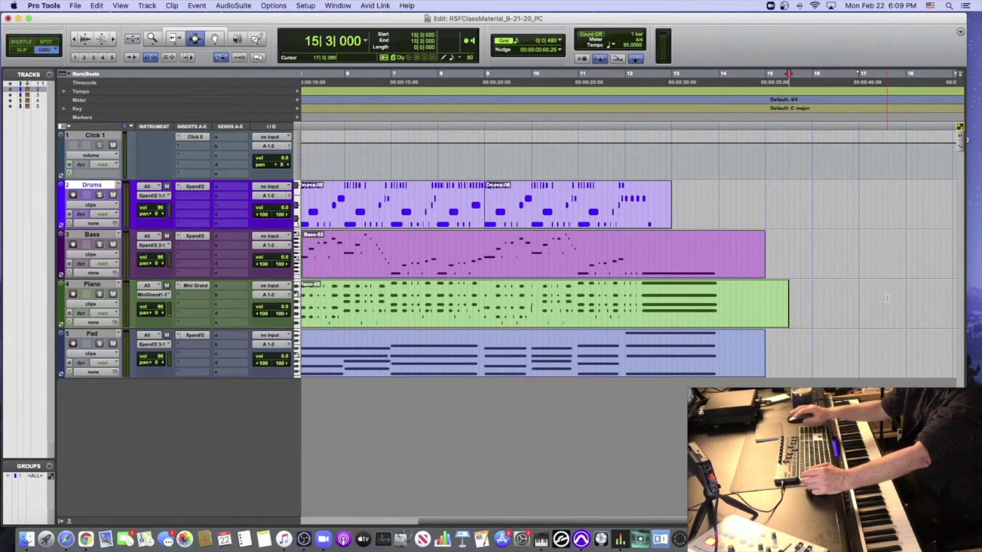
{"action": "scroll", "coordinate": [814, 298], "scroll_direction": "right", "scroll_amount": 5}
{"action": "left_click_drag", "start_coordinate": [594, 295], "coordinate": [684, 265]}
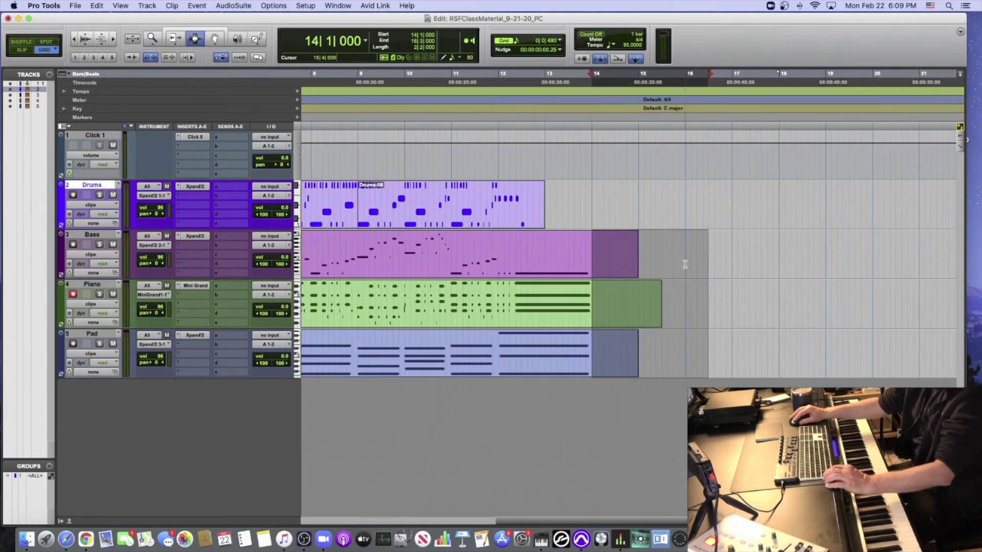
{"action": "key", "text": "Delete"}
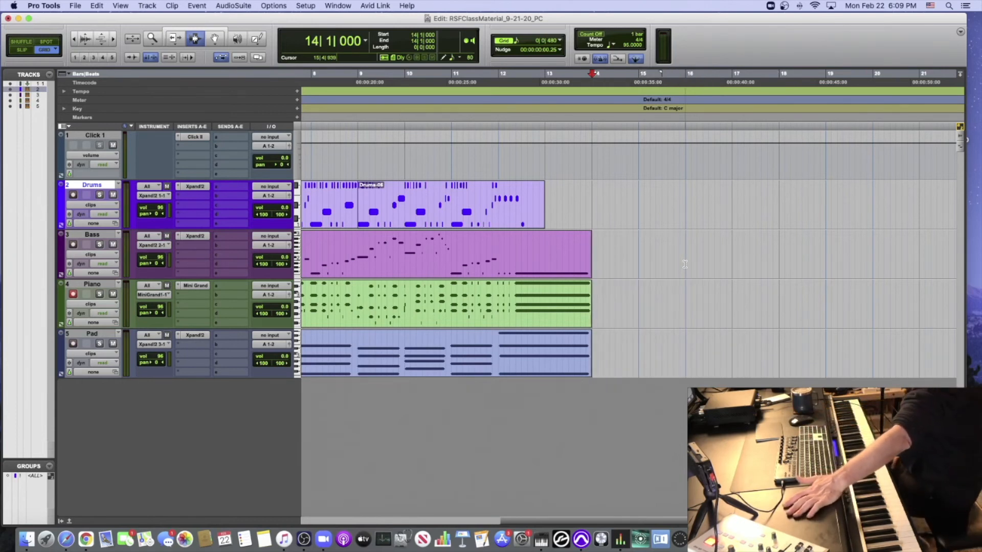
- Audition the arrangement from 1|1|000
{"action": "key", "text": "Return"}
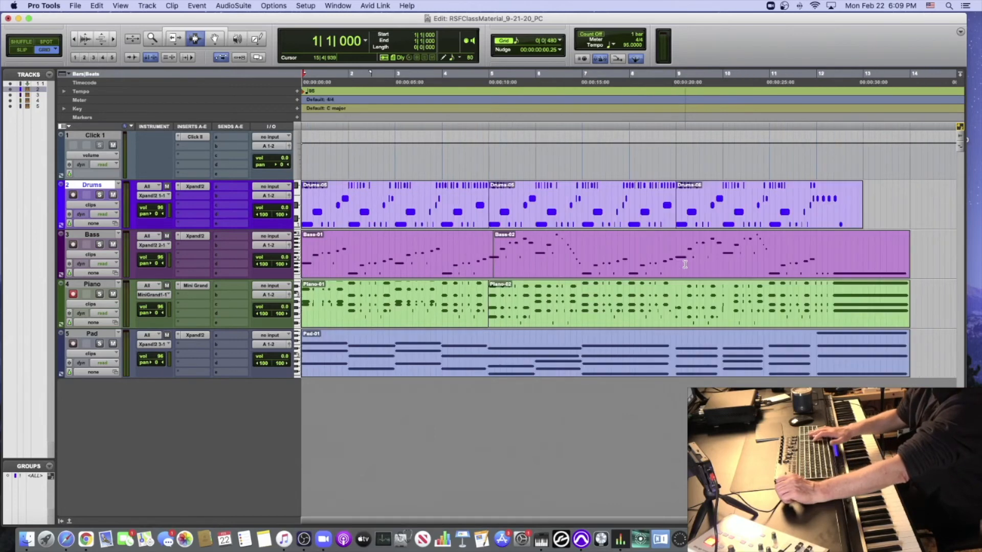
{"action": "key", "text": "space"}
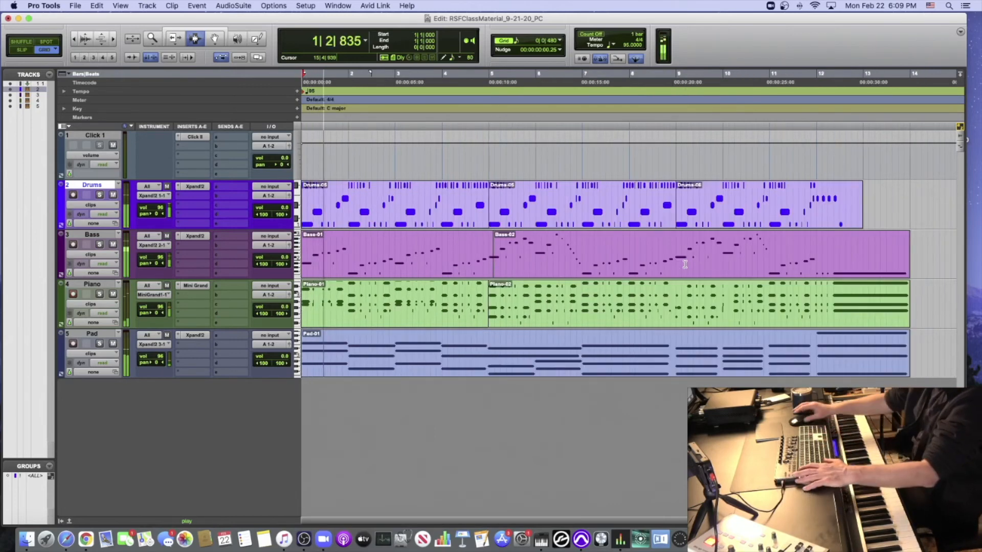
{"action": "key", "text": "space"}
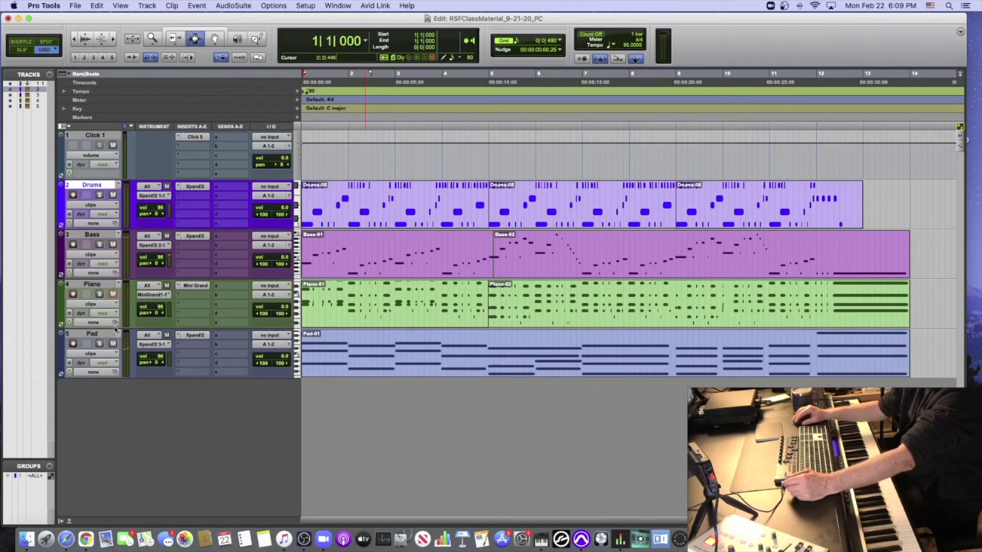
- Disarm the Piano track, mute Piano and Pad, and audition the drums and bass from the start
{"action": "left_click", "coordinate": [74, 297]}
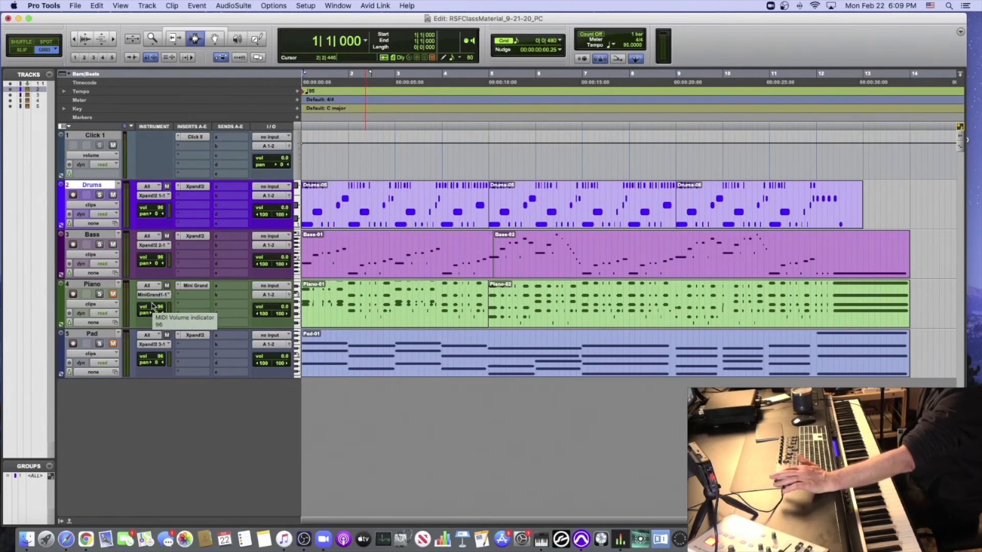
{"action": "key", "text": "space"}
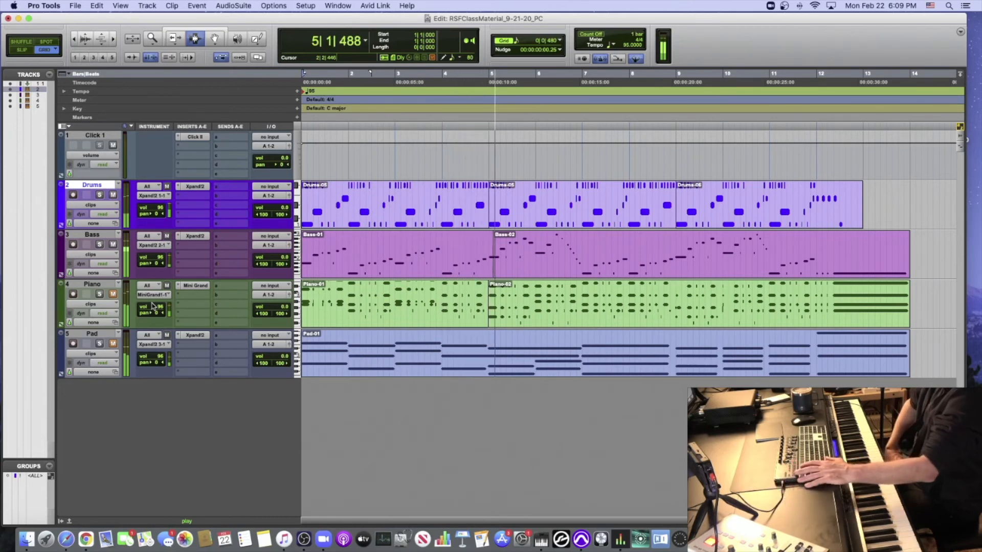
{"action": "key", "text": "space"}
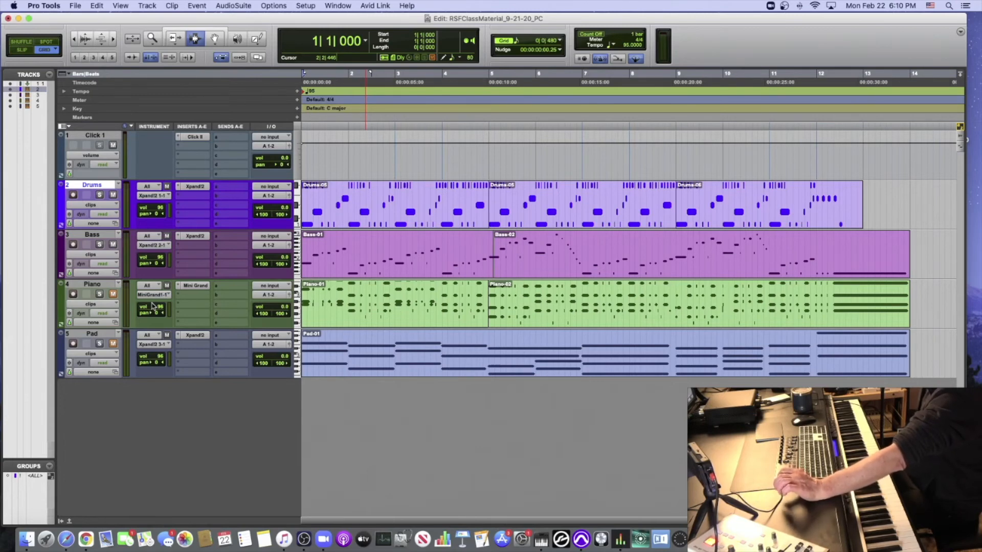
{"action": "key", "text": "space"}
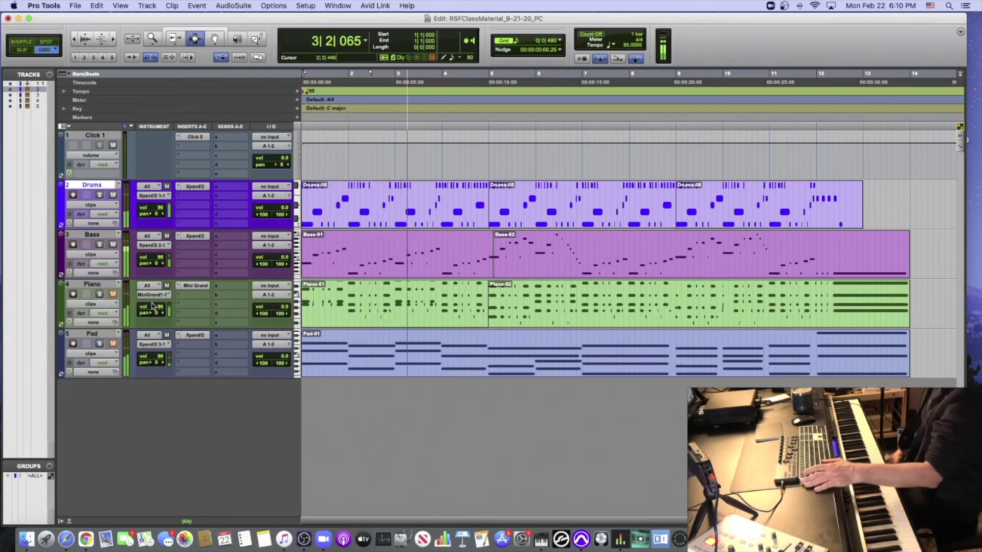
{"action": "key", "text": "space"}
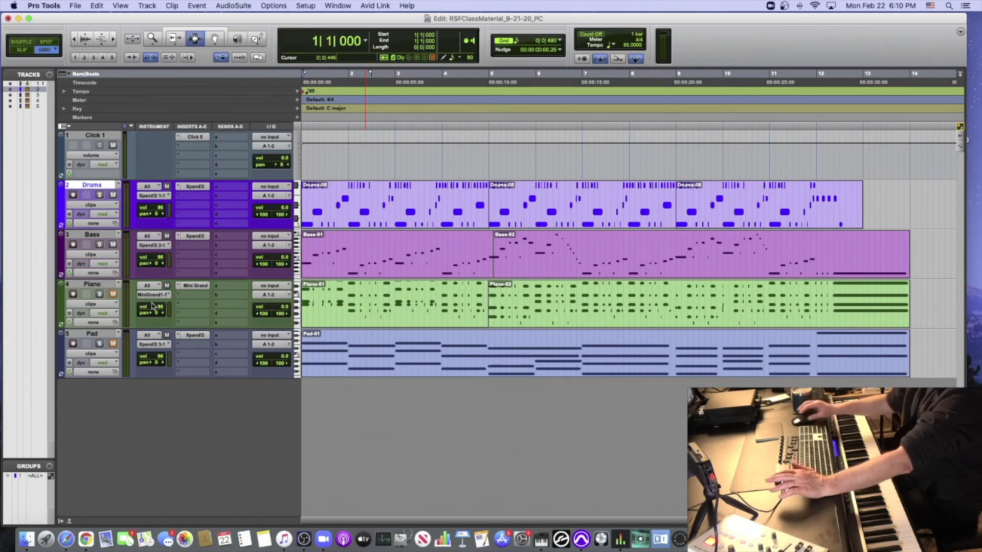
- Lower the Bass track's MIDI volume to 28 and audition its balance with the drums from the start
{"action": "scroll", "coordinate": [126, 317], "scroll_direction": "right", "scroll_amount": 2}
{"action": "scroll", "coordinate": [144, 274], "scroll_direction": "left", "scroll_amount": 2}
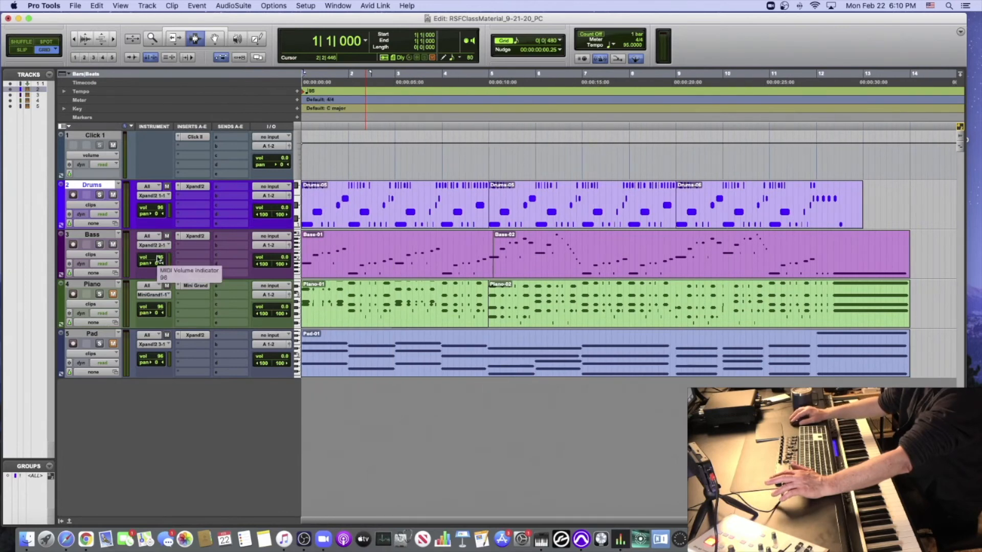
{"action": "left_click", "coordinate": [157, 259]}
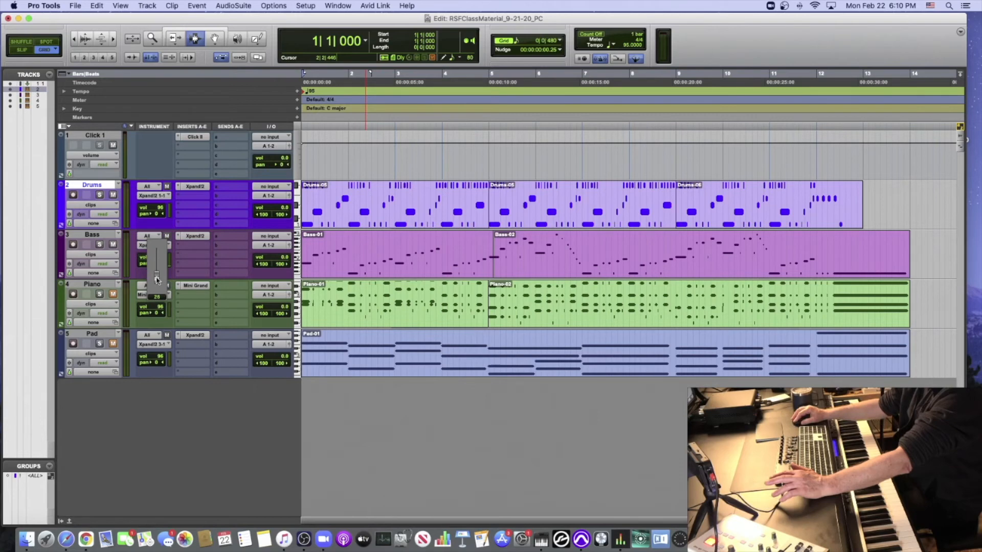
{"action": "left_click_drag", "start_coordinate": [157, 280], "coordinate": [156, 279]}
{"action": "key", "text": "space"}
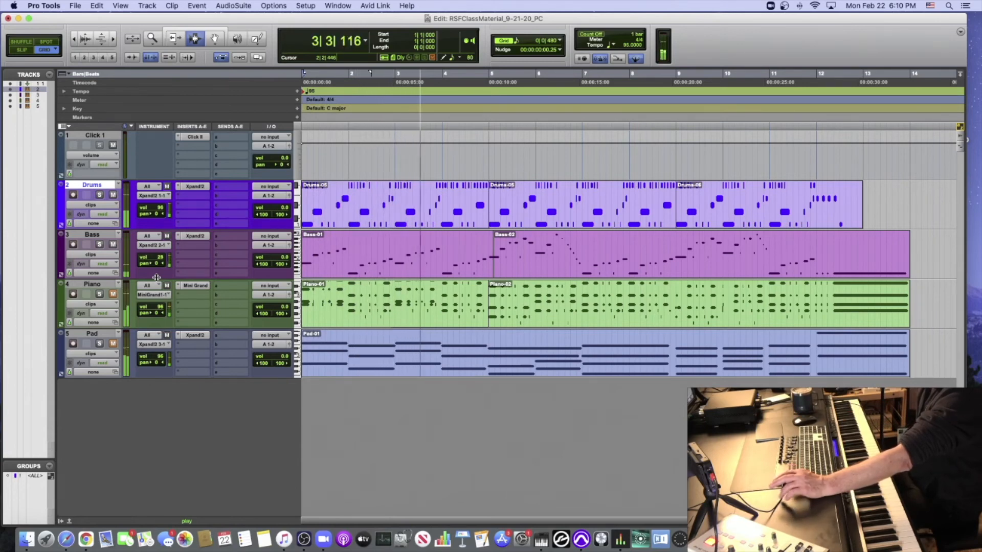
{"action": "key", "text": "space"}
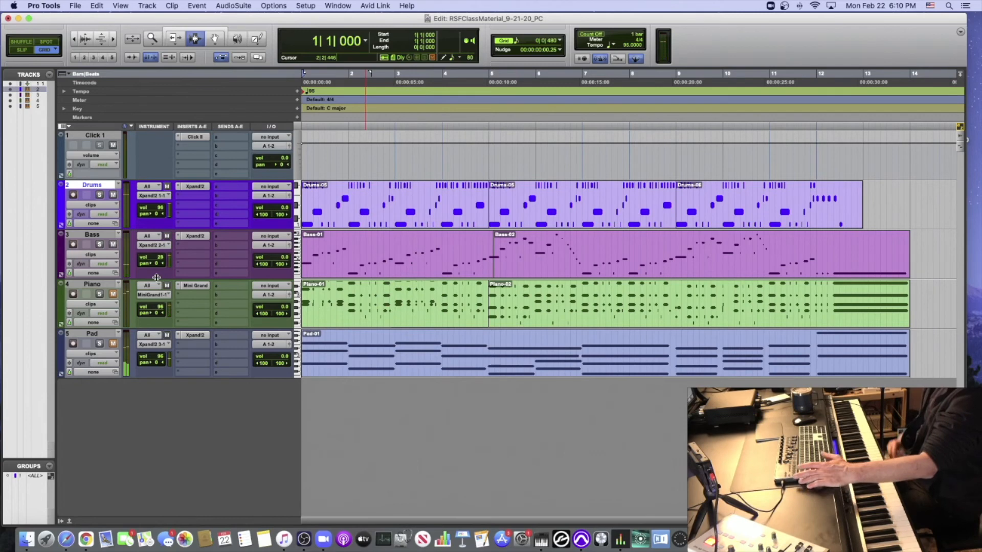
- Raise the Bass track's MIDI volume during playback to balance it against the drums
{"action": "scroll", "coordinate": [161, 259], "scroll_direction": "right", "scroll_amount": 2}
{"action": "scroll", "coordinate": [160, 259], "scroll_direction": "left", "scroll_amount": 2}
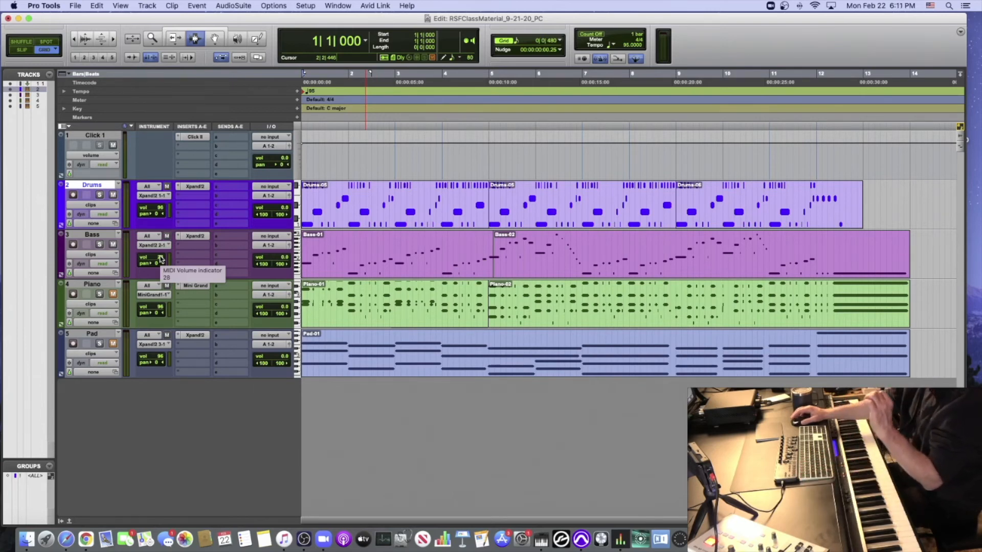
{"action": "left_click", "coordinate": [160, 259]}
{"action": "key", "text": "space"}
{"action": "left_click_drag", "start_coordinate": [160, 258], "coordinate": [160, 246]}
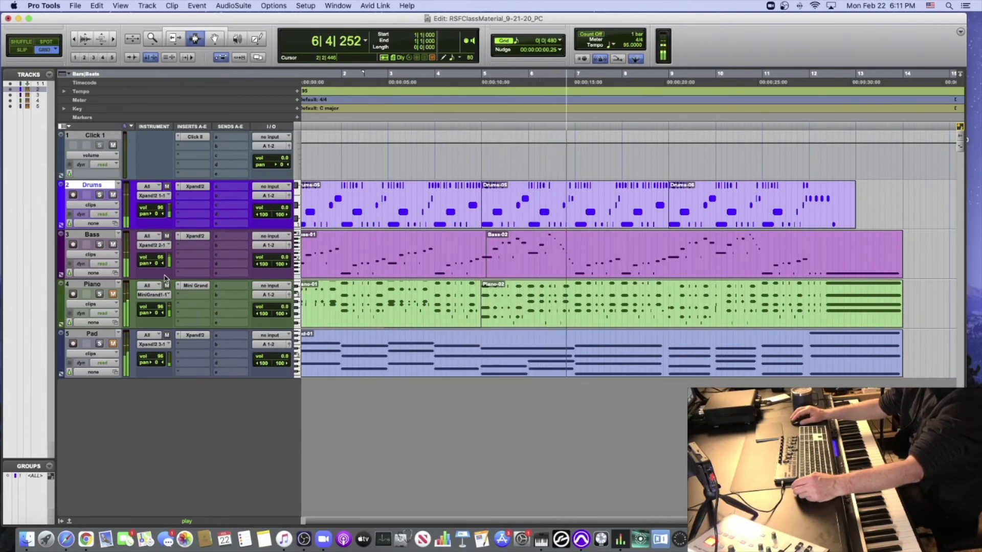
{"action": "key", "text": "space"}
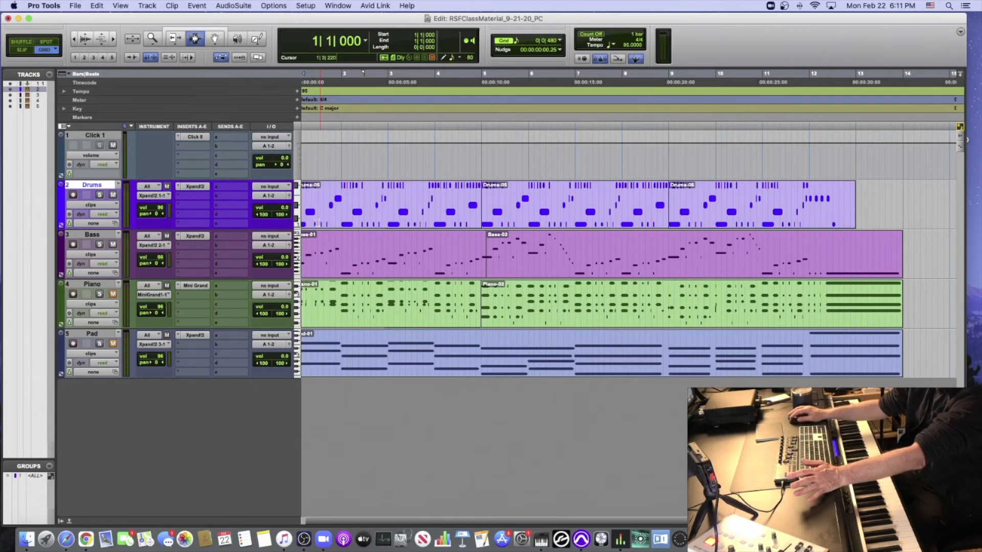
- Audition the drums and bass from the start, and with the Piano track unmuted set its MIDI volume to 55 during playback
{"action": "key", "text": "space"}
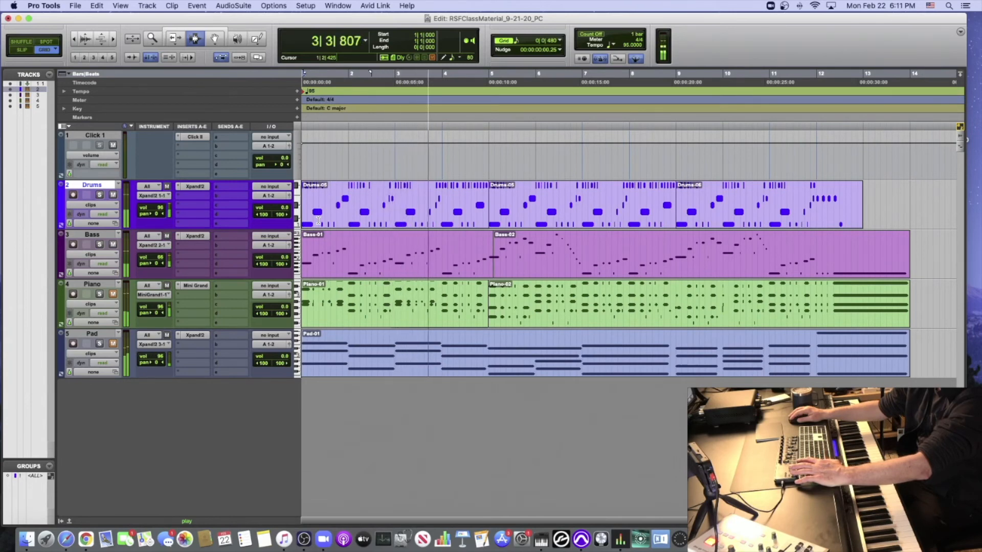
{"action": "key", "text": "space"}
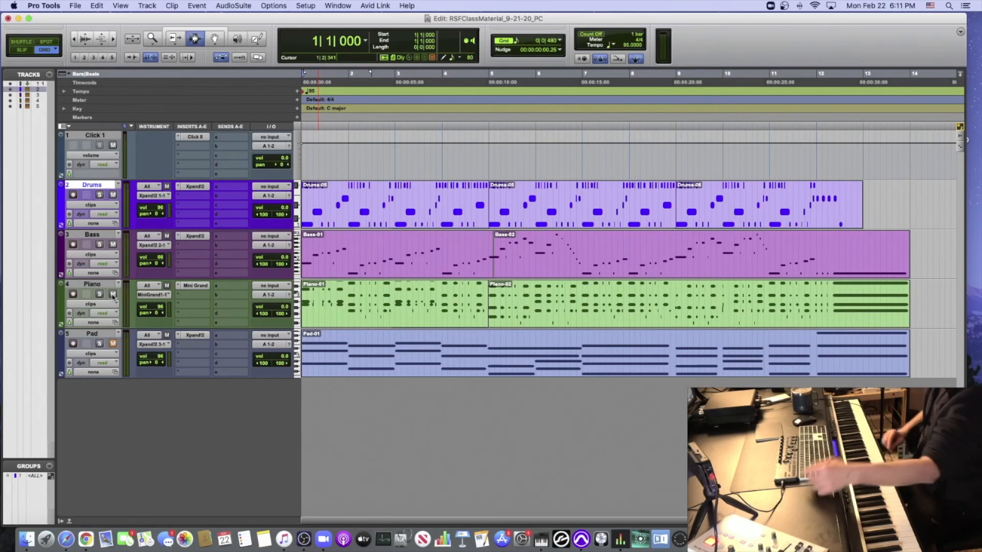
{"action": "key", "text": "space"}
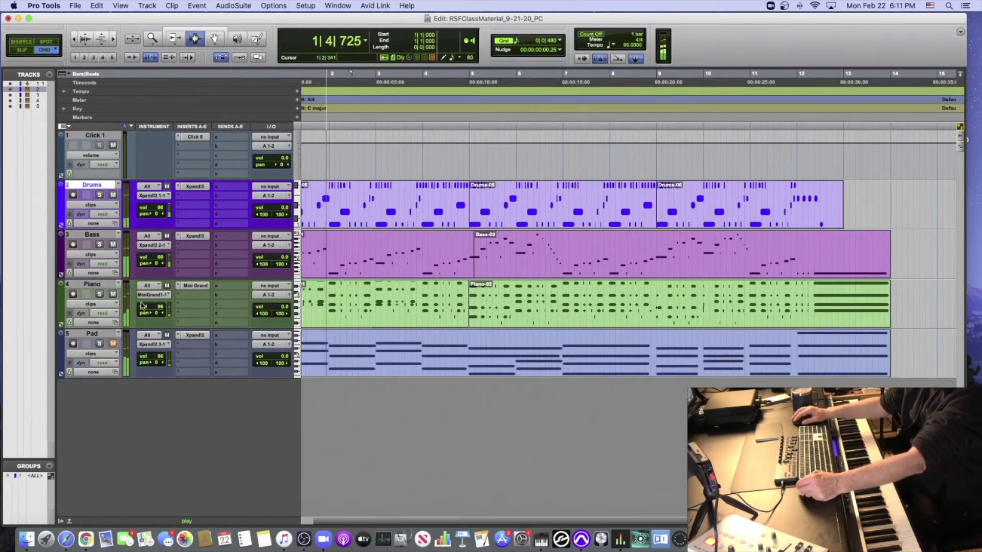
{"action": "left_click", "coordinate": [159, 308]}
{"action": "mouse_move", "coordinate": [160, 309]}
{"action": "left_mouse_down"}
{"action": "mouse_move", "coordinate": [159, 332]}
{"action": "mouse_move", "coordinate": [161, 299]}
{"action": "left_mouse_up"}
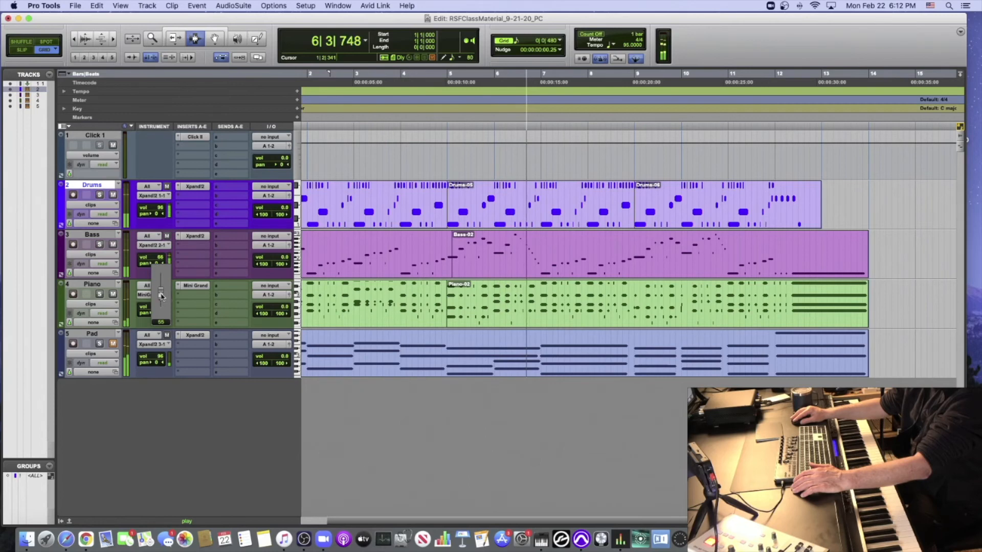
{"action": "left_click_drag", "start_coordinate": [161, 296], "coordinate": [162, 296]}
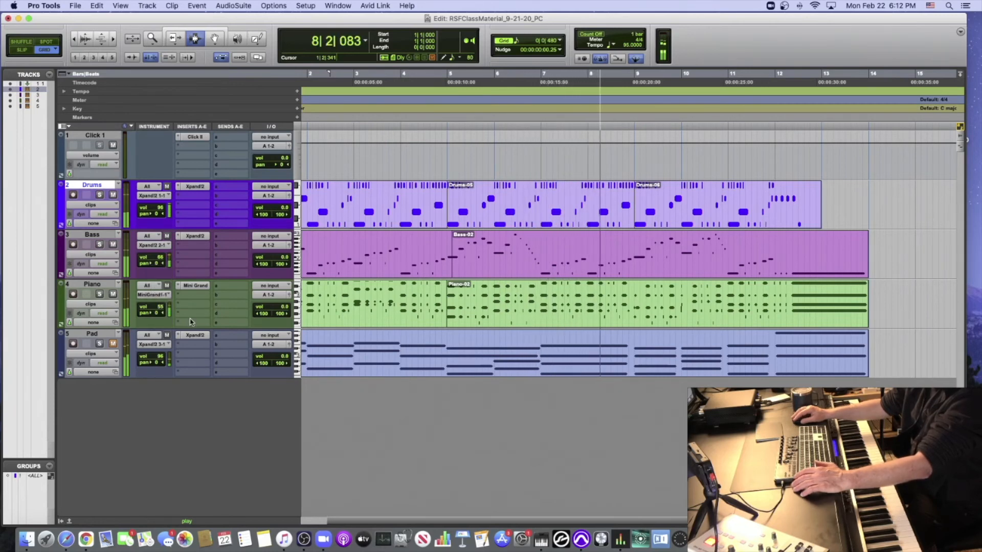
{"action": "key", "text": "space"}
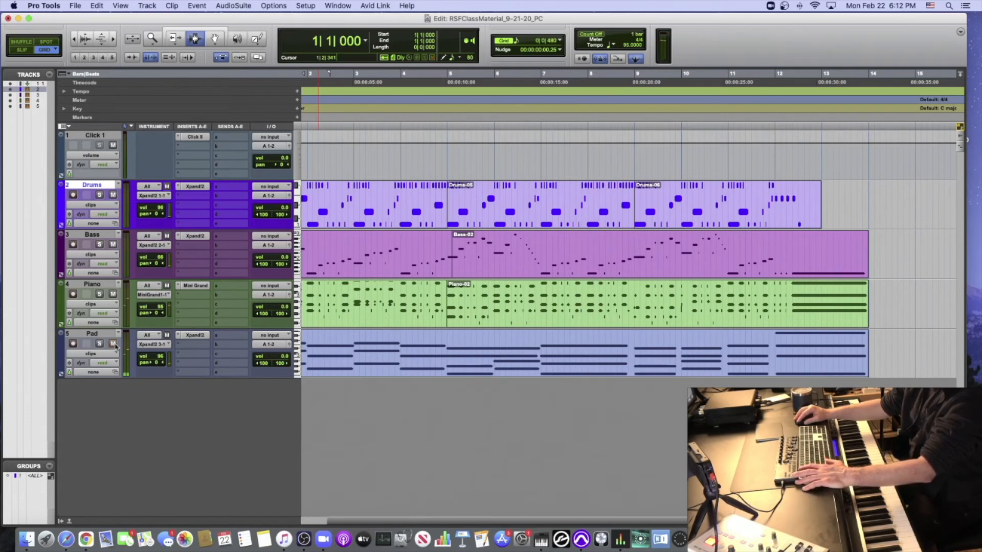
- Unmute the Pad track and set its MIDI volume to 86 while auditioning all the parts together
{"action": "key", "text": "space"}
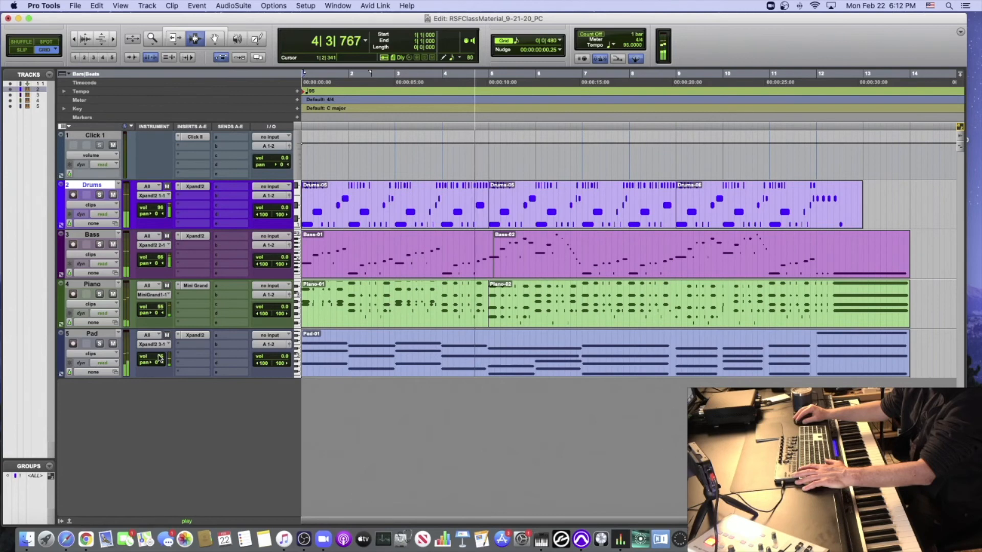
{"action": "key", "text": "space"}
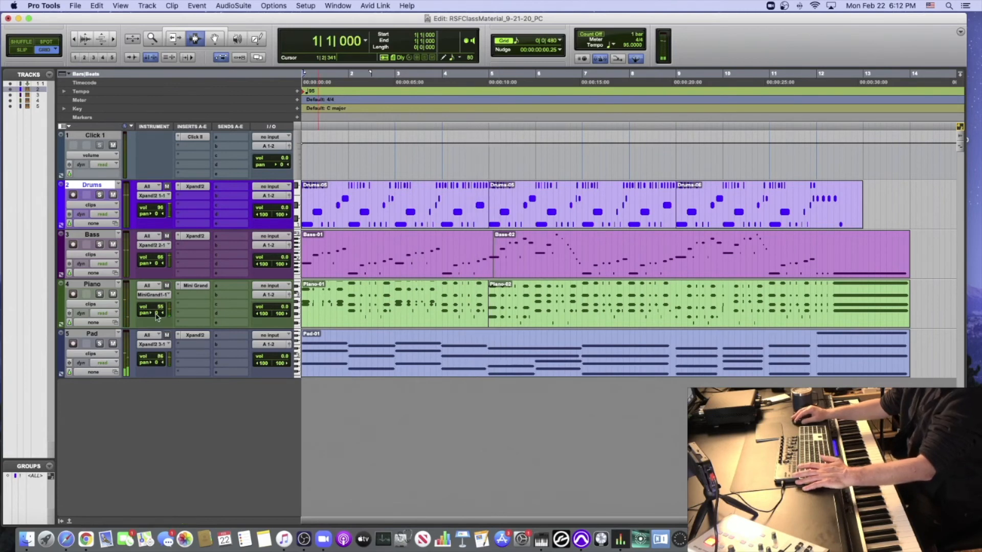
- Try panning the Piano track 32 left and the Pad track 31 right, and audition the stereo placement from the start
{"action": "left_click_drag", "start_coordinate": [147, 316], "coordinate": [147, 317]}
{"action": "left_click_drag", "start_coordinate": [160, 366], "coordinate": [170, 366]}
{"action": "key", "text": "space"}
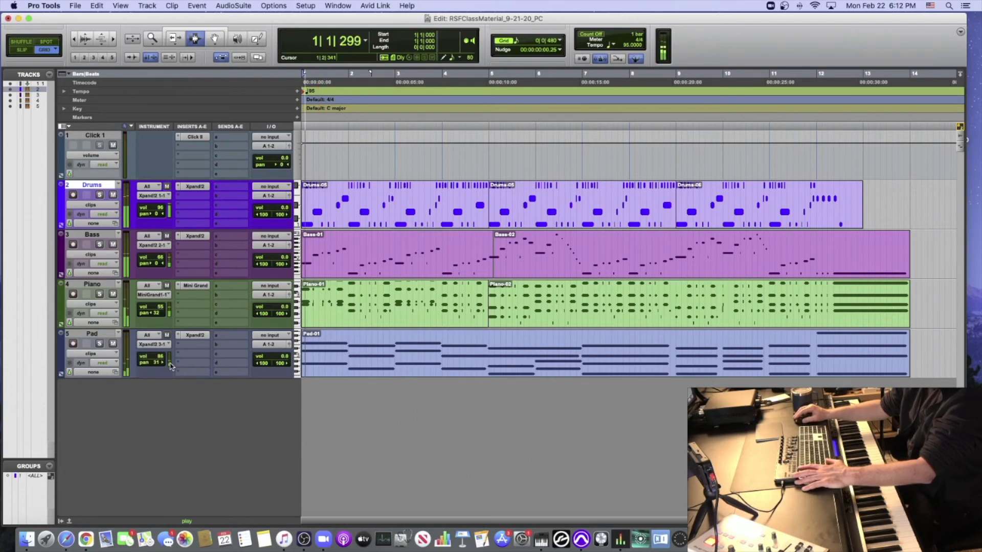
{"action": "key", "text": "space"}
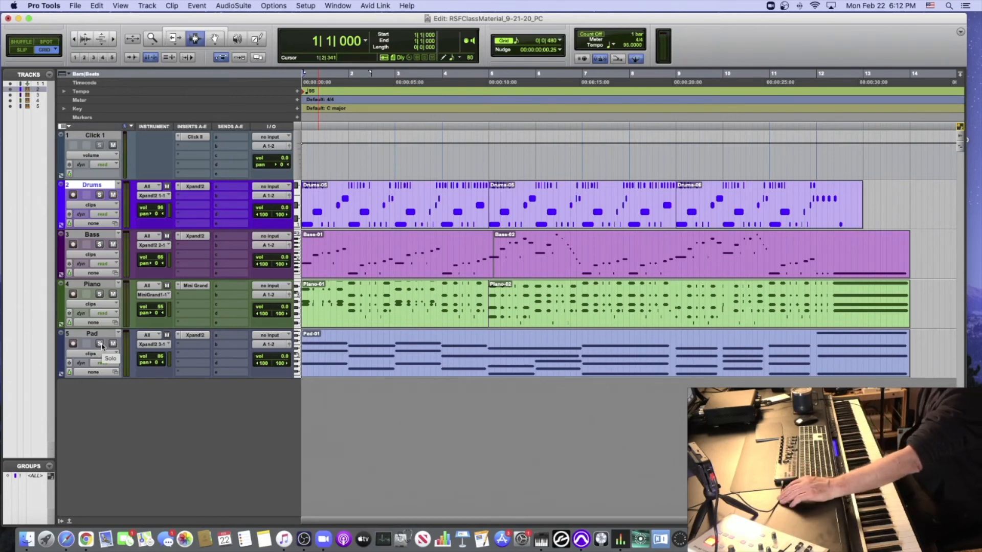
- Audition the full arrangement of drums, bass, piano and pad from the start
{"action": "key", "text": "space"}
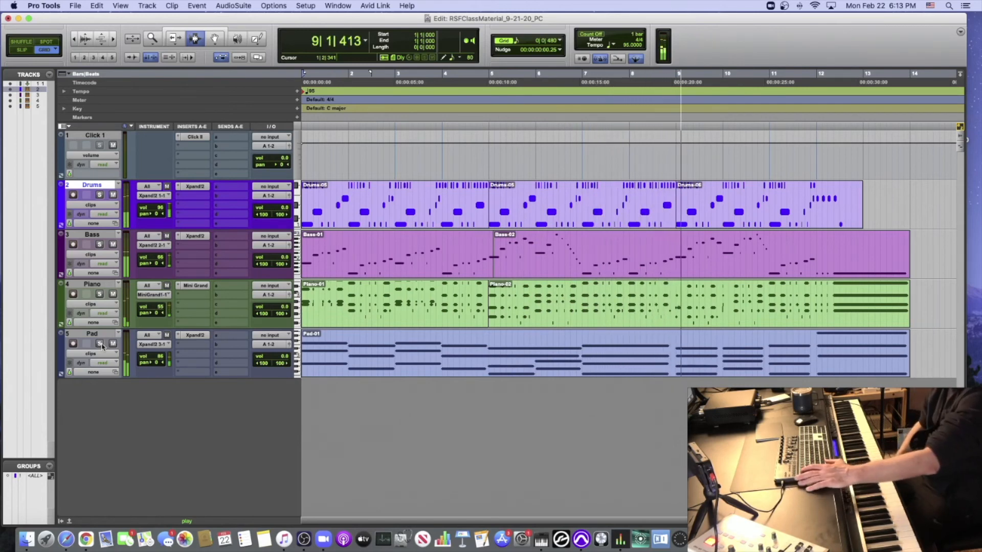
{"action": "key", "text": "space"}
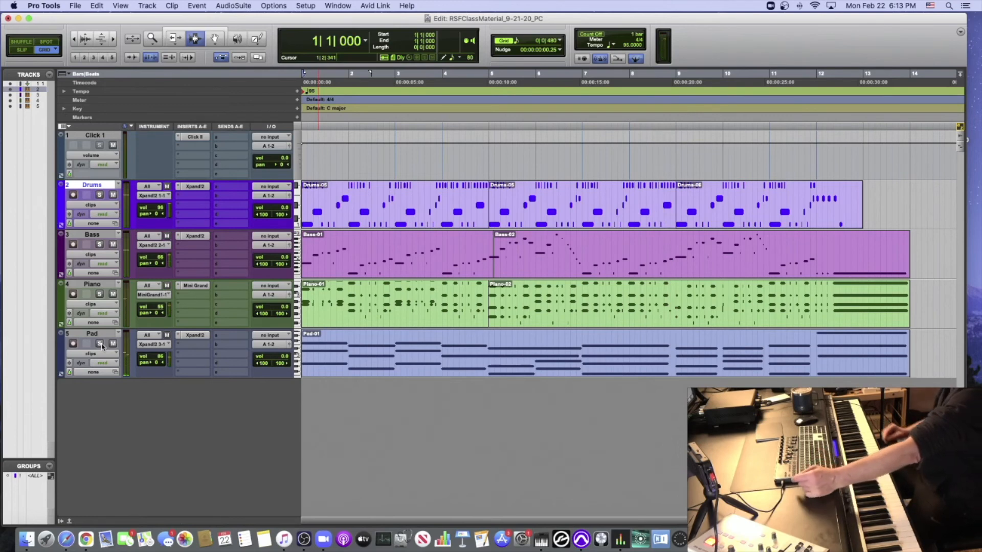
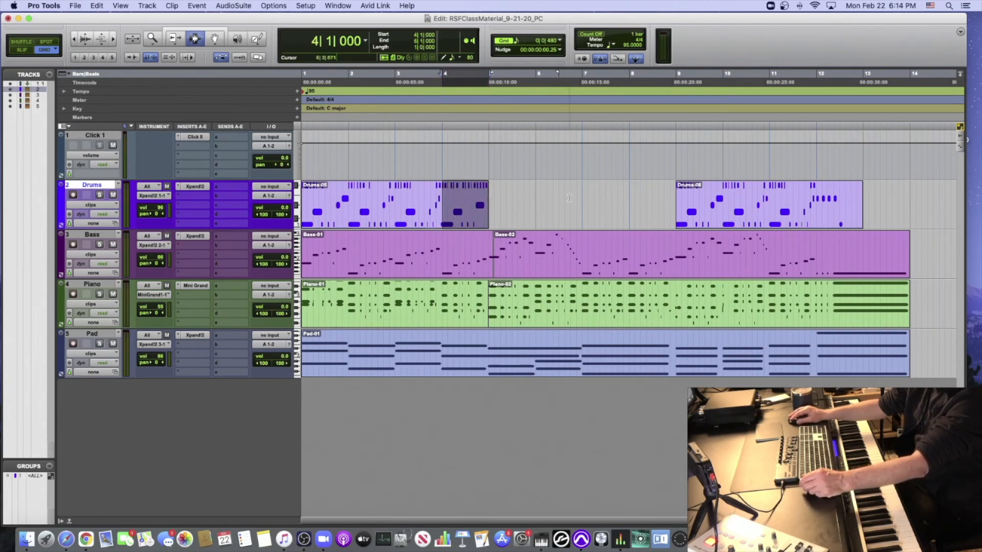
- Paste the copied fourth bar of the drum part onto the Drums track at bar 6
{"action": "left_click", "coordinate": [536, 202]}
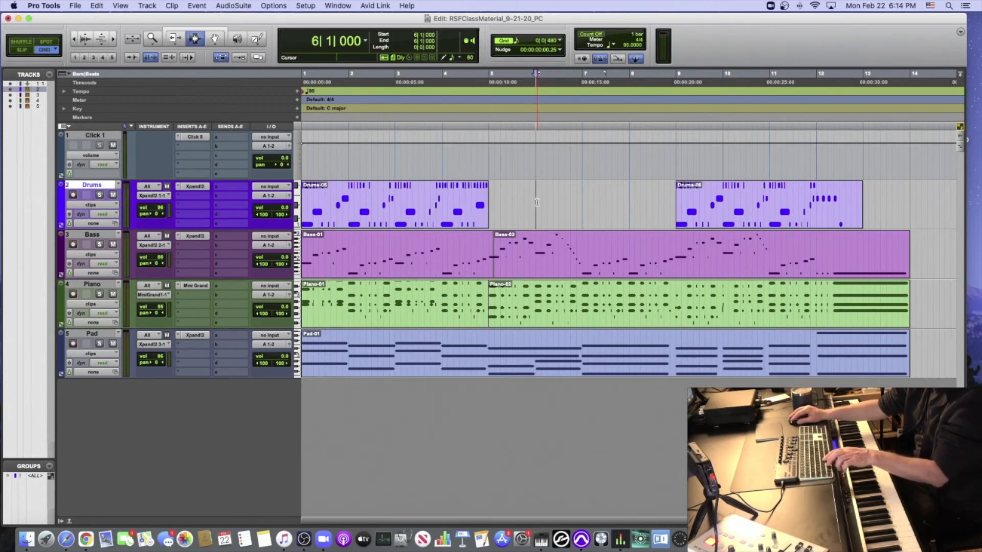
{"action": "key", "text": "super+v"}
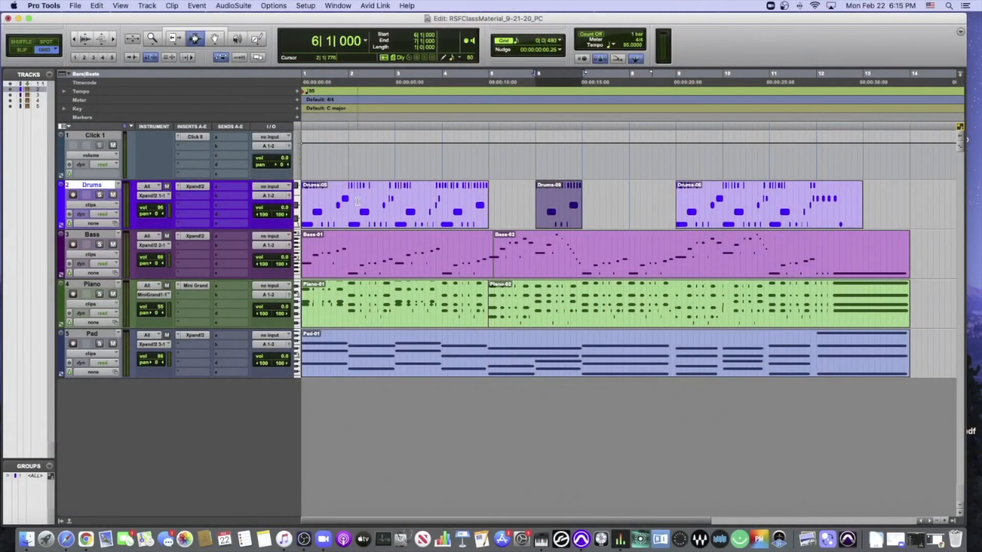
- Create one new stereo instrument track below the Pad track and enlarge its track height
{"action": "scroll", "coordinate": [357, 201], "scroll_direction": "right", "scroll_amount": 2}
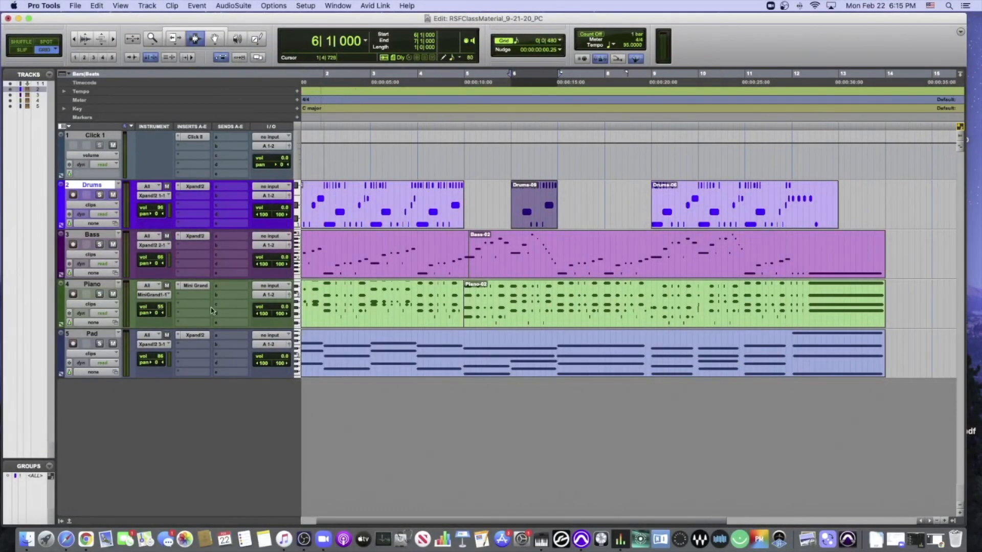
{"action": "left_click", "coordinate": [106, 336]}
{"action": "key", "text": "super+shift+n"}
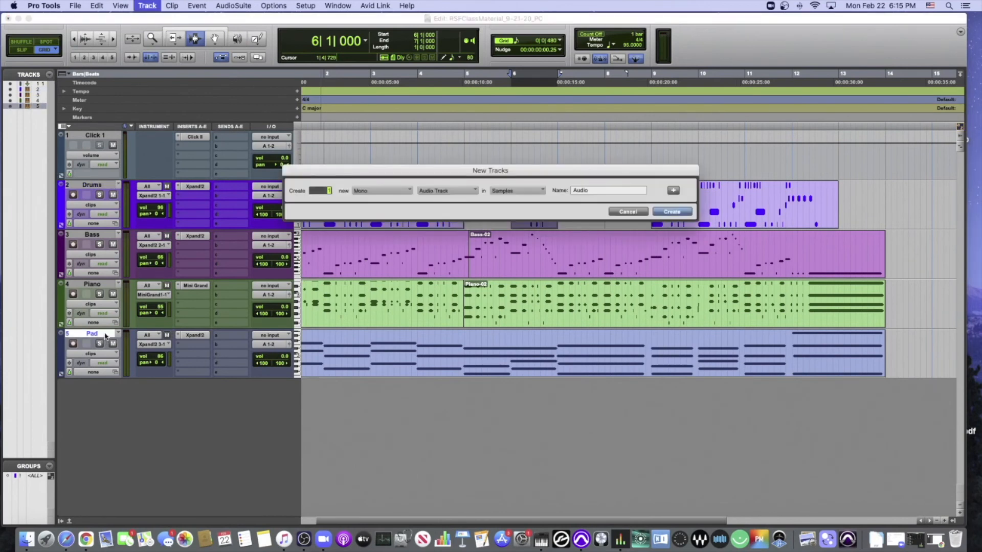
{"action": "left_click", "coordinate": [377, 191]}
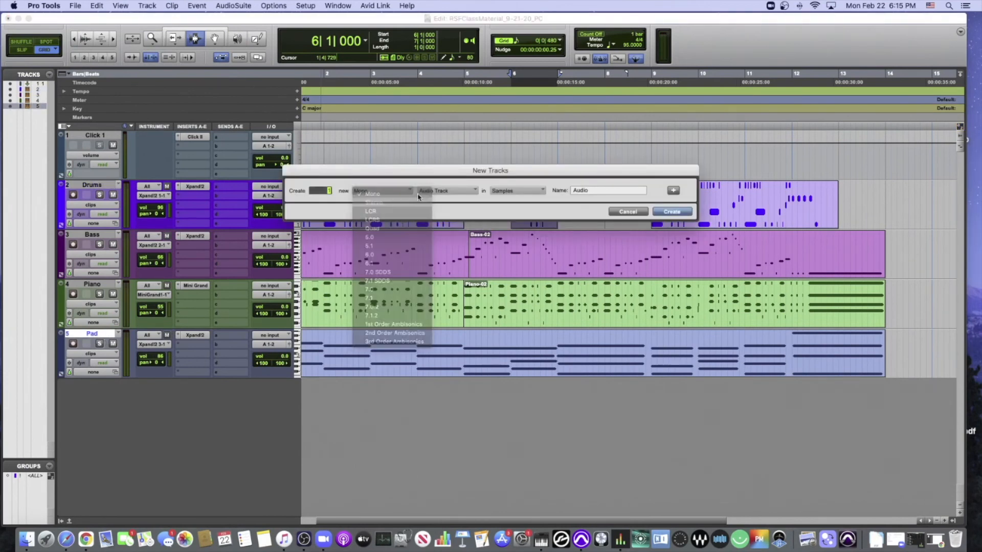
{"action": "left_click", "coordinate": [378, 200]}
{"action": "left_click", "coordinate": [445, 190]}
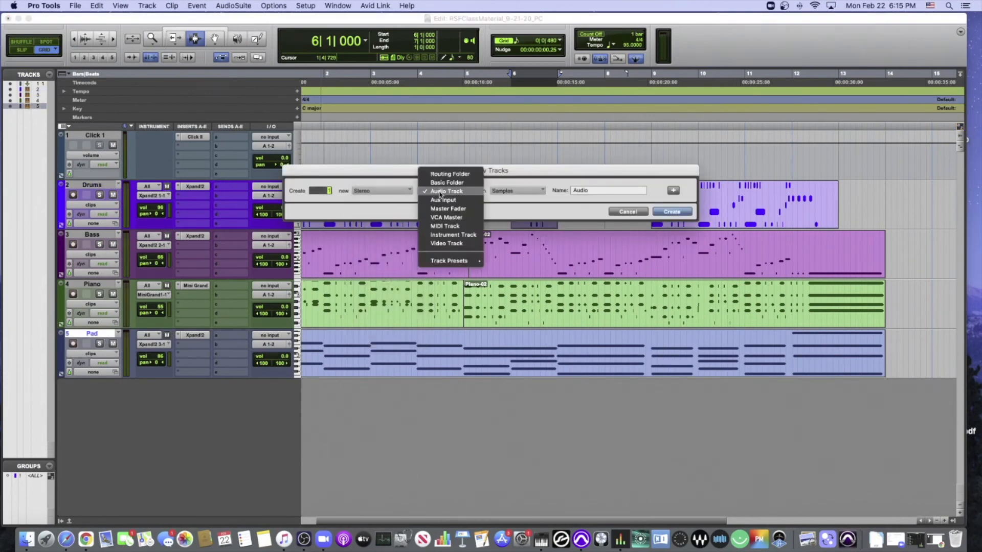
{"action": "left_click", "coordinate": [453, 235]}
{"action": "left_click", "coordinate": [668, 213]}
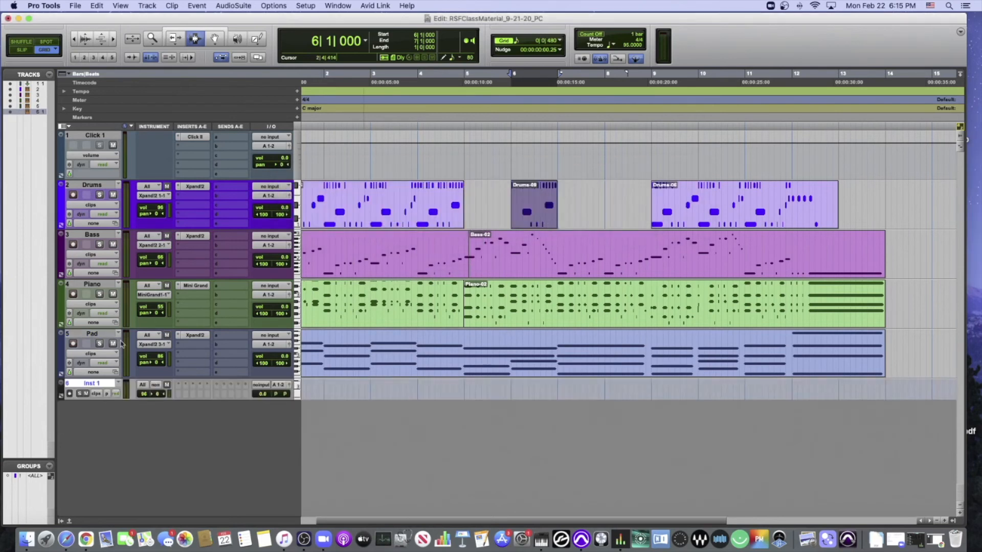
{"action": "left_click_drag", "start_coordinate": [104, 398], "coordinate": [103, 479]}
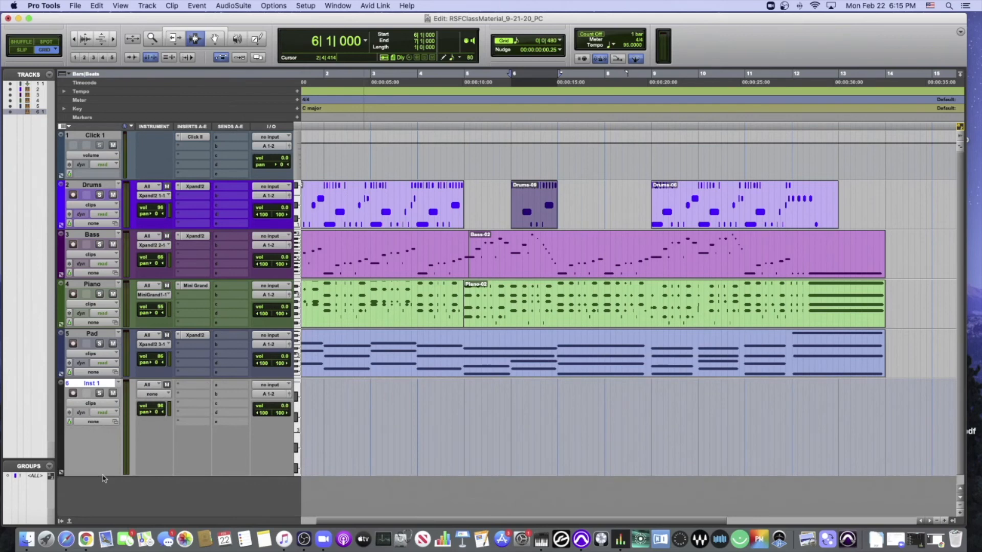
- Insert the stereo multichannel Xpand!2 plug-in on the first insert of Inst 1 and reposition its window
{"action": "left_click", "coordinate": [192, 383]}
{"action": "mouse_move", "coordinate": [299, 239]}
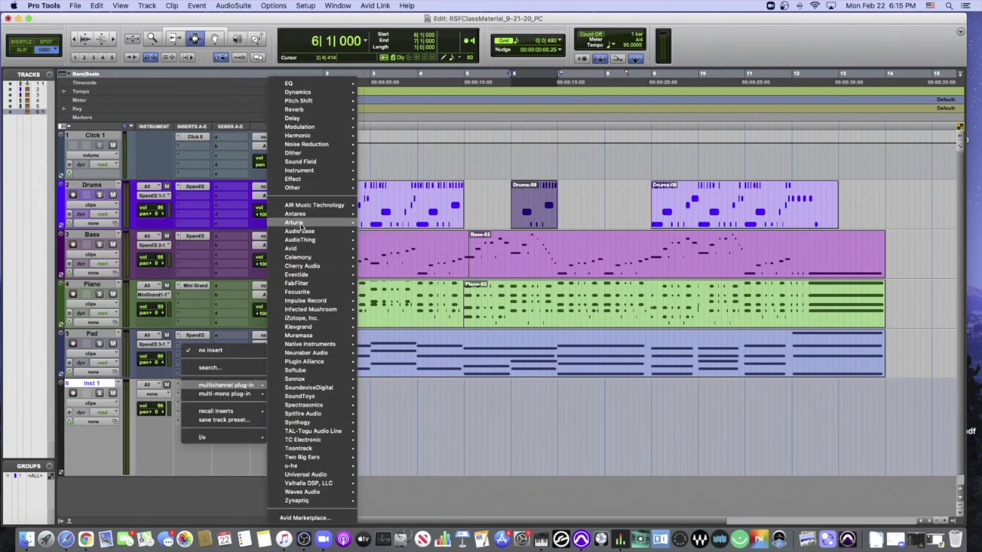
{"action": "mouse_move", "coordinate": [307, 206]}
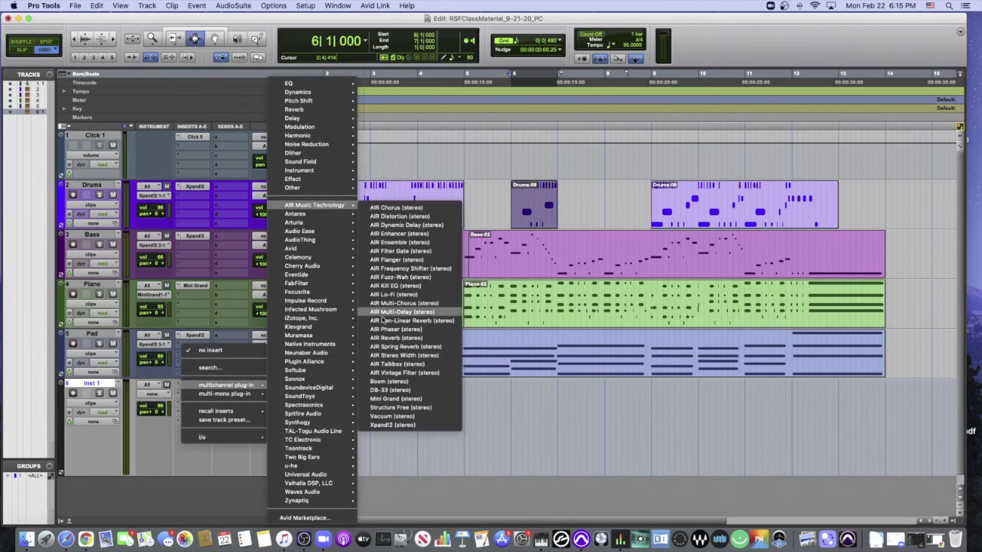
{"action": "left_click", "coordinate": [389, 425]}
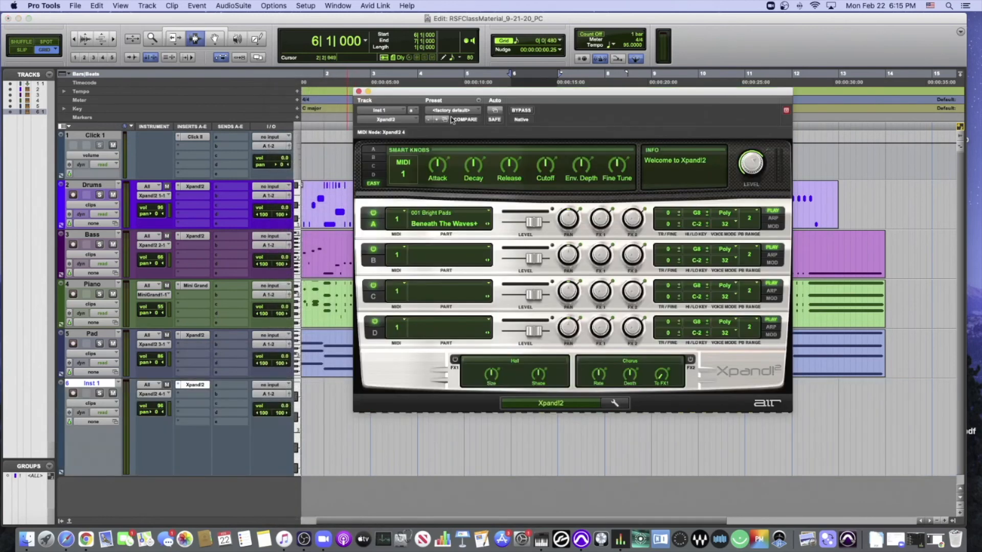
{"action": "left_click_drag", "start_coordinate": [438, 95], "coordinate": [454, 87]}
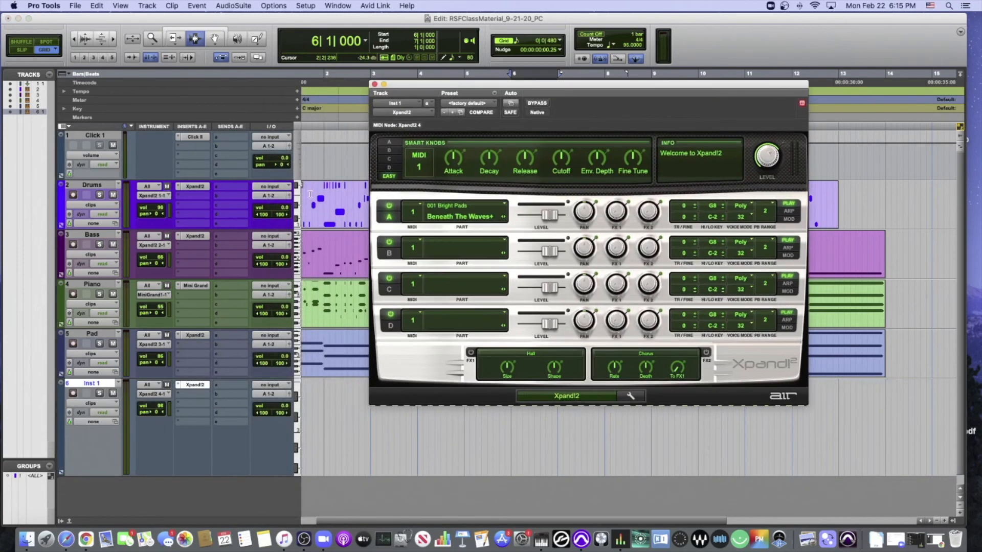
- Examine the Instrument and AIR Music Technology plug-in lists for Inst 1's first insert, keeping Xpand!2 as the choice
{"action": "left_click", "coordinate": [177, 387]}
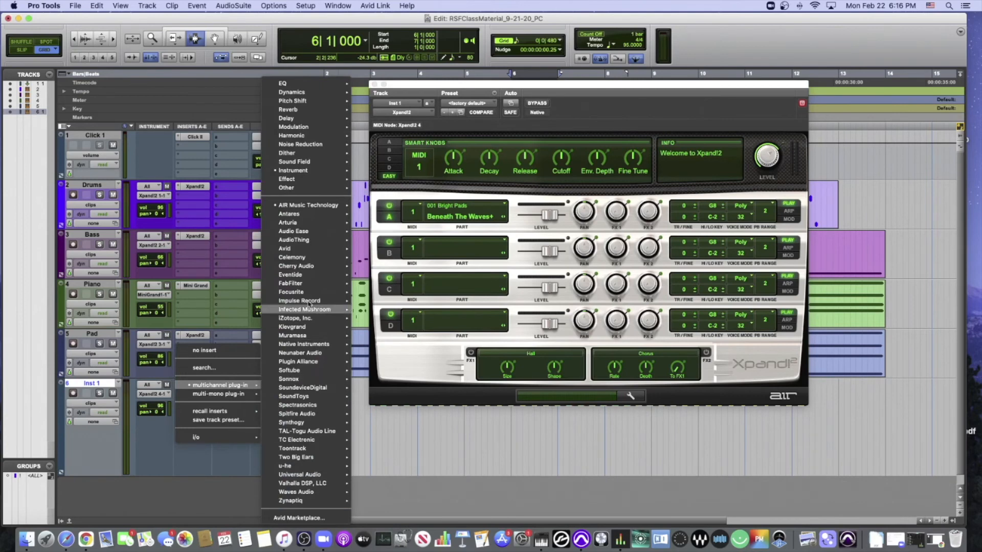
{"action": "mouse_move", "coordinate": [310, 179]}
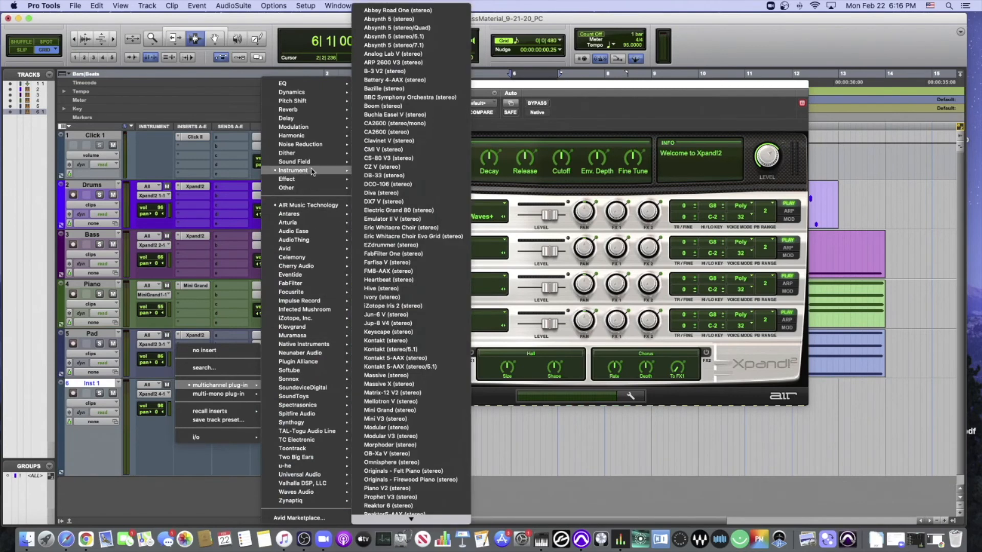
{"action": "mouse_move", "coordinate": [382, 532]}
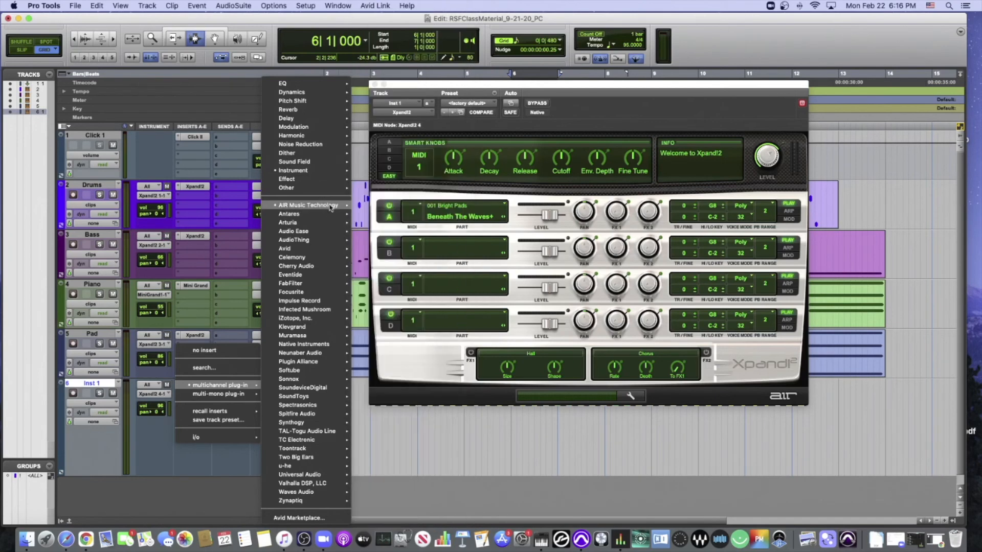
{"action": "mouse_move", "coordinate": [331, 205]}
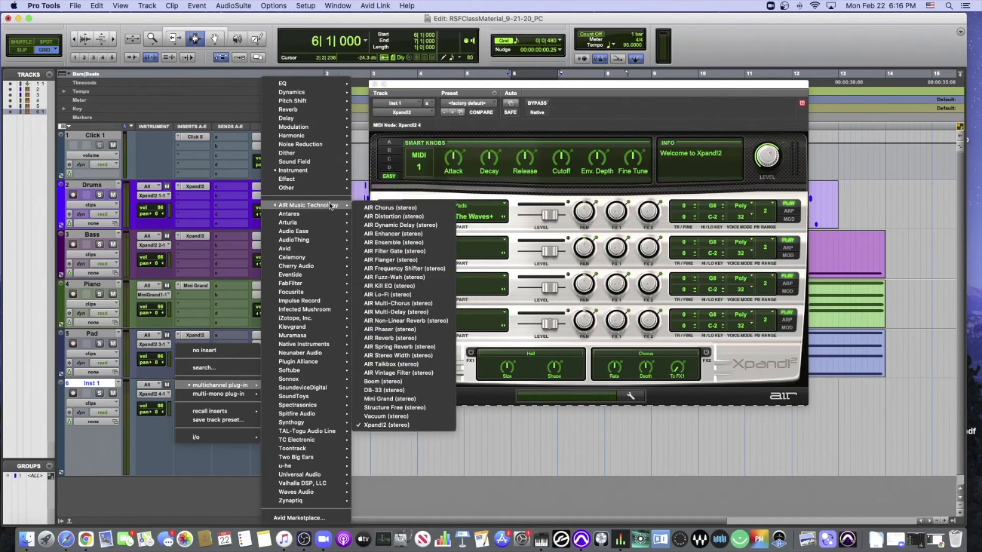
{"action": "left_click", "coordinate": [623, 245]}
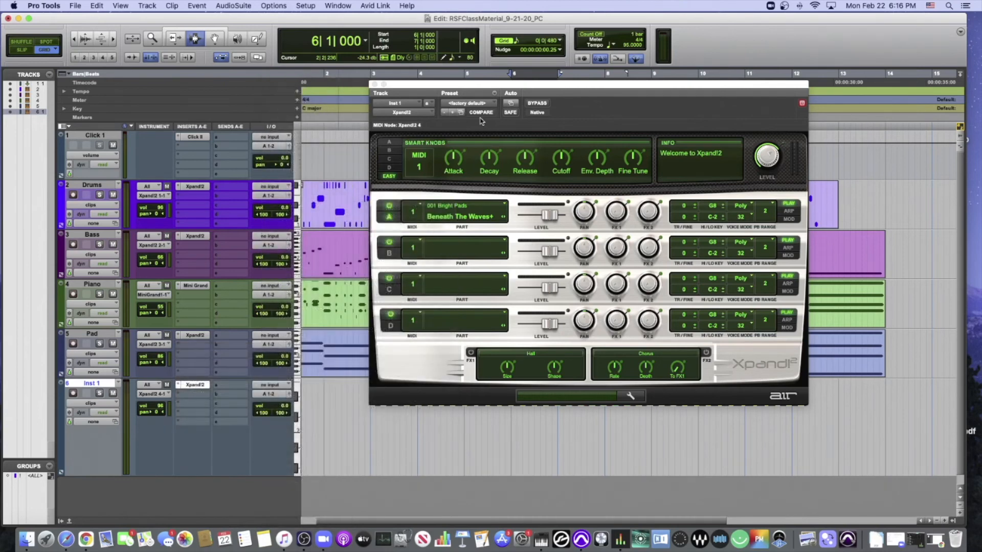
- Reposition the Xpand!2 window and examine its preset categories, including the Soft Pads presets
{"action": "left_click_drag", "start_coordinate": [449, 84], "coordinate": [289, 100]}
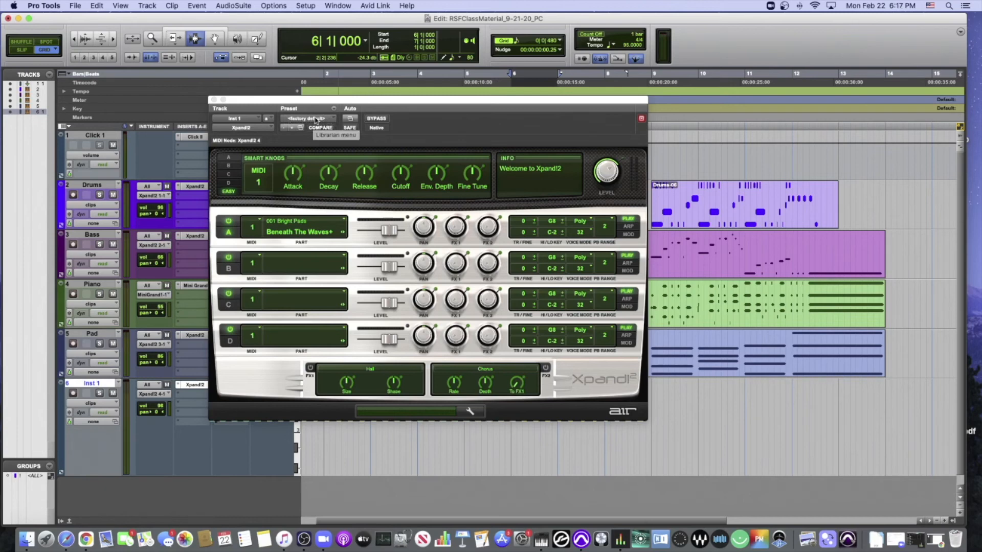
{"action": "mouse_move", "coordinate": [319, 101]}
{"action": "left_mouse_down"}
{"action": "mouse_move", "coordinate": [328, 146]}
{"action": "mouse_move", "coordinate": [324, 116]}
{"action": "mouse_move", "coordinate": [304, 98]}
{"action": "mouse_move", "coordinate": [460, 97]}
{"action": "mouse_move", "coordinate": [340, 97]}
{"action": "mouse_move", "coordinate": [364, 166]}
{"action": "mouse_move", "coordinate": [306, 89]}
{"action": "left_mouse_up"}
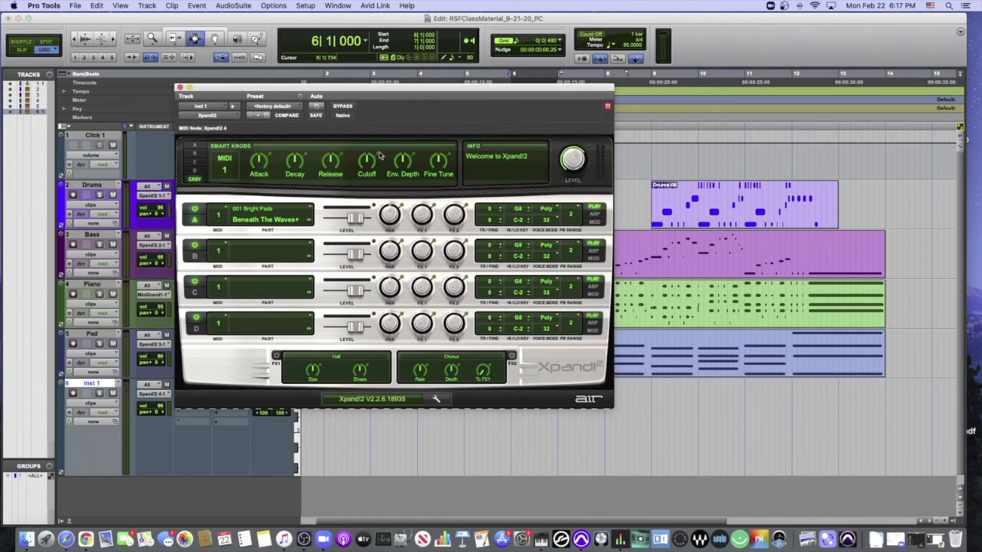
{"action": "left_click_drag", "start_coordinate": [326, 91], "coordinate": [370, 187]}
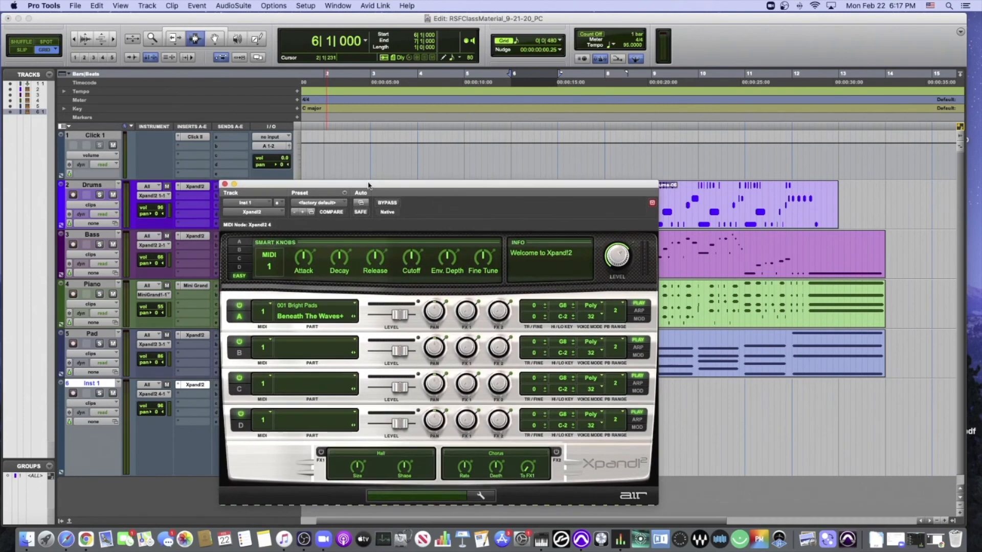
{"action": "left_click", "coordinate": [325, 204]}
{"action": "scroll", "coordinate": [325, 205], "scroll_direction": "up", "scroll_amount": 4}
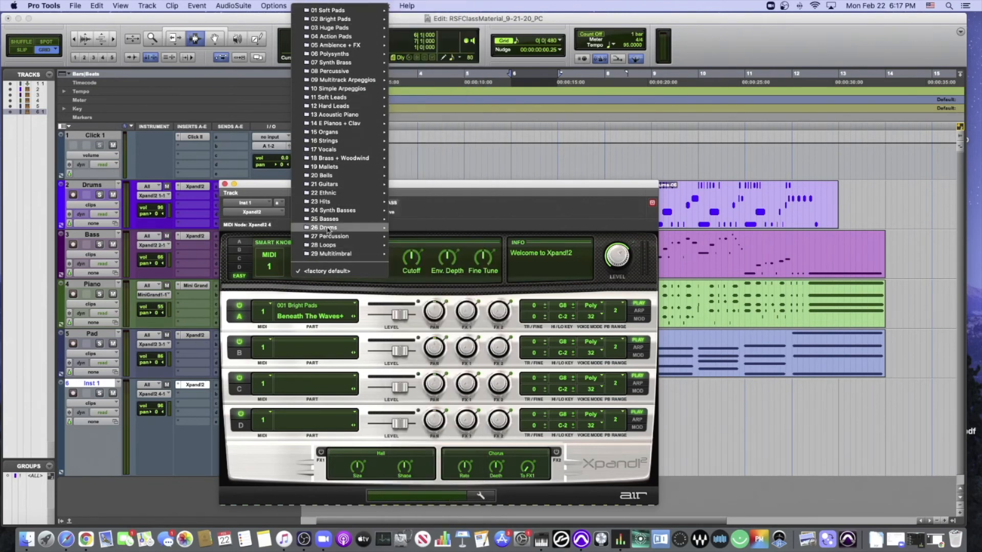
{"action": "mouse_move", "coordinate": [342, 10]}
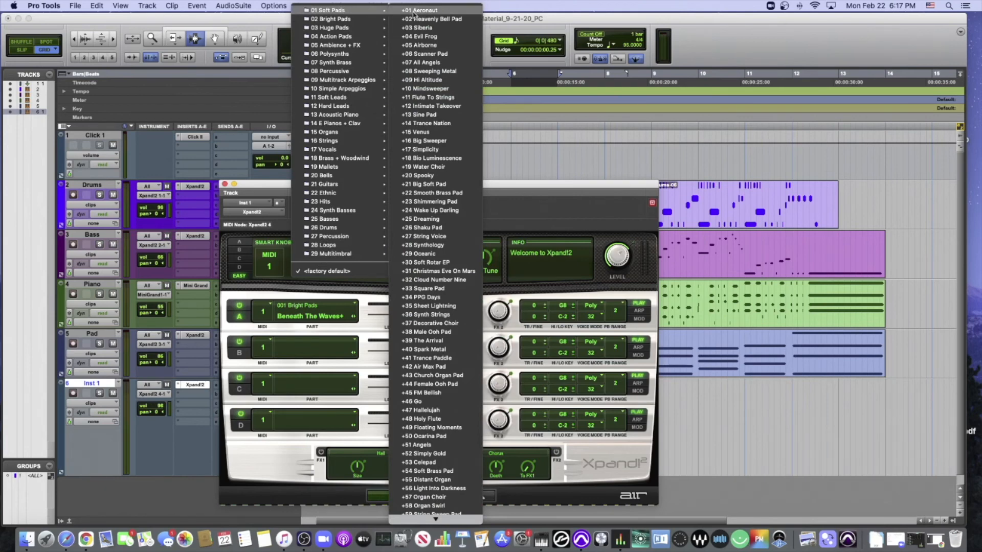
{"action": "left_click", "coordinate": [208, 243]}
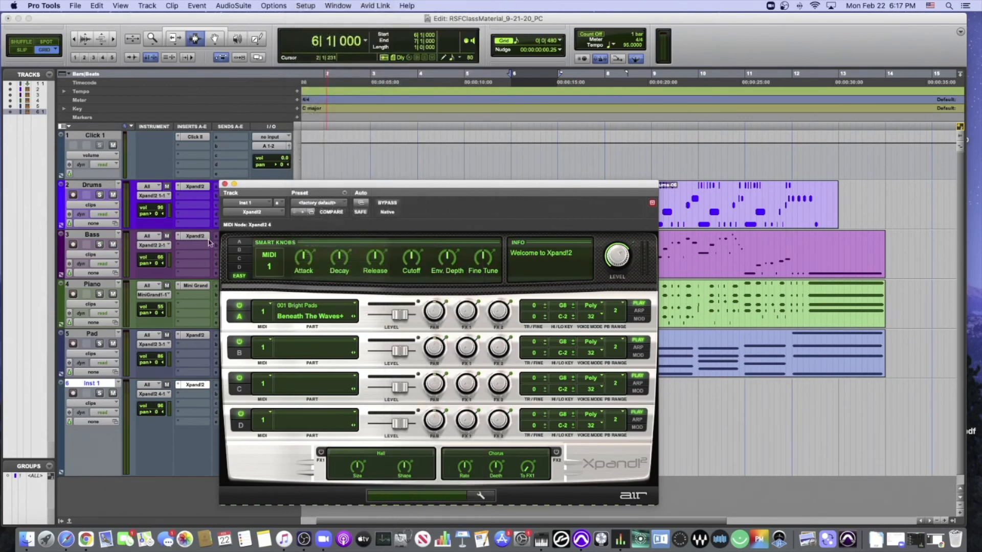
- Record-enable the Inst 1 track and load the +02 Heavenly Bell Pad preset from Soft Pads in Xpand!2
{"action": "left_click", "coordinate": [73, 394]}
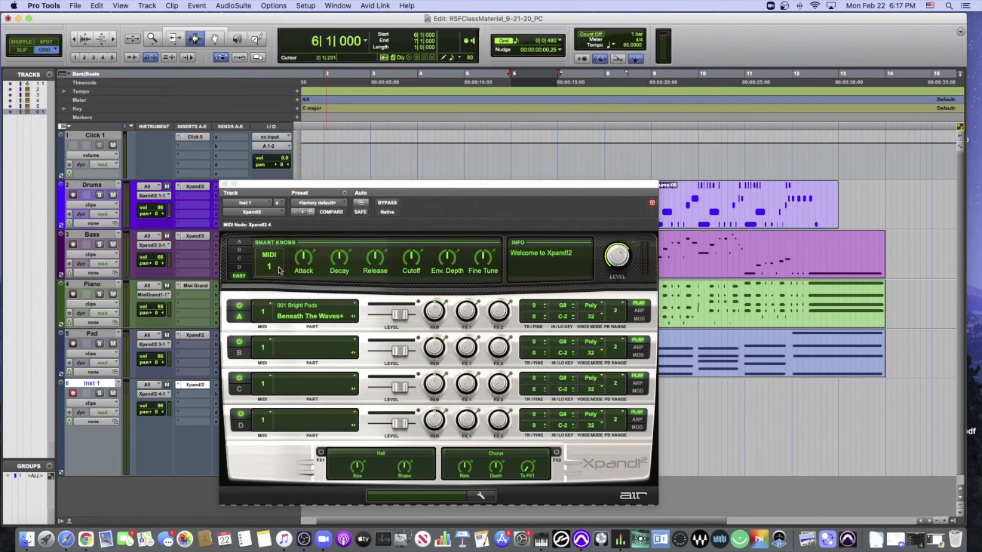
{"action": "left_click", "coordinate": [308, 207]}
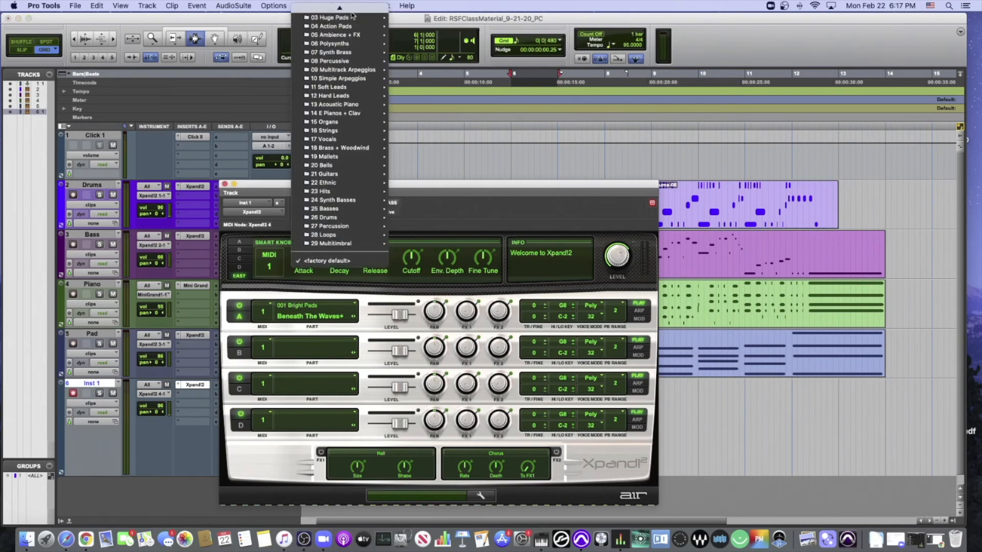
{"action": "mouse_move", "coordinate": [349, 15]}
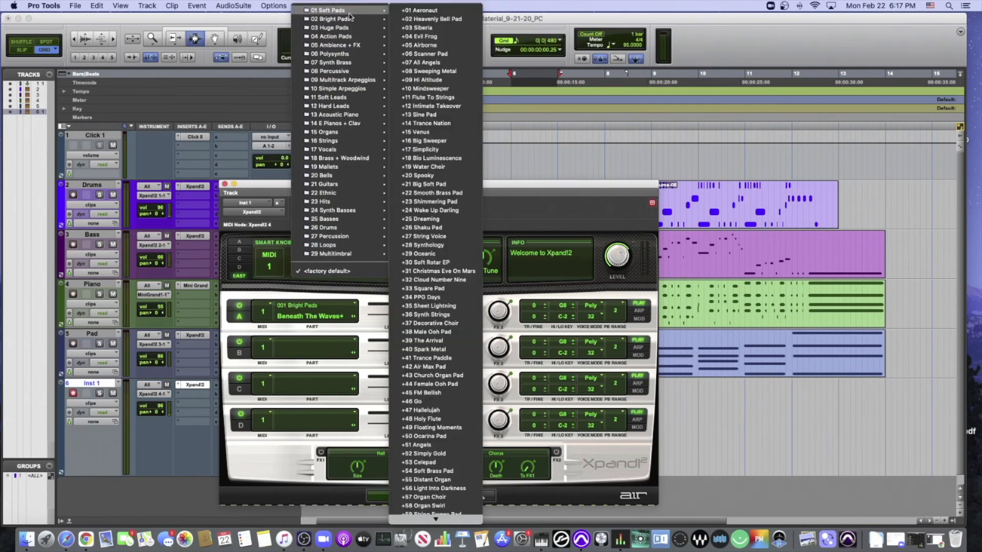
{"action": "left_click", "coordinate": [433, 19]}
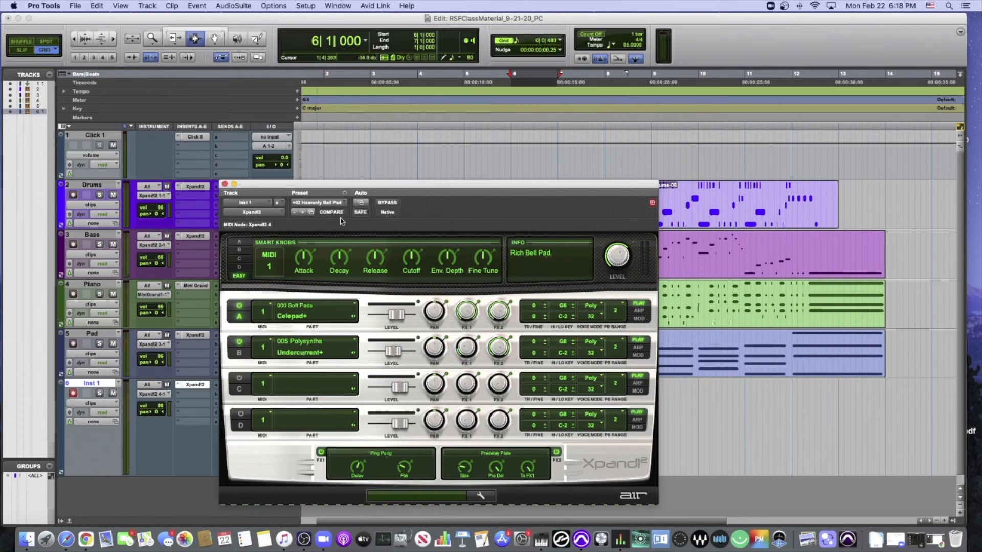
- Try the Xpand!2 presets +29 Tine Type Pad from Bright Pads and +02 Glitter Pad from Huge Pads
{"action": "left_click", "coordinate": [331, 205]}
{"action": "mouse_move", "coordinate": [332, 203]}
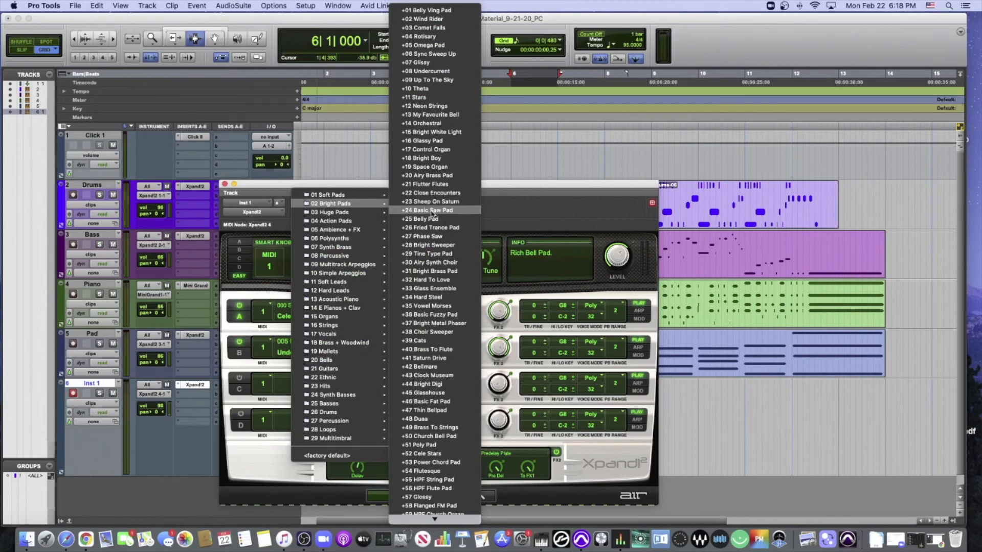
{"action": "left_click", "coordinate": [432, 253]}
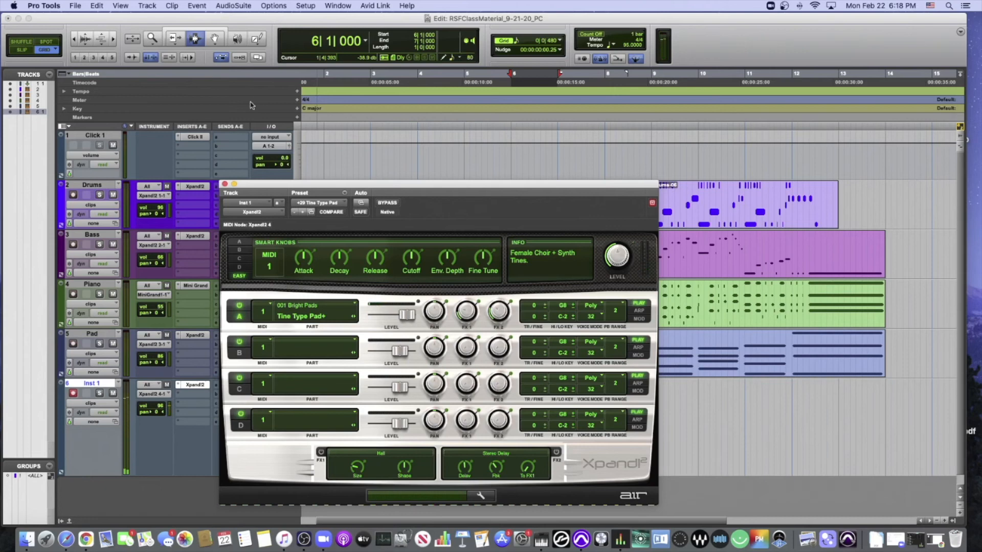
{"action": "left_click", "coordinate": [321, 206]}
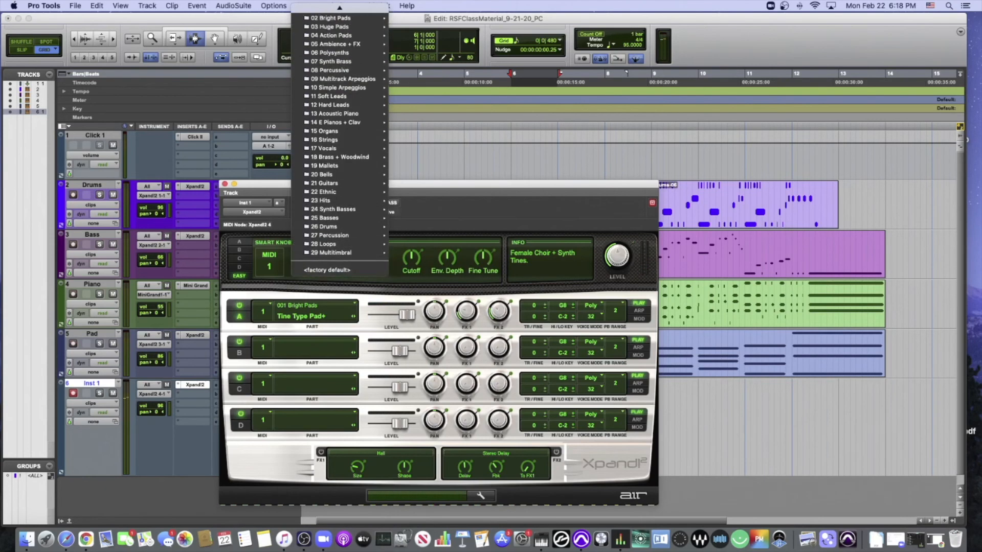
{"action": "mouse_move", "coordinate": [347, 23]}
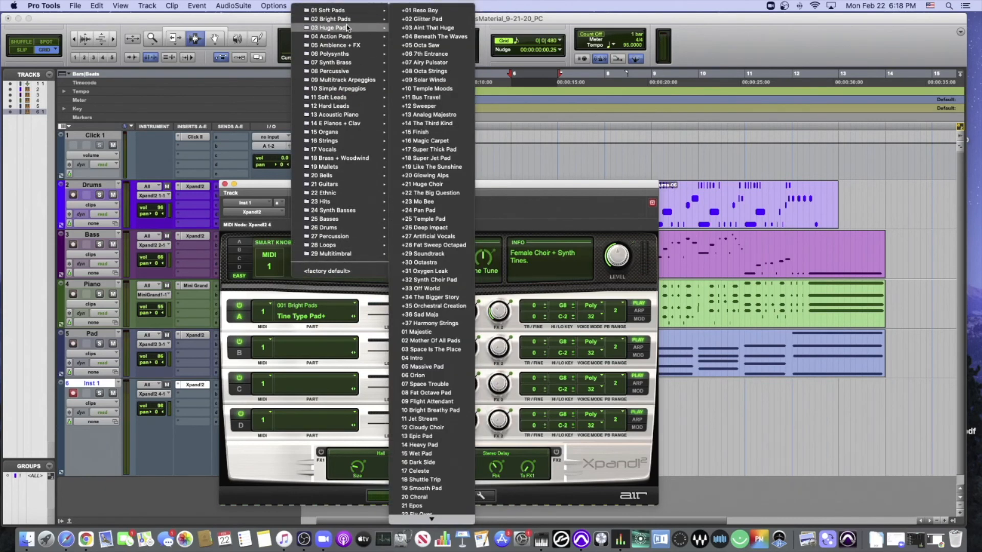
{"action": "left_click", "coordinate": [431, 20]}
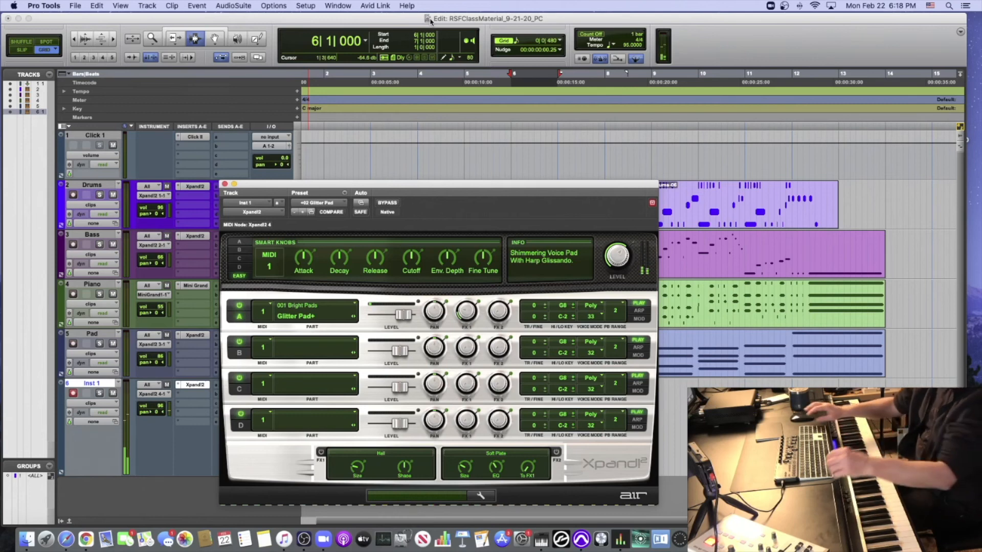
- Load the +29 Soundtrack preset from Huge Pads in Xpand!2 on Inst 1
{"action": "left_click", "coordinate": [321, 204]}
{"action": "mouse_move", "coordinate": [330, 215]}
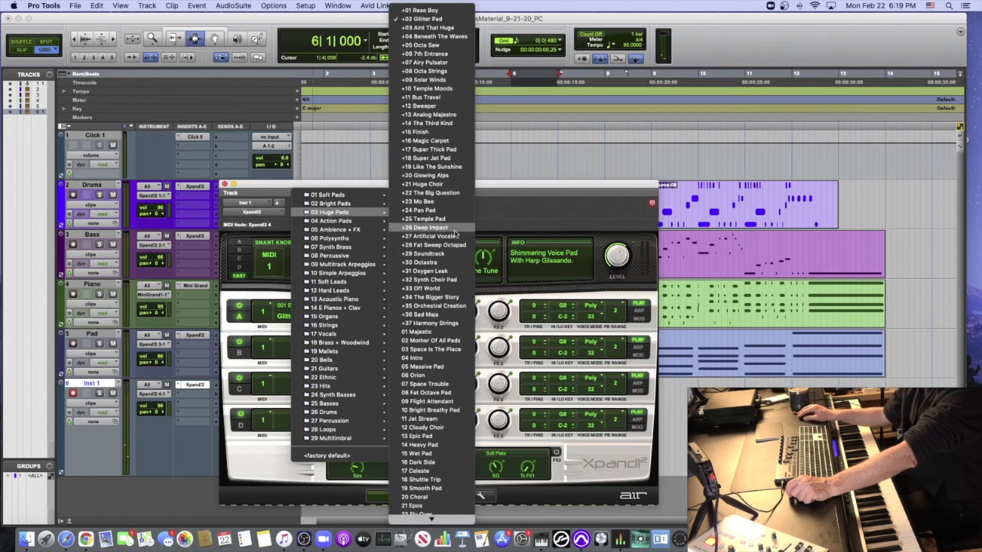
{"action": "left_click", "coordinate": [450, 254]}
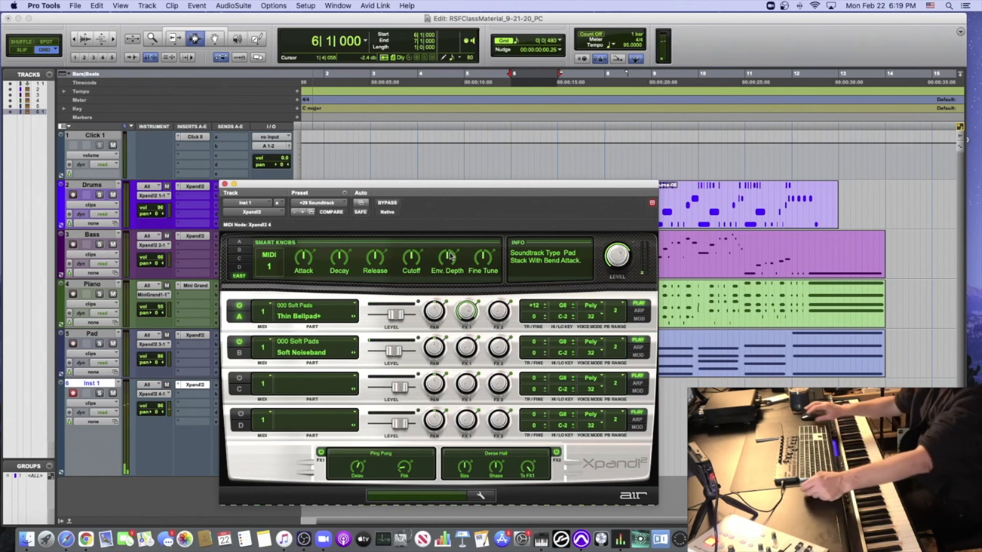
{"action": "left_click", "coordinate": [317, 203]}
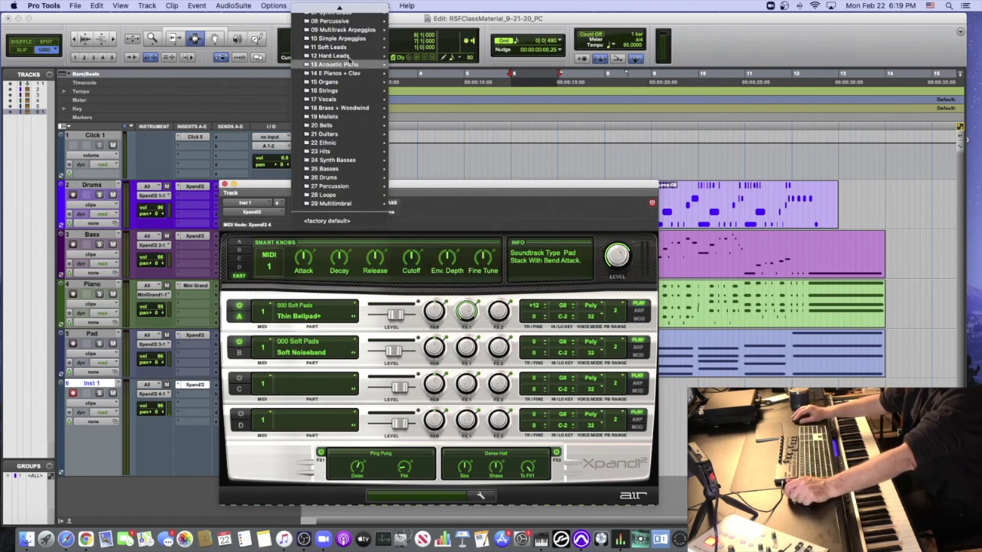
{"action": "mouse_move", "coordinate": [355, 63]}
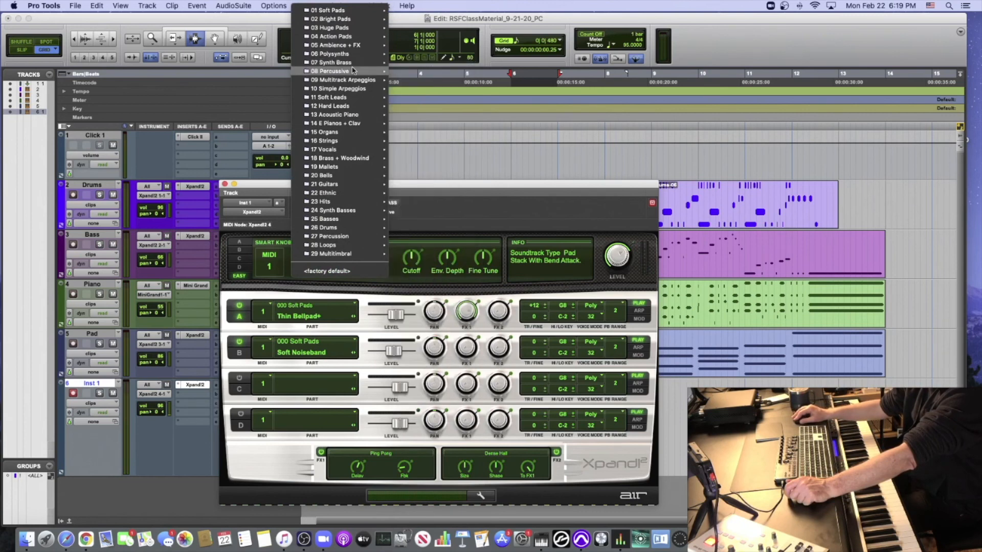
{"action": "left_click", "coordinate": [536, 106]}
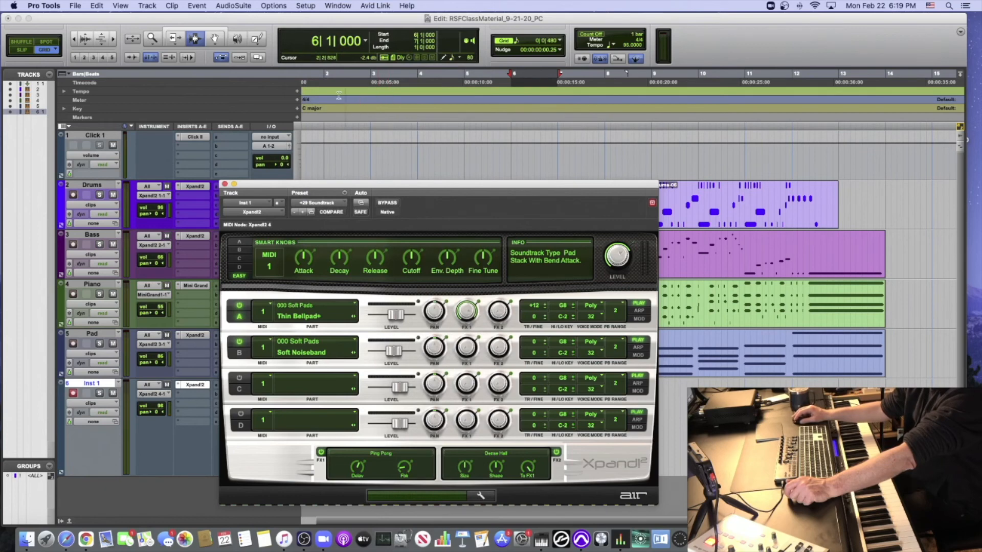
{"action": "left_click", "coordinate": [315, 45]}
{"action": "type", "text": "0"}
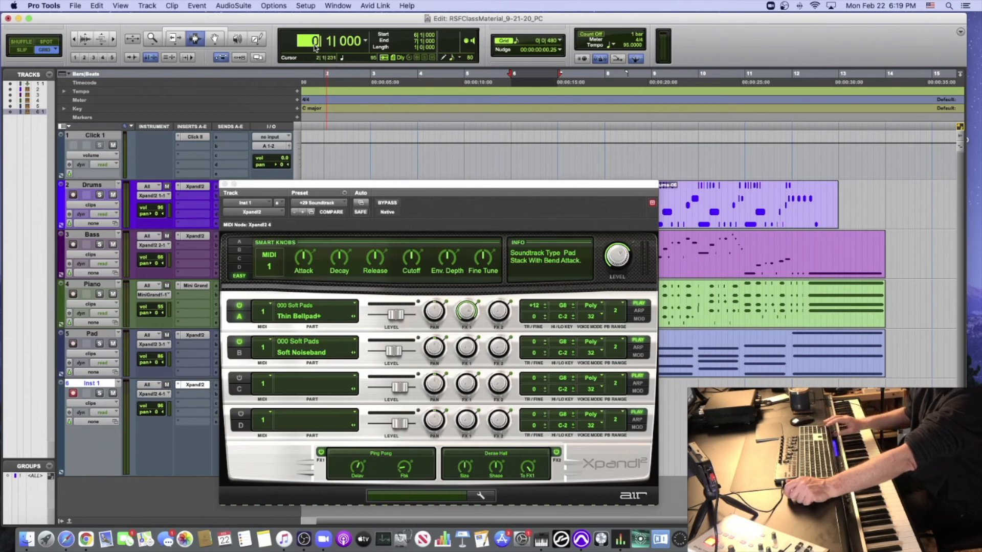
- Examine the Xpand!2 preset categories, including Ethnic, Drums and Multitimbral, and the list of sound categories for part A
{"action": "left_click", "coordinate": [329, 204]}
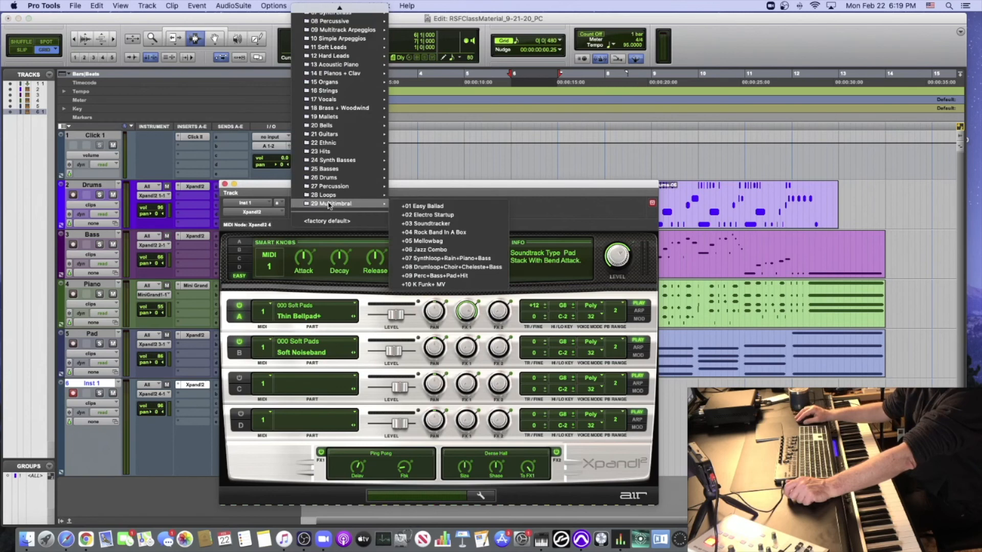
{"action": "mouse_move", "coordinate": [342, 109]}
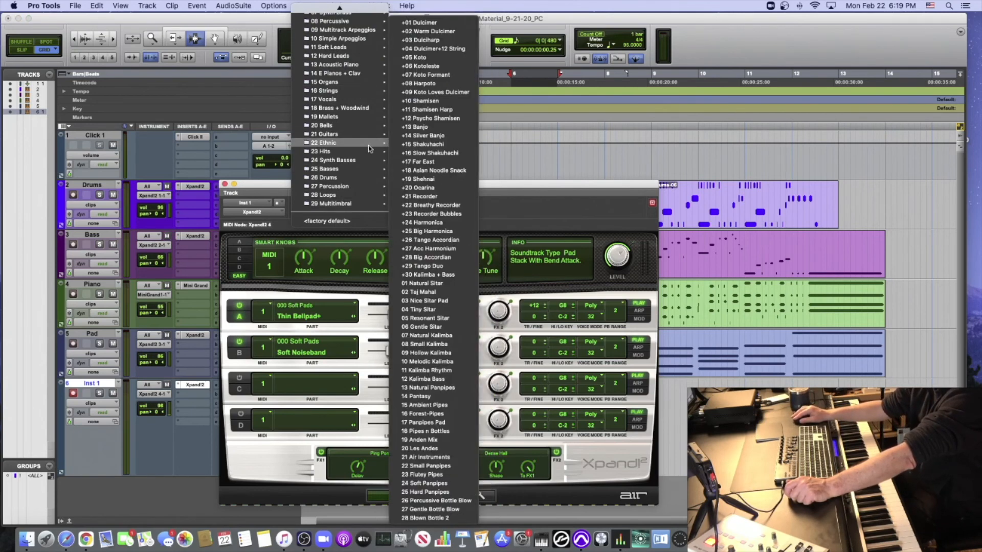
{"action": "mouse_move", "coordinate": [354, 178]}
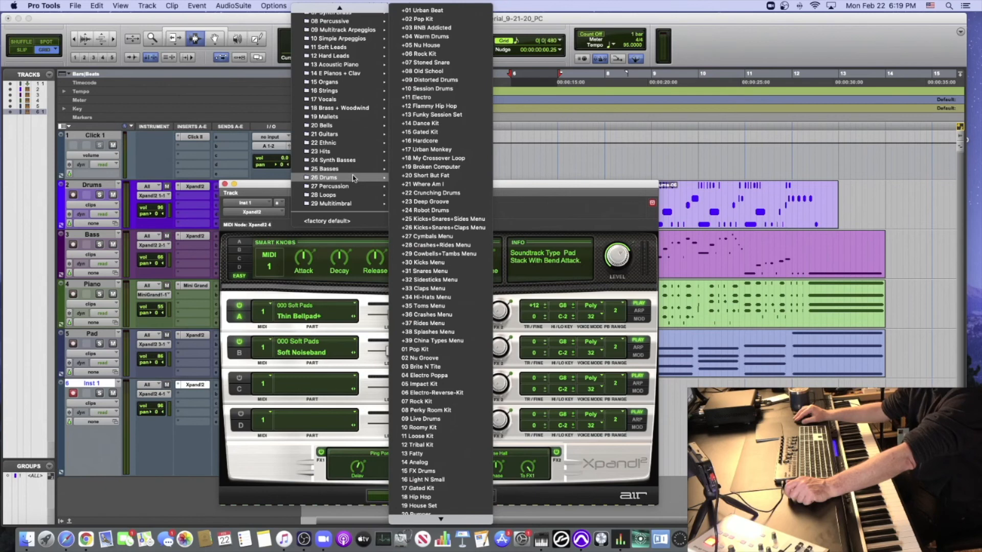
{"action": "left_click", "coordinate": [562, 186]}
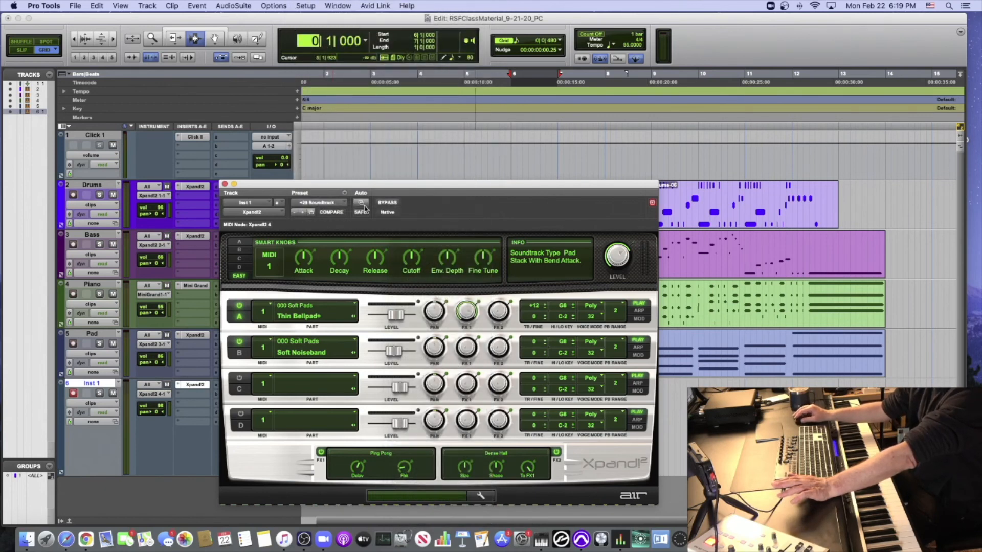
{"action": "left_click", "coordinate": [296, 318]}
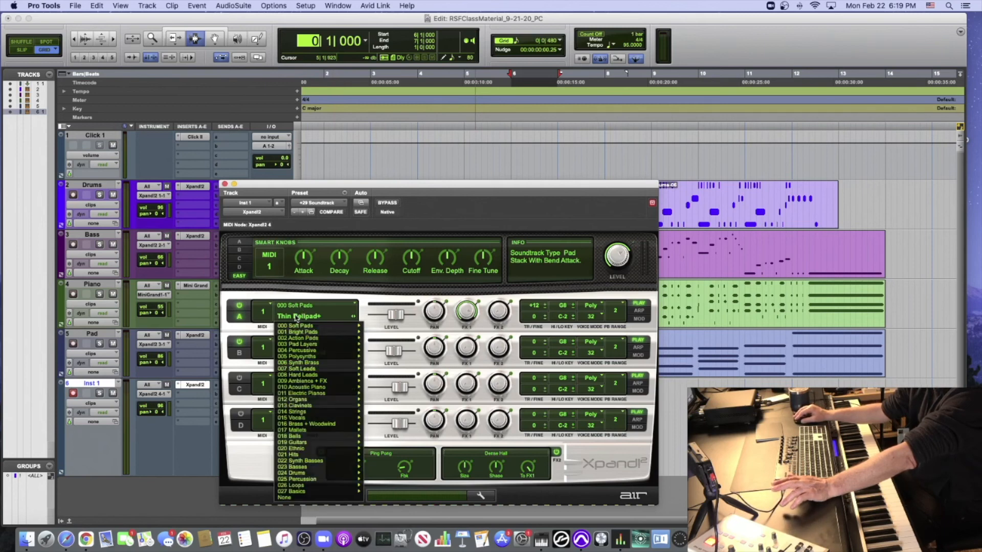
{"action": "left_click", "coordinate": [296, 318]}
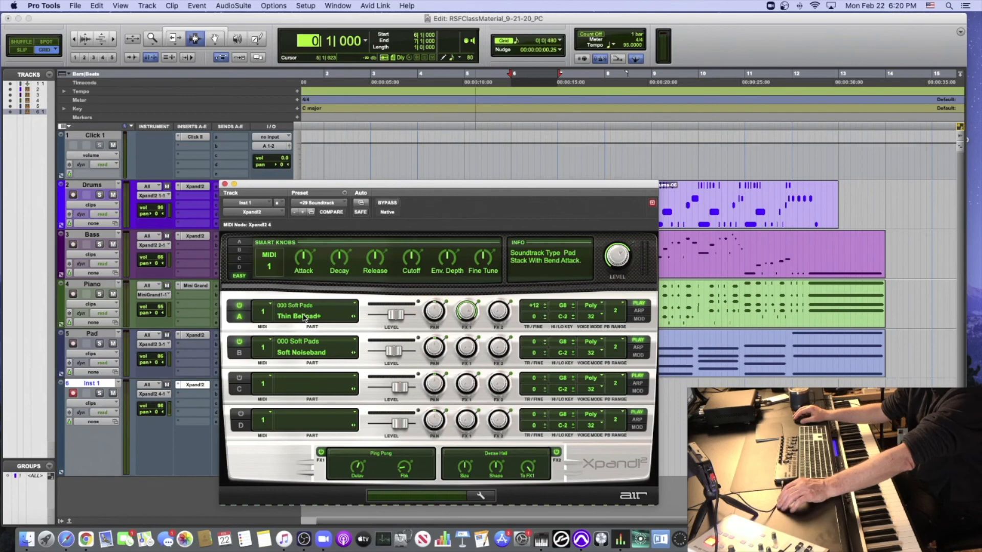
- Load the +02 Female Ooh Wide preset from Vocals in Xpand!2 on the Inst 1 track
{"action": "left_click", "coordinate": [328, 202]}
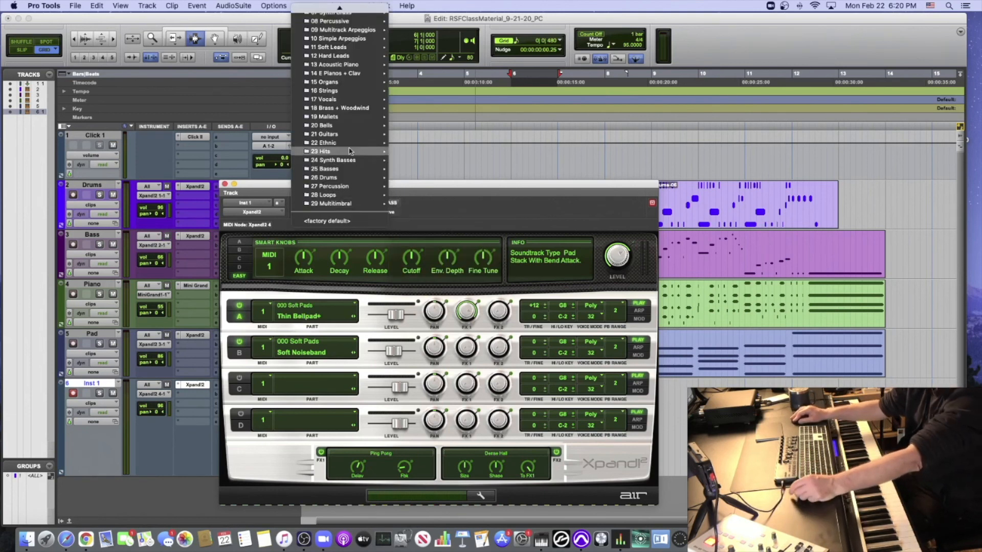
{"action": "mouse_move", "coordinate": [363, 68]}
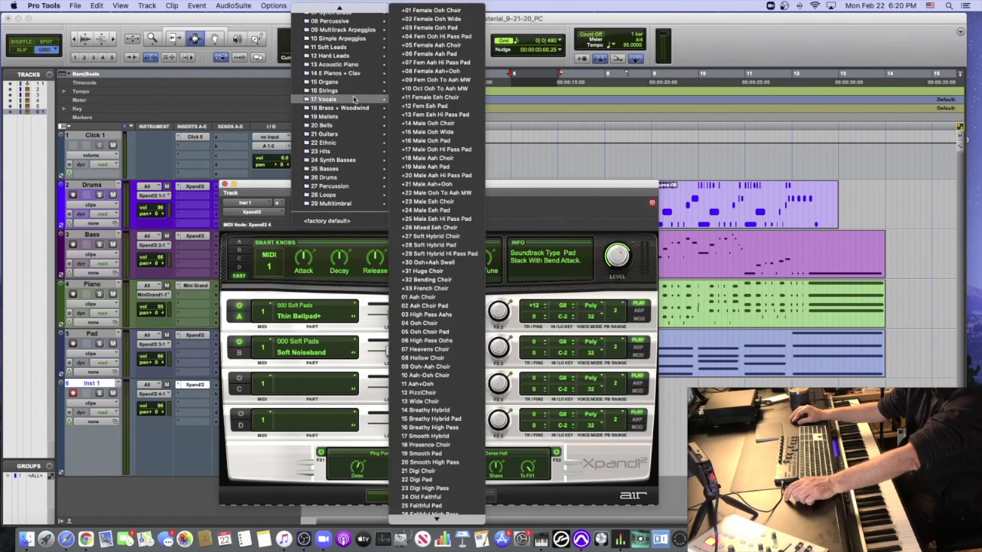
{"action": "left_click", "coordinate": [478, 23]}
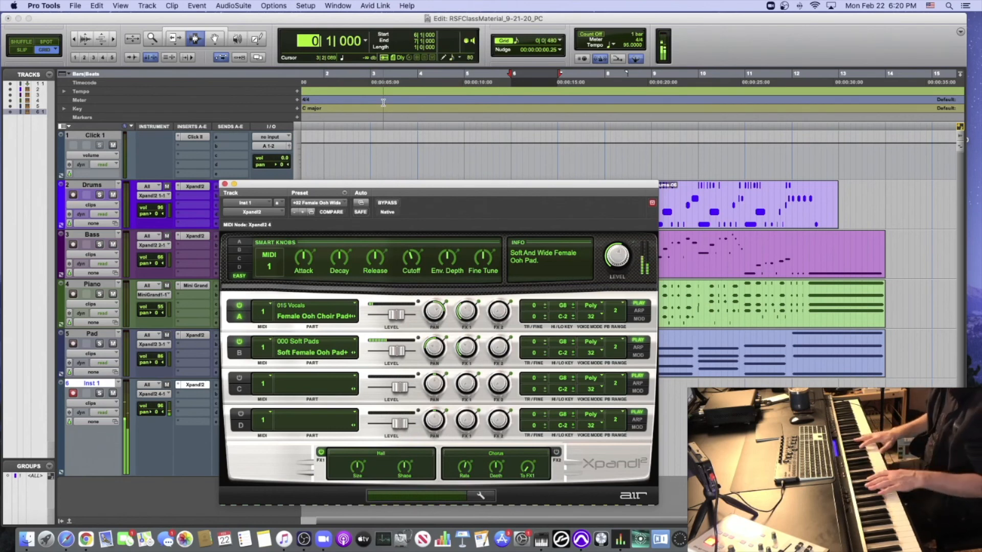
{"action": "scroll", "coordinate": [384, 103], "scroll_direction": "left", "scroll_amount": 2}
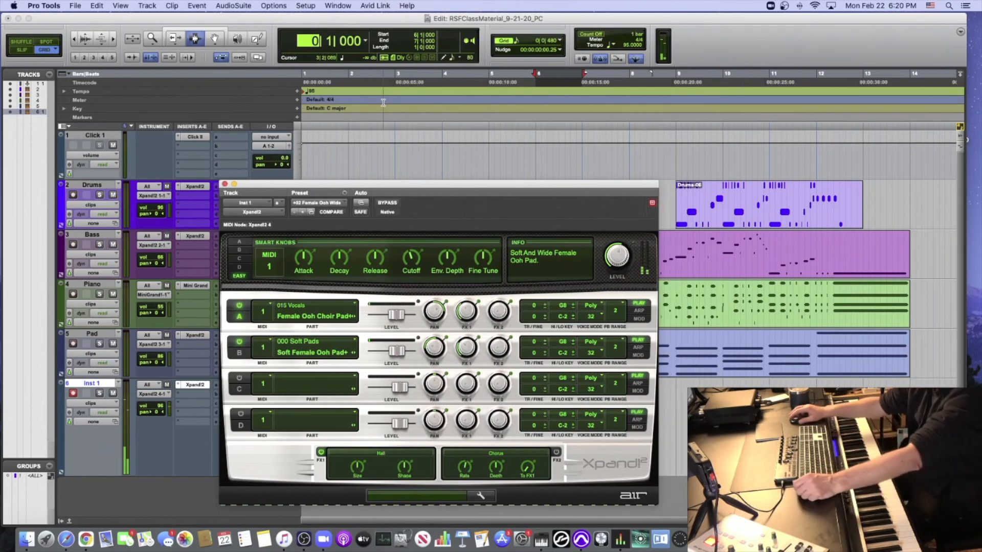
- Look through the Soft Leads and E Pianos + Clav presets and load 08 Tremolo Mark1 in Xpand!2
{"action": "left_click", "coordinate": [321, 203]}
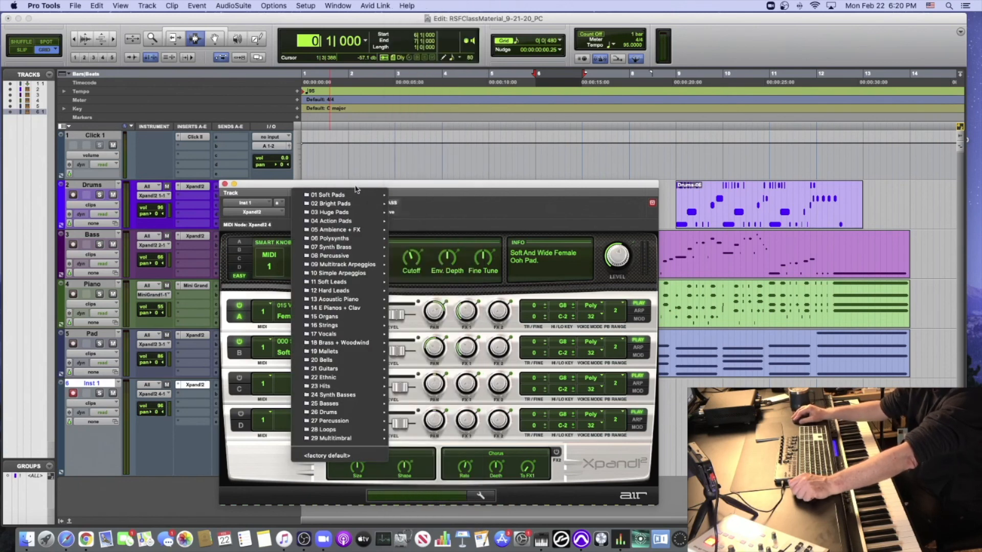
{"action": "mouse_move", "coordinate": [331, 281]}
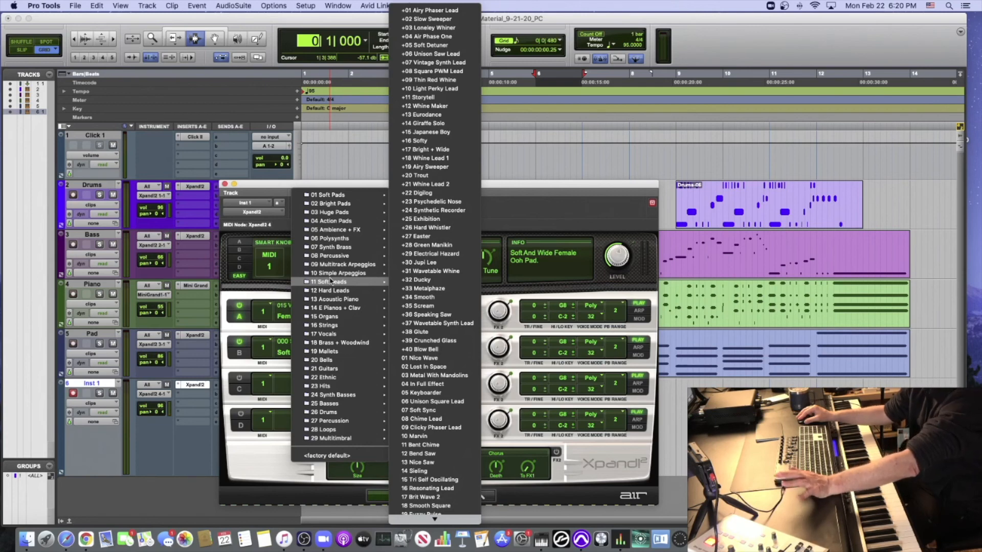
{"action": "mouse_move", "coordinate": [329, 300]}
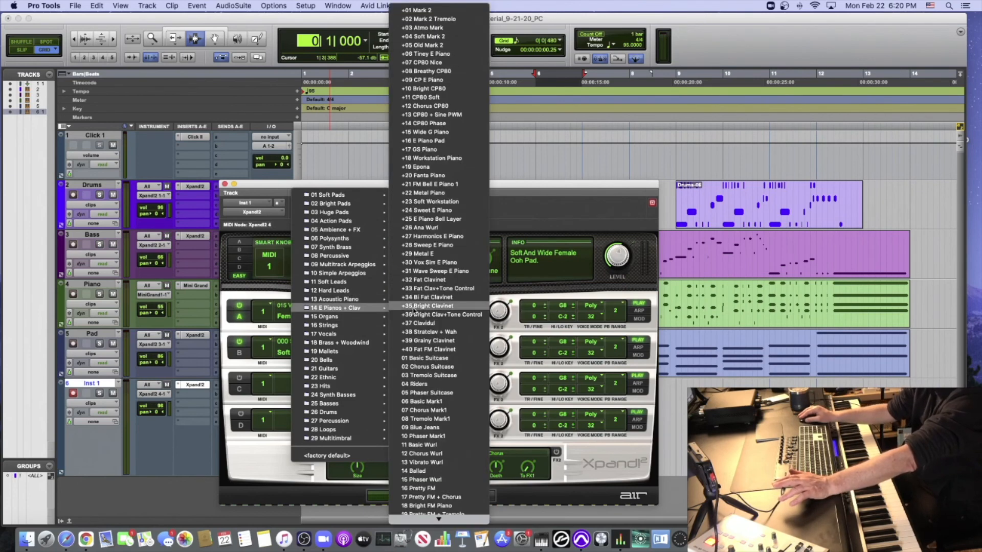
{"action": "mouse_move", "coordinate": [438, 520]}
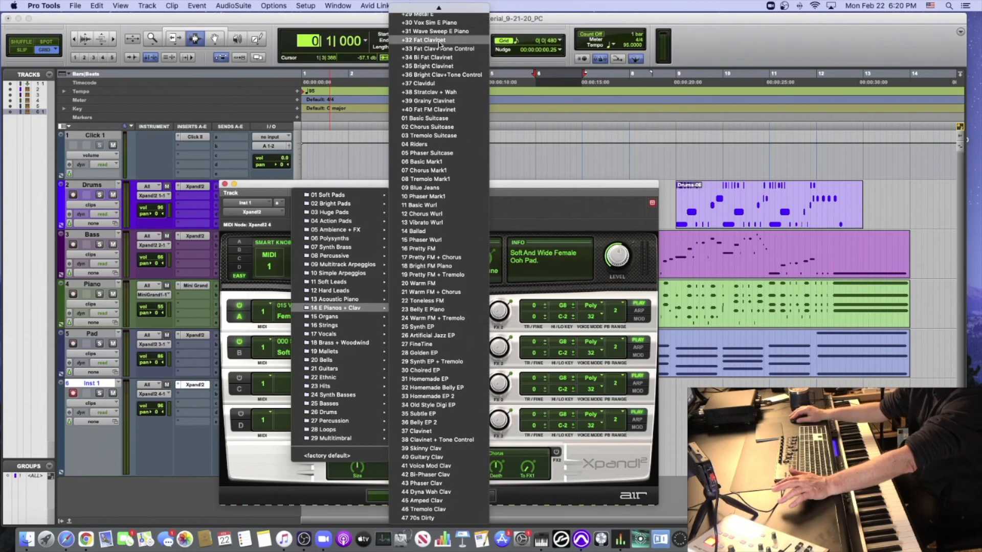
{"action": "scroll", "coordinate": [437, 46], "scroll_direction": "up", "scroll_amount": 10}
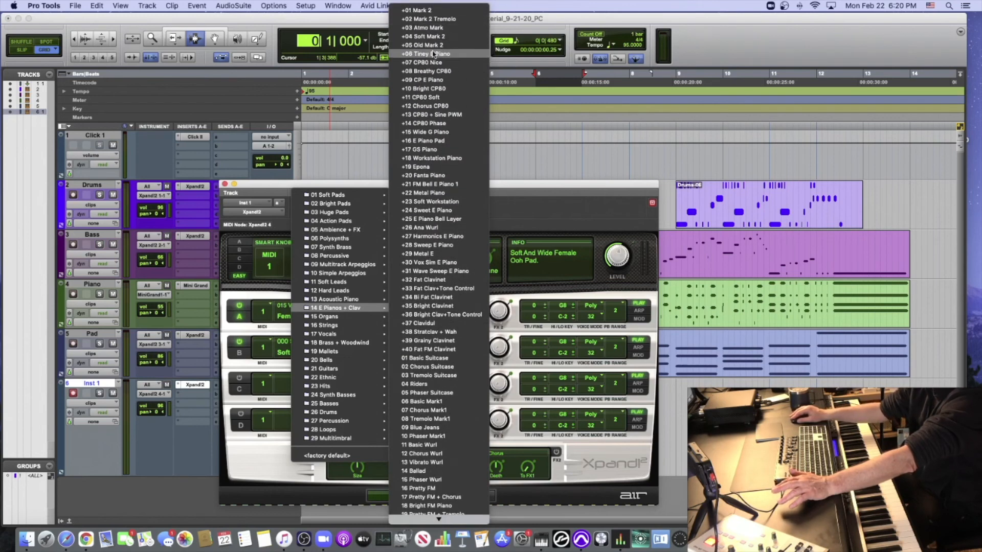
{"action": "scroll", "coordinate": [439, 455], "scroll_direction": "down", "scroll_amount": 4}
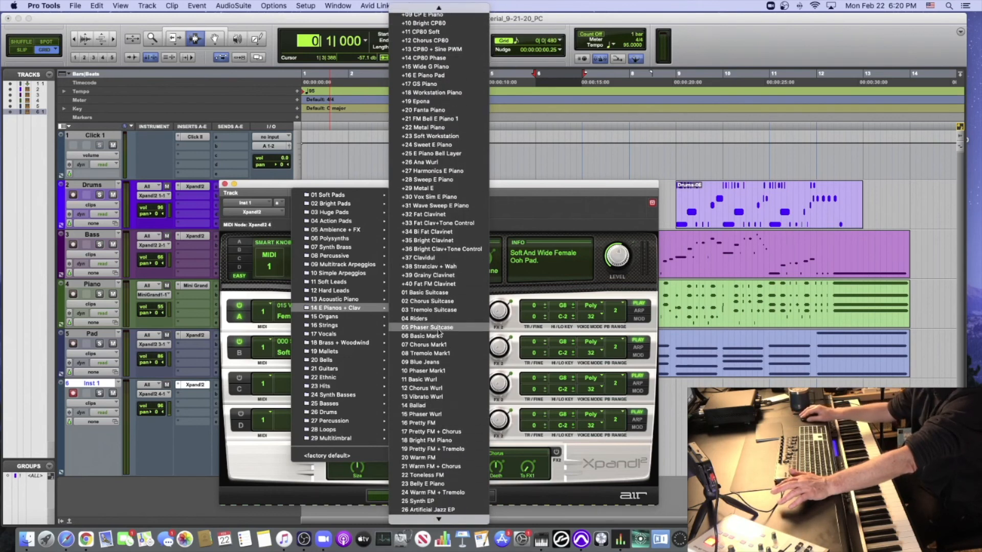
{"action": "left_click", "coordinate": [440, 354]}
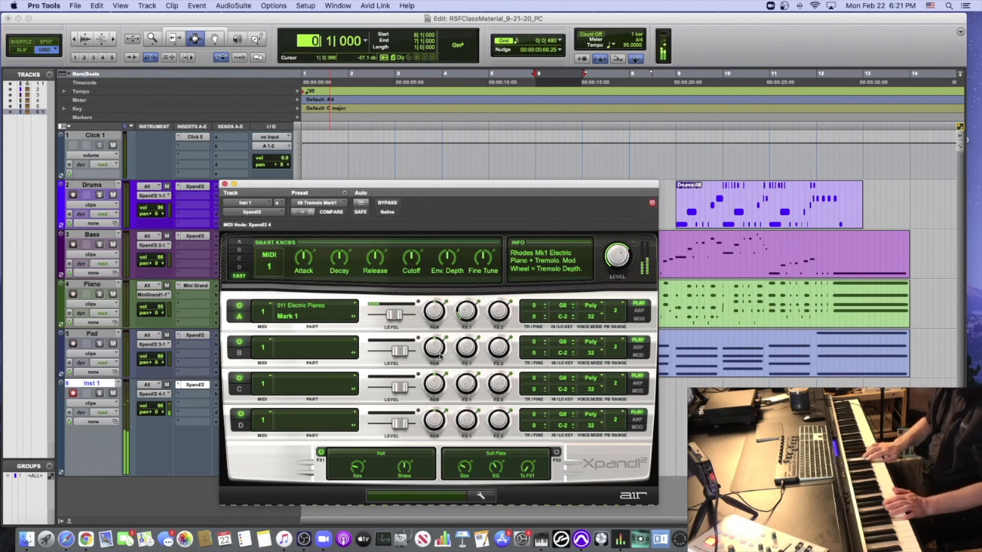
- Load the +41 Oboe preset from Brass + Woodwind in Xpand!2
{"action": "left_click", "coordinate": [328, 204]}
{"action": "mouse_move", "coordinate": [328, 355]}
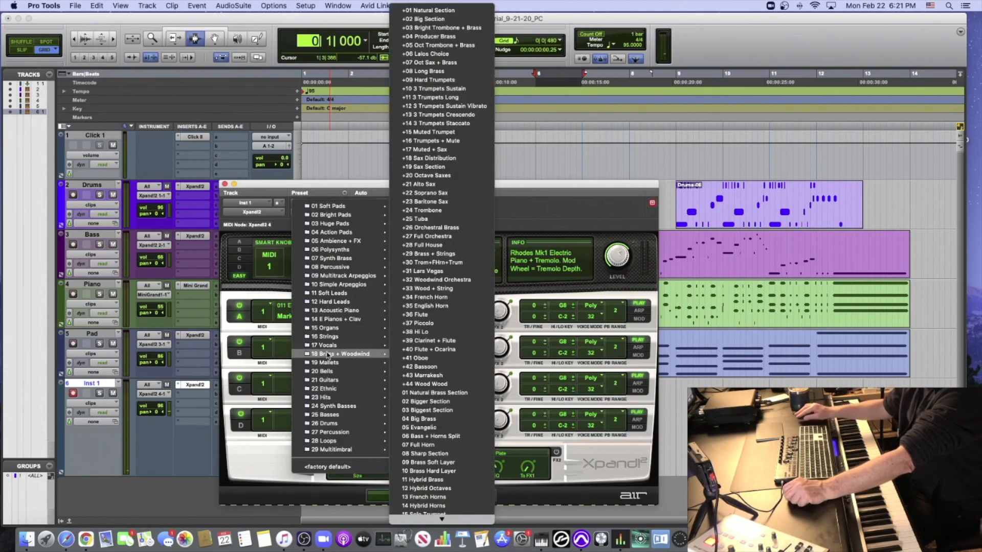
{"action": "left_click", "coordinate": [449, 357]}
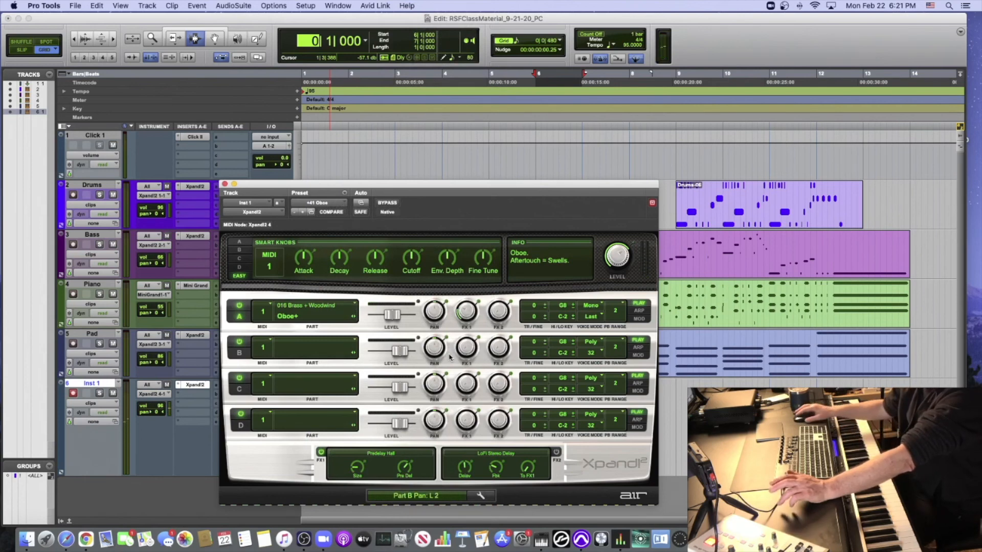
- Load the +13 Dumbek preset from Percussion in Xpand!2
{"action": "left_click", "coordinate": [319, 201]}
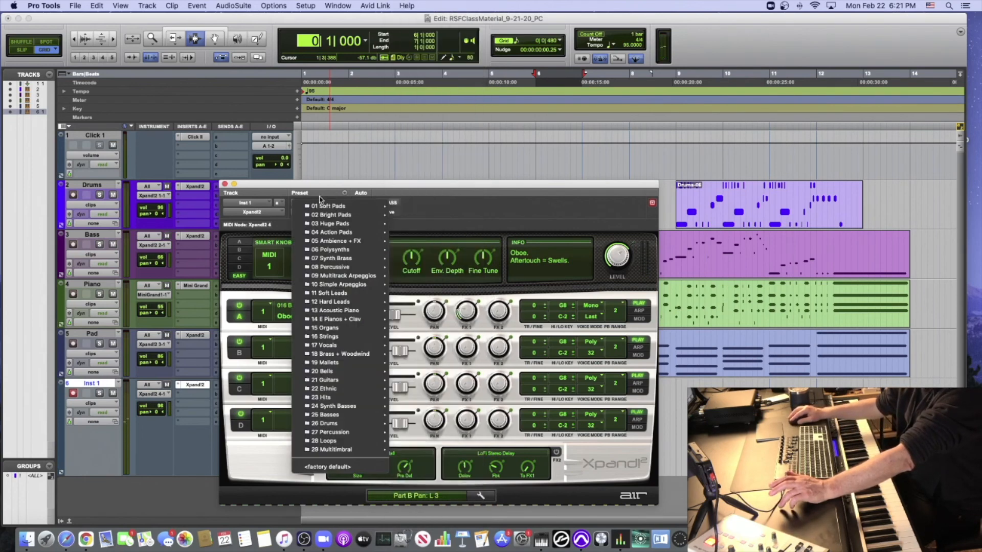
{"action": "mouse_move", "coordinate": [346, 434]}
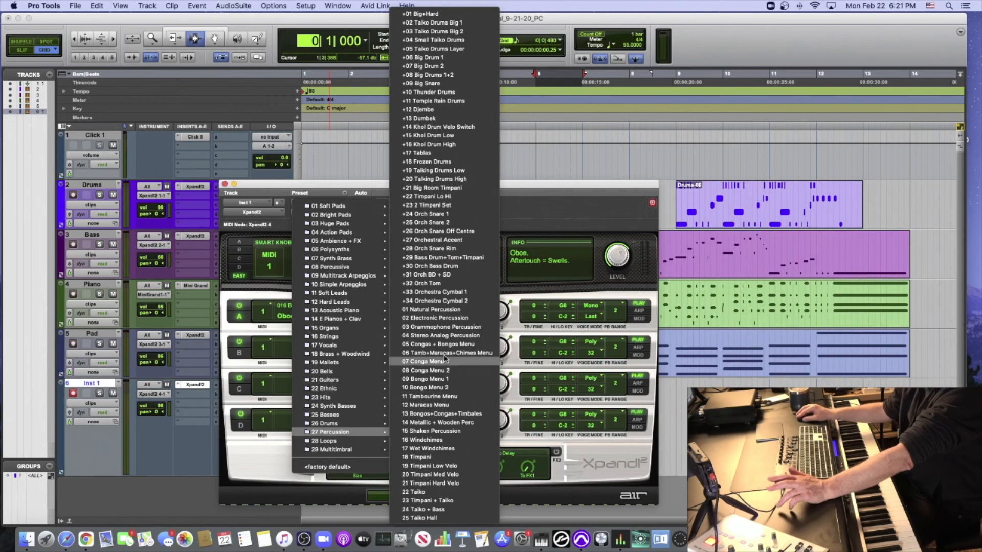
{"action": "left_click", "coordinate": [448, 118]}
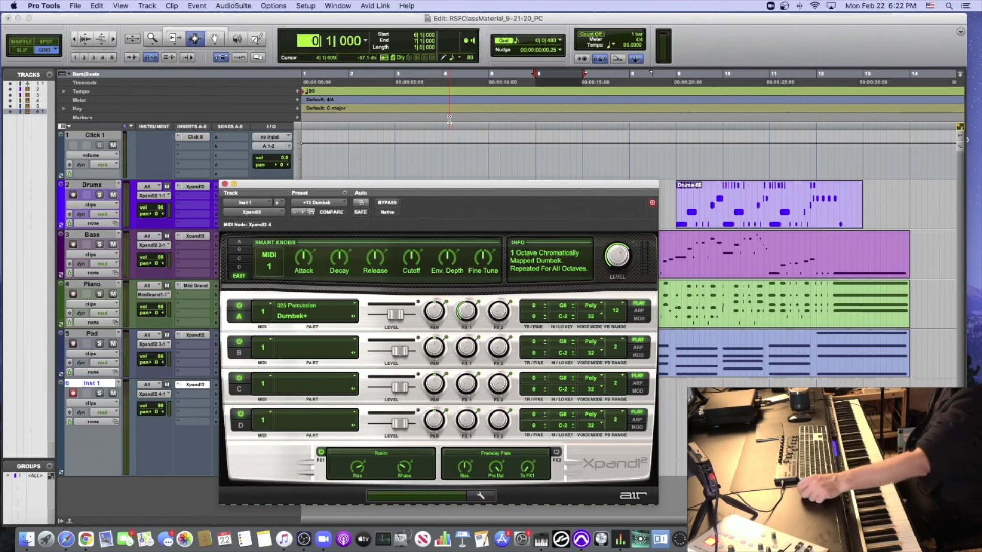
- Close the Xpand!2 window and place the edit cursor at the start of bar 3 in the timeline
{"action": "left_click", "coordinate": [225, 185]}
{"action": "left_click", "coordinate": [396, 169]}
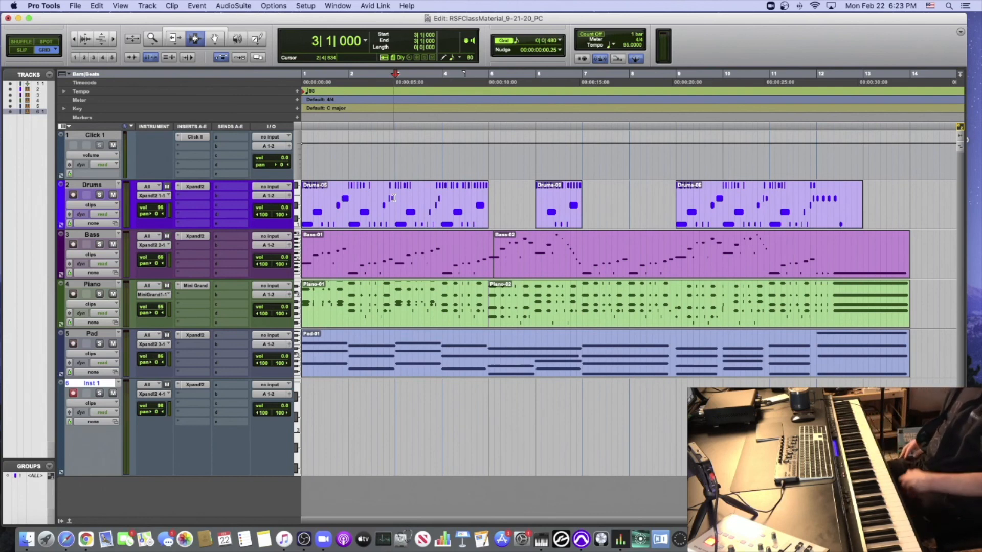
{"action": "scroll", "coordinate": [287, 250], "scroll_direction": "down", "scroll_amount": 1}
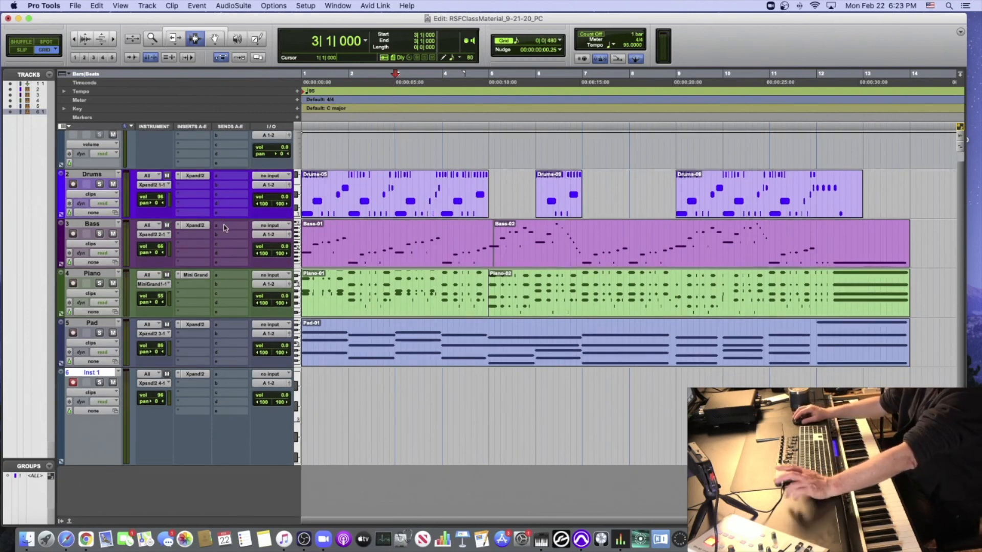
{"action": "scroll", "coordinate": [225, 228], "scroll_direction": "up", "scroll_amount": 1}
{"action": "scroll", "coordinate": [228, 228], "scroll_direction": "right", "scroll_amount": 2}
{"action": "scroll", "coordinate": [228, 228], "scroll_direction": "left", "scroll_amount": 2}
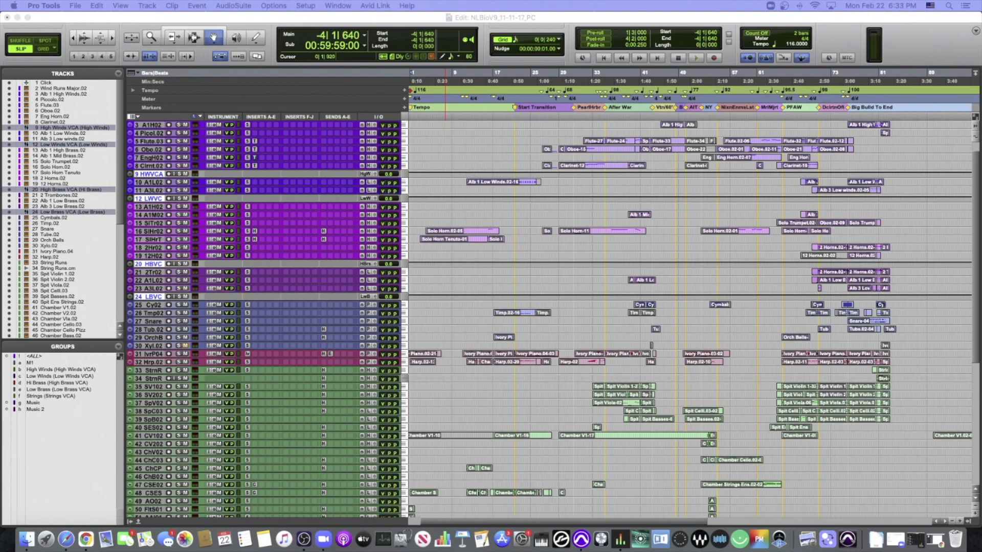
- Look over the full track list of the NLBioV9_11-11-17_PC session and increase the height of all tracks by three sizes
{"action": "scroll", "coordinate": [435, 141], "scroll_direction": "up", "scroll_amount": 2}
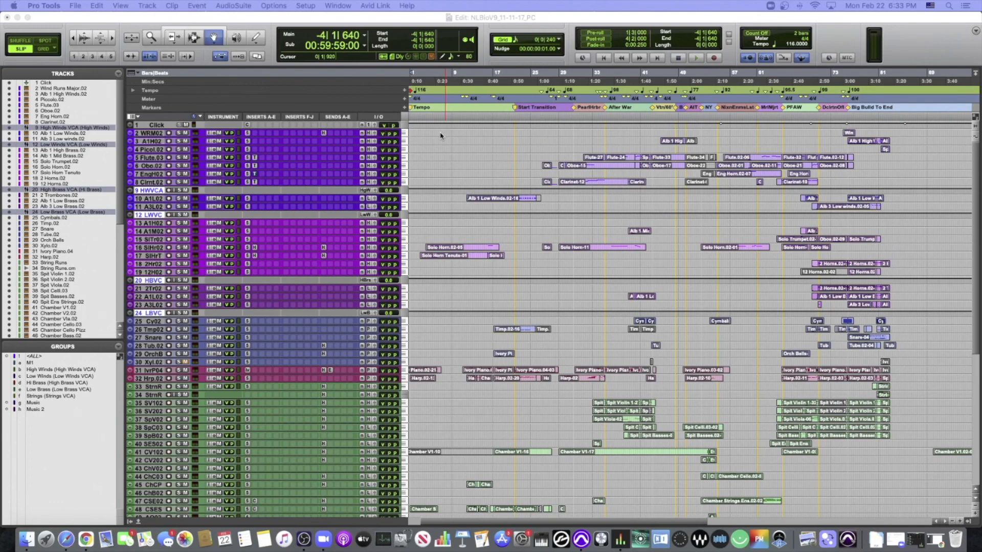
{"action": "scroll", "coordinate": [440, 136], "scroll_direction": "down", "scroll_amount": 15}
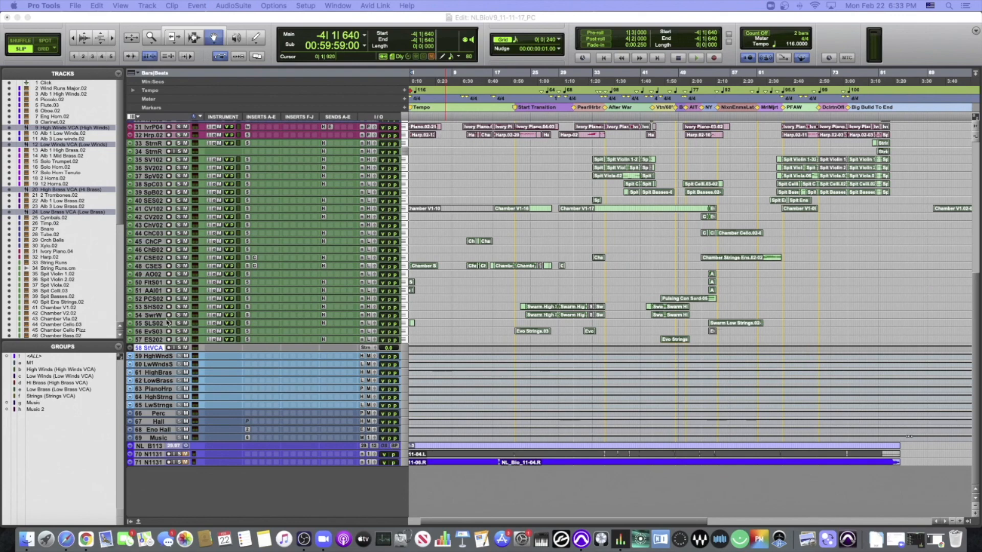
{"action": "scroll", "coordinate": [278, 413], "scroll_direction": "up", "scroll_amount": 10}
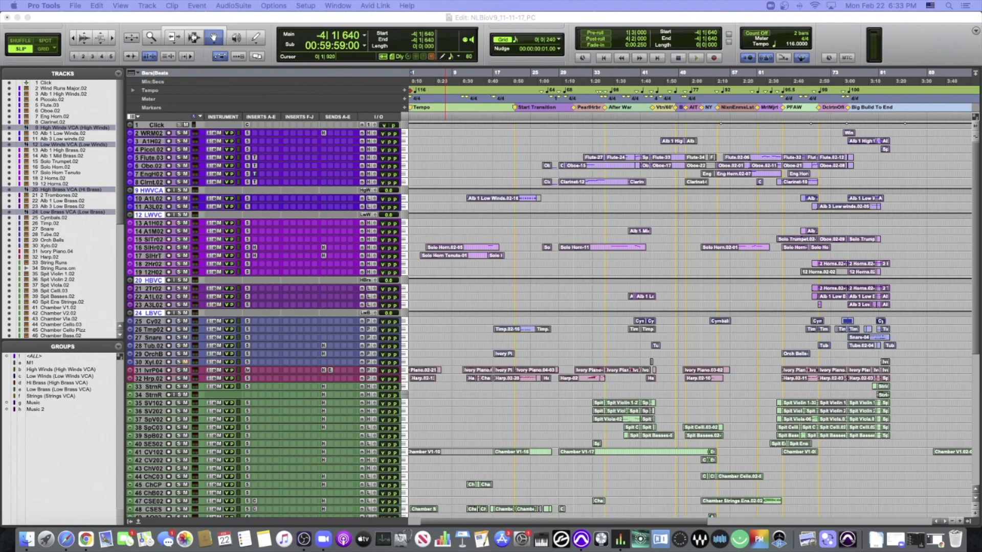
{"action": "left_click", "coordinate": [150, 17]}
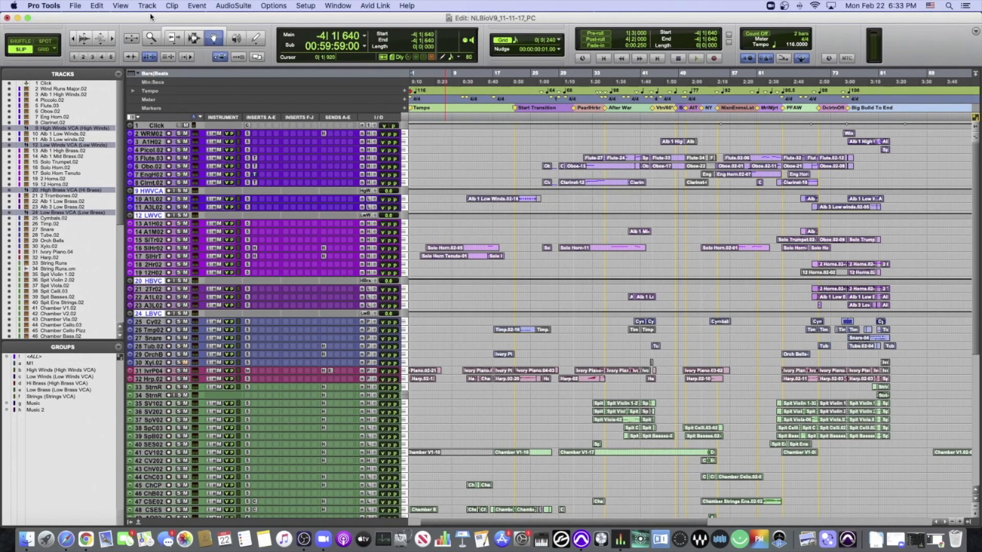
{"action": "key", "text": "ctrl+alt+Up"}
{"action": "key", "text": "ctrl+alt+Up"}
{"action": "key", "text": "ctrl+alt+Up"}
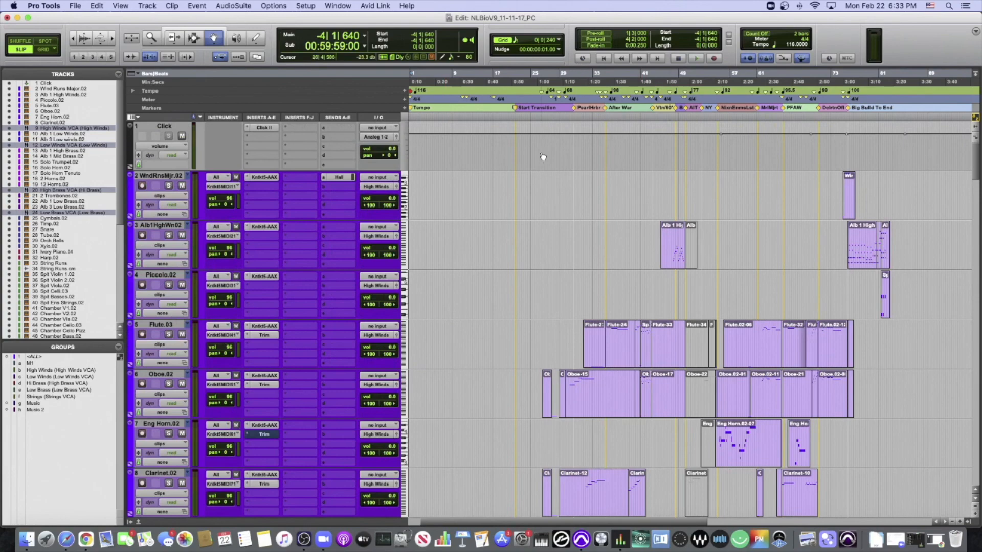
- Examine the woodwind instrument tracks and the High Winds and Low Winds VCA tracks
{"action": "scroll", "coordinate": [532, 158], "scroll_direction": "down", "scroll_amount": 5}
{"action": "scroll", "coordinate": [534, 159], "scroll_direction": "up", "scroll_amount": 5}
{"action": "scroll", "coordinate": [169, 281], "scroll_direction": "down", "scroll_amount": 6}
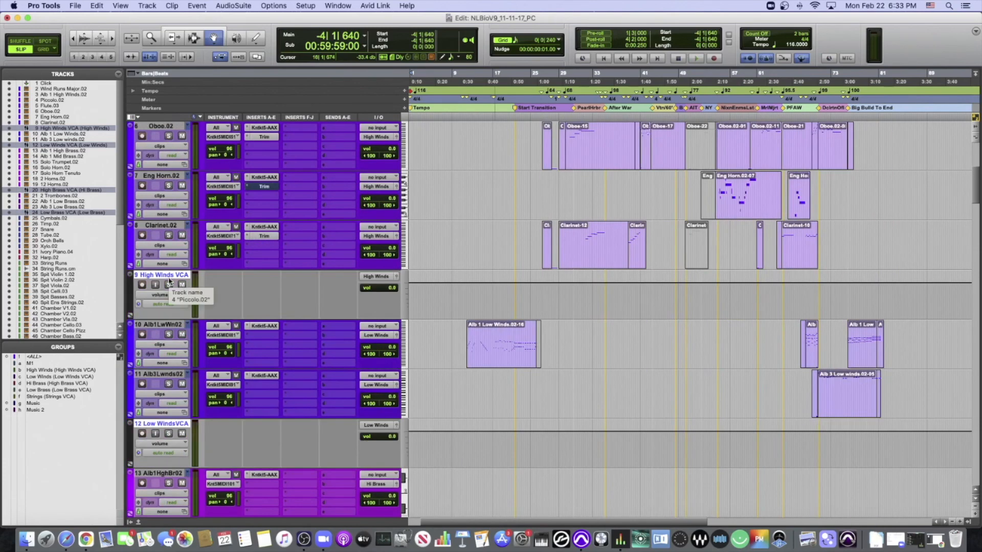
- Examine the brass, percussion, piano, harp and string tracks, their VCA tracks and the submix tracks further down the session
{"action": "scroll", "coordinate": [172, 281], "scroll_direction": "down", "scroll_amount": 2}
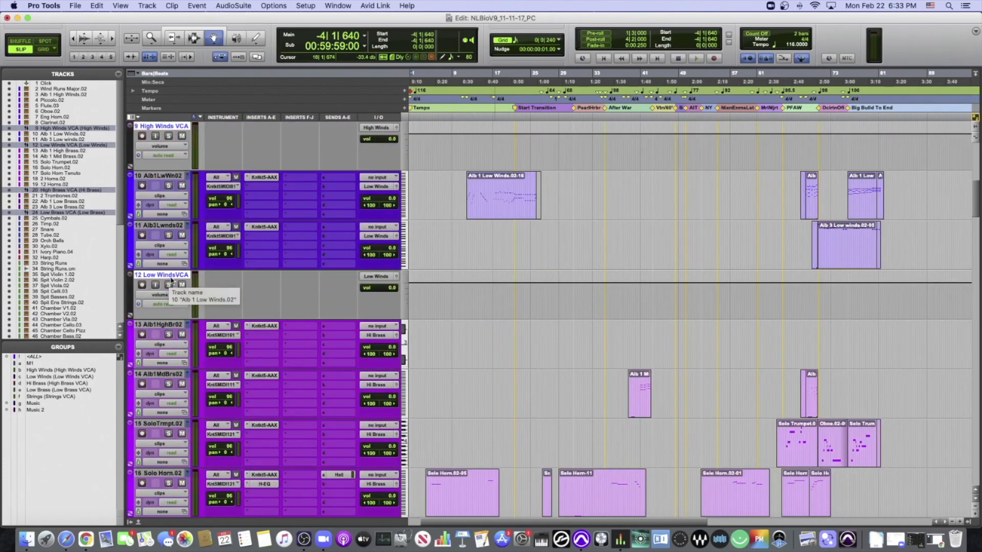
{"action": "scroll", "coordinate": [169, 325], "scroll_direction": "down", "scroll_amount": 4}
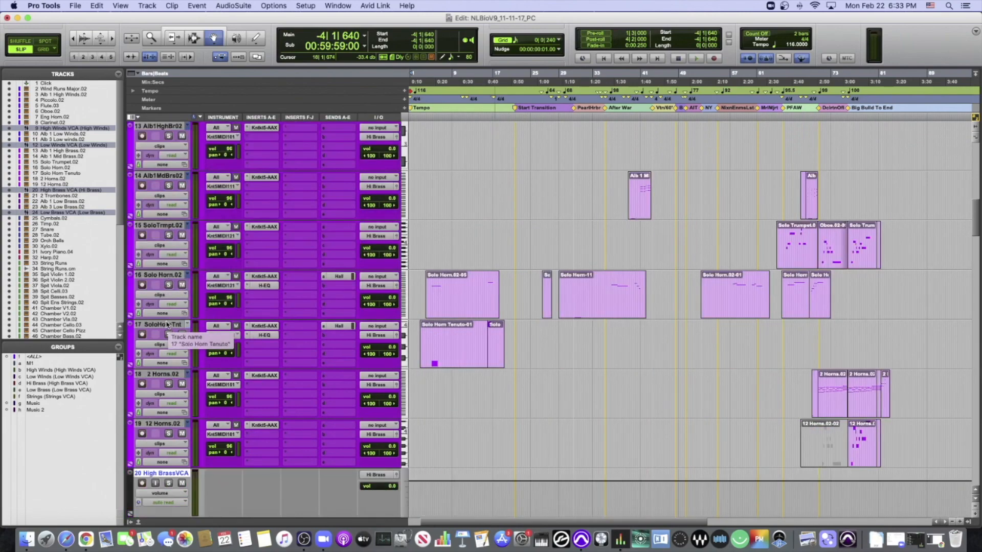
{"action": "scroll", "coordinate": [168, 324], "scroll_direction": "down", "scroll_amount": 7}
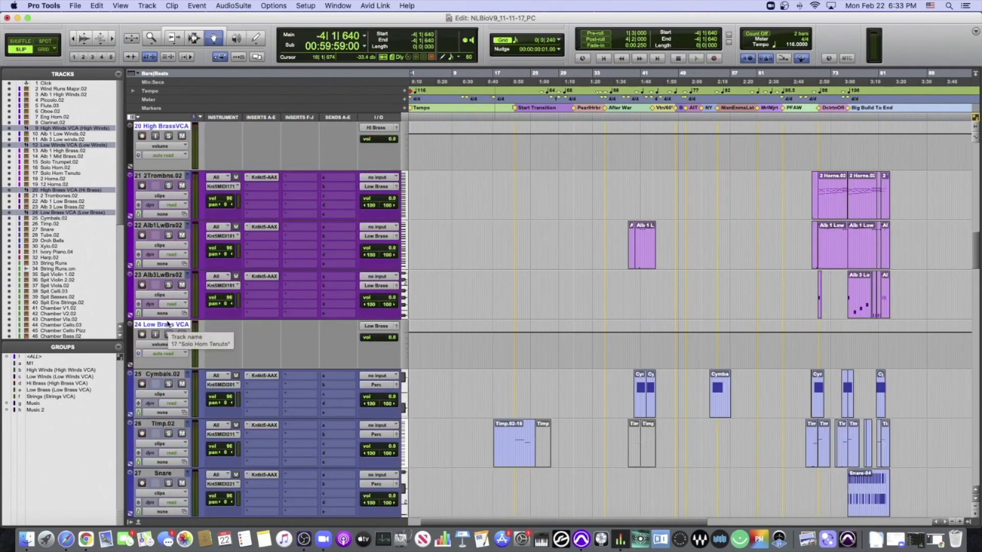
{"action": "scroll", "coordinate": [168, 324], "scroll_direction": "down", "scroll_amount": 2}
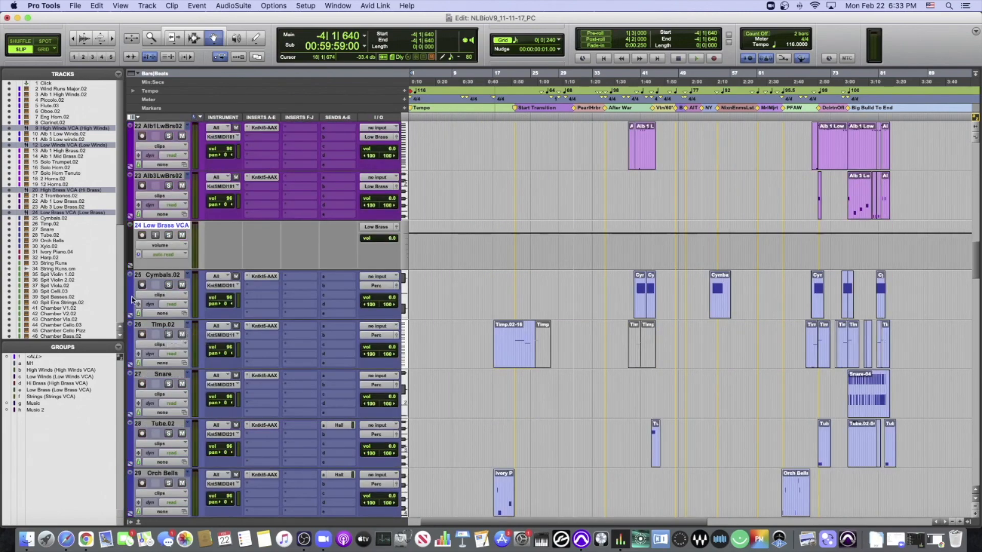
{"action": "scroll", "coordinate": [147, 302], "scroll_direction": "down", "scroll_amount": 7}
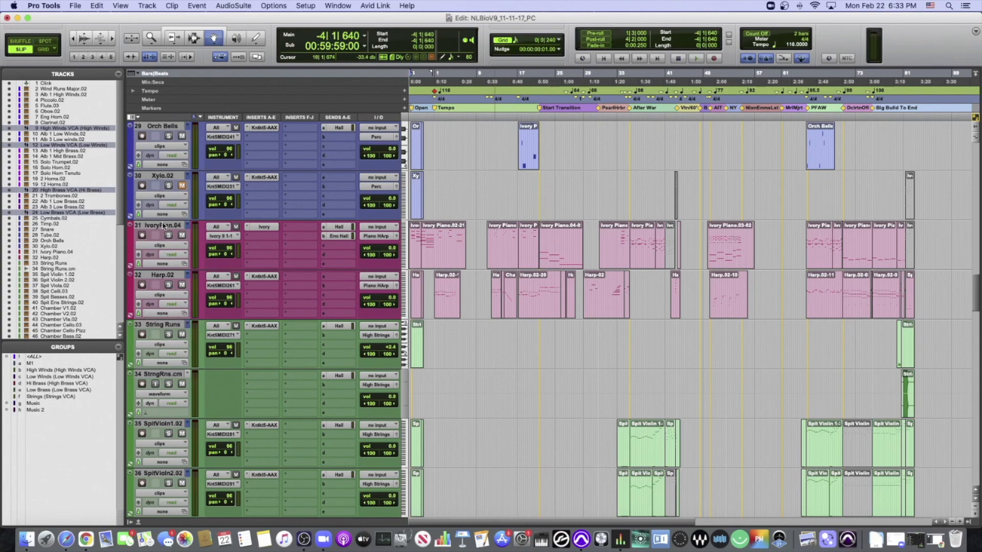
{"action": "scroll", "coordinate": [170, 312], "scroll_direction": "down", "scroll_amount": 13}
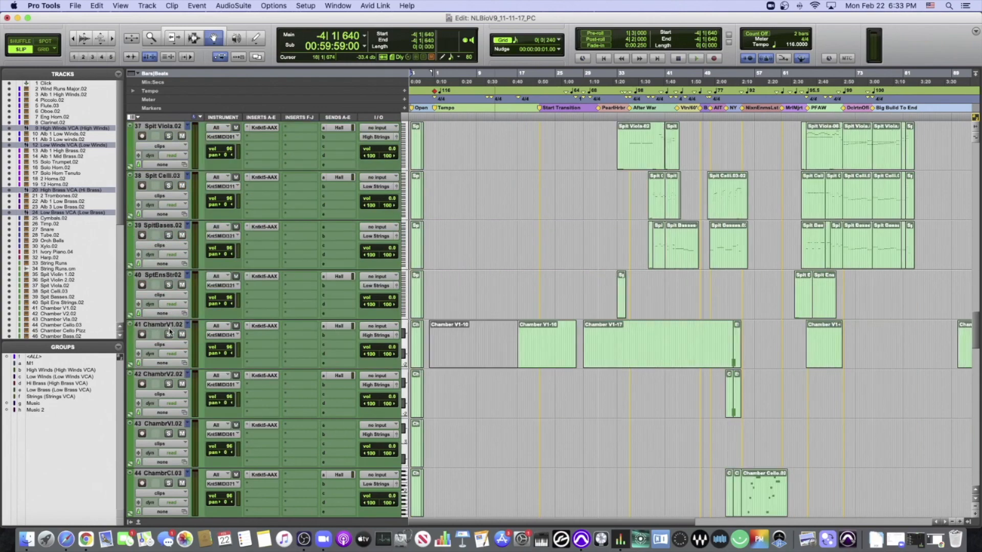
{"action": "scroll", "coordinate": [170, 331], "scroll_direction": "down", "scroll_amount": 13}
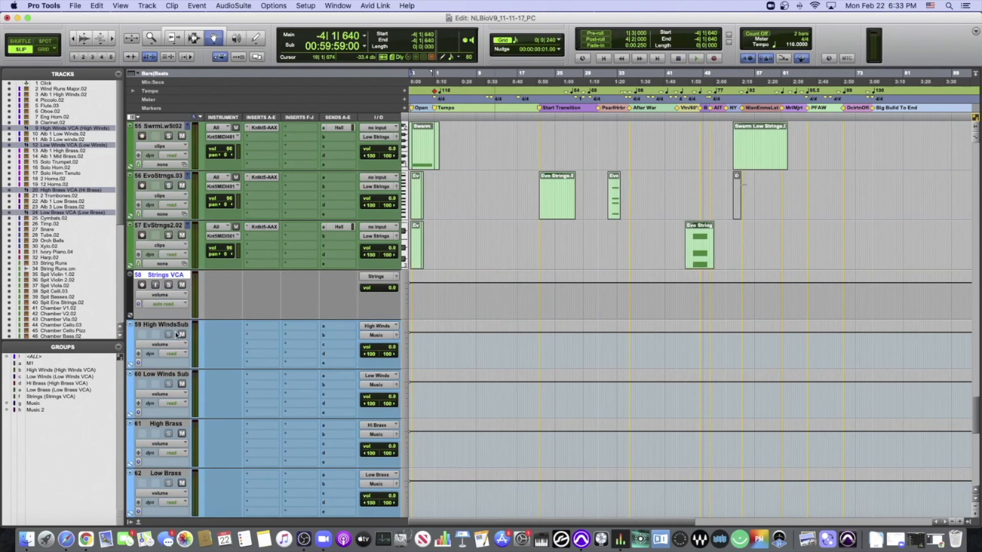
{"action": "scroll", "coordinate": [181, 337], "scroll_direction": "down", "scroll_amount": 5}
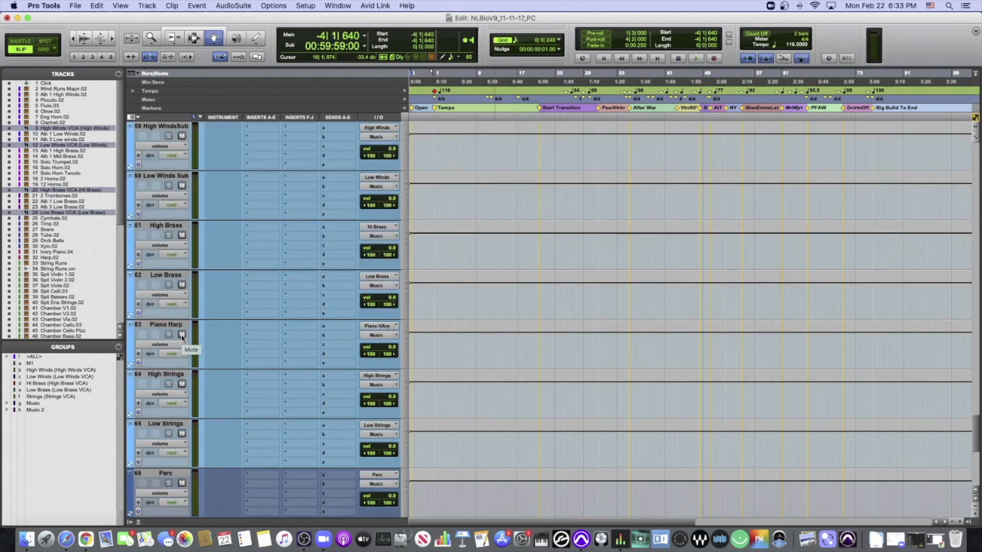
- Replace the missing plug-in on the Hall track's first insert with the stereo FabFilter Pro-R reverb, and close its window
{"action": "scroll", "coordinate": [182, 337], "scroll_direction": "down", "scroll_amount": 3}
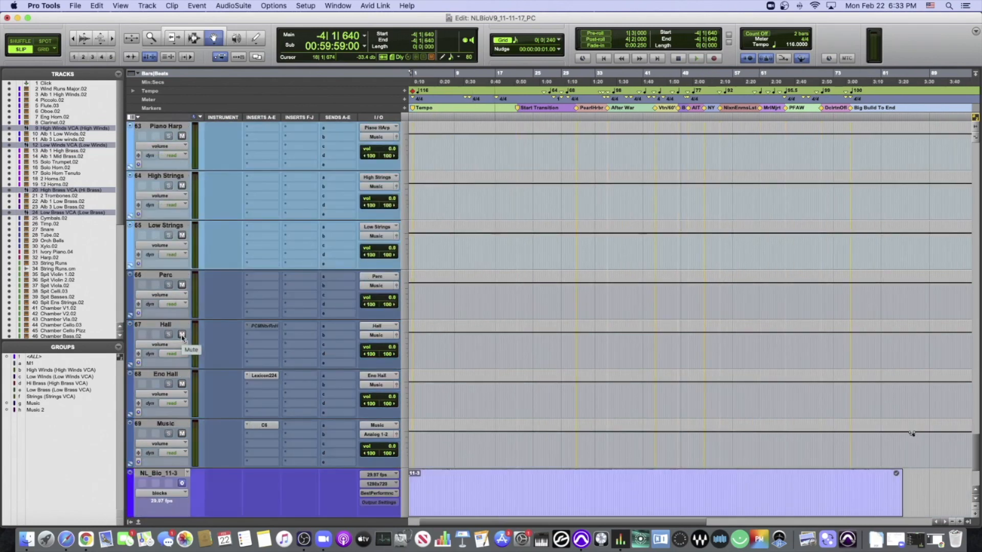
{"action": "left_click", "coordinate": [251, 327]}
{"action": "mouse_move", "coordinate": [329, 322]}
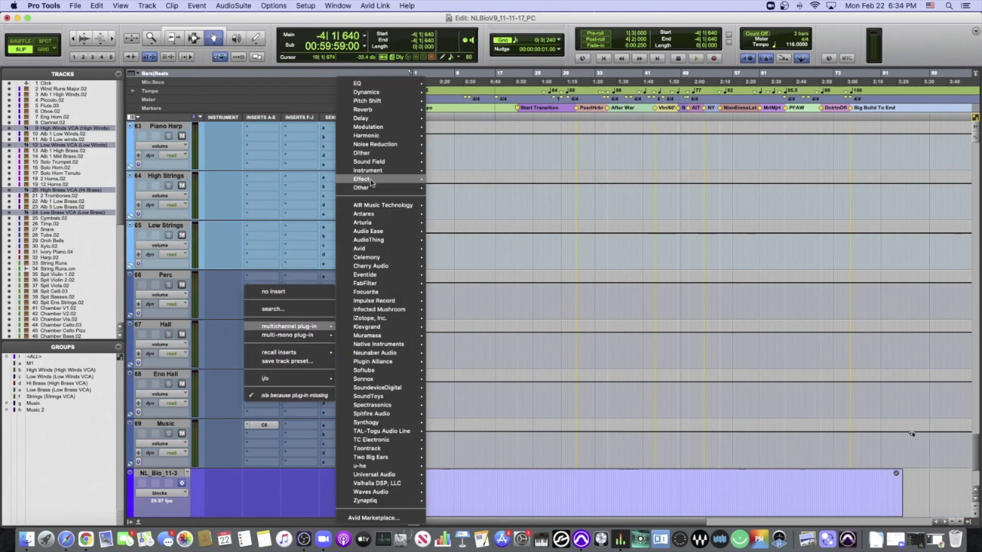
{"action": "mouse_move", "coordinate": [371, 183]}
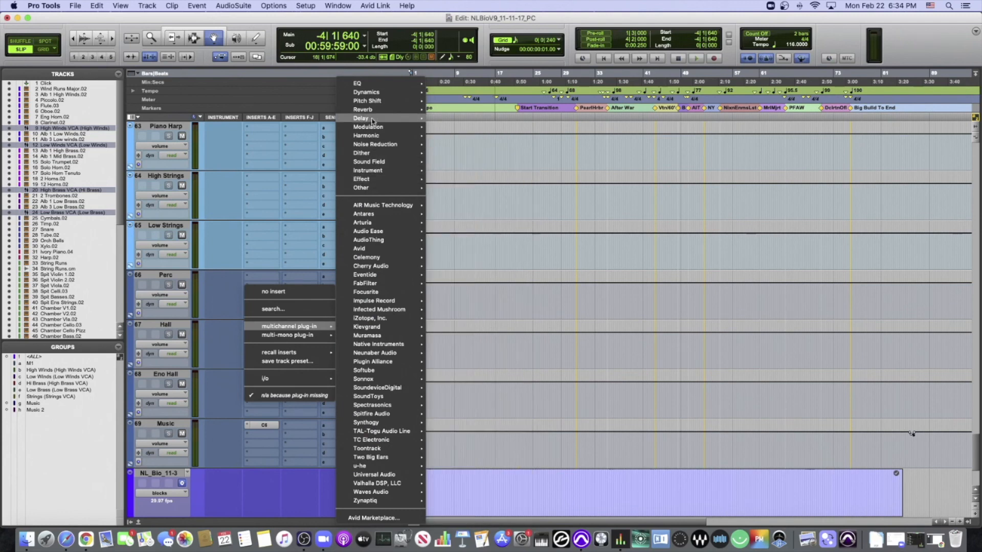
{"action": "mouse_move", "coordinate": [376, 110]}
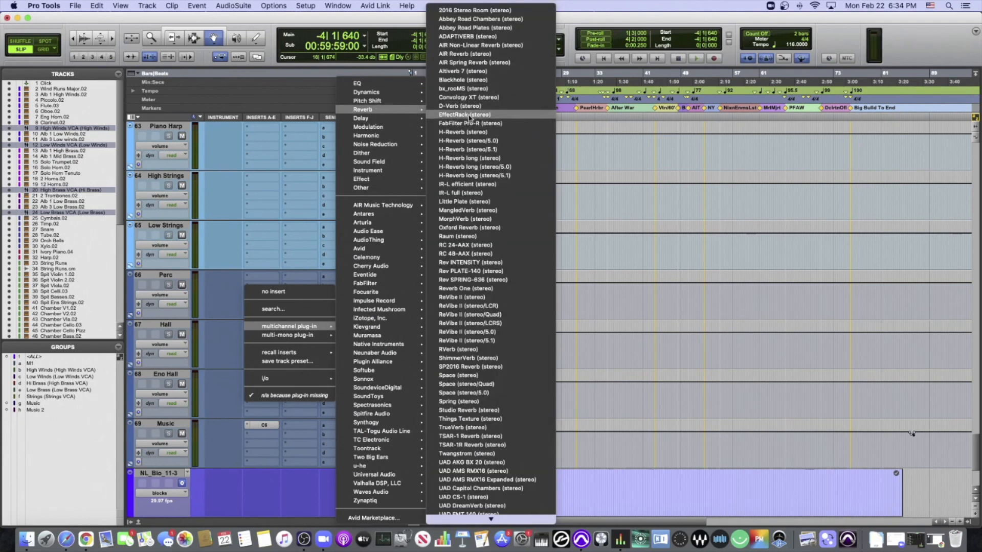
{"action": "left_click", "coordinate": [470, 123]}
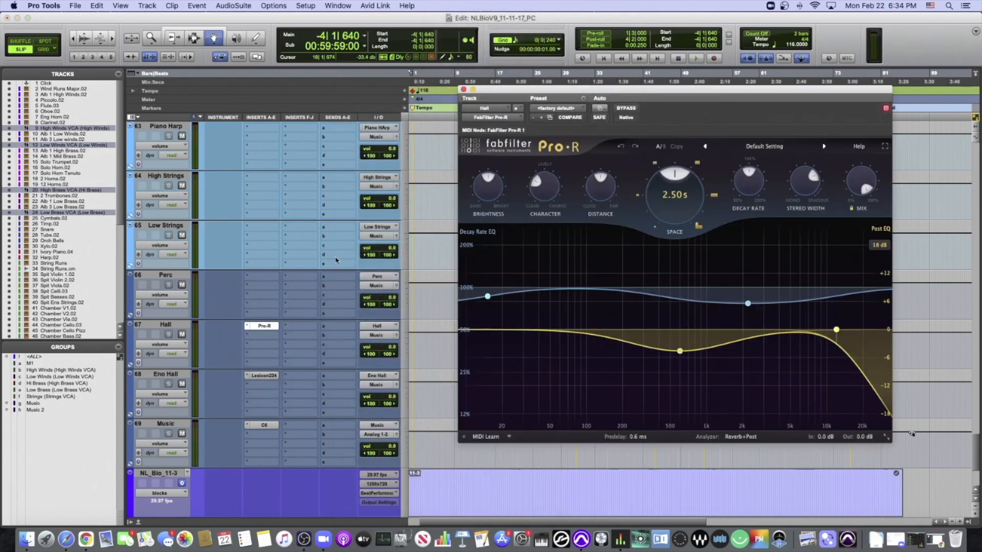
{"action": "left_click", "coordinate": [464, 89]}
- Zoom in on the opening clips at the start of the timeline and set the playback start to -4|3|163
{"action": "scroll", "coordinate": [441, 183], "scroll_direction": "up", "scroll_amount": 20}
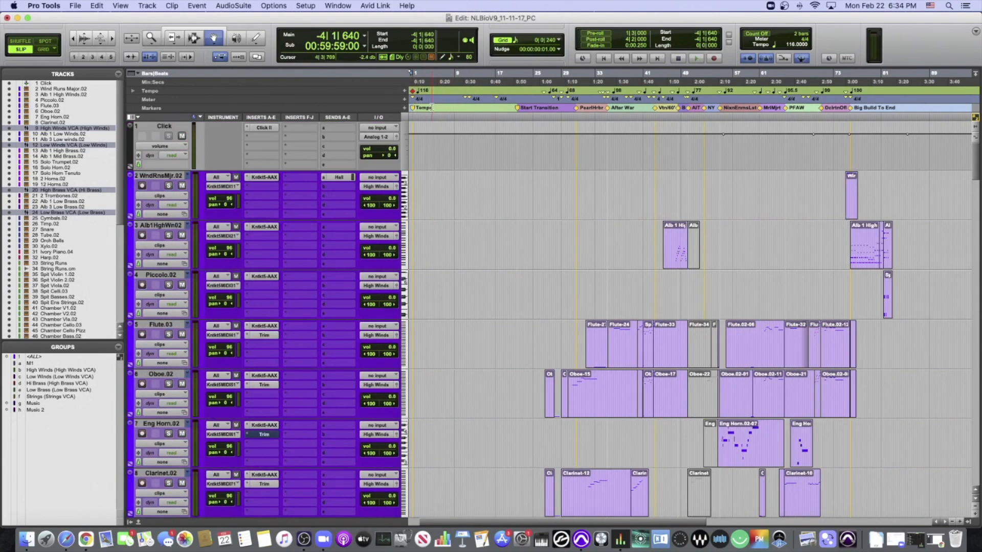
{"action": "key", "text": "t"}
{"action": "key", "text": "t"}
{"action": "key", "text": "t"}
{"action": "scroll", "coordinate": [492, 116], "scroll_direction": "left", "scroll_amount": 20}
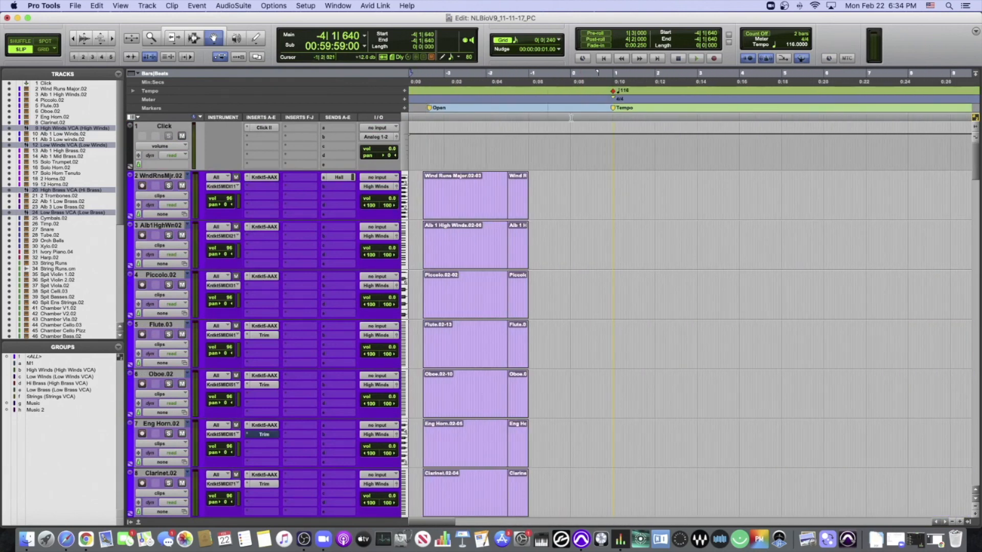
{"action": "key", "text": "space"}
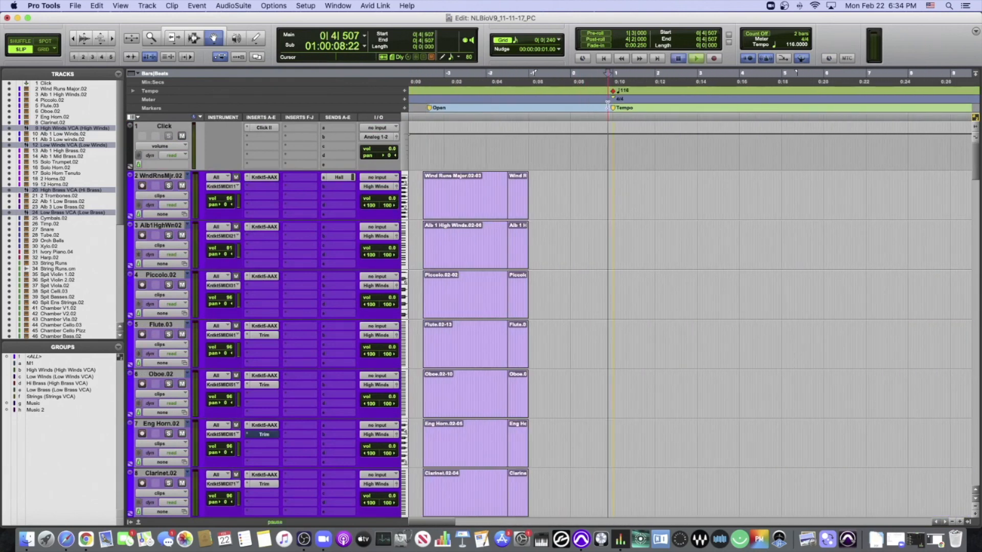
{"action": "key", "text": "space"}
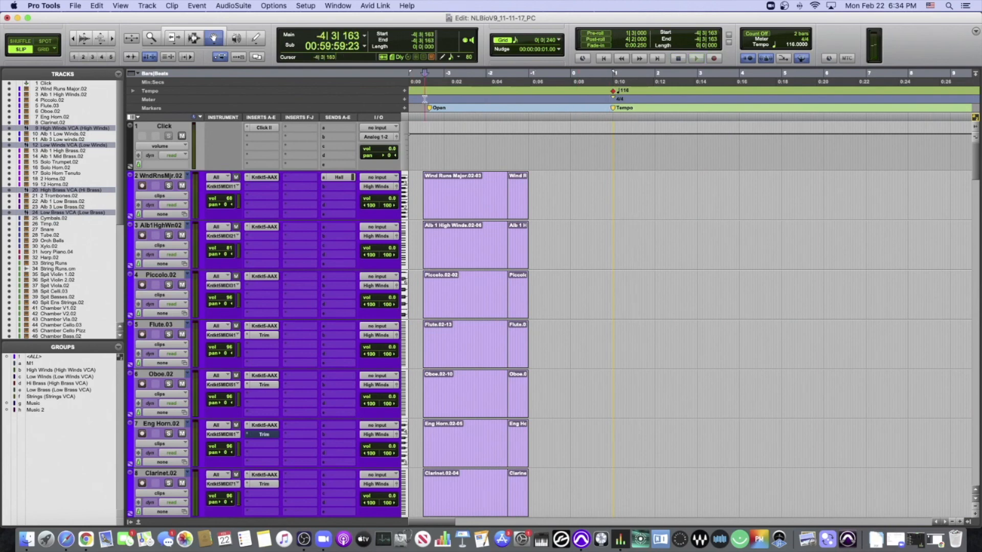
- Play the session from its opening and reduce all tracks to a small height to survey the sections during playback
{"action": "key", "text": "r"}
{"action": "key", "text": "space"}
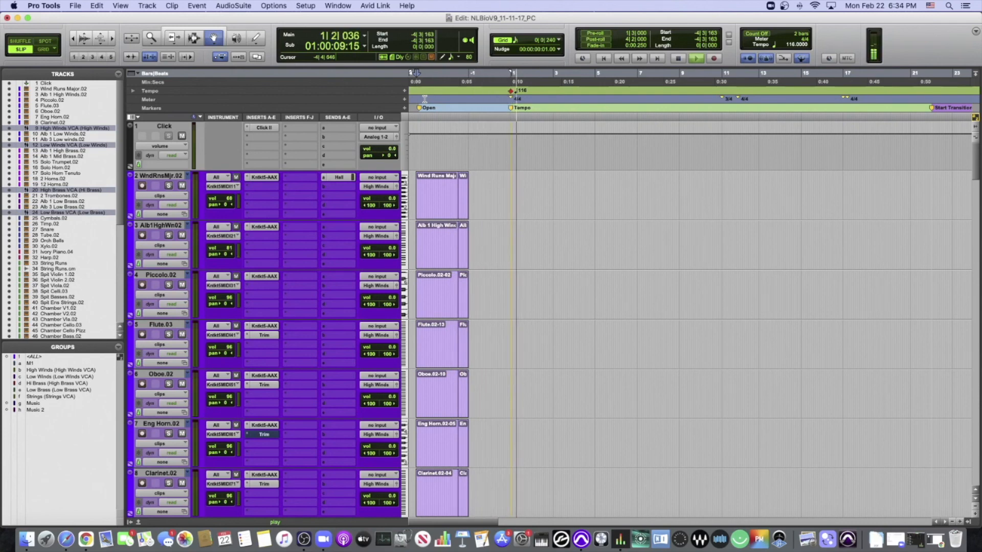
{"action": "scroll", "coordinate": [547, 170], "scroll_direction": "down", "scroll_amount": 1}
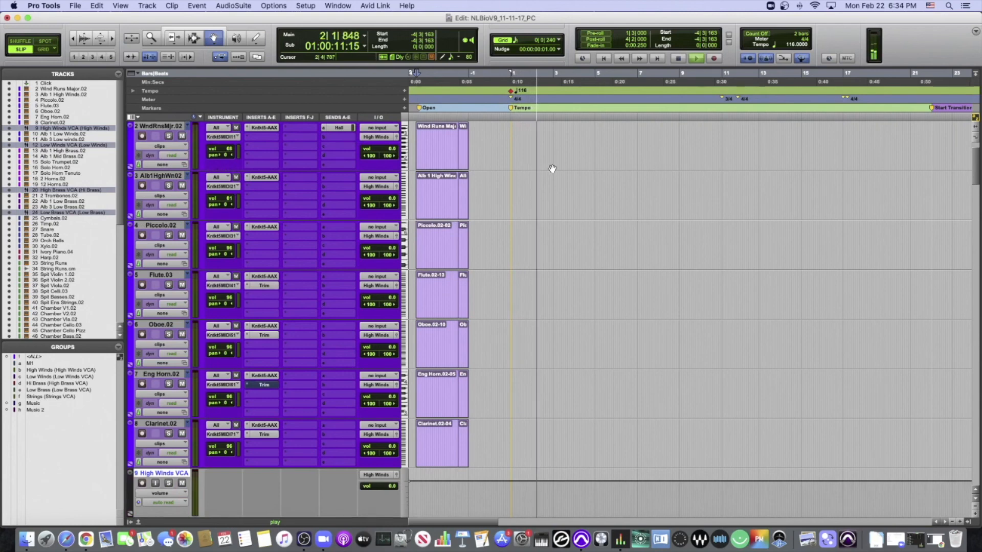
{"action": "scroll", "coordinate": [552, 168], "scroll_direction": "down", "scroll_amount": 8}
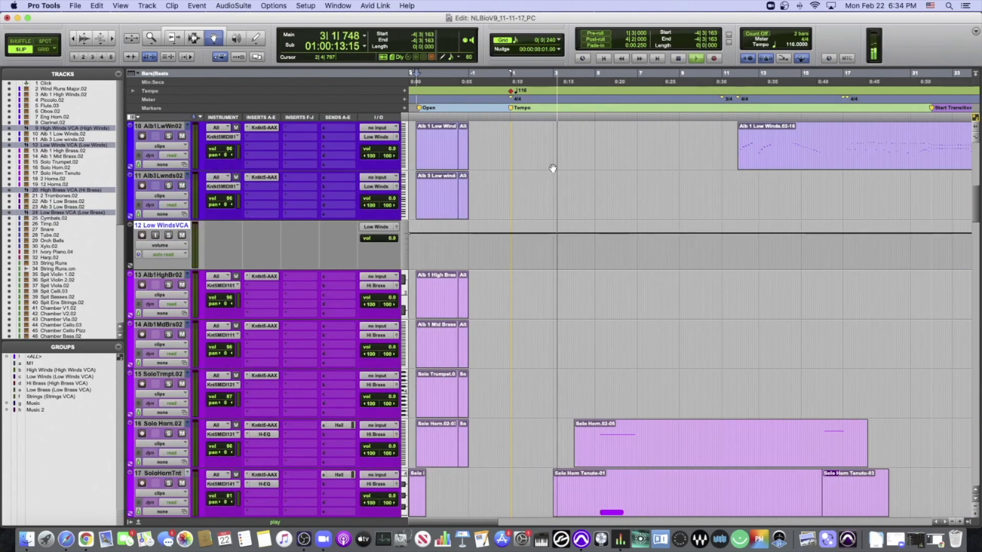
{"action": "scroll", "coordinate": [552, 169], "scroll_direction": "down", "scroll_amount": 15}
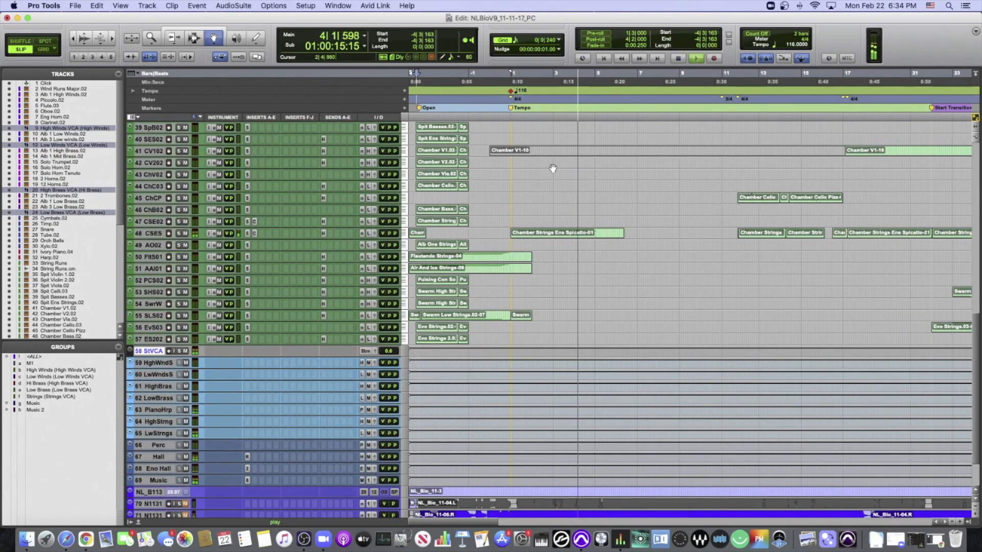
{"action": "scroll", "coordinate": [552, 169], "scroll_direction": "up", "scroll_amount": 4}
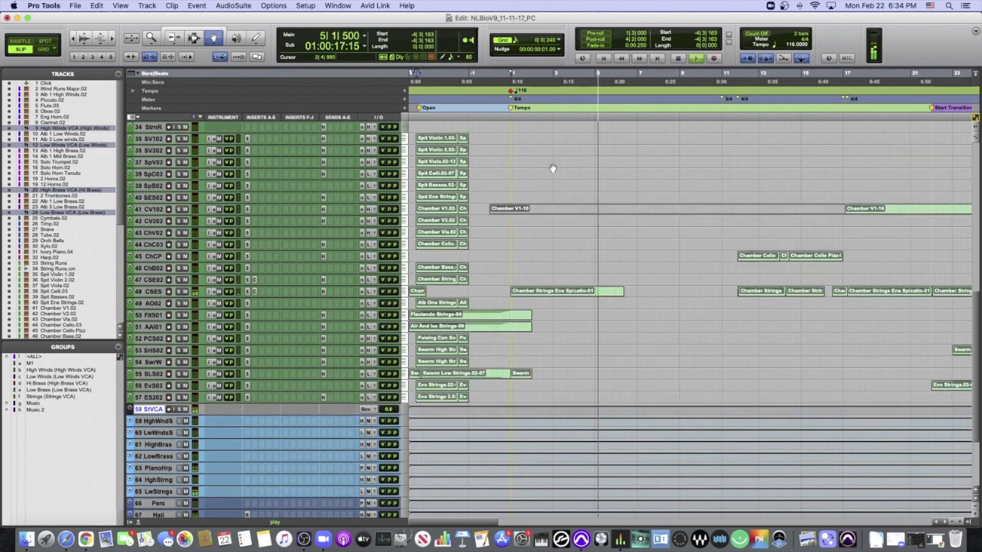
{"action": "scroll", "coordinate": [553, 168], "scroll_direction": "up", "scroll_amount": 12}
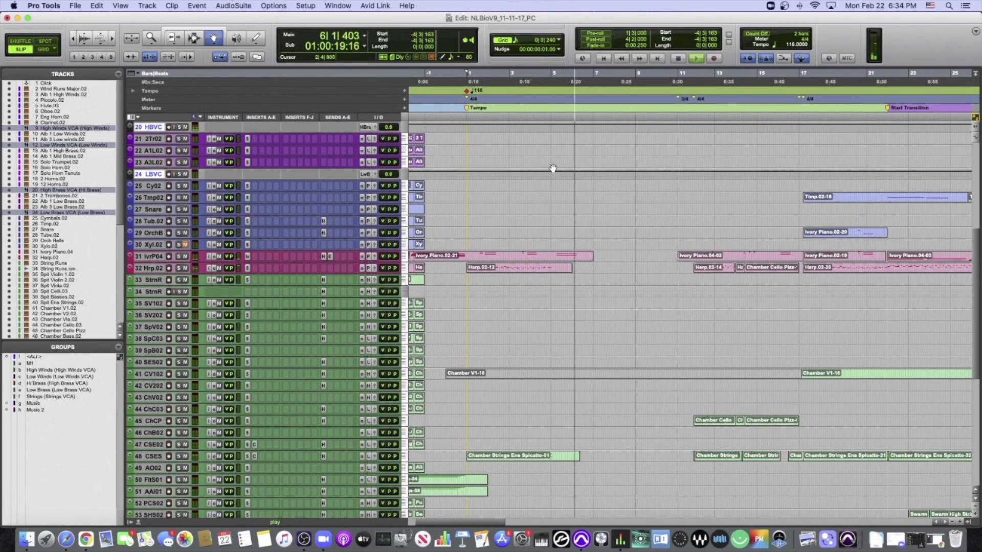
{"action": "scroll", "coordinate": [553, 168], "scroll_direction": "up", "scroll_amount": 3}
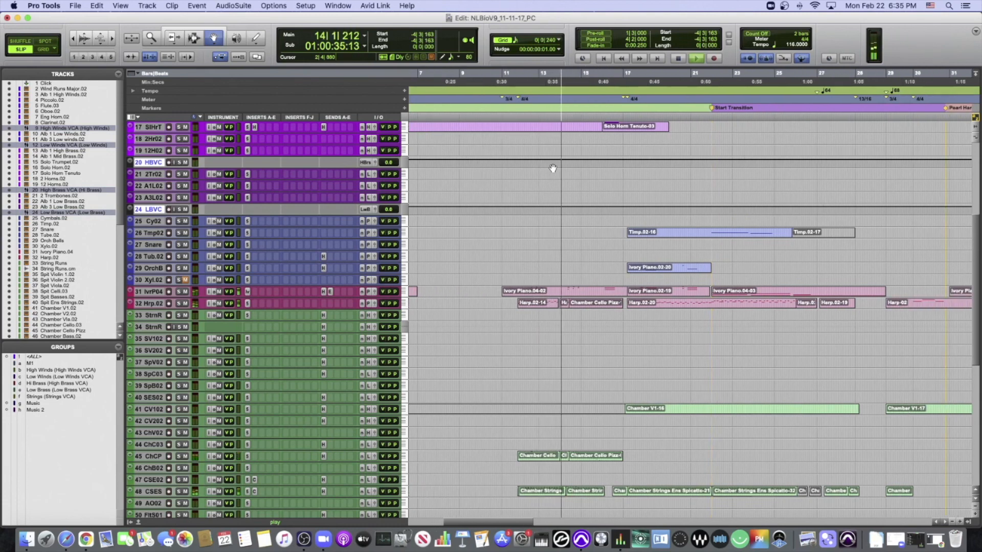
- Follow the playback across the wind, brass, percussion and string clips, zooming the timeline out to show the whole arrangement
{"action": "key", "text": "r"}
{"action": "scroll", "coordinate": [555, 168], "scroll_direction": "up", "scroll_amount": 1}
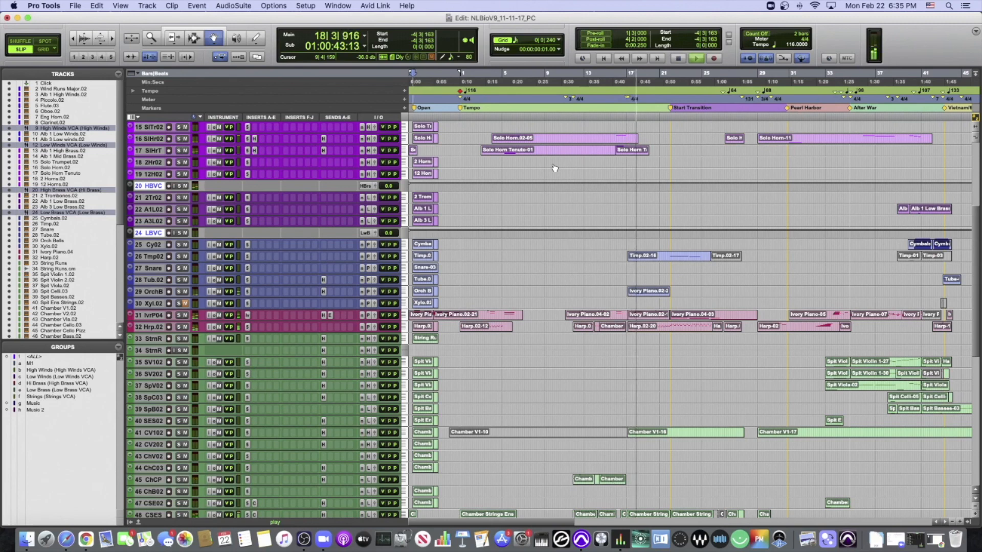
{"action": "scroll", "coordinate": [555, 168], "scroll_direction": "right", "scroll_amount": 2}
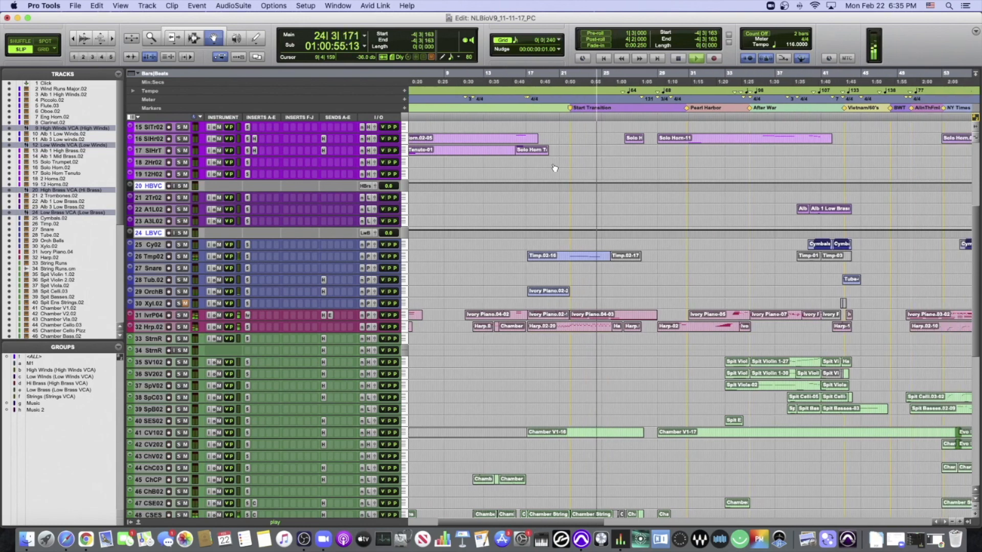
{"action": "scroll", "coordinate": [555, 168], "scroll_direction": "up", "scroll_amount": 2}
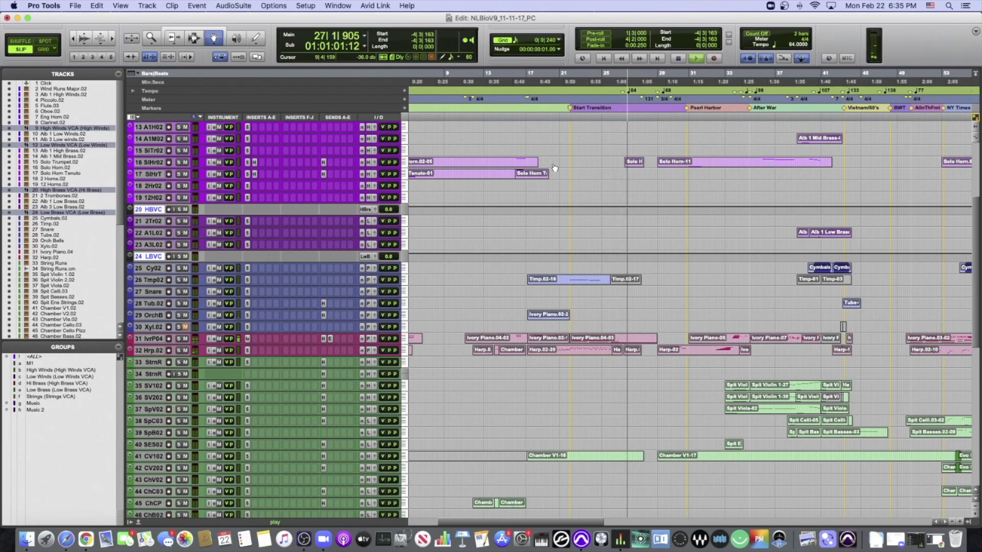
{"action": "scroll", "coordinate": [554, 167], "scroll_direction": "down", "scroll_amount": 3}
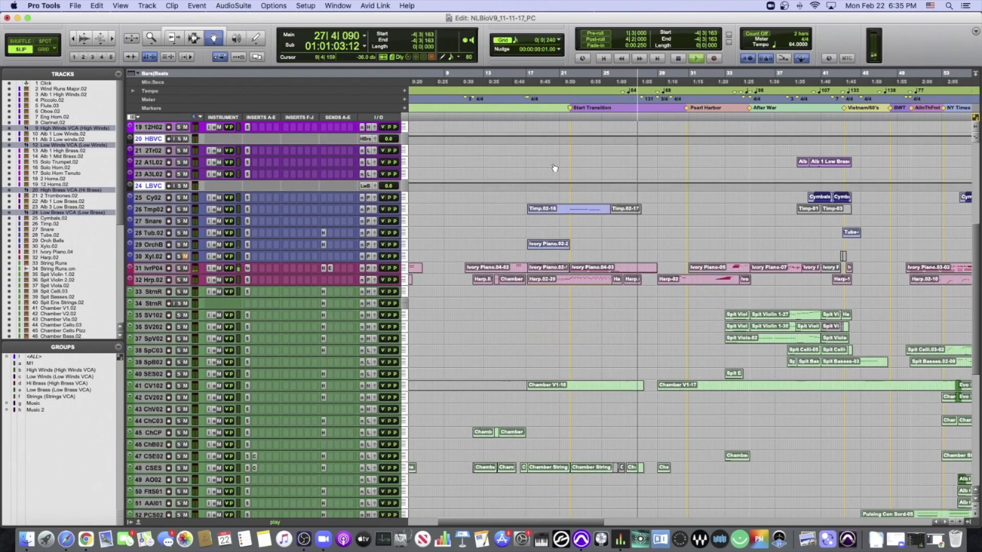
{"action": "scroll", "coordinate": [554, 168], "scroll_direction": "up", "scroll_amount": 13}
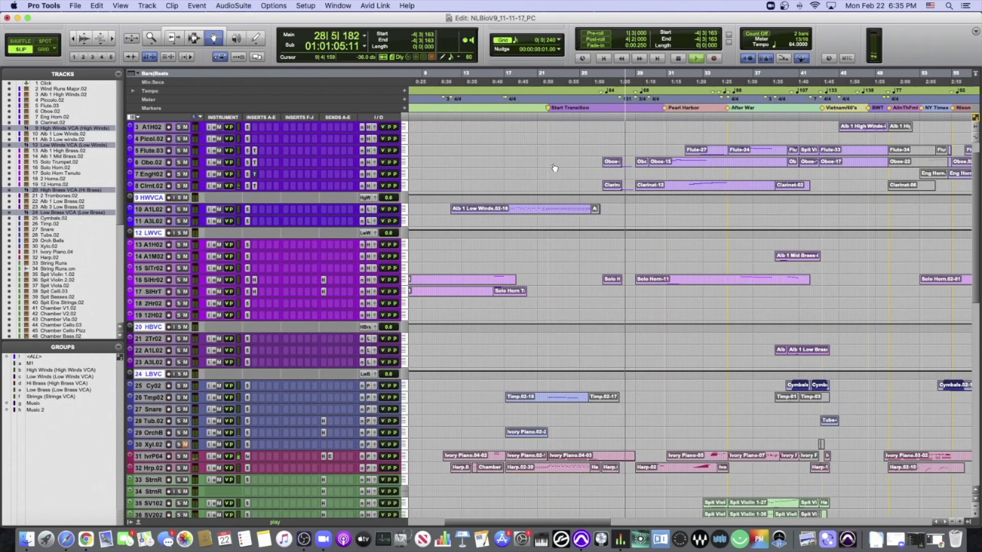
{"action": "scroll", "coordinate": [554, 168], "scroll_direction": "right", "scroll_amount": 5}
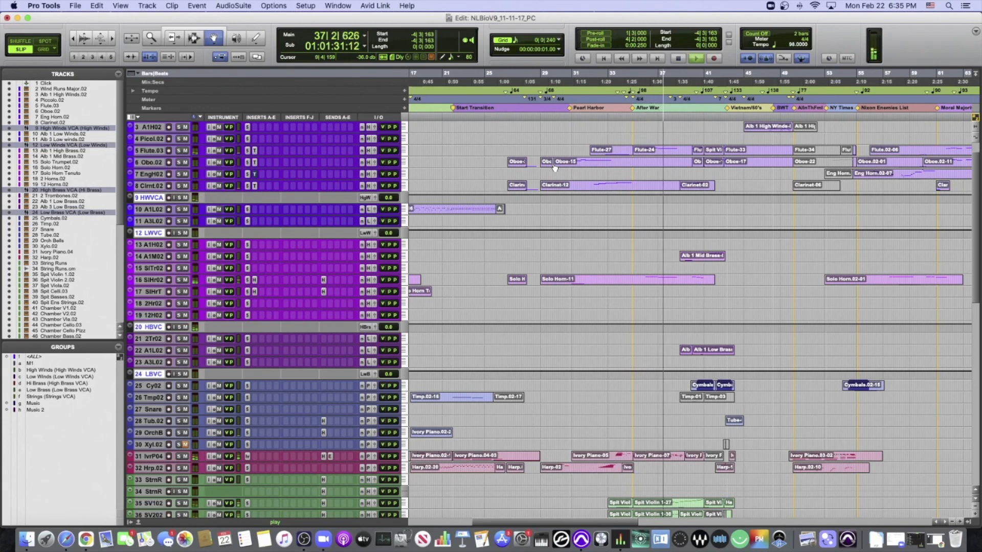
{"action": "key", "text": "r"}
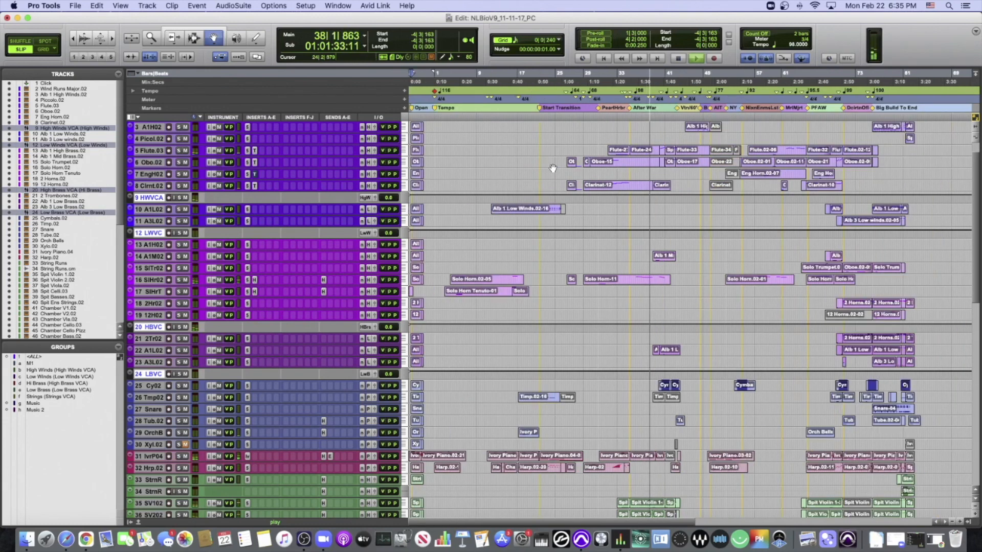
- Play to the end of the Big Build To End section, stop playback, and look over the clips in the closing sections
{"action": "scroll", "coordinate": [553, 169], "scroll_direction": "right", "scroll_amount": 2}
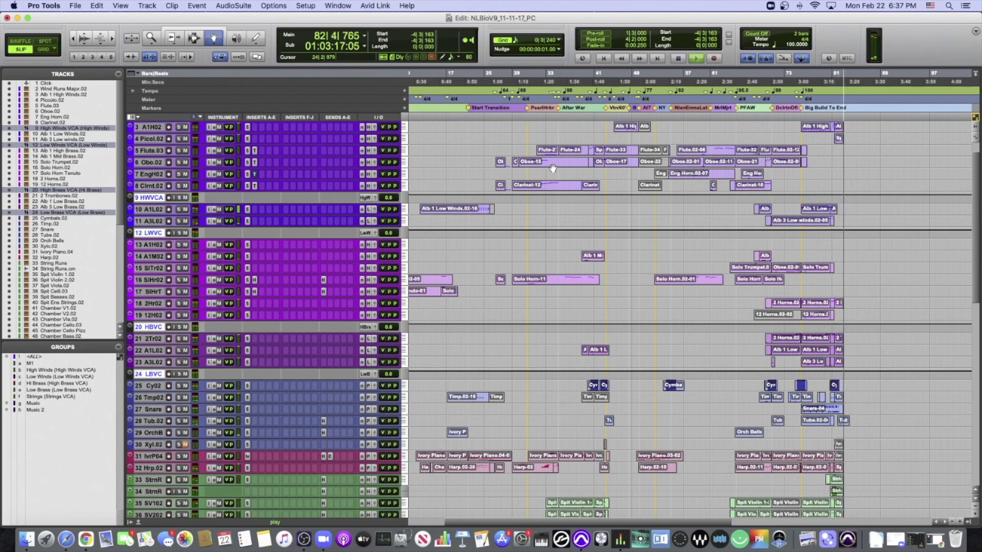
{"action": "scroll", "coordinate": [553, 168], "scroll_direction": "down", "scroll_amount": 5}
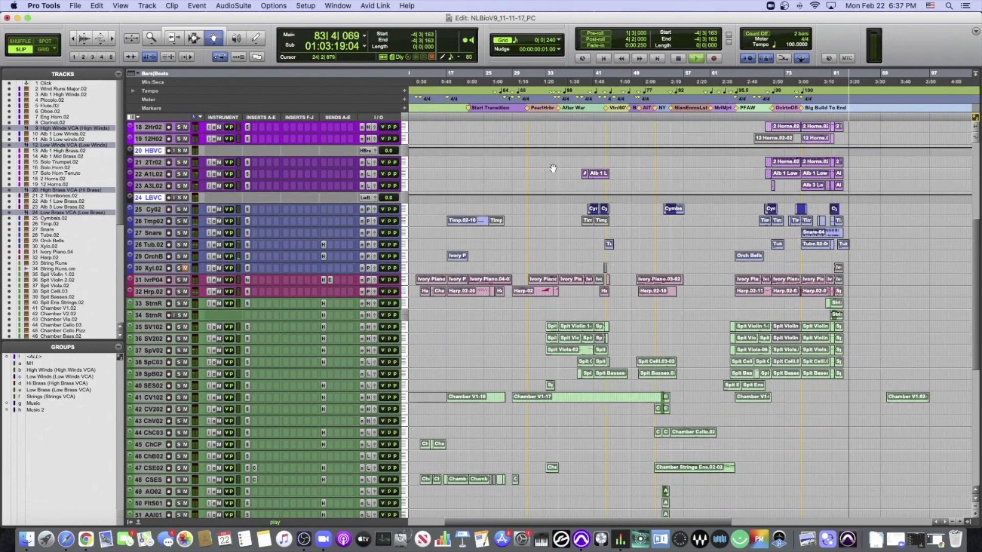
{"action": "scroll", "coordinate": [542, 184], "scroll_direction": "up", "scroll_amount": 6}
{"action": "key", "text": "space"}
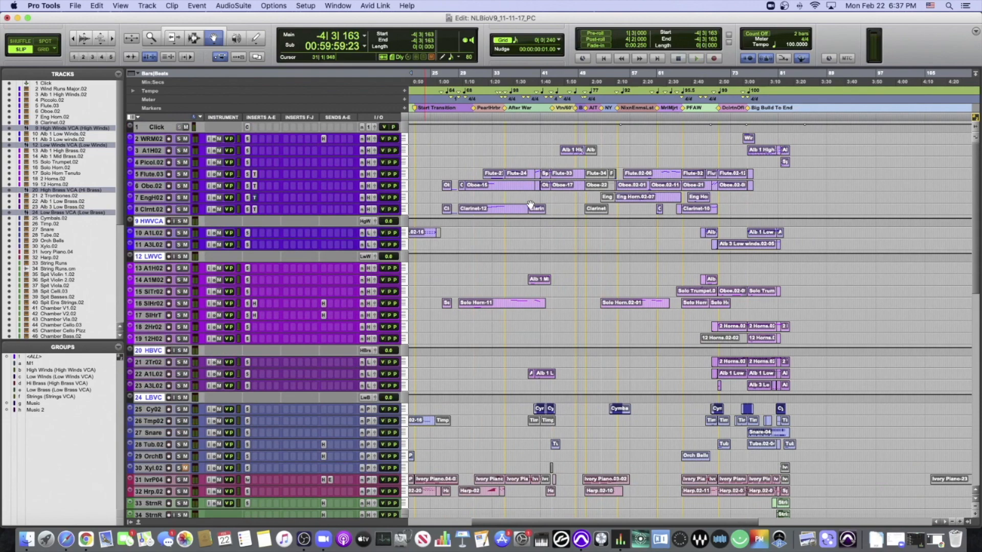
{"action": "scroll", "coordinate": [531, 205], "scroll_direction": "right", "scroll_amount": 10}
{"action": "scroll", "coordinate": [531, 204], "scroll_direction": "down", "scroll_amount": 5}
{"action": "scroll", "coordinate": [511, 200], "scroll_direction": "up", "scroll_amount": 5}
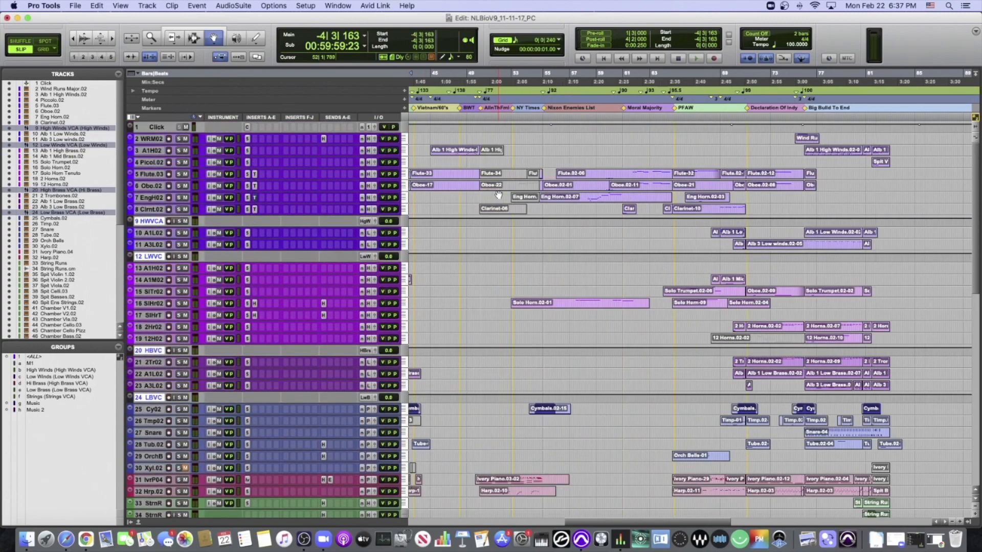
- Zoom in on the timeline, look back over the later sections, and select the ruler range from about bar 47 to bar 52
{"action": "key", "text": "t"}
{"action": "scroll", "coordinate": [500, 195], "scroll_direction": "left", "scroll_amount": 1}
{"action": "scroll", "coordinate": [499, 174], "scroll_direction": "right", "scroll_amount": 4}
{"action": "scroll", "coordinate": [500, 163], "scroll_direction": "down", "scroll_amount": 1}
{"action": "scroll", "coordinate": [498, 151], "scroll_direction": "up", "scroll_amount": 1}
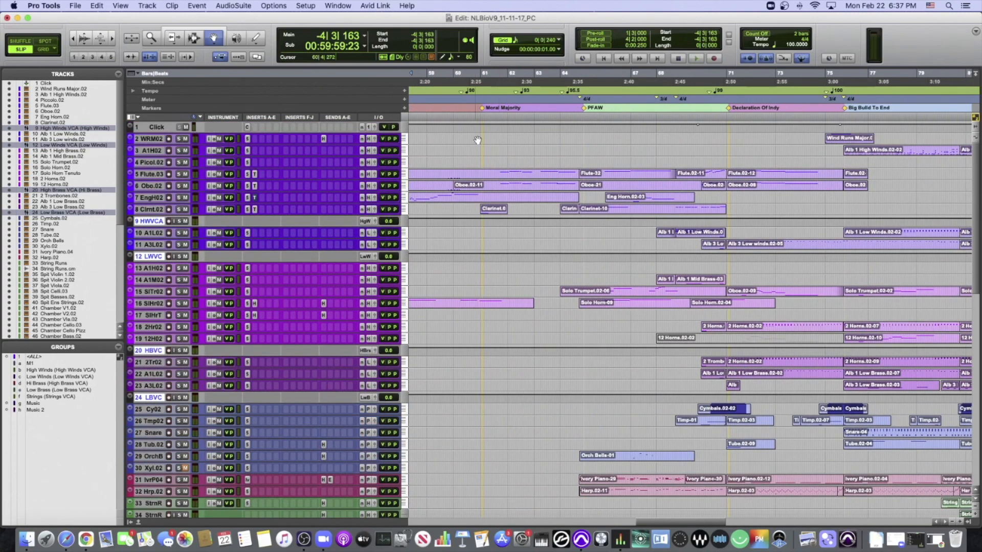
{"action": "scroll", "coordinate": [477, 139], "scroll_direction": "left", "scroll_amount": 8}
{"action": "left_click_drag", "start_coordinate": [492, 91], "coordinate": [582, 91]}
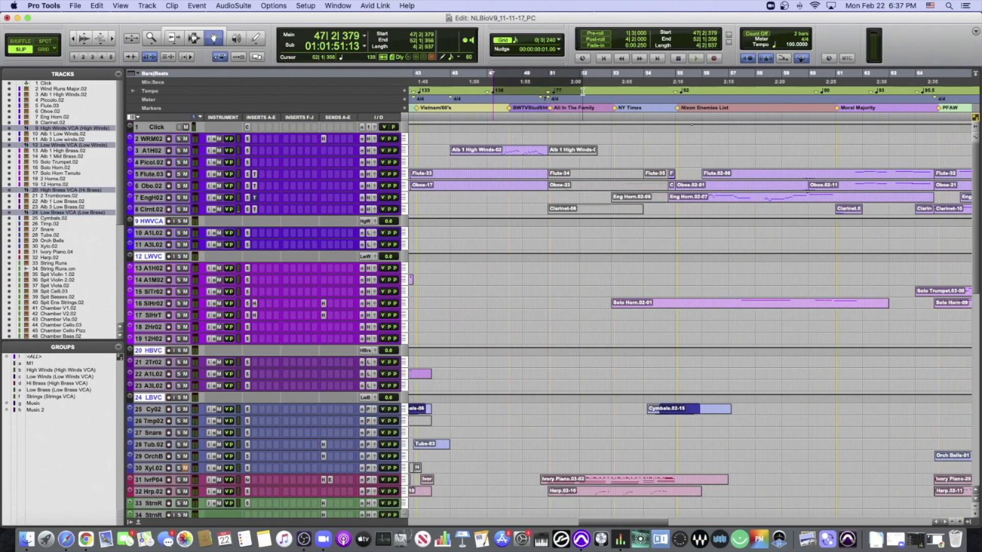
- Select the tempo and meter changes from about bar 27 to bar 30, ahead of the Pearl Harbor marker
{"action": "scroll", "coordinate": [552, 92], "scroll_direction": "left", "scroll_amount": 10}
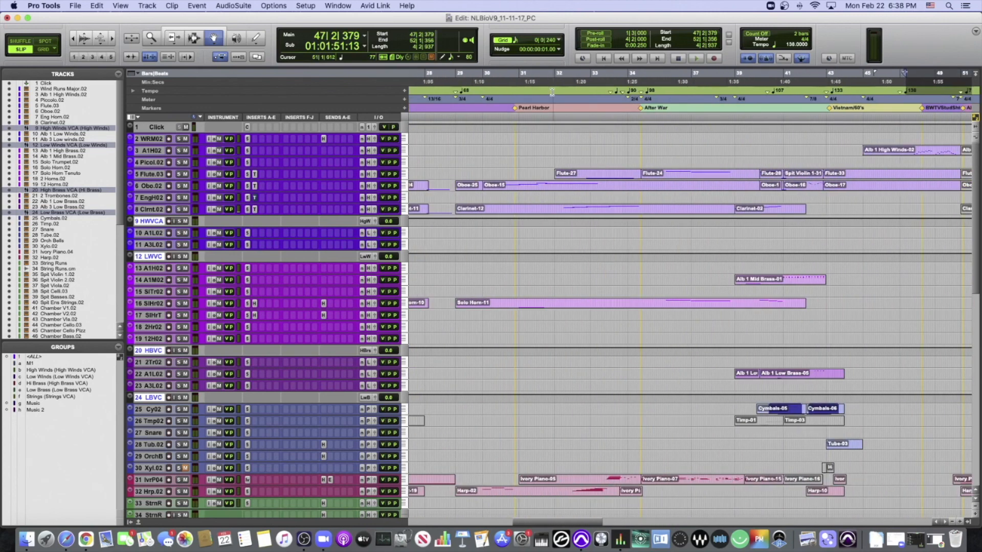
{"action": "scroll", "coordinate": [552, 92], "scroll_direction": "left", "scroll_amount": 2}
{"action": "left_click_drag", "start_coordinate": [552, 94], "coordinate": [637, 98]}
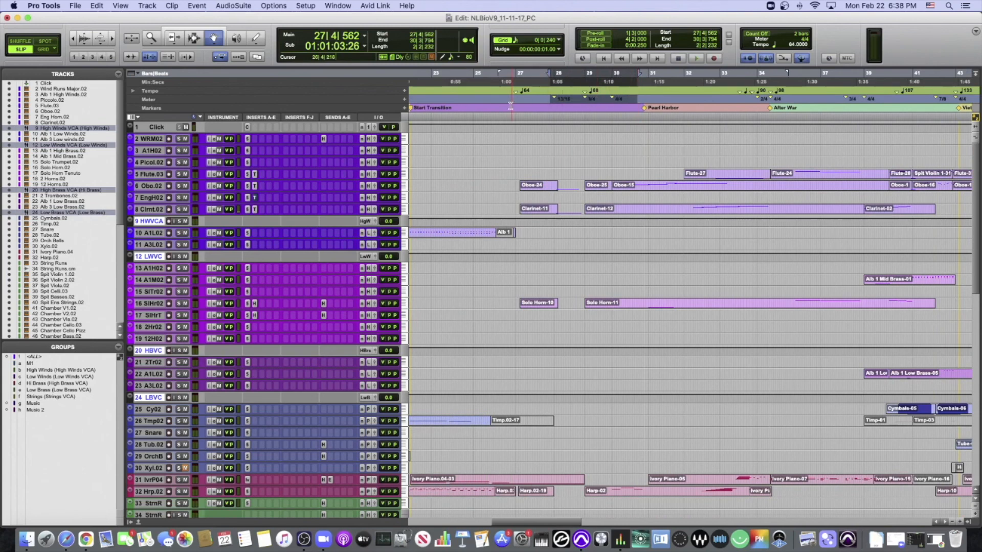
- Zoom out to the whole arrangement and select the ruler range from about bar 19 to bar 42, spanning Start Transition through After War
{"action": "key", "text": "r"}
{"action": "key", "text": "r"}
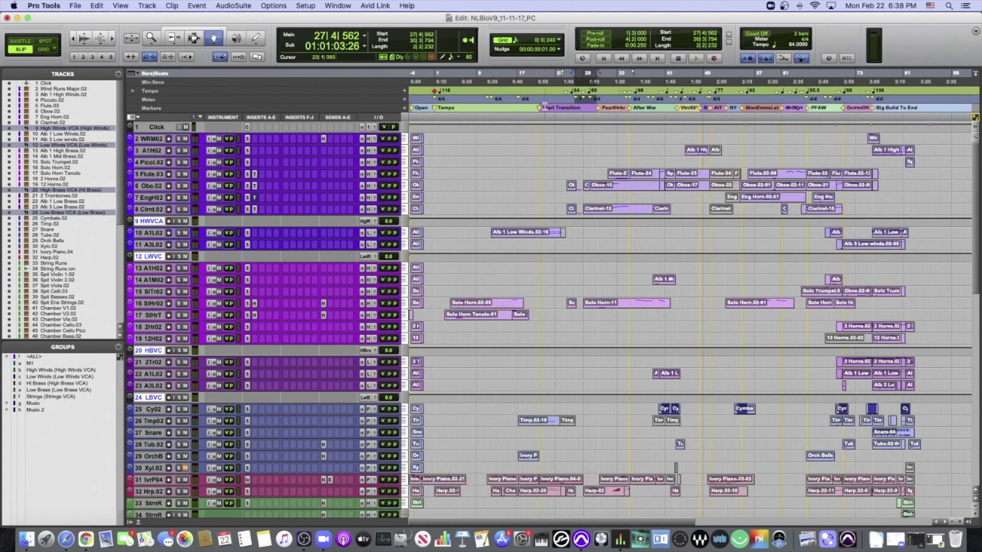
{"action": "left_click_drag", "start_coordinate": [525, 108], "coordinate": [671, 107]}
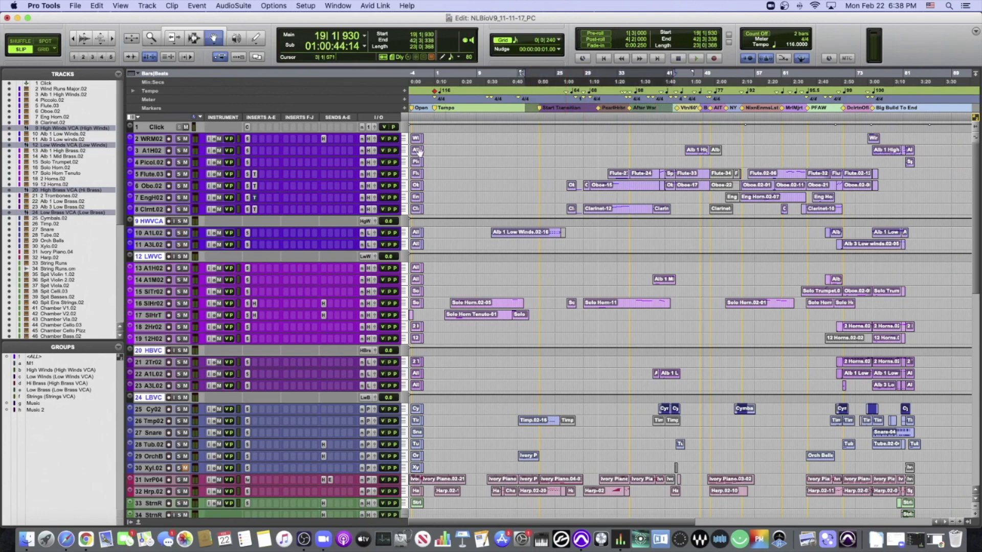
- Activate the ALL group, enlarge every track's height, and switch all MIDI tracks to the MIDI volume view
{"action": "left_click", "coordinate": [32, 357]}
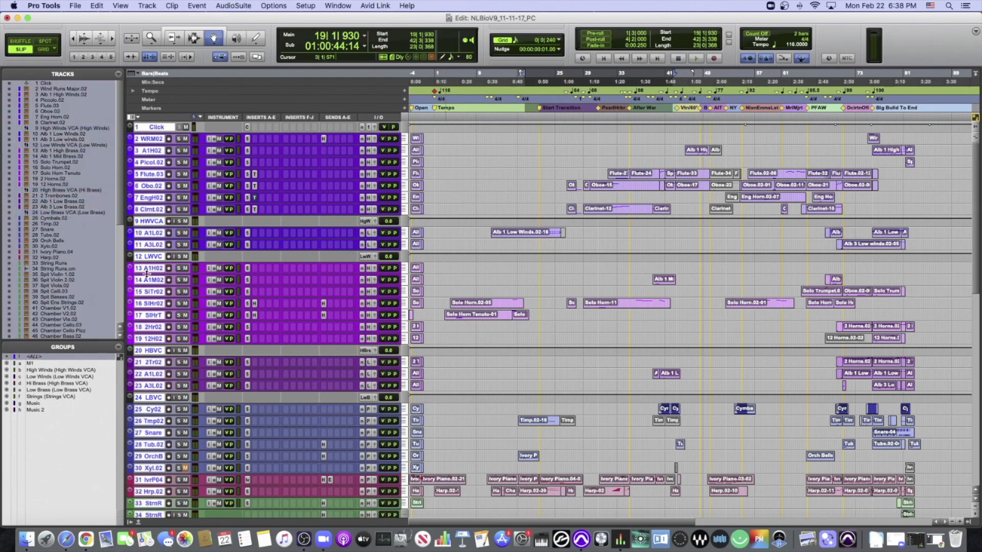
{"action": "key", "text": "ctrl+Up"}
{"action": "key", "text": "ctrl+Up"}
{"action": "left_click", "coordinate": [156, 288]}
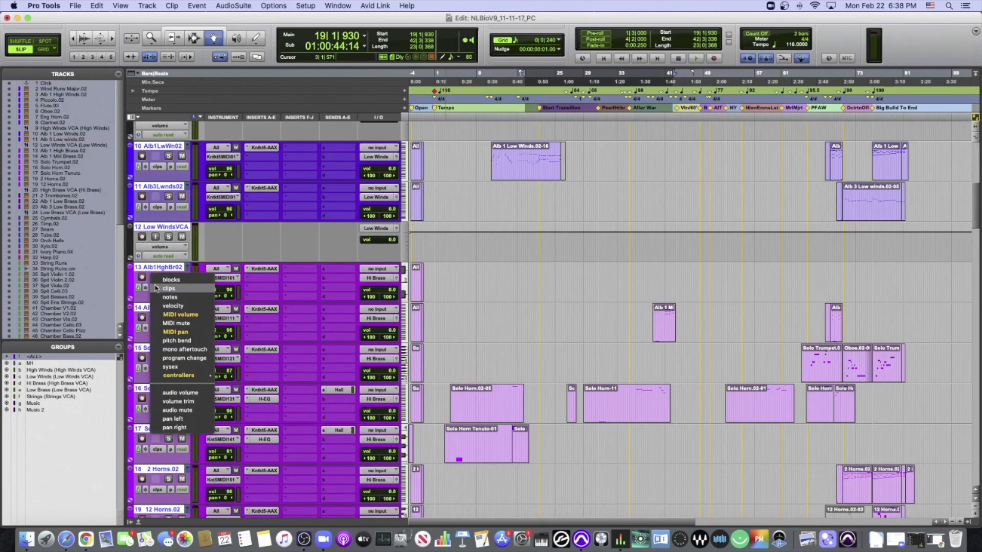
{"action": "left_click", "coordinate": [169, 315], "text": "alt"}
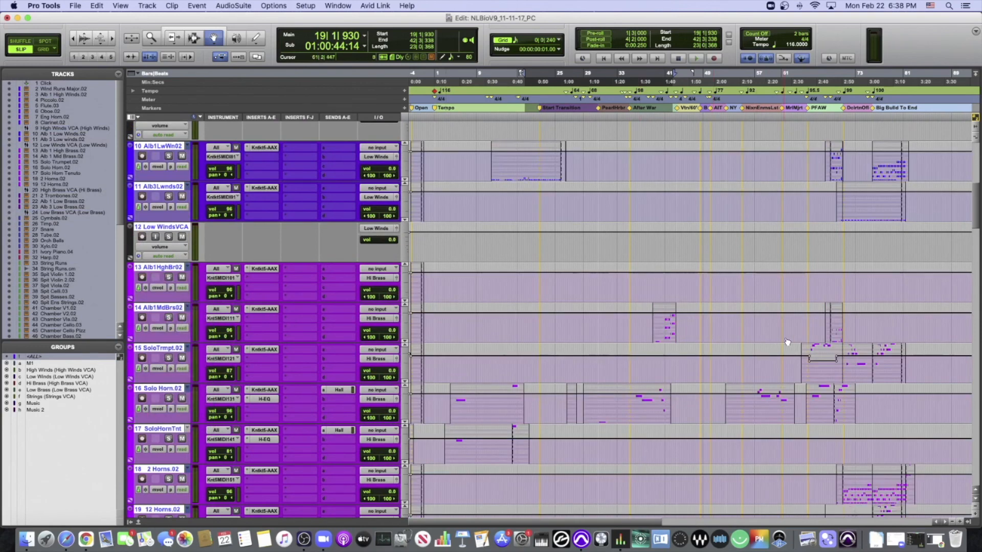
- Show the MIDI pan data on all tracks, followed by the mod wheel (1) controller data on the wind tracks
{"action": "left_click", "coordinate": [158, 288]}
{"action": "left_click", "coordinate": [165, 305], "text": "alt"}
{"action": "scroll", "coordinate": [161, 310], "scroll_direction": "up", "scroll_amount": 5}
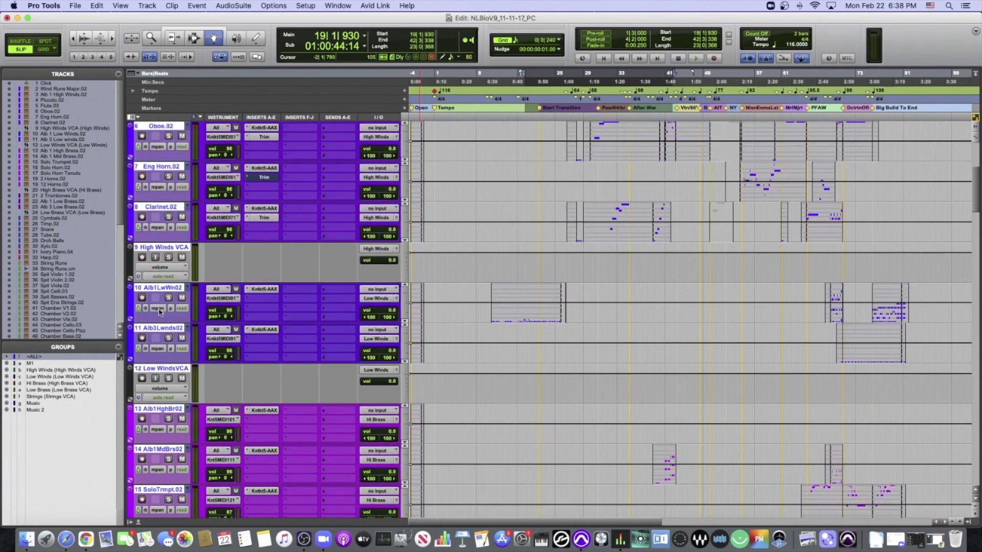
{"action": "left_click", "coordinate": [160, 310]}
{"action": "mouse_move", "coordinate": [187, 352]}
{"action": "left_click", "coordinate": [228, 355], "text": "alt"}
{"action": "scroll", "coordinate": [718, 237], "scroll_direction": "up", "scroll_amount": 2}
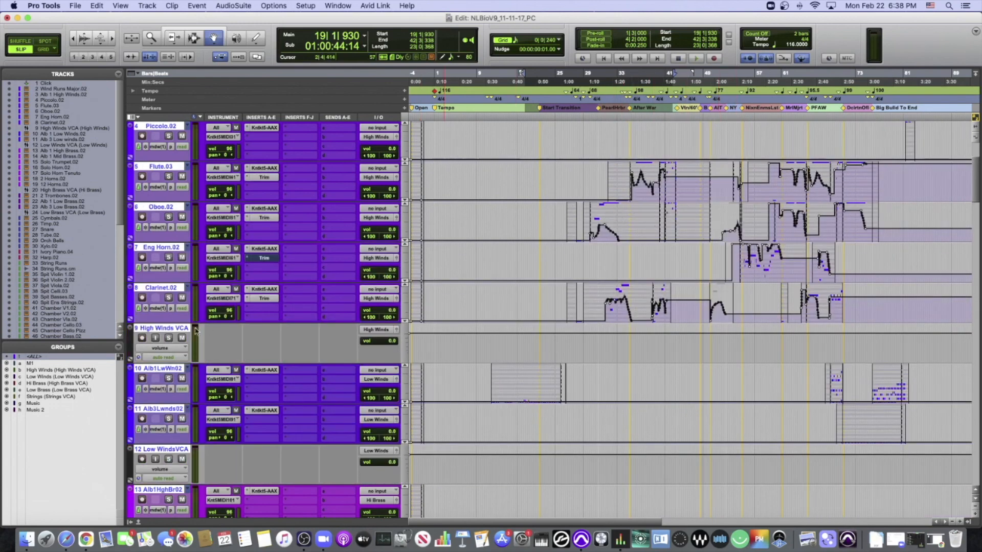
- Display the expression (11) controller data on all MIDI tracks
{"action": "left_click", "coordinate": [152, 351]}
{"action": "left_click", "coordinate": [147, 403]}
{"action": "left_click", "coordinate": [159, 391]}
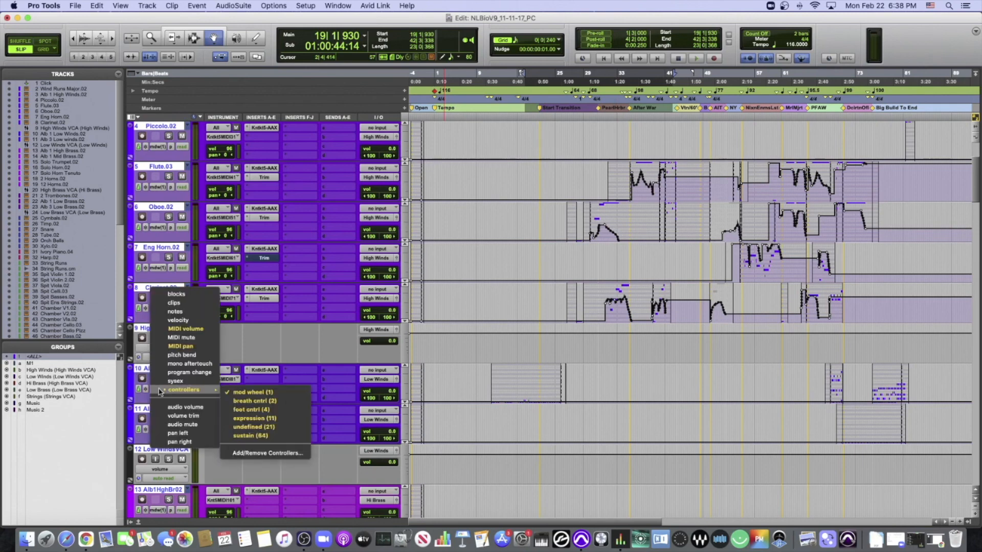
{"action": "left_click", "coordinate": [251, 418]}
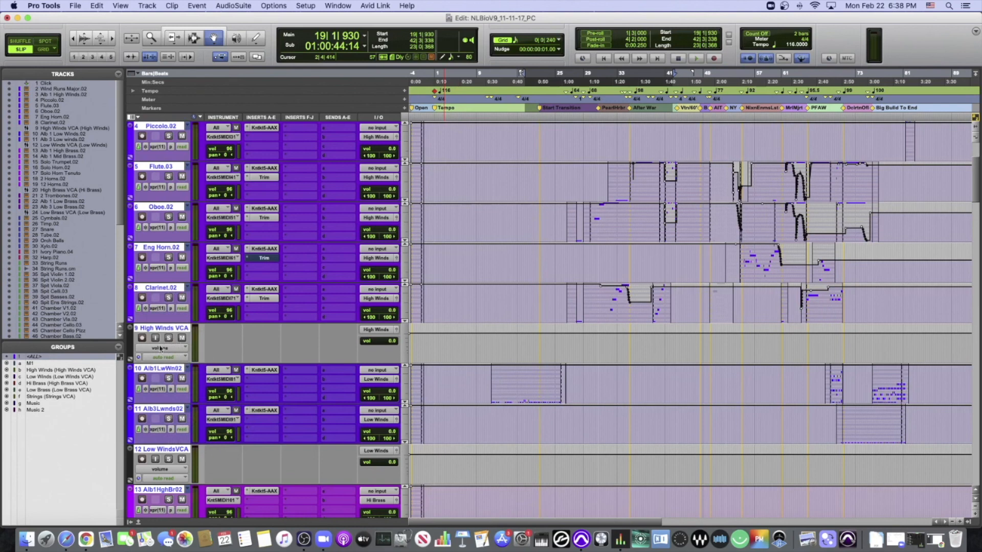
- Set all MIDI tracks back to the clips view and deselect every track
{"action": "left_click", "coordinate": [162, 389]}
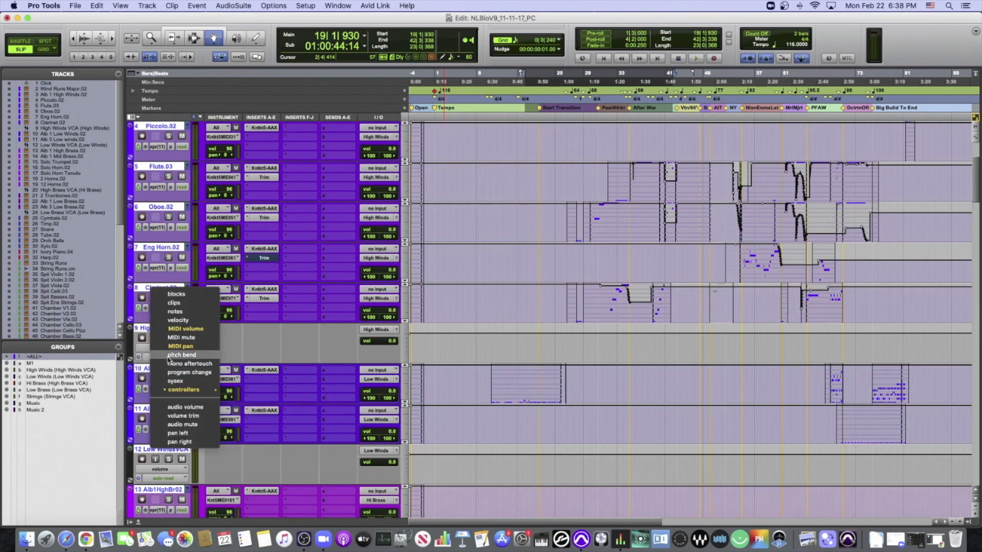
{"action": "left_click", "coordinate": [174, 303]}
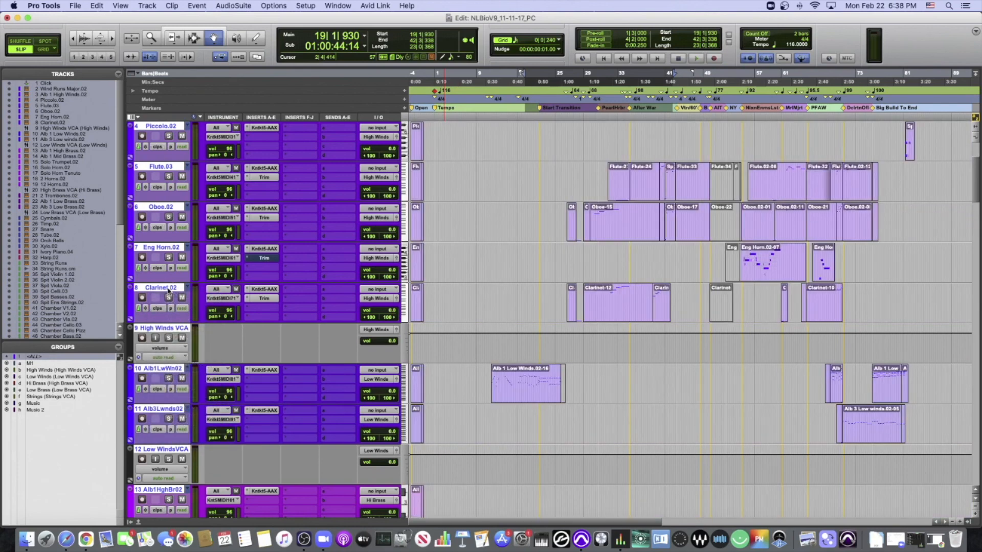
{"action": "left_click", "coordinate": [168, 290], "text": "super"}
{"action": "left_click", "coordinate": [167, 291], "text": "super"}
{"action": "left_click", "coordinate": [168, 290], "text": "alt"}
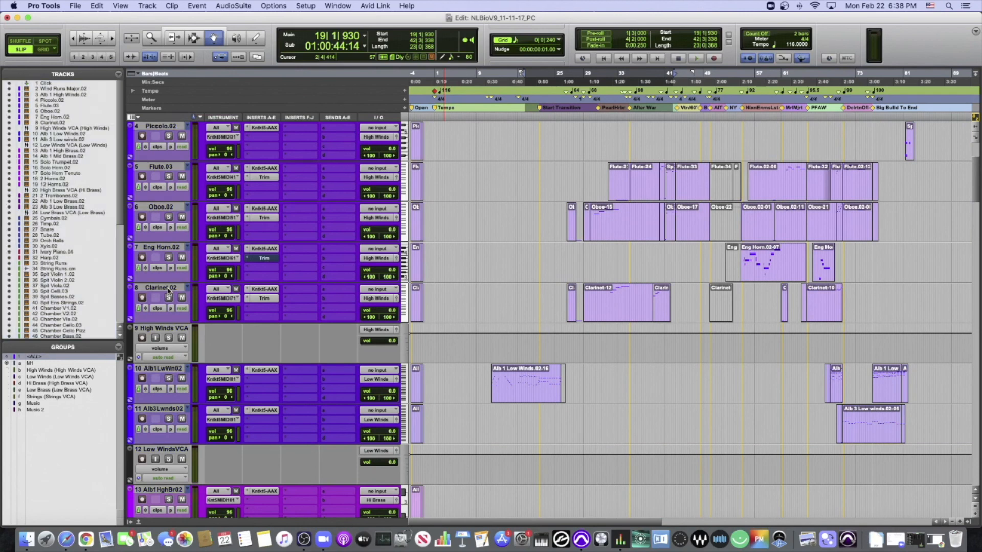
{"action": "scroll", "coordinate": [502, 305], "scroll_direction": "up", "scroll_amount": 3}
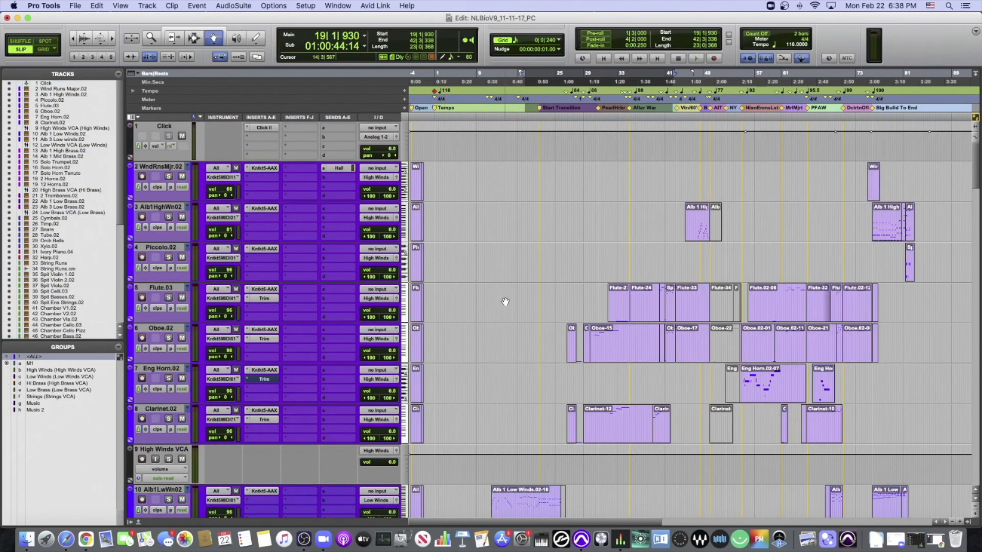
- Return the playback position to the session start and reduce all tracks to a very small height
{"action": "key", "text": "Return"}
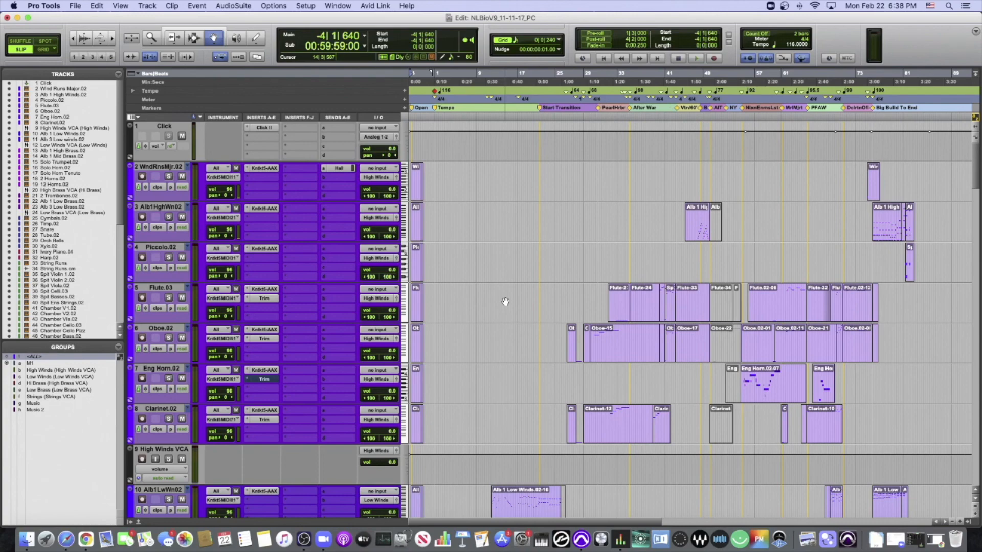
{"action": "key", "text": "ctrl+Down"}
{"action": "key", "text": "ctrl+Down"}
{"action": "key", "text": "ctrl+Down"}
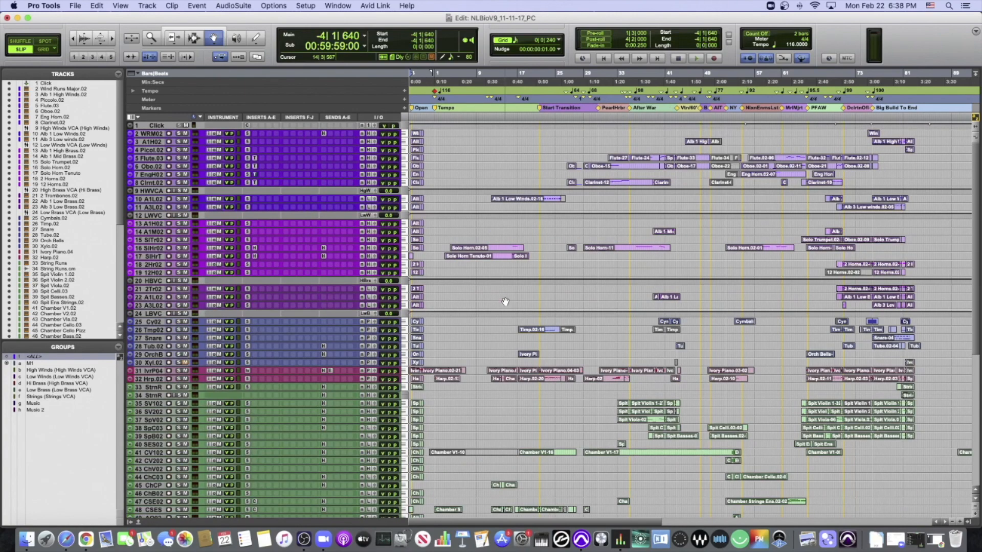